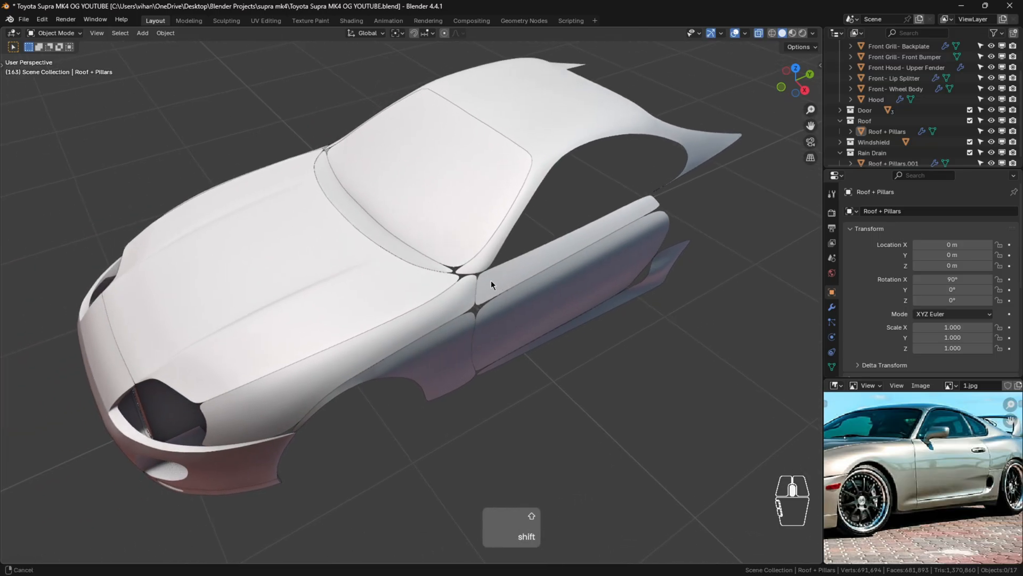
Collapse the Roof and Front End collections, and check the contents of the Windshield collection before closing it again.
shift+middle_drag(272, 388, 456, 297)
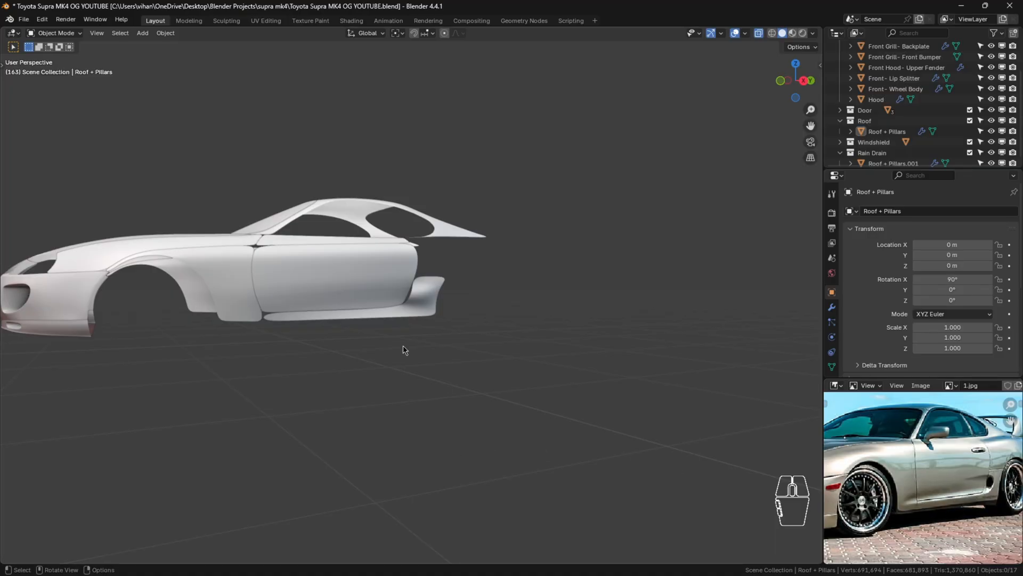
middle_drag(326, 239, 317, 255)
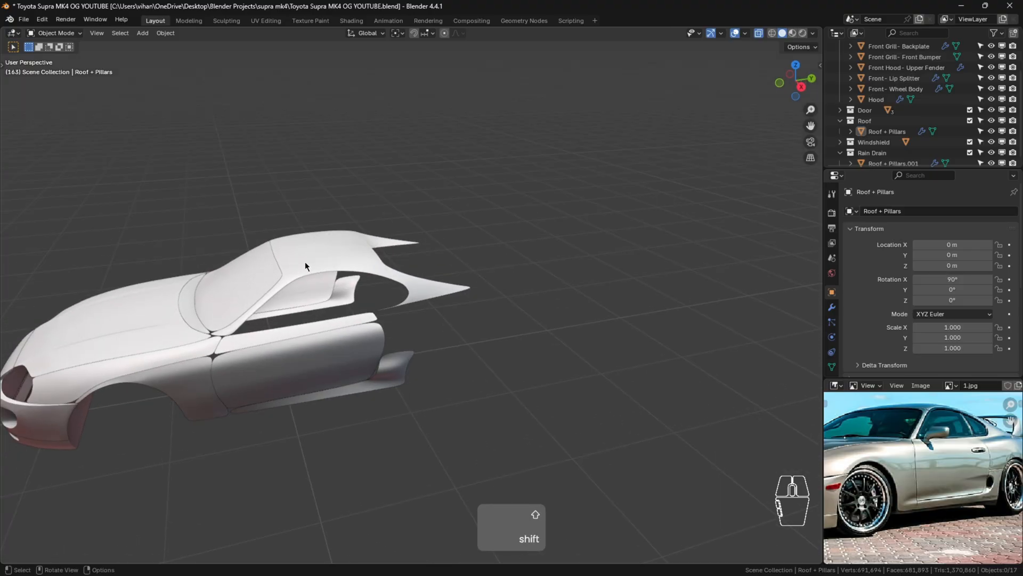
click(331, 263)
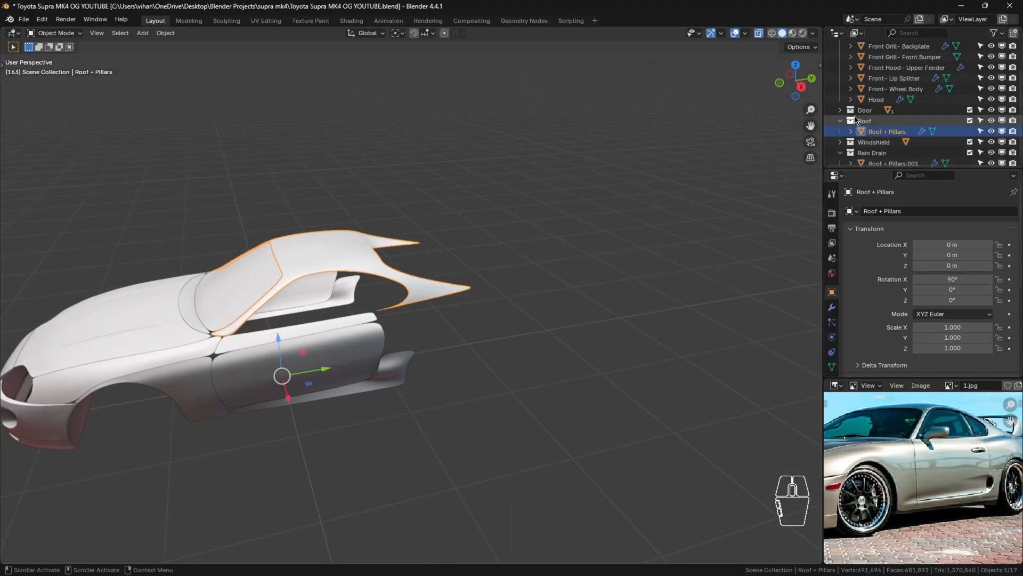
click(841, 121)
scroll(841, 95, up, 3)
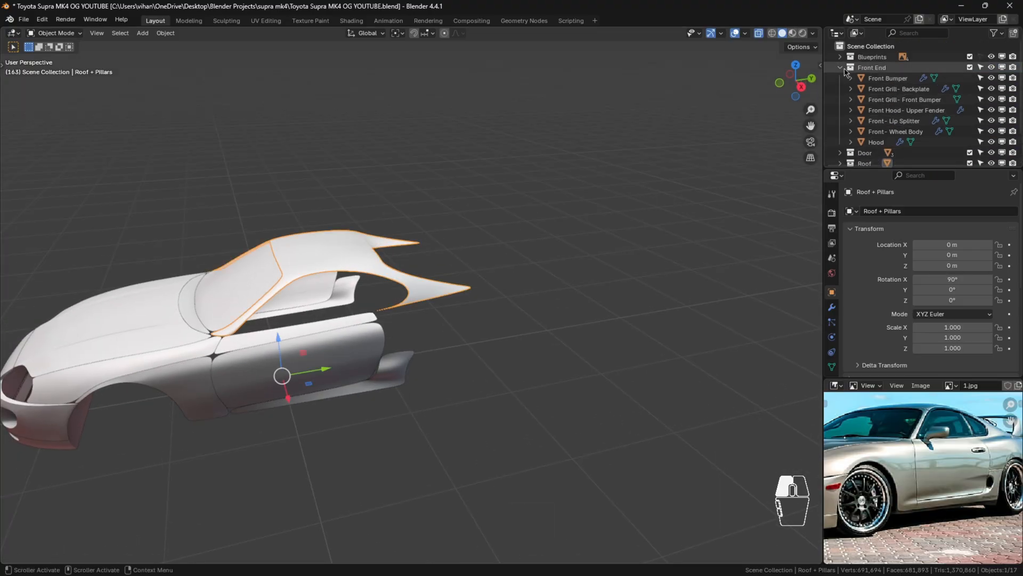
click(845, 68)
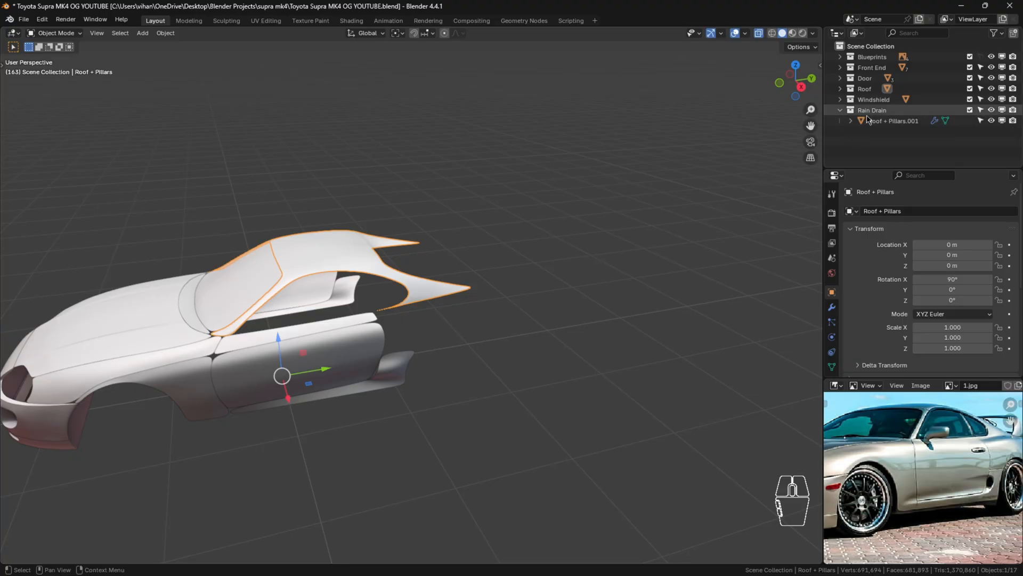
click(841, 100)
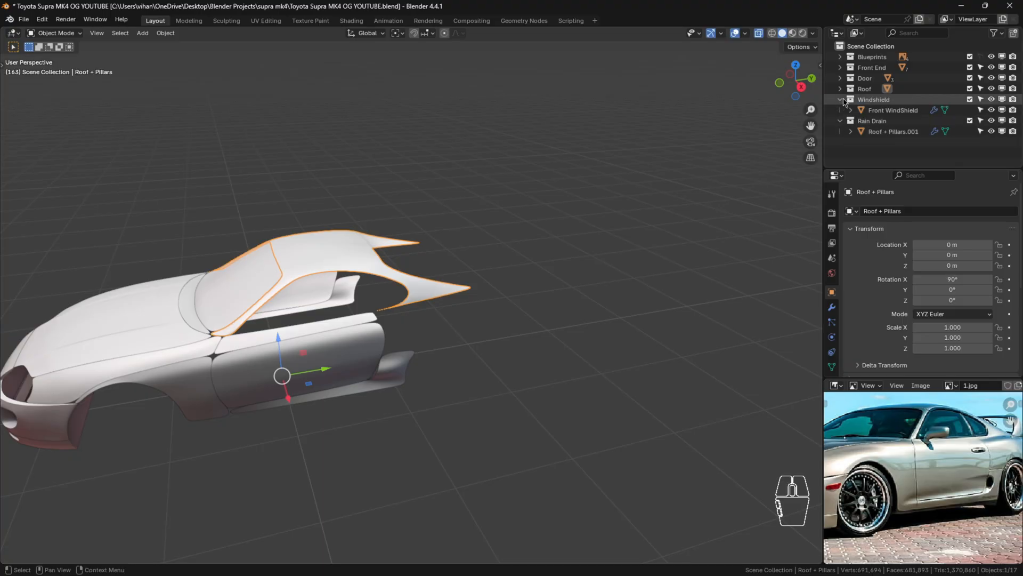
click(841, 99)
Rename the object inside the Rain Drain collection as Rain Drain and collapse that collection.
click(891, 122)
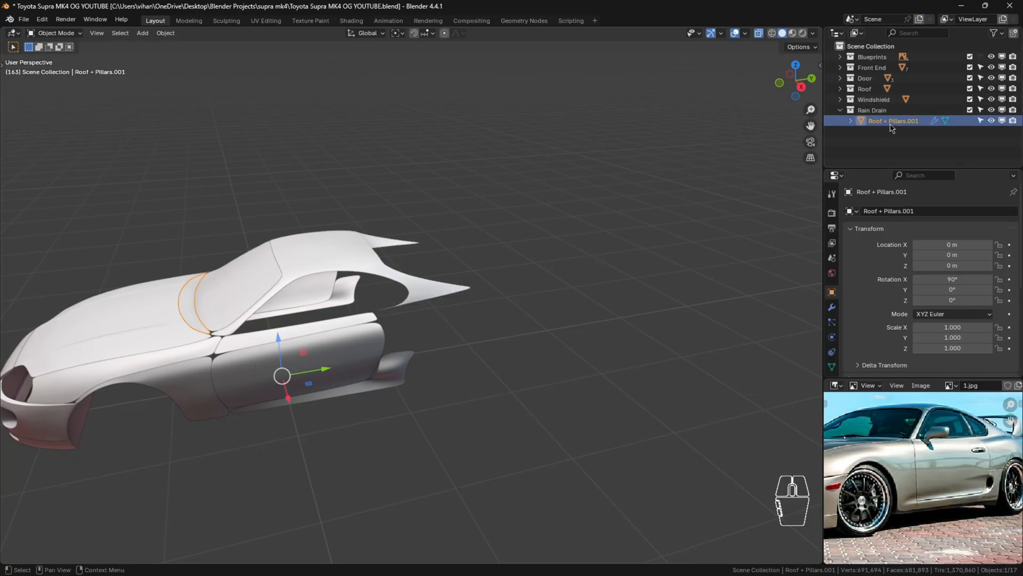
key(F2)
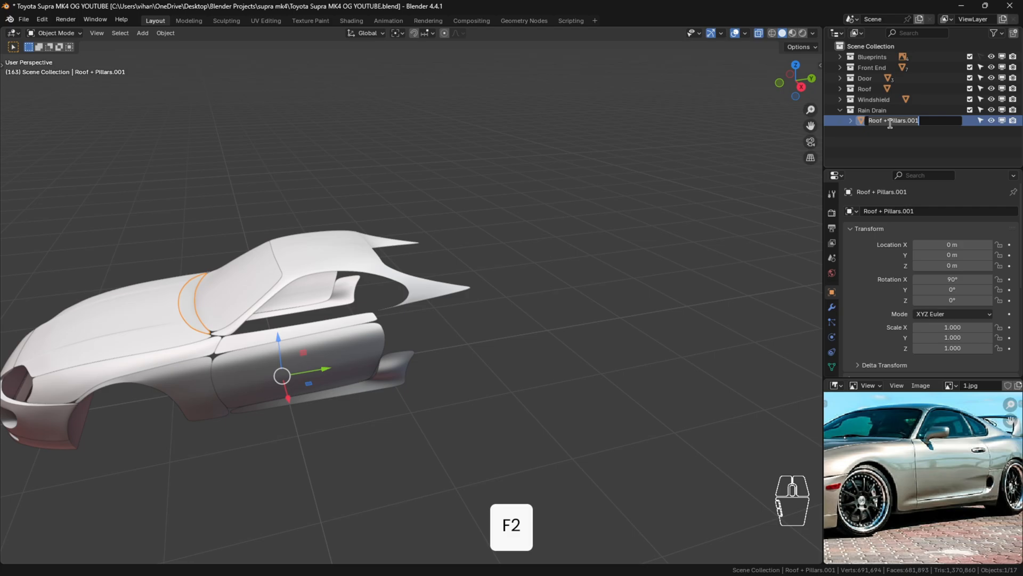
text(RA)
key(BackSpace)
key(Caps_Lock)
text(ain Drain)
key(Return)
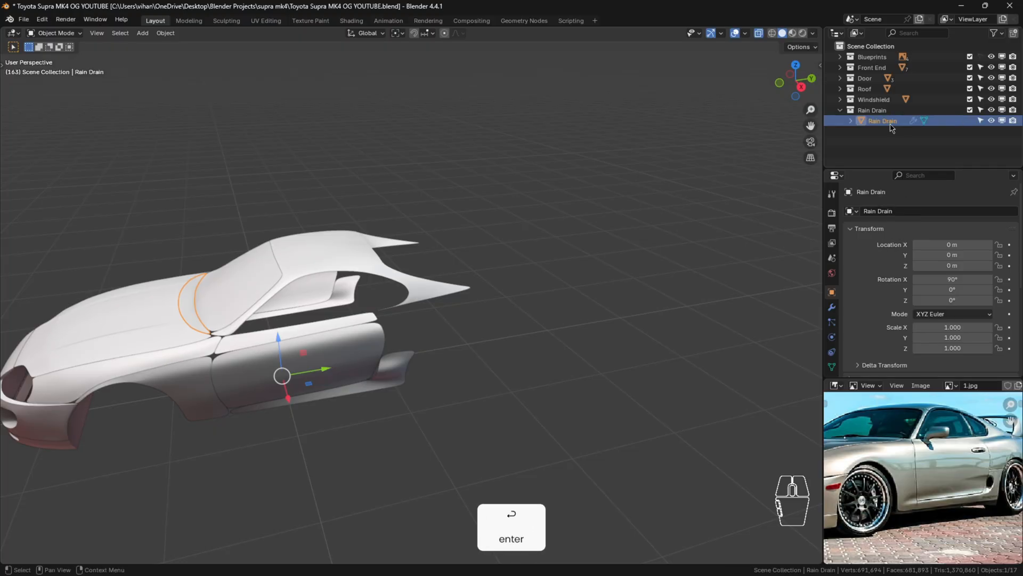
click(841, 111)
click(872, 47)
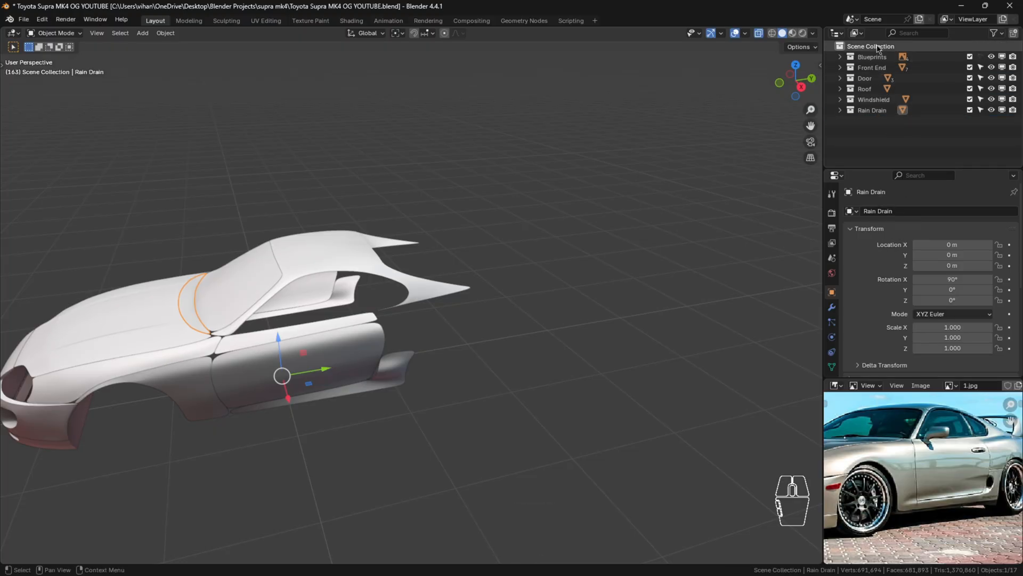
Duplicate the roof's edge along the side window opening, from front pillar to rear end, separate it into its own object, and hide the roof.
click(362, 262)
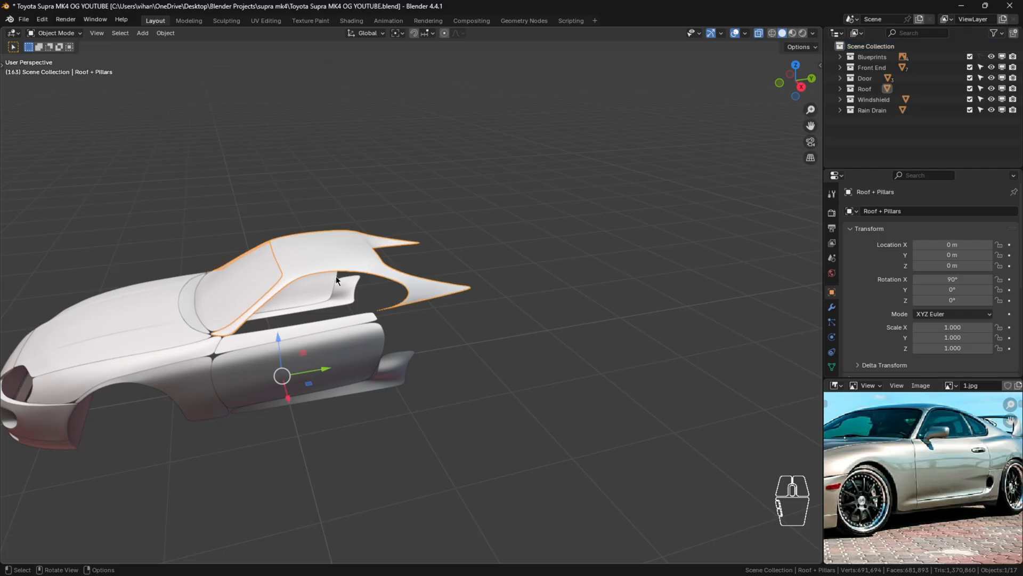
shift+middle_drag(362, 262, 420, 279)
scroll(419, 283, up, 3)
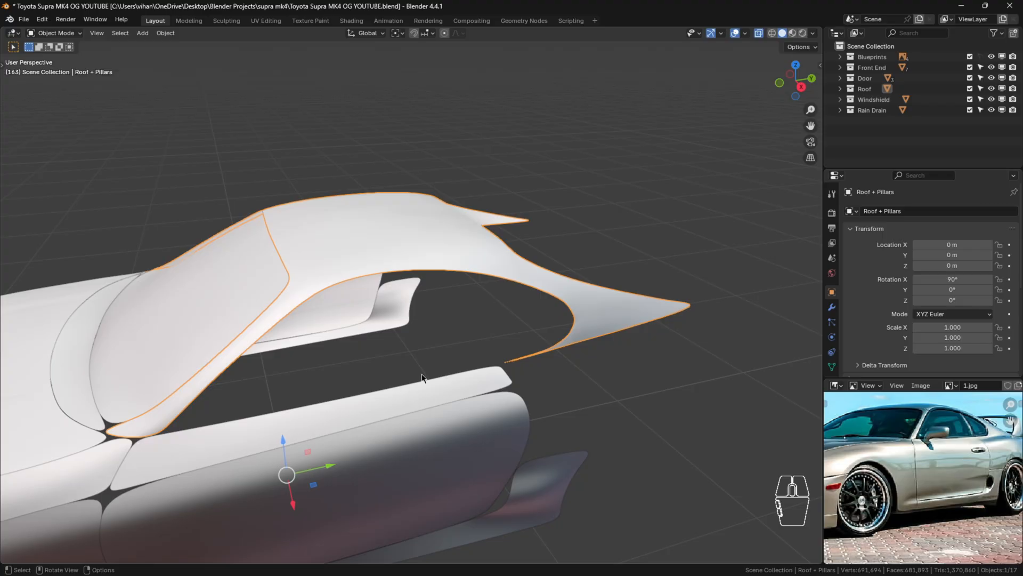
key(Tab)
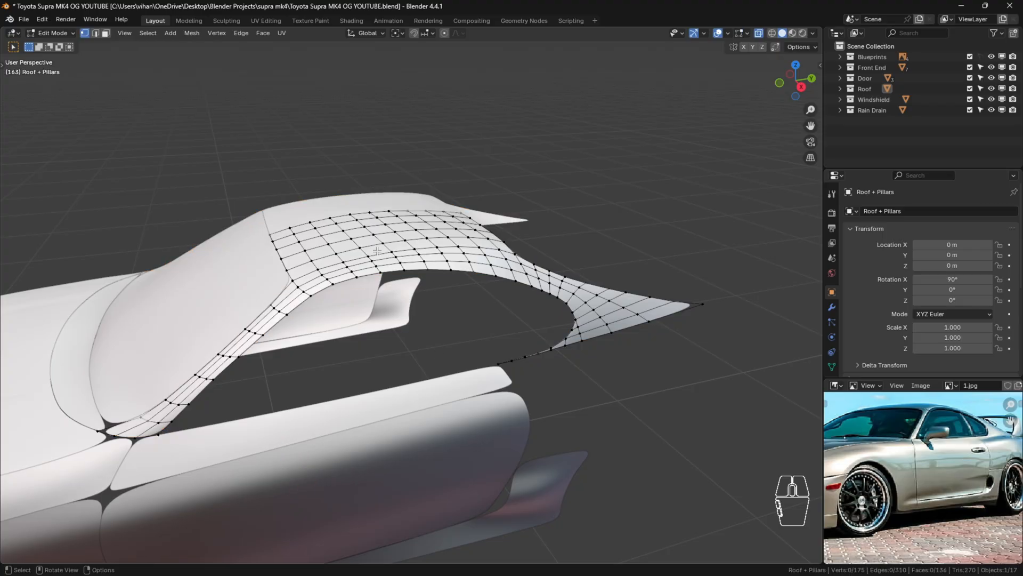
click(165, 436)
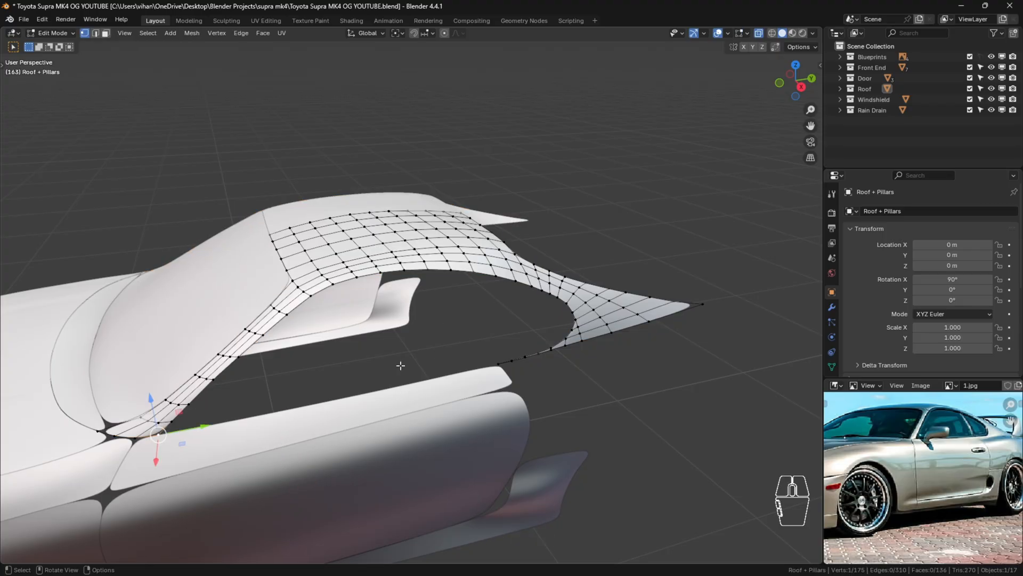
ctrl+click(452, 271)
ctrl+click(496, 363)
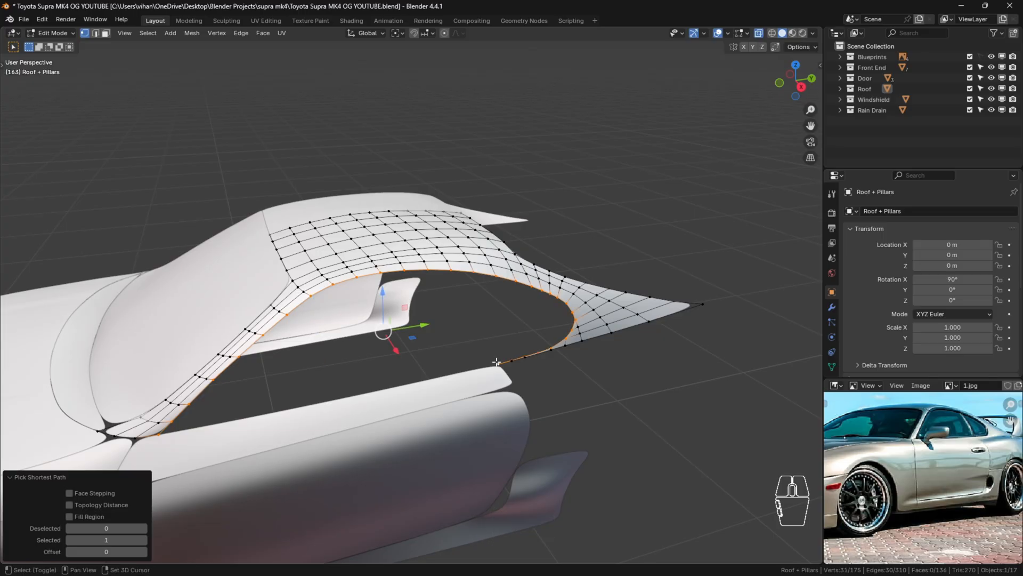
key(shift+d)
right_click(511, 296)
key(p)
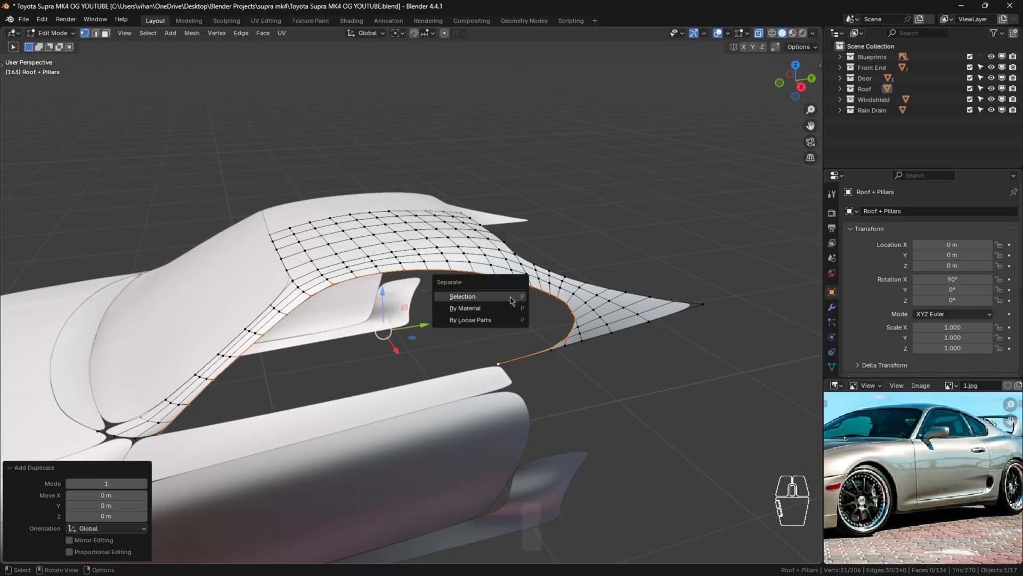
click(511, 297)
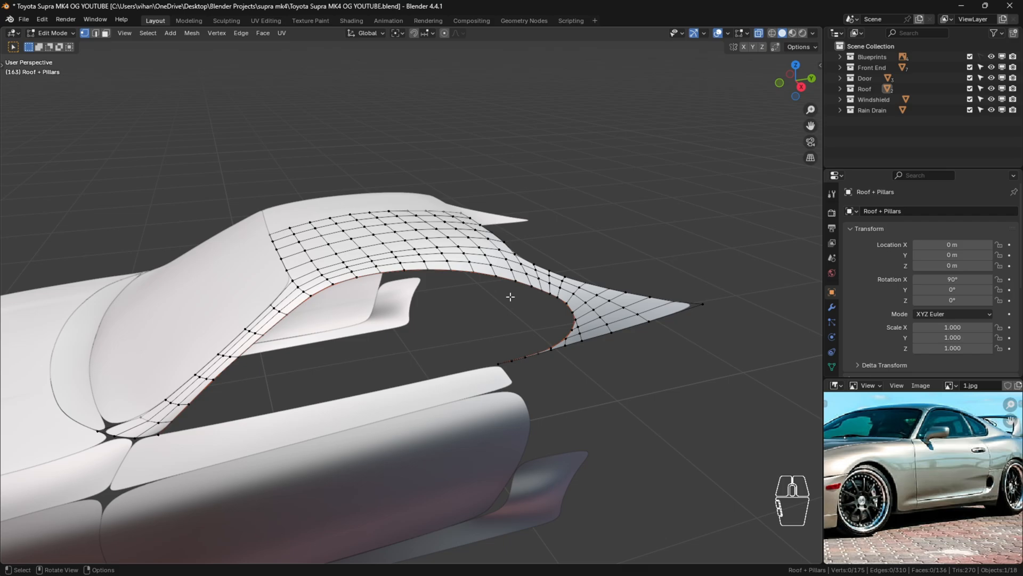
key(Tab)
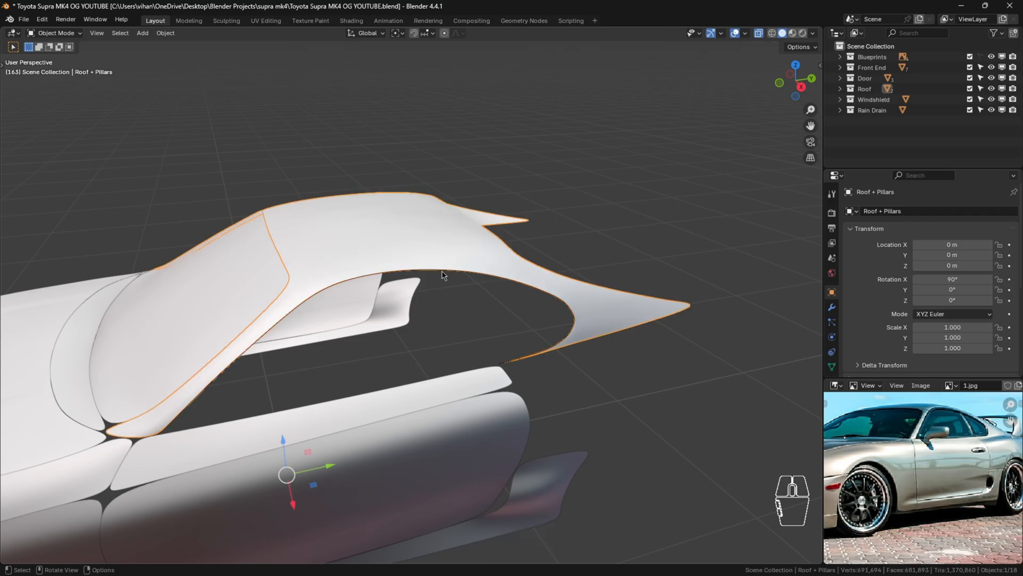
key(h)
Duplicate the upper edge of the door's window-adjacent panel, separate it into its own object, and hide the panel.
click(404, 393)
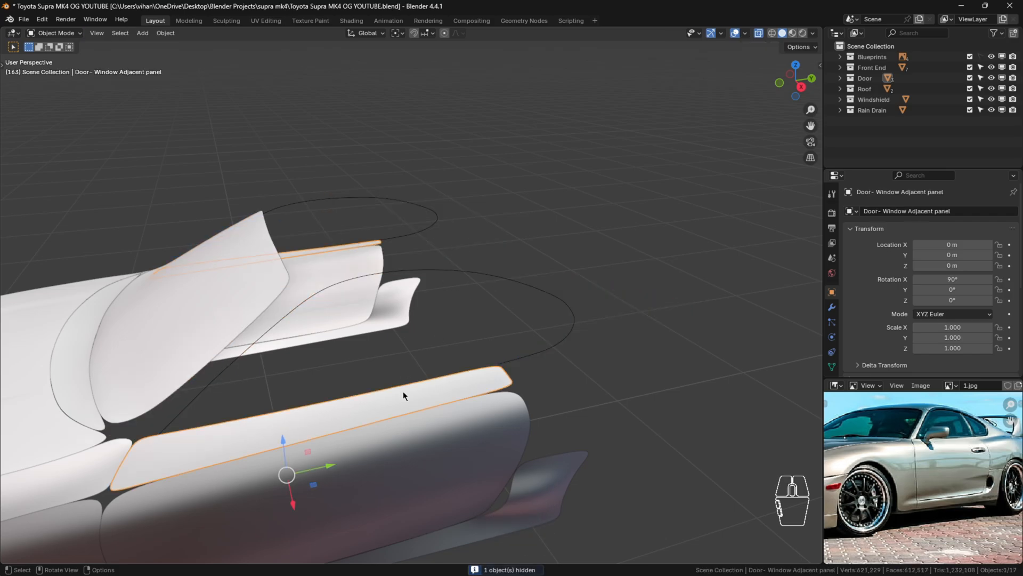
key(Tab)
scroll(341, 411, up, 2)
click(90, 446)
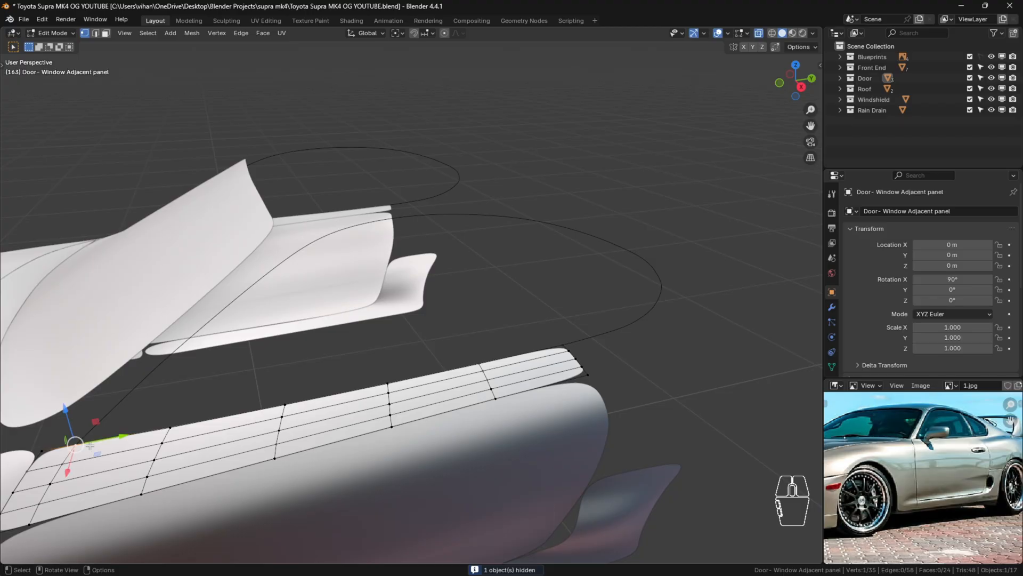
ctrl+click(566, 343)
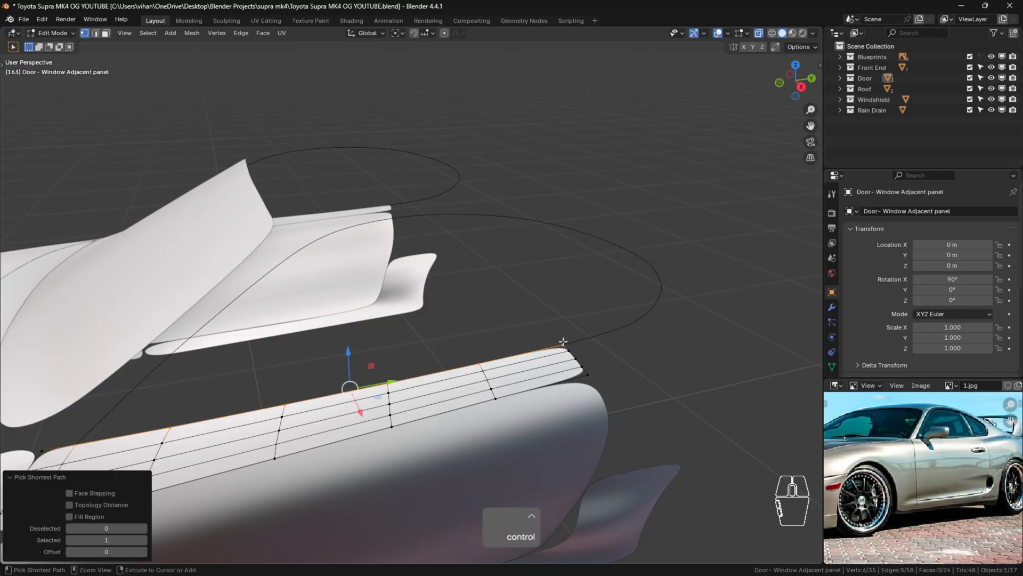
key(shift+d)
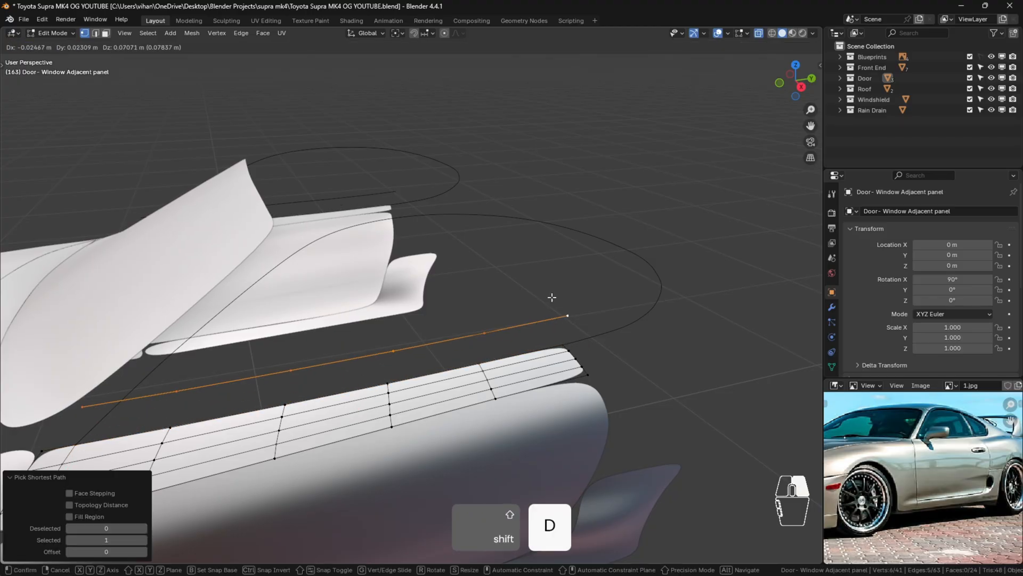
right_click(550, 297)
key(p)
click(553, 299)
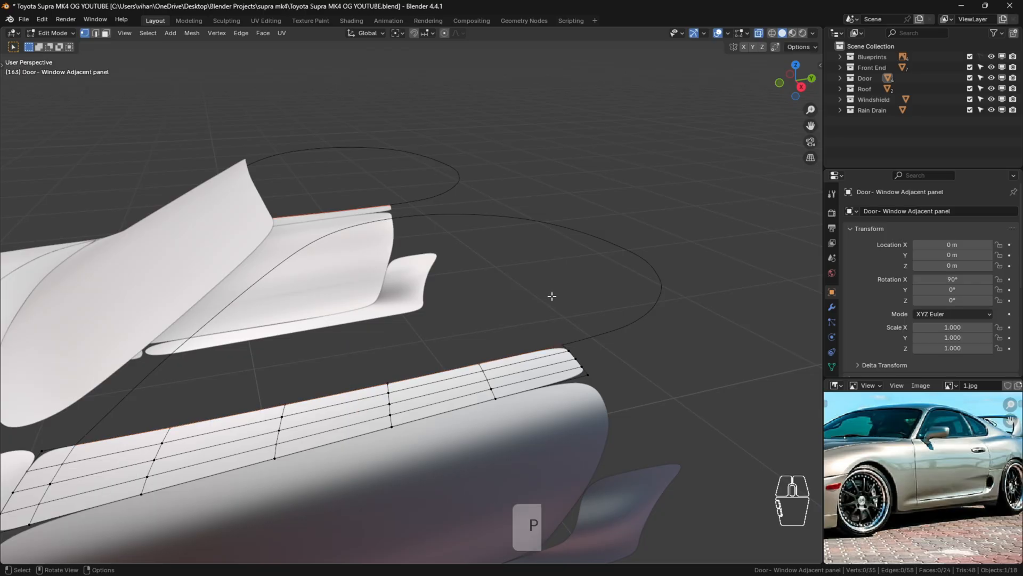
key(Tab)
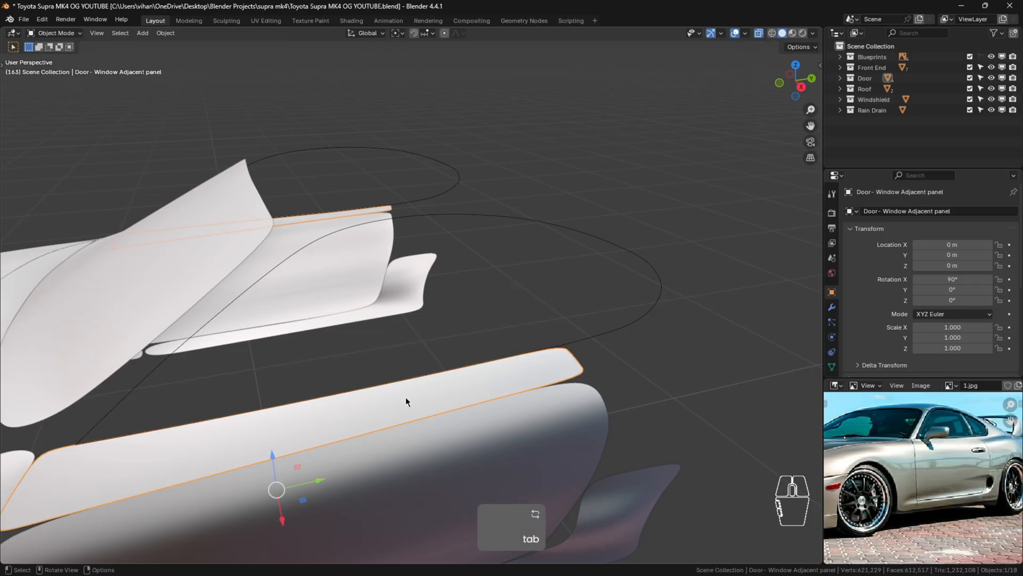
key(h)
Join the separated door edge with the roof edge and merge all vertices of the window outline by distance.
click(210, 426)
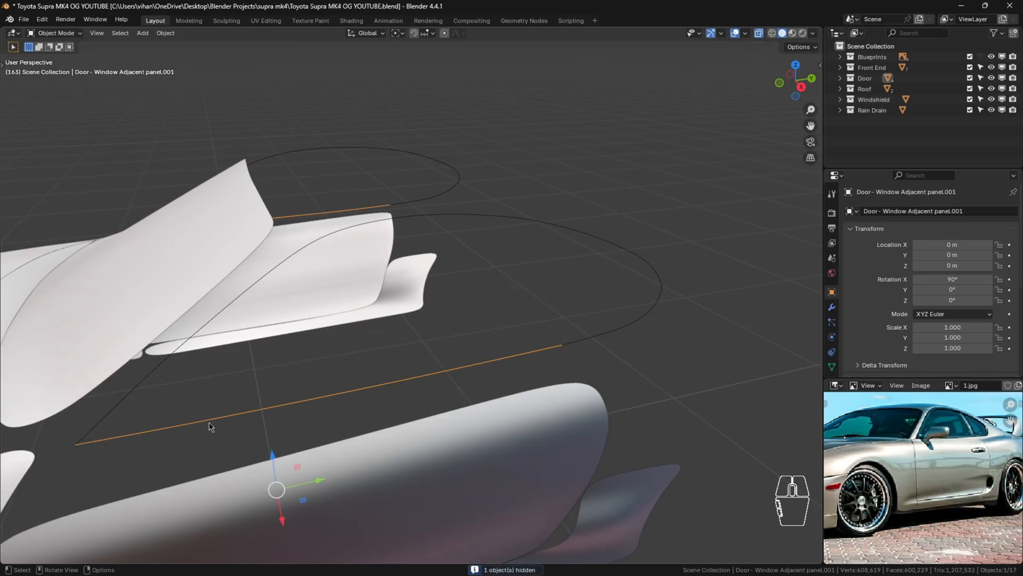
shift+click(629, 251)
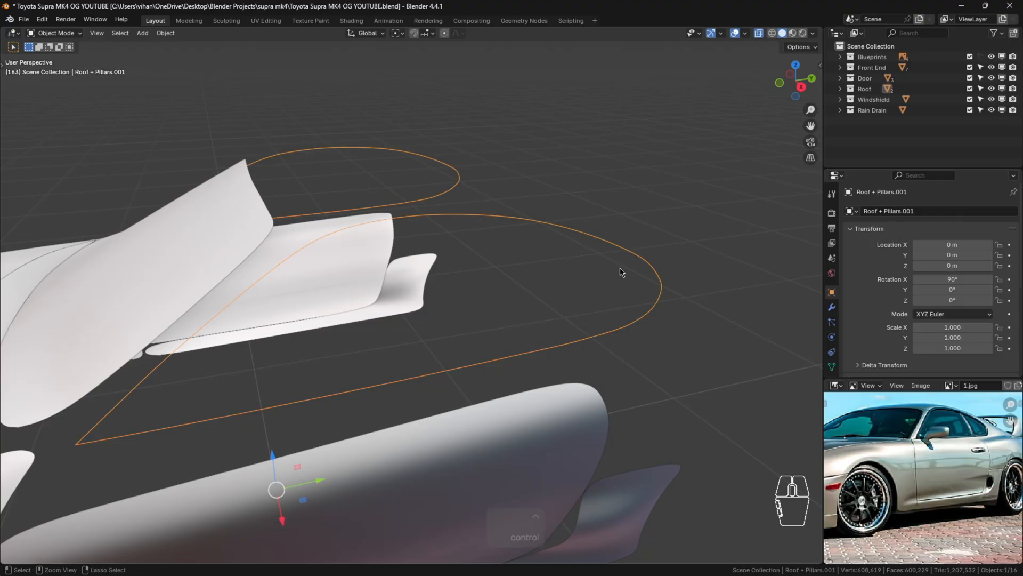
key(ctrl+j)
key(Tab)
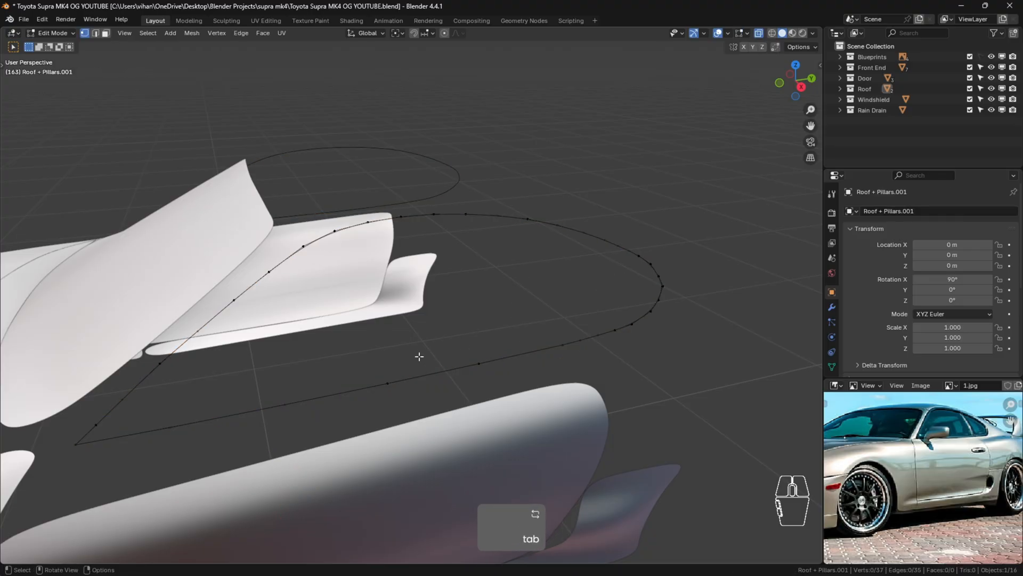
key(a)
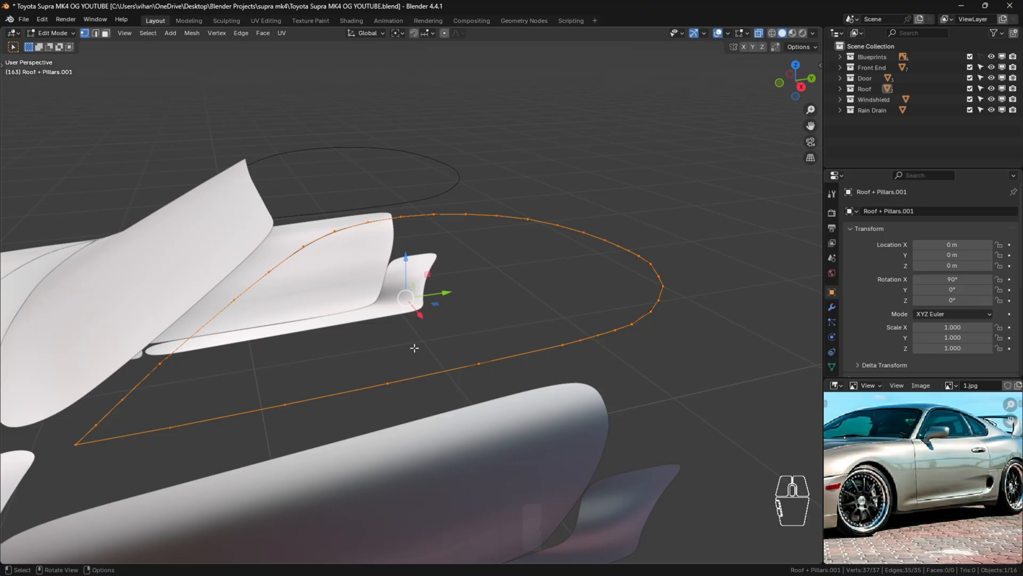
key(m)
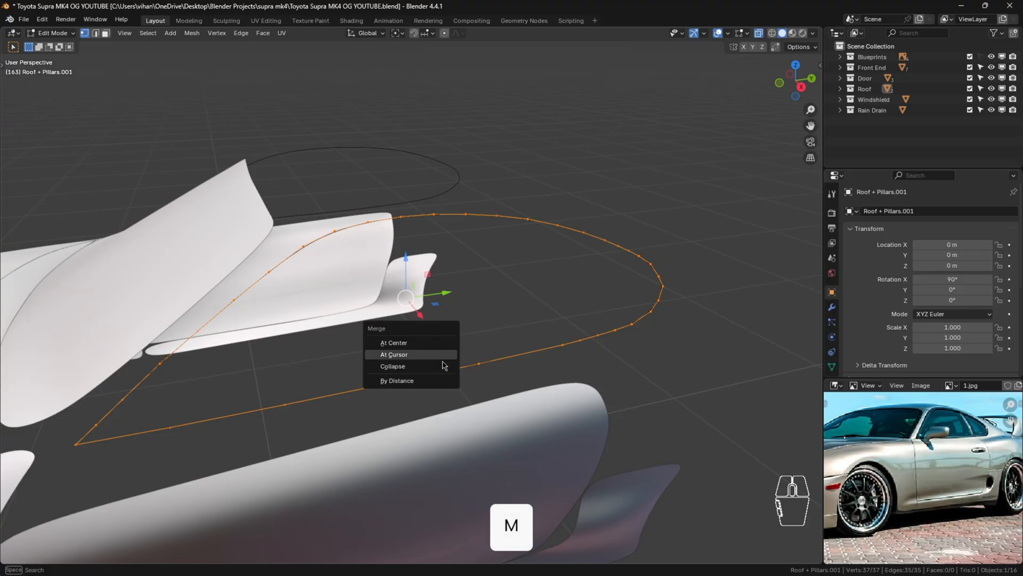
click(432, 378)
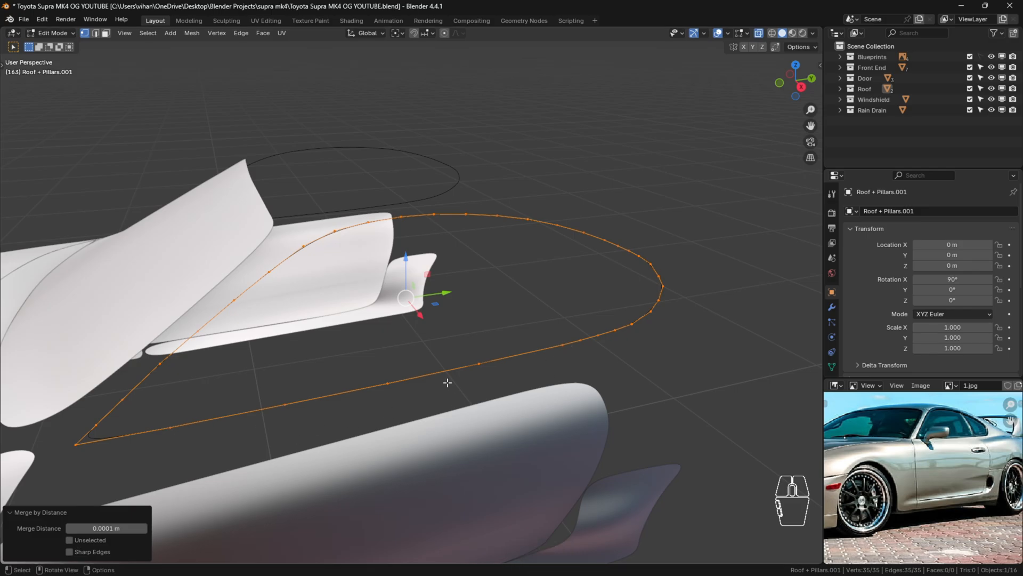
Compare the rear curve of the window outline with the side blueprint in the right orthographic view.
shift+middle_drag(422, 304, 397, 288)
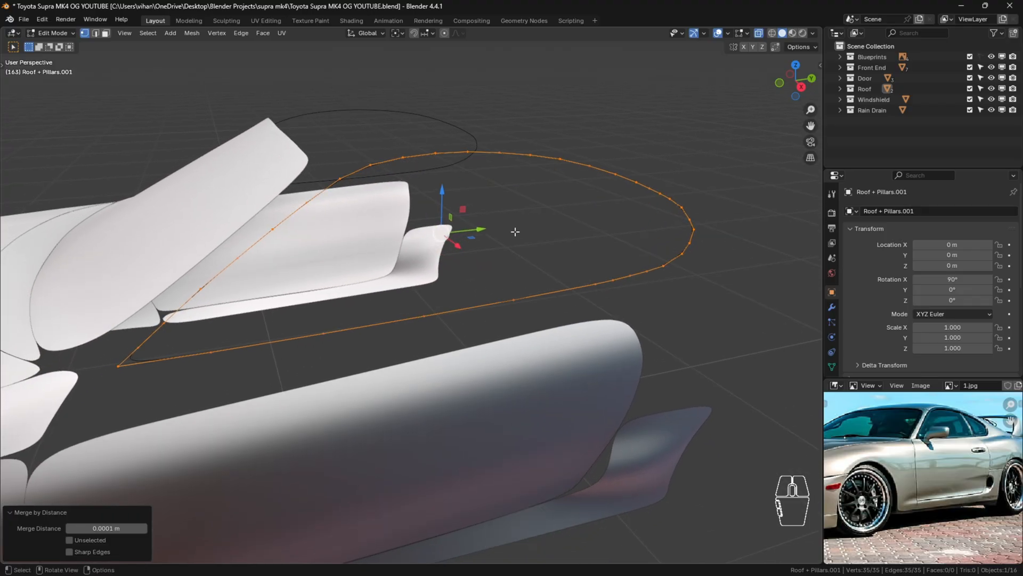
key(KP_3)
scroll(463, 193, up, 5)
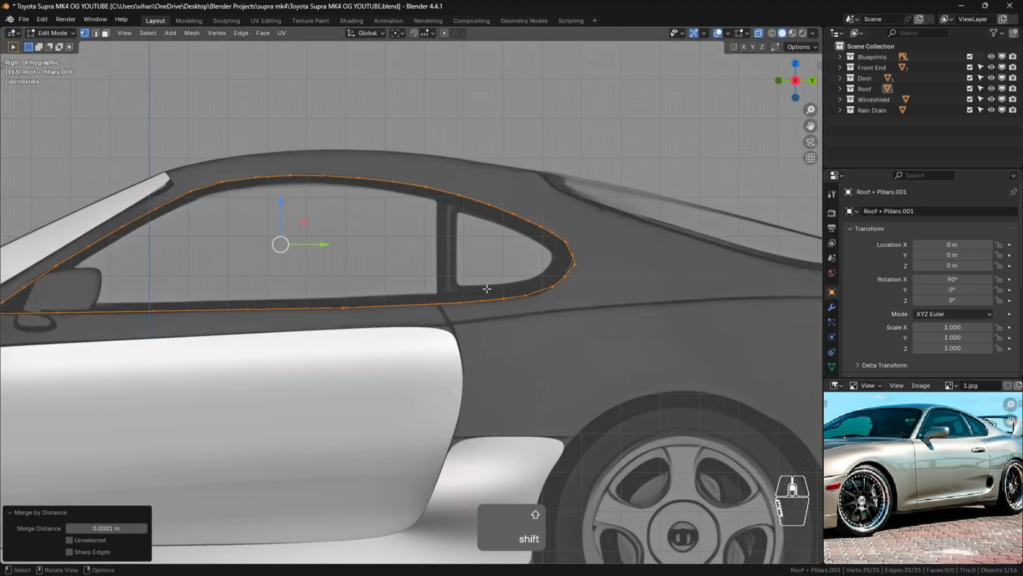
scroll(630, 265, up, 4)
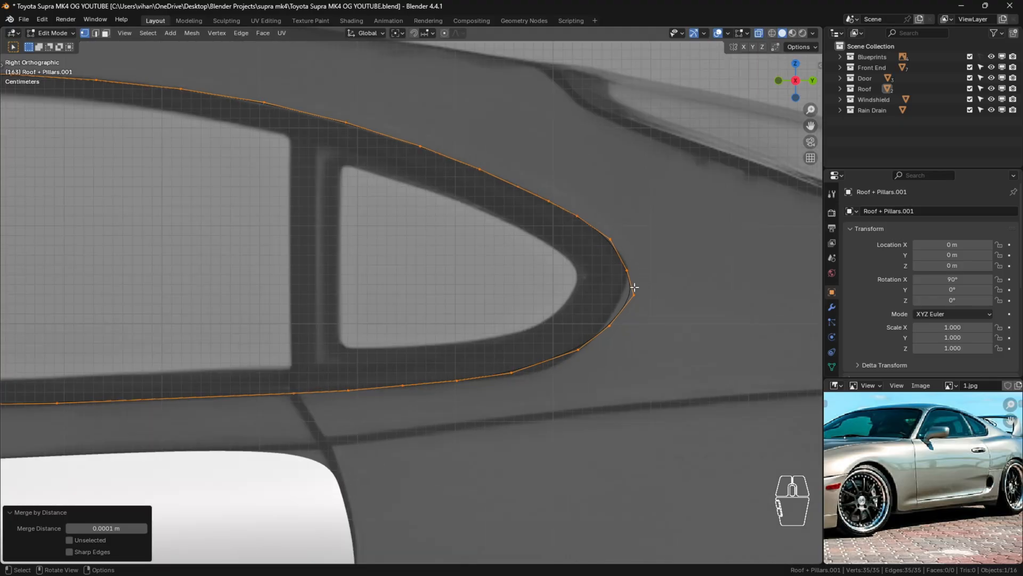
click(636, 295)
click(658, 339)
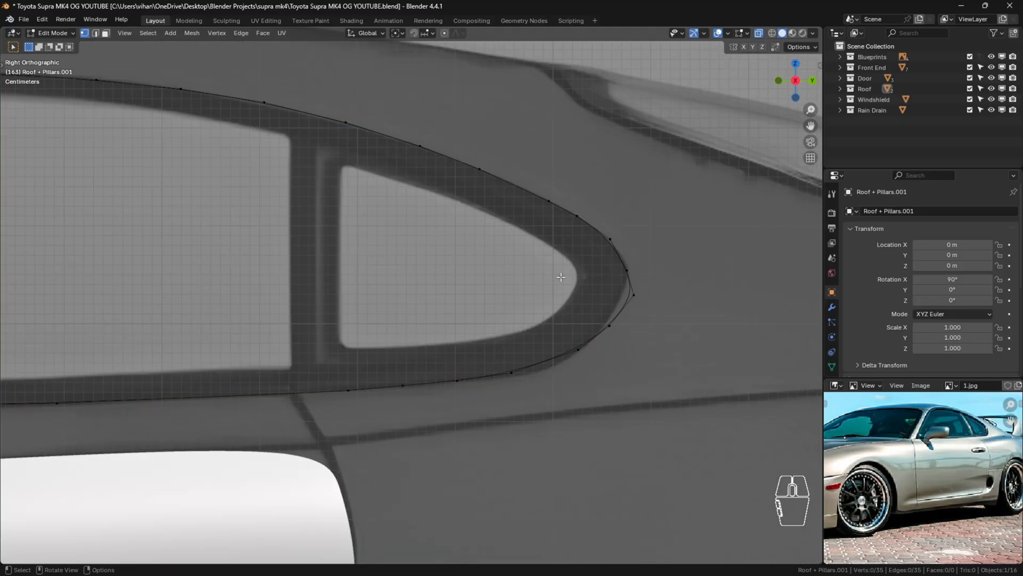
key(Tab)
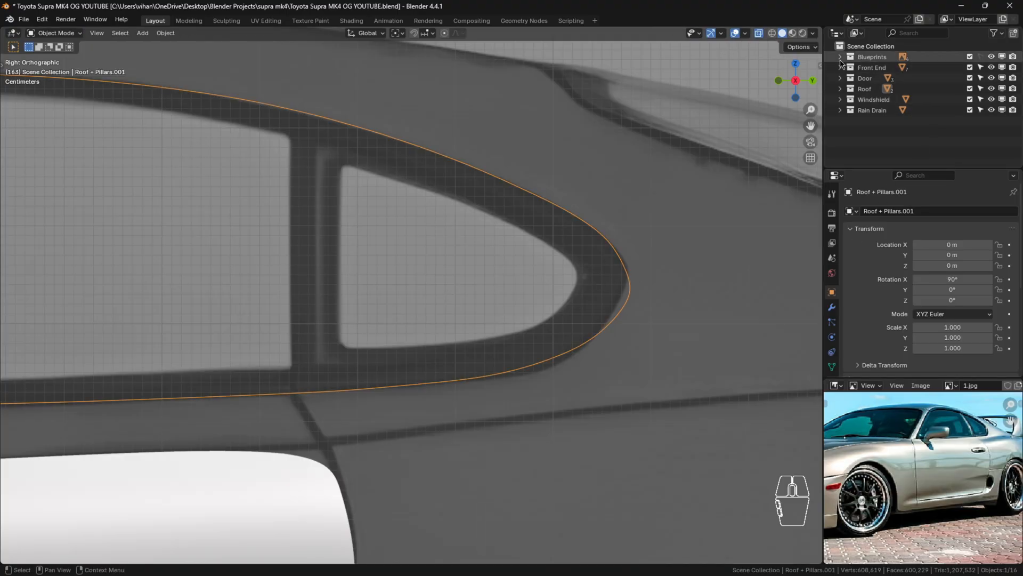
Unhide the roof and open it together with the window outline for simultaneous mesh editing at the rear window curve.
click(841, 88)
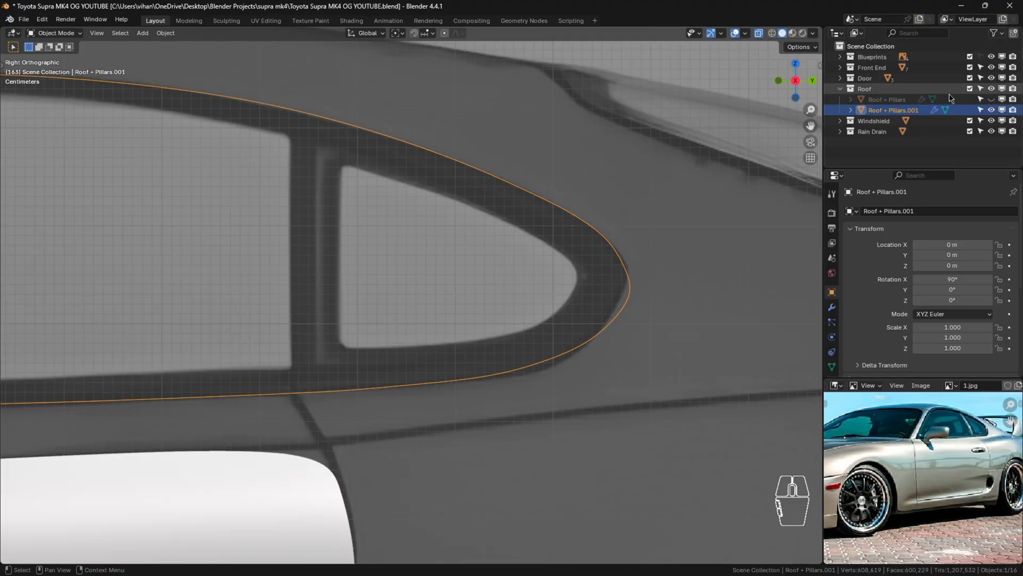
click(991, 99)
click(945, 110)
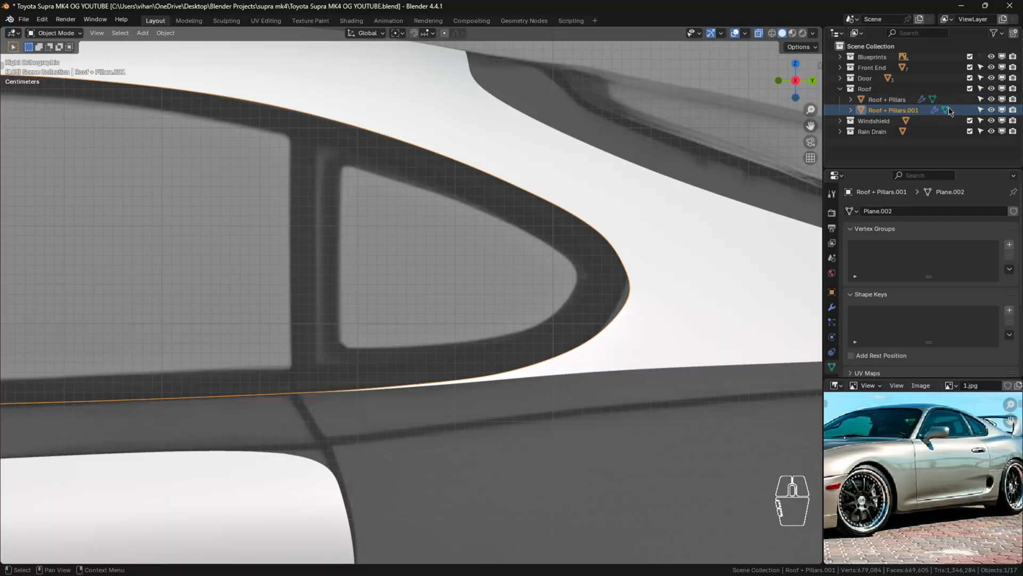
scroll(741, 201, down, 8)
scroll(627, 226, up, 3)
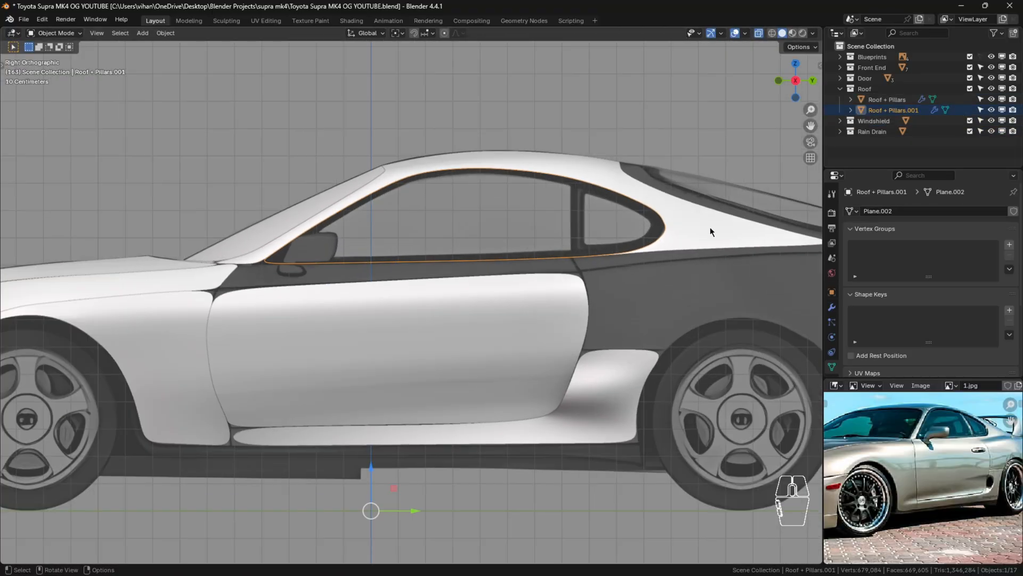
click(890, 99)
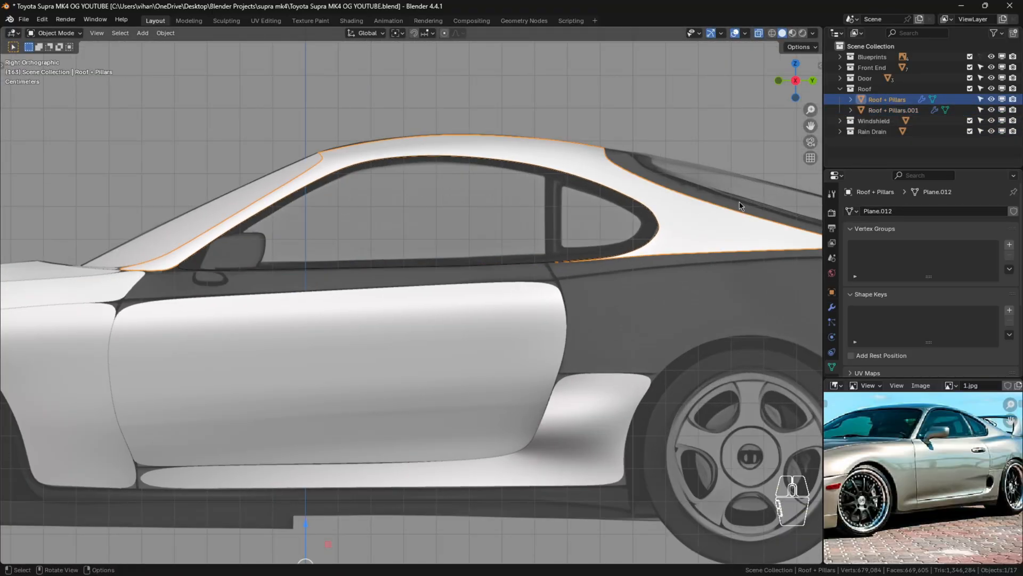
shift+click(893, 110)
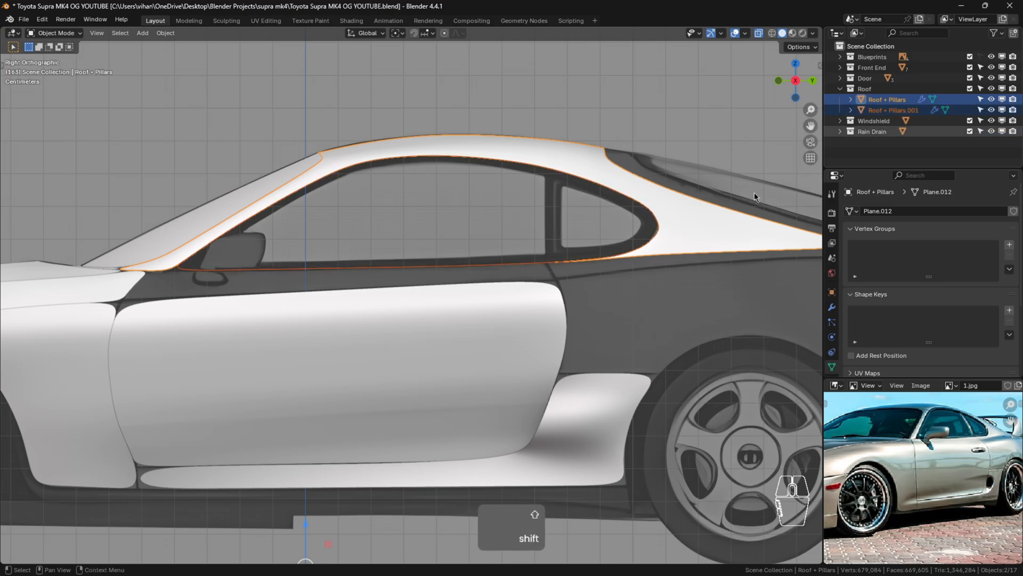
key(Tab)
scroll(666, 228, up, 5)
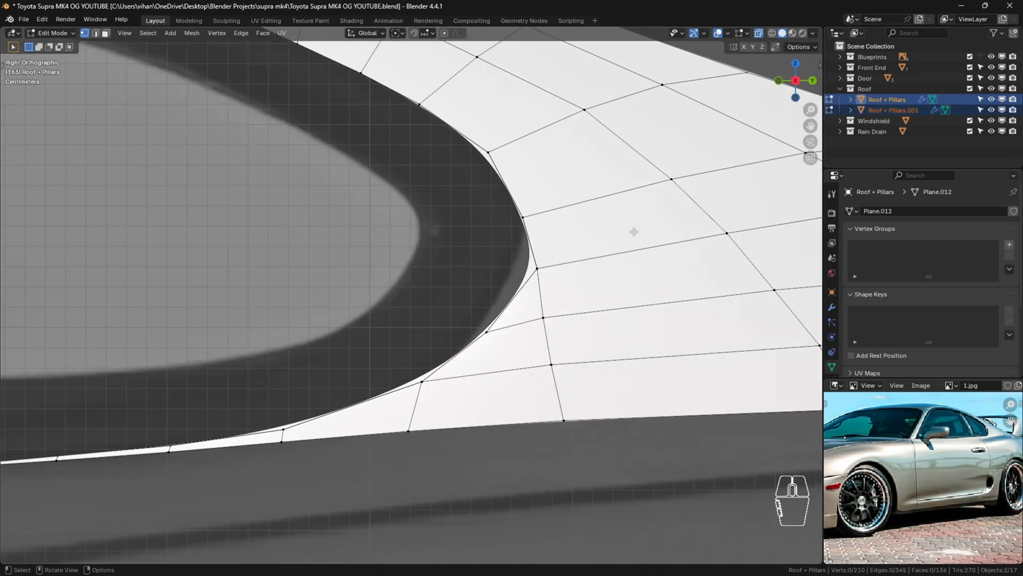
Move the shared rear-curve vertices of the roof opening and window outline inward to follow the blueprint's window edge.
drag(490, 255, 558, 270)
drag(471, 313, 507, 336)
click(509, 285)
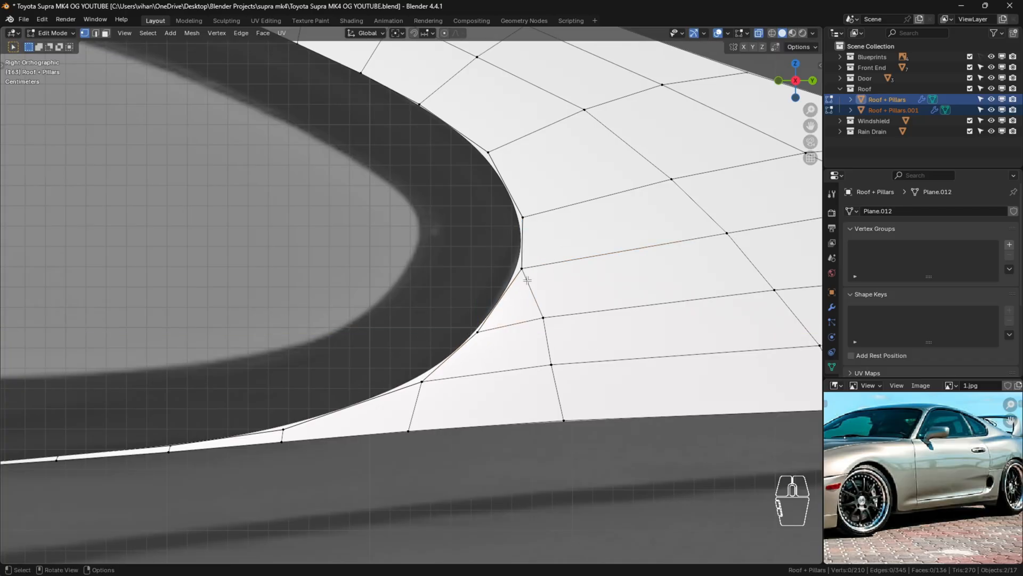
scroll(576, 195, down, 4)
scroll(531, 180, up, 5)
drag(515, 146, 586, 169)
key(Tab)
Hide the roof so that the window outline is left on its own over the blueprint.
click(663, 175)
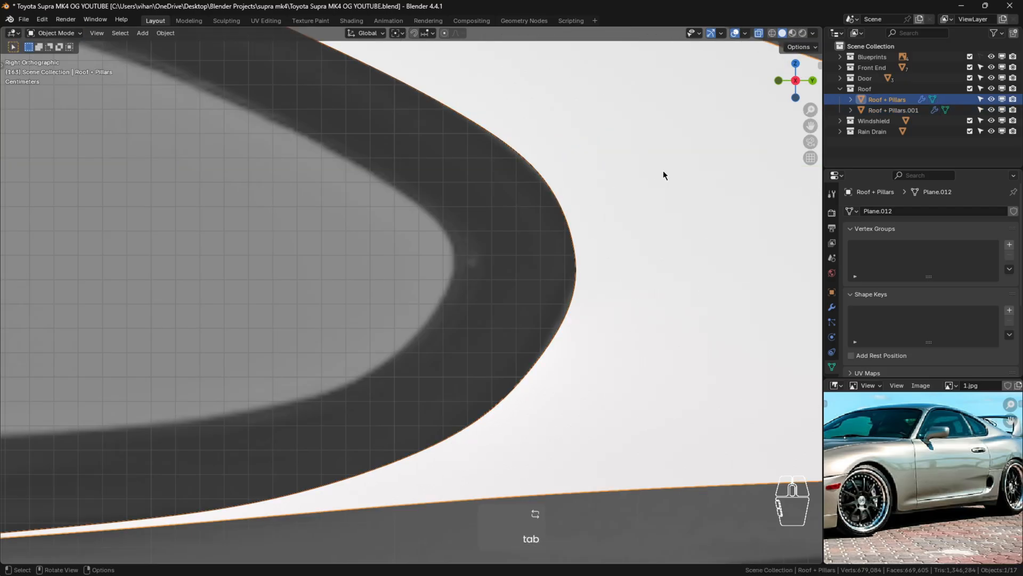
scroll(664, 174, down, 3)
scroll(647, 149, down, 4)
shift+middle_drag(650, 153, 652, 258)
key(h)
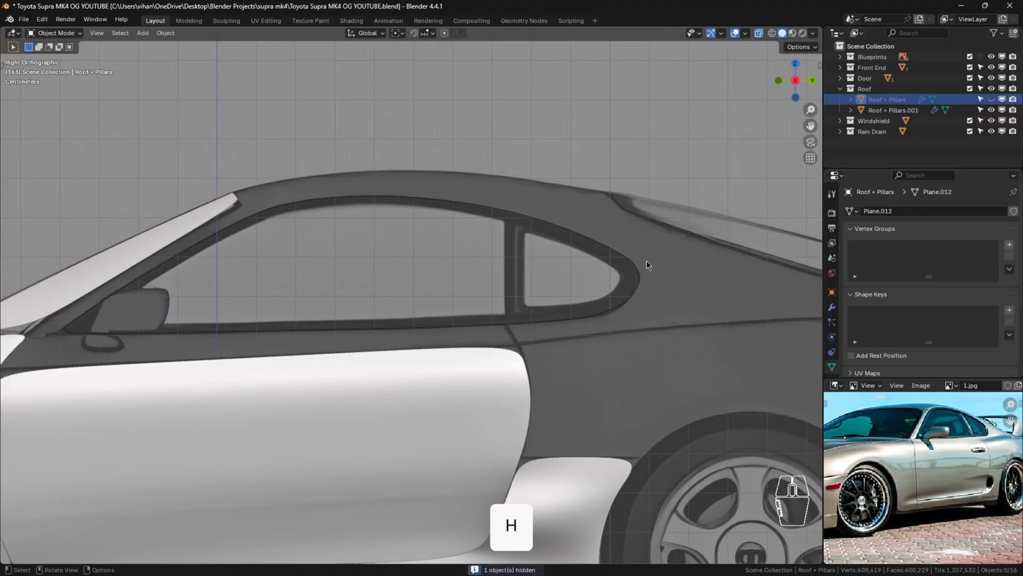
Examine the window outline's vertices against the side blueprint along the rear curve, lower edge and front corner.
click(636, 276)
key(Tab)
scroll(631, 281, up, 6)
scroll(620, 322, down, 4)
shift+middle_drag(619, 322, 708, 307)
shift+middle_drag(484, 312, 416, 236)
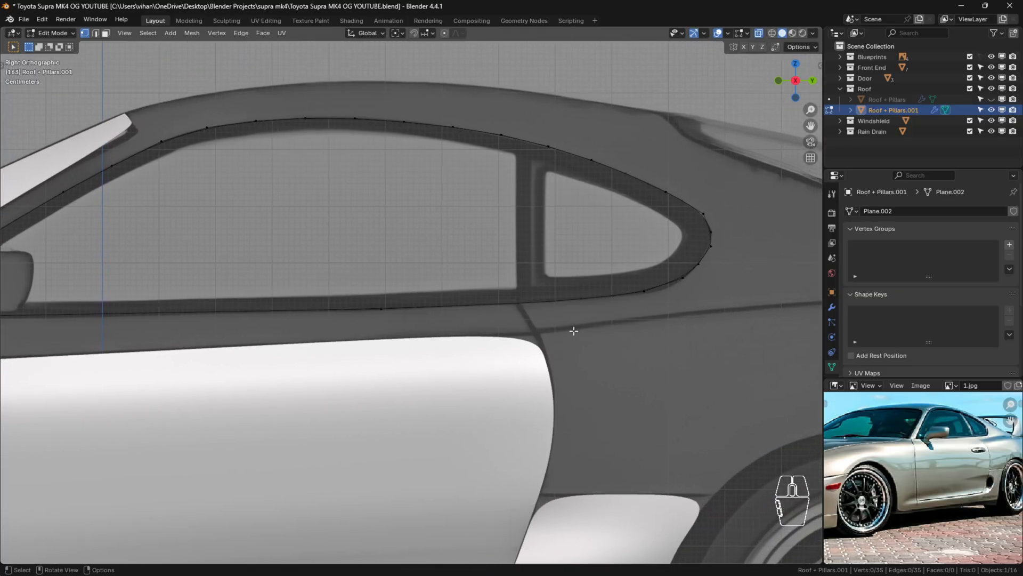
shift+right_click(550, 305)
scroll(685, 308, up, 2)
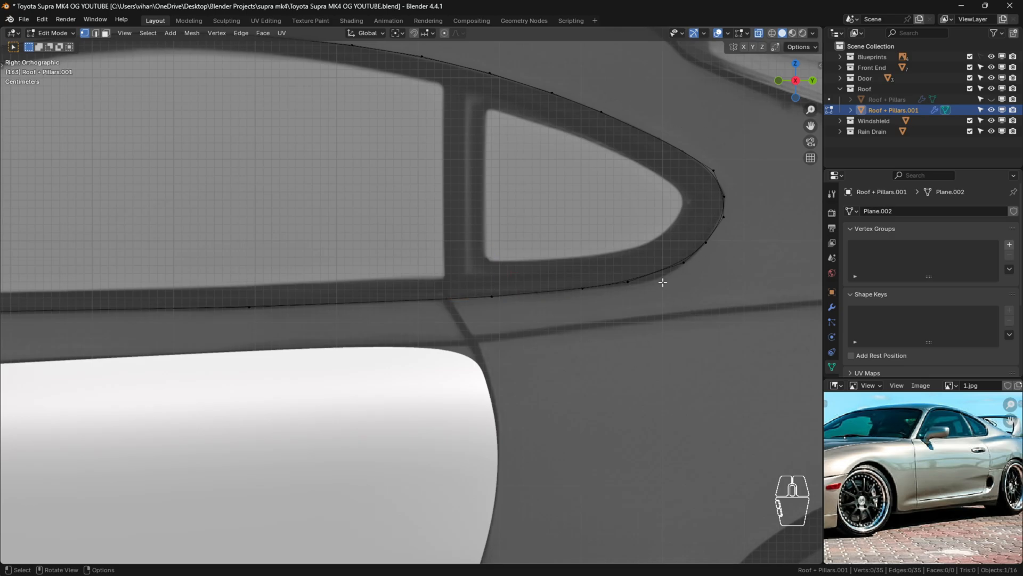
scroll(449, 126, down, 5)
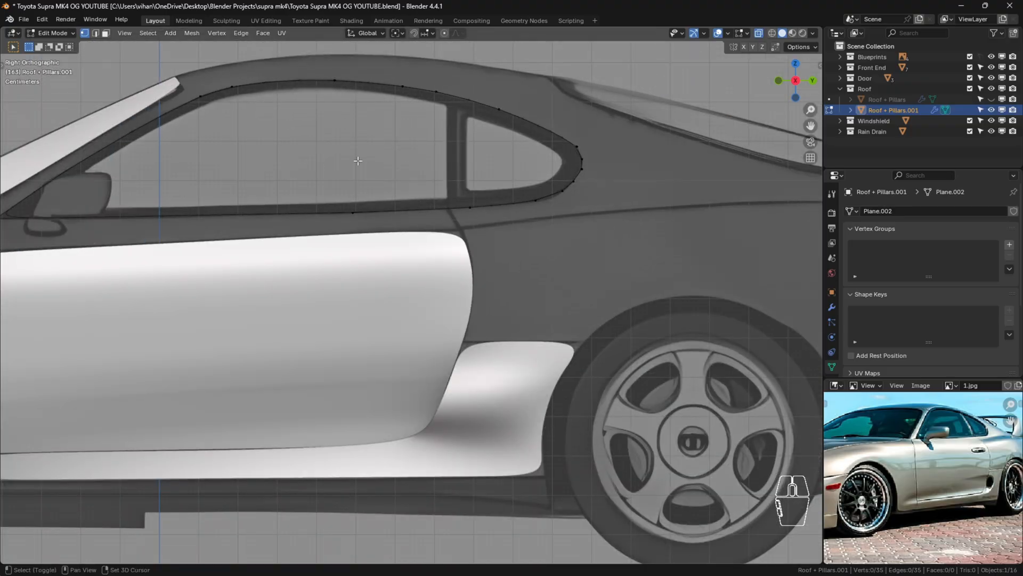
scroll(201, 268, up, 3)
scroll(201, 269, up, 4)
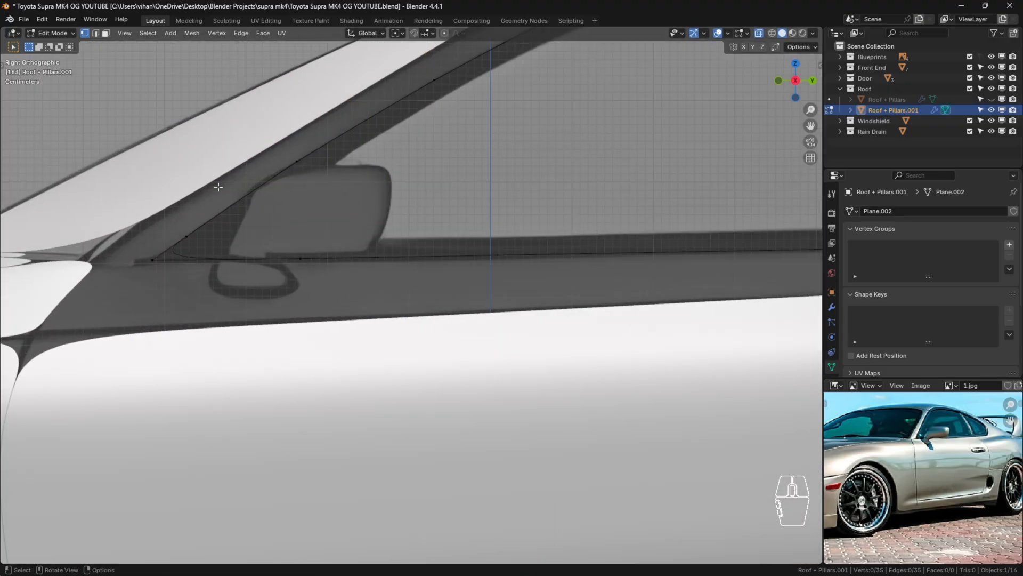
scroll(314, 190, down, 4)
shift+middle_drag(430, 142, 384, 255)
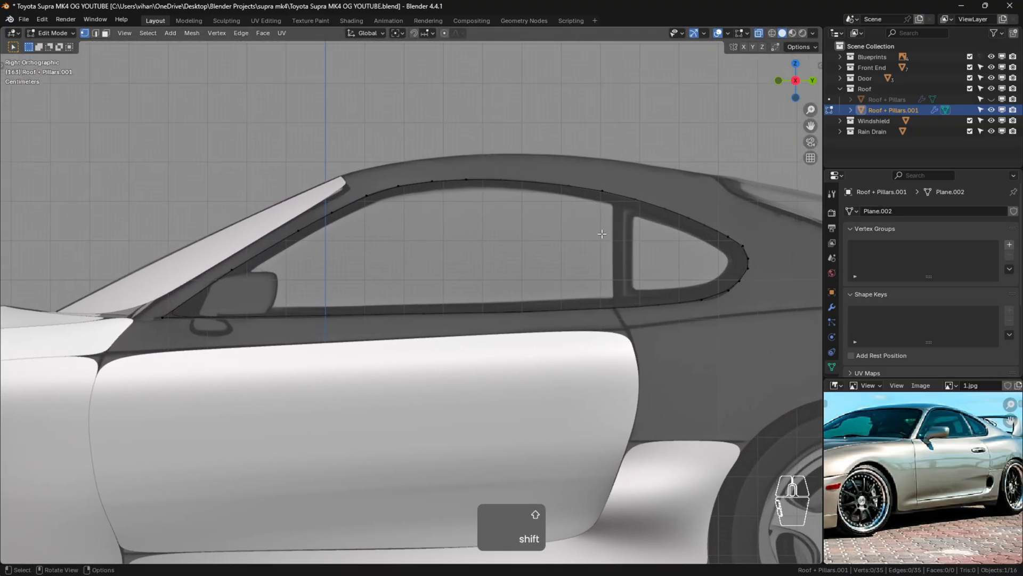
scroll(602, 234, up, 1)
Extrude the entire window outline inward as a band of faces scaled to 0.89.
key(a)
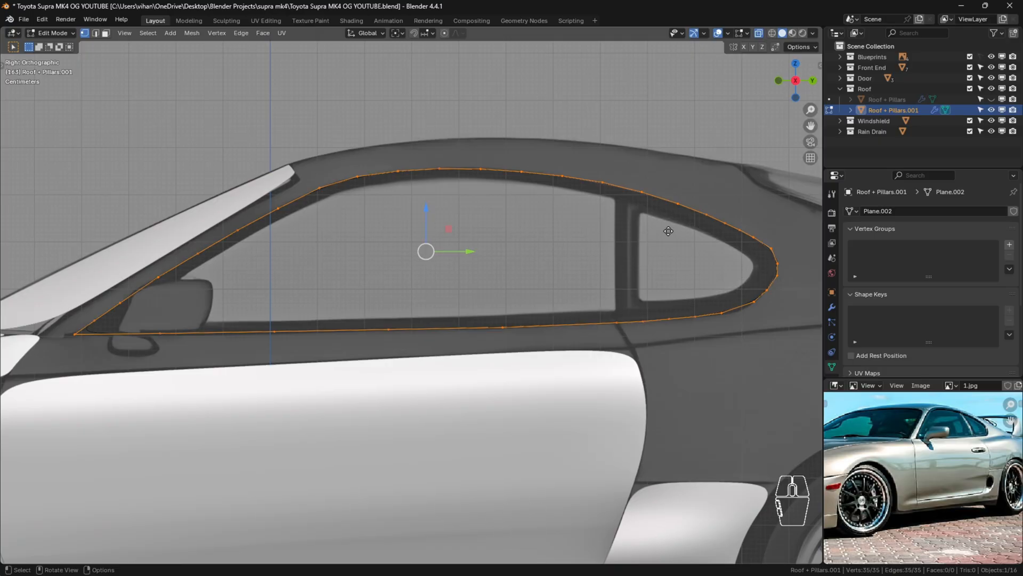
key(e)
key(s)
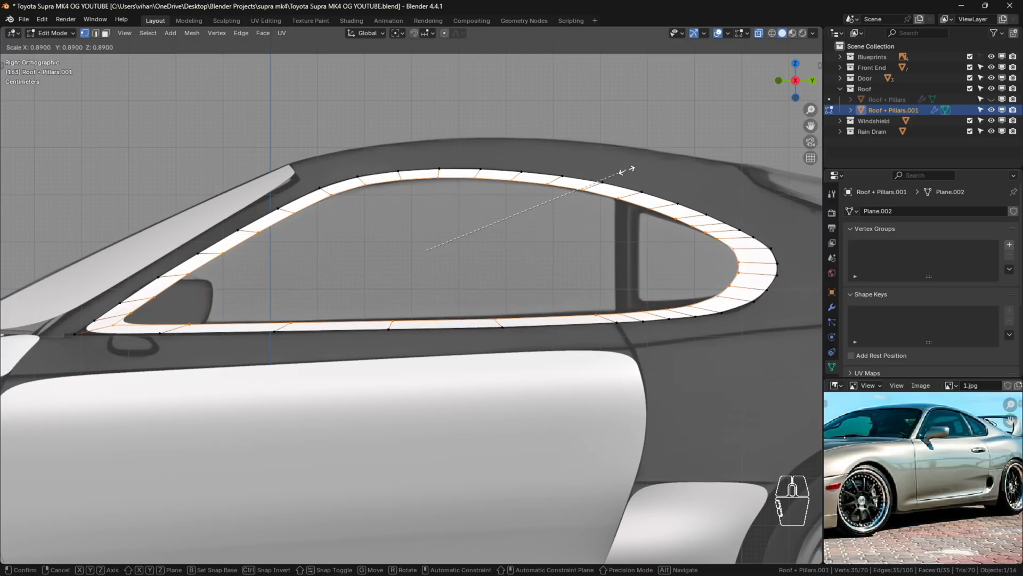
click(626, 171)
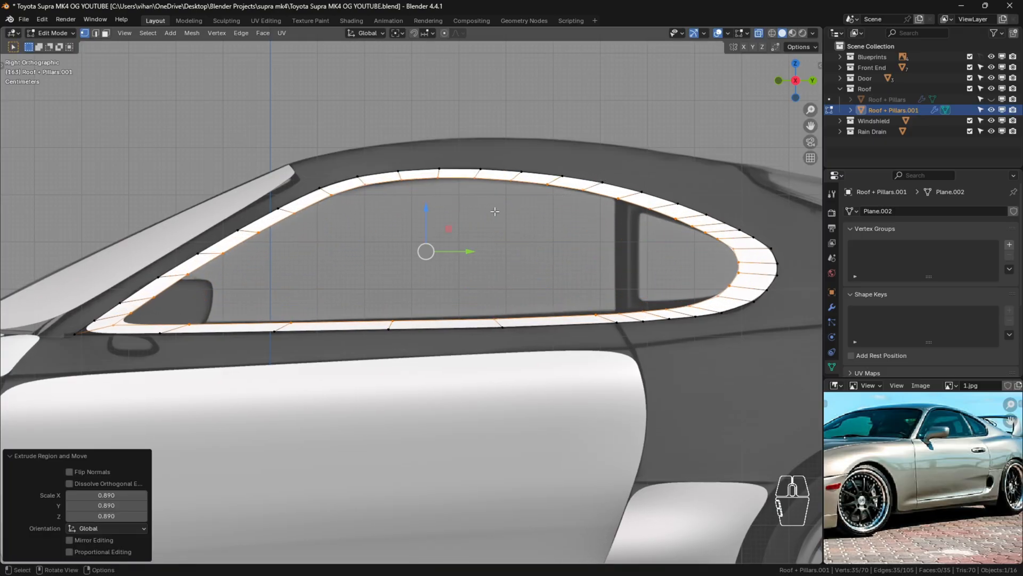
click(395, 254)
key(Tab)
key(Tab)
Duplicate the band's outer edge loop in place and separate it into its own object.
scroll(626, 204, up, 1)
shift+middle_drag(593, 221, 498, 226)
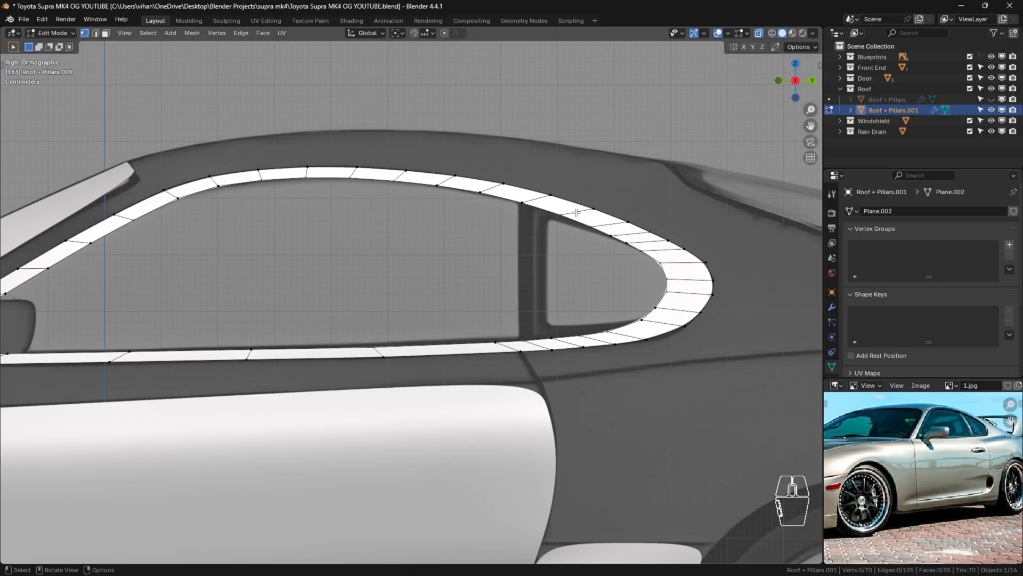
alt+click(534, 197)
scroll(534, 197, down, 3)
shift+middle_drag(370, 211, 415, 211)
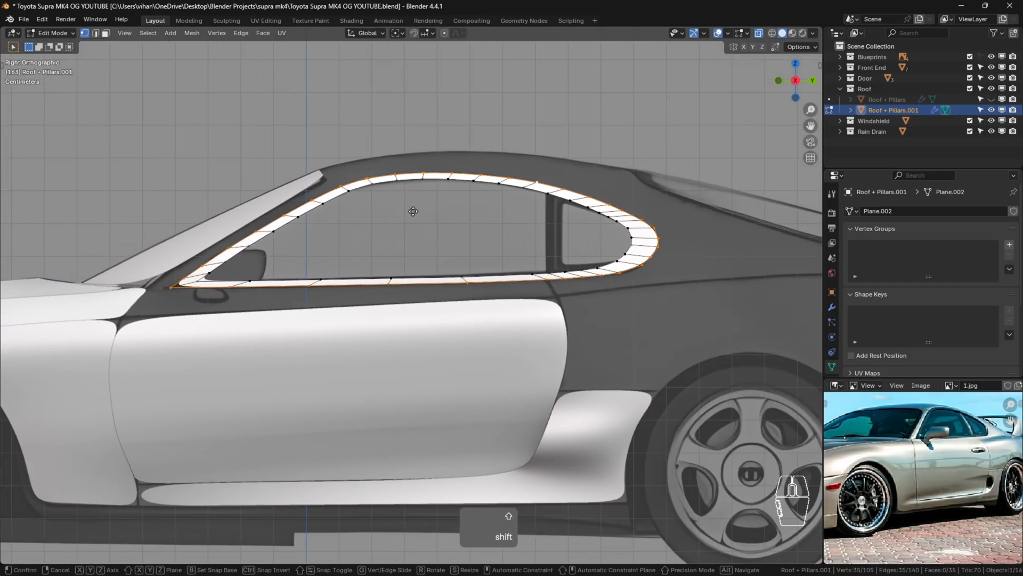
key(shift+d)
right_click(426, 161)
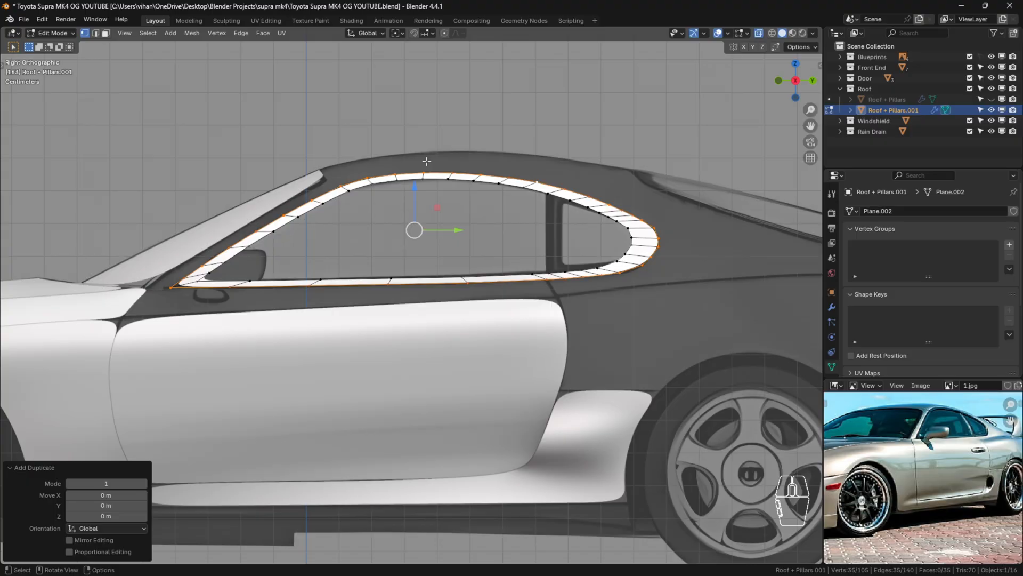
key(p)
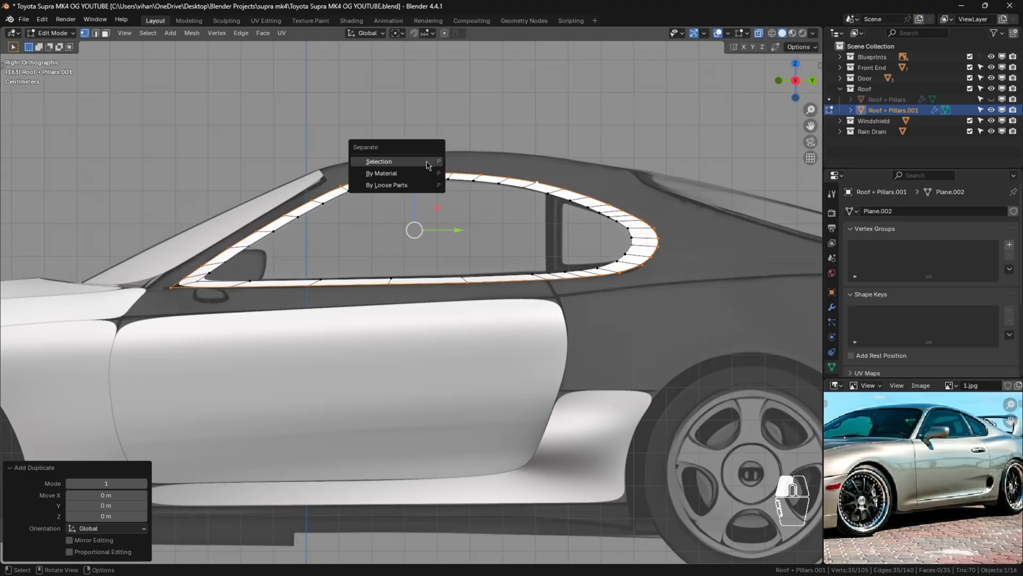
click(379, 162)
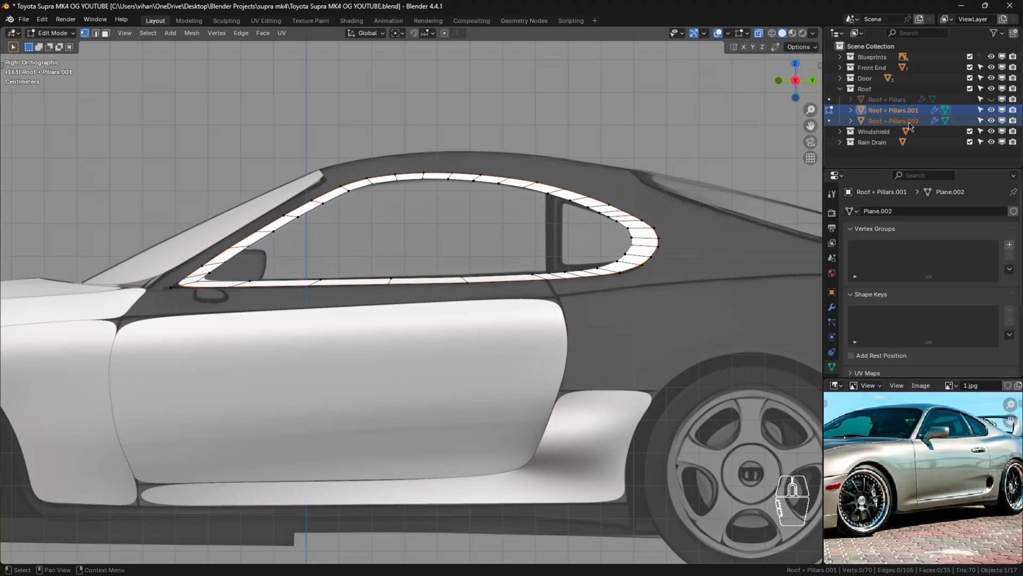
Duplicate the band's inner edge loop in place and separate it into its own object.
alt+click(609, 215)
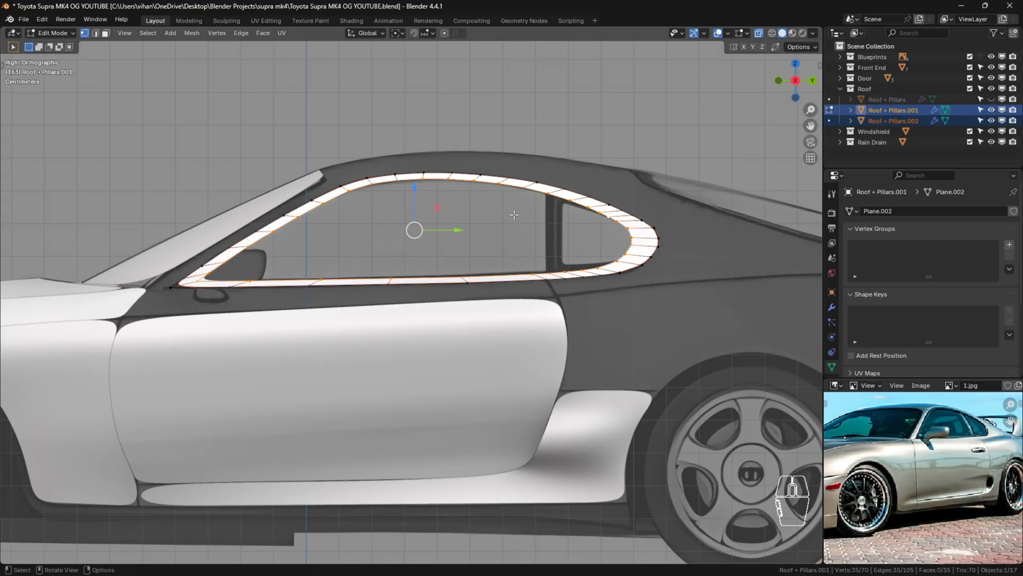
key(shift+d)
right_click(541, 173)
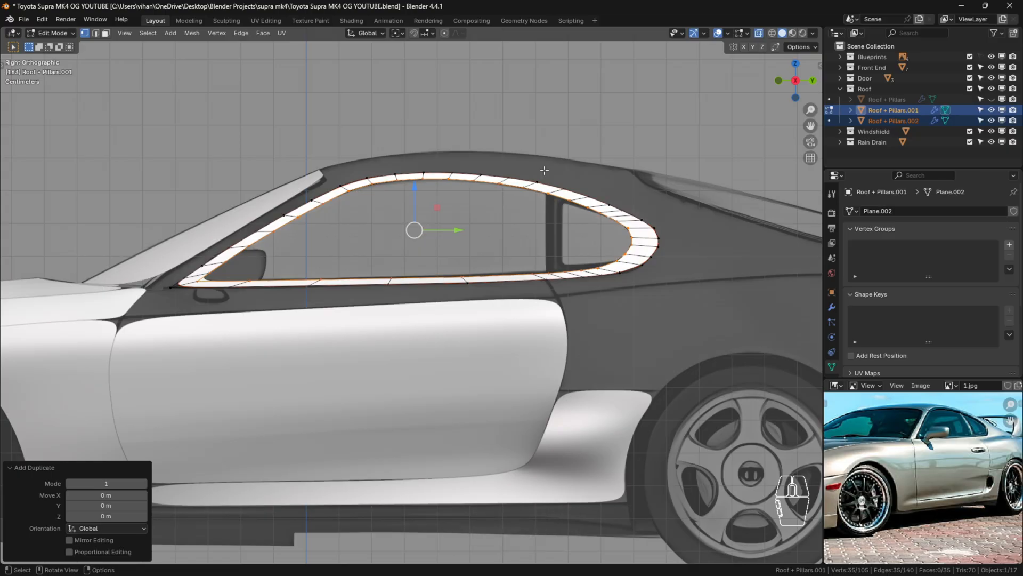
key(p)
key(Tab)
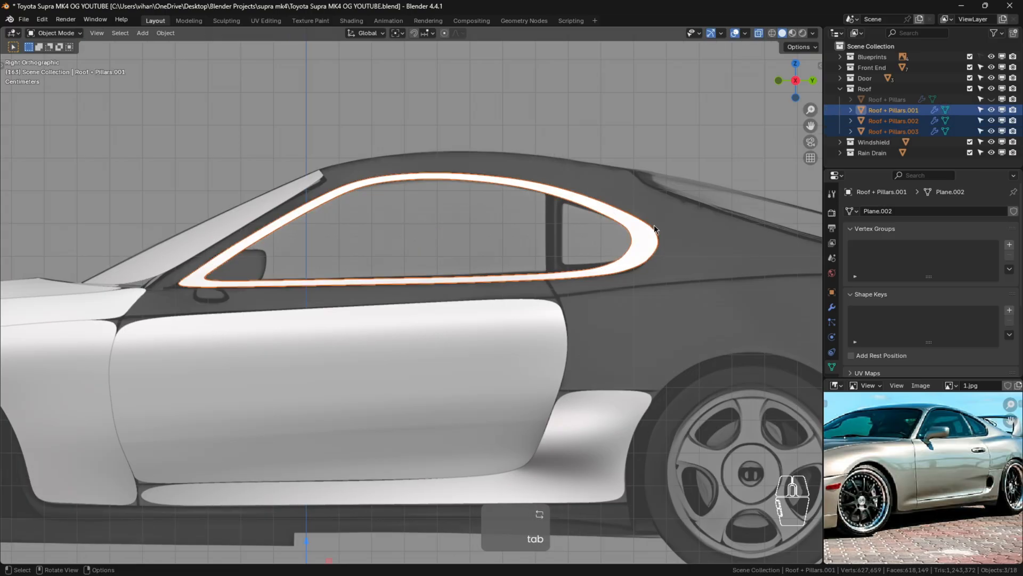
Move the window band object to a new collection named Extras.
click(653, 237)
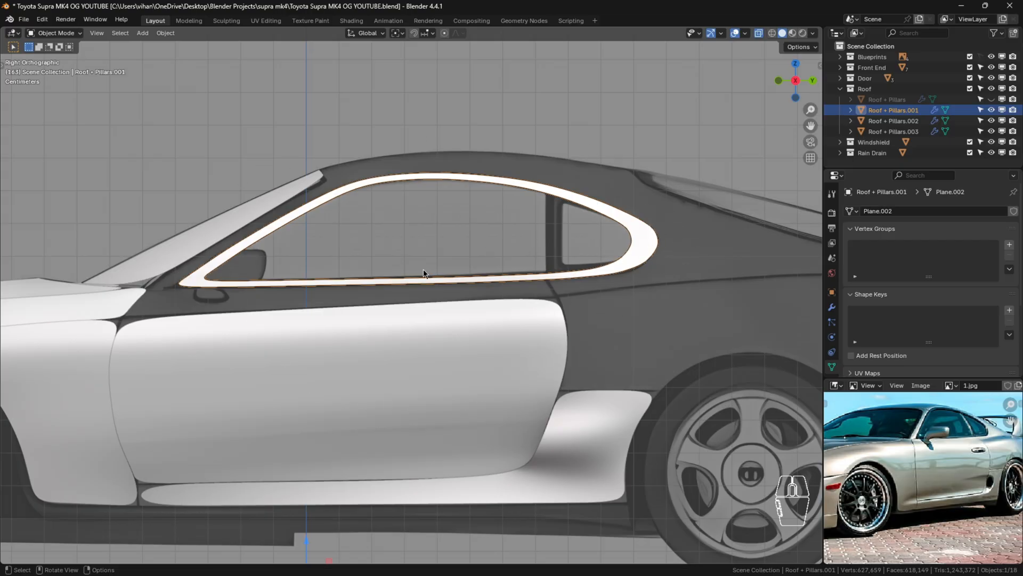
key(m)
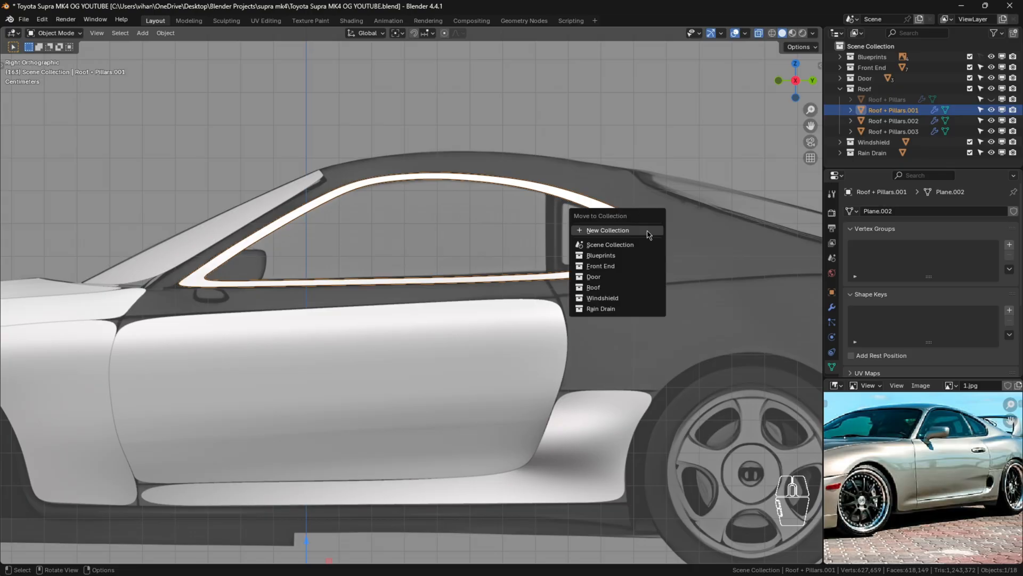
click(599, 229)
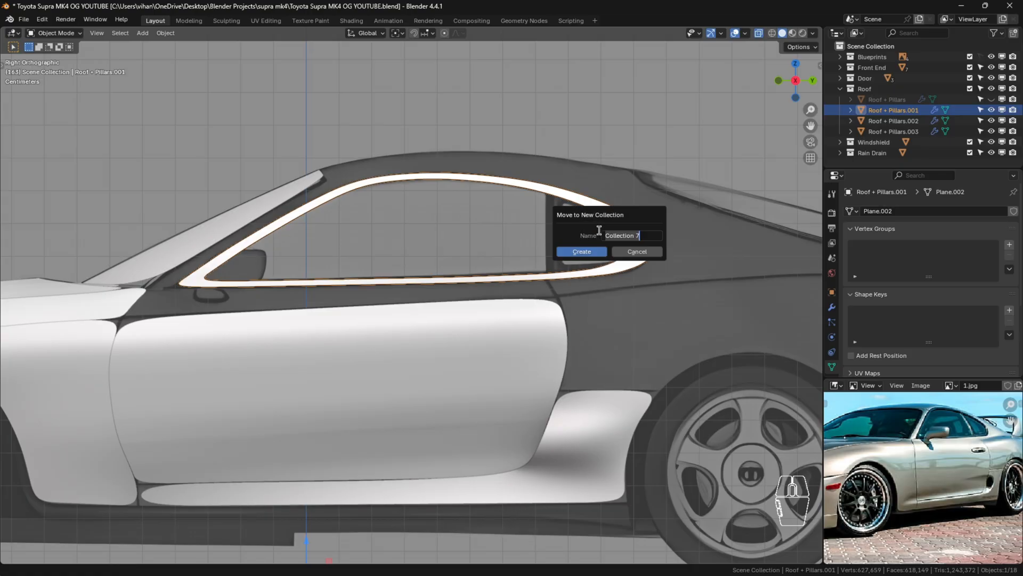
key(BackSpace)
text(Extras)
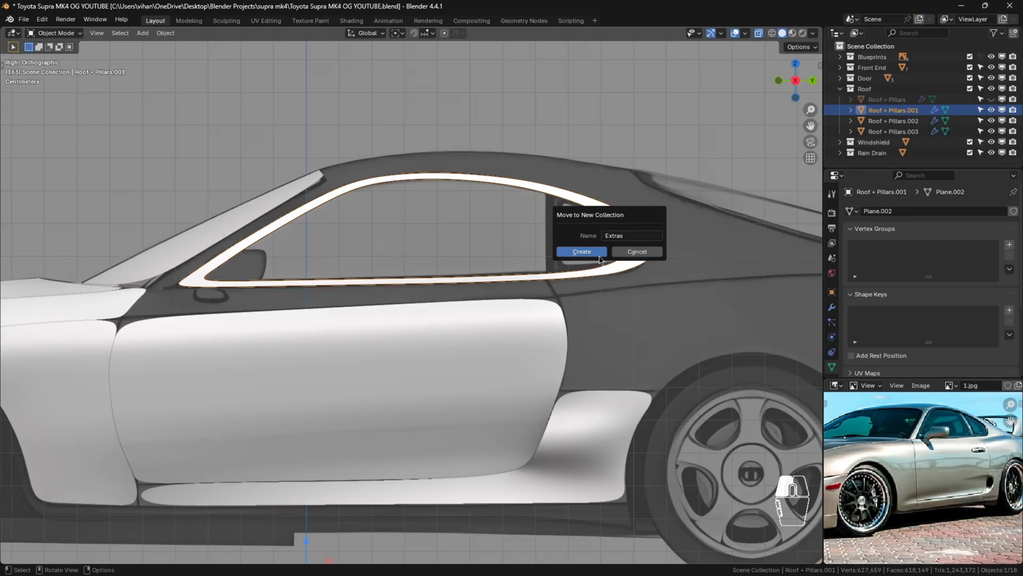
click(581, 251)
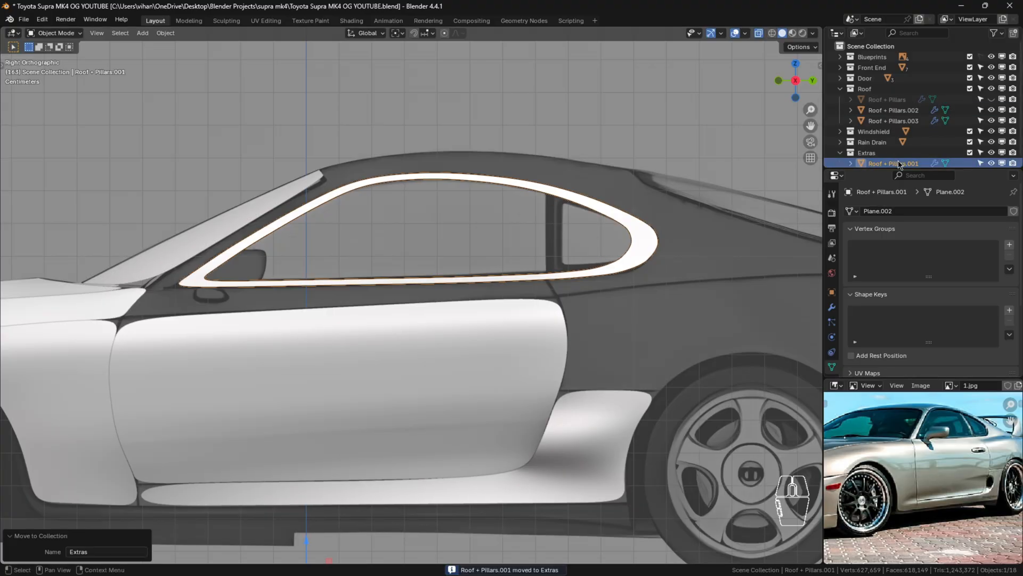
Rename the window band object in the Extras collection as Windows Pane Ref and collapse the collection.
scroll(898, 164, down, 1)
key(F2)
key(BackSpace)
key(Caps_Lock)
text(W)
key(Caps_Lock)
text(i)
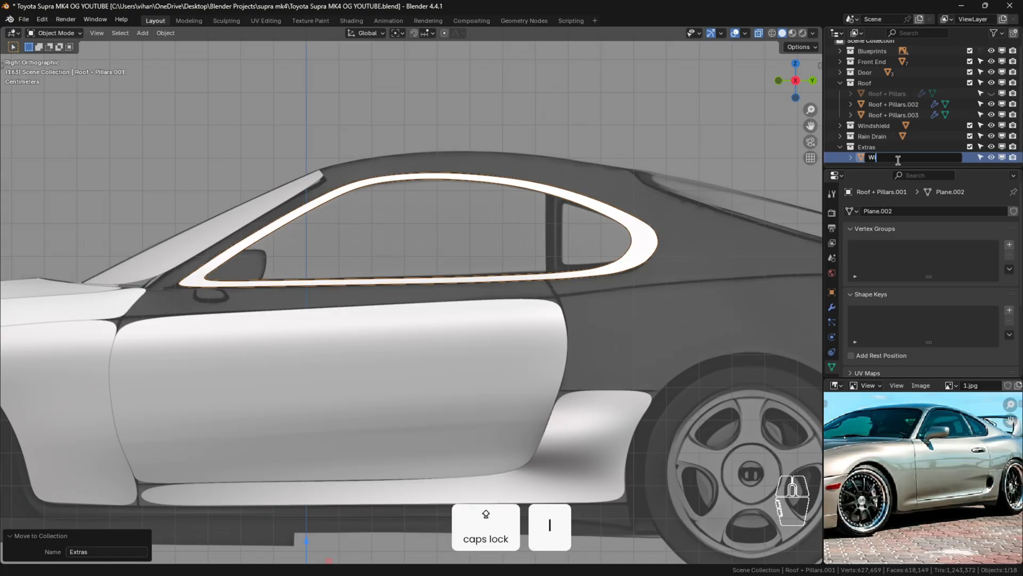
text(ndows Plane)
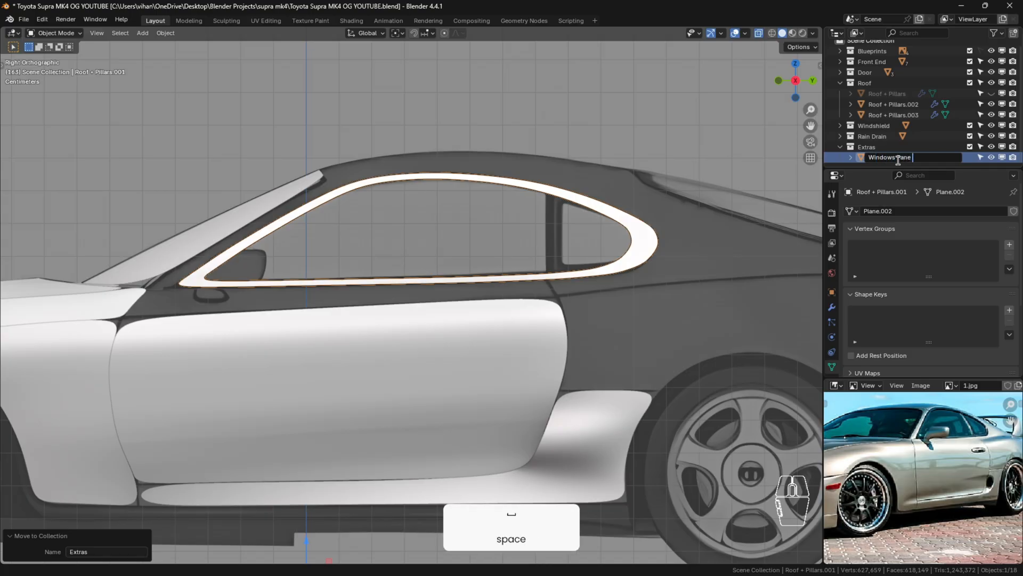
key(Caps_Lock)
text(R)
key(Caps_Lock)
text(ef)
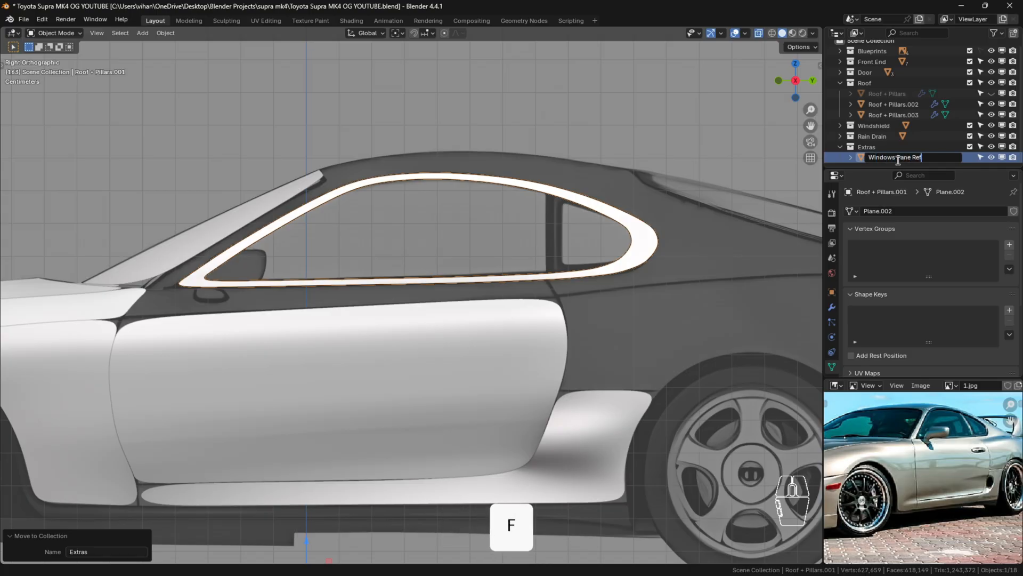
key(Return)
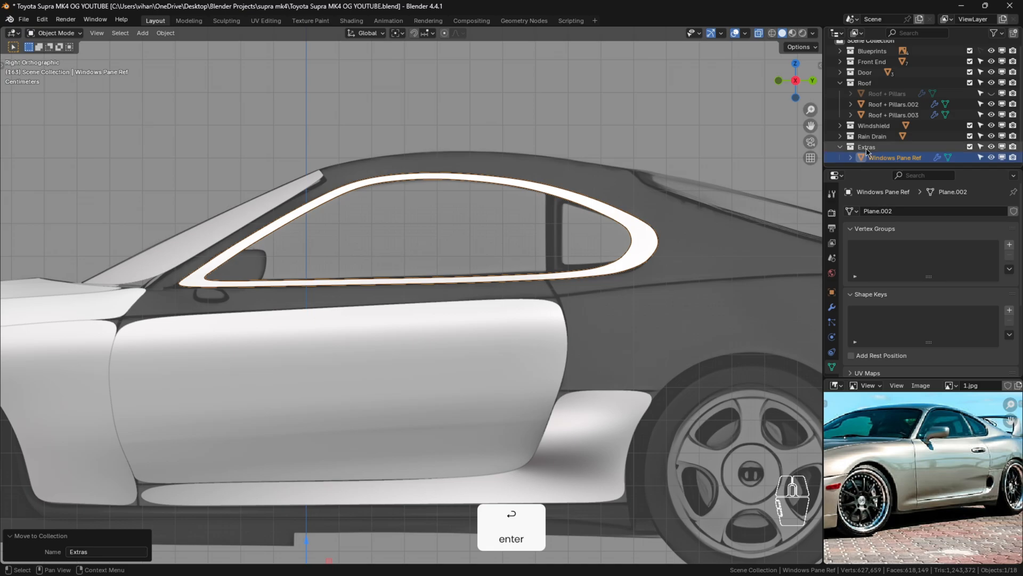
click(841, 147)
Hide the Windows Pane Ref band so the blueprint beneath the window outline is exposed.
click(891, 110)
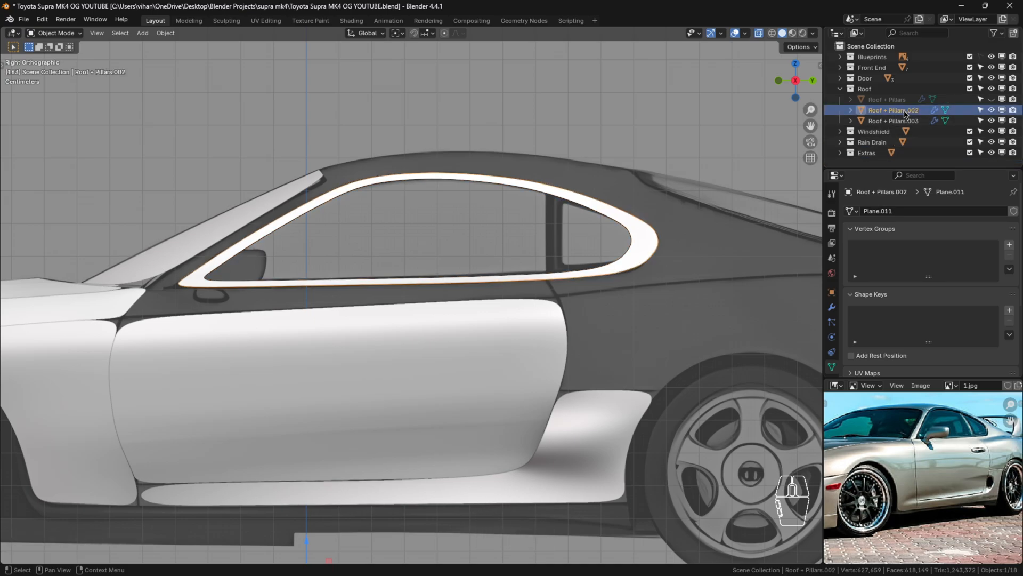
click(646, 239)
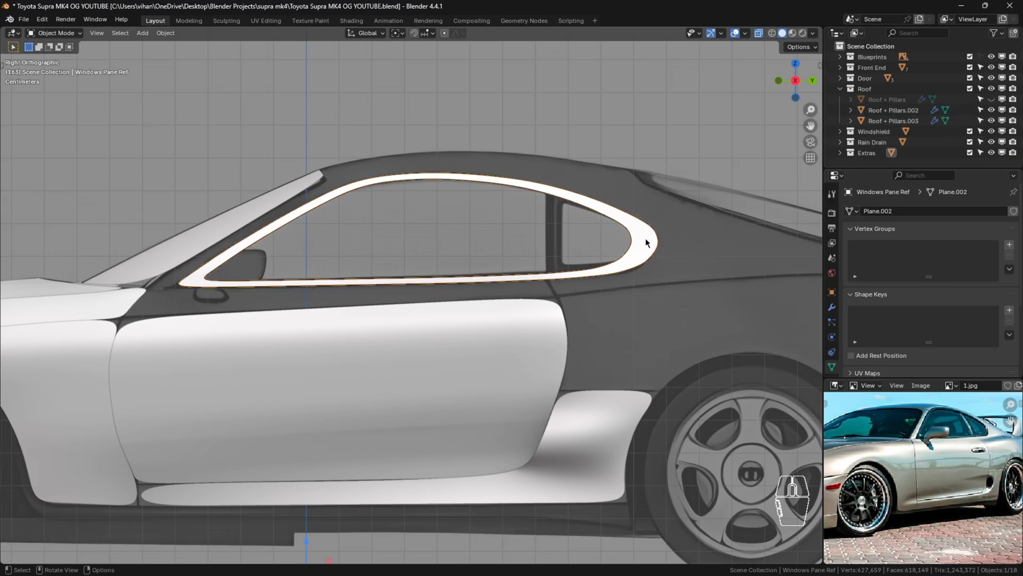
key(h)
scroll(642, 238, down, 2)
scroll(633, 237, up, 3)
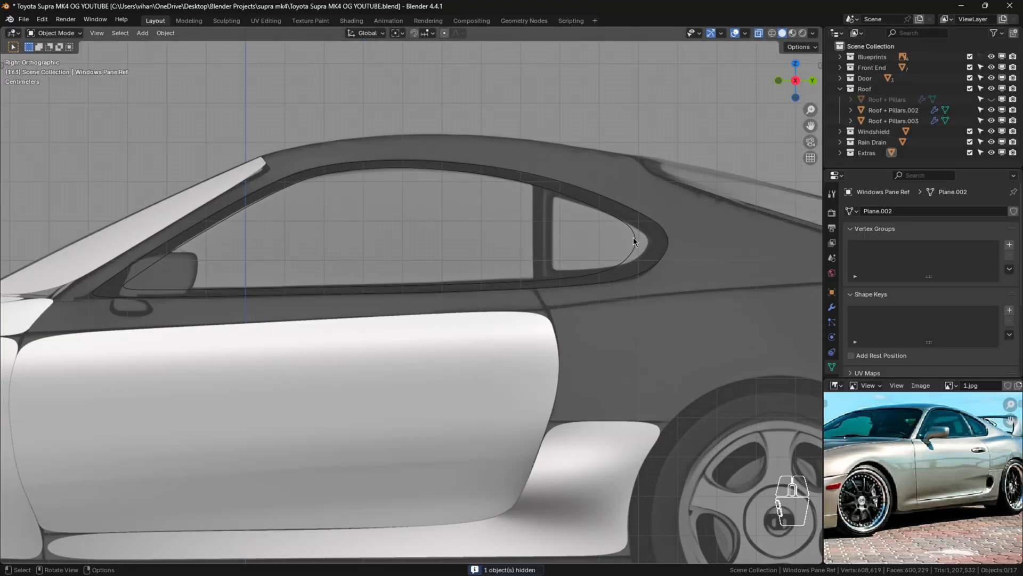
Edit the inner window loop and move its rearmost vertices backward to the quarter window's rear edge on the blueprint.
click(633, 241)
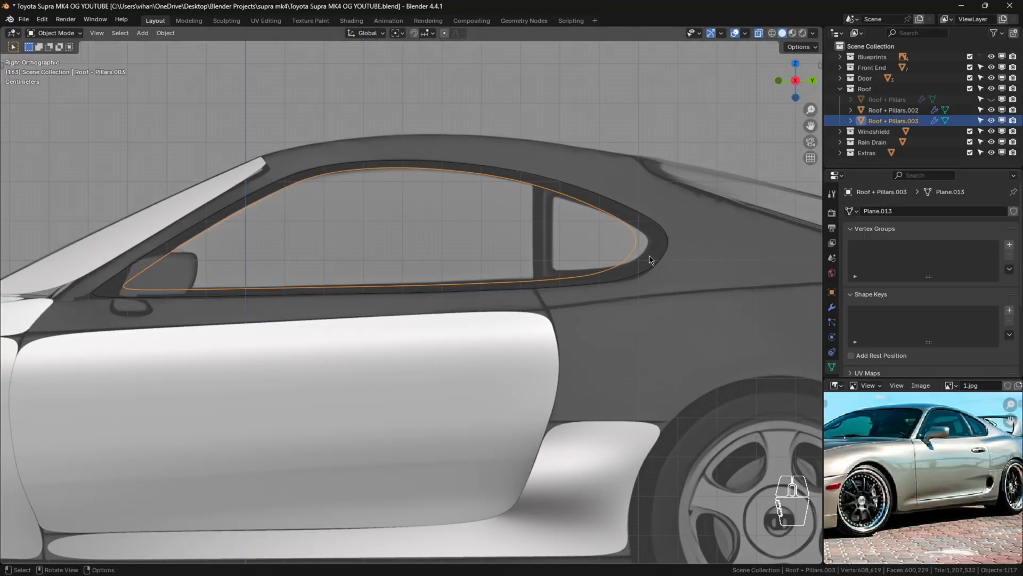
key(Tab)
scroll(646, 248, up, 3)
click(649, 231)
drag(681, 233, 717, 251)
click(662, 252)
click(661, 274)
drag(671, 274, 695, 287)
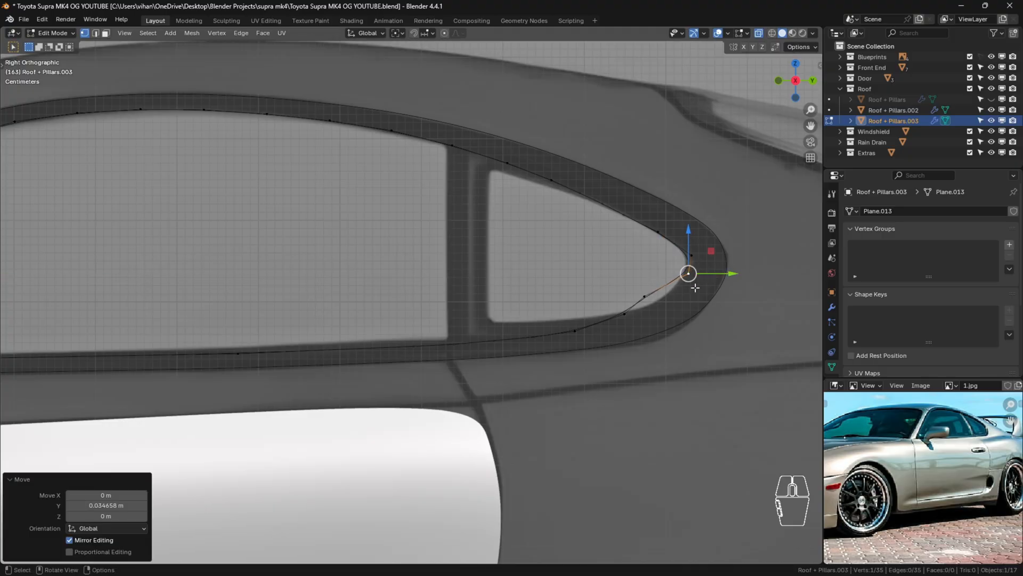
click(729, 33)
click(704, 33)
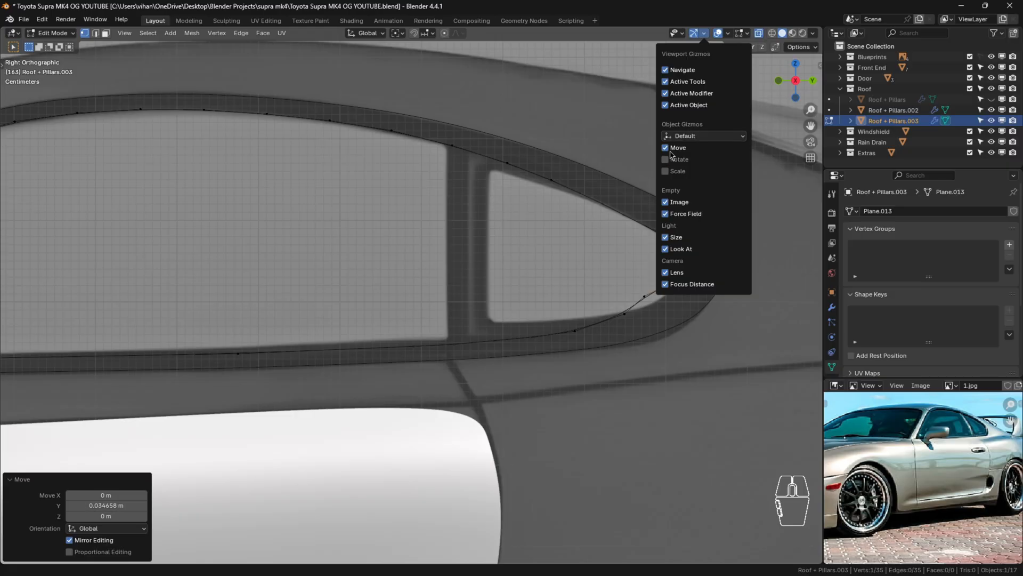
Reposition the inner loop's lower rear vertices to follow the quarter window's curved rear corner on the blueprint.
click(644, 296)
drag(675, 296, 708, 294)
click(625, 315)
click(669, 295)
click(692, 255)
click(745, 291)
Adjust the inner loop's vertices along the quarter window's lower edge and rear tip to match the blueprint outline.
scroll(659, 299, down, 3)
scroll(646, 299, up, 4)
click(560, 299)
drag(560, 276, 719, 263)
click(600, 294)
click(639, 292)
click(679, 286)
click(720, 282)
click(788, 266)
drag(788, 252, 788, 249)
click(771, 279)
shift+middle_drag(723, 274, 654, 269)
click(674, 341)
scroll(608, 309, down, 2)
scroll(663, 279, up, 1)
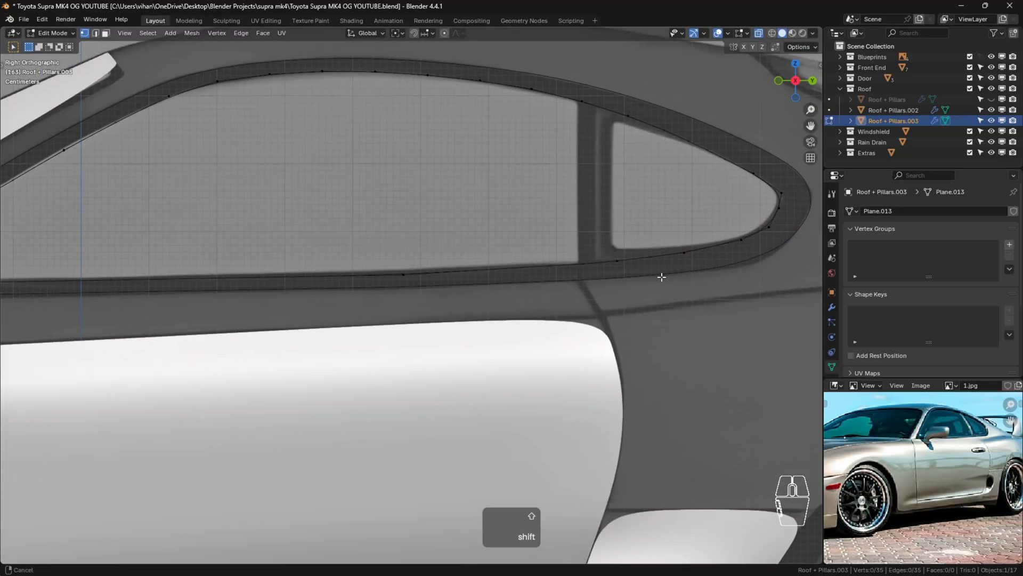
scroll(778, 213, up, 1)
scroll(557, 277, down, 3)
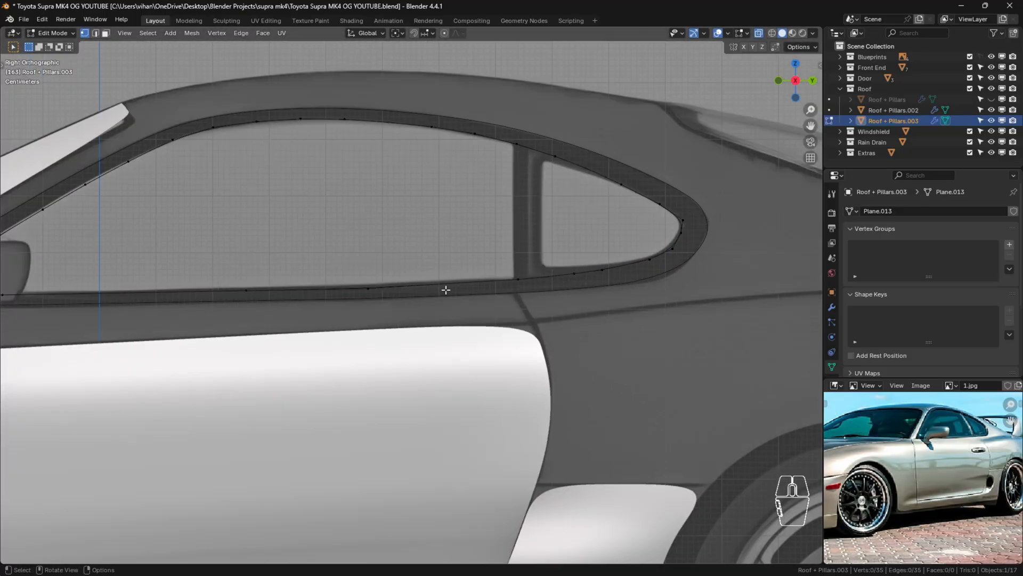
Raise the middle vertices of the inner loop's bottom edge onto the door window's lower blueprint line.
scroll(450, 290, up, 1)
scroll(525, 286, up, 1)
click(512, 281)
drag(512, 254, 515, 258)
click(391, 284)
drag(391, 254, 391, 262)
Raise the forward vertices of the inner loop's bottom edge and its front corner to match the blueprint.
shift+middle_drag(368, 281, 559, 279)
scroll(560, 279, up, 3)
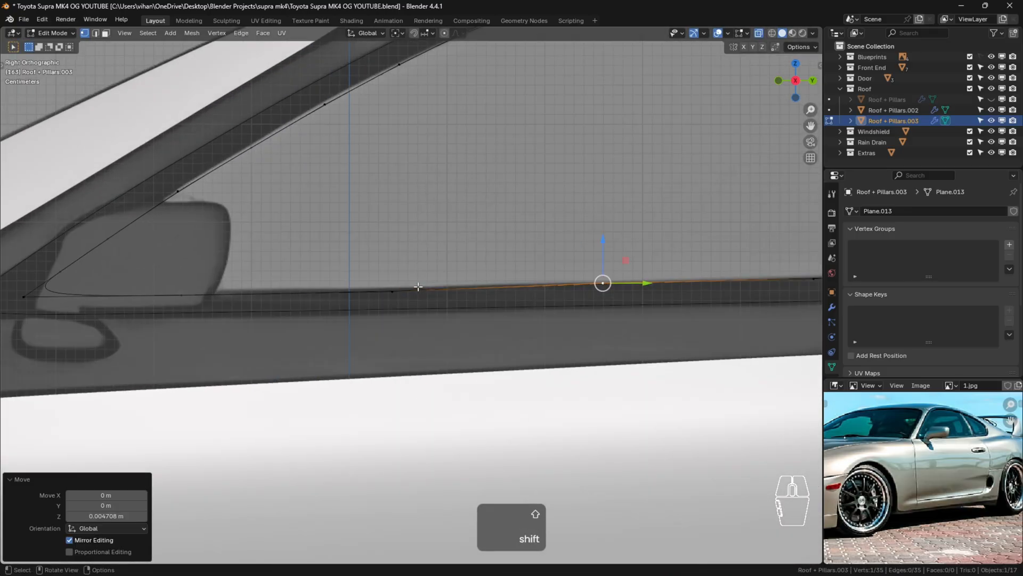
click(392, 290)
drag(391, 266, 391, 262)
click(182, 292)
drag(181, 261, 181, 259)
click(24, 295)
drag(26, 275, 28, 269)
Raise the inner loop's vertices on the sloped front edge beside the mirror, the lower two by about 0.005 m and 0.004 m.
click(311, 179)
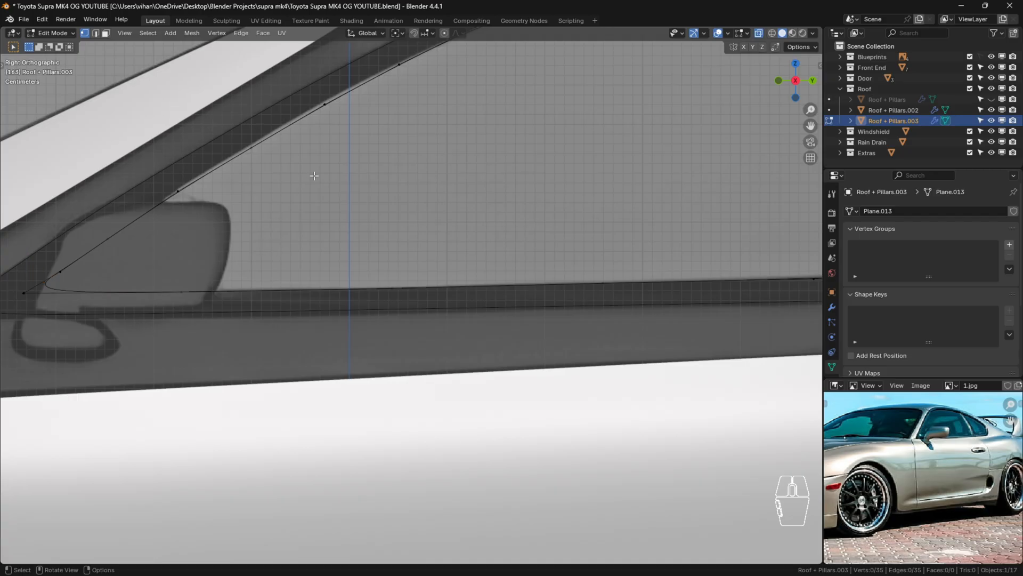
click(178, 189)
drag(178, 167, 178, 165)
click(110, 238)
drag(109, 222, 107, 214)
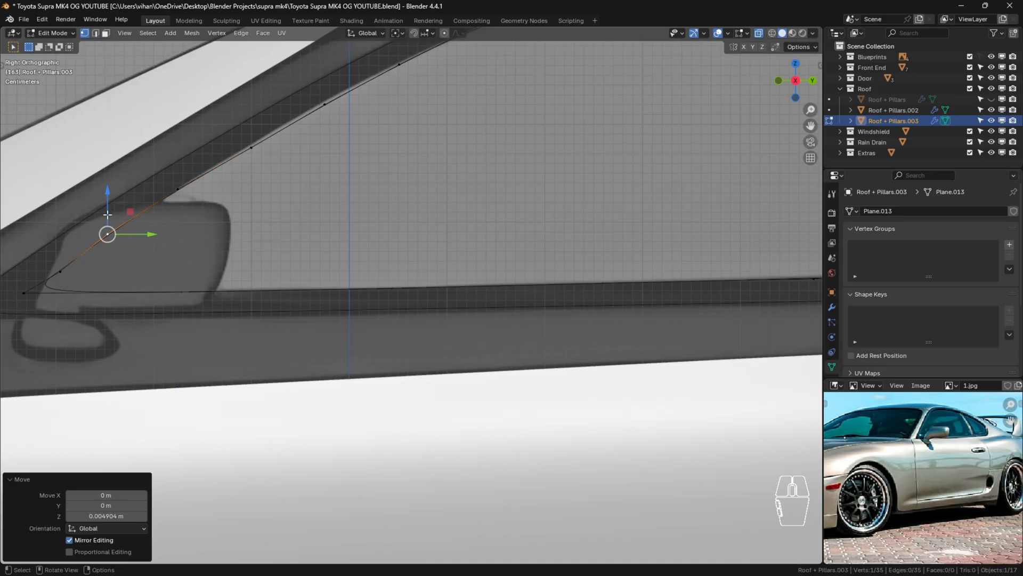
click(60, 270)
drag(60, 237, 77, 232)
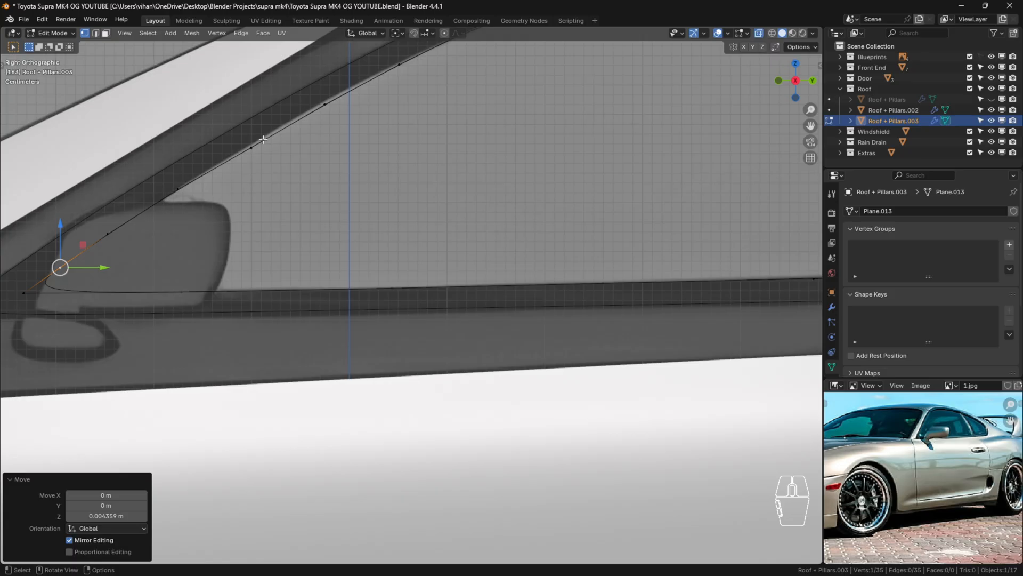
Raise the next three vertices up the inner loop's sloped front edge to follow the windshield pillar on the blueprint.
click(251, 147)
drag(251, 127, 254, 121)
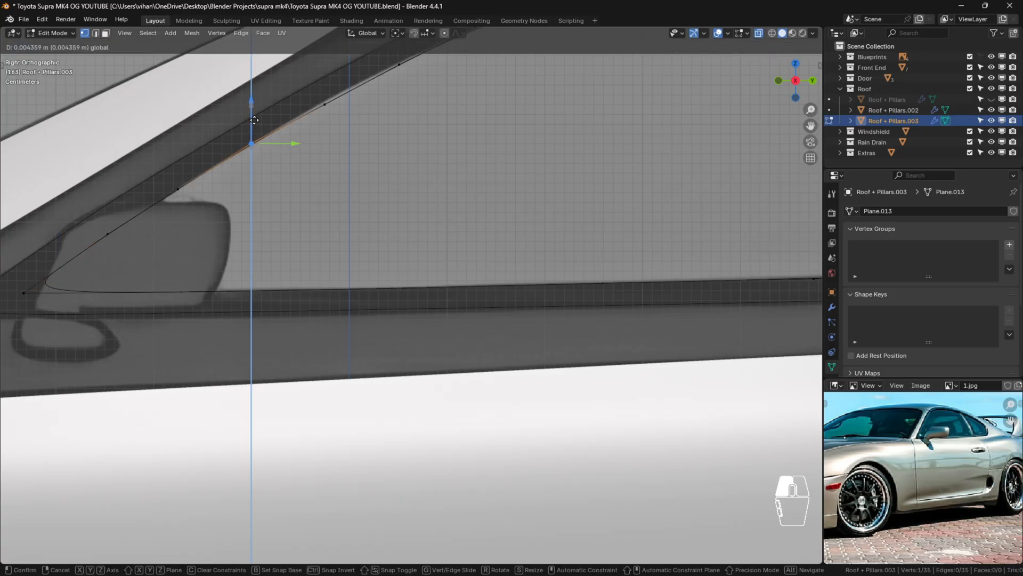
click(327, 107)
drag(325, 82, 325, 80)
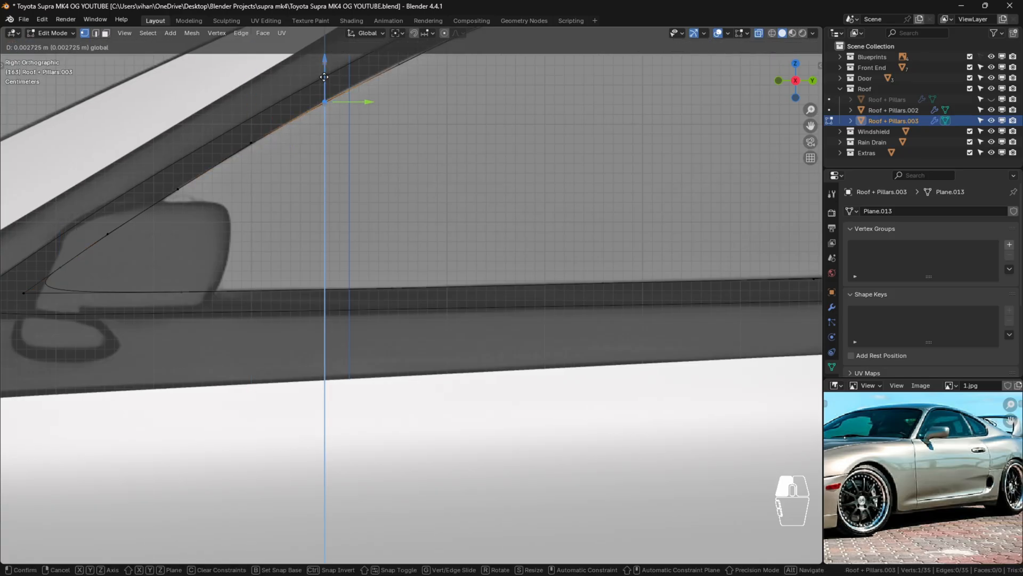
click(399, 72)
shift+middle_drag(435, 88, 282, 261)
drag(243, 209, 243, 207)
Slide the inner loop's upper vertex at the window divider to the divider's front edge, with a factor of 0.090.
shift+middle_drag(350, 209, 219, 235)
scroll(533, 223, down, 3)
shift+middle_drag(432, 214, 231, 176)
click(473, 196)
scroll(491, 179, up, 5)
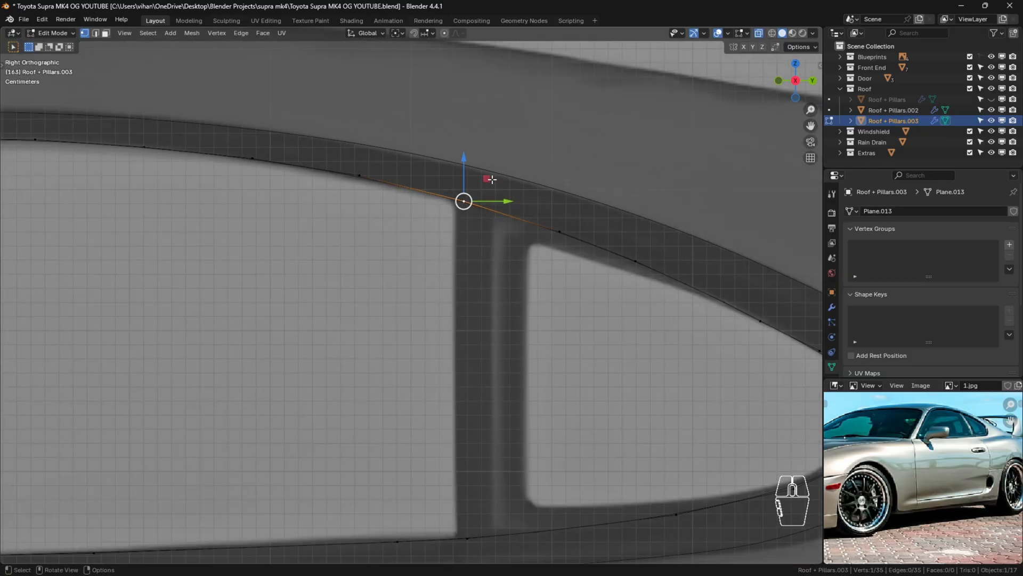
key(g)
key(g)
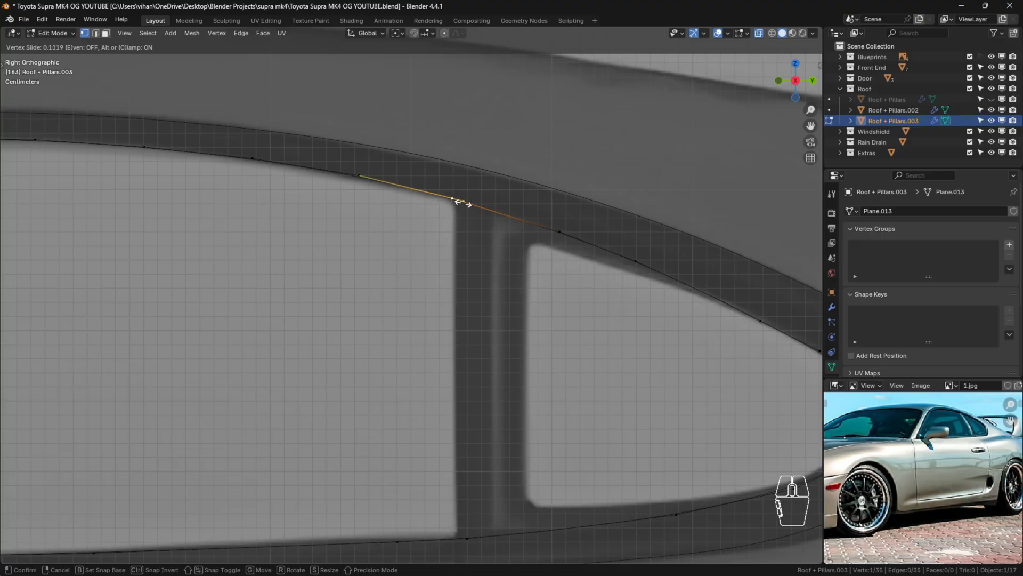
click(457, 205)
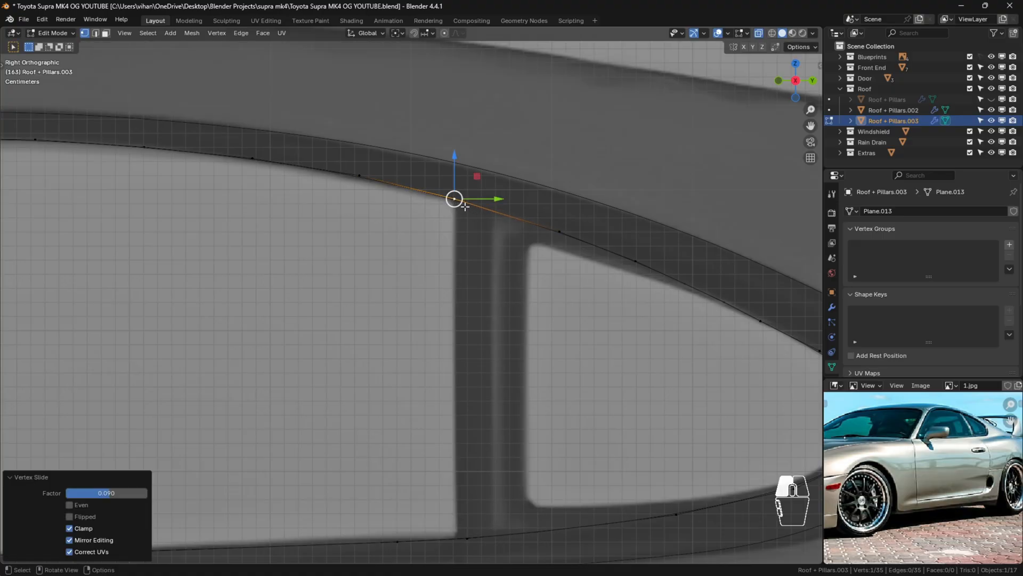
Slide the next upper vertex along the loop to the divider's rear edge, with a factor of 0.292.
click(549, 237)
key(g)
key(g)
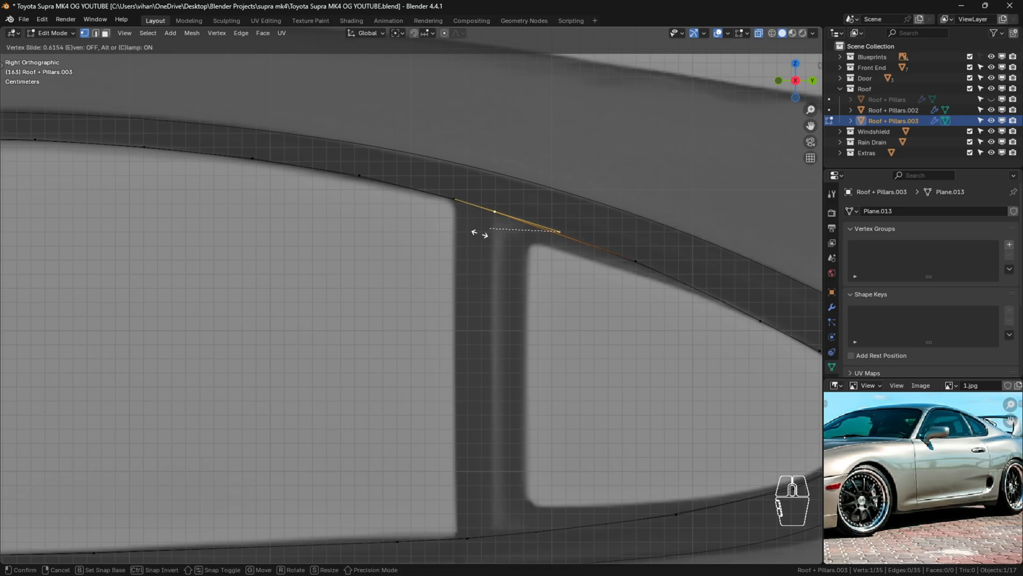
click(515, 240)
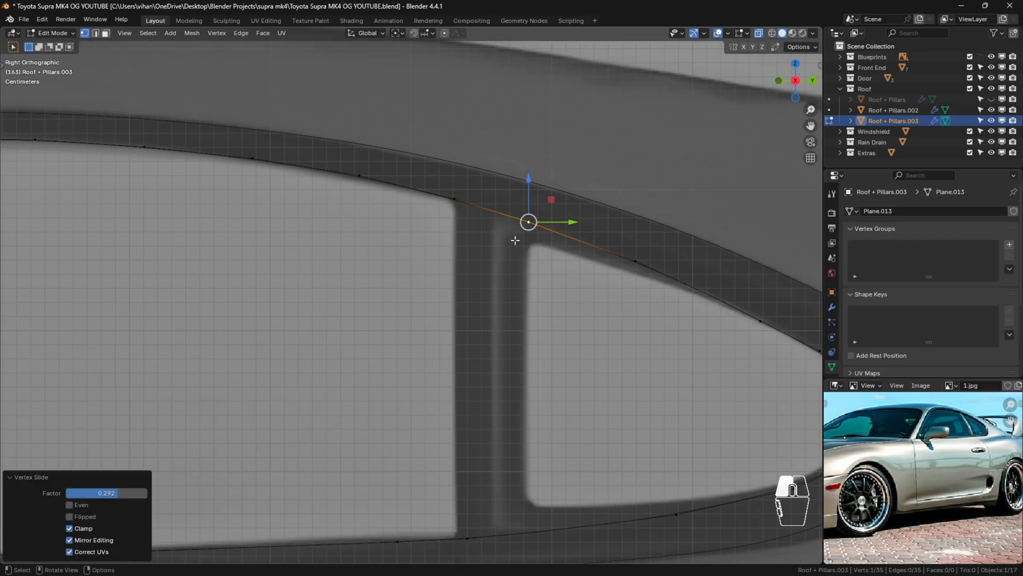
Slide the lower vertex behind the window divider along the loop to line up with the divider's rear edge.
scroll(558, 471, down, 3)
shift+middle_drag(541, 412, 481, 294)
click(485, 385)
scroll(488, 386, up, 5)
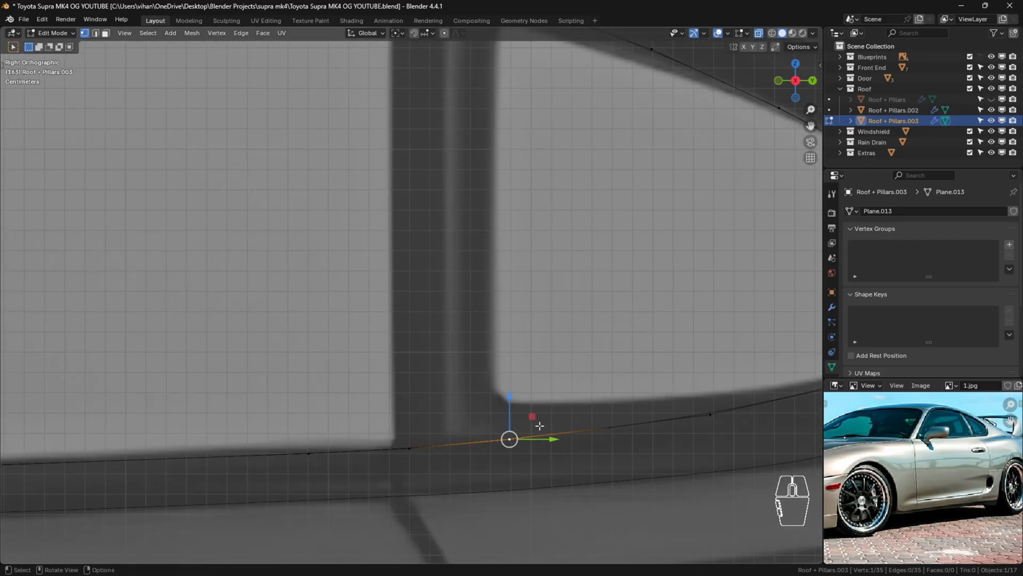
key(g)
key(g)
click(526, 428)
Slide the other lower vertex along the loop to line up with the divider's front edge.
click(411, 446)
key(g)
key(g)
click(405, 447)
click(474, 383)
Delete the lower and upper loop edges spanning the window divider to split the door and quarter window outlines.
scroll(469, 416, down, 2)
drag(420, 408, 503, 448)
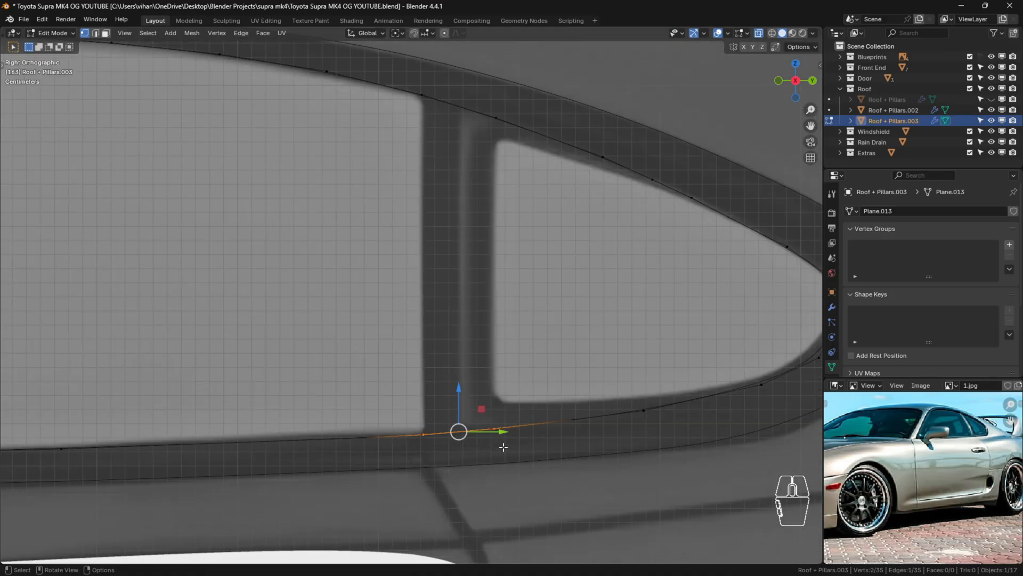
key(x)
click(481, 418)
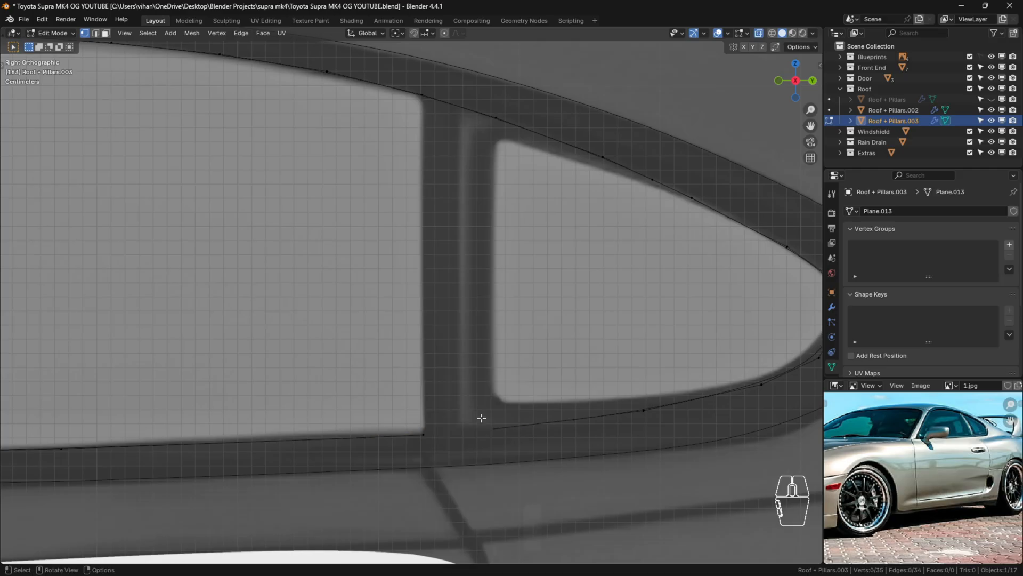
shift+middle_drag(523, 287, 515, 415)
drag(406, 208, 501, 257)
key(x)
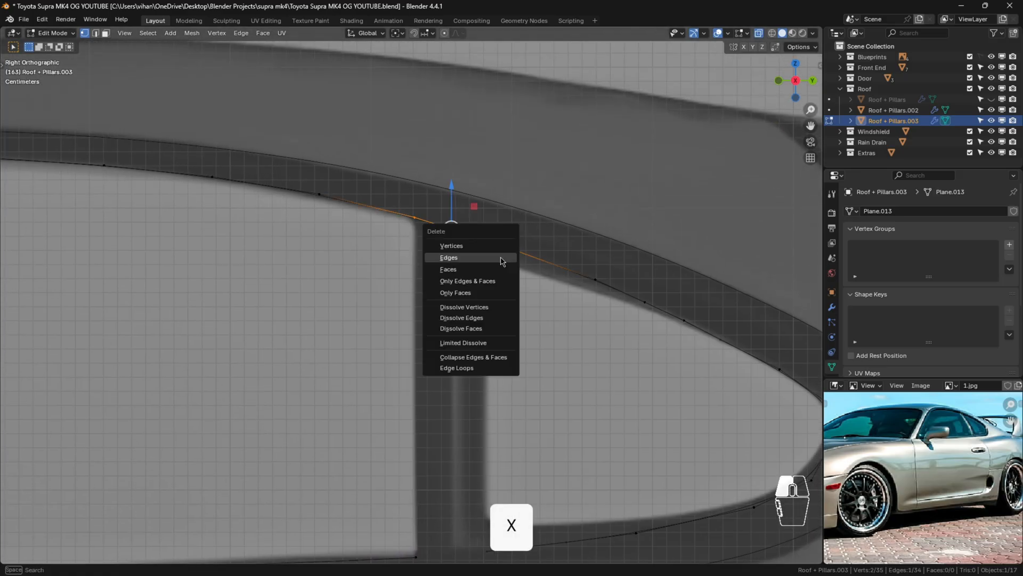
click(501, 257)
Shift the quarter window outline's lower rear vertices along Y to fit the rounded rear corner on the blueprint.
scroll(525, 346, down, 2)
scroll(526, 349, down, 1)
shift+middle_drag(531, 364, 492, 314)
scroll(532, 315, up, 3)
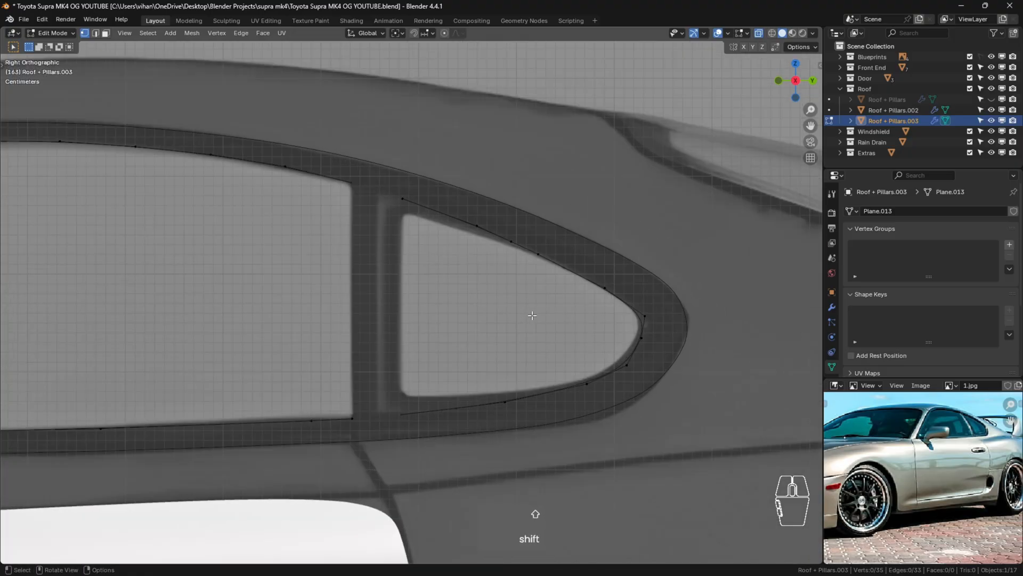
scroll(622, 294, up, 1)
click(647, 351)
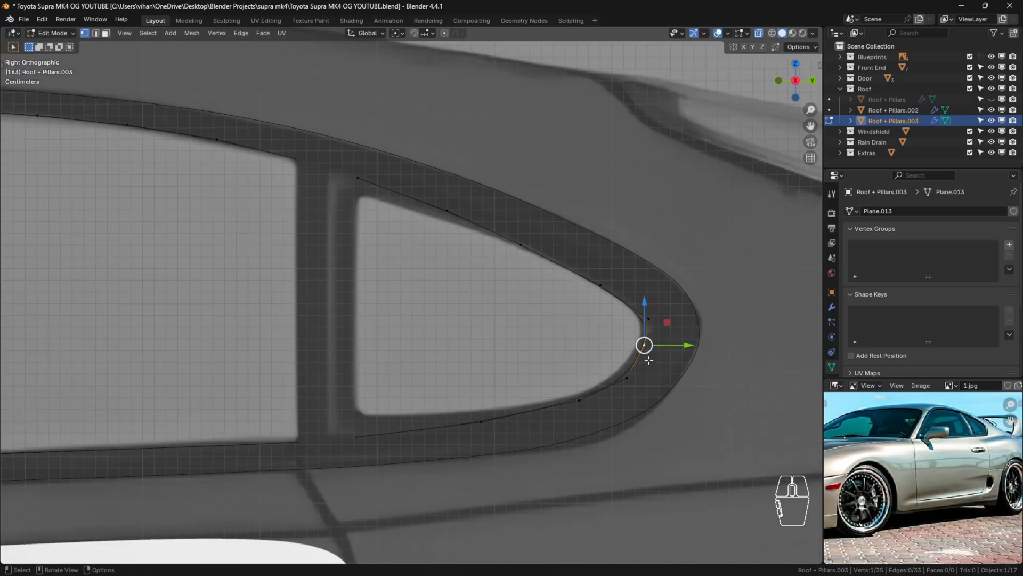
drag(664, 345, 600, 400)
click(625, 382)
click(579, 399)
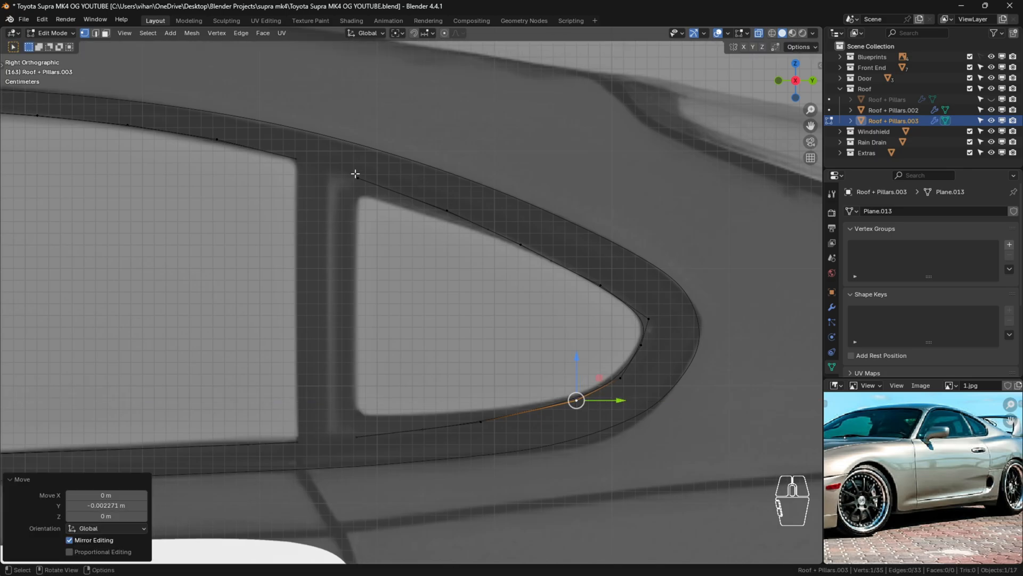
Try closing the quarter window outline with an edge between its upper and lower front vertices, and undo it.
click(358, 178)
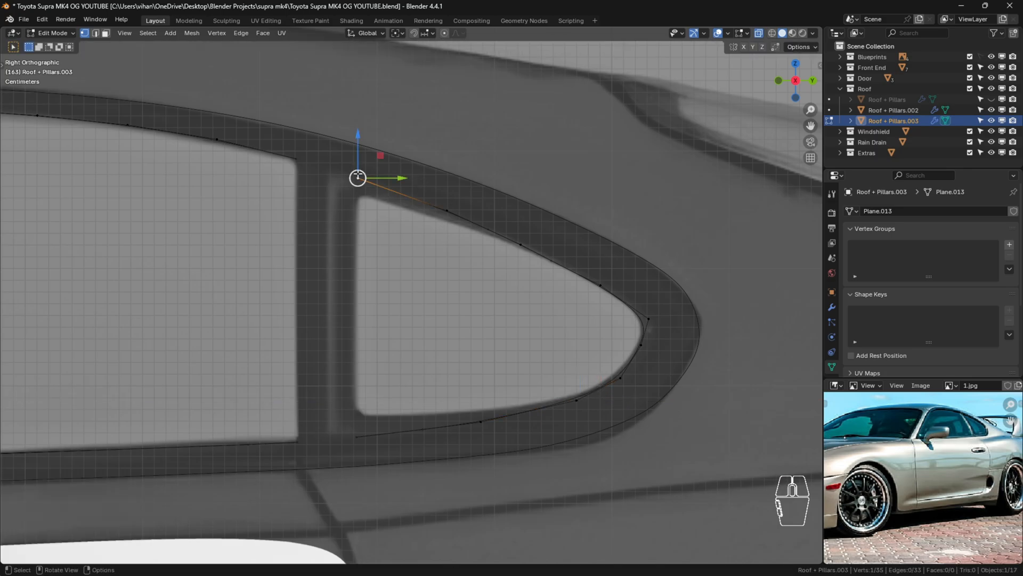
shift+click(358, 434)
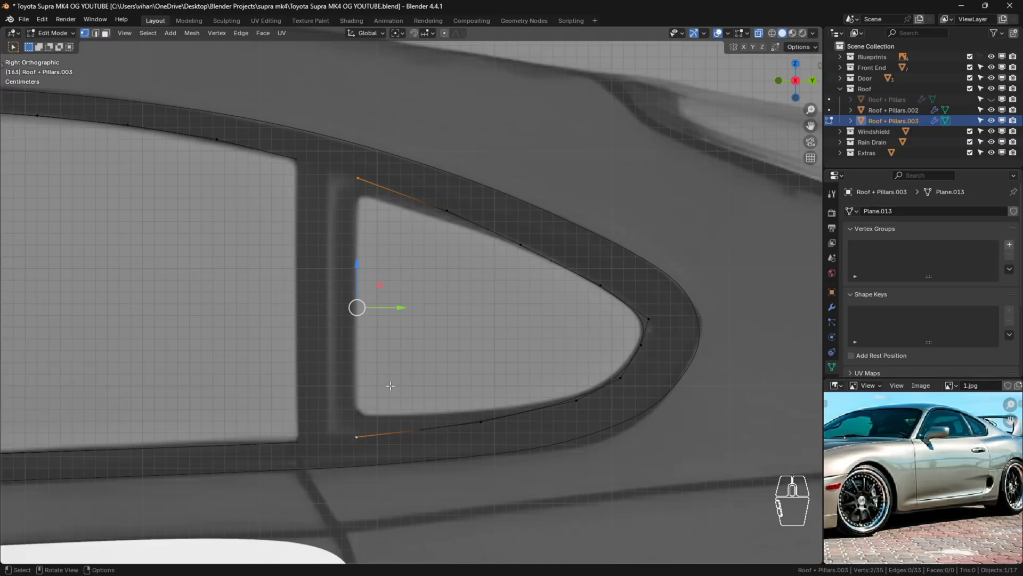
key(f)
click(479, 317)
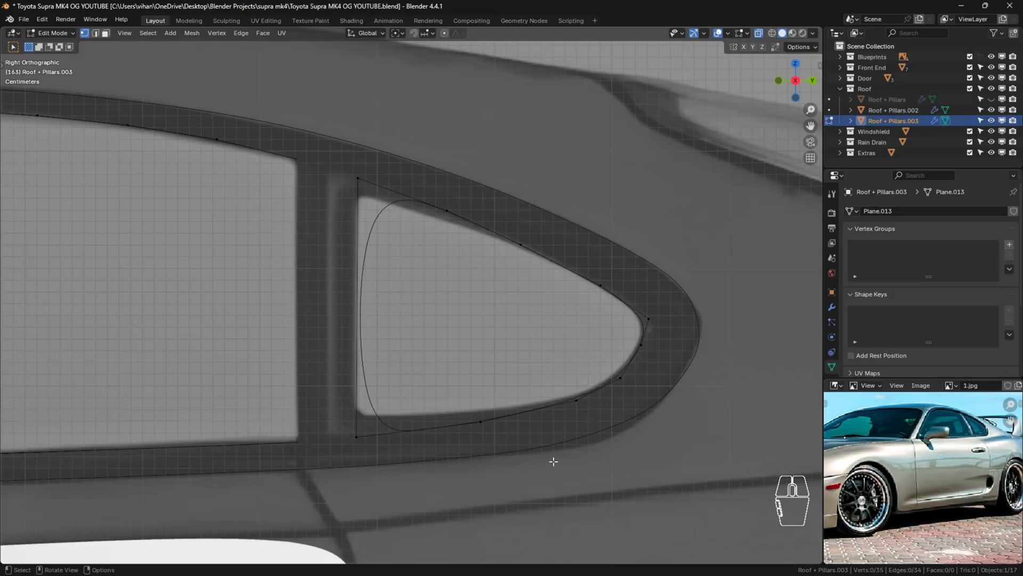
click(368, 171)
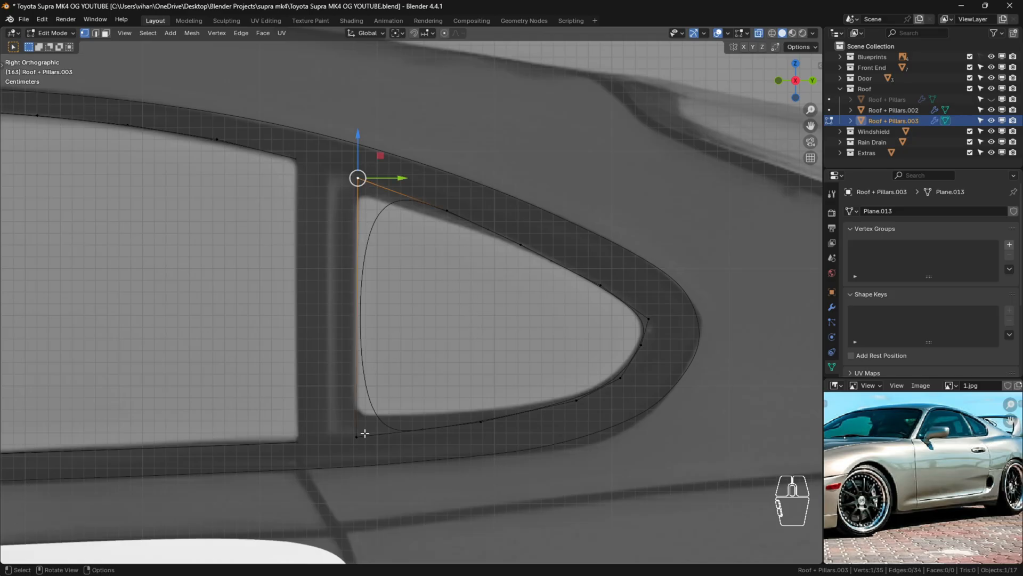
key(ctrl+z)
key(ctrl+z)
key(ctrl+z)
key(ctrl+z)
Evenly space the quarter window outline's vertices with LoopTools Space, using cubic interpolation.
alt+click(399, 190)
key(n)
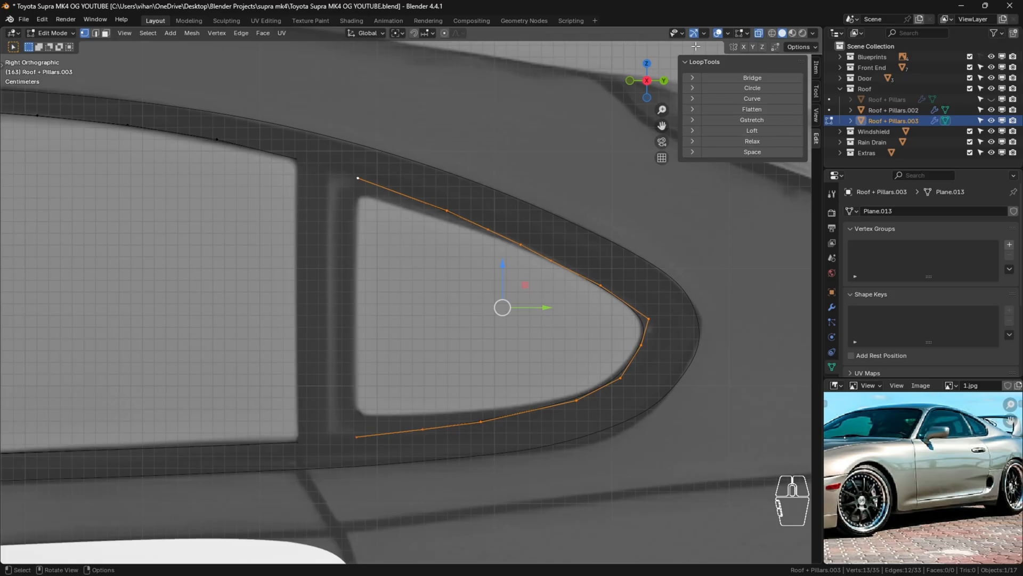
click(762, 145)
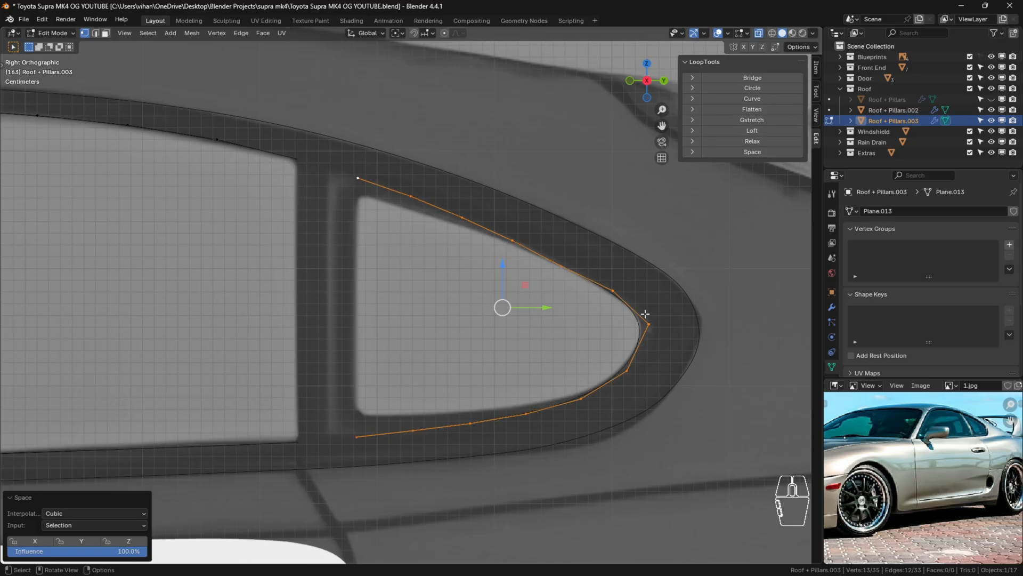
key(Tab)
key(Tab)
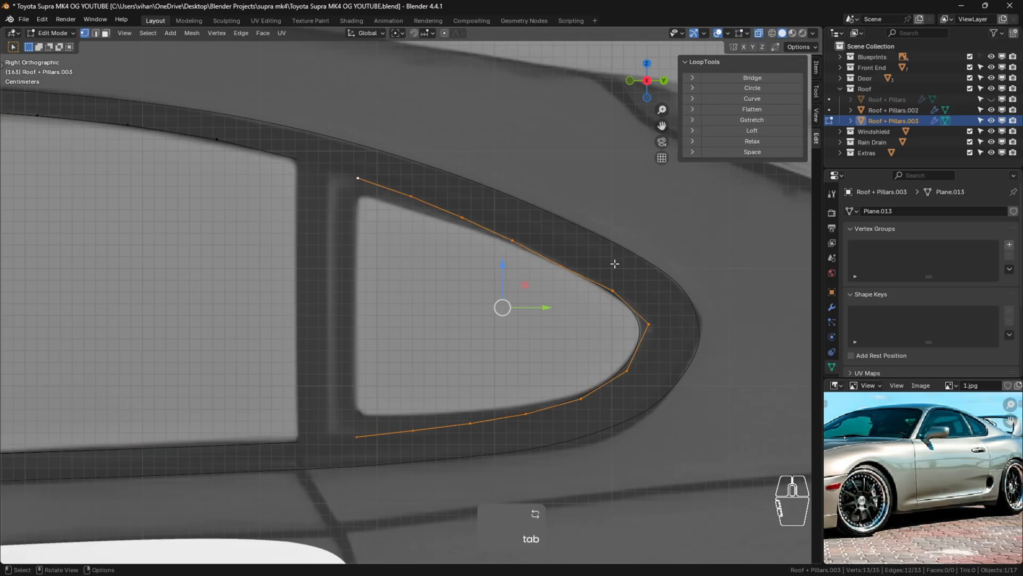
key(n)
Raise the vertex midway along the quarter window's upper edge by about 0.004 m along Z to match the blueprint.
click(564, 258)
key(g)
key(z)
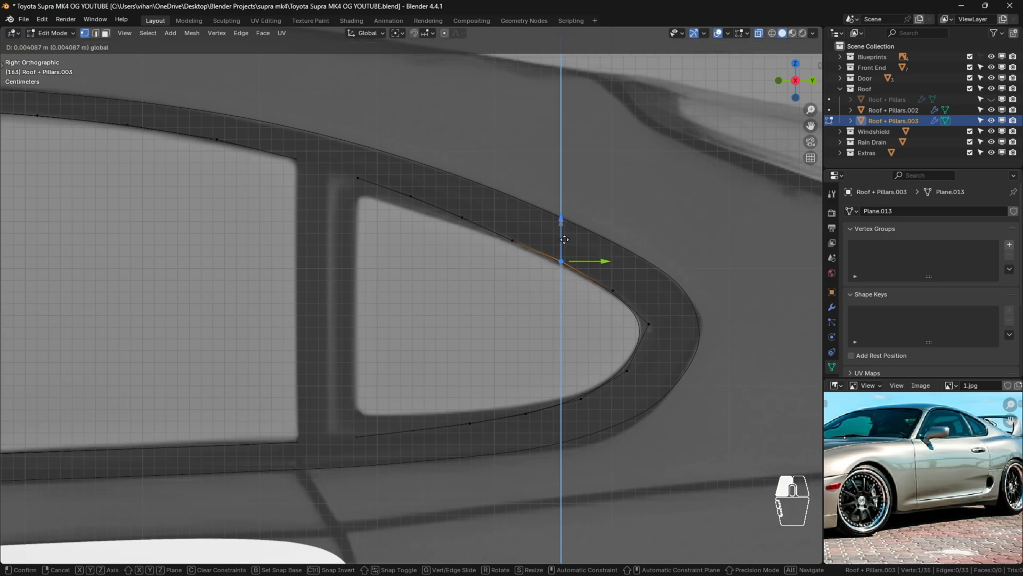
click(566, 241)
click(555, 264)
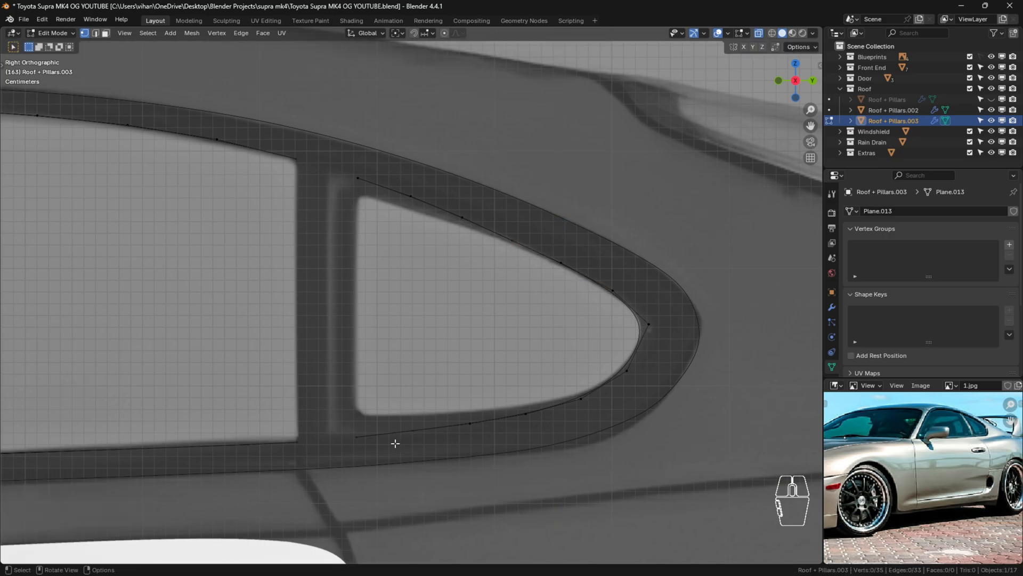
Evenly space the vertices along the door window outline's lower edge, from rear to front corner, using LoopTools Space with cubic interpolation.
click(357, 437)
click(607, 470)
scroll(559, 404, down, 2)
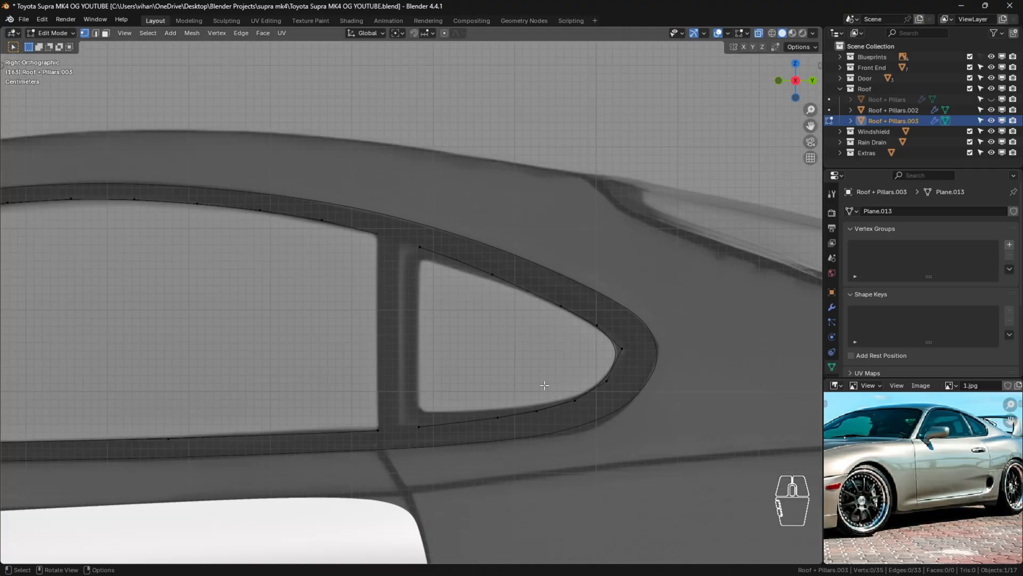
shift+middle_drag(398, 369, 579, 324)
click(560, 382)
scroll(447, 374, down, 1)
shift+middle_drag(447, 374, 707, 329)
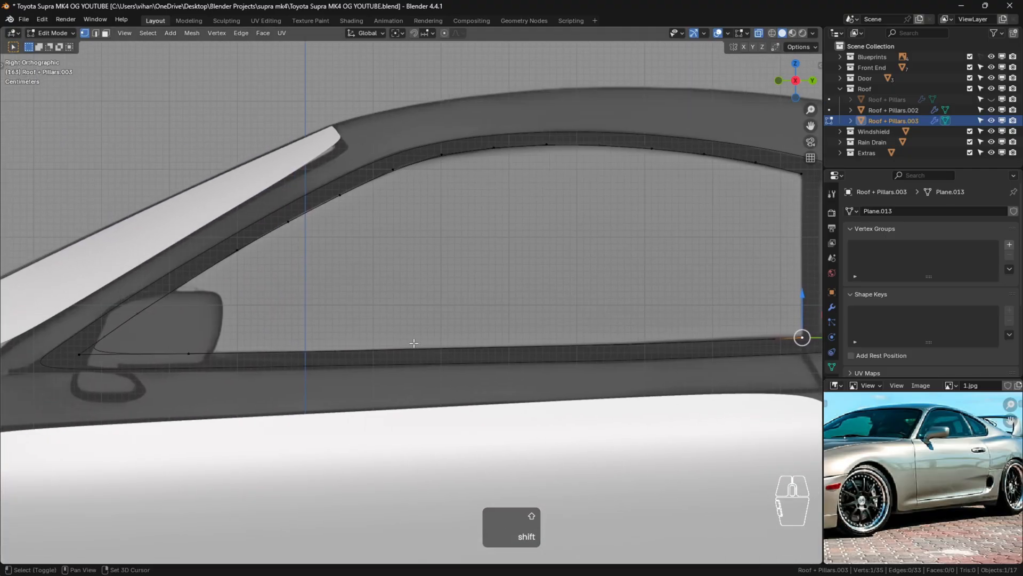
ctrl+click(80, 354)
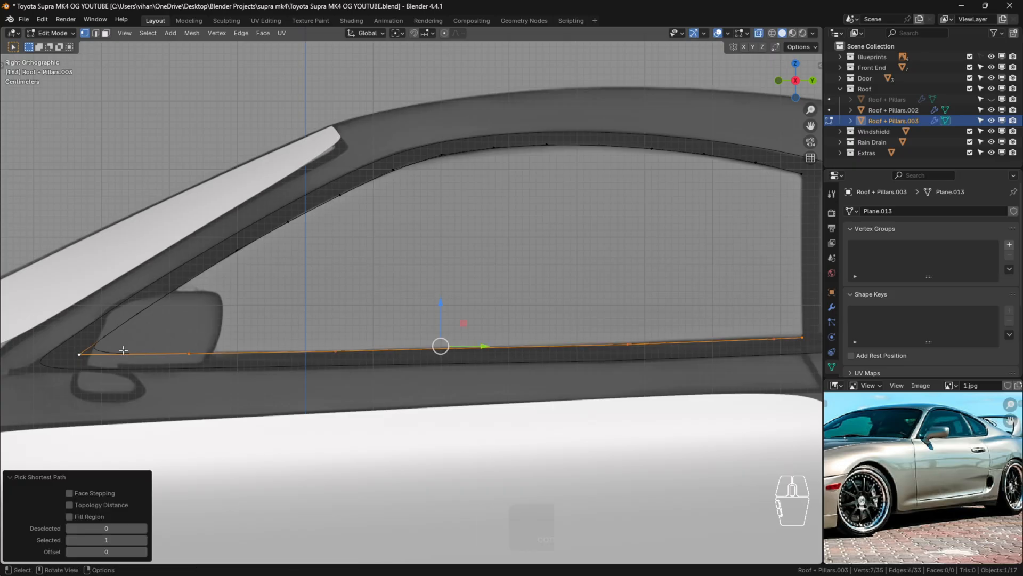
key(m)
key(Escape)
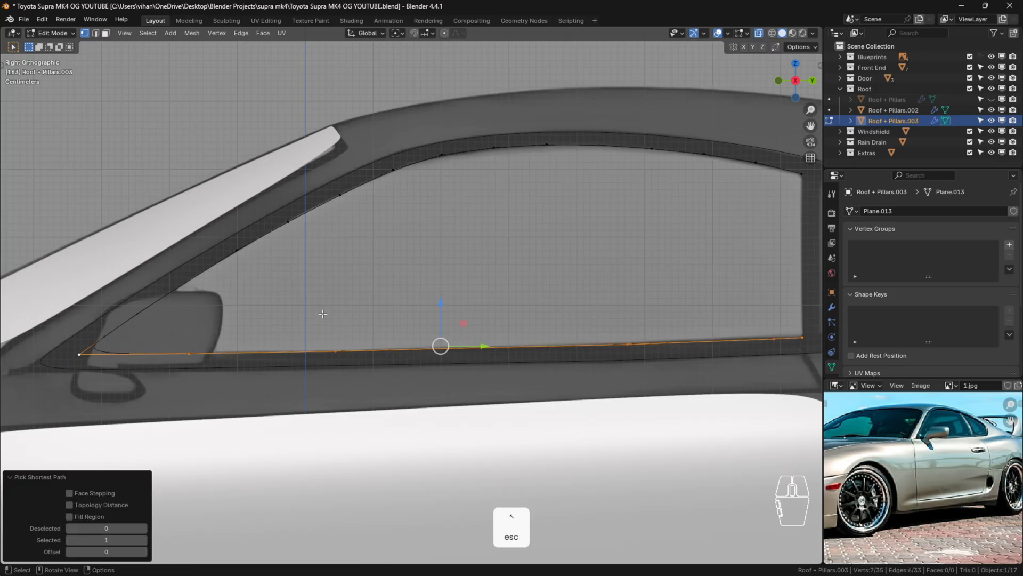
key(n)
click(738, 152)
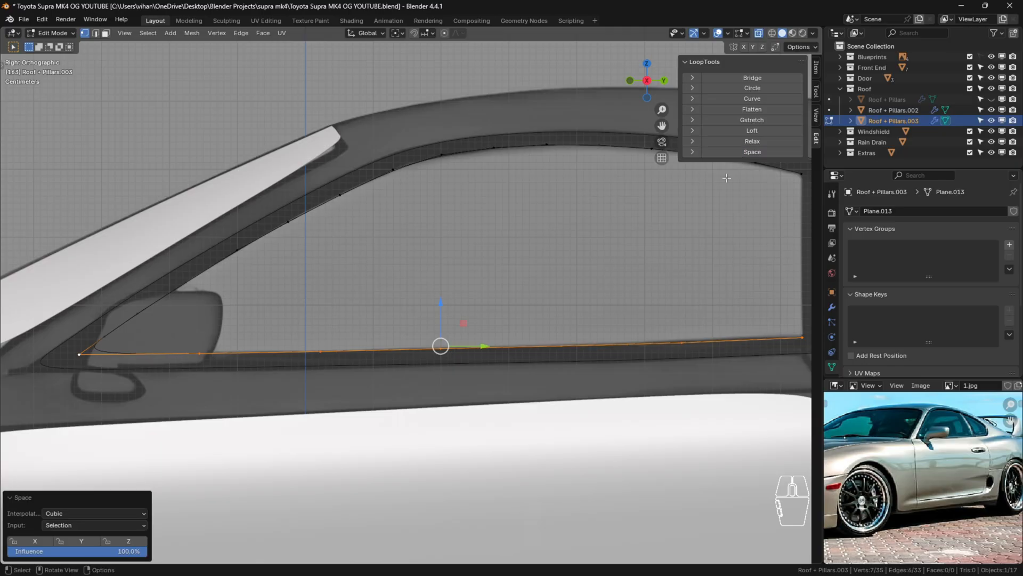
Evenly space the vertices along the door window outline's upper edge, from the front tip to the upper rear corner, with LoopTools Space.
click(83, 354)
shift+middle_drag(281, 286, 212, 339)
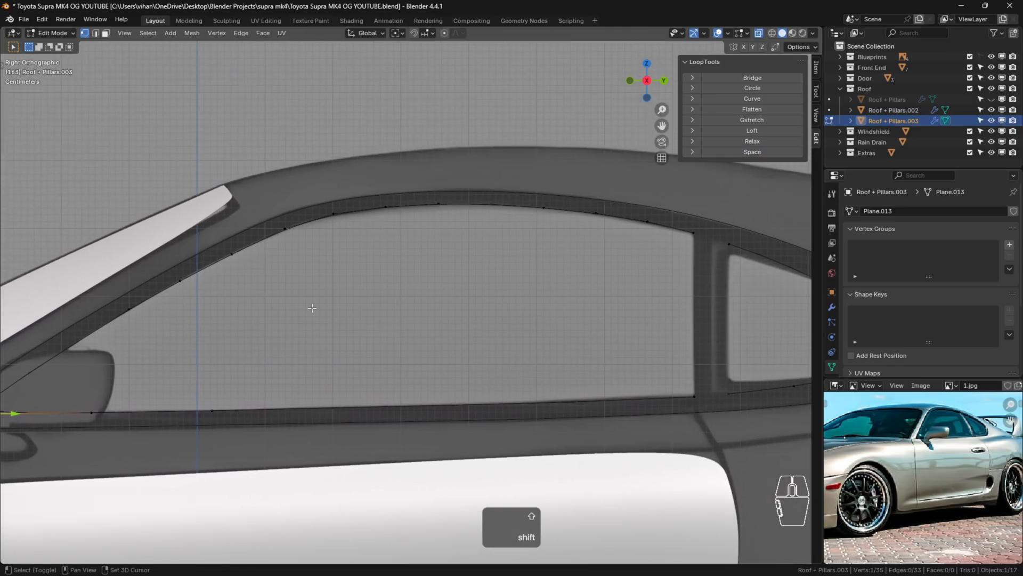
ctrl+click(694, 233)
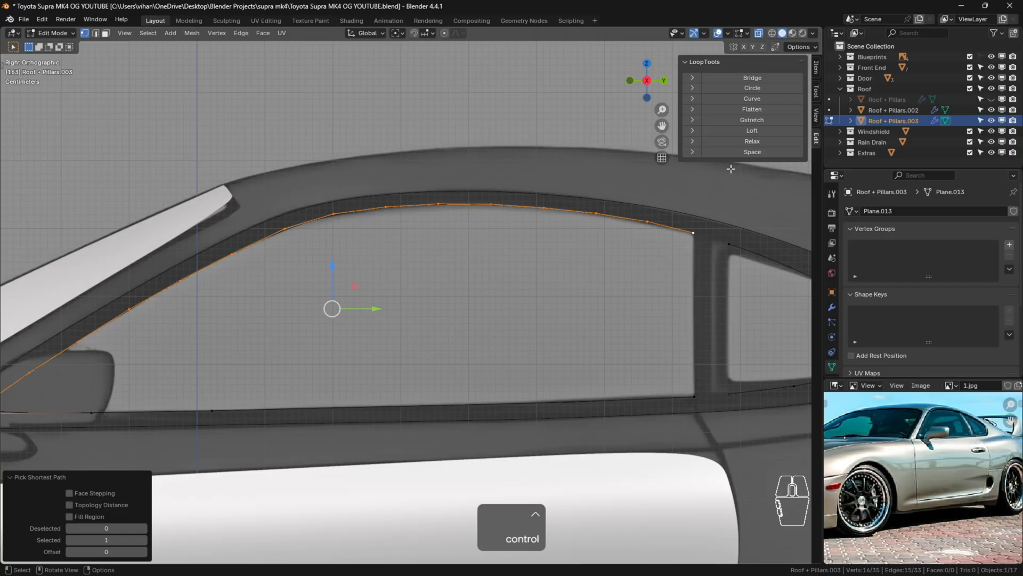
click(752, 152)
key(n)
Switch mesh editing from the inner window outlines to the outer outline object, Roof + Pillars.002.
scroll(545, 228, down, 2)
shift+middle_drag(554, 204, 566, 163)
click(693, 323)
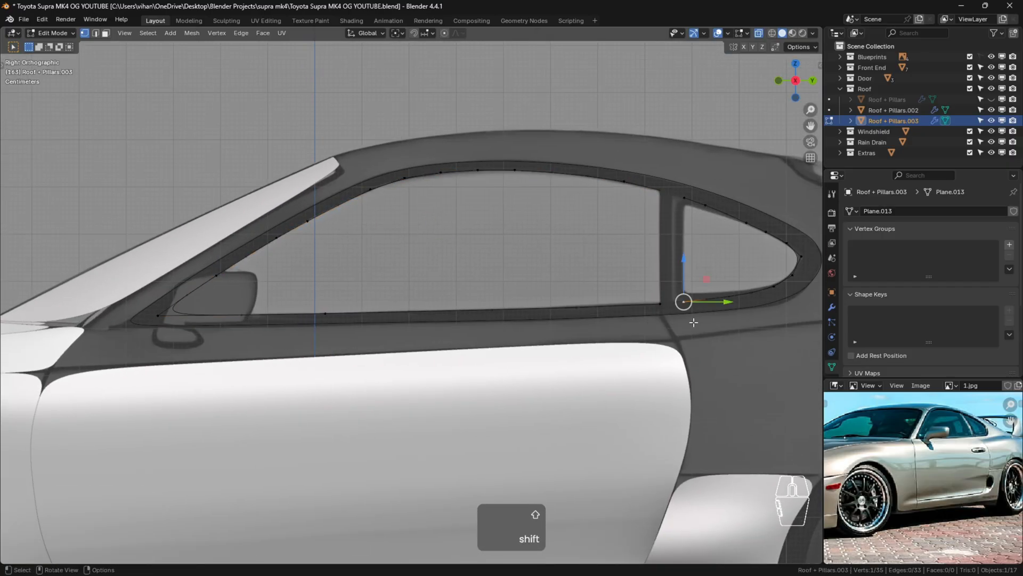
click(672, 189)
key(Tab)
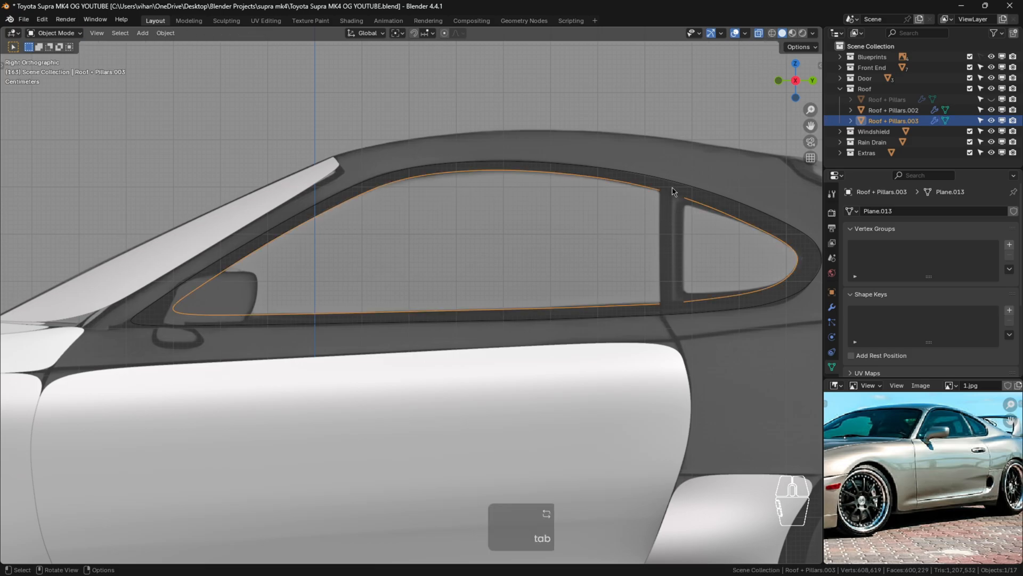
click(673, 185)
key(Tab)
Slide the outer outline's upper vertex rearward by a factor of about 0.31 to align it with the door window's upper rear corner.
scroll(672, 183, up, 1)
shift+middle_drag(612, 189, 572, 189)
scroll(576, 189, up, 3)
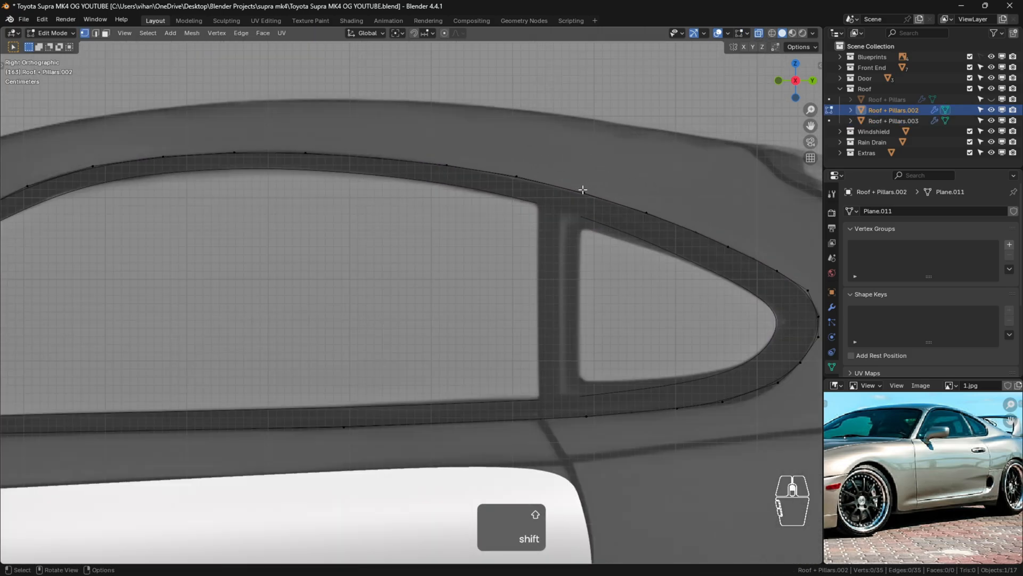
click(487, 171)
key(g)
key(g)
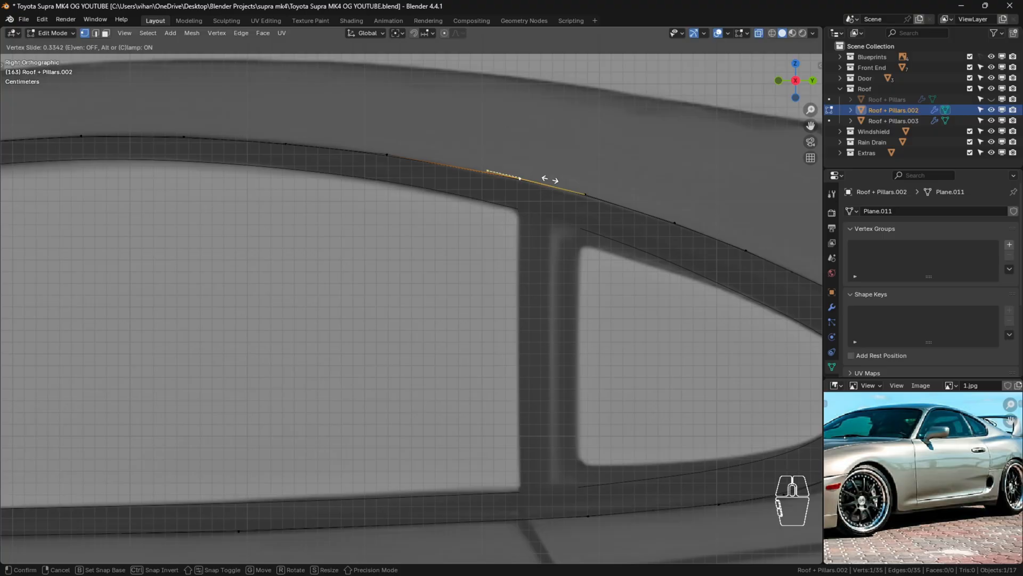
click(547, 179)
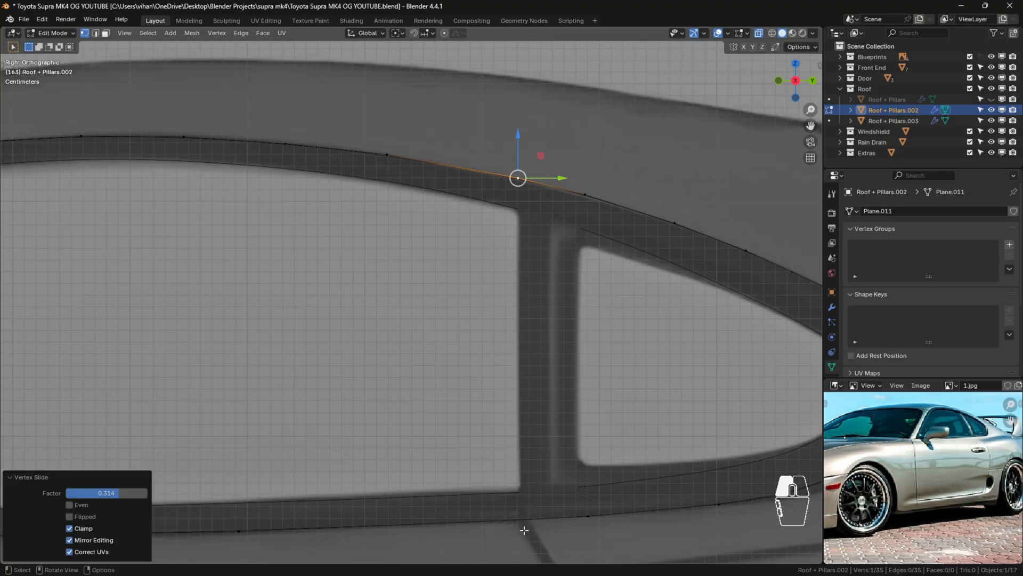
Reposition the outer outline's lower vertex and slide it along its edge to align with the door window's lower rear corner.
click(520, 519)
key(g)
key(g)
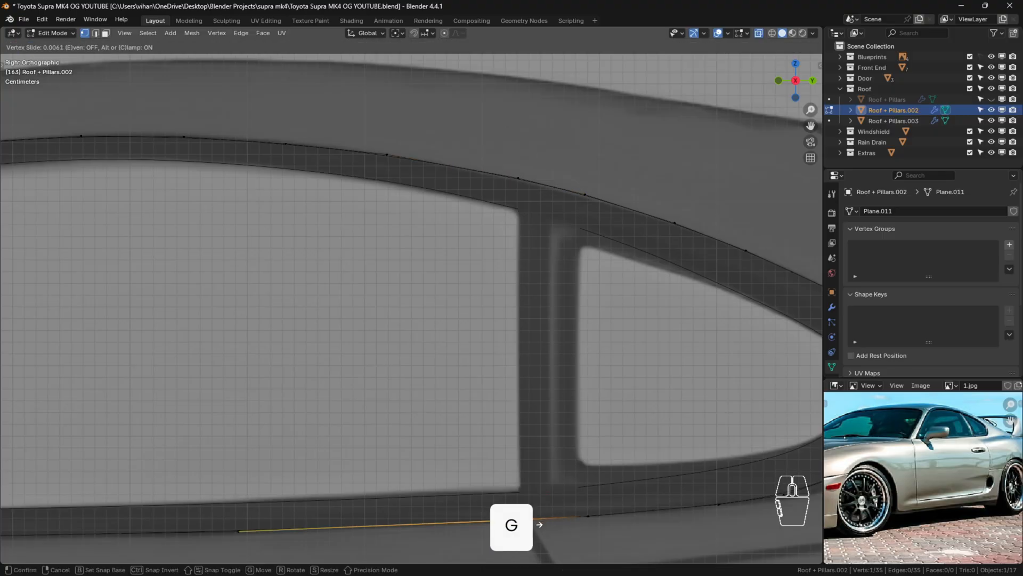
key(Escape)
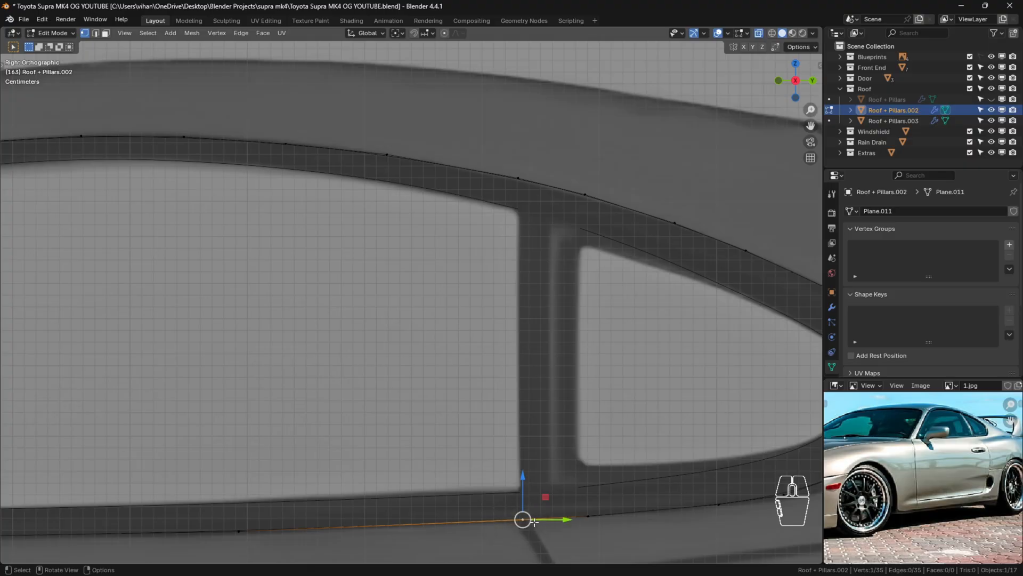
key(g)
click(536, 522)
click(546, 475)
scroll(545, 373, down, 2)
scroll(543, 319, up, 5)
shift+click(489, 324)
key(g)
key(g)
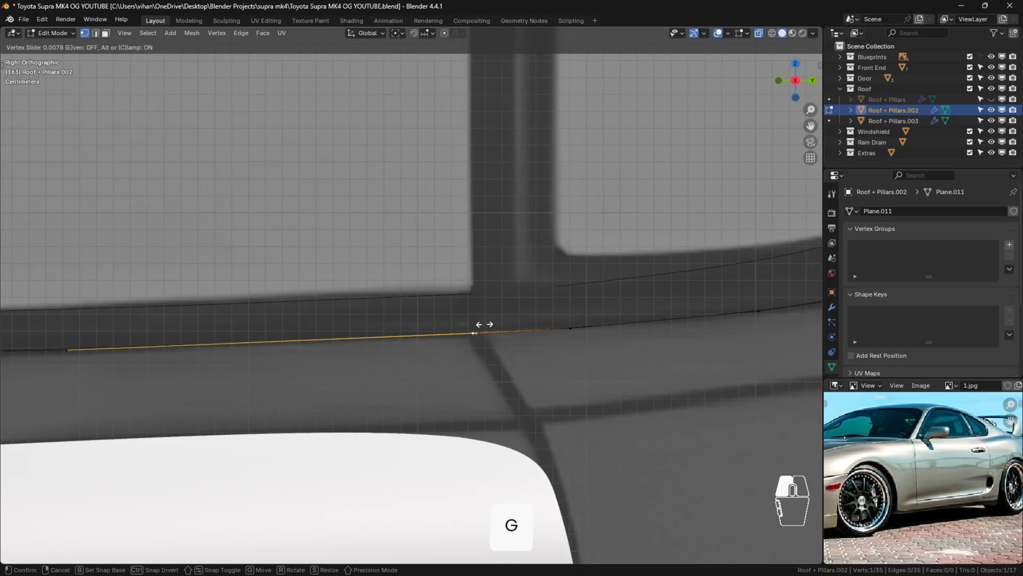
click(484, 324)
Slide the next lower vertex of the outer outline slightly forward to align it with the quarter window's front edge.
key(g)
key(g)
click(572, 322)
drag(462, 315, 591, 355)
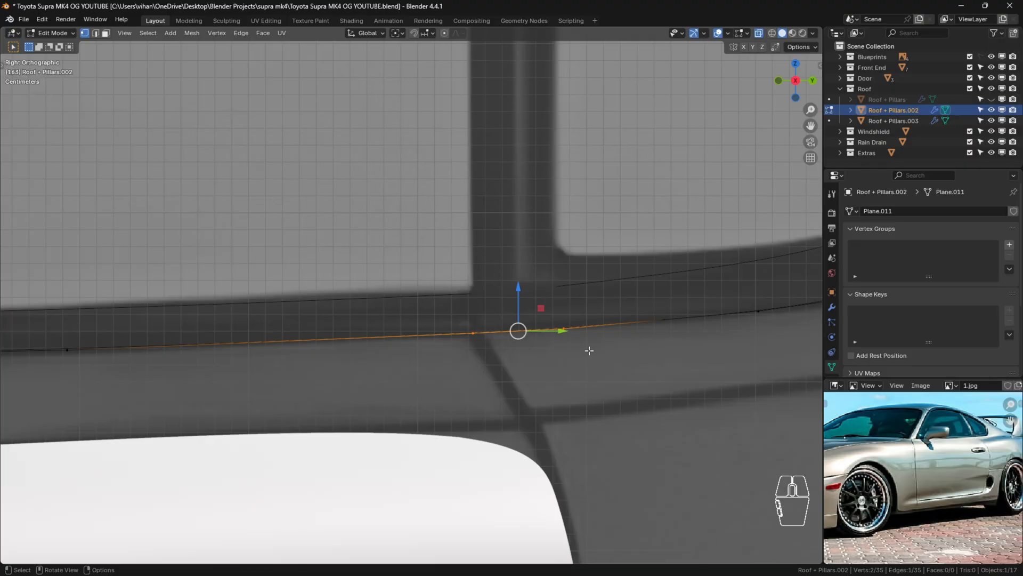
key(x)
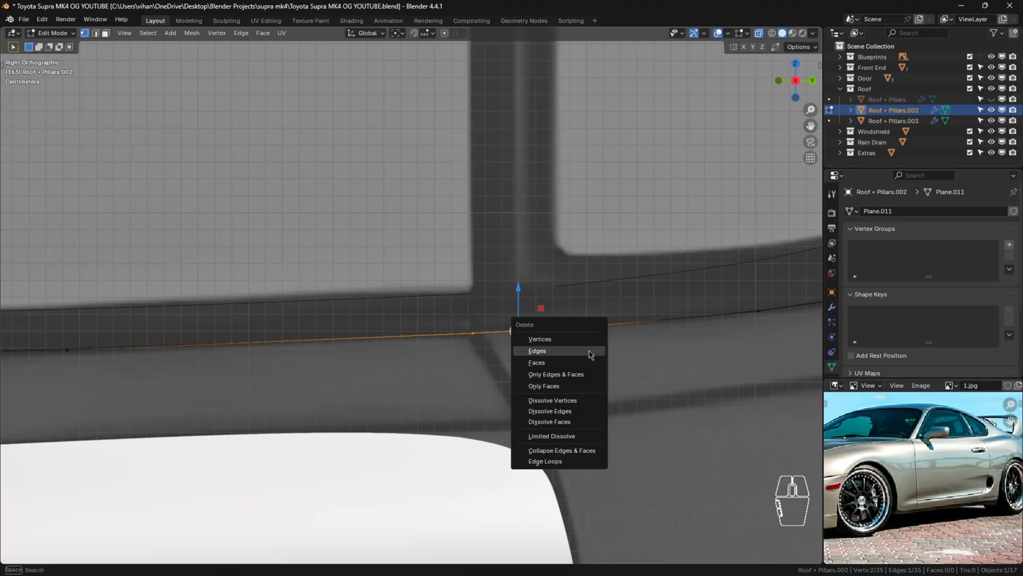
key(Escape)
scroll(596, 339, down, 4)
shift+middle_drag(615, 337, 551, 337)
scroll(562, 300, up, 2)
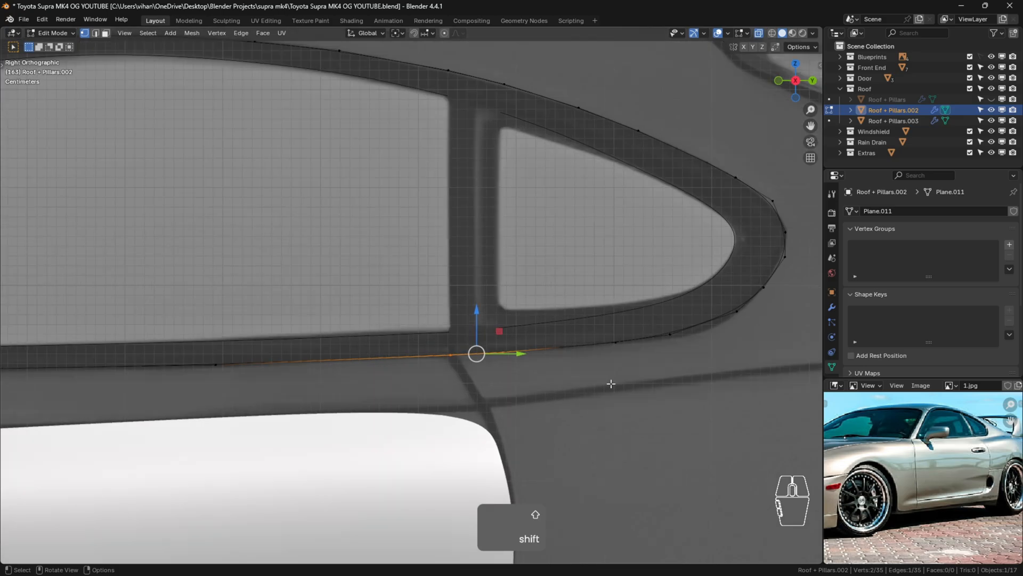
click(547, 378)
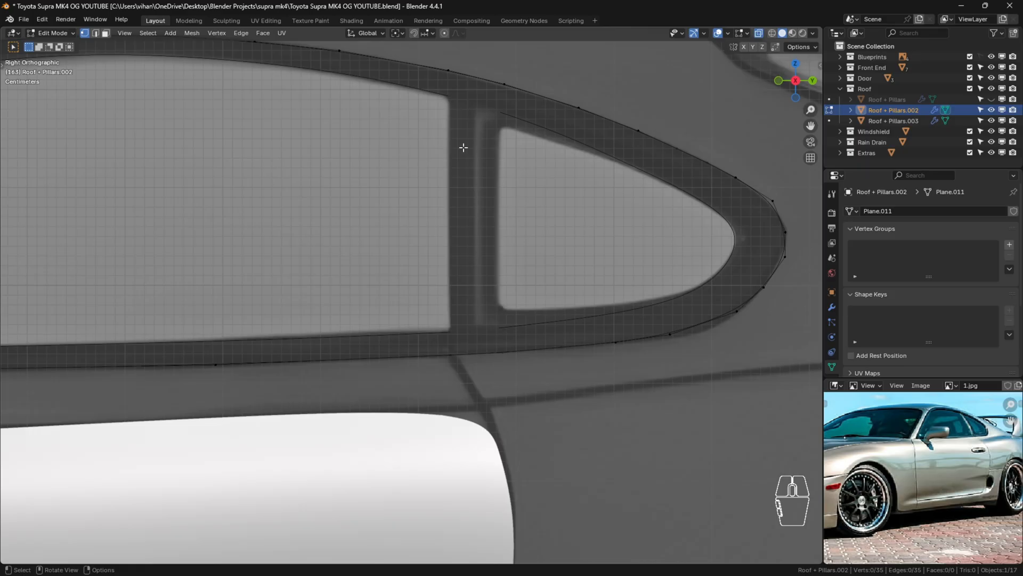
Evenly space the outer outline's vertices around the quarter window, from its upper to its lower front vertex, using LoopTools Space with cubic interpolation.
scroll(680, 334, up, 1)
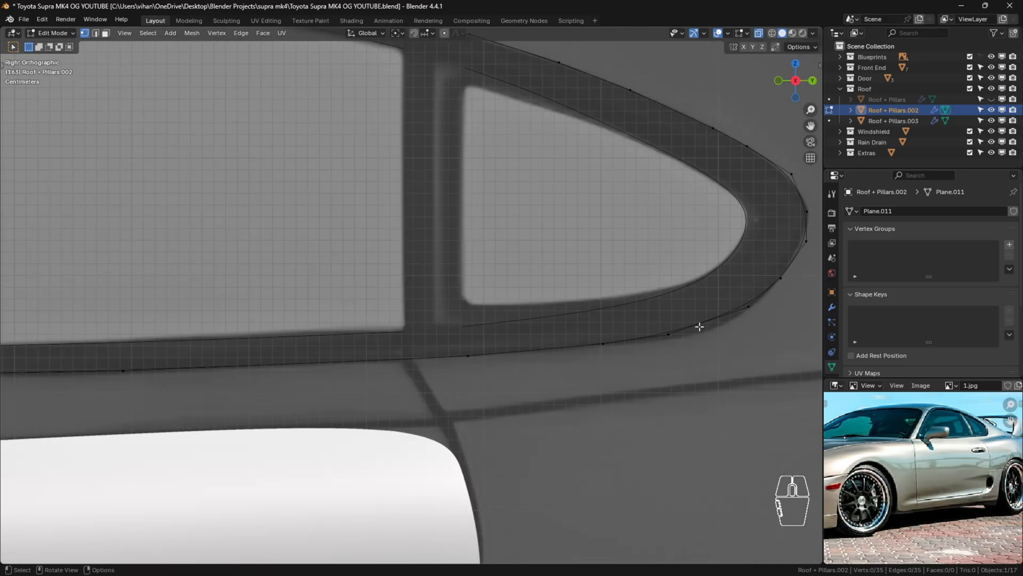
scroll(699, 327, down, 4)
scroll(526, 234, up, 1)
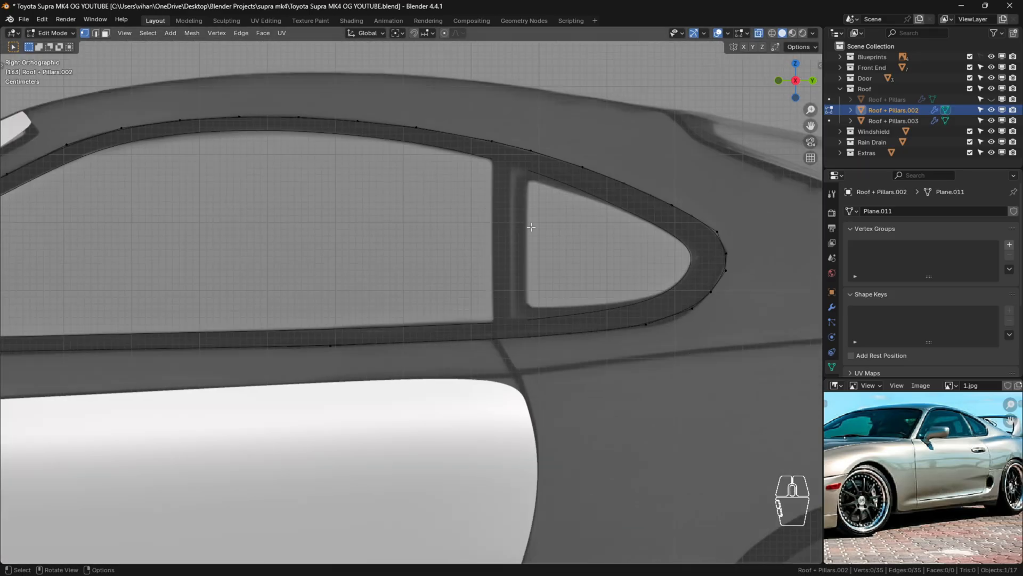
click(532, 145)
scroll(530, 151, up, 1)
scroll(549, 440, up, 1)
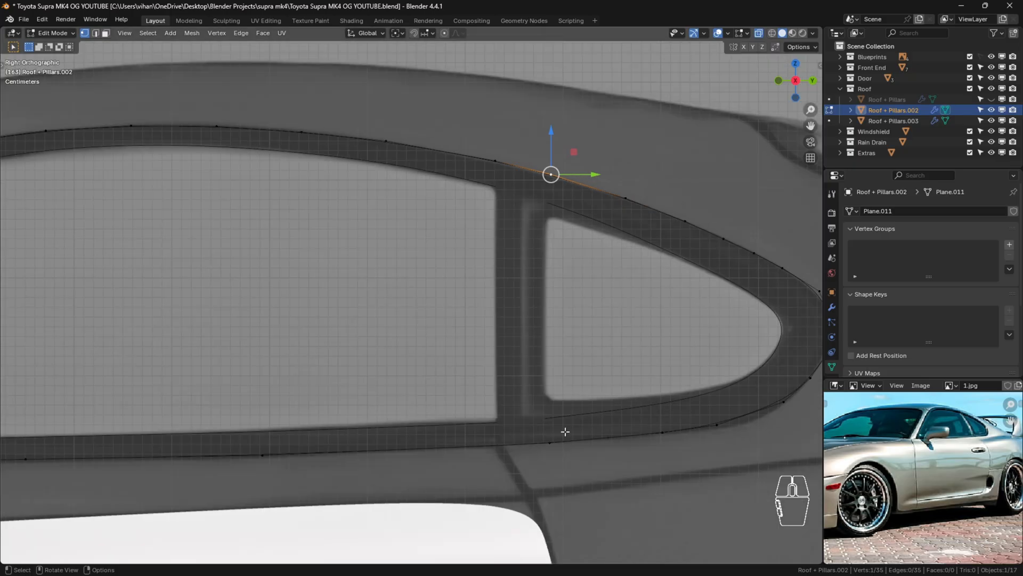
ctrl+click(550, 442)
key(n)
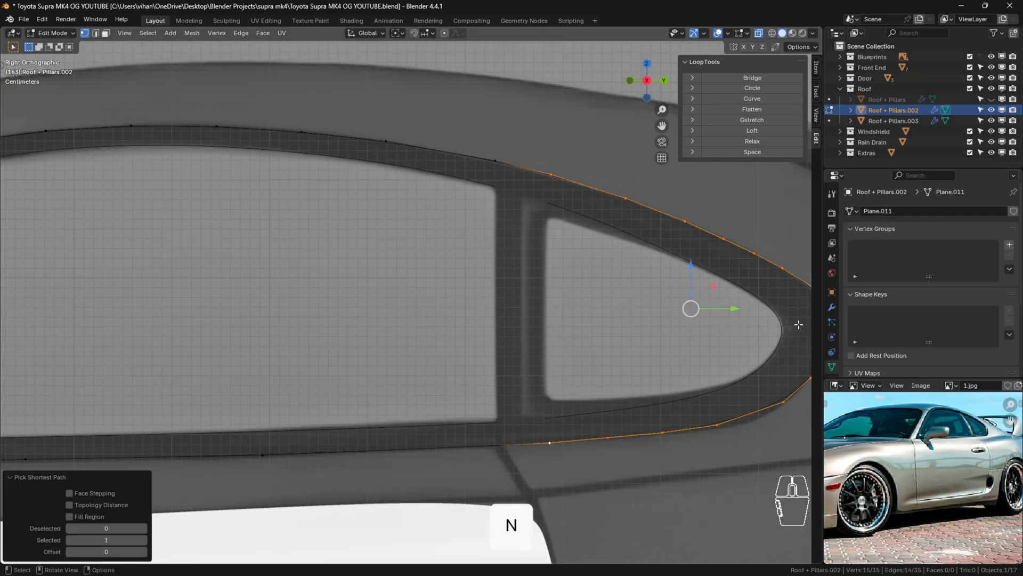
click(752, 152)
shift+middle_drag(784, 272, 651, 259)
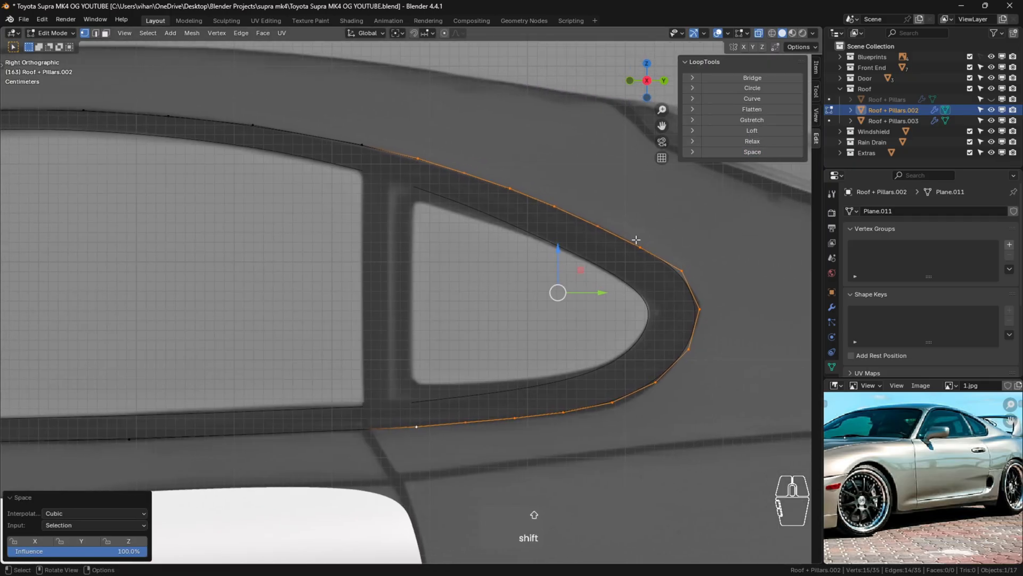
Evenly space the outer outline's upper vertices from above the door window's rear corner to the front tip with LoopTools Space.
shift+middle_drag(390, 225, 590, 247)
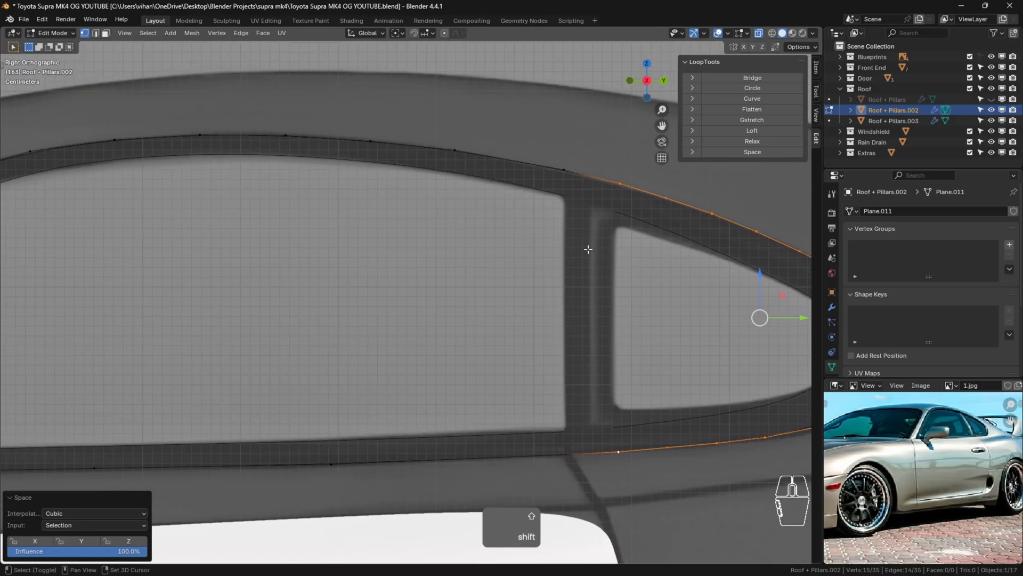
click(564, 170)
shift+middle_drag(309, 302, 496, 283)
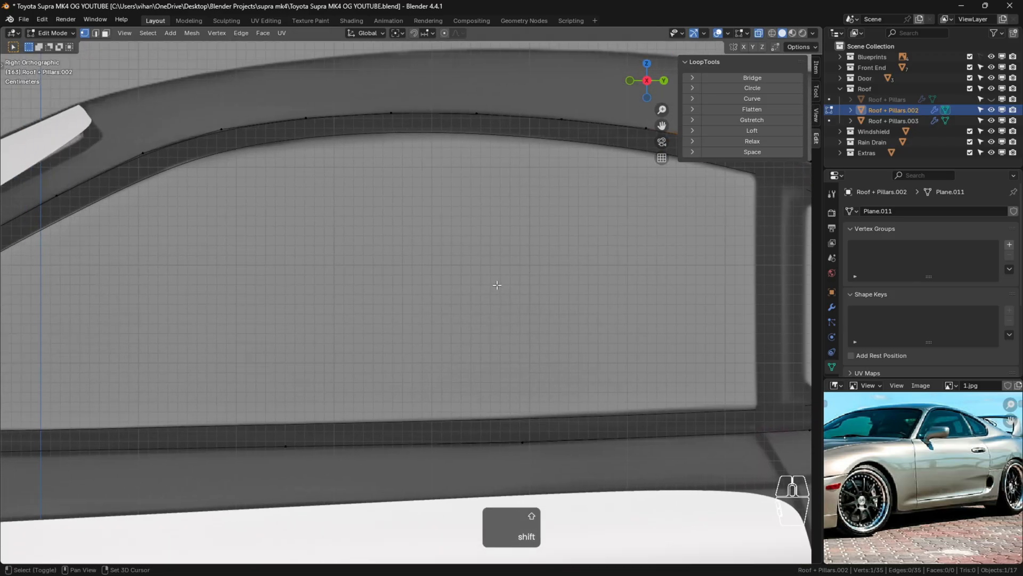
scroll(498, 282, down, 2)
shift+middle_drag(198, 317, 430, 304)
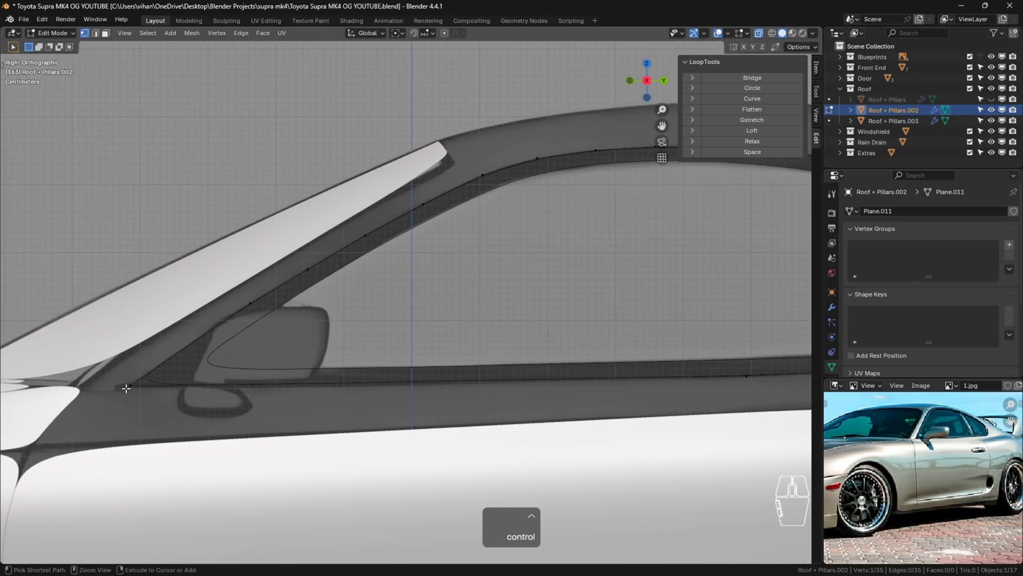
ctrl+click(126, 387)
click(753, 152)
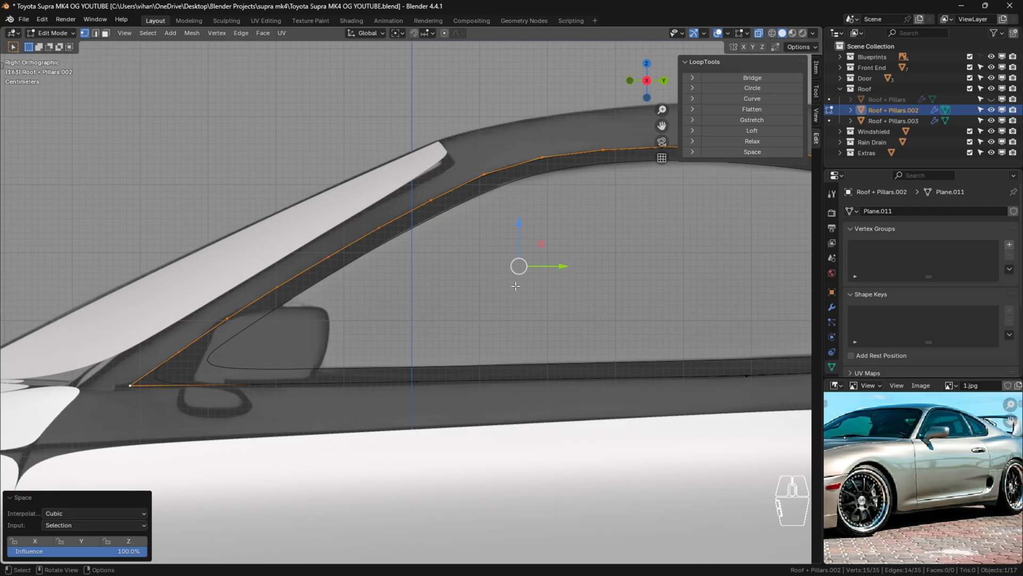
Evenly space the outer outline's lower vertices from the front tip to below the door window's rear corner with LoopTools Space.
click(139, 382)
shift+middle_drag(387, 366, 158, 341)
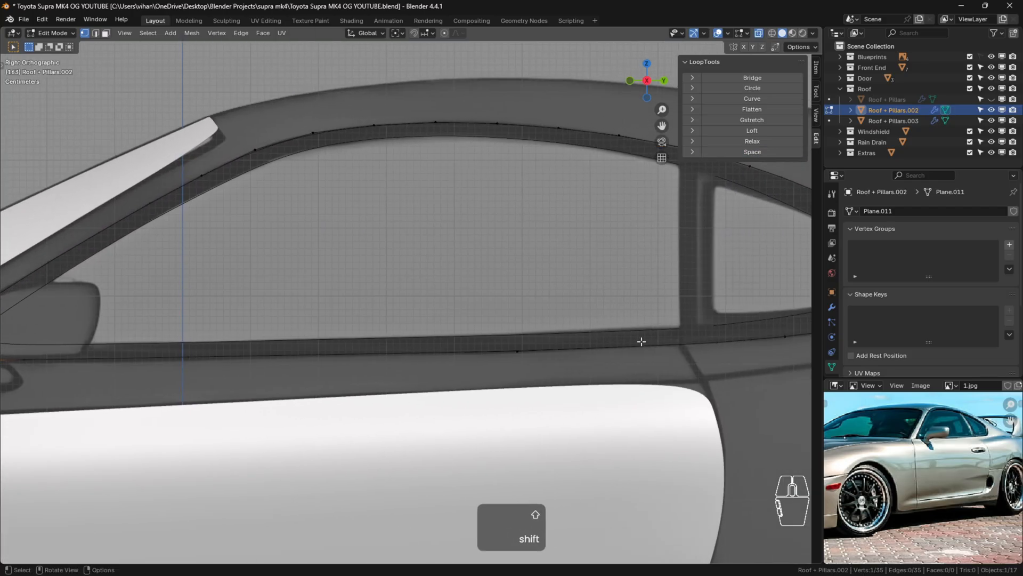
ctrl+click(685, 341)
click(757, 152)
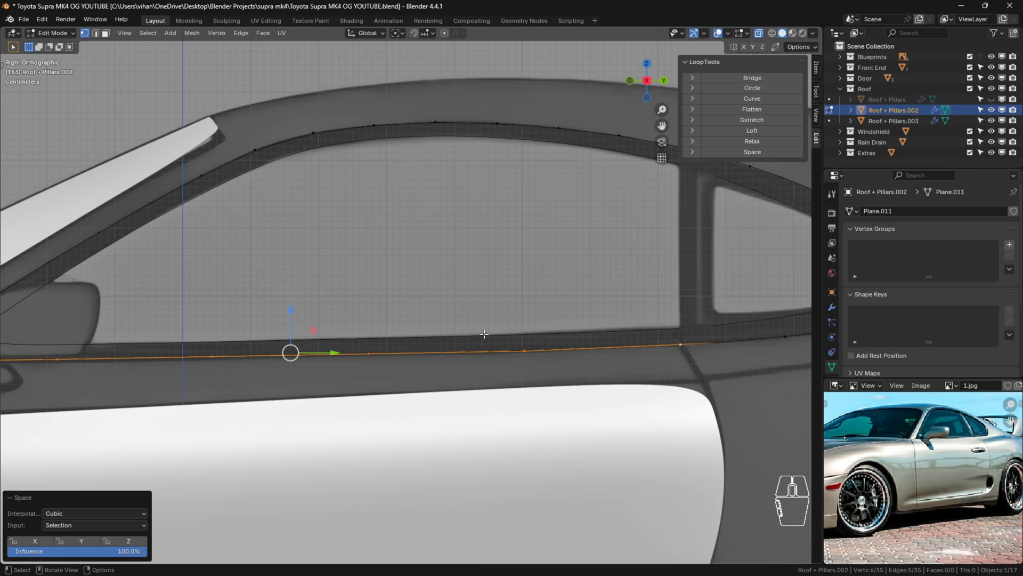
scroll(440, 333, down, 1)
scroll(608, 362, down, 1)
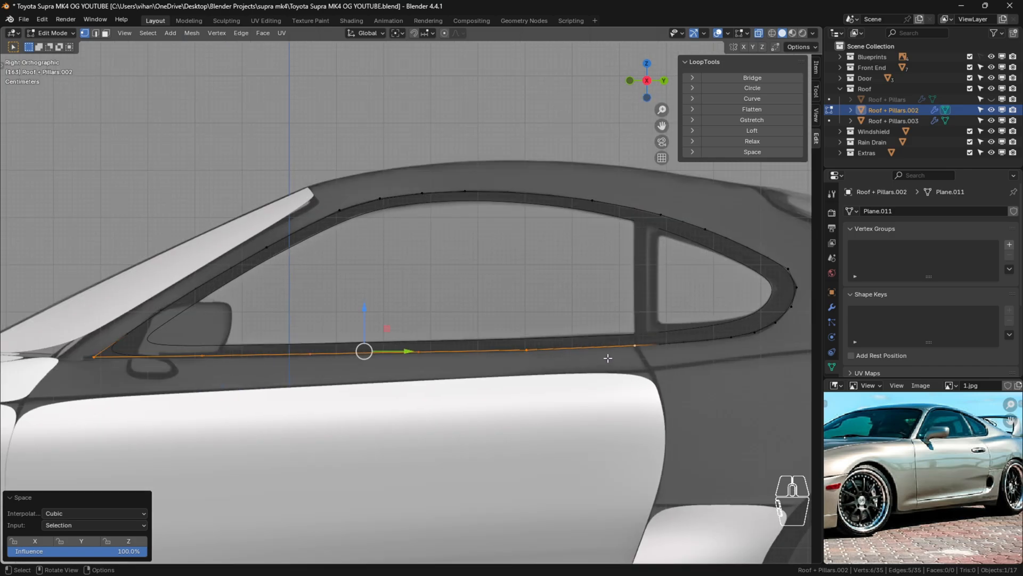
Join the outer outline object Roof + Pillars.002 into the inner outlines object Roof + Pillars.003.
key(Tab)
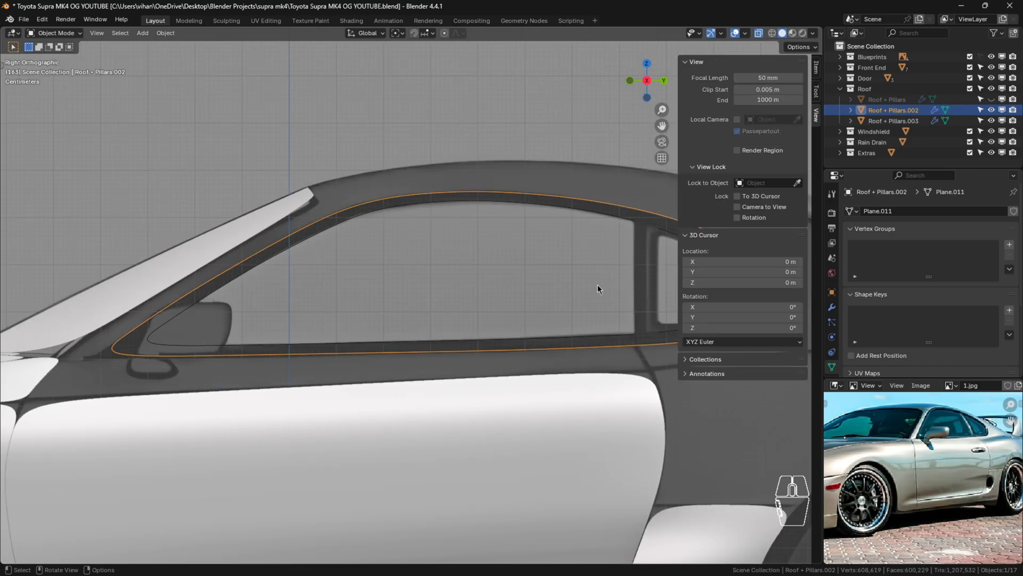
shift+click(601, 339)
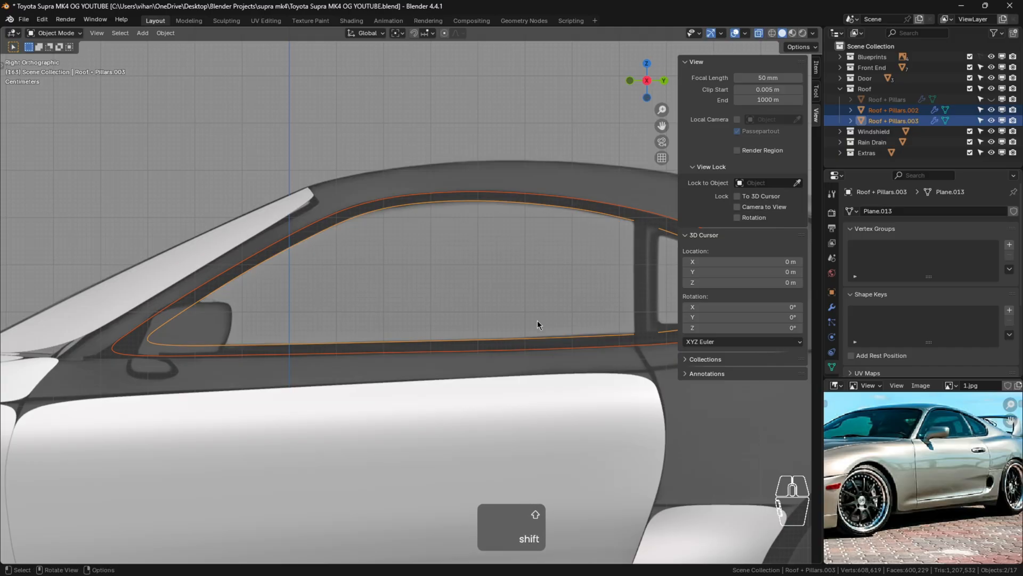
key(n)
key(ctrl+j)
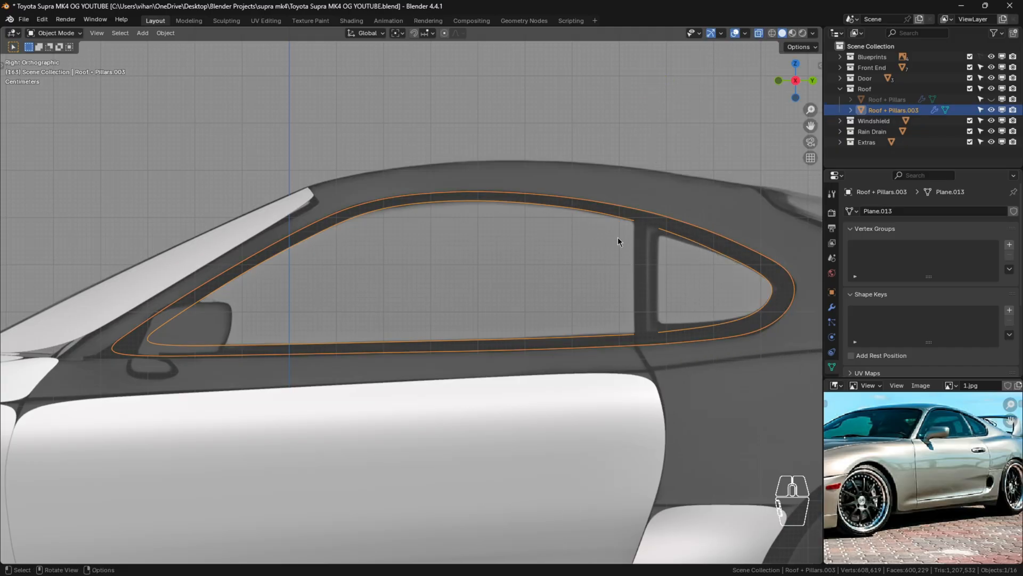
Compare the vertex counts of the inner and outer outlines' lower edges between the door window's rear corner and the front tip.
scroll(615, 237, down, 2)
key(Tab)
scroll(635, 258, up, 2)
click(625, 325)
ctrl+click(127, 341)
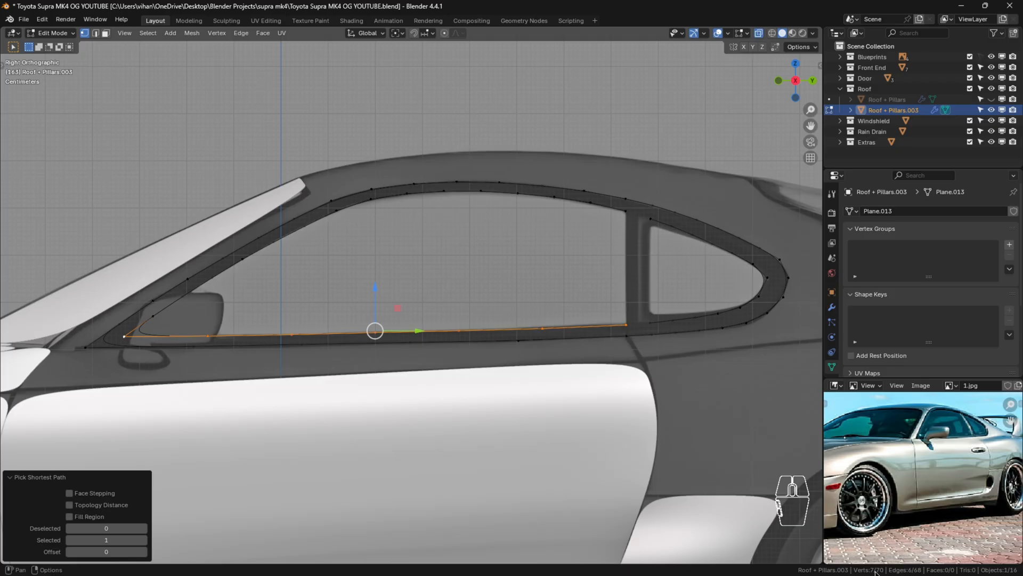
click(629, 339)
key(shift)
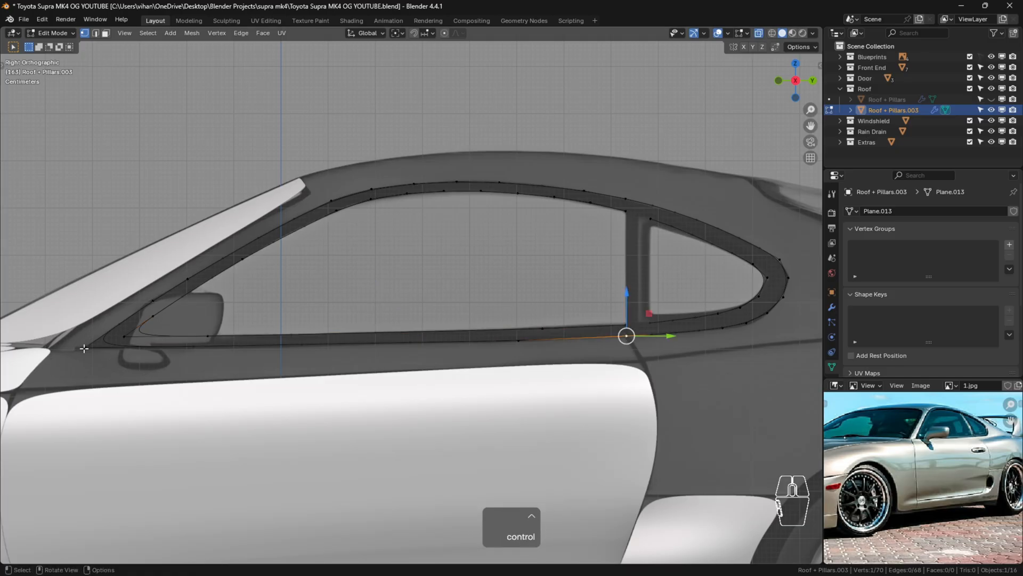
ctrl+click(84, 346)
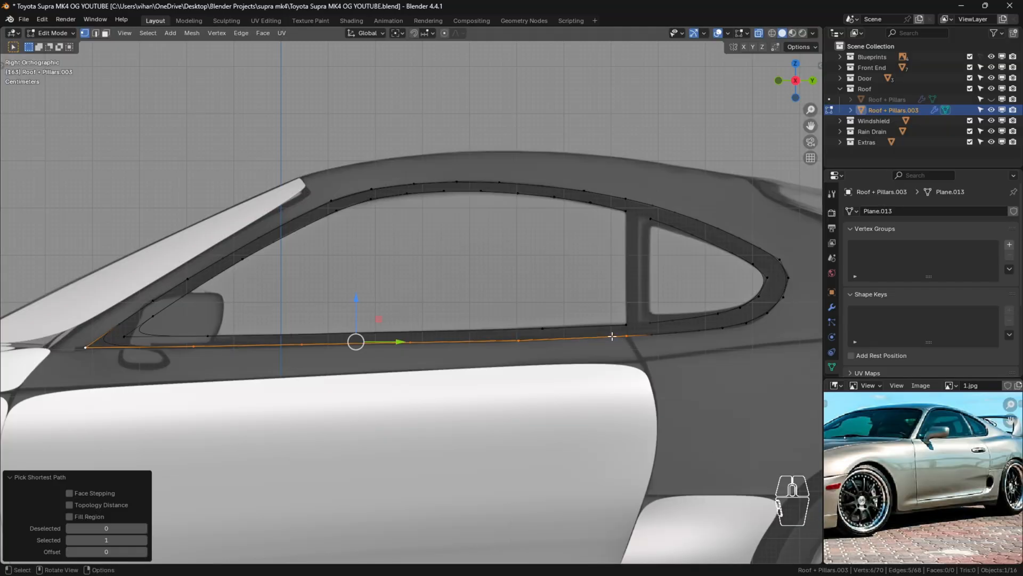
click(629, 324)
ctrl+click(128, 334)
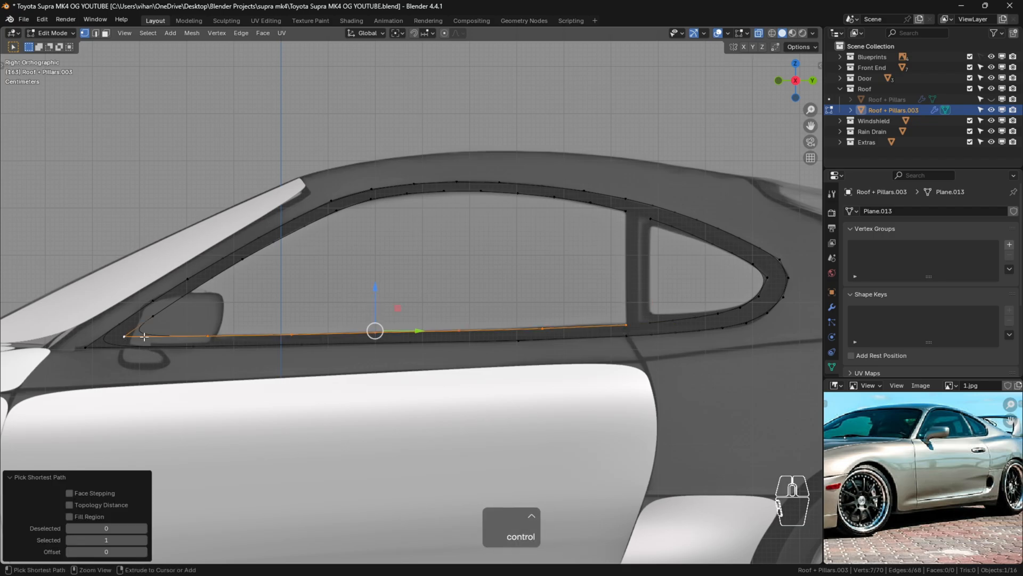
Insert one vertex in the outer outline's lower edge near the front tip and evenly space that edge with LoopTools Space.
key(ctrl+r)
click(148, 349)
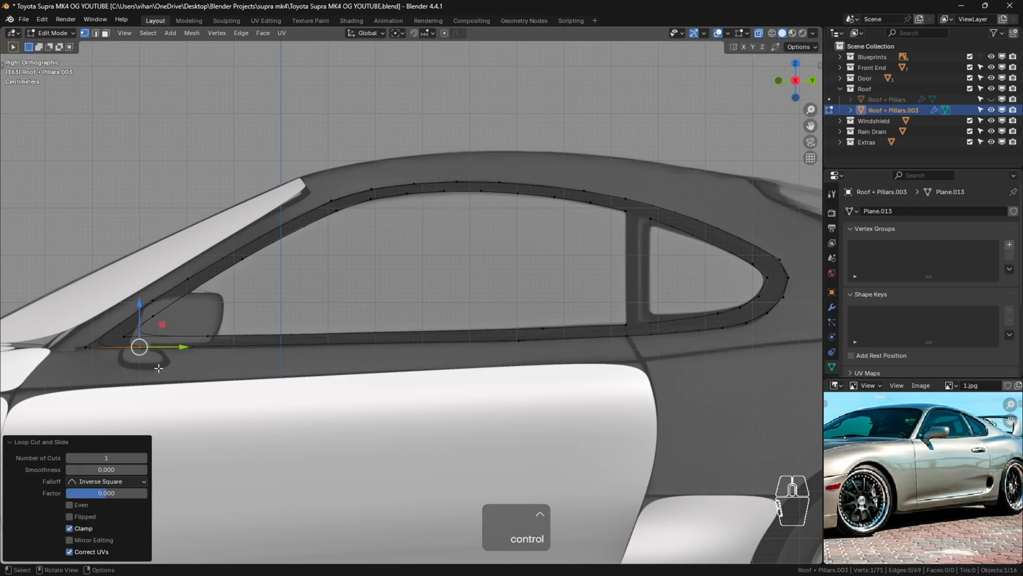
click(87, 347)
ctrl+click(626, 336)
key(n)
click(781, 154)
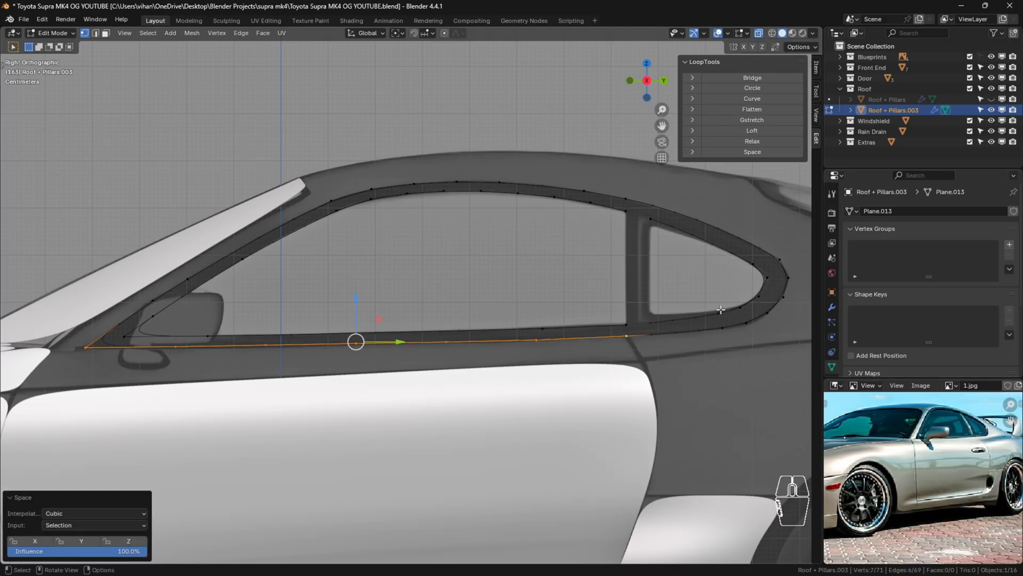
key(Tab)
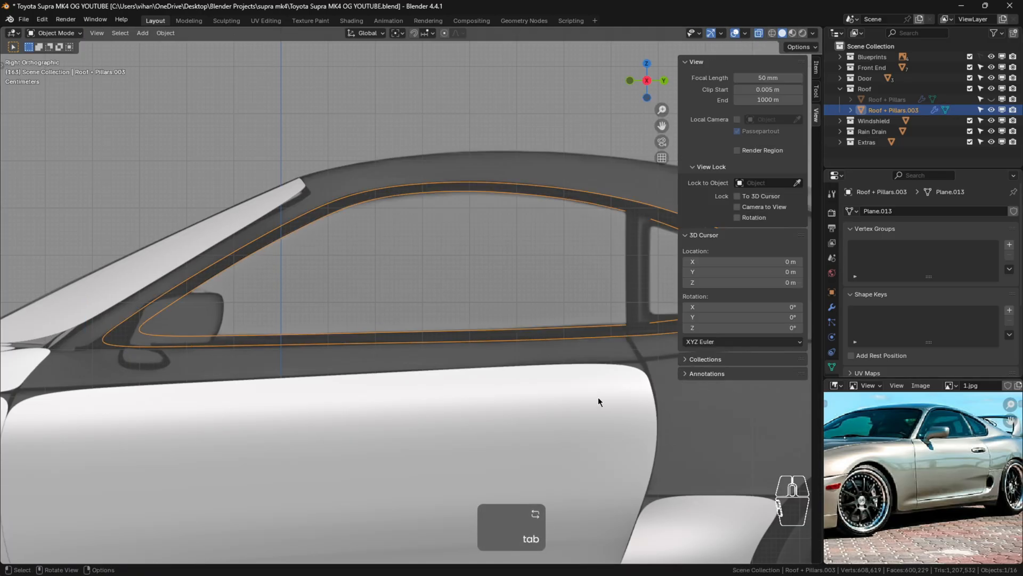
key(Tab)
Compare the vertex counts of the outer and inner outlines around the quarter window.
click(649, 334)
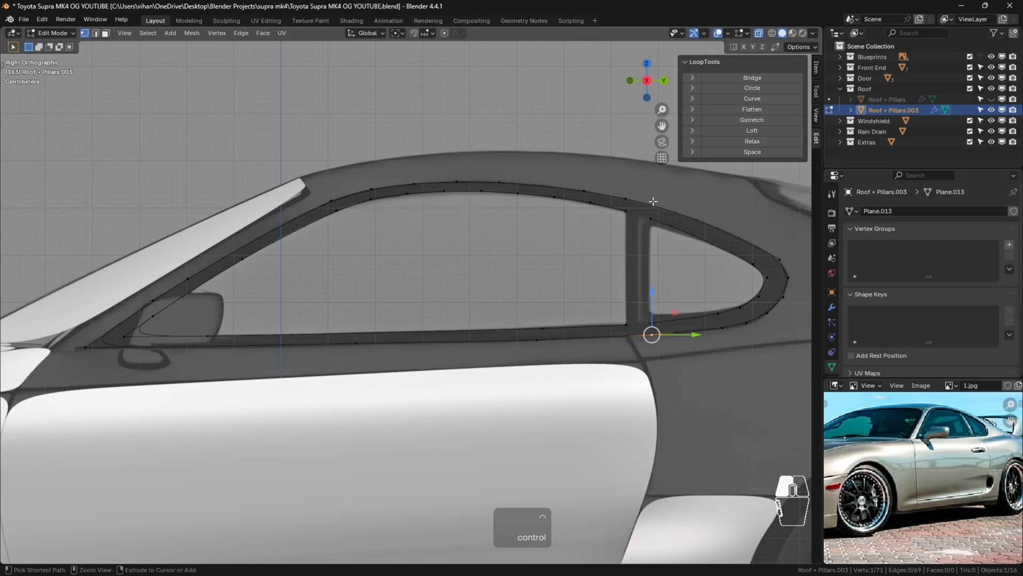
ctrl+click(653, 201)
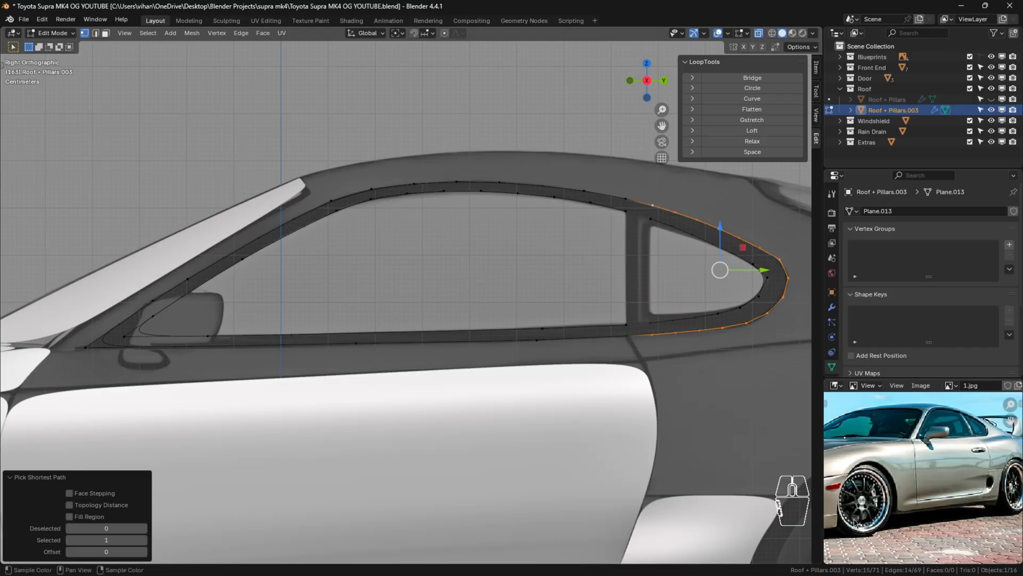
click(650, 217)
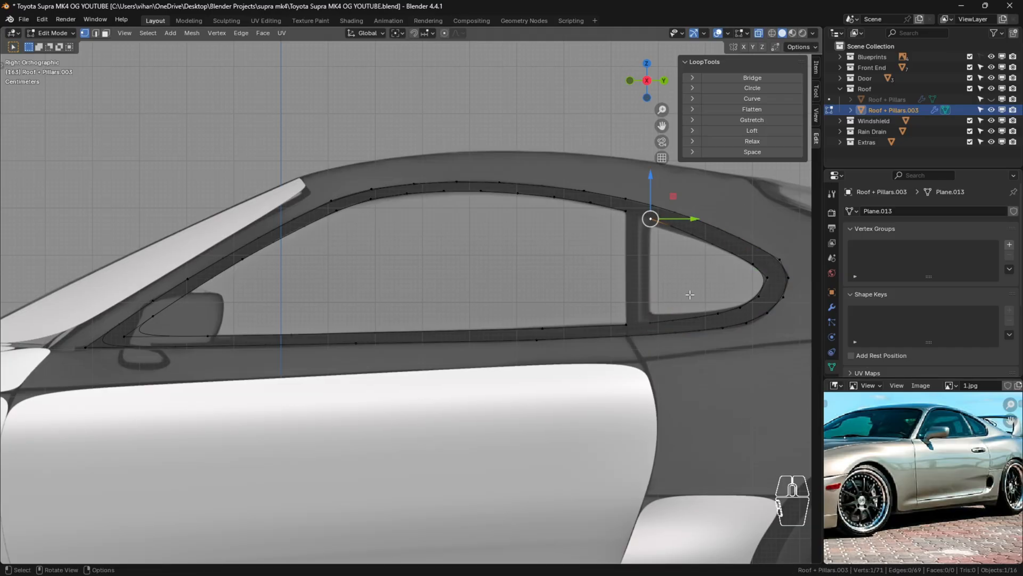
ctrl+click(651, 324)
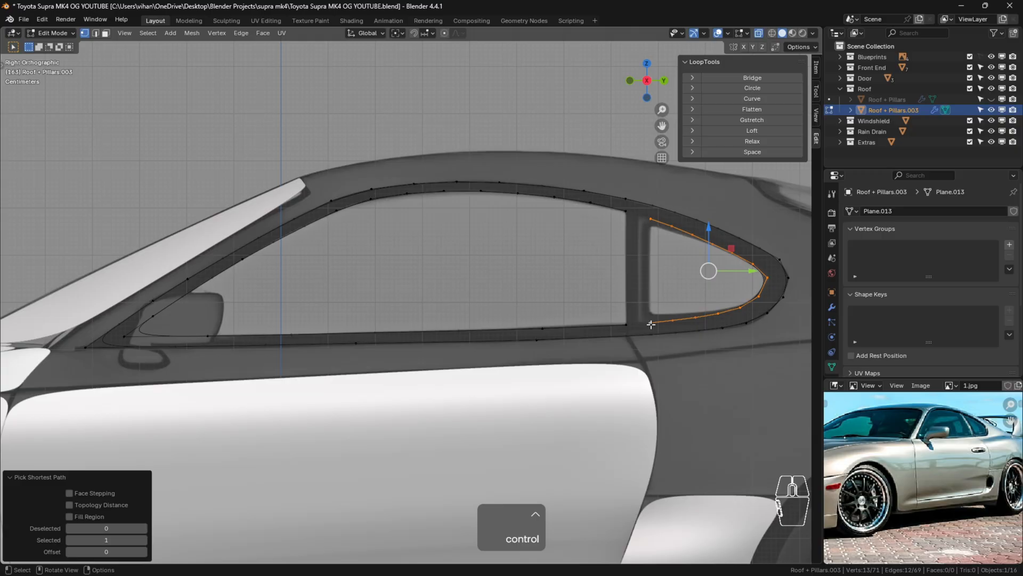
Insert two vertices in the quarter window's upper inner edge and evenly space its inner outline with LoopTools Space.
scroll(711, 285, up, 2)
shift+middle_drag(701, 285, 558, 281)
scroll(561, 229, up, 1)
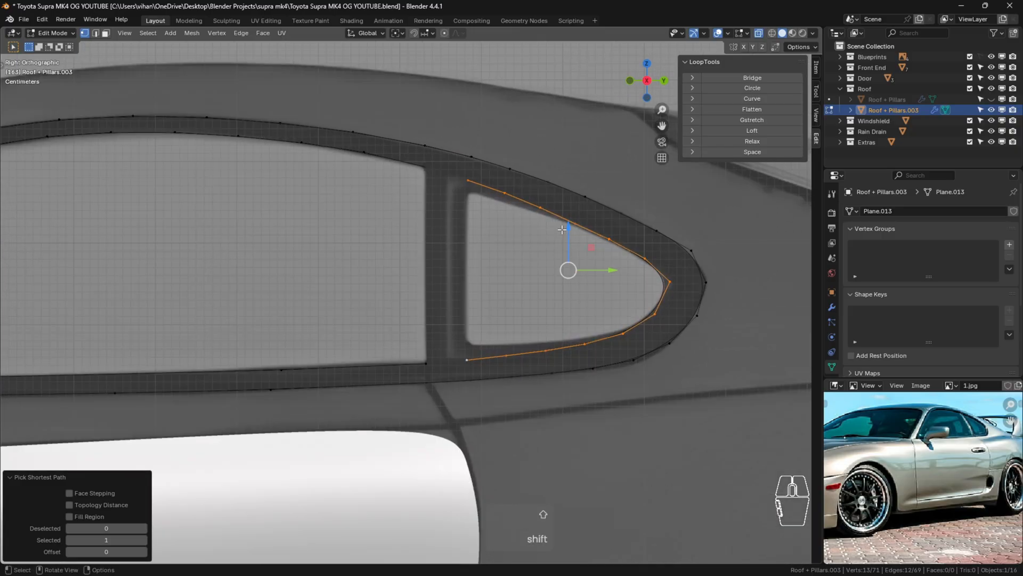
key(ctrl+r)
click(589, 228)
key(ctrl+r)
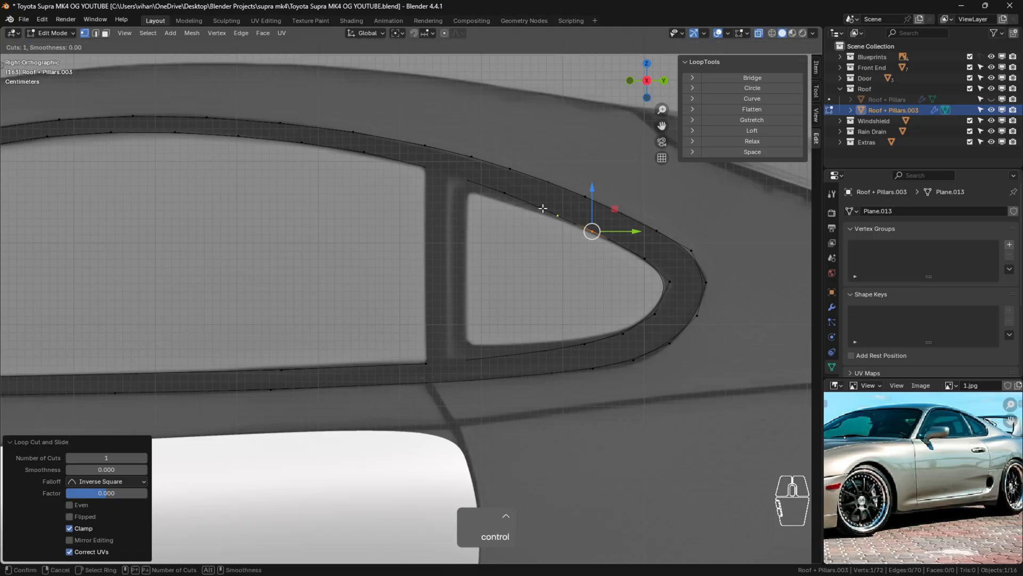
click(542, 207)
key(ctrl+r)
click(469, 181)
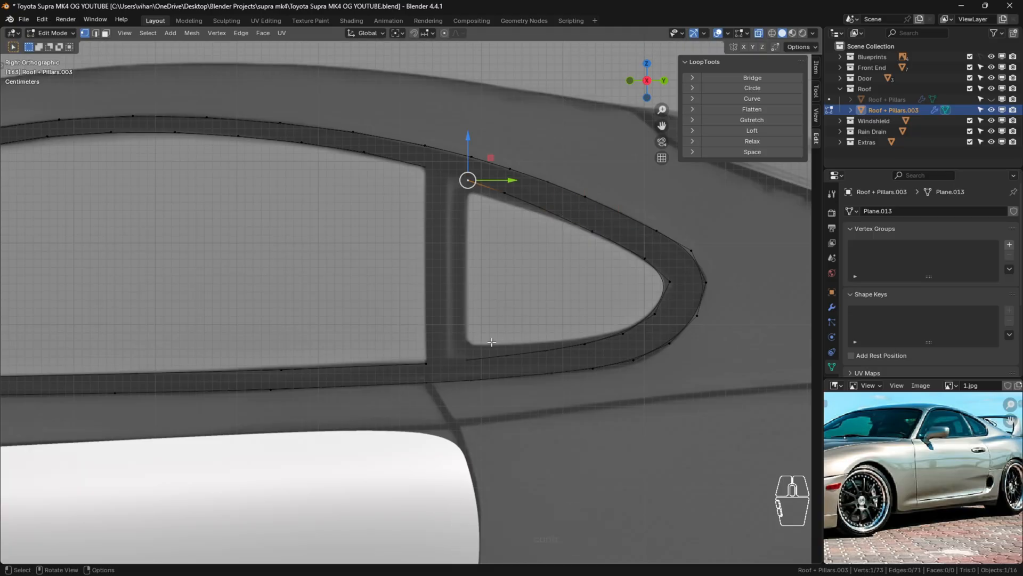
ctrl+click(467, 359)
click(771, 154)
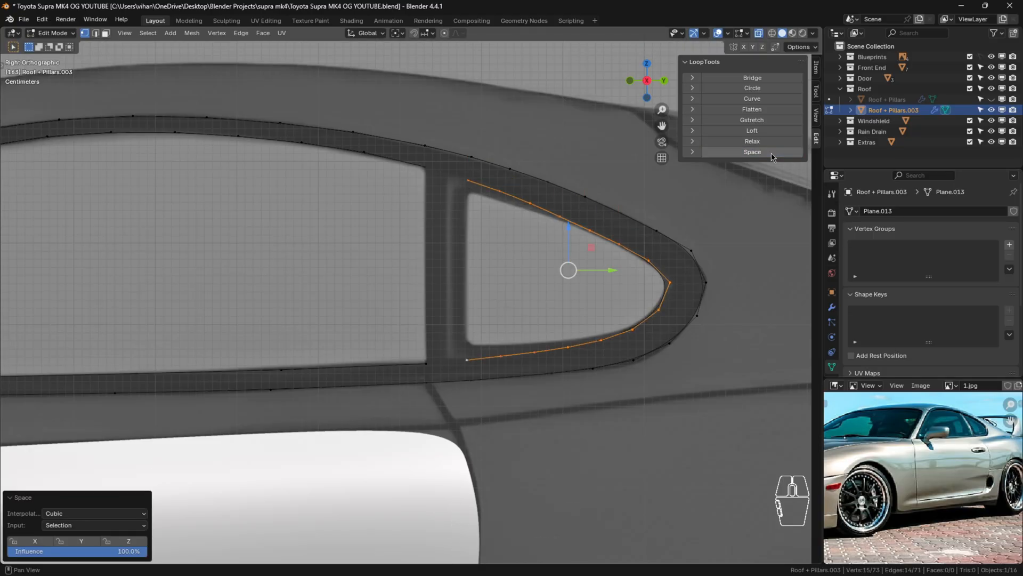
Examine how the inner and outer outline vertices line up along the quarter window's upper edge.
key(n)
click(530, 203)
scroll(530, 187, up, 2)
click(480, 194)
drag(483, 172, 532, 182)
click(525, 197)
click(599, 206)
click(778, 241)
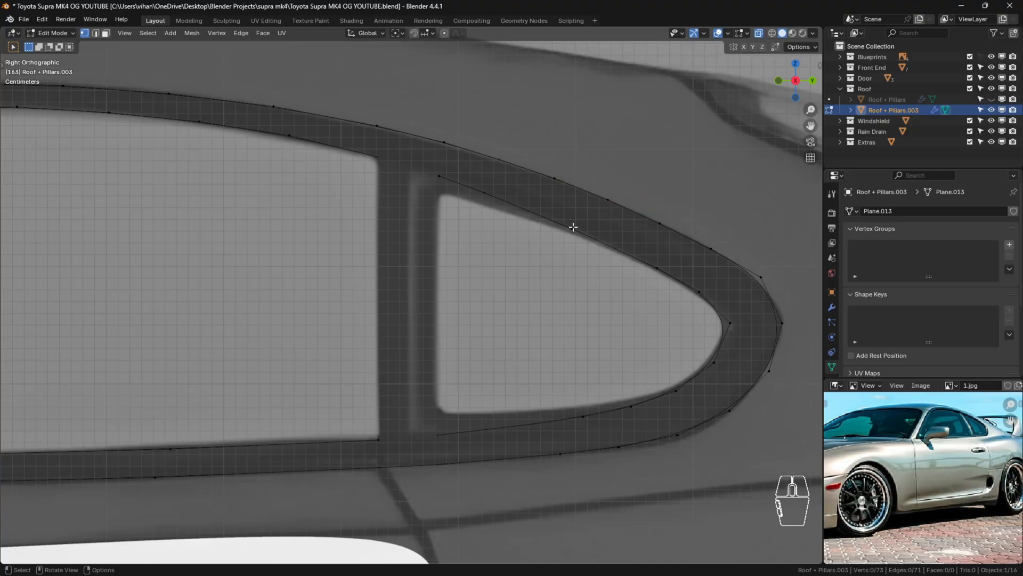
Fill the first face between the inner and outer outlines at the quarter window's upper front corner.
scroll(573, 228, down, 4)
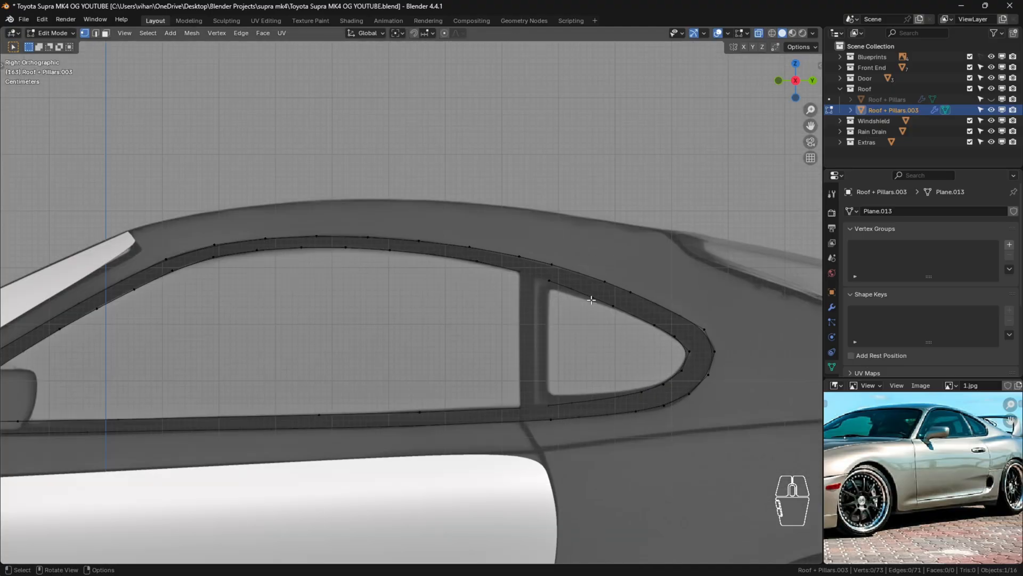
scroll(584, 298, up, 2)
click(463, 257)
drag(463, 228, 534, 273)
click(556, 227)
click(467, 227)
key(f)
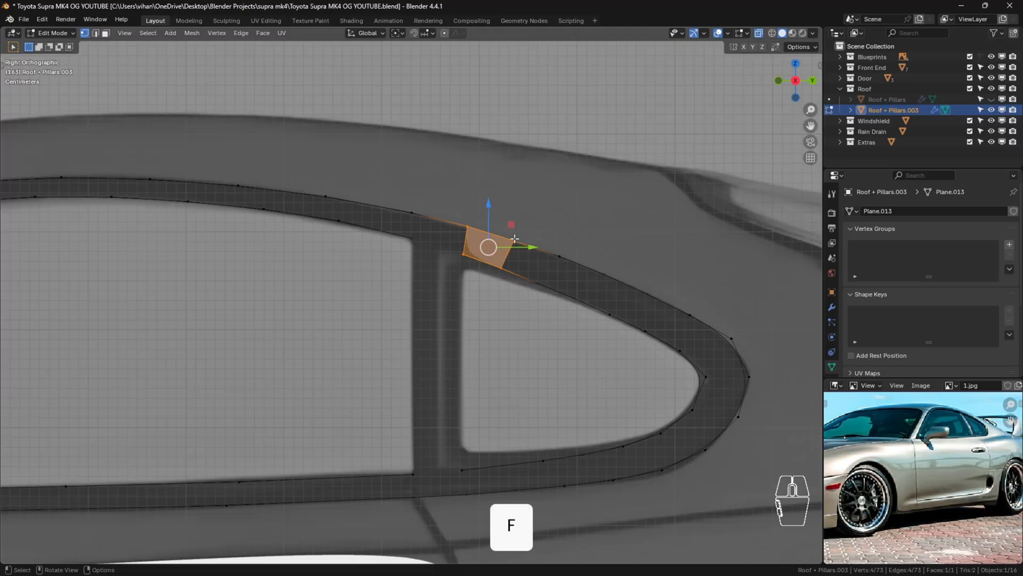
drag(496, 229, 502, 273)
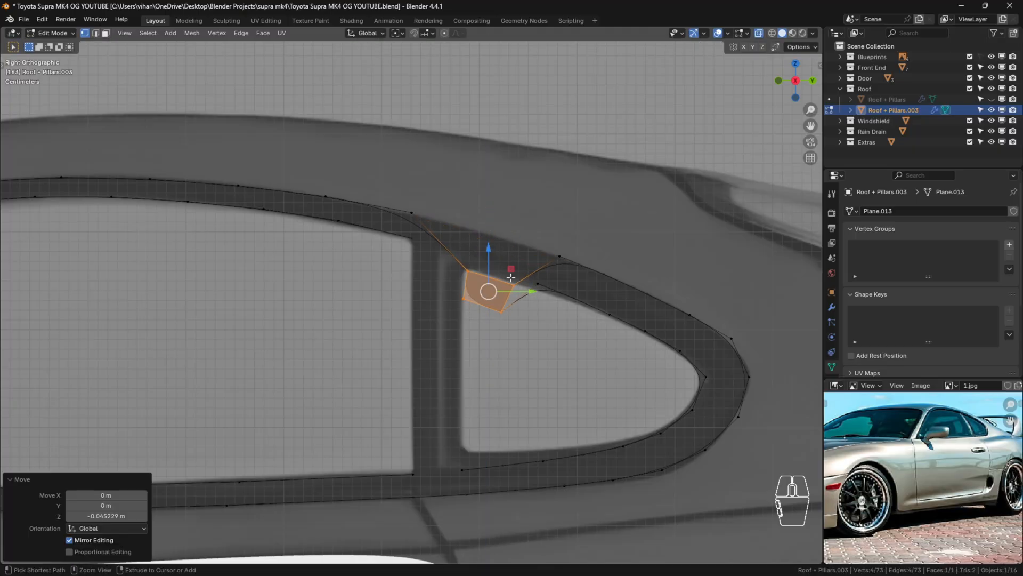
key(ctrl+z)
Fill the remaining faces between the outlines around the quarter window, ending at its lower front corner.
click(586, 220)
drag(478, 218, 526, 283)
key(f)
key(f)
key(f)
key(f)
key(f)
key(f)
key(f)
key(f)
key(f)
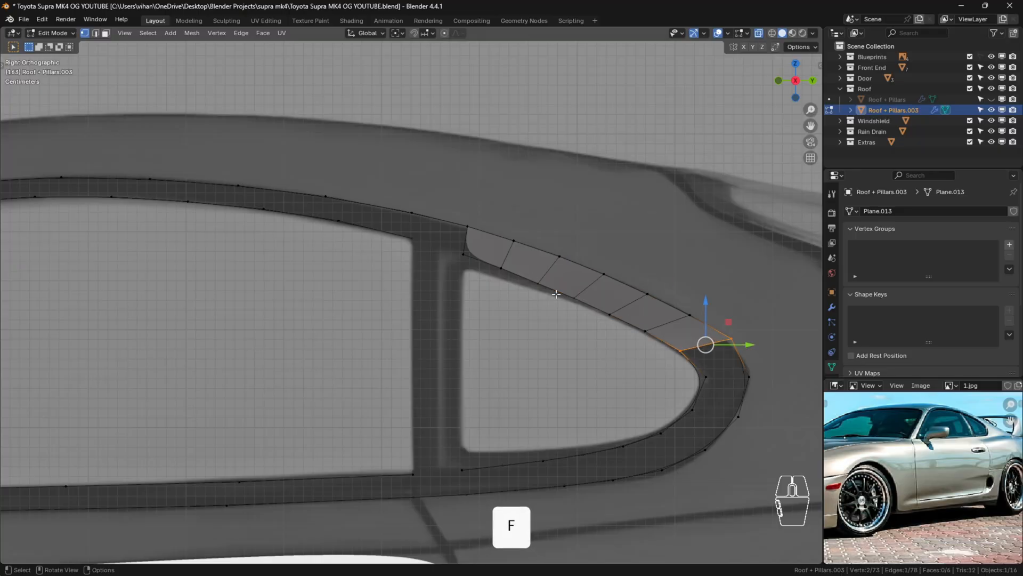
key(f)
key(f)
key(f)
key(f)
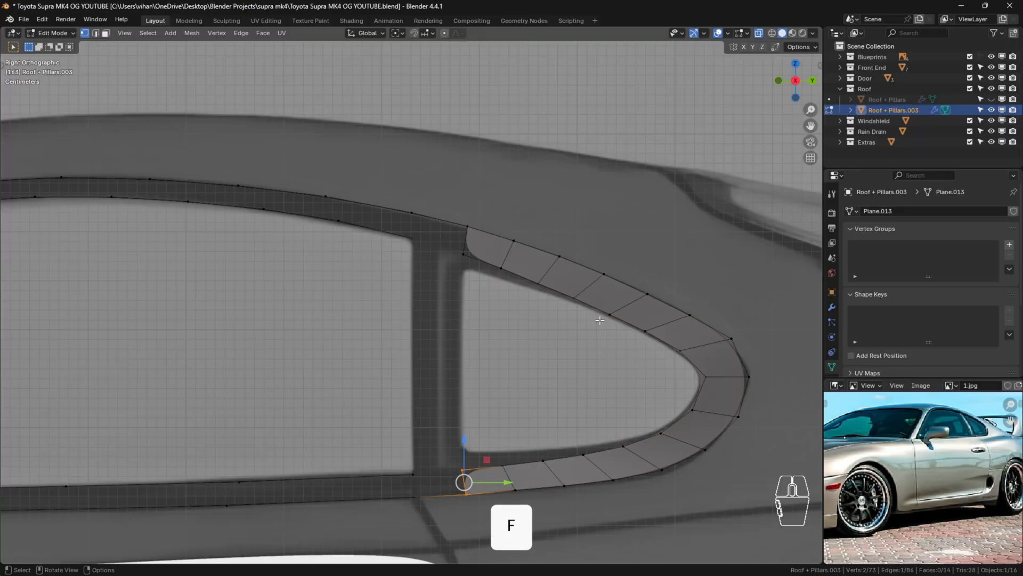
Try to fill faces between the outlines along the door window's lower edge, from its rear corner to the front tip.
scroll(608, 437, down, 5)
shift+middle_drag(629, 438, 553, 372)
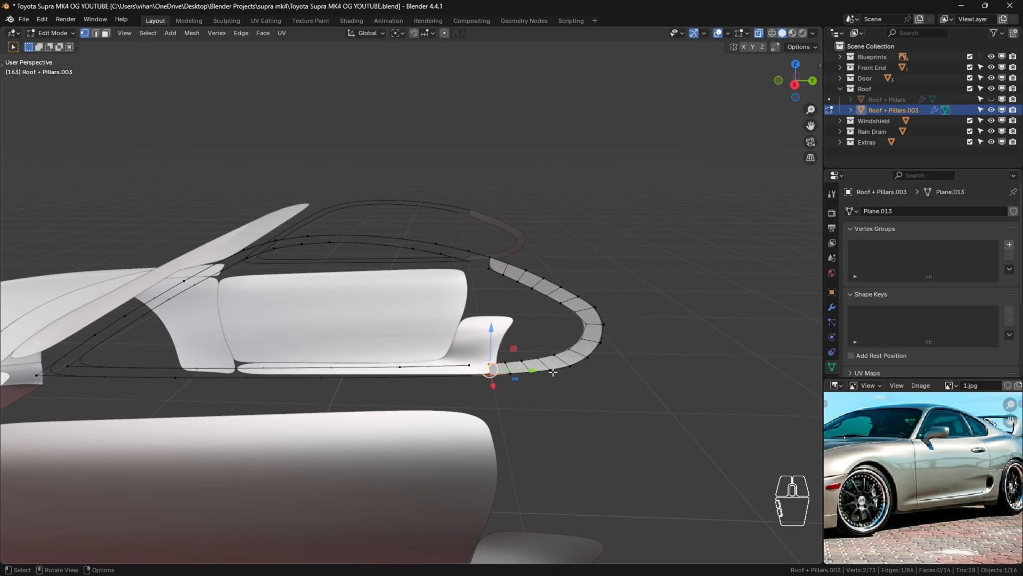
key(KP_3)
drag(321, 365, 429, 393)
key(f)
key(f)
key(f)
key(f)
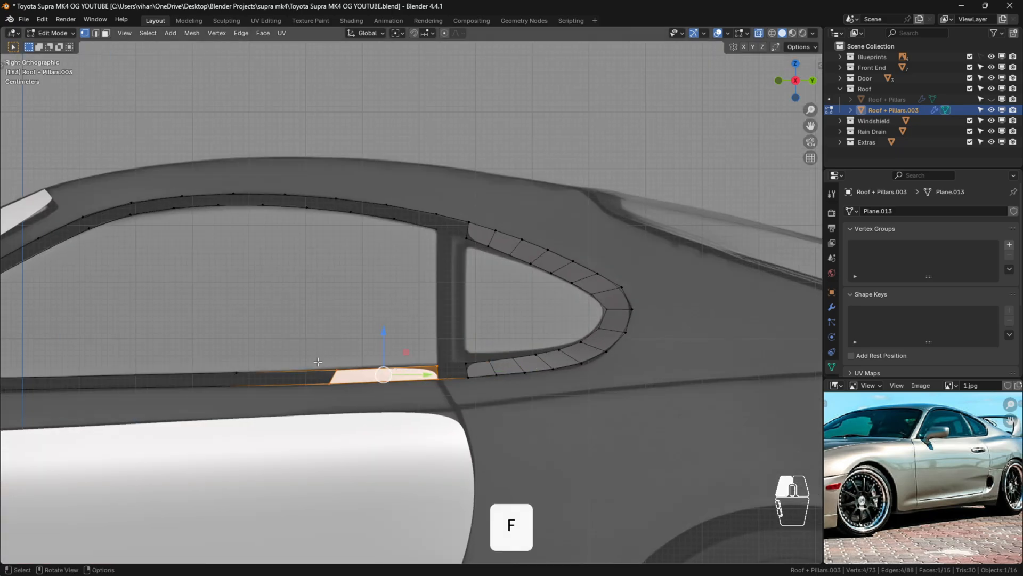
scroll(303, 397, down, 1)
scroll(303, 397, down, 1)
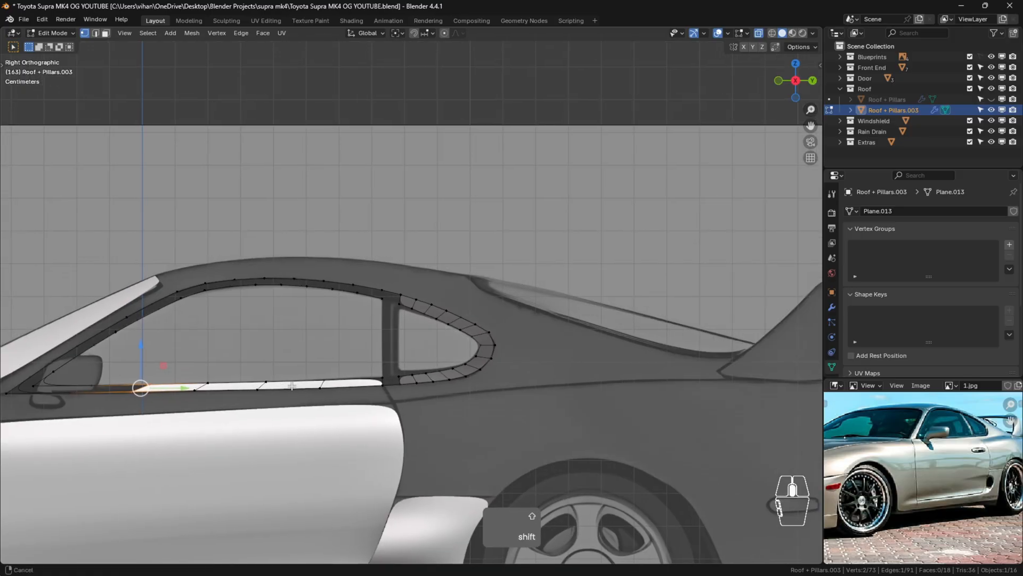
scroll(252, 365, up, 3)
key(f)
key(f)
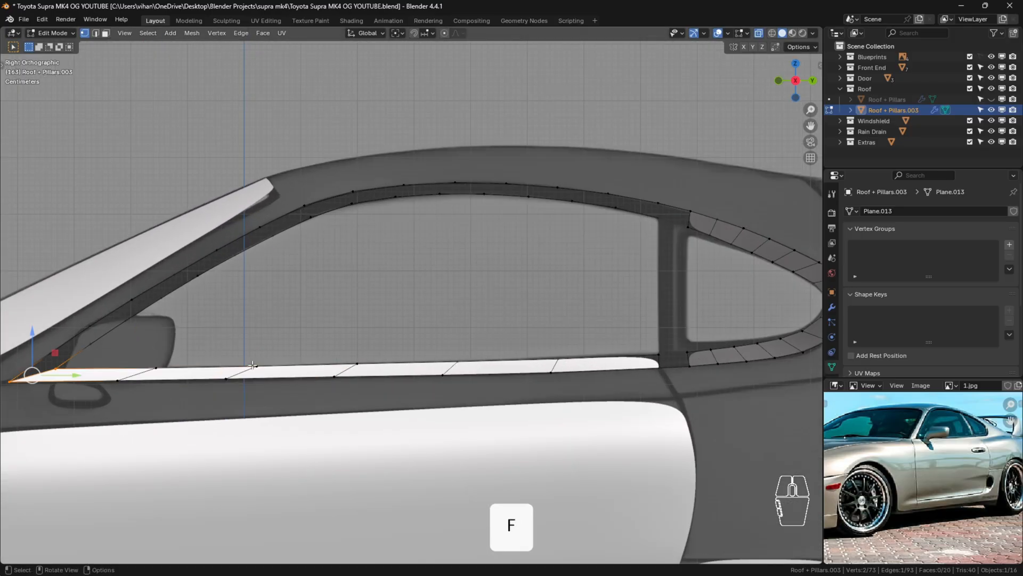
Try to continue the face strip around the front tip and along the door window's upper edge toward its rear corner.
shift+middle_drag(115, 376, 235, 360)
scroll(250, 360, up, 1)
key(f)
key(f)
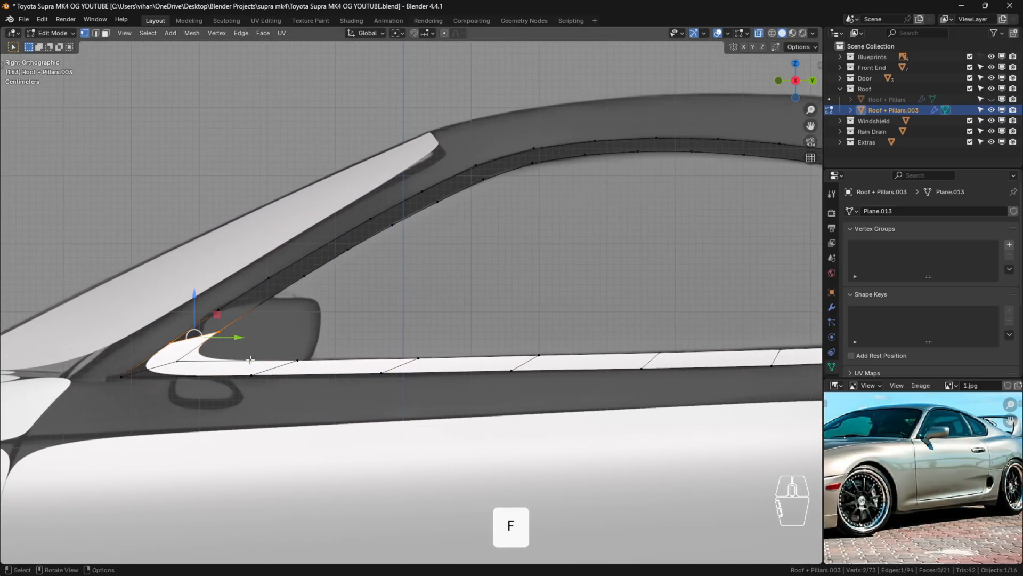
key(f)
key(f)
key(f)
key(f)
key(f)
key(f)
key(f)
shift+middle_drag(399, 268, 370, 292)
key(f)
key(f)
key(f)
key(f)
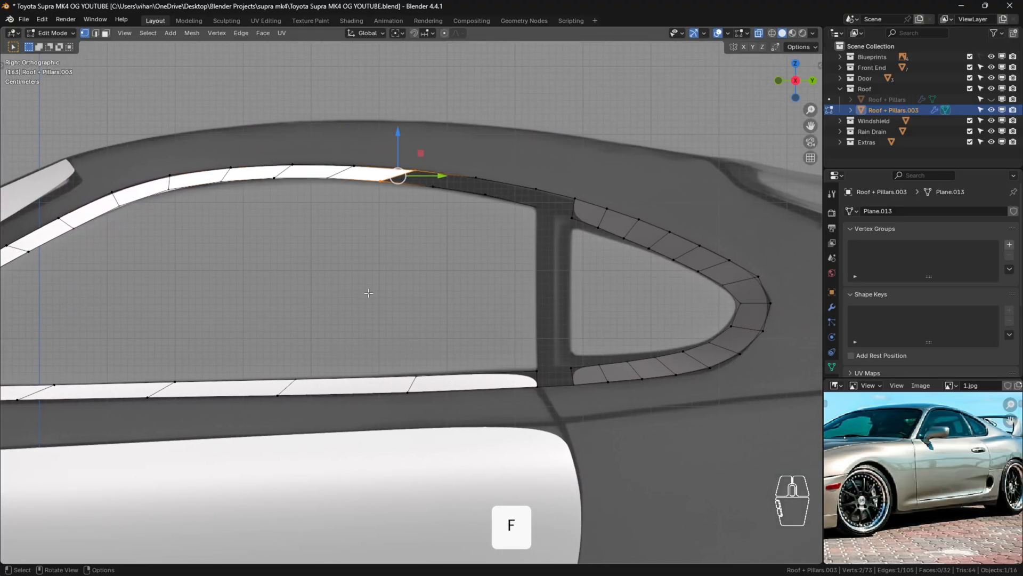
key(f)
Examine how the inner and outer vertices pair up at the door window's upper rear corner.
scroll(499, 216, up, 4)
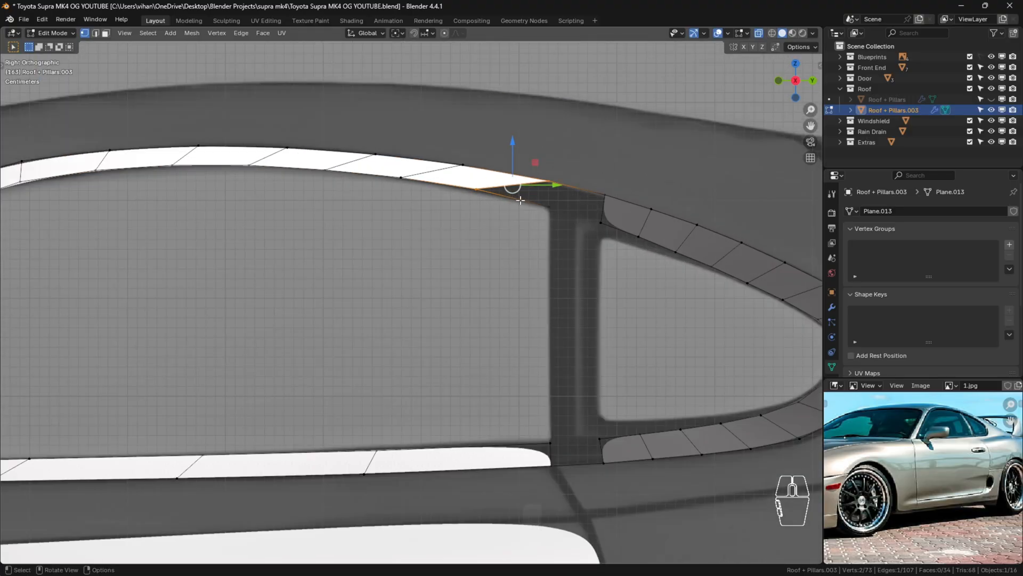
shift+middle_drag(499, 216, 469, 219)
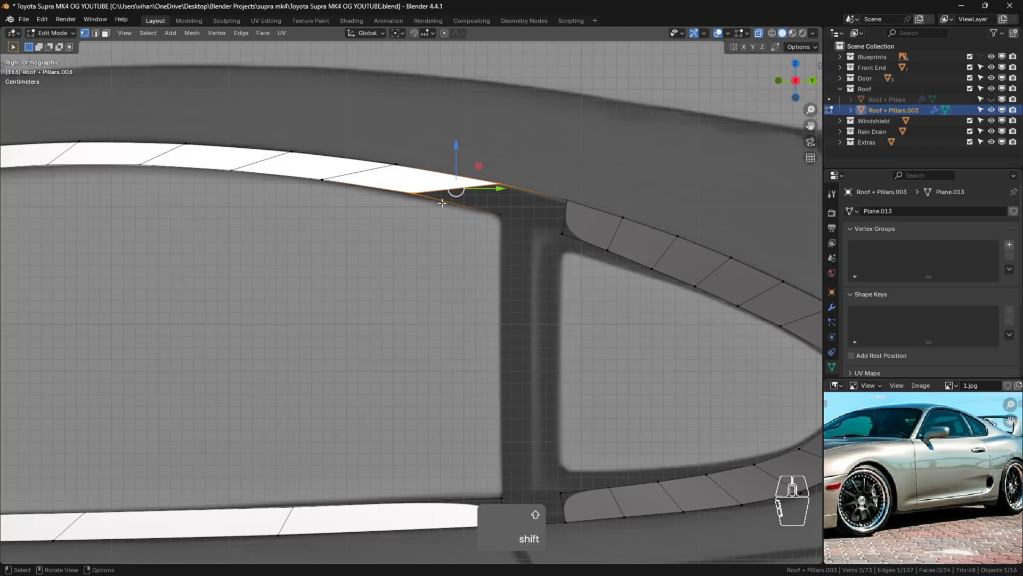
click(425, 195)
click(500, 195)
click(474, 257)
Undo all the faces filled around the door window, keeping only the quarter window's strip.
key(ctrl+z)
key(ctrl+z)
key(ctrl+z)
key(ctrl+z)
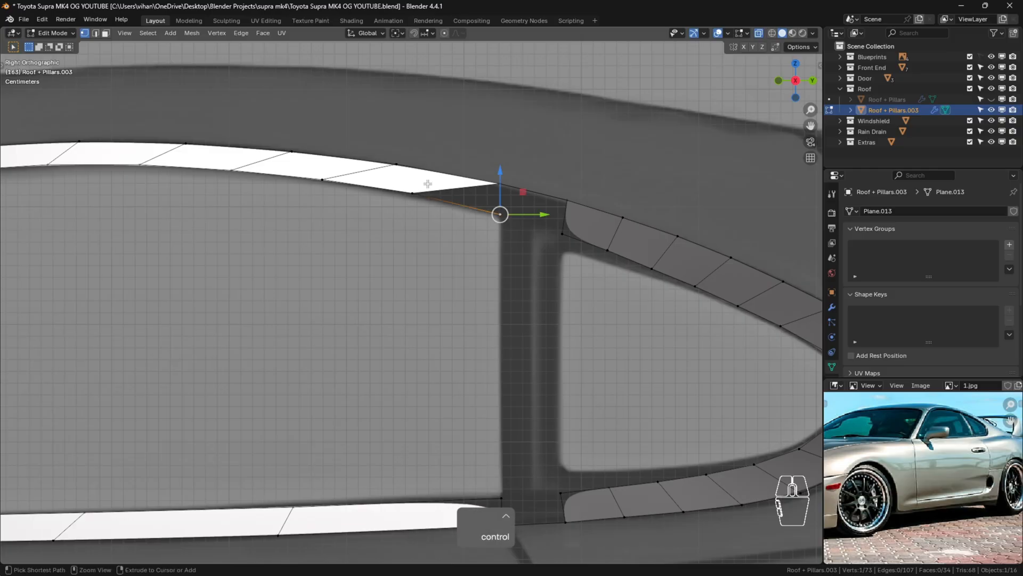
scroll(434, 277, down, 6)
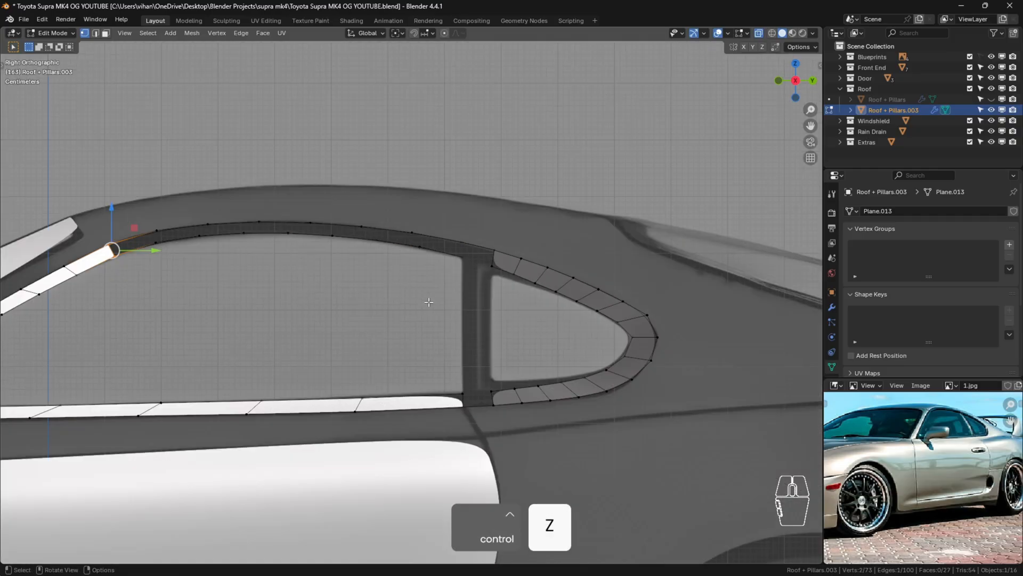
key(ctrl+z)
key(ctrl+z)
key(ctrl+z)
key(ctrl+z)
key(ctrl+z)
key(ctrl+z)
key(ctrl+z)
key(ctrl+z)
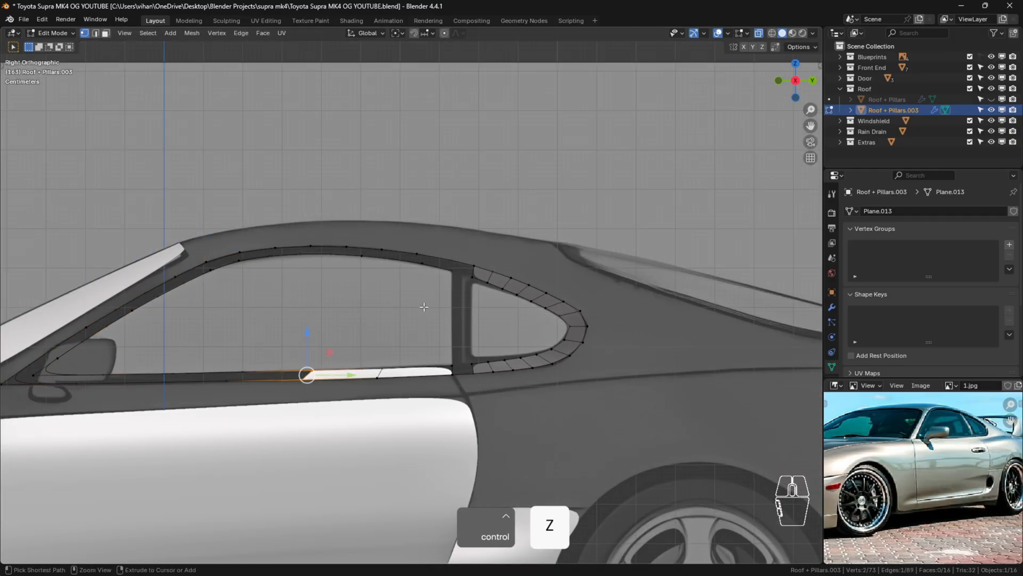
Insert one vertex in the outer outline's upper edge just ahead of the door window's rear corner and select the vertex above that corner.
scroll(427, 256, up, 2)
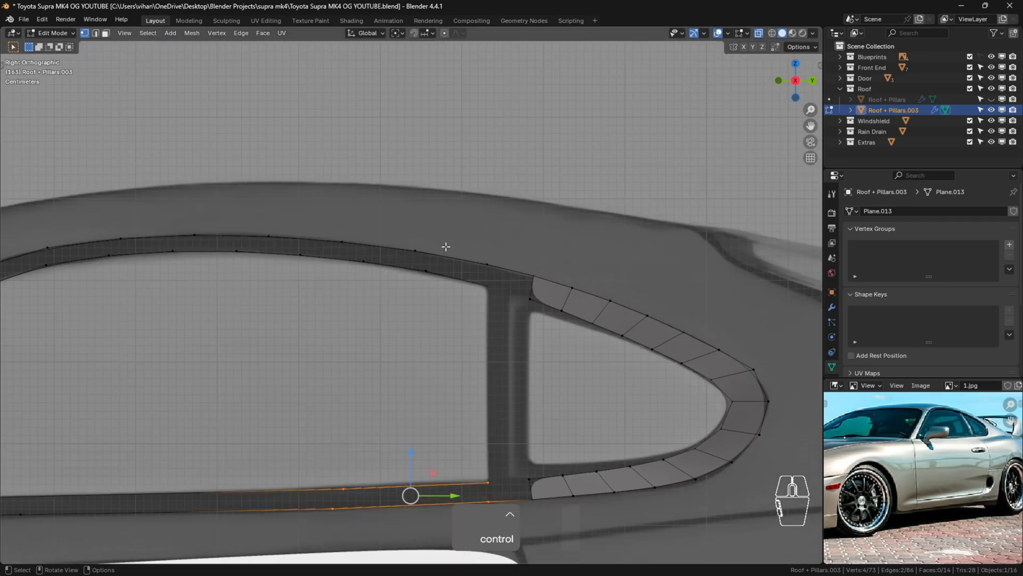
key(ctrl+r)
click(455, 244)
right_click(455, 244)
click(487, 261)
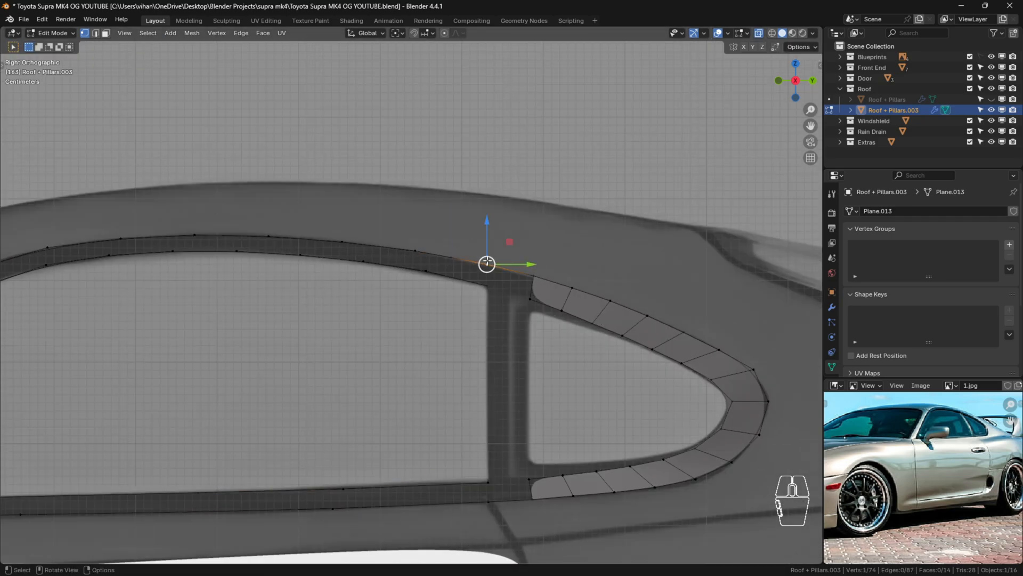
scroll(517, 439, down, 6)
scroll(126, 397, up, 2)
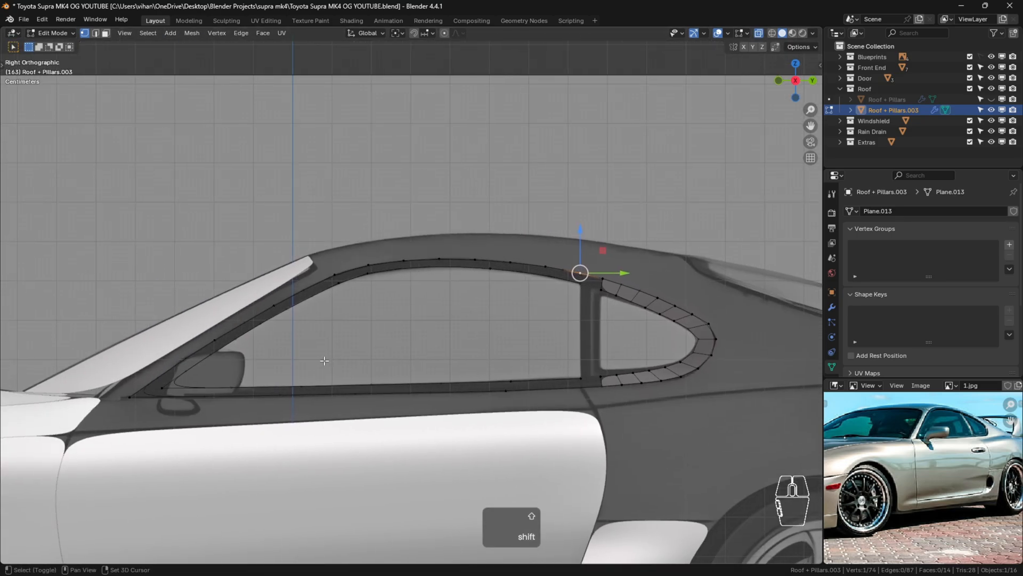
Select the outer outline along the door window's upper edge down to the front tip and space its vertices evenly with LoopTools Space.
ctrl+click(126, 397)
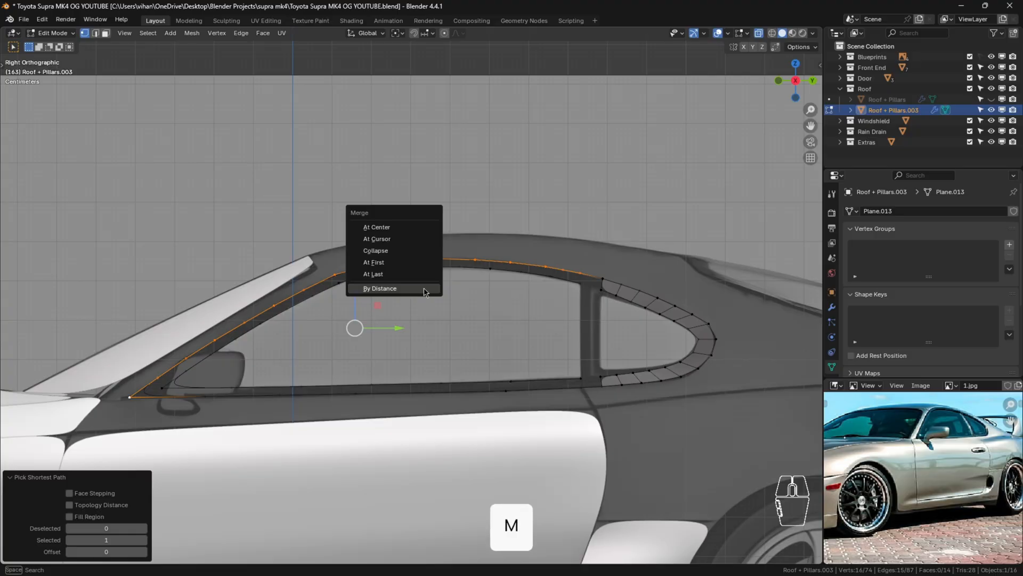
key(Escape)
key(n)
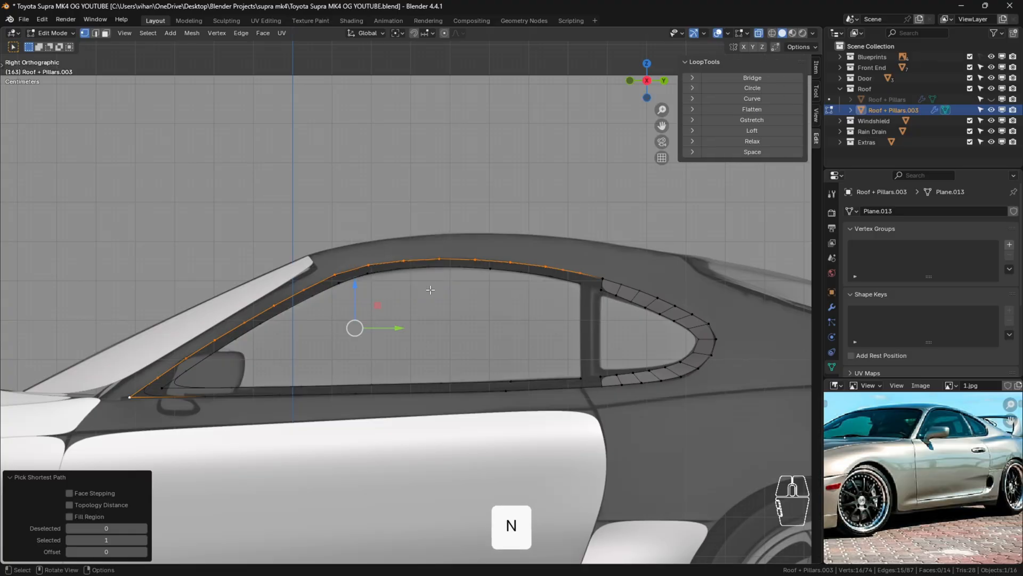
click(779, 153)
Fill faces between the inner and outer outlines from the pillar forward along the door window's upper edge.
scroll(588, 239, up, 3)
drag(508, 271, 583, 316)
key(f)
key(f)
key(f)
key(f)
key(f)
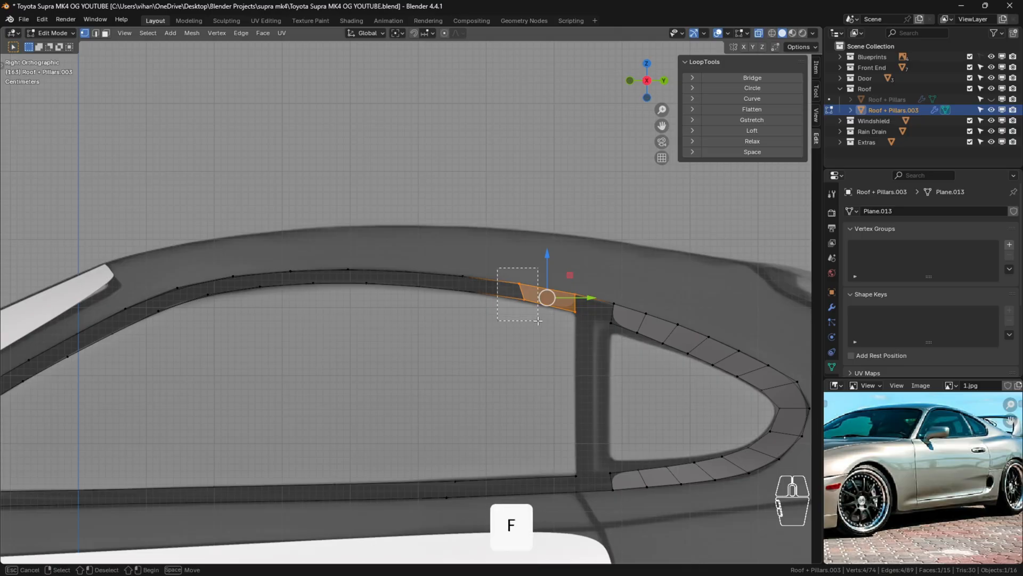
key(f)
key(f)
key(f)
key(f)
key(f)
key(f)
key(f)
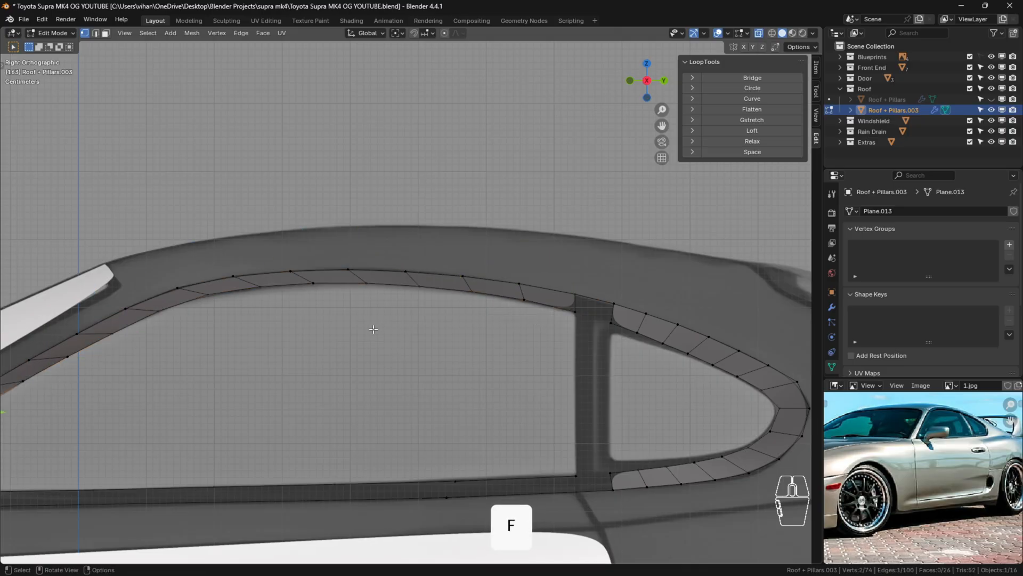
Continue filling faces around the door window's front tip and back along its lower edge to the pillar.
scroll(373, 329, down, 5)
key(f)
key(f)
key(f)
key(f)
key(f)
key(f)
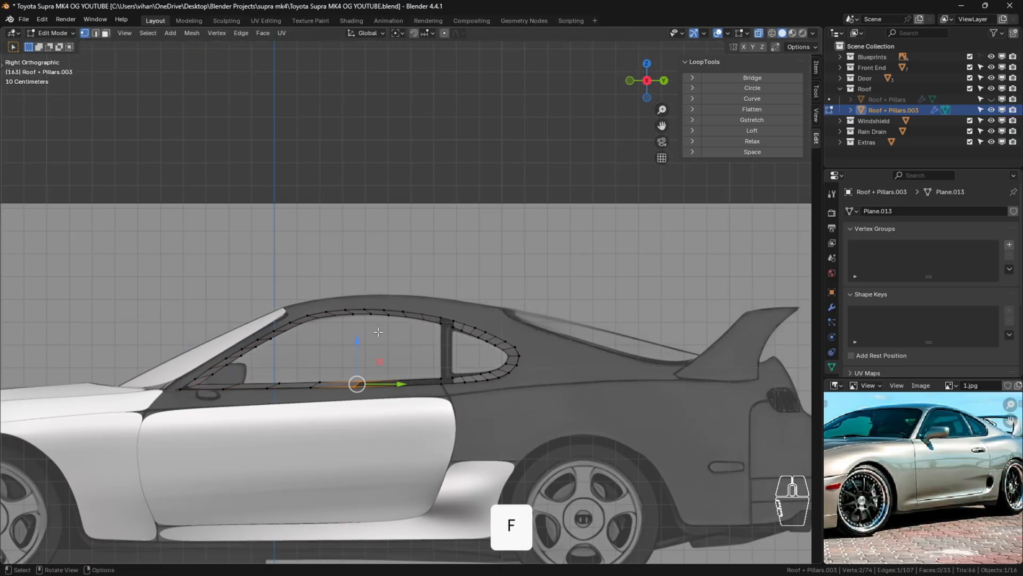
scroll(406, 365, up, 3)
click(476, 388)
click(520, 448)
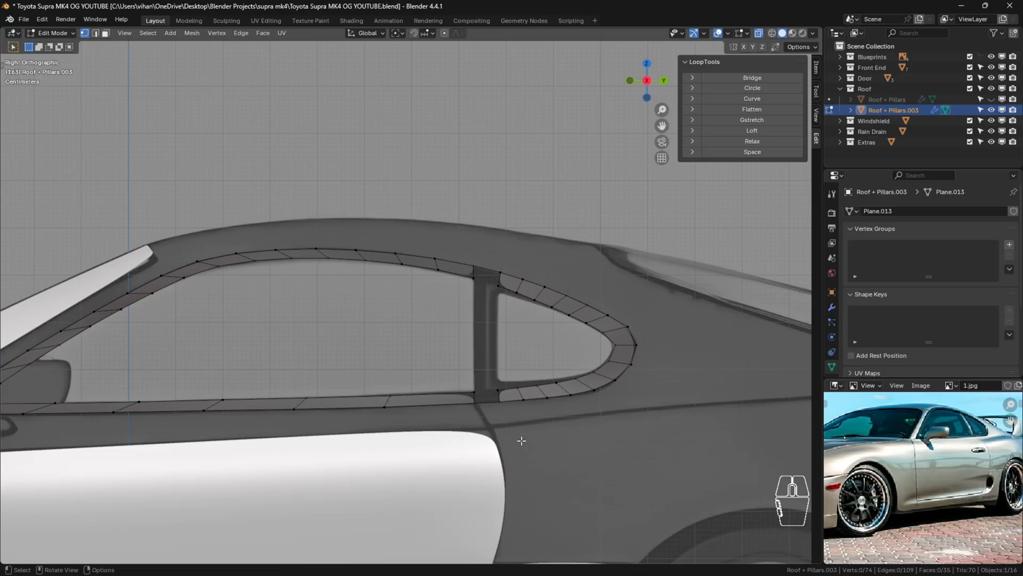
Recalculate the normals of the whole window frame mesh to the outside and clear the selection.
scroll(475, 339, up, 1)
scroll(554, 357, down, 2)
key(a)
key(shift+n)
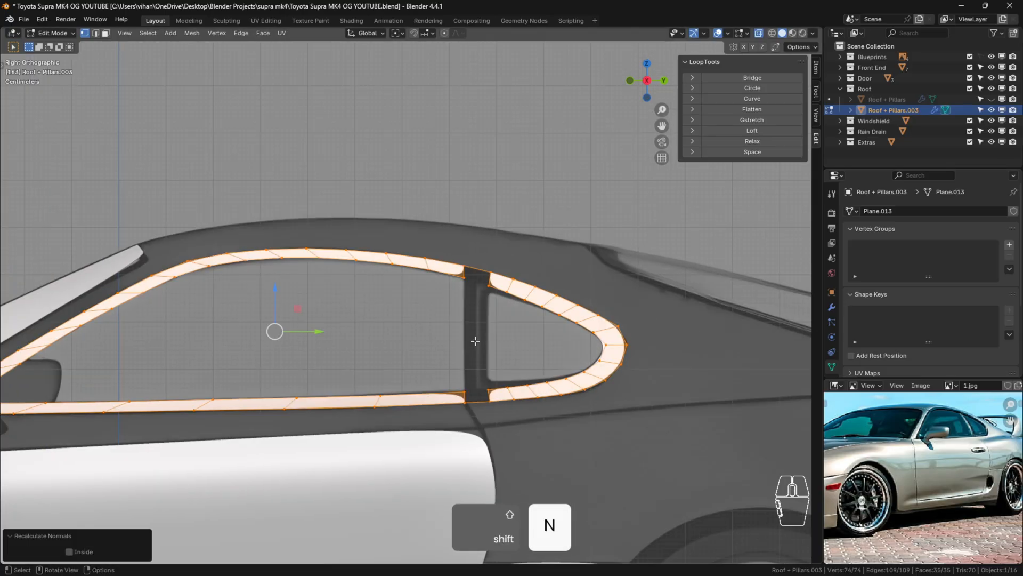
scroll(479, 341, up, 1)
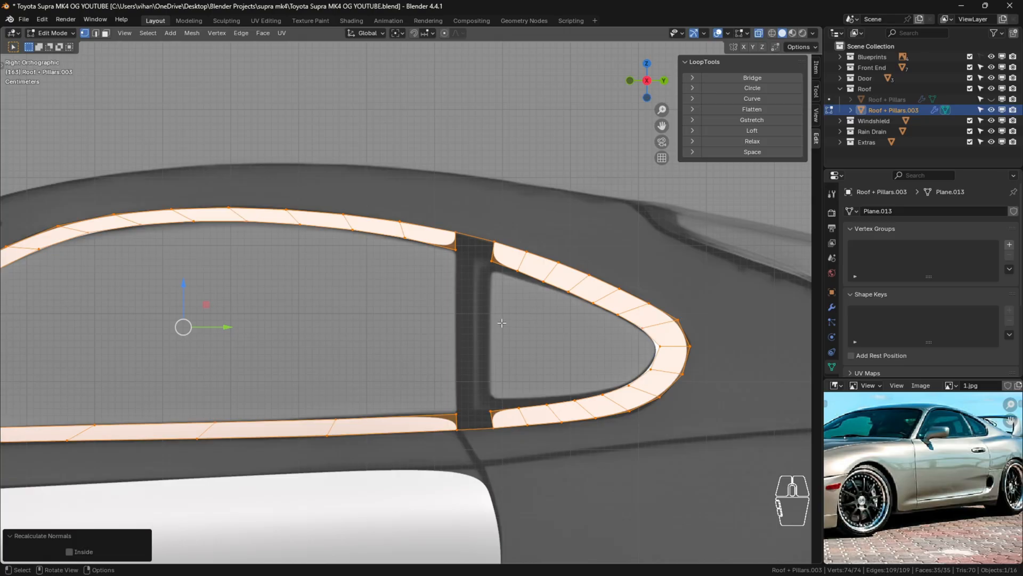
key(n)
click(558, 288)
Connect the upper and lower inner vertices with vertical edges along the pillar's door window side and quarter window side.
scroll(549, 292, up, 2)
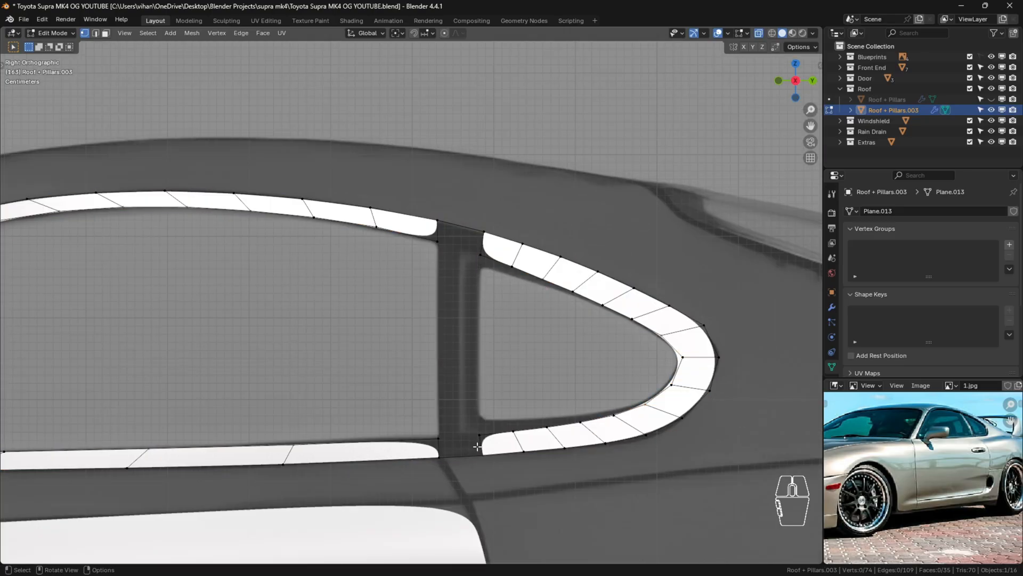
shift+click(441, 437)
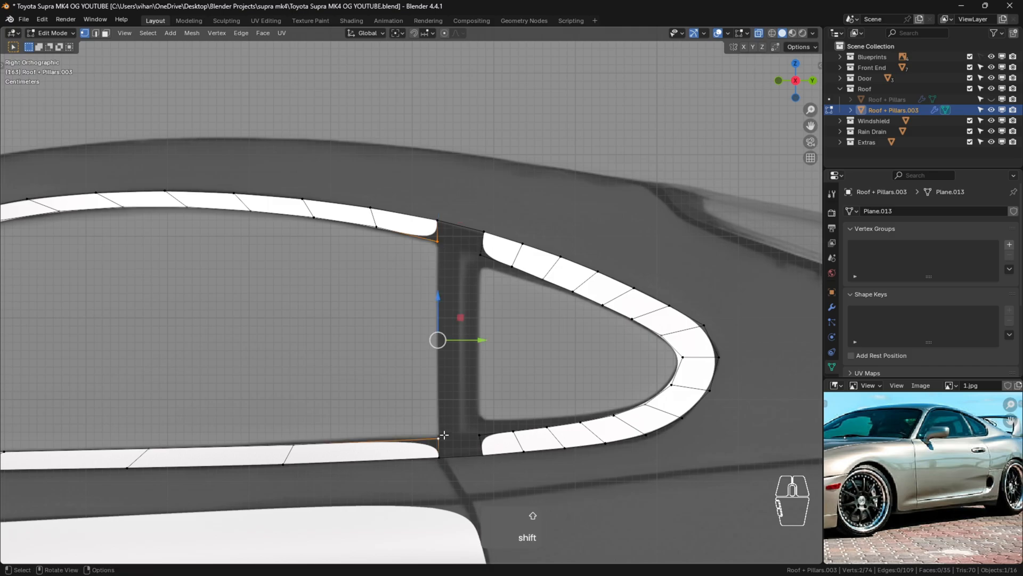
key(f)
click(480, 255)
shift+click(479, 435)
key(f)
Fill the pillar between the two windows with three faces: its upper junction, the long middle section and its lower junction.
drag(430, 205, 488, 282)
key(f)
click(437, 242)
shift+click(480, 255)
shift+click(479, 433)
shift+click(438, 439)
key(f)
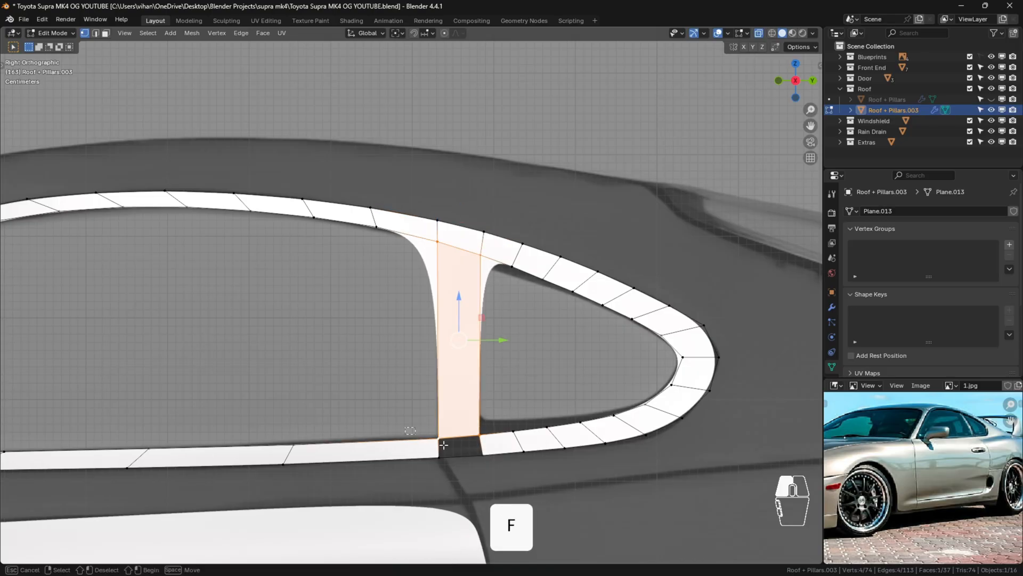
drag(494, 432, 405, 479)
key(f)
click(571, 482)
Examine the filled window frame and the rounded corners at the pillar from the side and in perspective.
scroll(574, 412, down, 2)
scroll(575, 413, up, 3)
scroll(565, 403, up, 2)
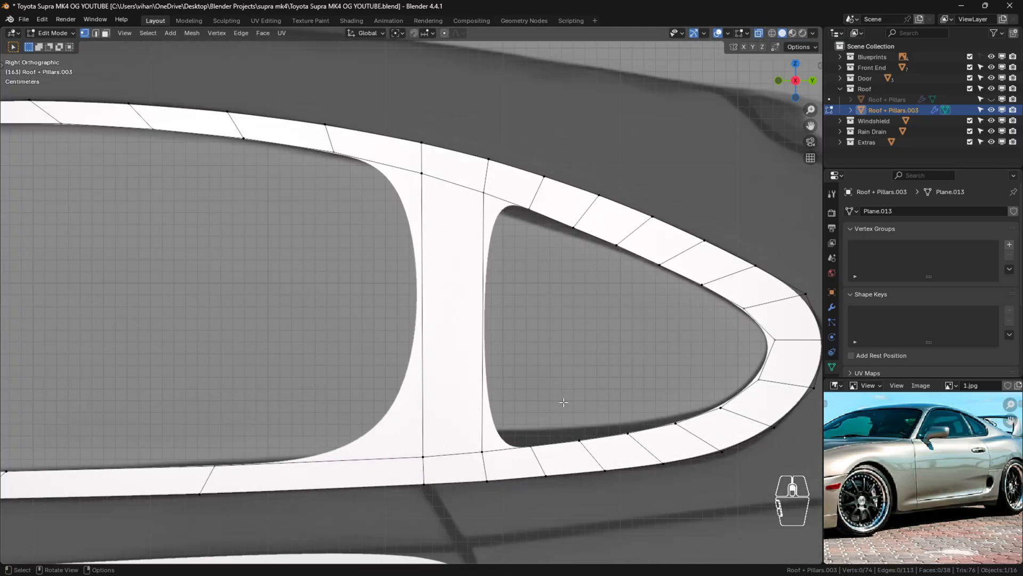
scroll(559, 401, down, 6)
scroll(551, 397, down, 1)
shift+middle_drag(440, 427, 369, 352)
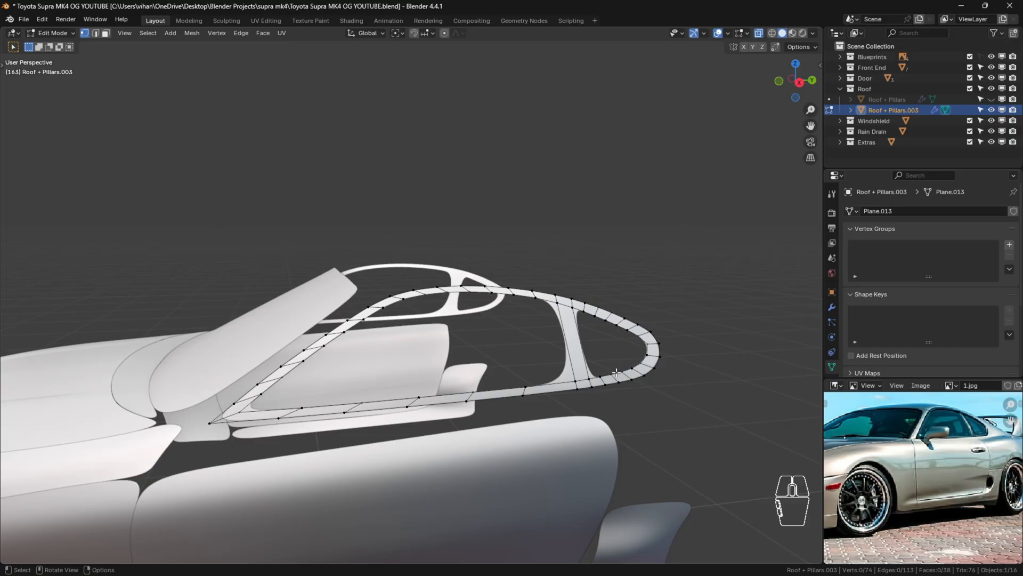
key(KP_3)
scroll(411, 269, up, 6)
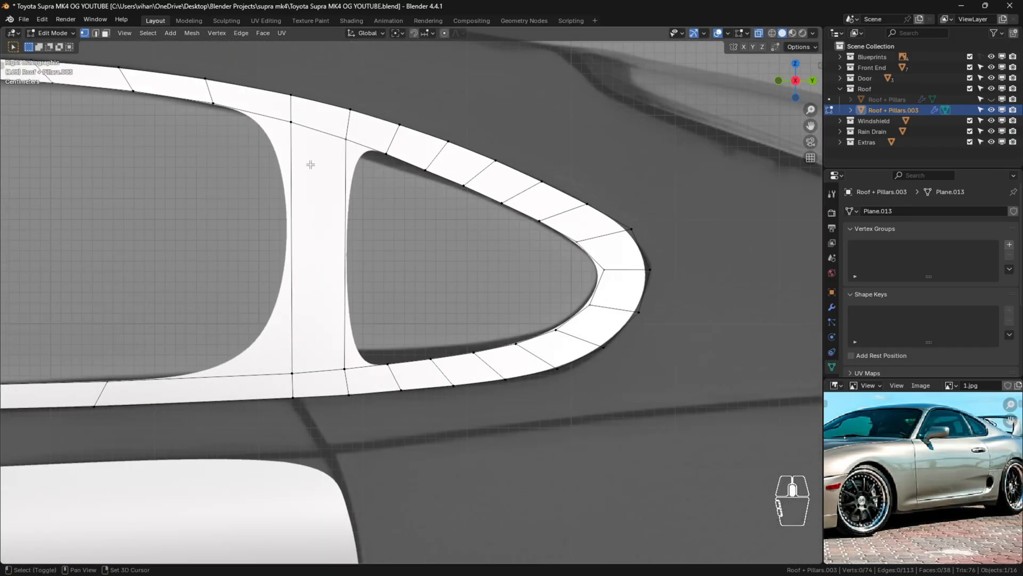
Add an edge cut across the lower strip ahead of the pillar and slide it close to the pillar at a factor of about 0.95.
shift+middle_drag(308, 161, 338, 165)
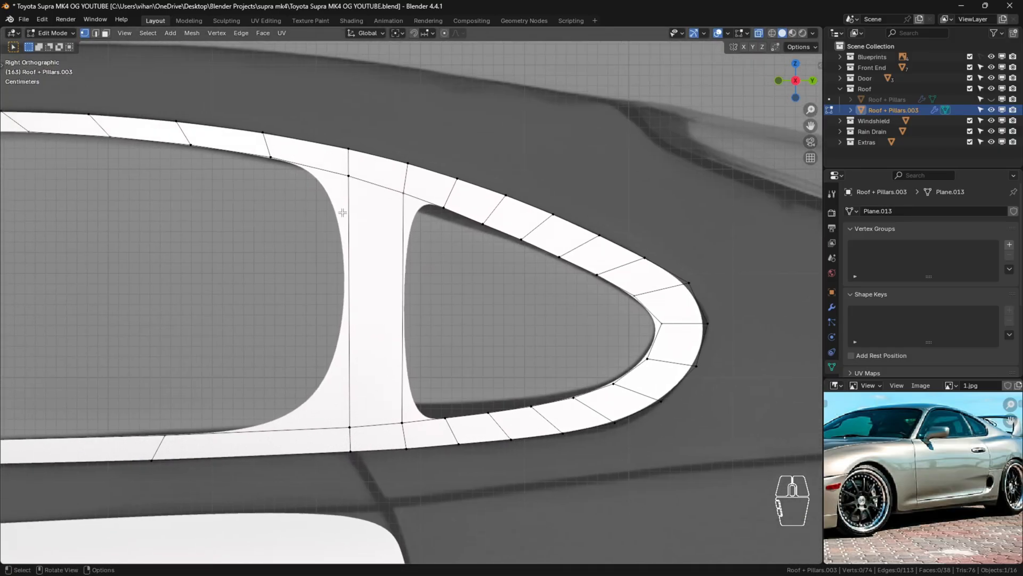
key(ctrl)
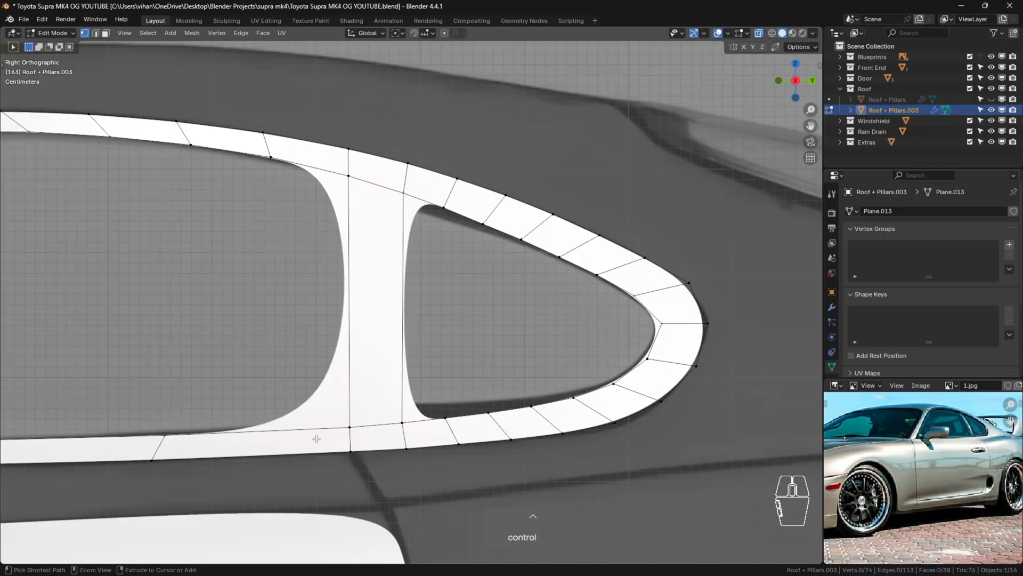
key(ctrl+r)
click(314, 441)
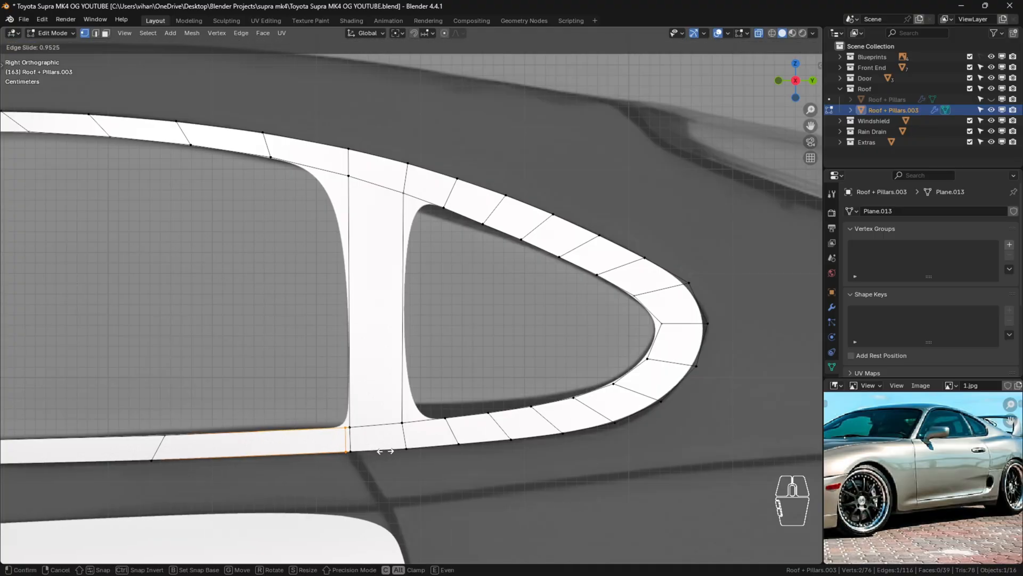
click(385, 451)
scroll(338, 160, up, 3)
key(ctrl+r)
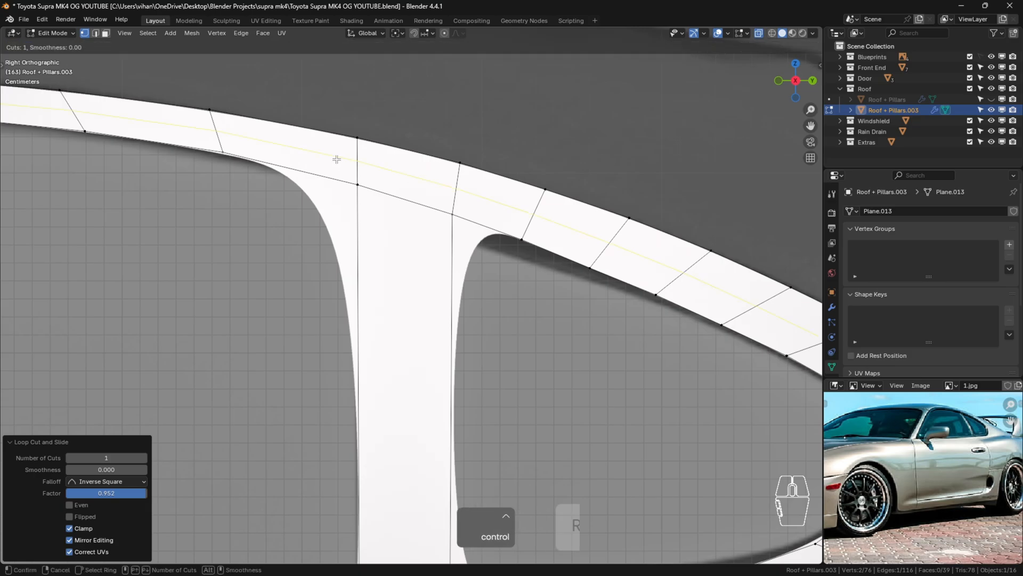
click(336, 159)
right_click(336, 159)
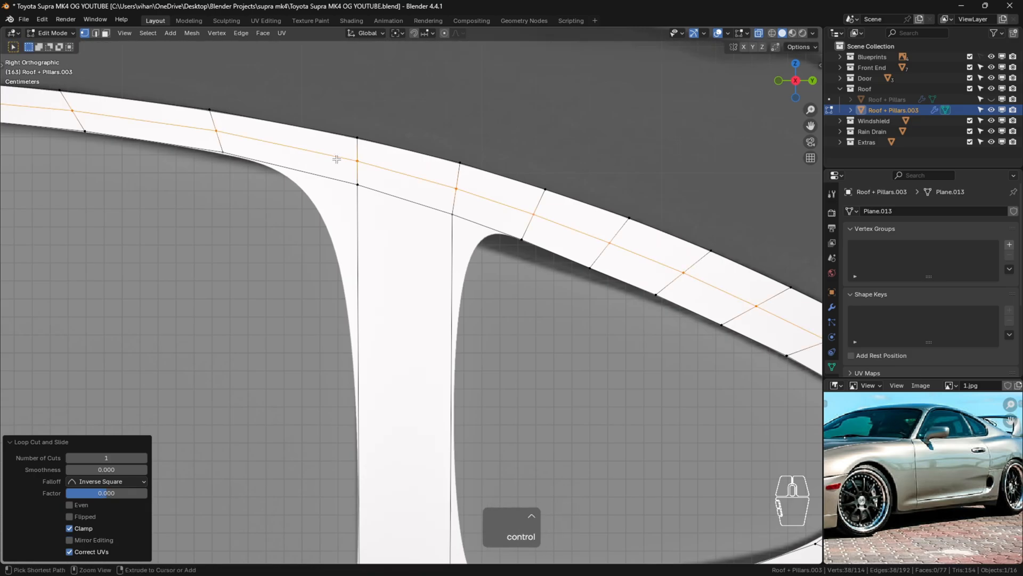
key(ctrl+z)
Add edge cuts across the upper strip on both sides of the pillar, slid toward it at 0.918 in front and 0.863 behind.
key(ctrl+r)
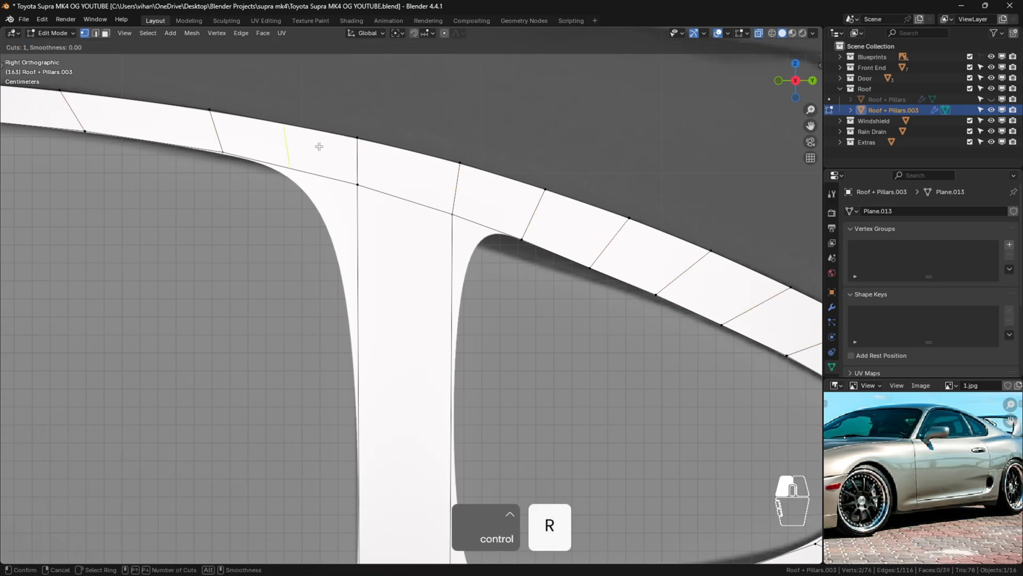
click(319, 146)
click(386, 159)
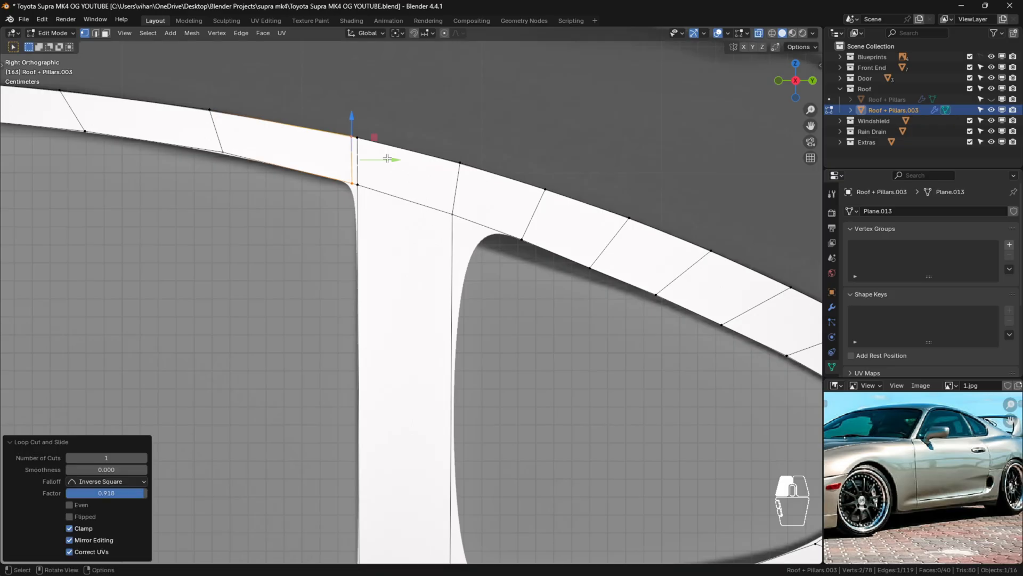
key(ctrl+r)
click(491, 194)
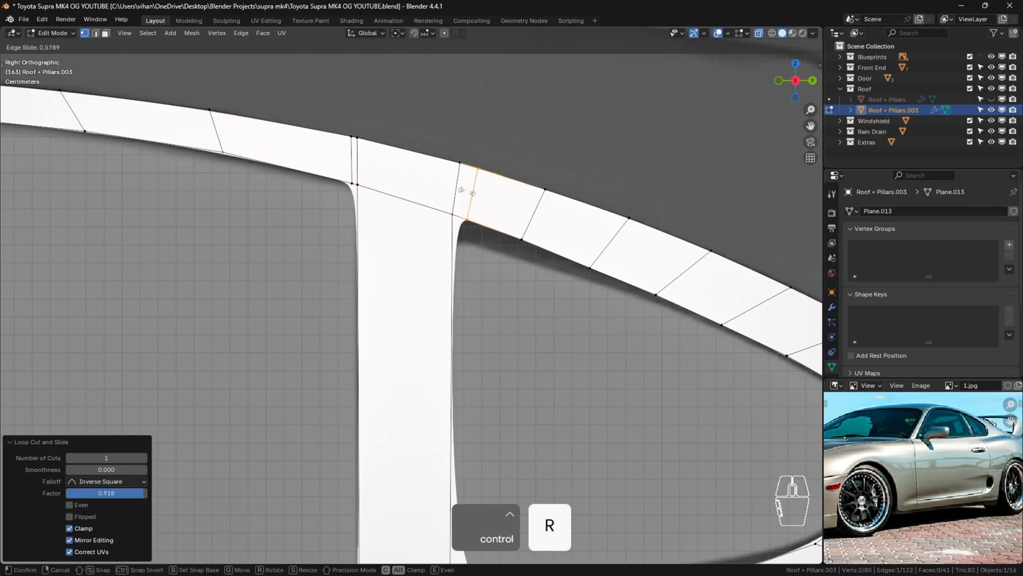
click(454, 192)
Add an edge cut across the lower strip just behind the pillar, slid toward it at a factor of 0.885.
scroll(466, 271, down, 2)
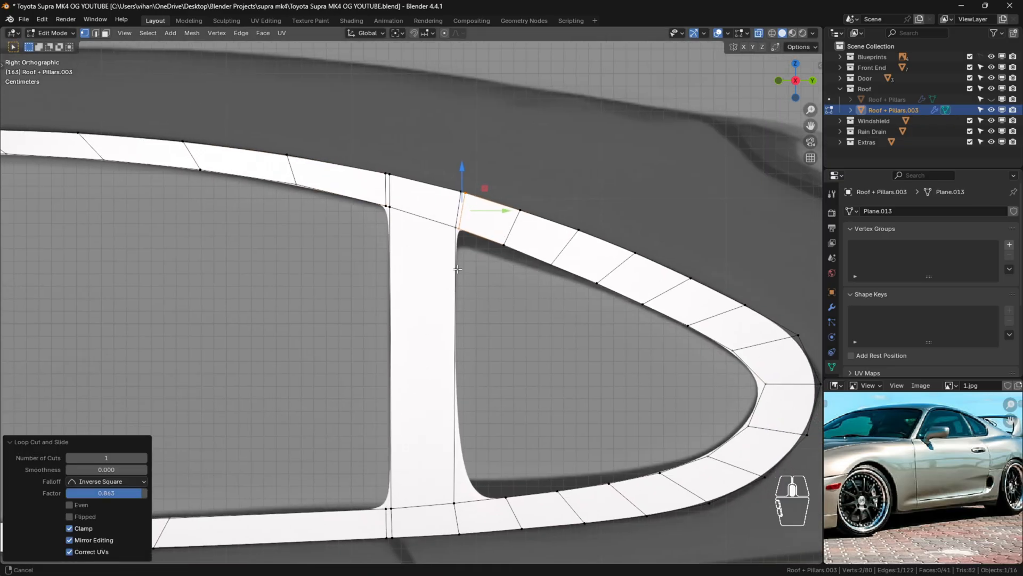
shift+middle_drag(466, 283, 421, 185)
scroll(421, 395, up, 1)
key(ctrl+r)
click(424, 446)
click(416, 450)
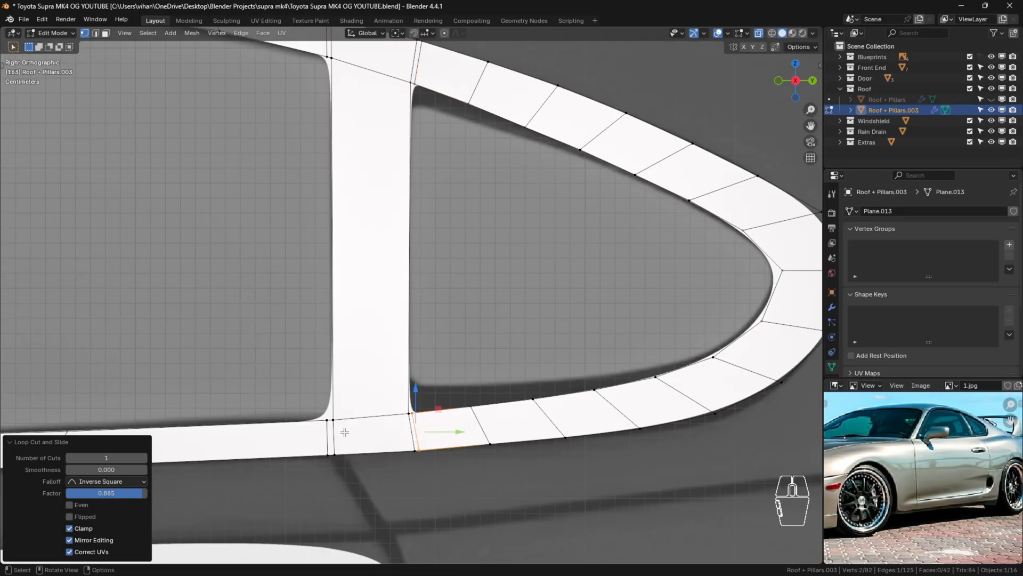
Add a second edge cut in the narrow face ahead of the pillar's base, midway between its two existing edges.
scroll(346, 433, up, 3)
key(ctrl+r)
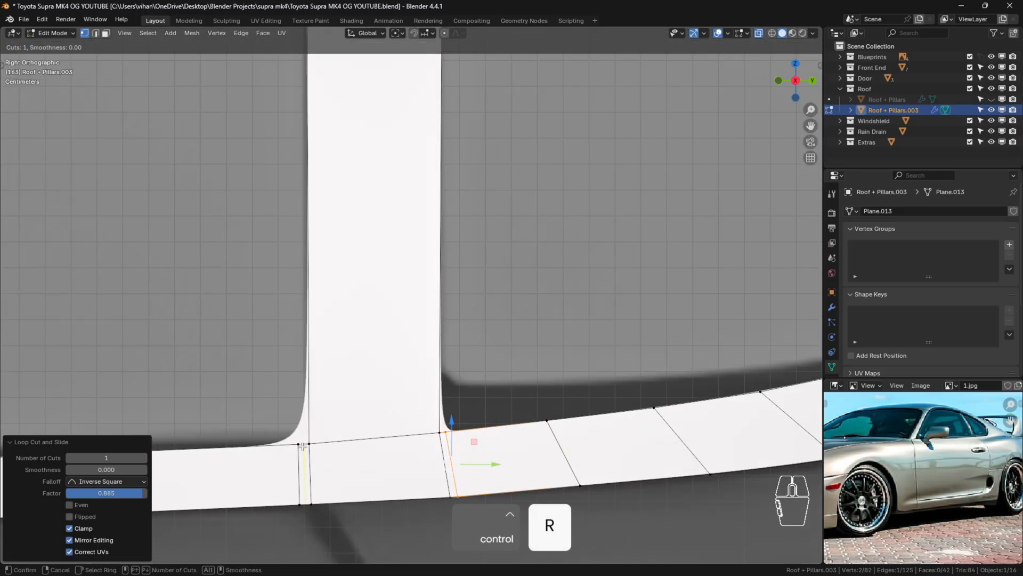
click(303, 447)
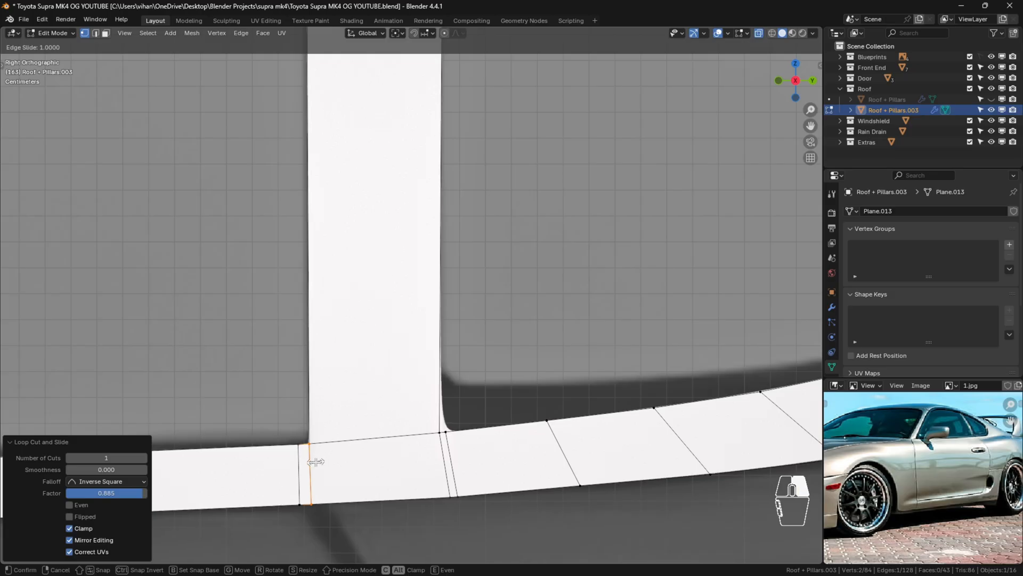
click(316, 461)
key(ctrl+r)
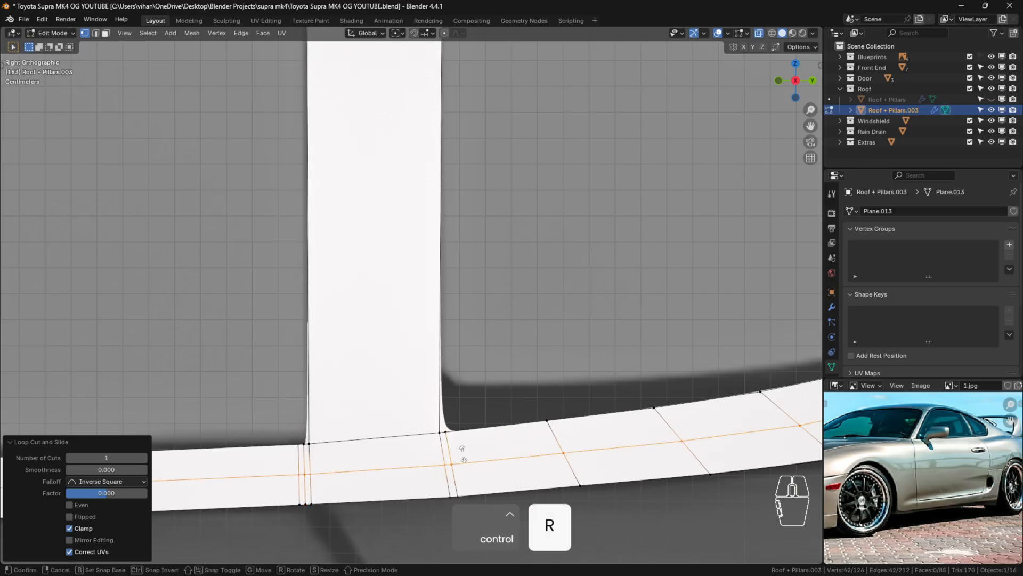
key(Escape)
key(ctrl+z)
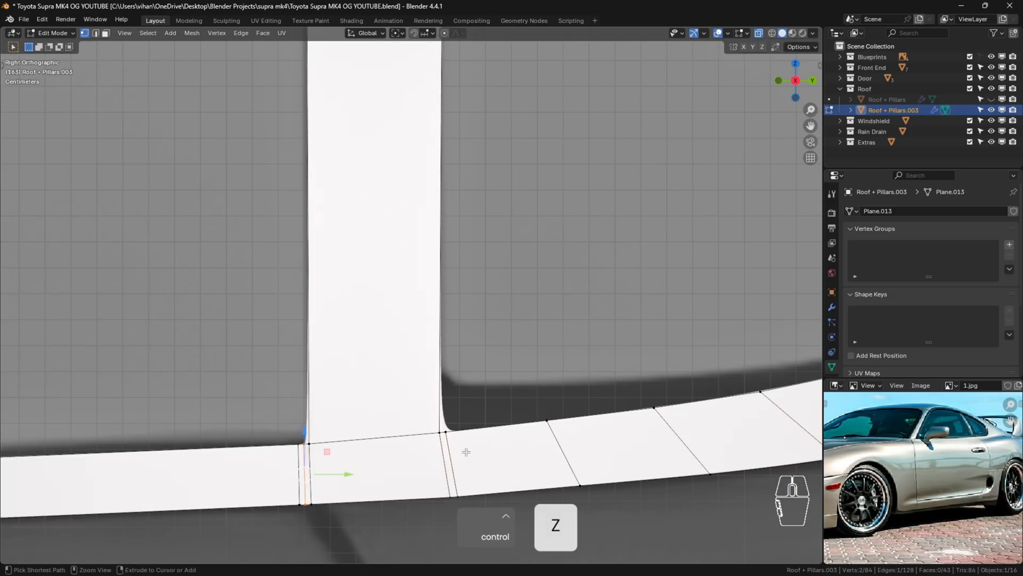
Add a second edge cut across the lower strip behind the pillar, slid beside the first at a factor of 0.863.
key(ctrl+r)
click(458, 456)
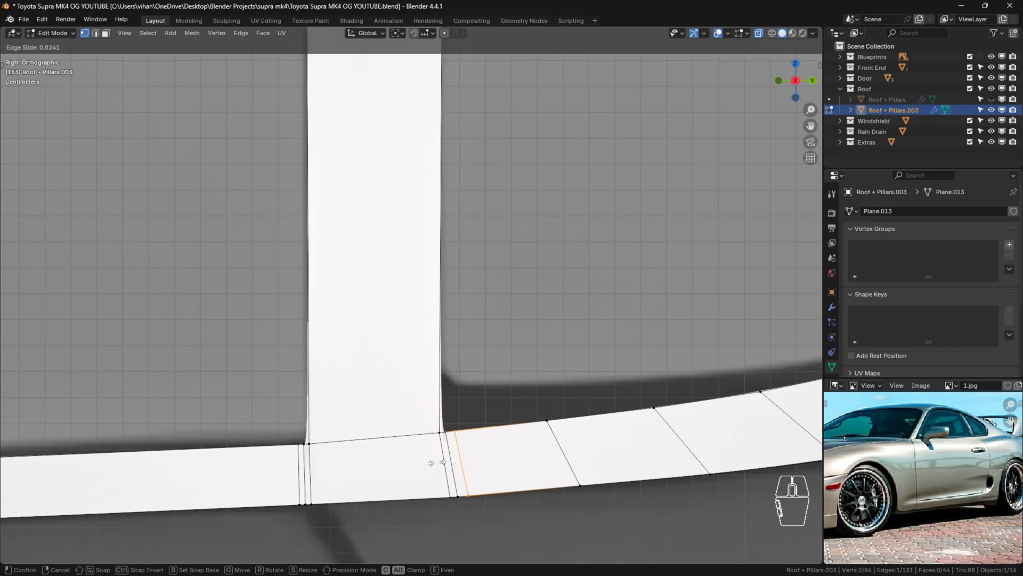
click(435, 463)
Add a second edge cut across the upper strip behind the pillar, slid beside the first at a factor of 0.857.
scroll(434, 465, down, 4)
shift+middle_drag(448, 408, 433, 465)
scroll(464, 221, up, 5)
key(ctrl+r)
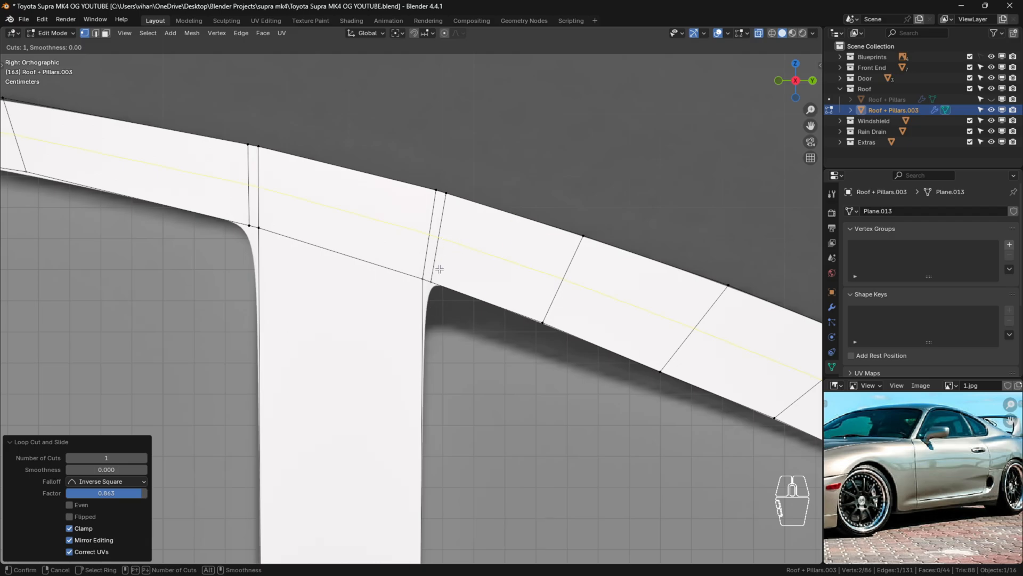
click(467, 273)
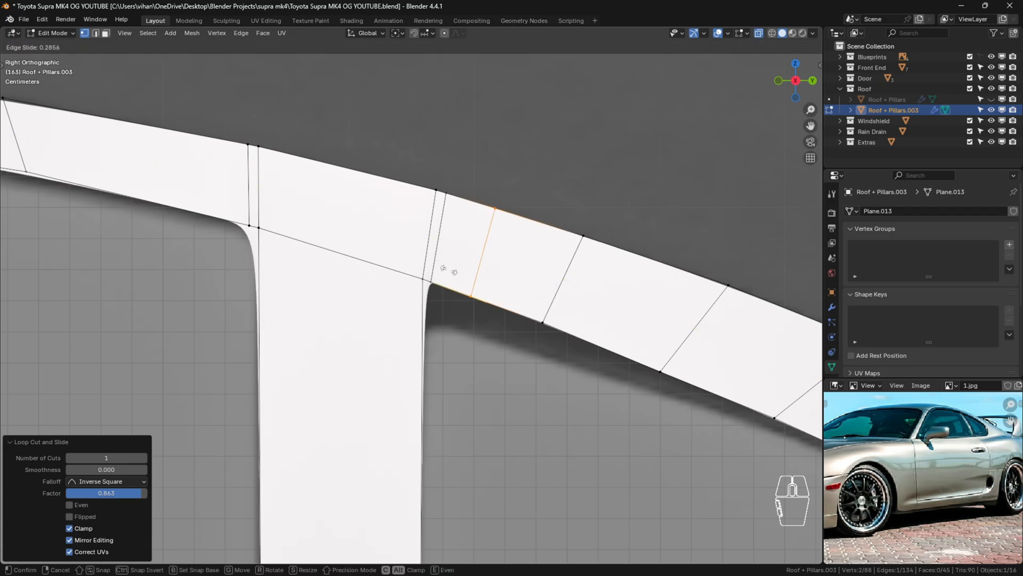
click(414, 272)
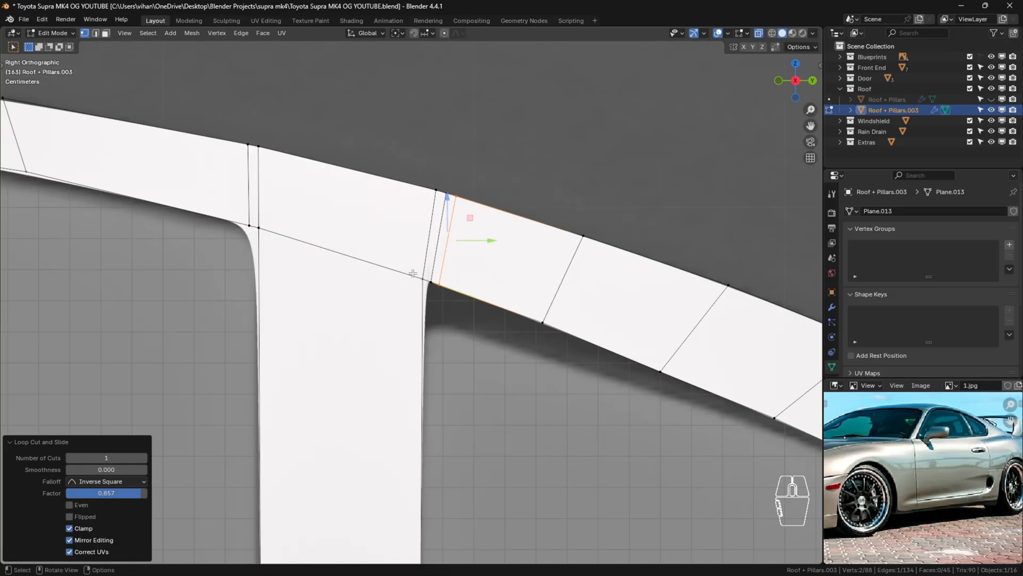
Add a second edge cut across the upper strip ahead of the pillar, slid beside the first at a factor of 0.924.
key(ctrl+r)
click(203, 161)
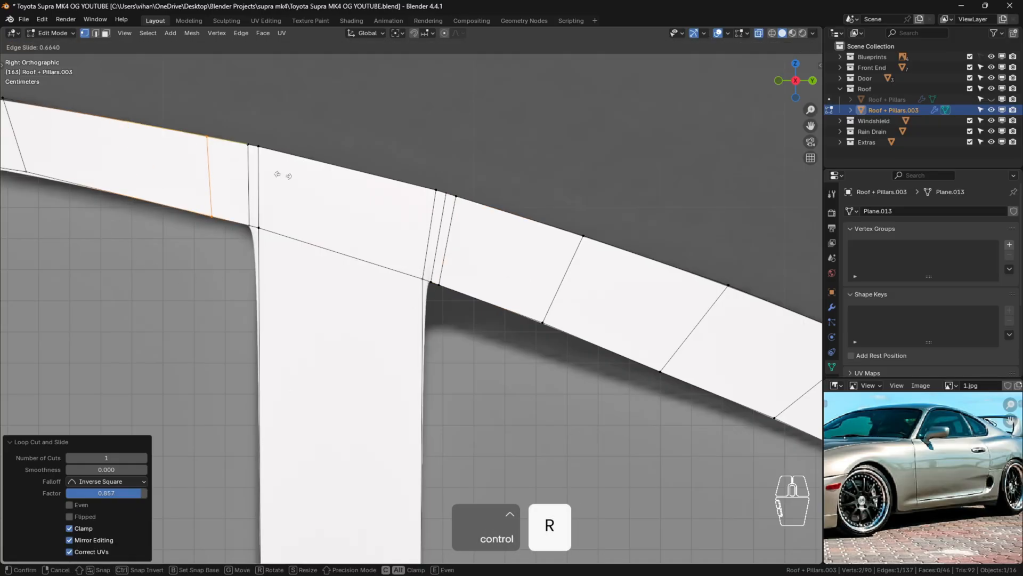
click(312, 195)
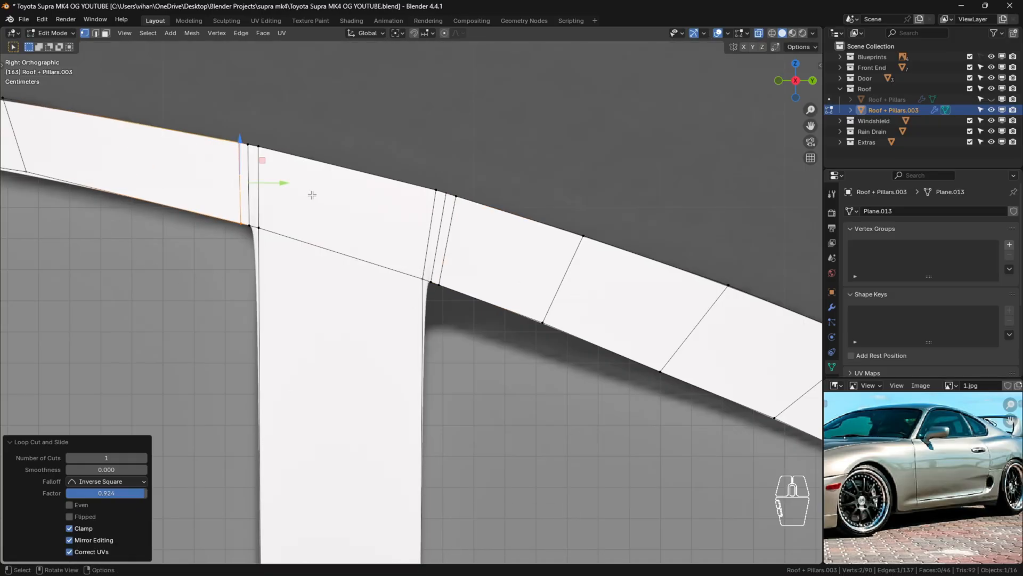
scroll(455, 277, down, 2)
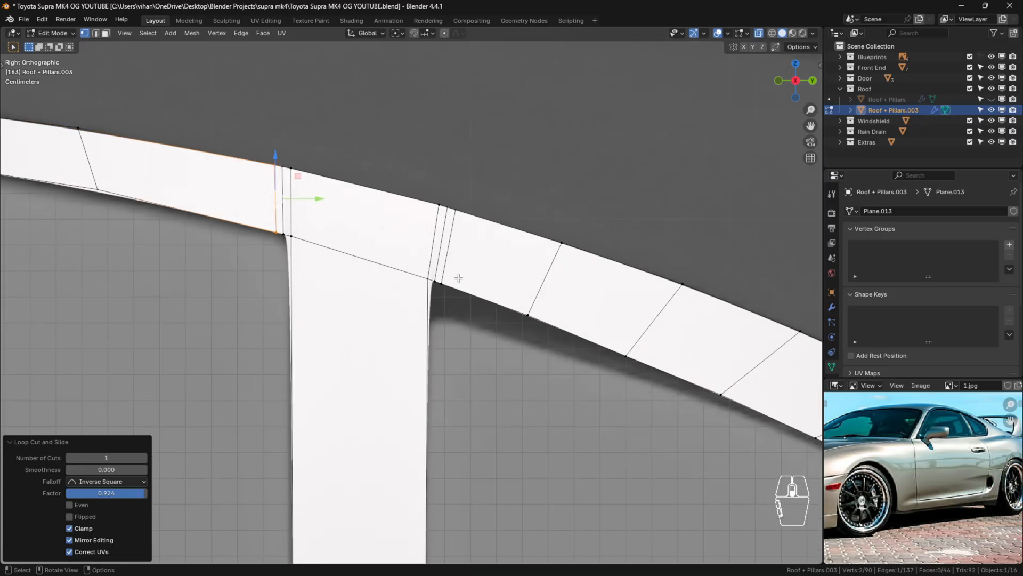
Add two evenly spaced lengthwise edge cuts through the pillar, left unslid at a factor of 0.
key(ctrl+r)
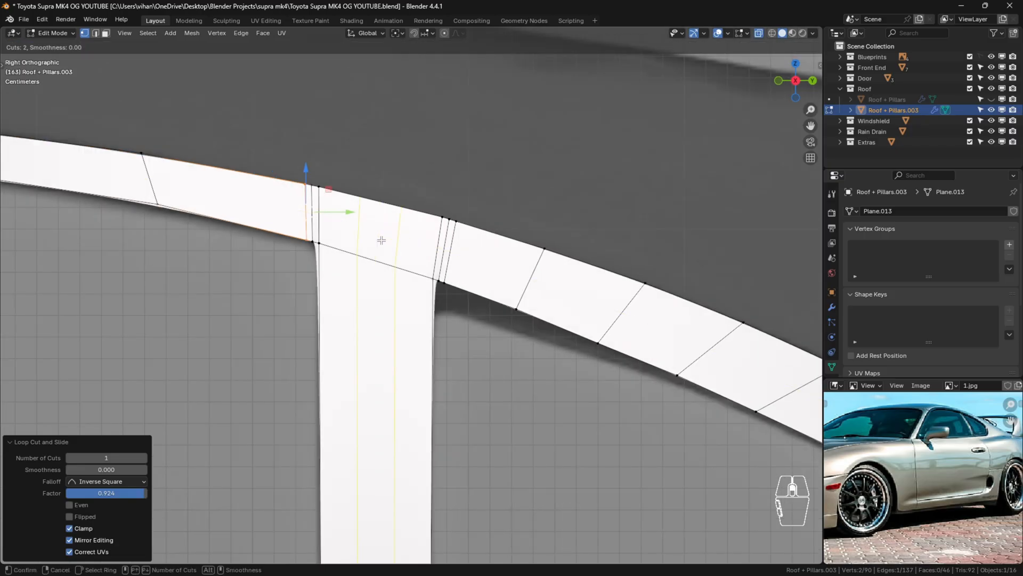
click(381, 241)
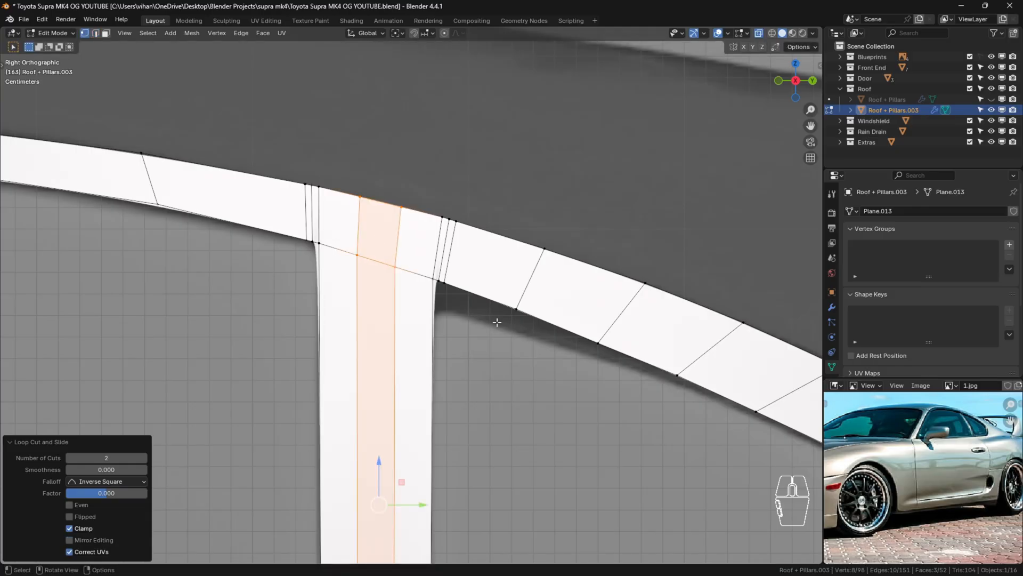
right_click(496, 322)
Add a single edge loop along the middle of the frame strip, running all the way around both windows.
scroll(515, 352, down, 2)
scroll(523, 362, down, 4)
shift+middle_drag(536, 397, 502, 322)
scroll(498, 293, up, 3)
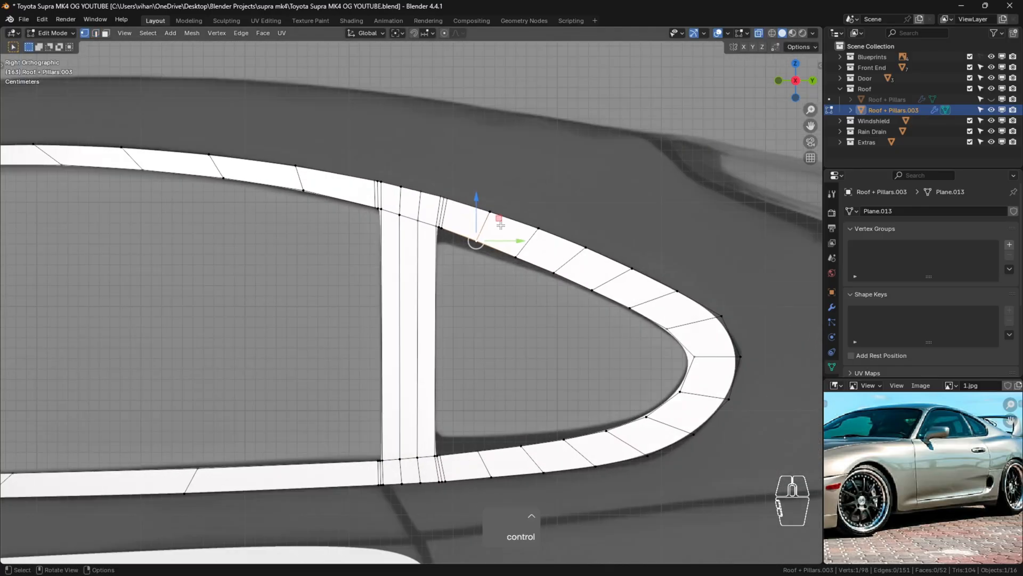
key(ctrl+r)
click(523, 242)
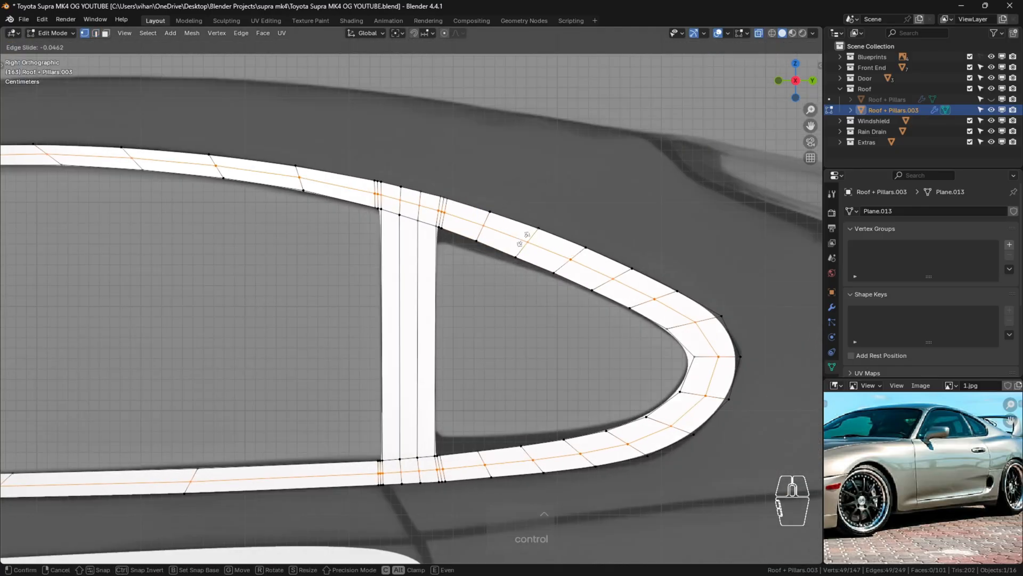
right_click(524, 239)
click(739, 289)
Leave mesh editing and unhide the Roof + Pillars object.
scroll(697, 302, down, 7)
scroll(618, 340, up, 1)
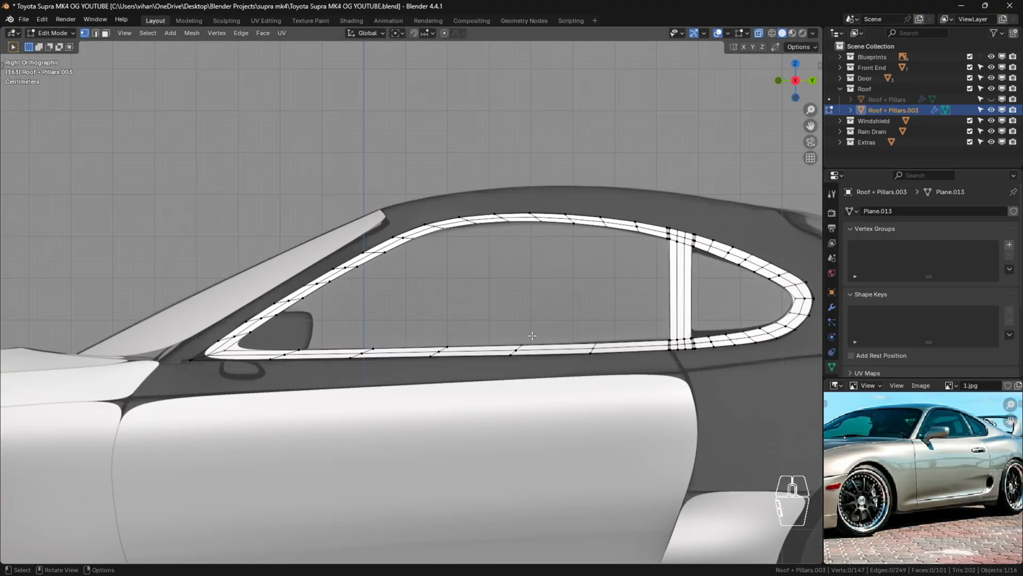
key(Tab)
scroll(602, 347, down, 4)
middle_drag(560, 330, 471, 344)
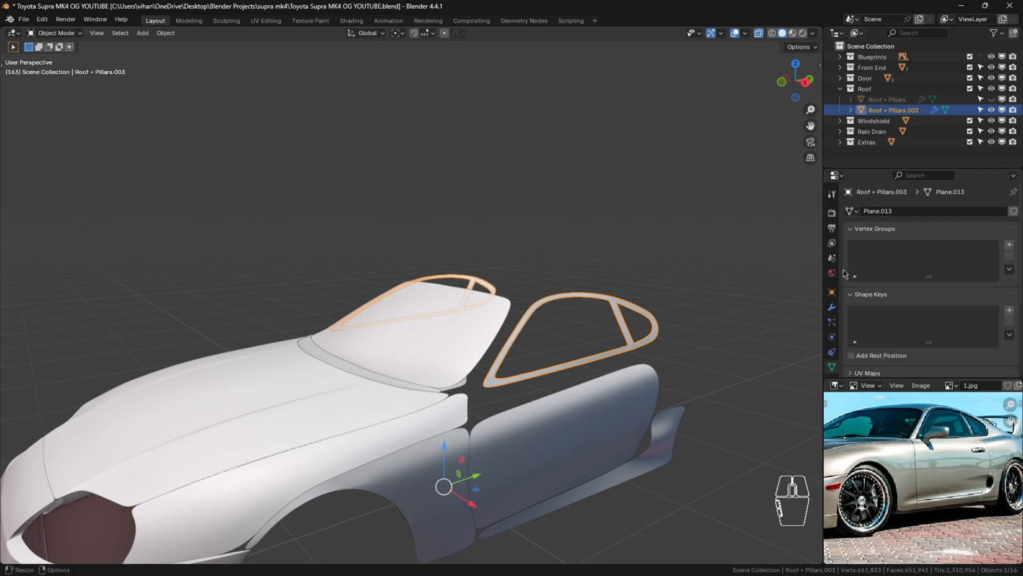
click(990, 99)
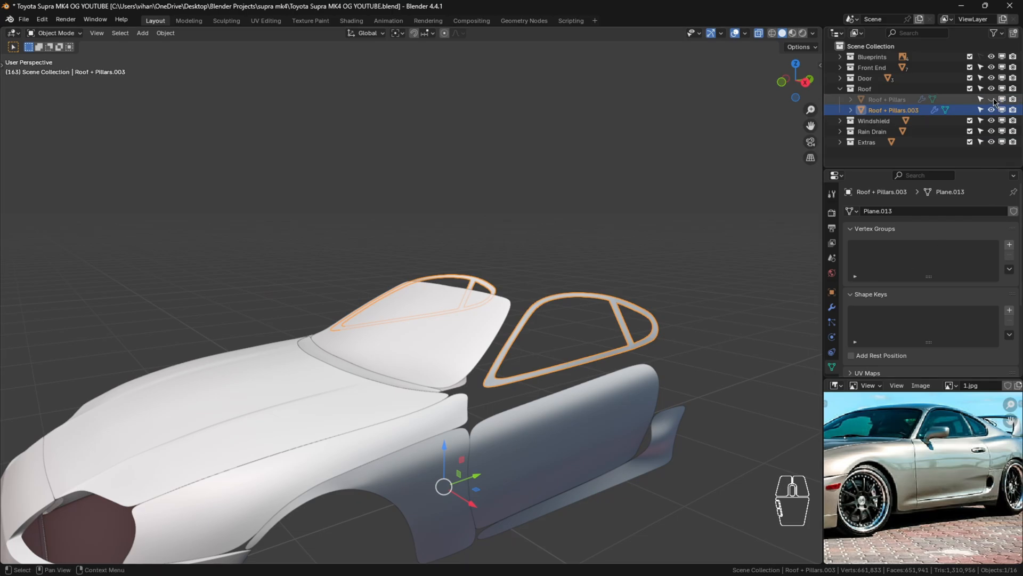
Move the window frame object into a new collection named "Windows".
key(m)
click(915, 110)
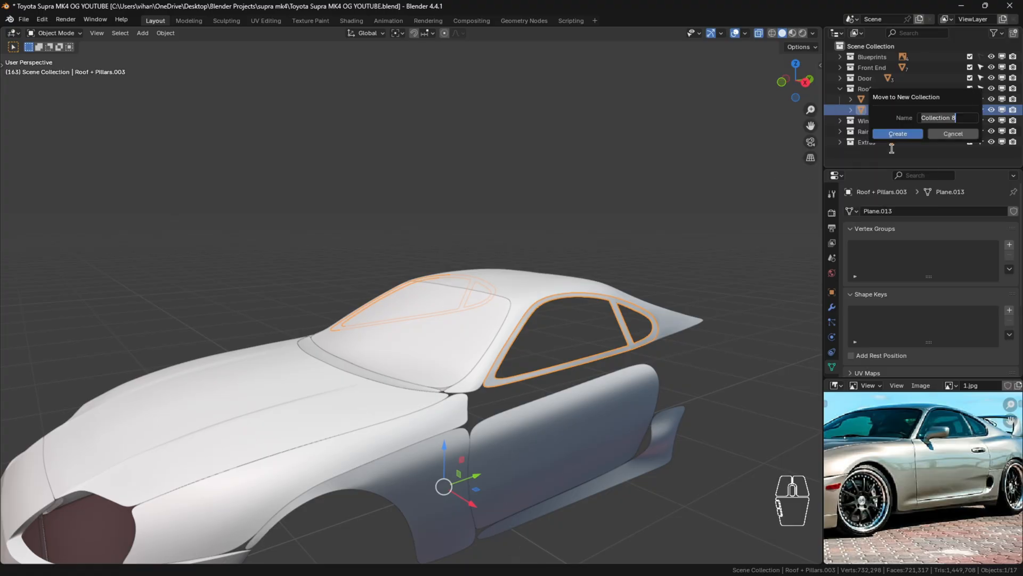
text(Windows)
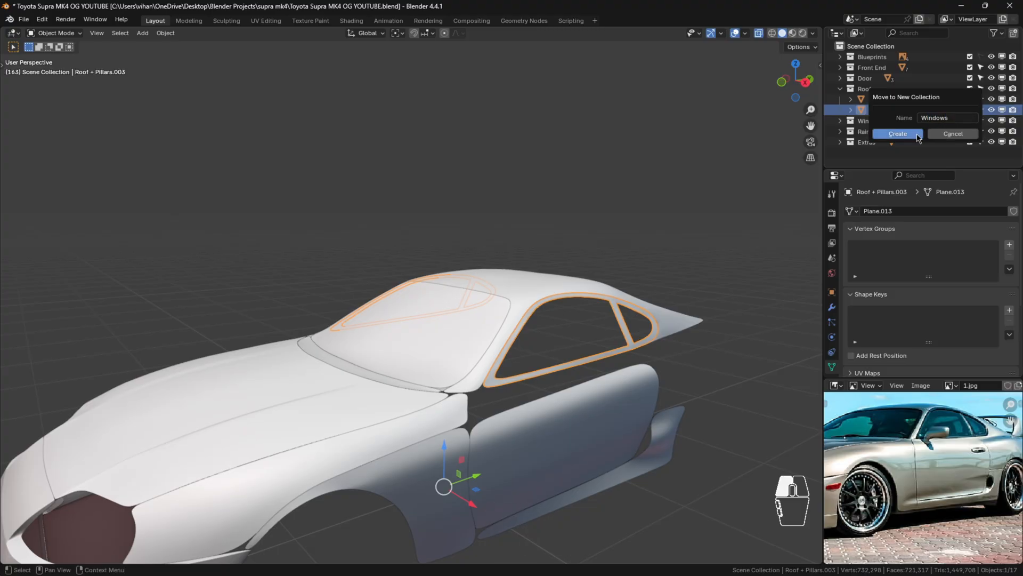
click(898, 133)
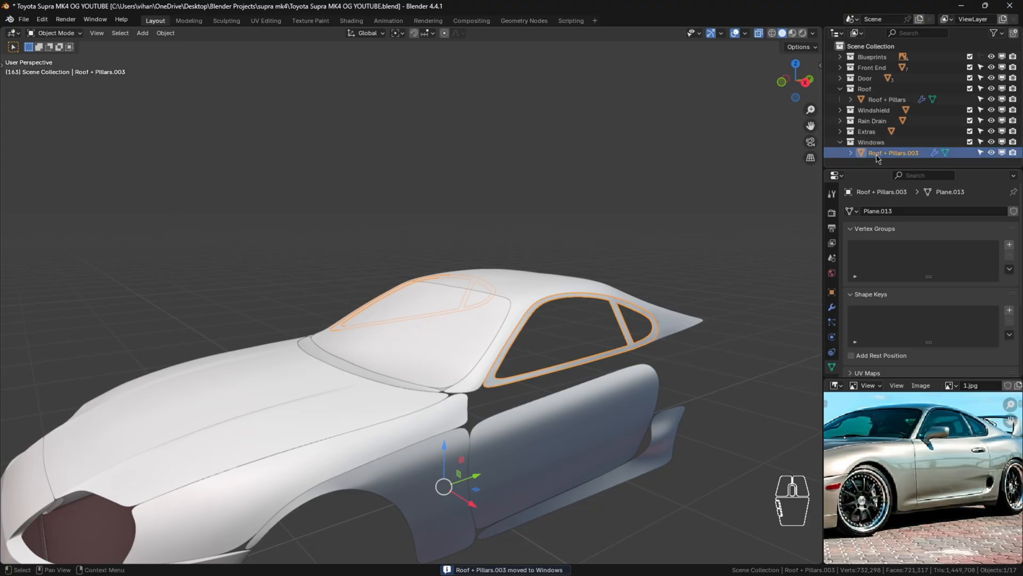
Rename the window frame object as "Side- Window Housing".
key(F2)
key(BackSpace)
text(Side - Window Housing)
key(Return)
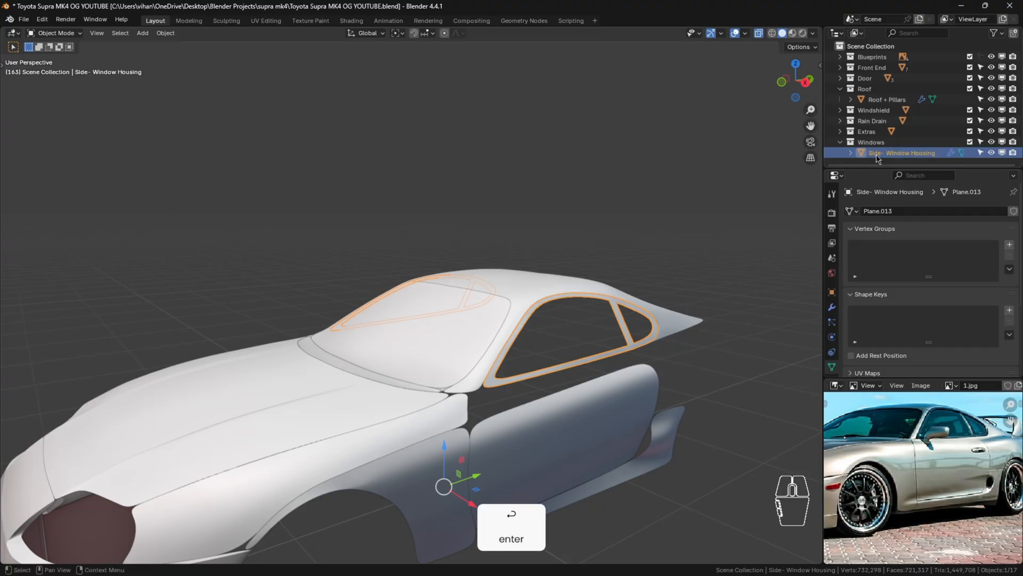
Unhide the Door- Window Adjacent panel and collapse the Door and Roof collections.
shift+middle_drag(728, 279, 528, 319)
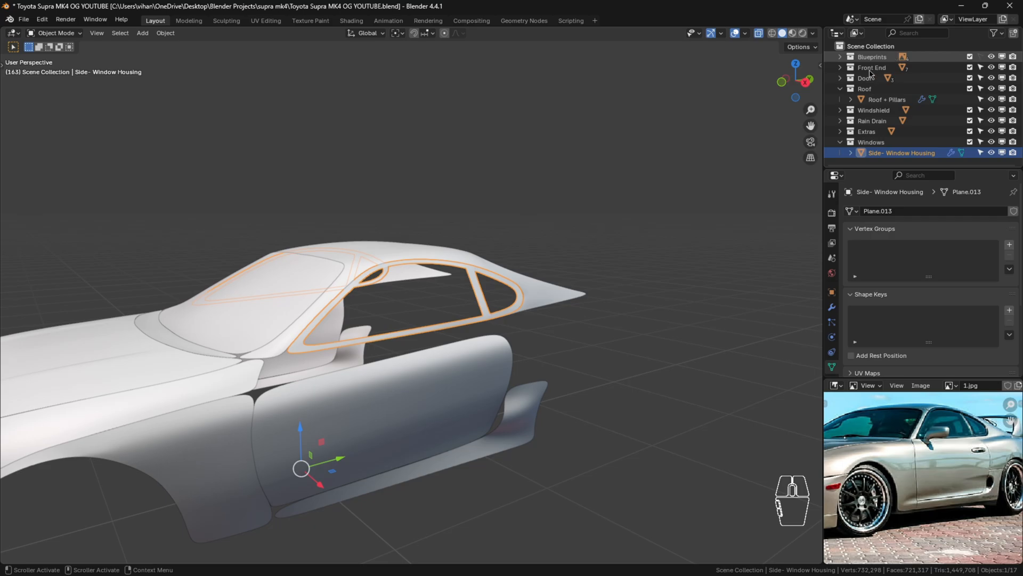
click(840, 78)
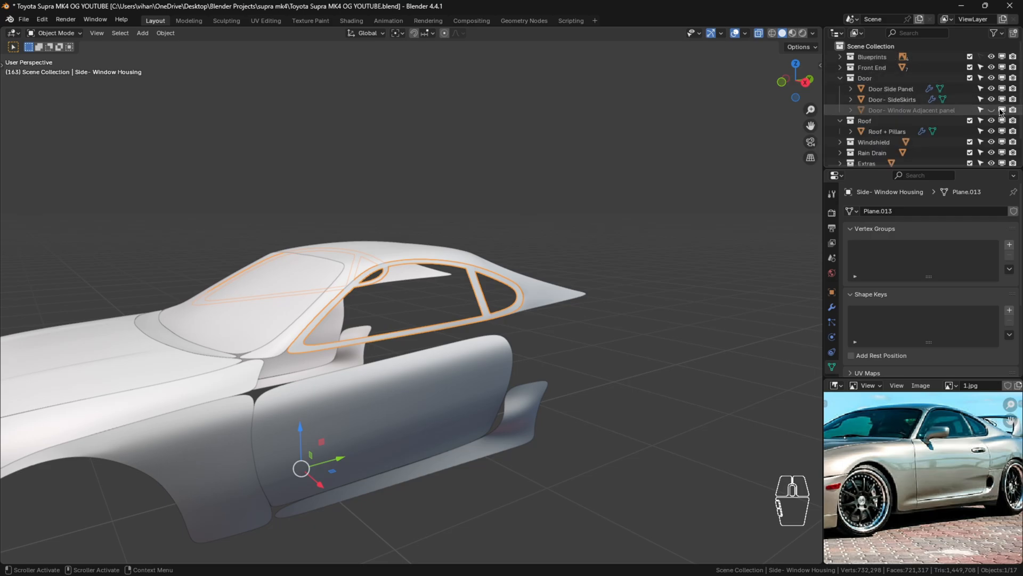
click(1001, 109)
click(841, 78)
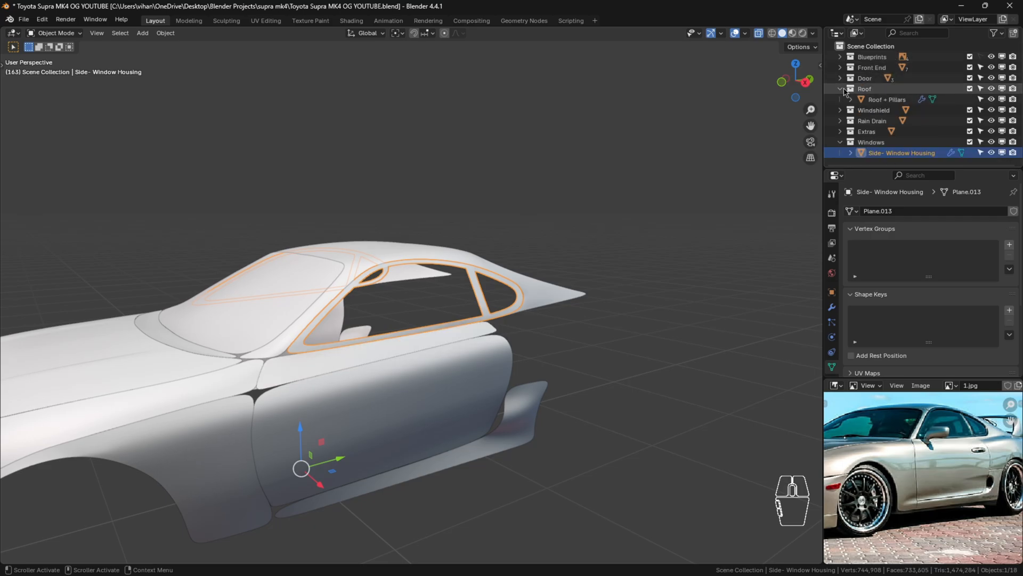
click(841, 88)
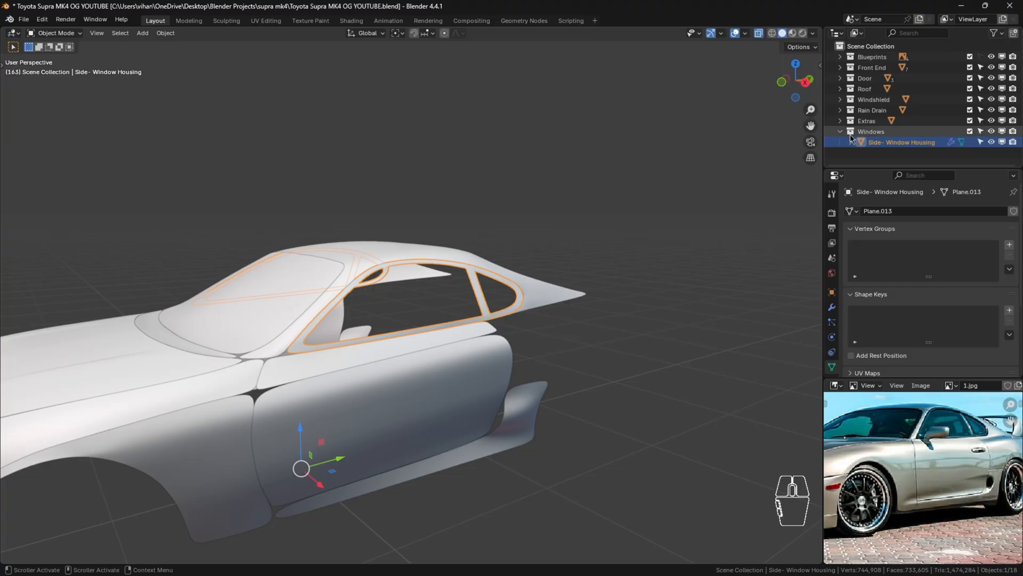
Deselect the window housing and open the Roof + Pillars mesh for editing around the quarter window's rear curve.
scroll(420, 295, down, 2)
click(550, 352)
shift+middle_drag(524, 326, 477, 192)
scroll(408, 252, up, 3)
scroll(523, 159, up, 4)
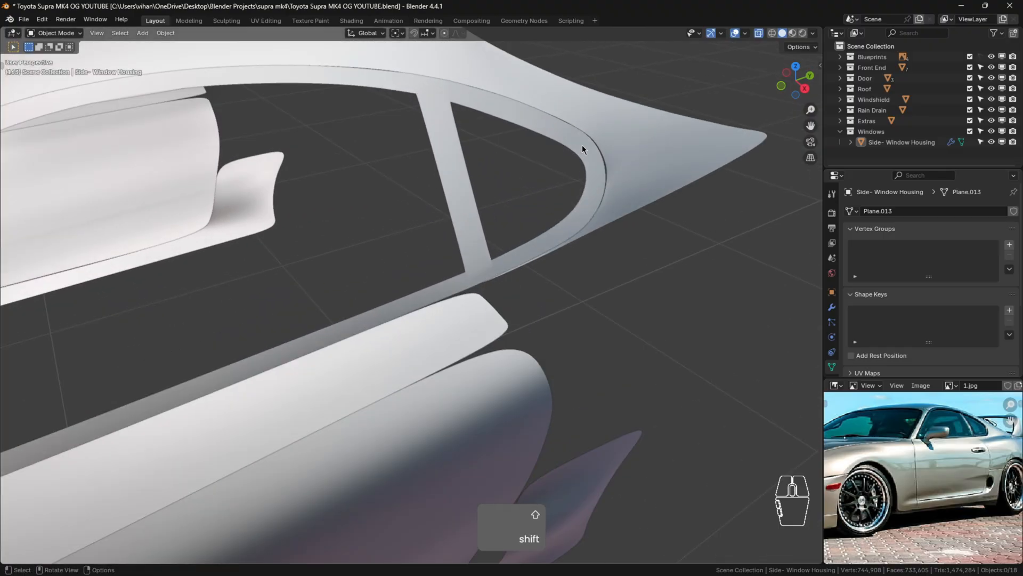
click(576, 146)
shift+middle_drag(638, 155, 462, 240)
click(443, 288)
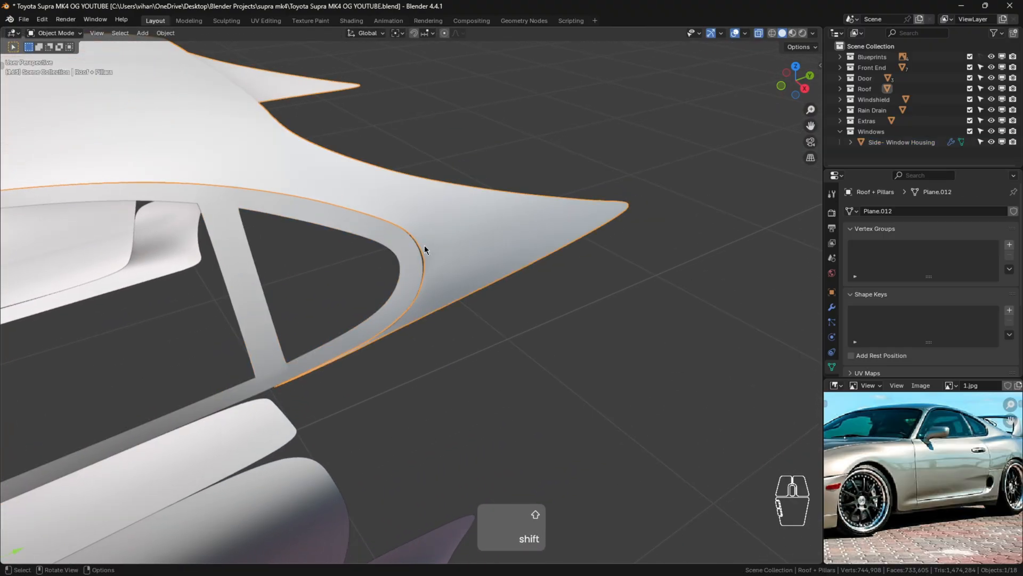
key(Tab)
scroll(437, 245, up, 3)
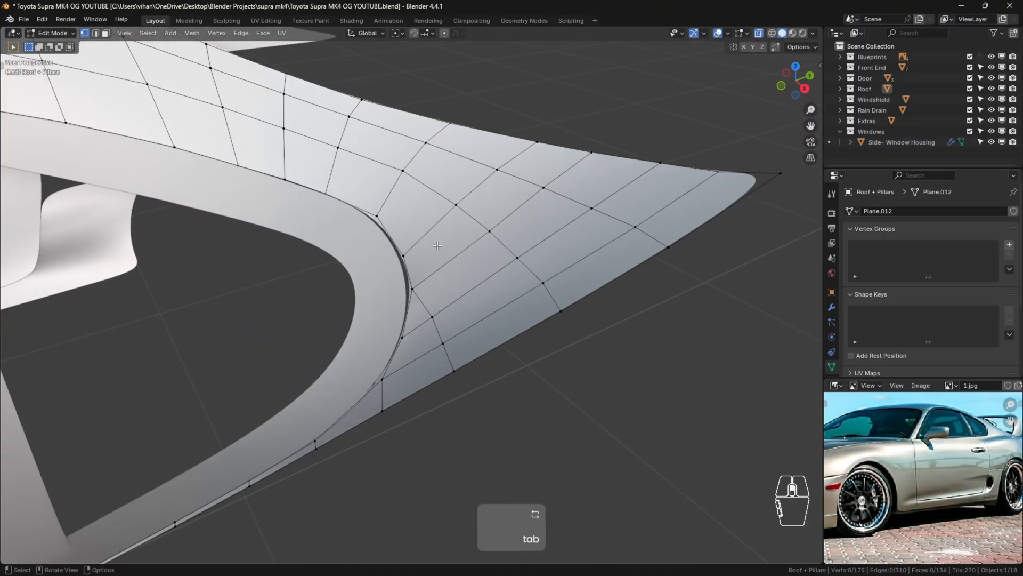
In the right side view, shift the three upper roof vertices behind the quarter window forward onto the housing's curved outline.
click(369, 218)
middle_drag(409, 219, 401, 249)
key(KP_3)
drag(399, 210, 397, 210)
click(398, 273)
drag(429, 273, 420, 276)
click(395, 323)
drag(429, 323, 405, 334)
Fit the two lower roof vertices behind the quarter window to the housing's curve, raising the lowest by 0.001337 m, and finish editing the roof.
click(344, 398)
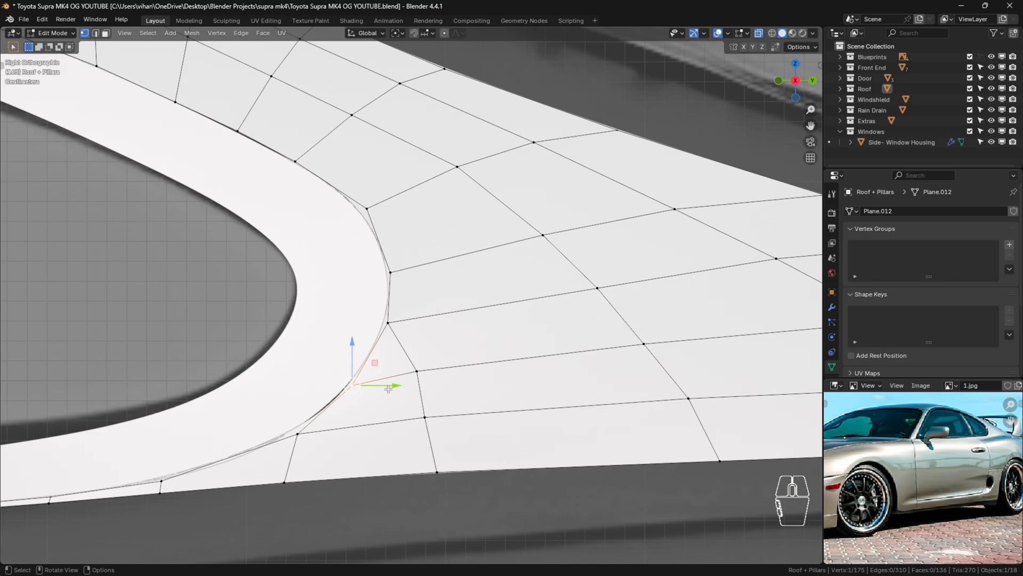
drag(391, 388, 388, 391)
click(297, 433)
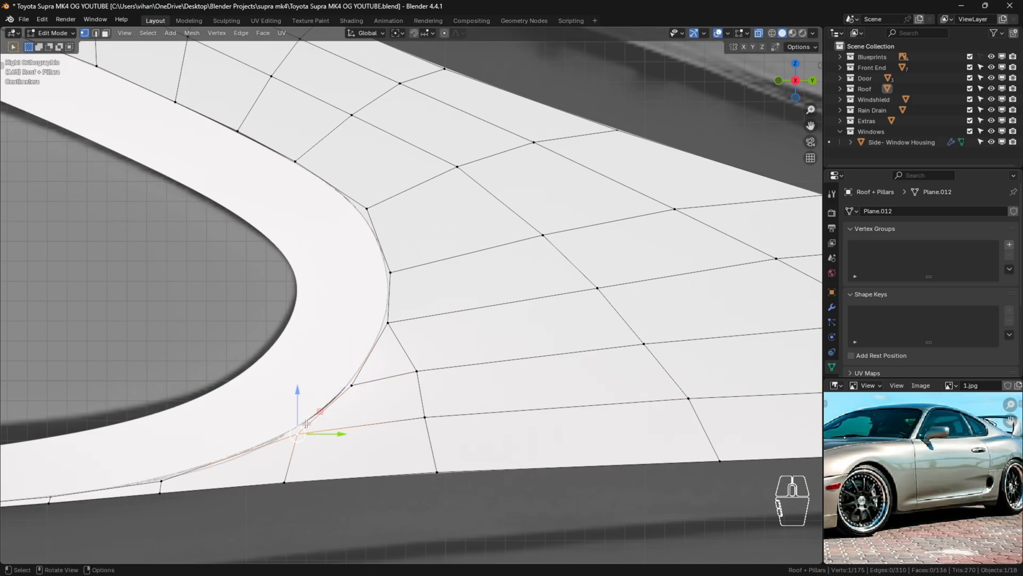
drag(303, 410, 299, 408)
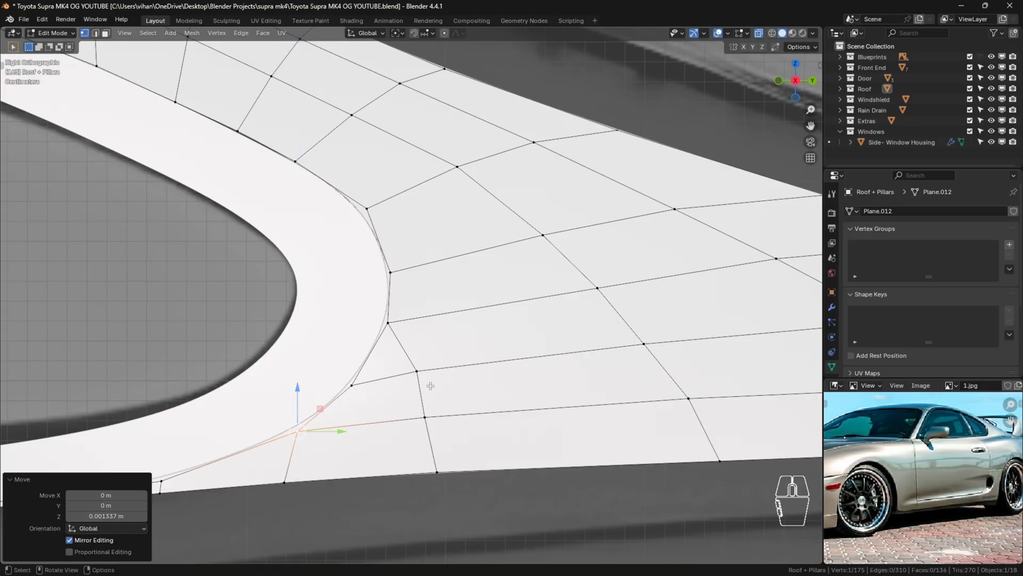
click(474, 509)
key(Tab)
scroll(415, 265, down, 6)
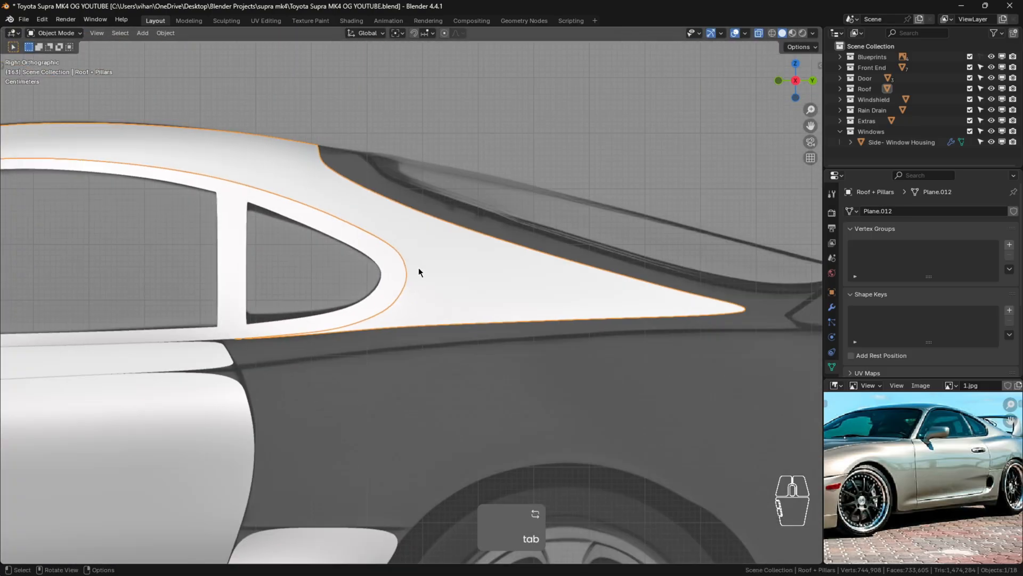
scroll(478, 330, down, 4)
click(545, 353)
Duplicate the housing's inner edge loop around the front window opening in place and separate it into its own object.
middle_drag(468, 308, 448, 268)
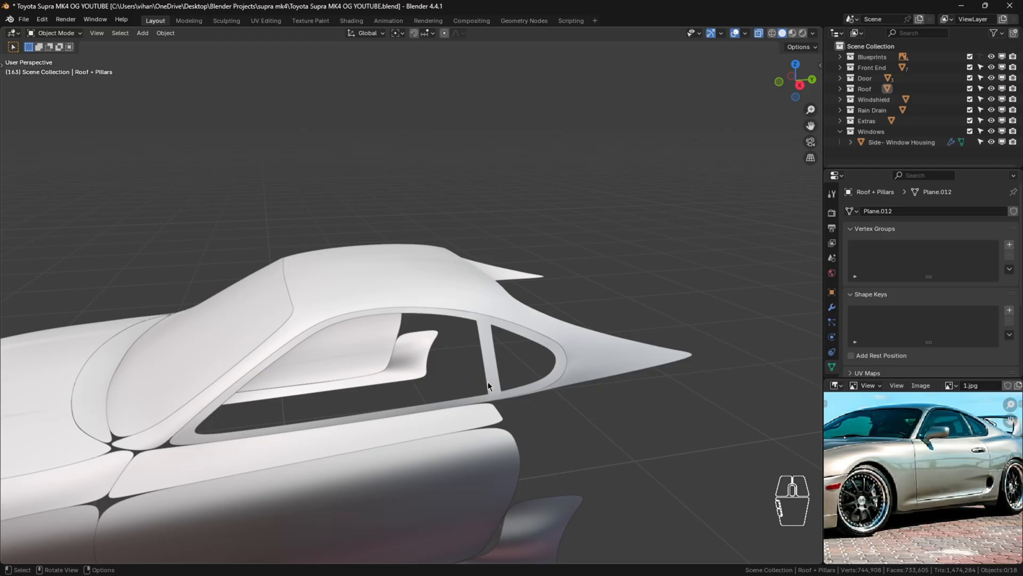
click(484, 321)
key(Tab)
scroll(479, 333, up, 6)
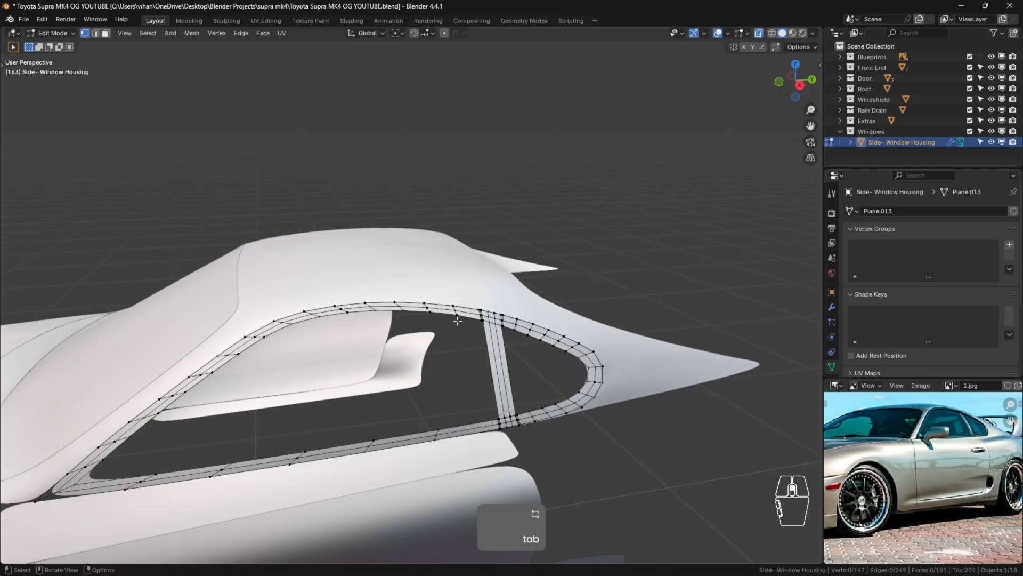
alt+click(493, 310)
scroll(499, 334, down, 8)
shift+middle_drag(488, 337, 322, 278)
scroll(469, 334, up, 2)
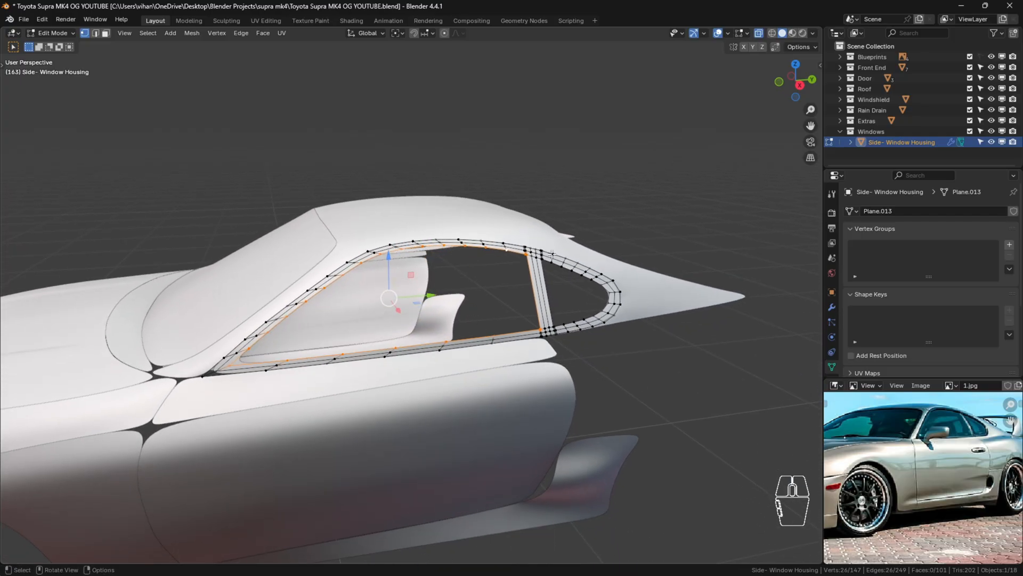
key(shift+d)
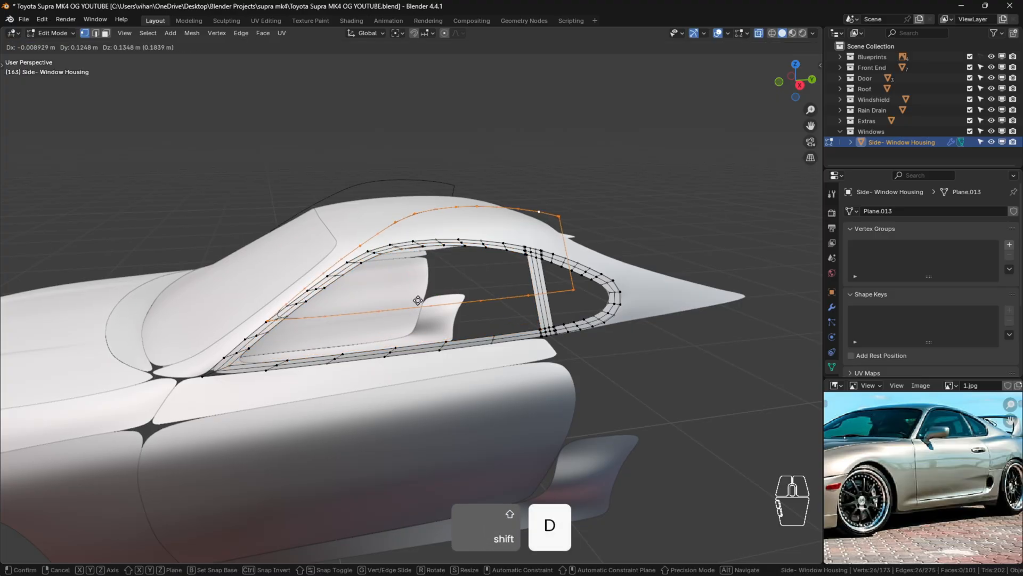
right_click(418, 300)
click(419, 301)
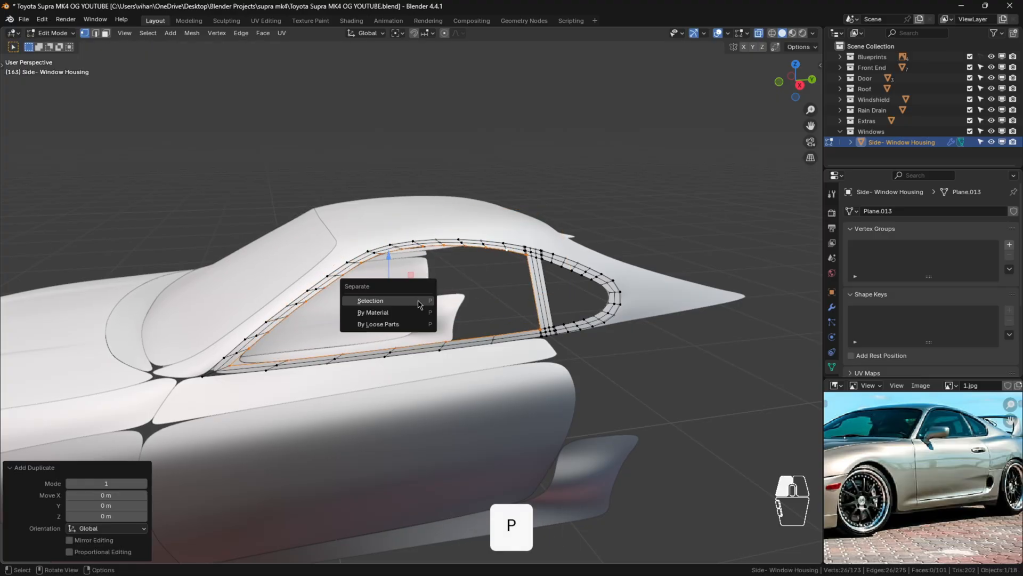
key(Tab)
Duplicate the housing's inner edge loop around the rear quarter window in place and separate it into its own object.
click(555, 262)
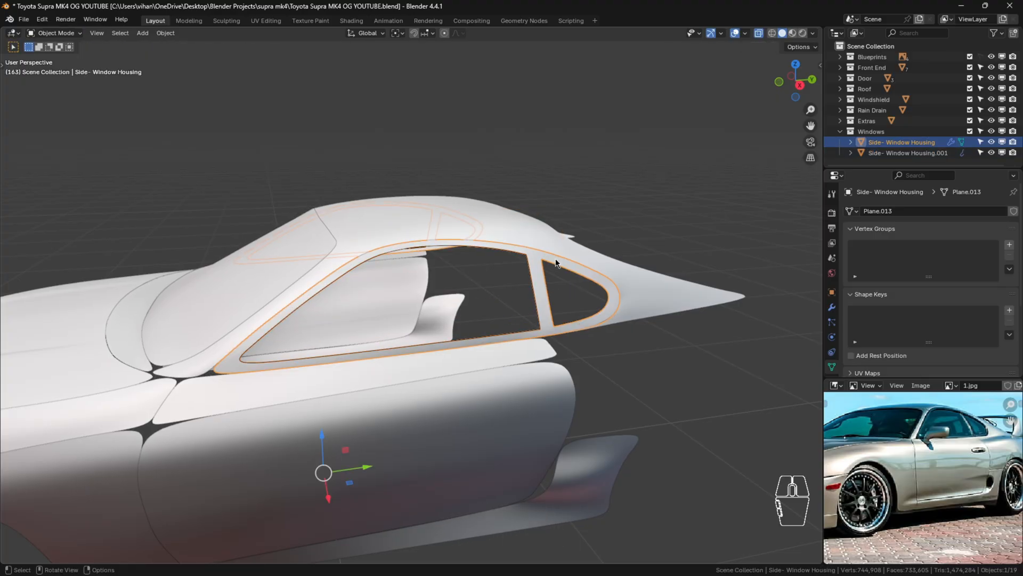
key(Tab)
scroll(563, 261, up, 3)
alt+click(534, 262)
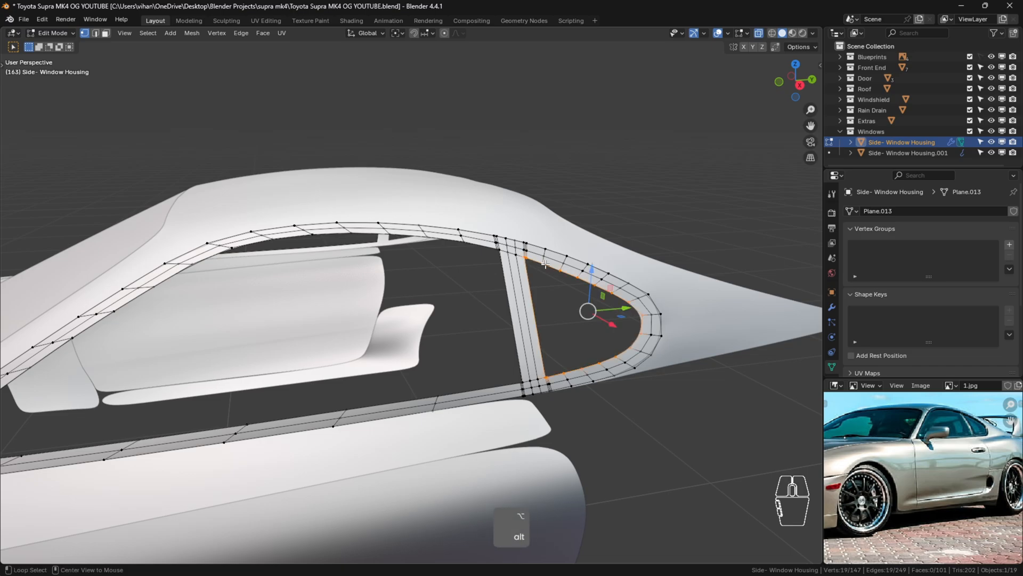
key(shift+d)
right_click(586, 299)
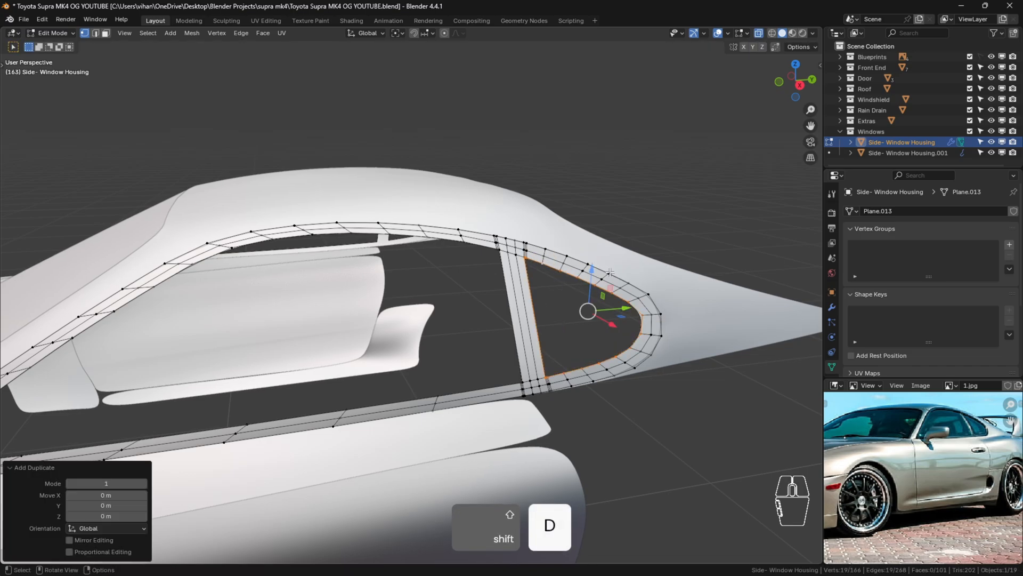
key(p)
click(611, 273)
key(Tab)
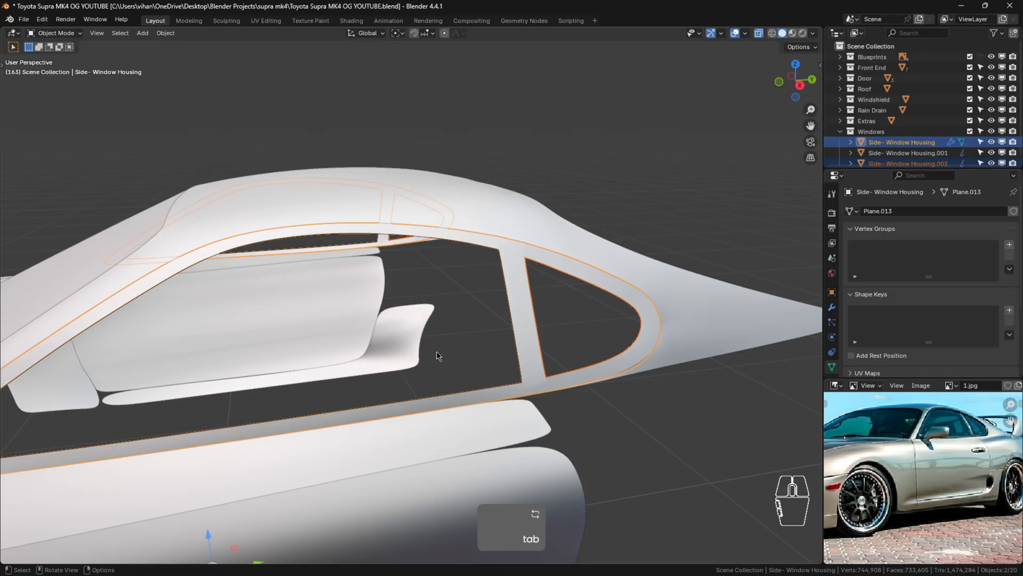
Edit the separated front window outline and dissolve the two extra vertices beside its upper rear corner.
click(196, 266)
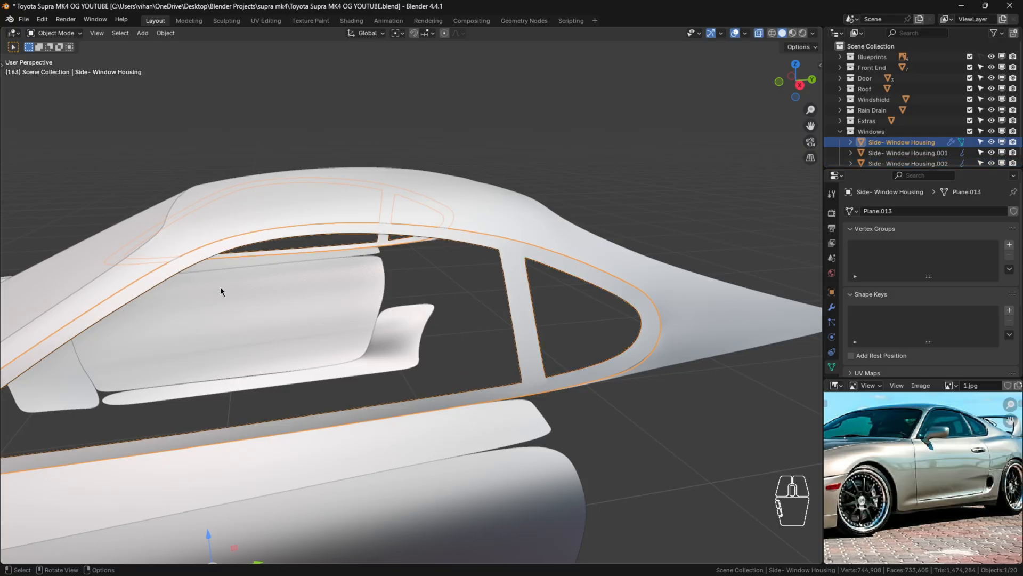
middle_drag(222, 286, 276, 313)
scroll(426, 330, up, 3)
click(446, 336)
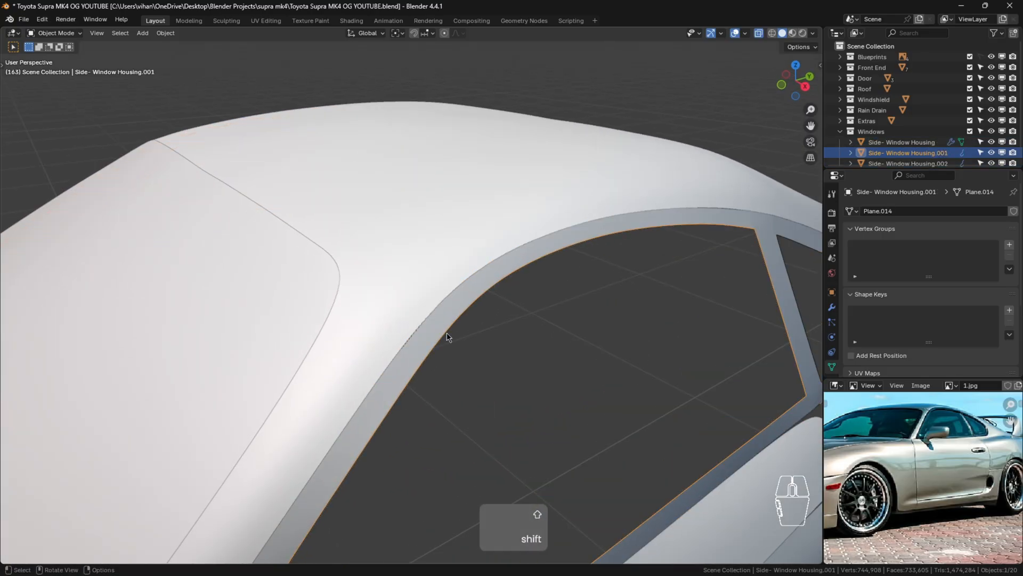
key(Tab)
scroll(447, 334, down, 3)
shift+middle_drag(414, 304, 336, 248)
scroll(502, 247, up, 2)
scroll(568, 239, up, 2)
mouse_move(445, 272)
shift+middle_down()
mouse_move(356, 310)
mouse_move(395, 263)
mouse_move(445, 266)
shift+middle_up()
scroll(648, 279, up, 5)
click(567, 309)
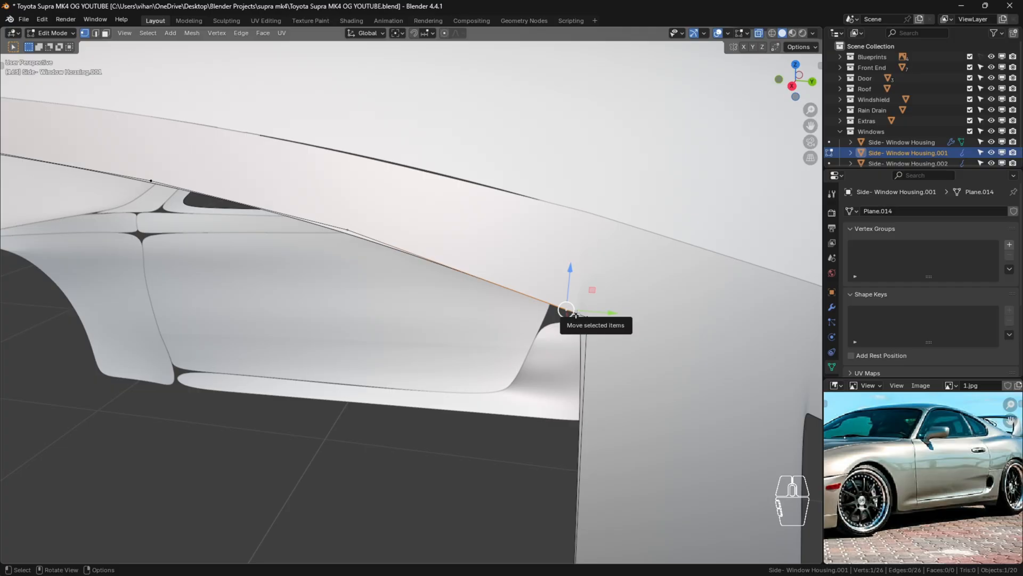
key(ctrl+x)
ctrl+click(576, 314)
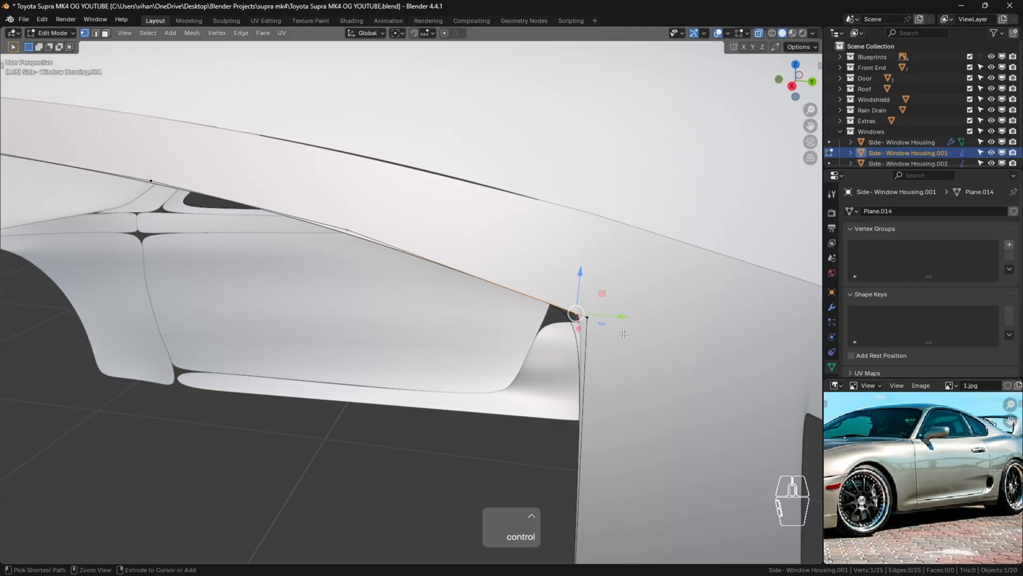
key(ctrl+x)
Dissolve the two extra vertices beside the lower rear corner of the front window outline.
scroll(624, 346, down, 5)
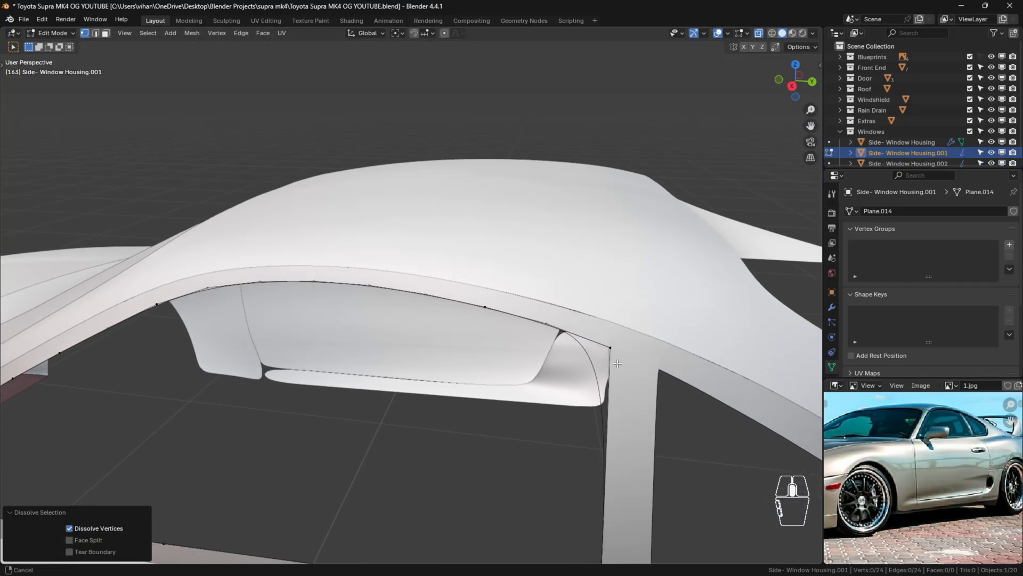
shift+middle_drag(623, 377, 549, 176)
scroll(587, 482, up, 4)
scroll(587, 481, down, 4)
shift+middle_drag(587, 482, 558, 290)
scroll(558, 291, up, 5)
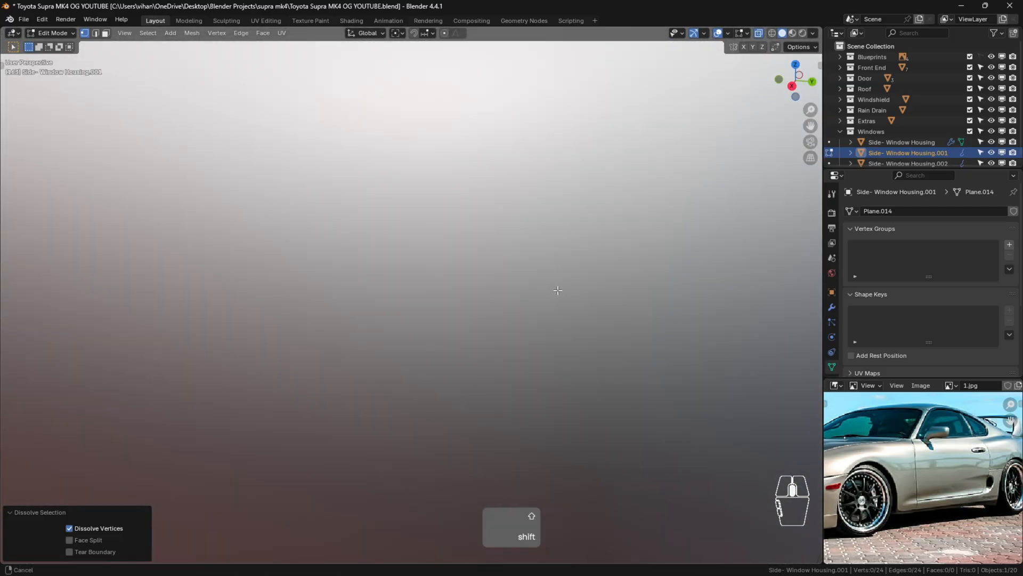
scroll(558, 291, down, 5)
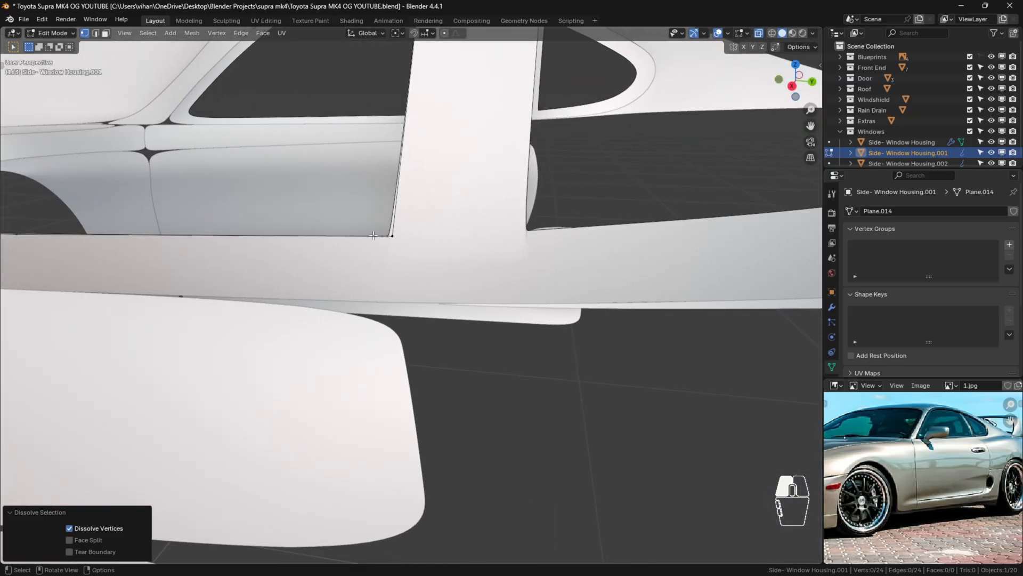
click(382, 235)
key(ctrl+x)
click(384, 235)
key(ctrl+x)
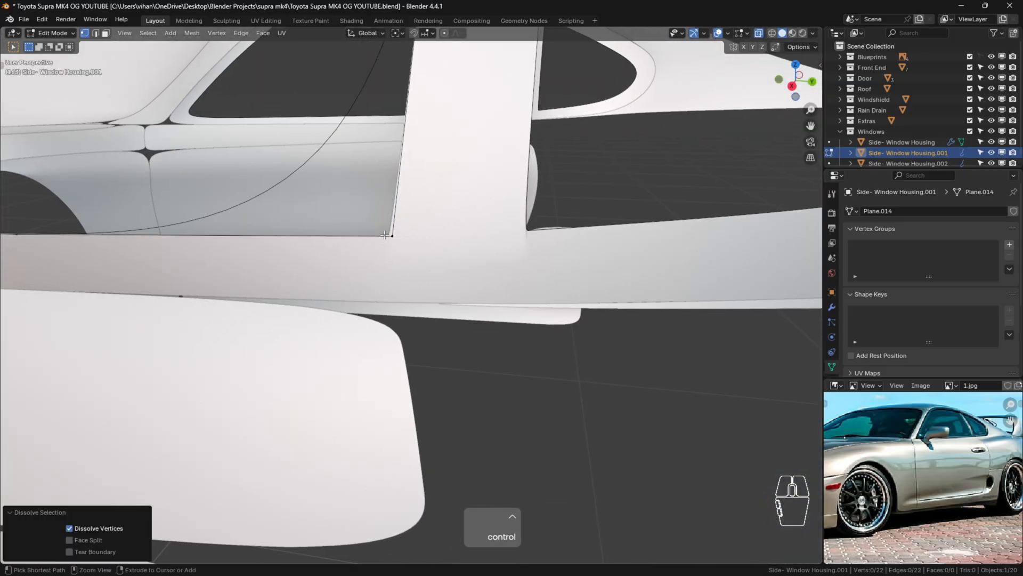
Add one vertex to the rearmost segment of the front window's bottom edge and slide it rearward by a factor of 0.250.
scroll(359, 258, down, 9)
shift+middle_drag(342, 267, 416, 311)
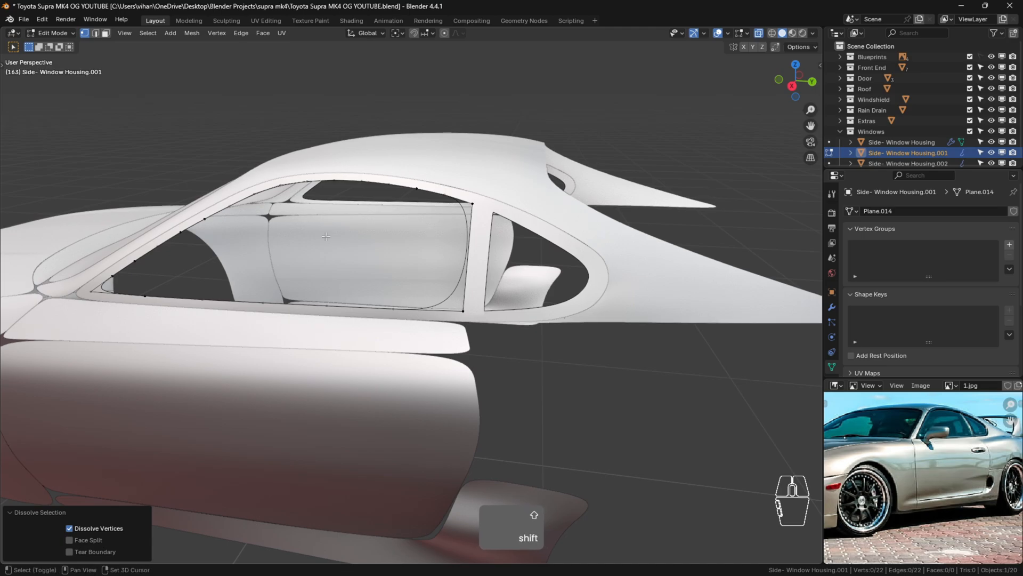
shift+middle_drag(440, 307, 462, 344)
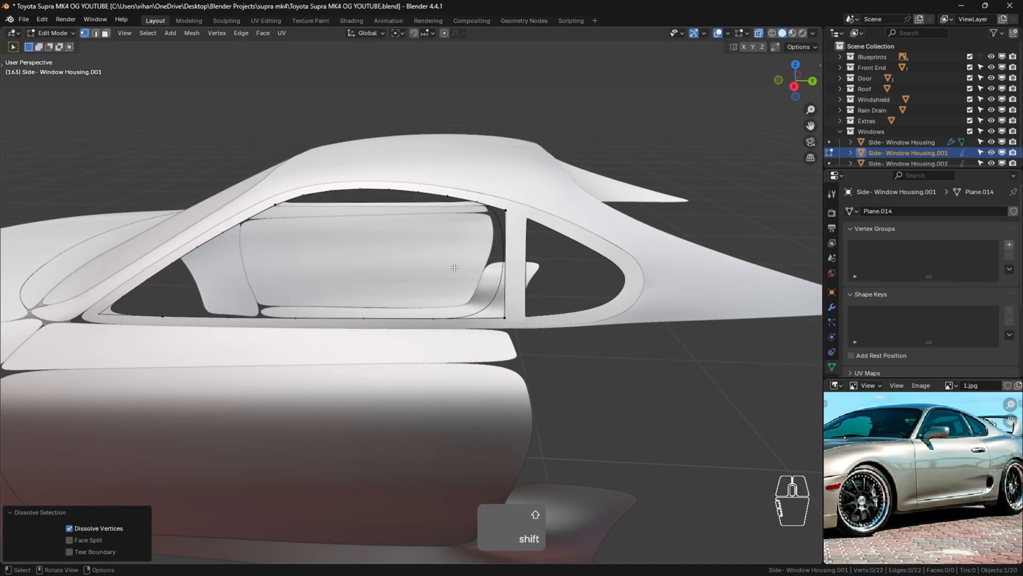
click(504, 319)
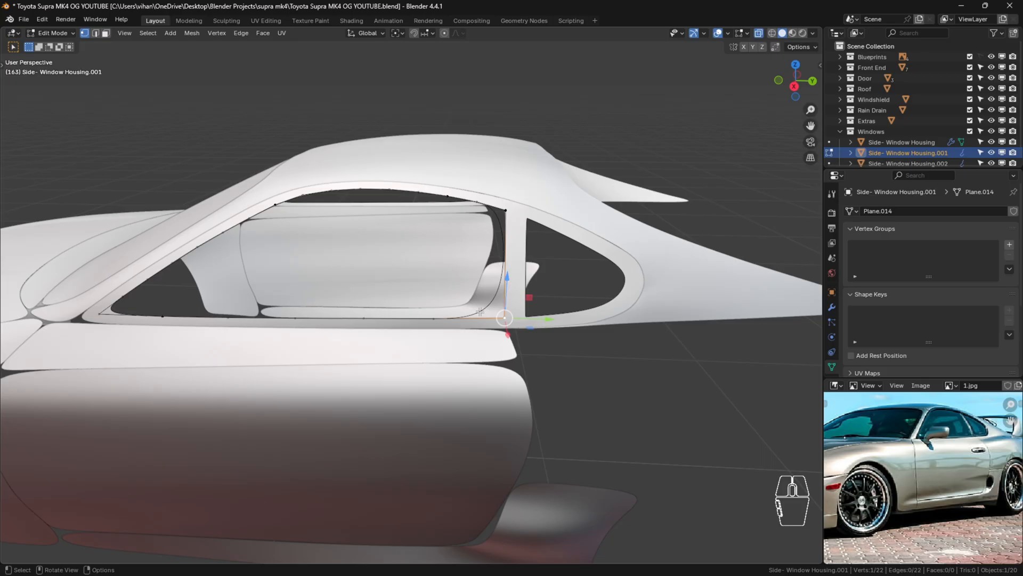
key(ctrl+r)
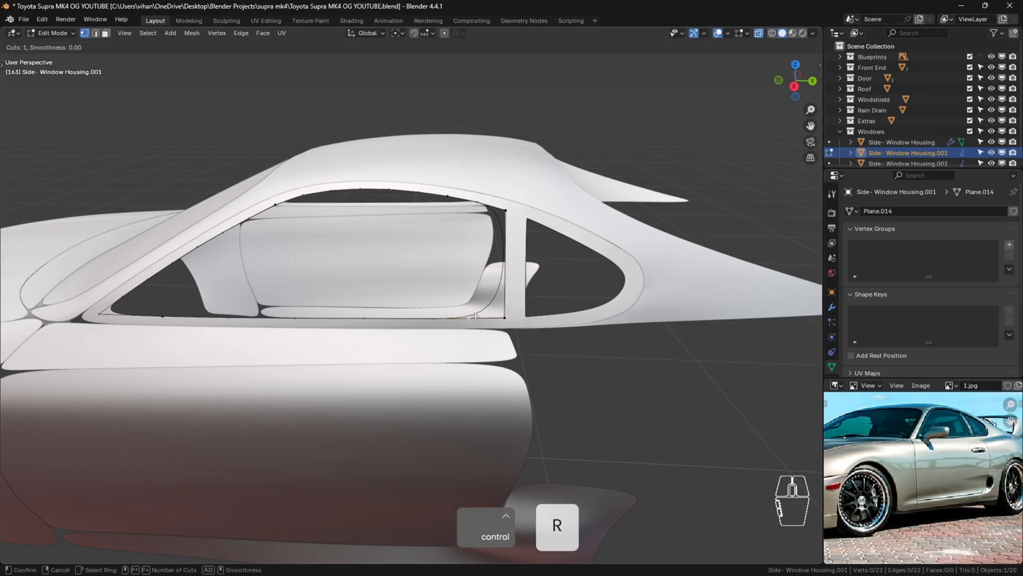
click(475, 317)
right_click(476, 317)
key(g)
key(g)
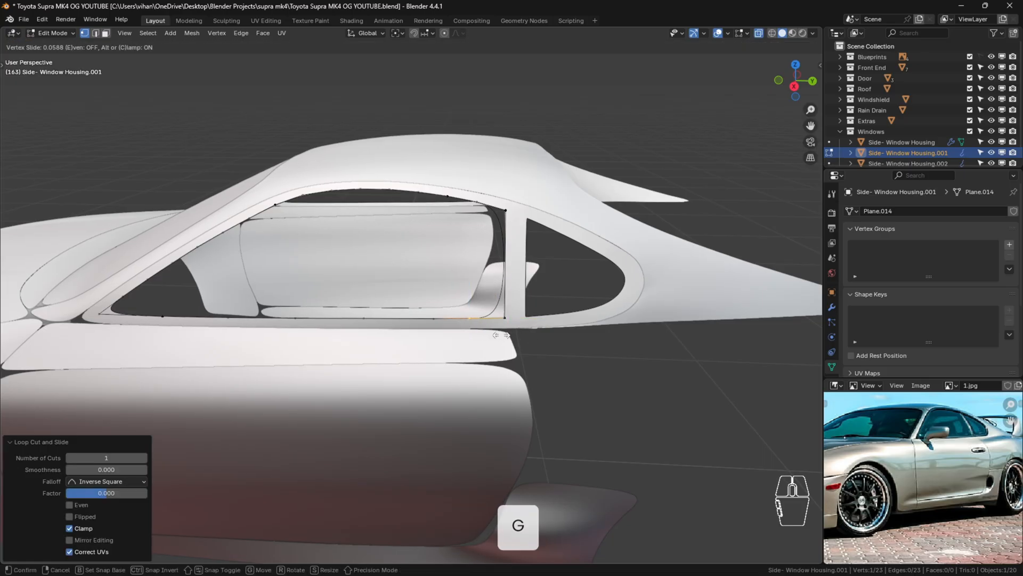
click(505, 335)
ctrl+click(472, 200)
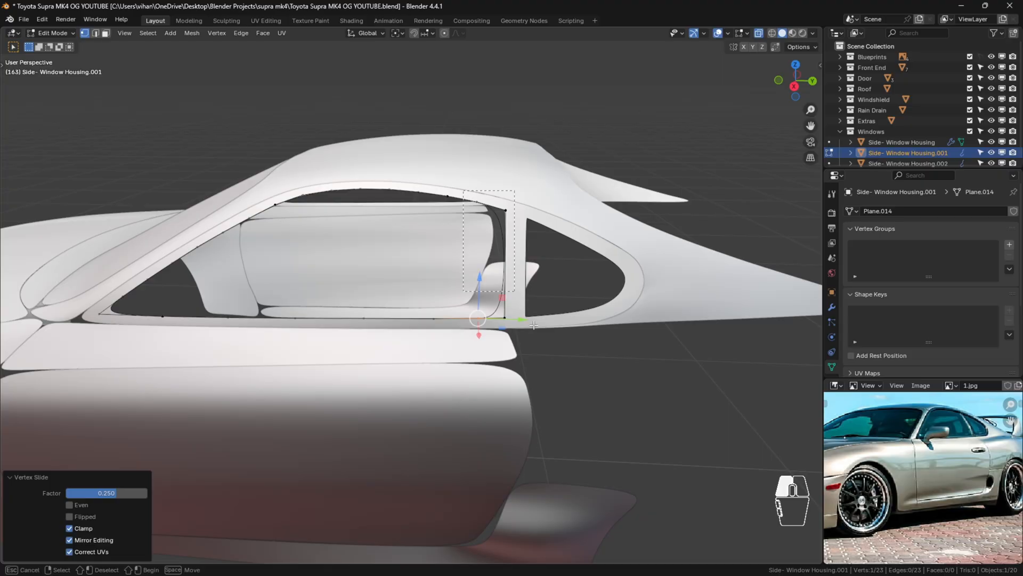
key(f)
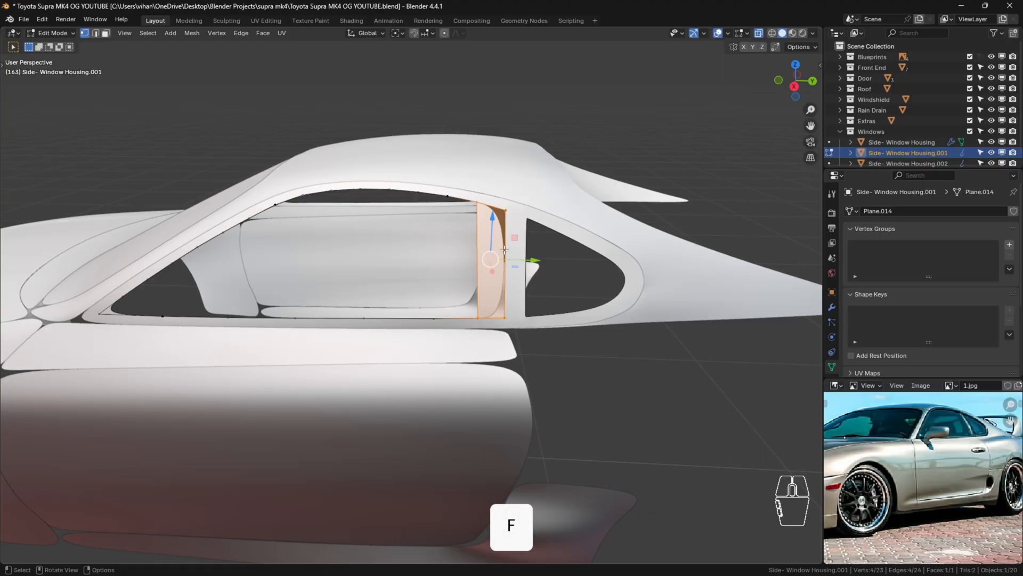
click(581, 386)
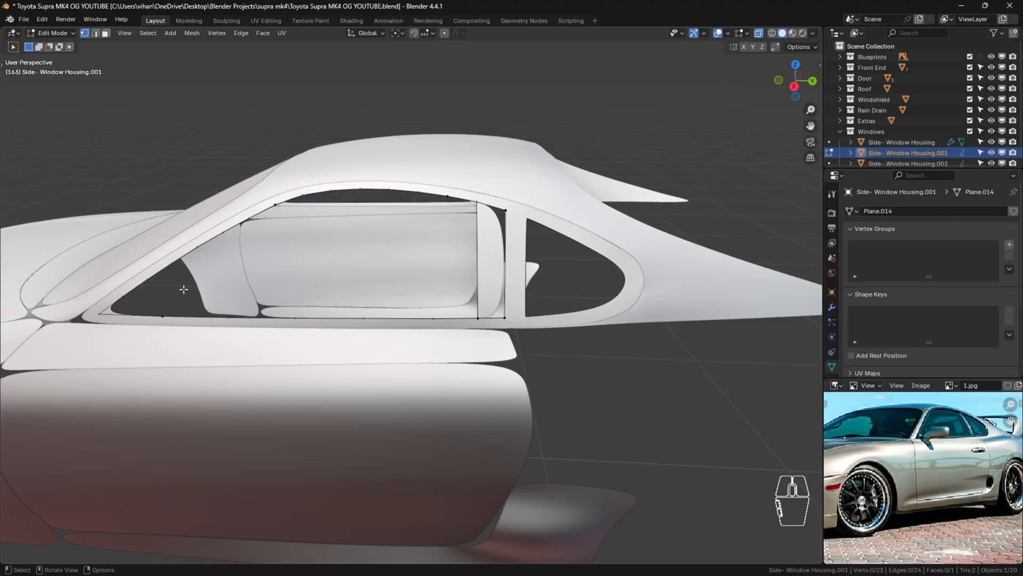
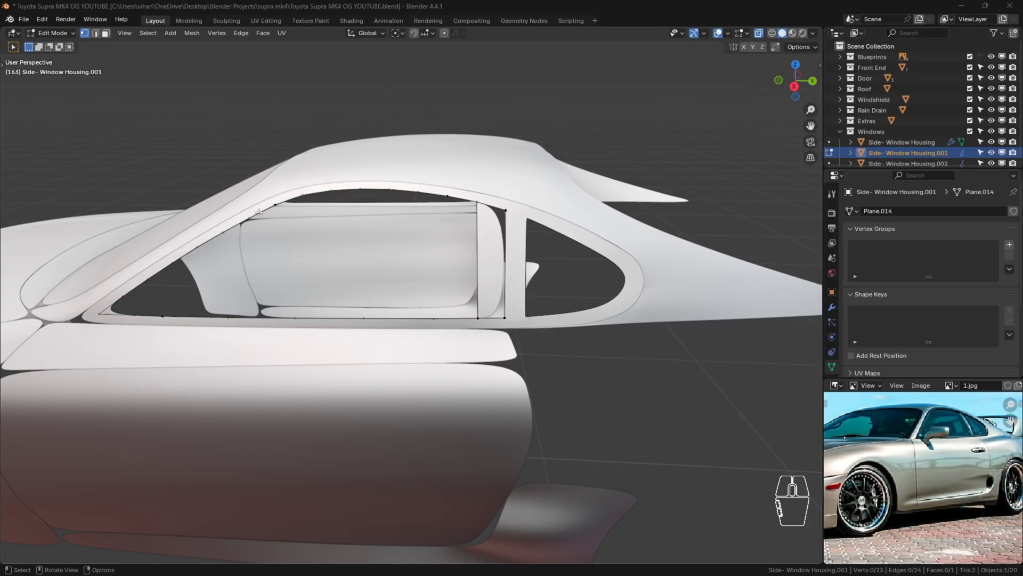
key(ctrl+z)
key(ctrl+z)
key(ctrl+z)
key(ctrl+z)
key(ctrl+z)
key(ctrl+z)
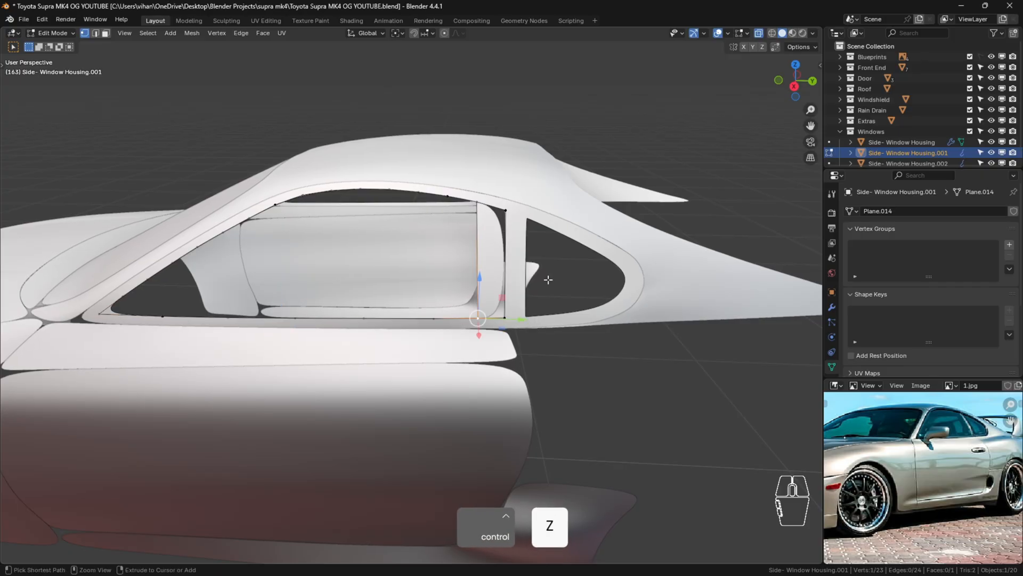
key(ctrl+z)
key(ctrl+z)
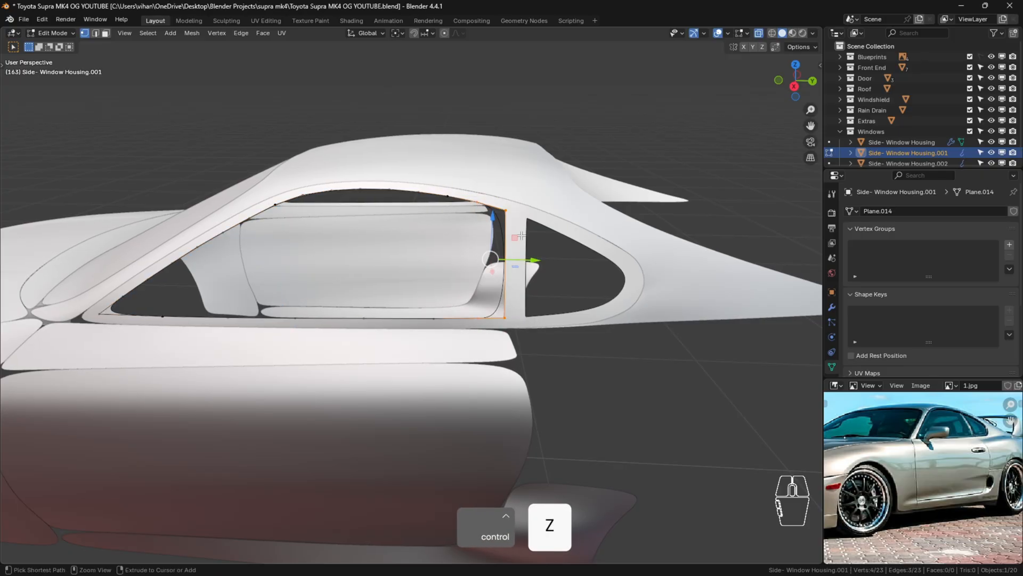
Divide the long middle segment of the front window's bottom edge with seven evenly placed cuts.
scroll(449, 319, up, 3)
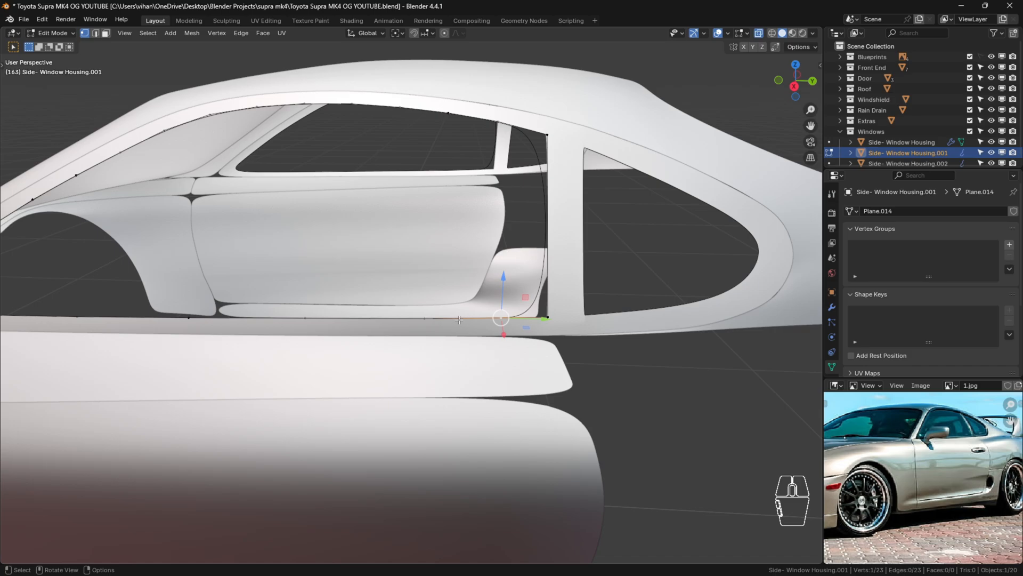
key(ctrl+r)
scroll(366, 311, up, 2)
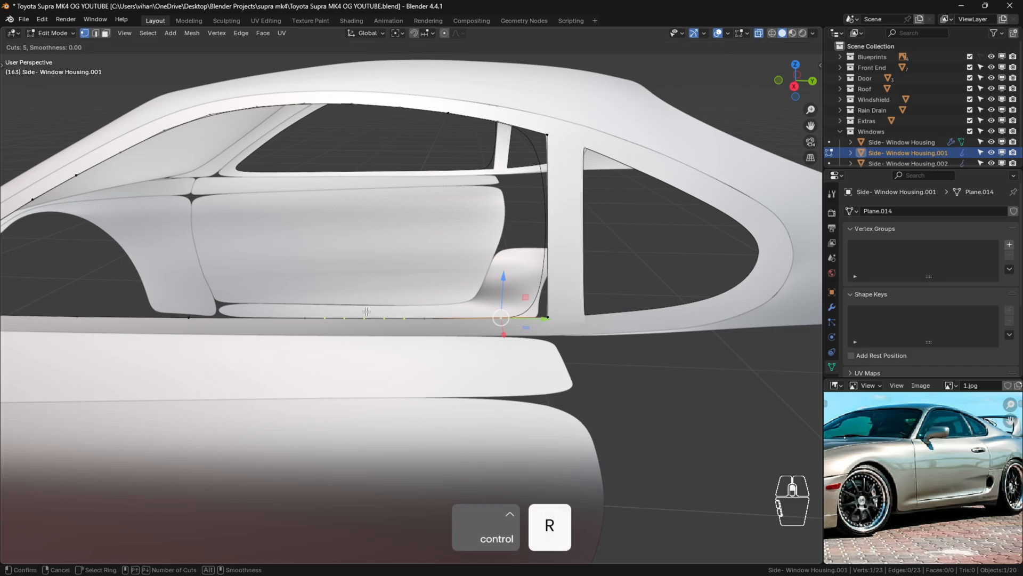
scroll(366, 311, up, 2)
click(366, 312)
right_click(366, 311)
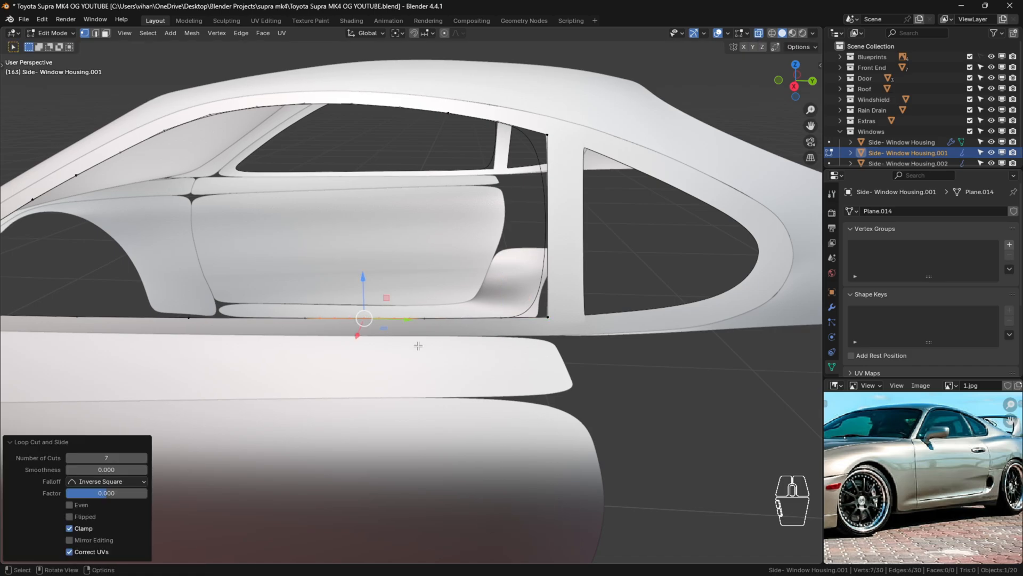
Select the bottom edge path from the rear corner to the front corner and distribute its vertices evenly with LoopTools Space.
scroll(438, 334, down, 2)
click(513, 323)
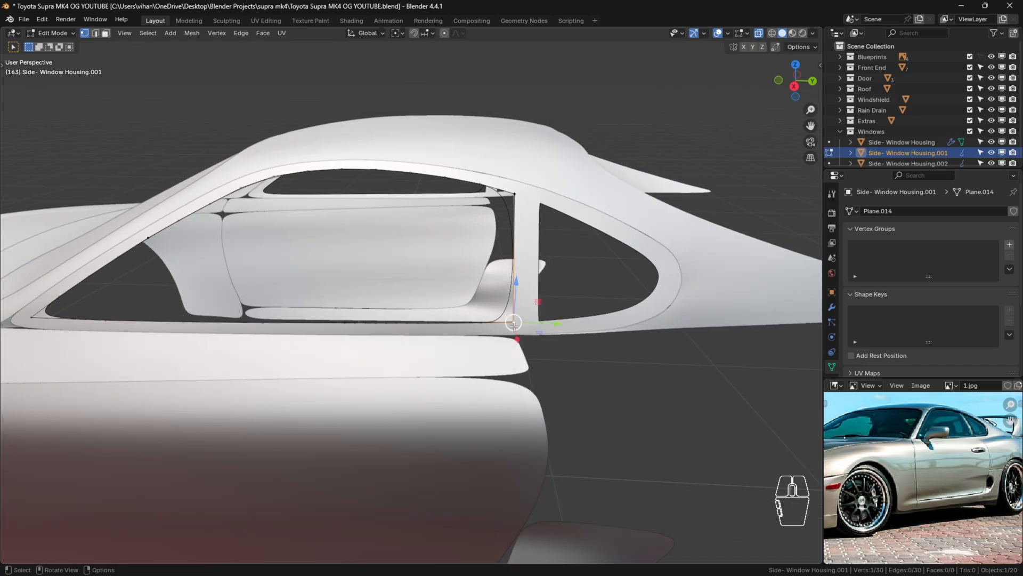
ctrl+click(32, 318)
key(n)
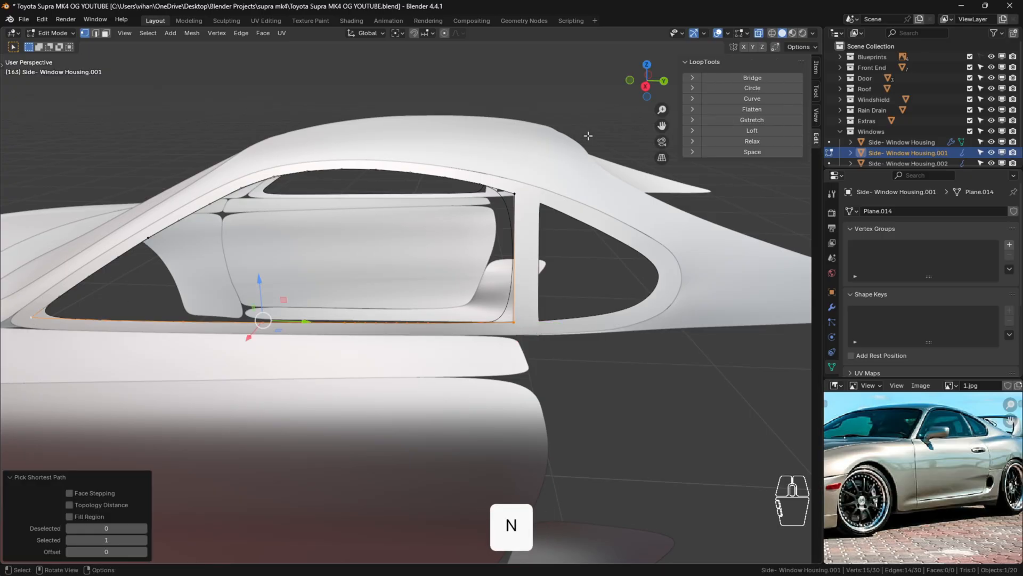
click(752, 152)
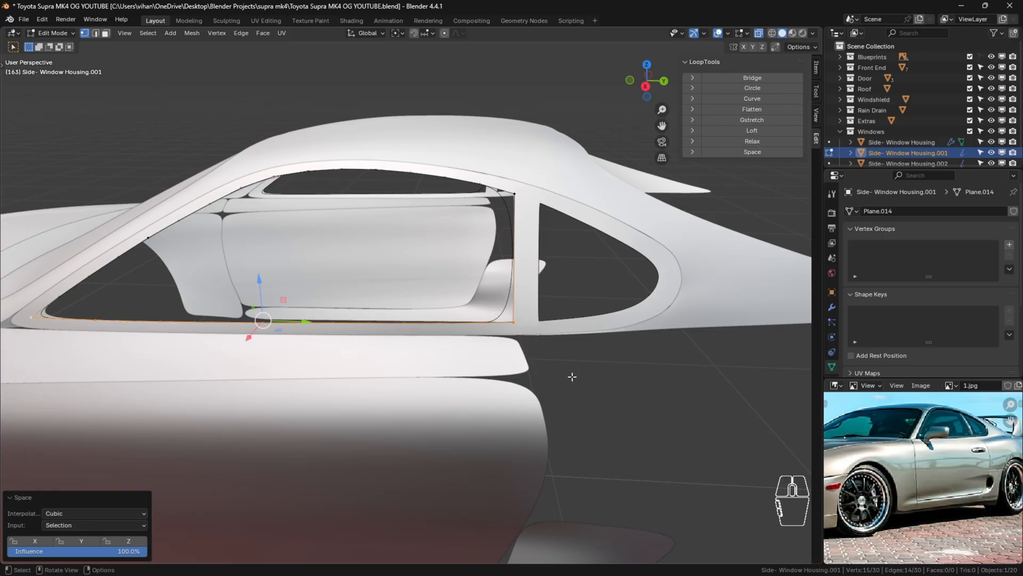
key(n)
Fill the front window outline with consecutive faces from the rear edge to the front corner, and finish editing the pane.
drag(471, 176, 540, 354)
key(f)
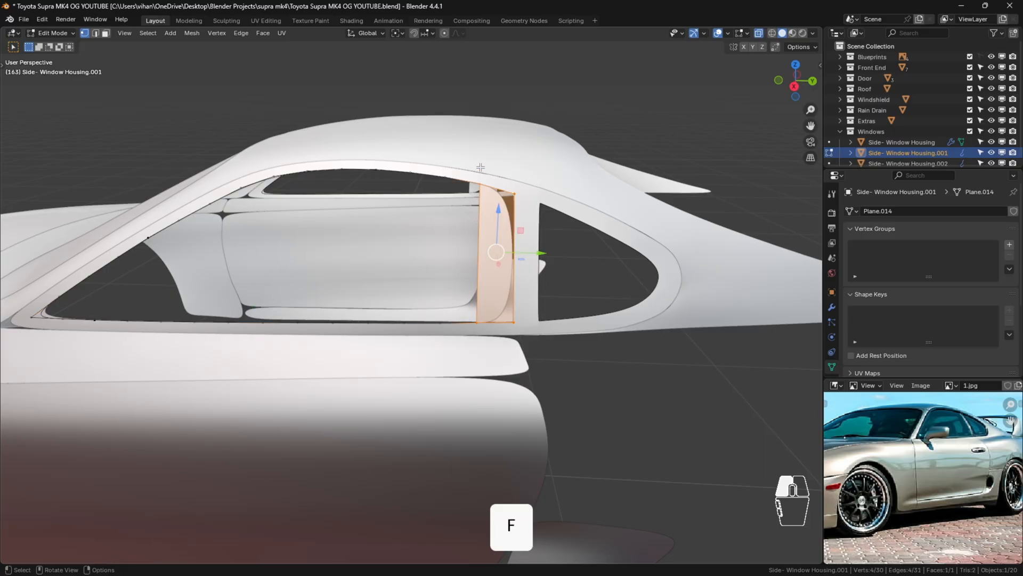
drag(481, 167, 489, 358)
key(f)
key(f)
key(f)
key(f)
key(f)
key(f)
key(f)
key(f)
key(f)
key(f)
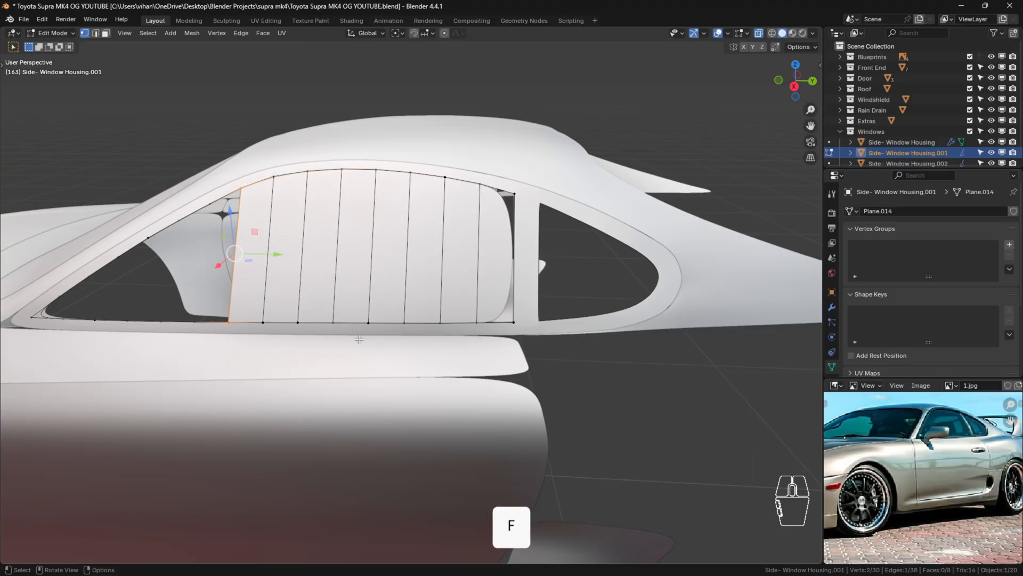
key(f)
key(f)
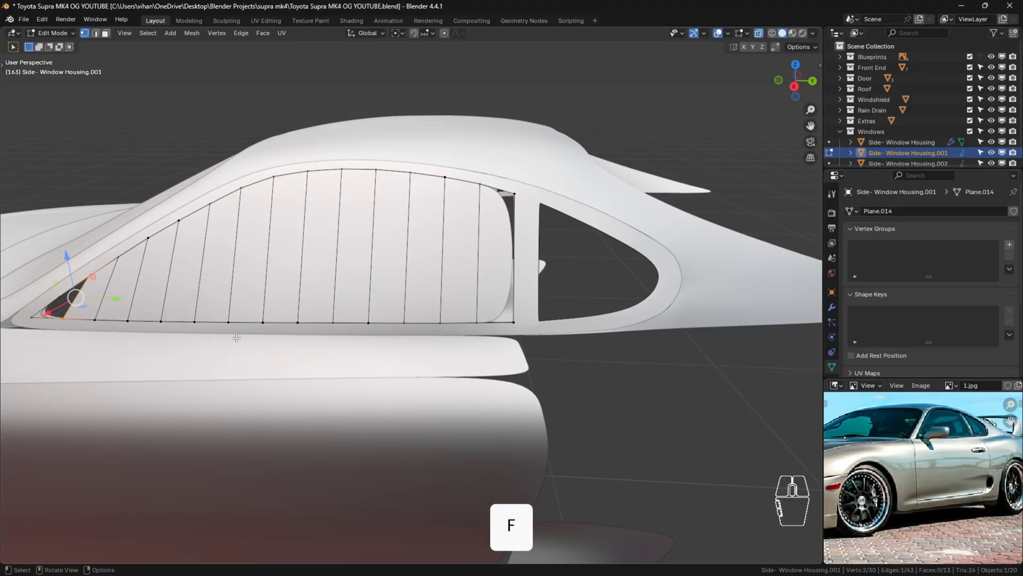
key(f)
scroll(49, 330, up, 2)
scroll(49, 330, up, 1)
shift+middle_drag(49, 329, 135, 324)
scroll(134, 324, down, 9)
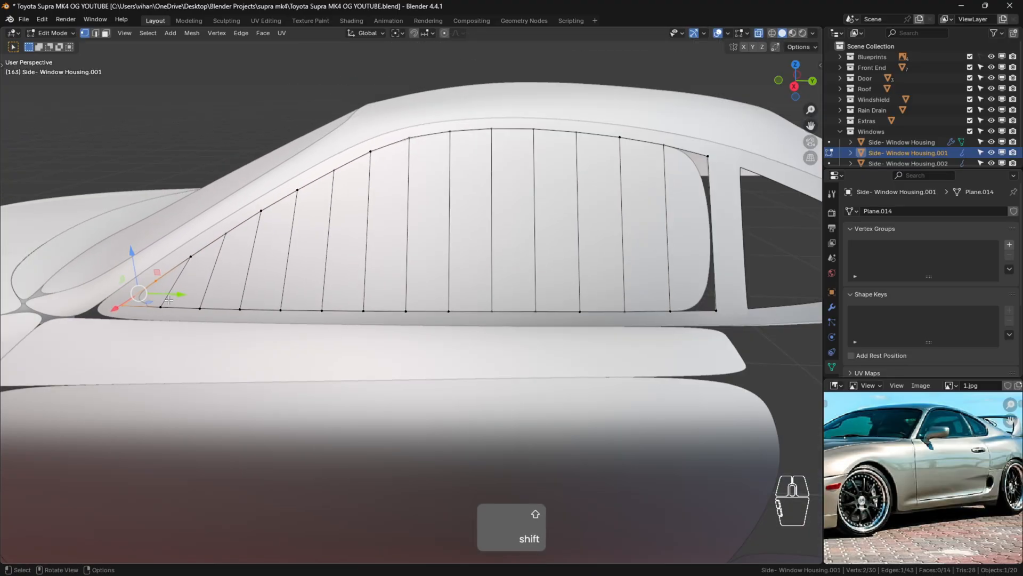
click(564, 370)
scroll(564, 370, up, 4)
key(Tab)
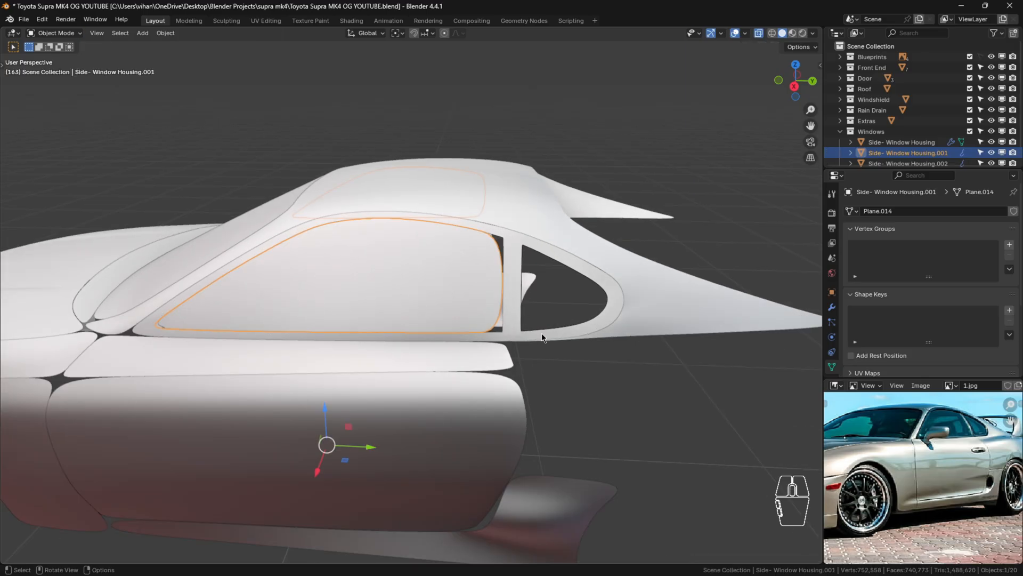
Examine the front pane's rear corners in Edit Mode, comparing its shape with the Subdivision modifier's edit-mode display off and on.
click(469, 270)
scroll(510, 225, up, 3)
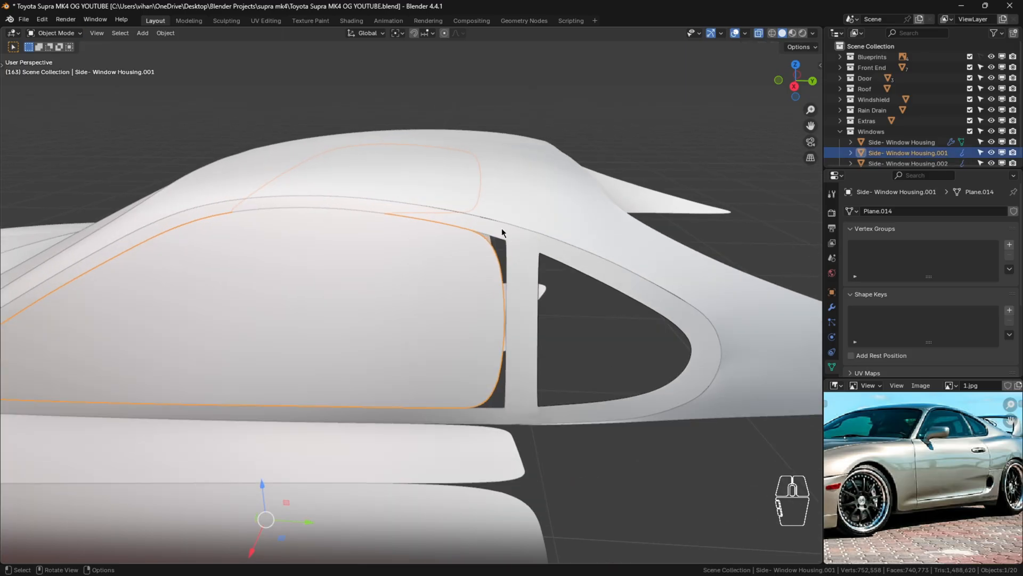
key(Tab)
scroll(510, 257, up, 3)
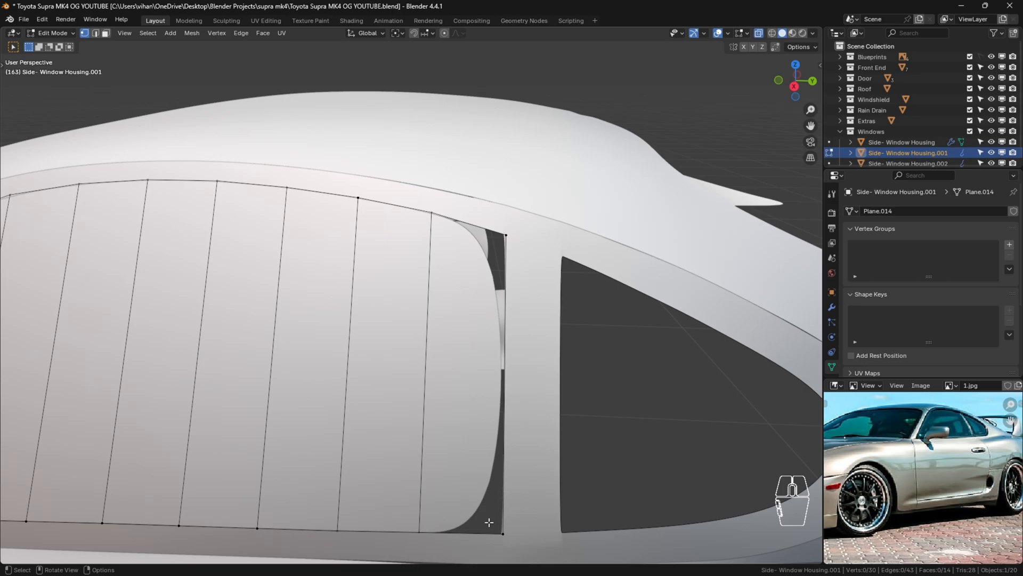
scroll(440, 355, down, 3)
scroll(366, 331, down, 2)
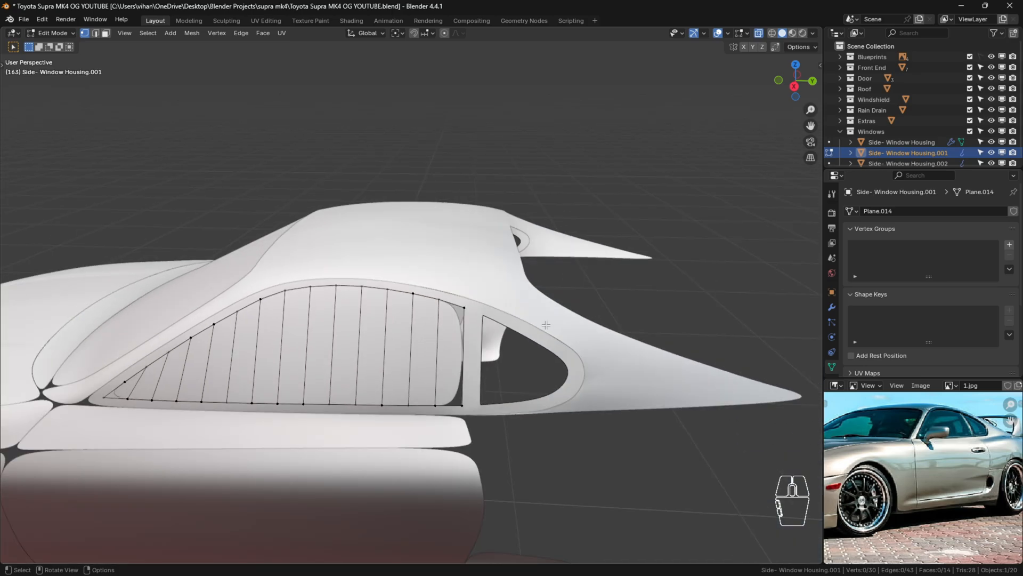
click(831, 308)
click(850, 229)
click(953, 243)
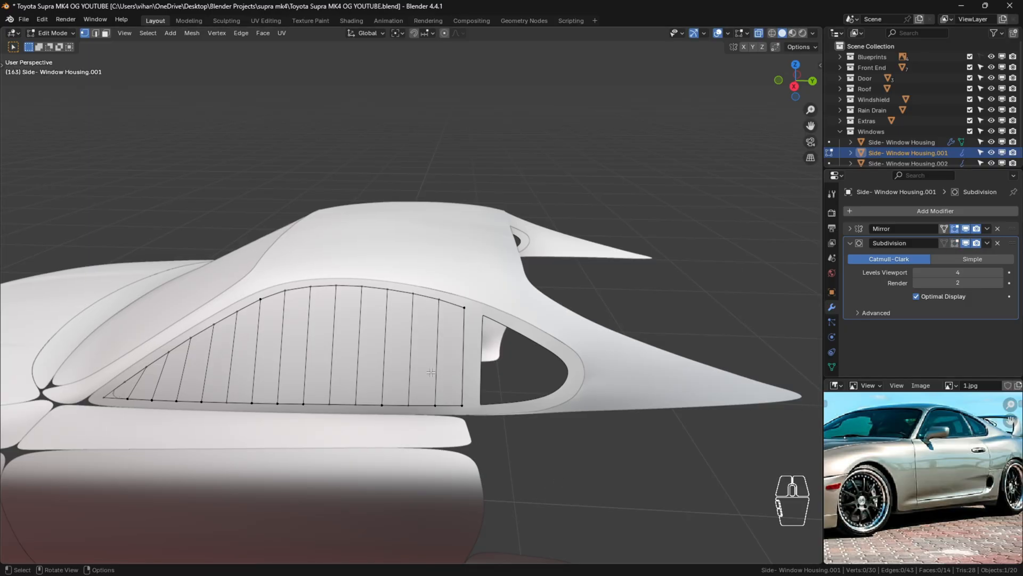
click(954, 243)
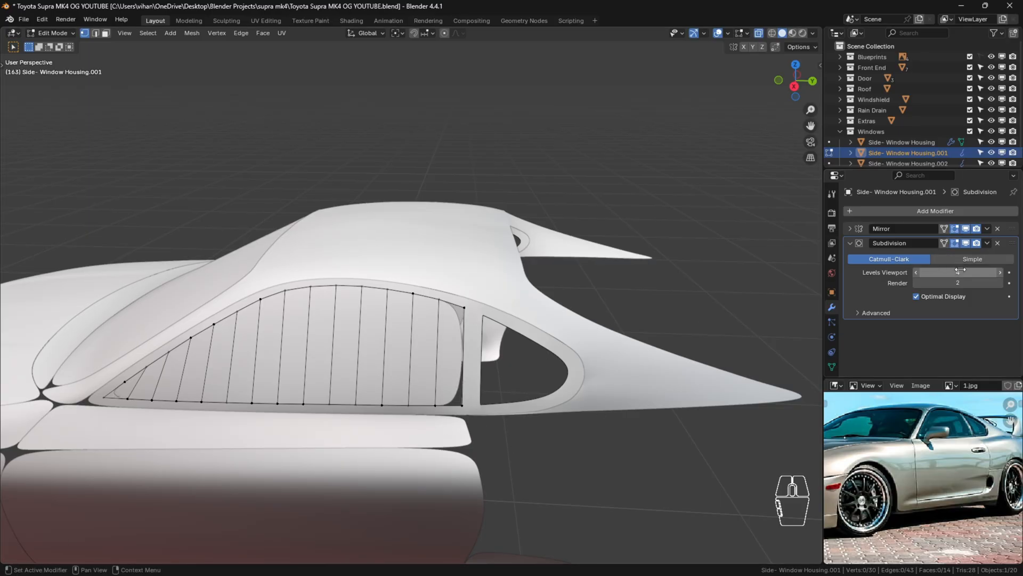
Switch from the front pane to editing the small rear window outline, and dissolve the two extra vertices at its upper front corner.
key(Tab)
click(501, 314)
key(Tab)
key(Tab)
click(491, 321)
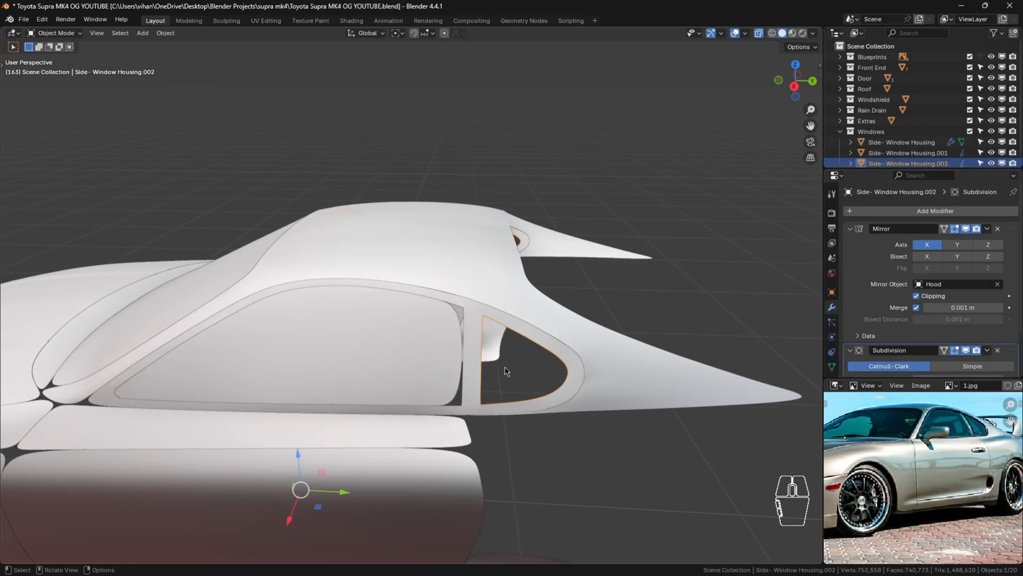
key(Tab)
scroll(504, 342, up, 4)
shift+middle_drag(447, 525, 408, 196)
scroll(408, 196, down, 4)
scroll(345, 129, up, 5)
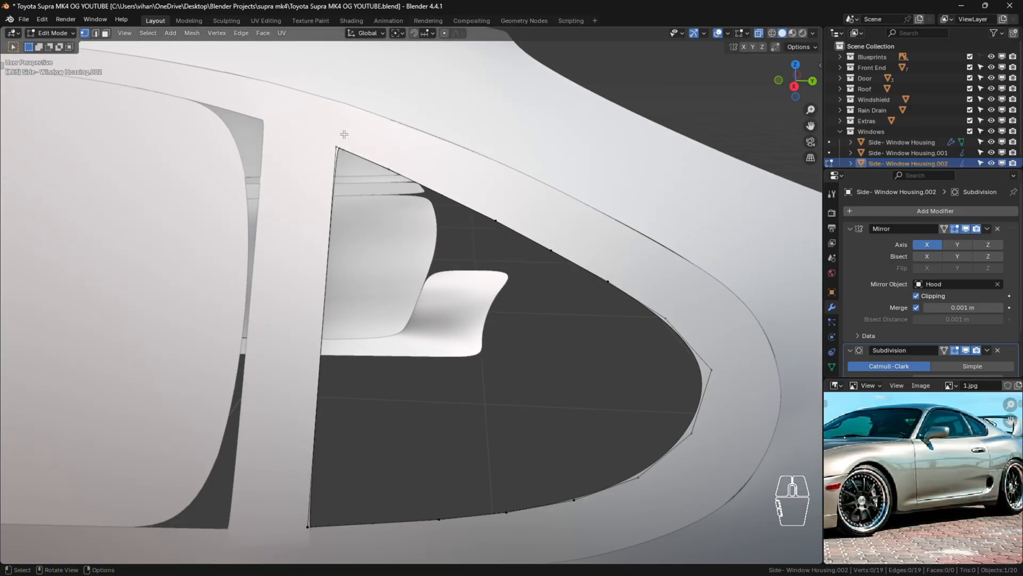
click(346, 155)
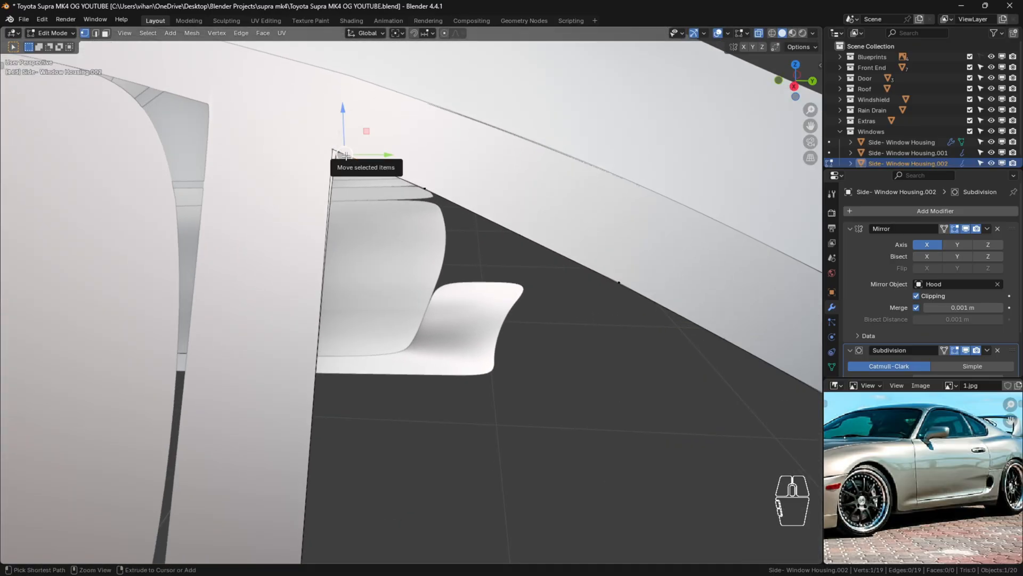
key(ctrl+x)
click(341, 154)
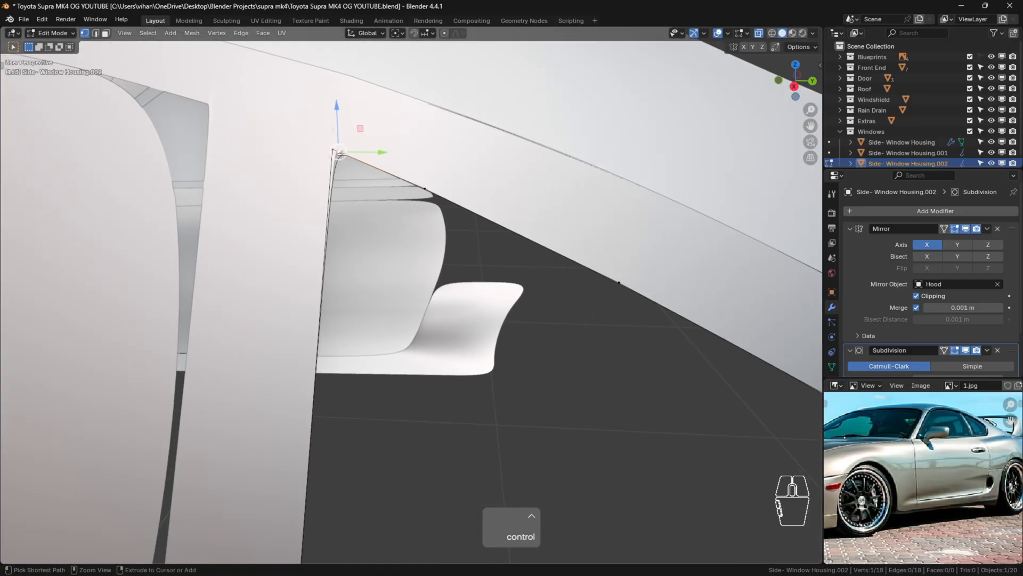
key(ctrl+x)
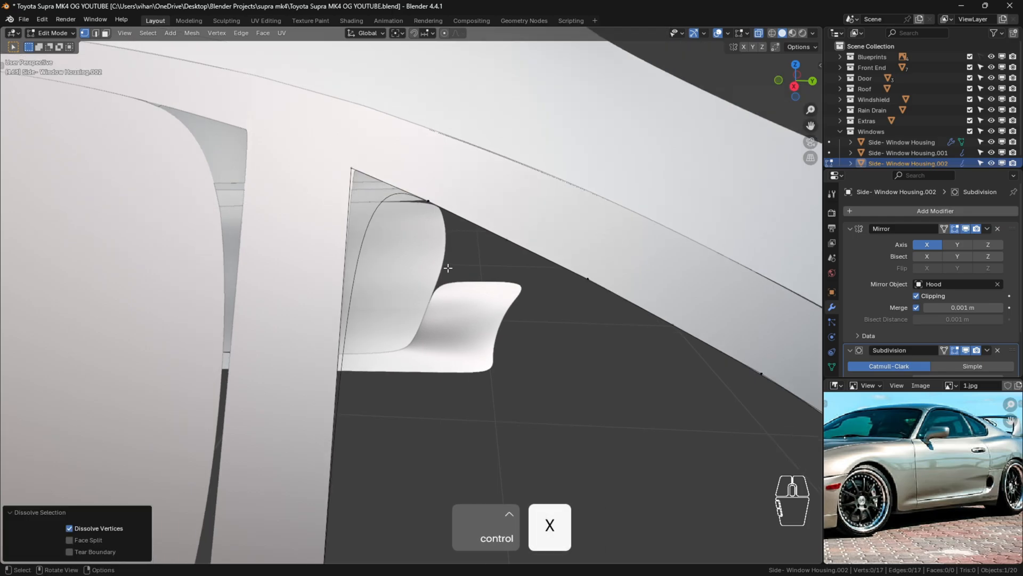
Dissolve the two extra vertices at the lower front corner of the small rear window outline.
scroll(446, 267, down, 6)
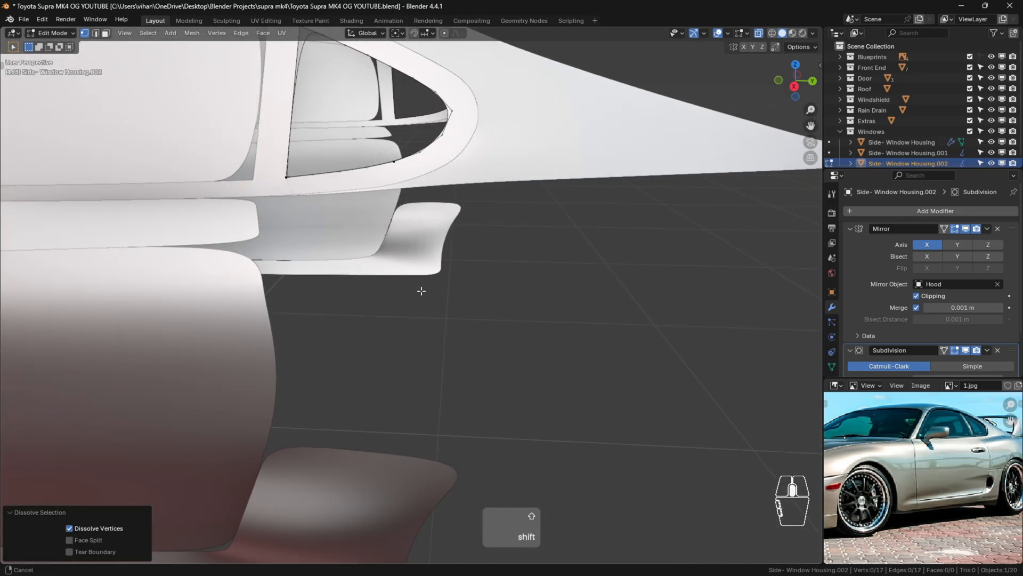
shift+middle_drag(421, 291, 423, 311)
scroll(422, 311, up, 5)
scroll(301, 193, down, 5)
shift+middle_drag(334, 264, 418, 383)
scroll(418, 383, up, 3)
click(390, 375)
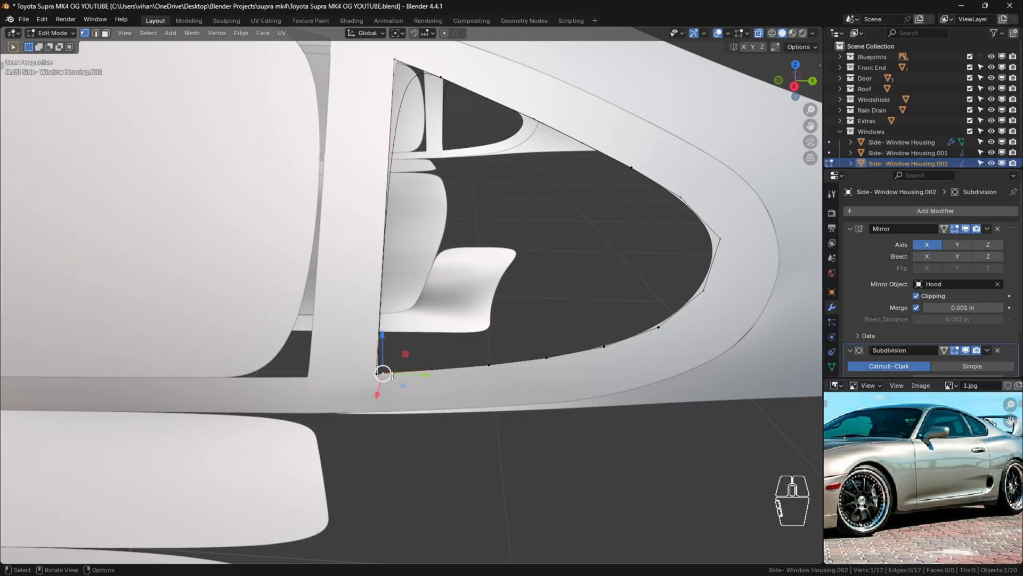
key(ctrl+x)
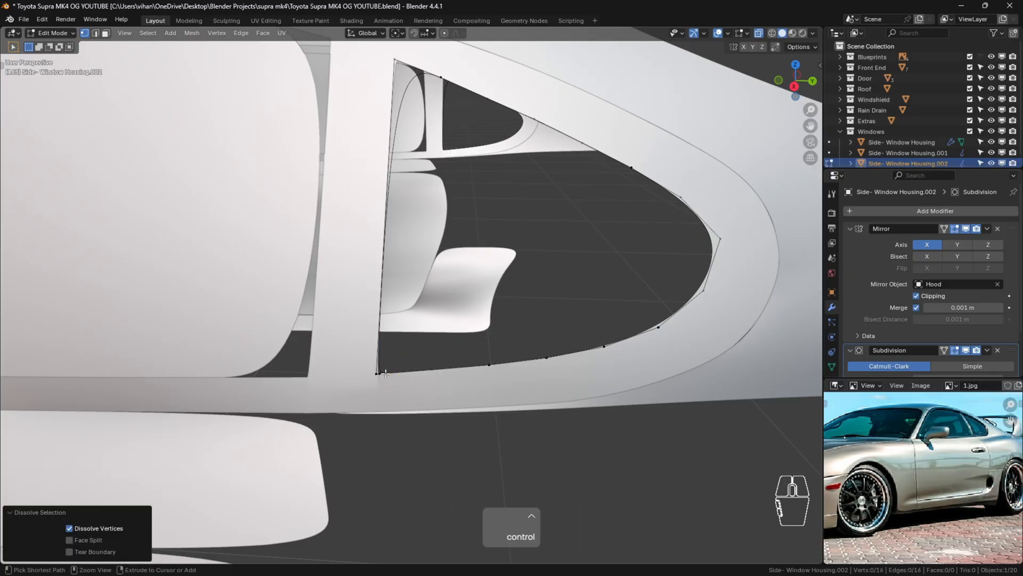
click(378, 372)
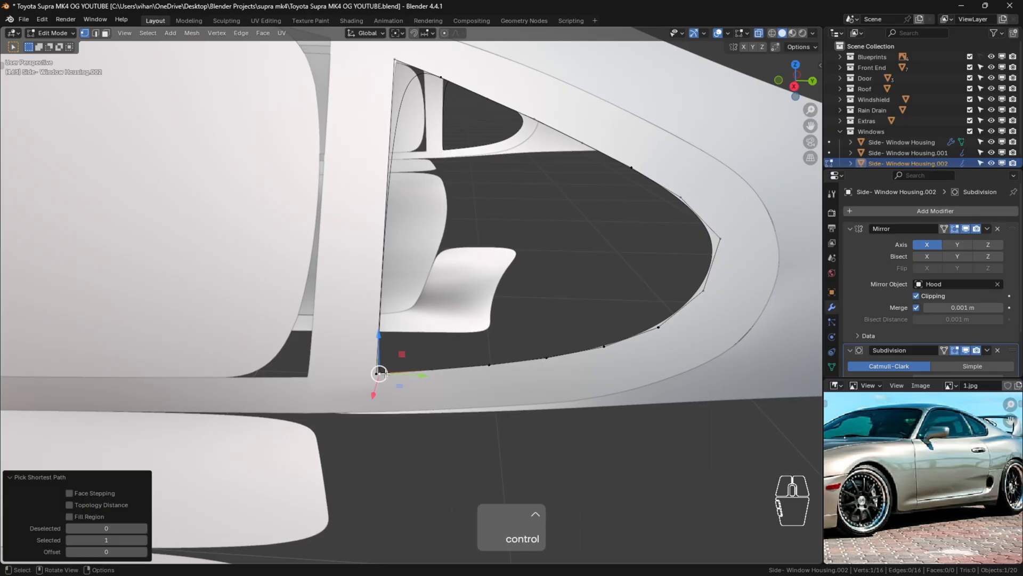
key(ctrl+x)
scroll(379, 370, down, 4)
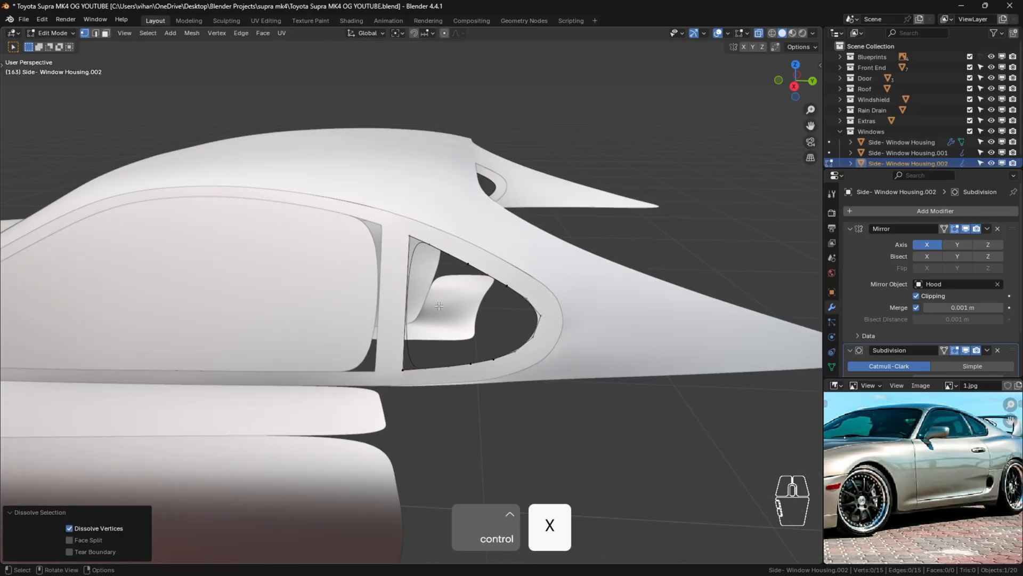
Select the rear window outline's upper and lower edge paths in turn, each between a front corner and the rear tip, to compare their vertex counts.
scroll(434, 285, up, 7)
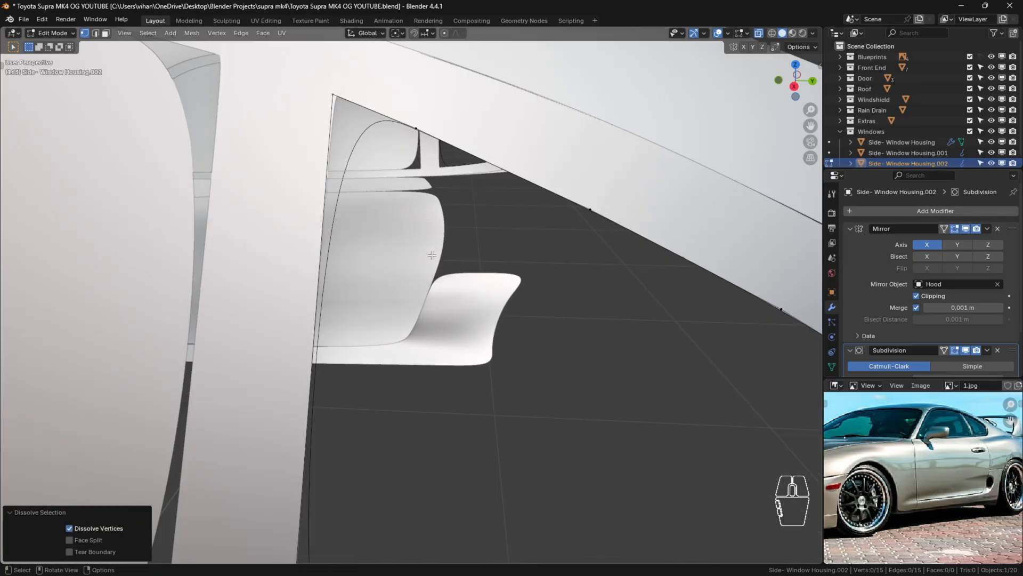
scroll(400, 182, down, 7)
scroll(501, 242, up, 3)
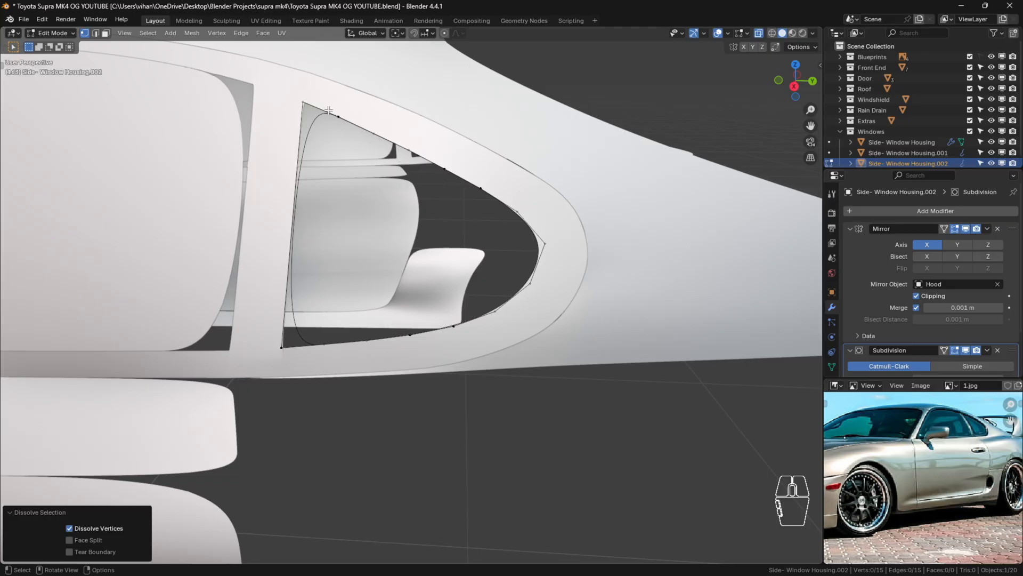
click(307, 101)
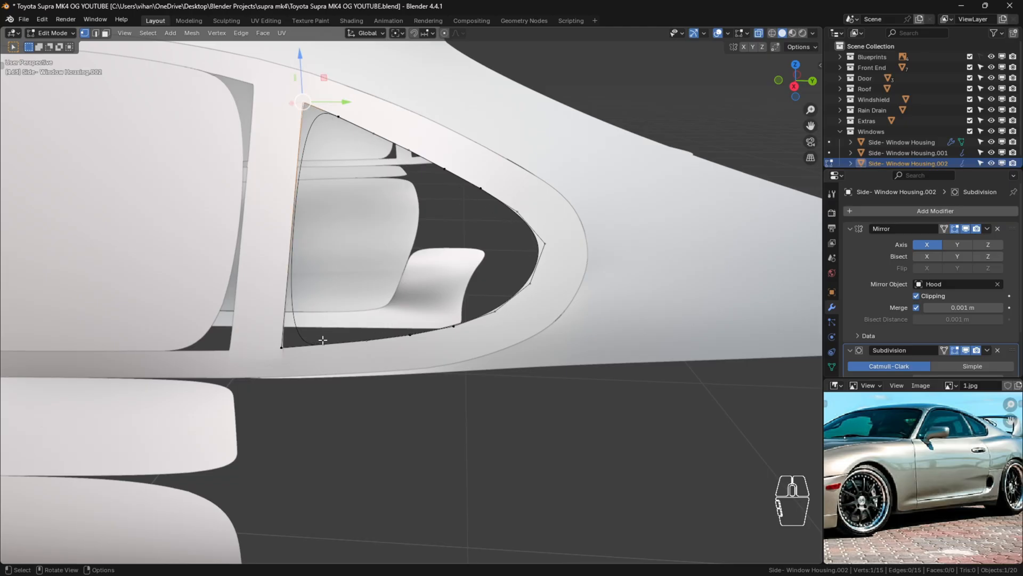
ctrl+click(544, 244)
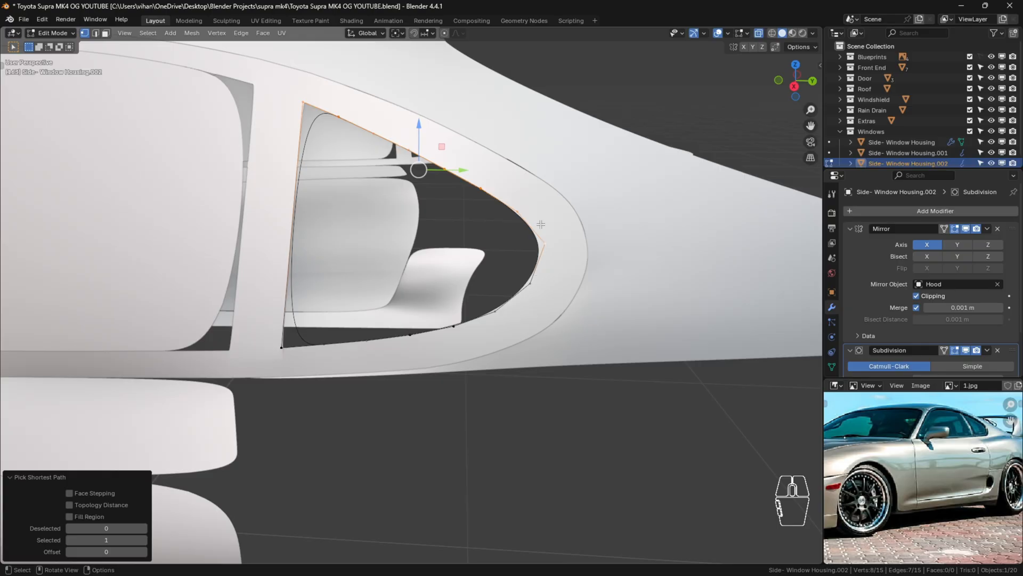
click(543, 244)
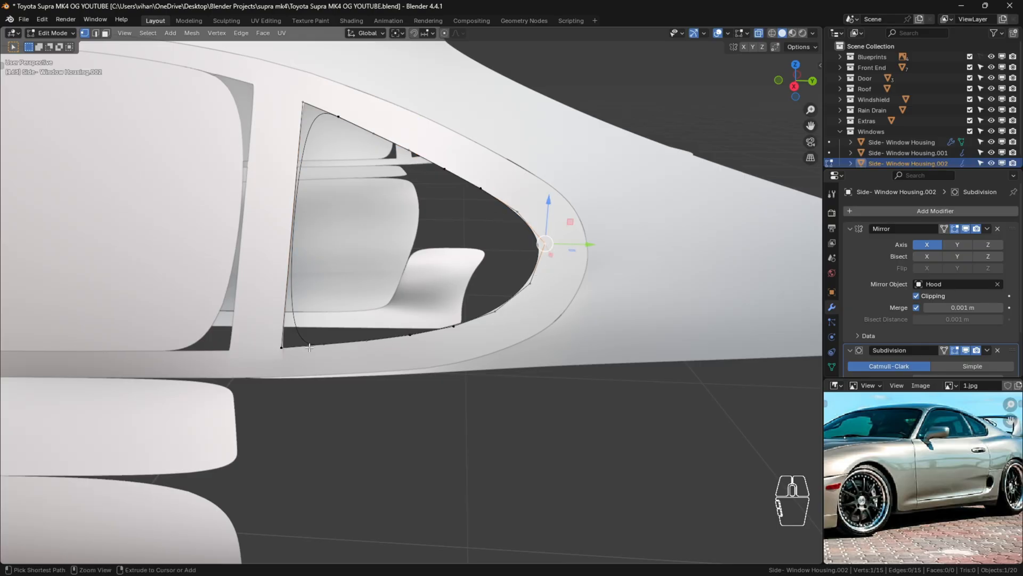
ctrl+click(285, 348)
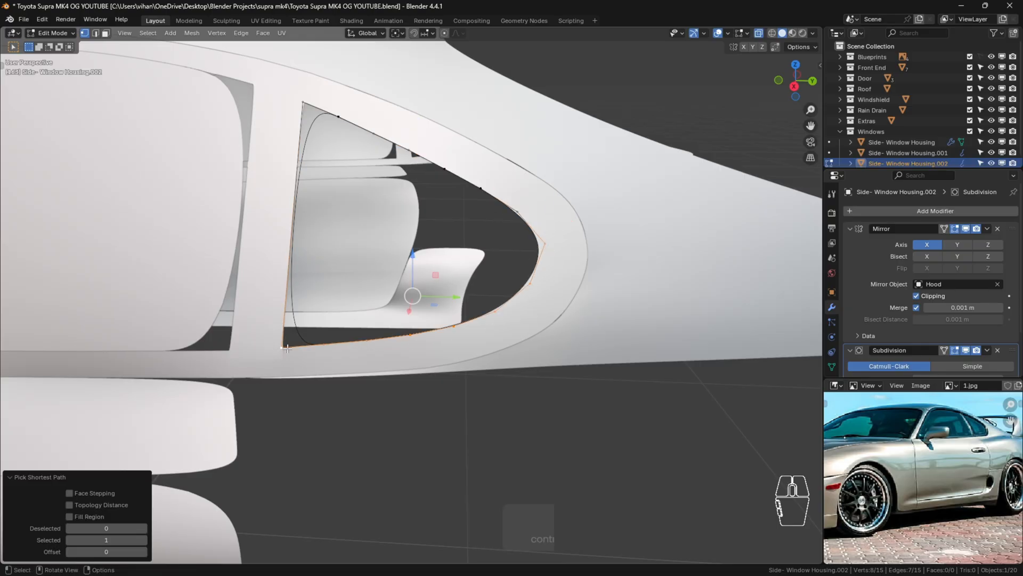
Create the first face from the four front vertices of the small rear window outline.
key(b)
drag(278, 82, 343, 367)
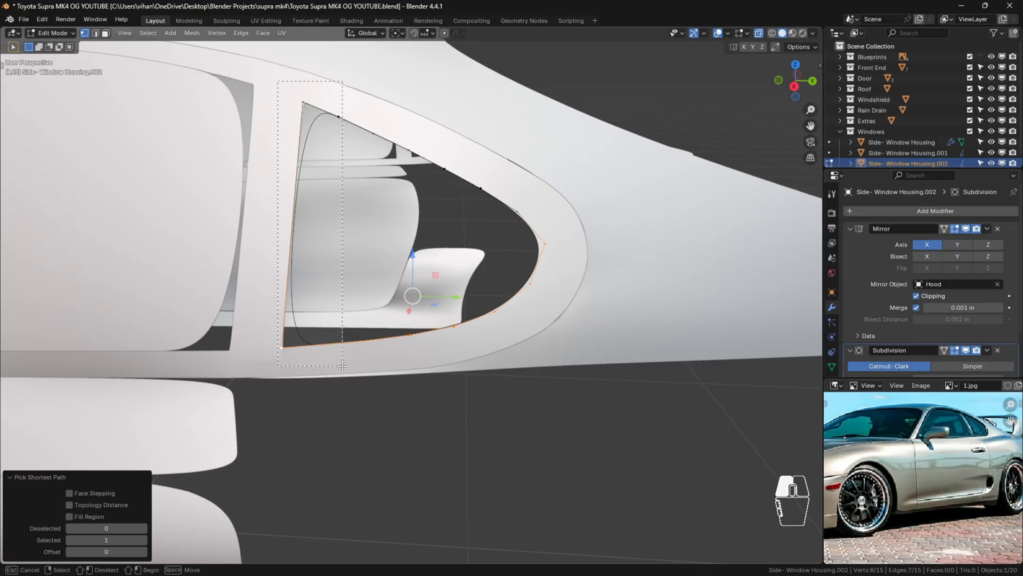
key(f)
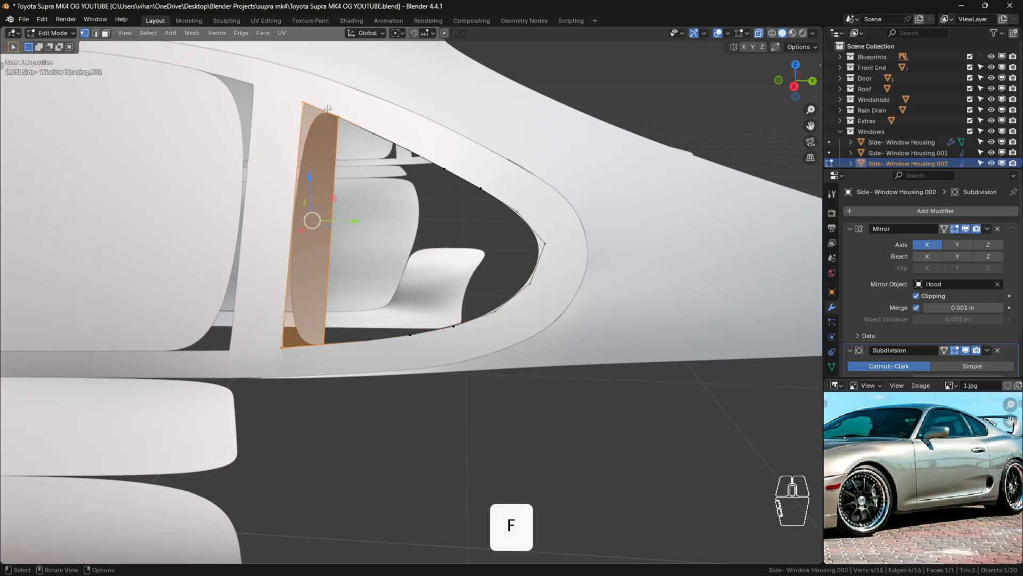
Fill the rest of the small rear window outline with consecutive faces from the first face's rear edge to the rear tip.
key(b)
drag(328, 109, 342, 273)
drag(342, 367, 322, 351)
shift+click(341, 118)
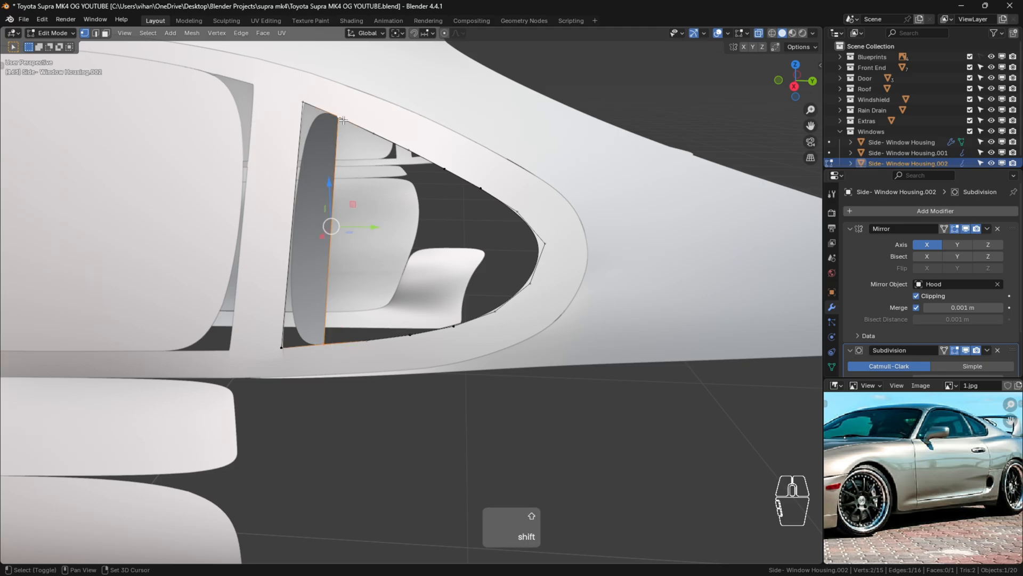
key(f)
key(f)
key(f)
key(f)
key(f)
key(f)
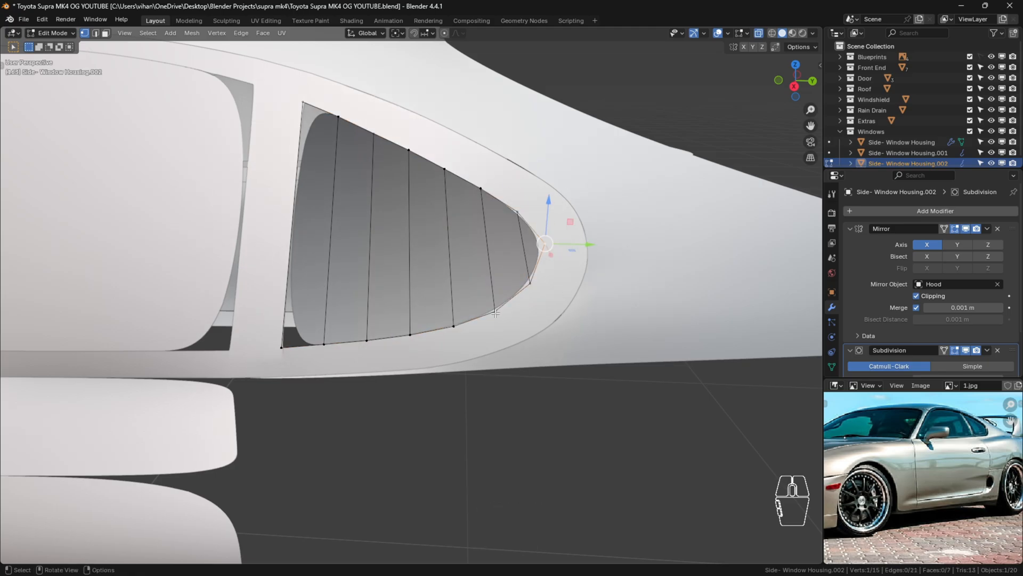
Recalculate the normals of all the small rear pane's faces to point outward, and finish editing the mesh.
scroll(450, 245, down, 3)
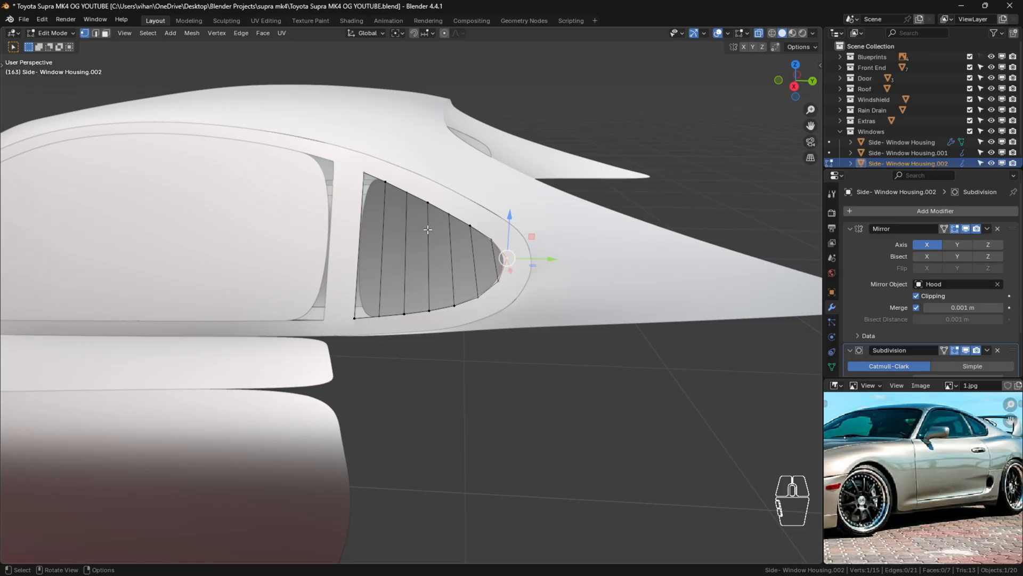
key(a)
key(shift+n)
key(Tab)
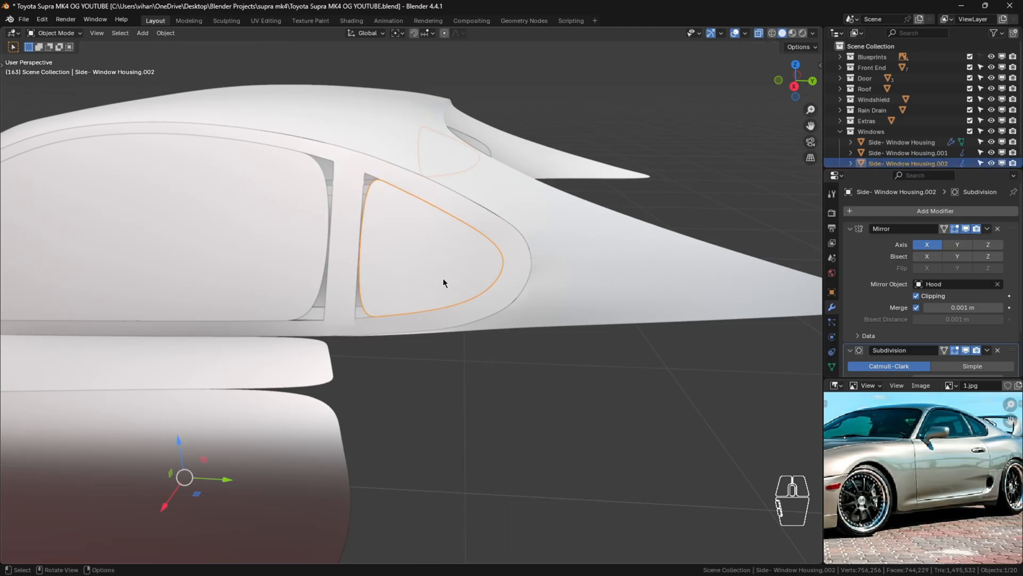
Rename the small rear pane object as Side Window Small.
key(F2)
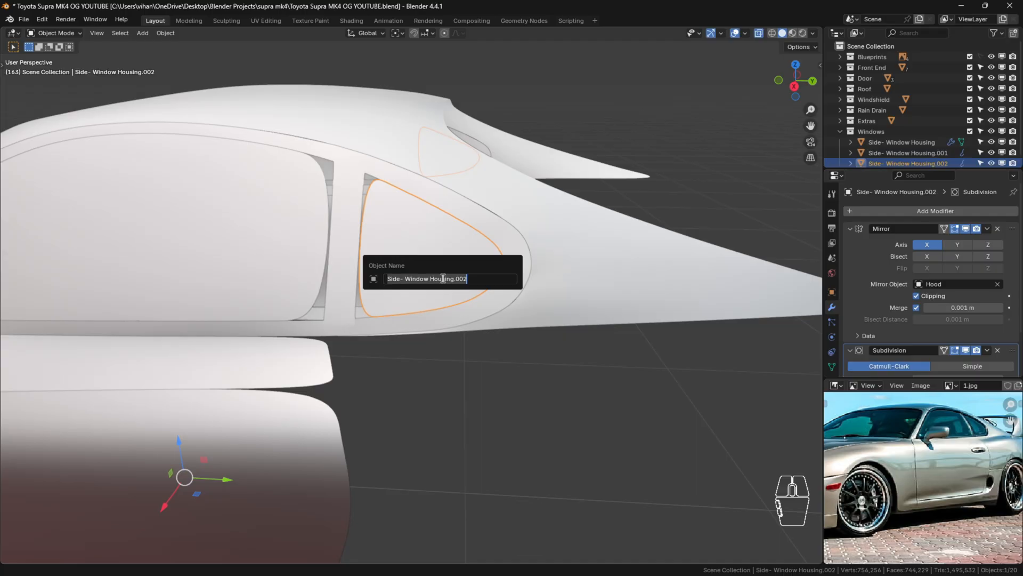
key(BackSpace)
text(Sidw)
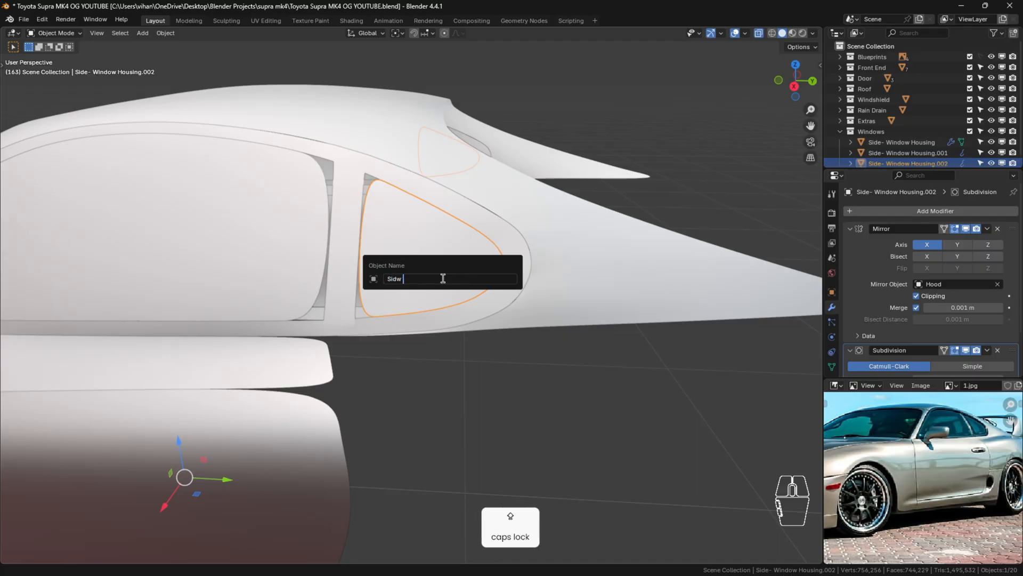
key(BackSpace)
key(Caps_Lock)
text(e Window S)
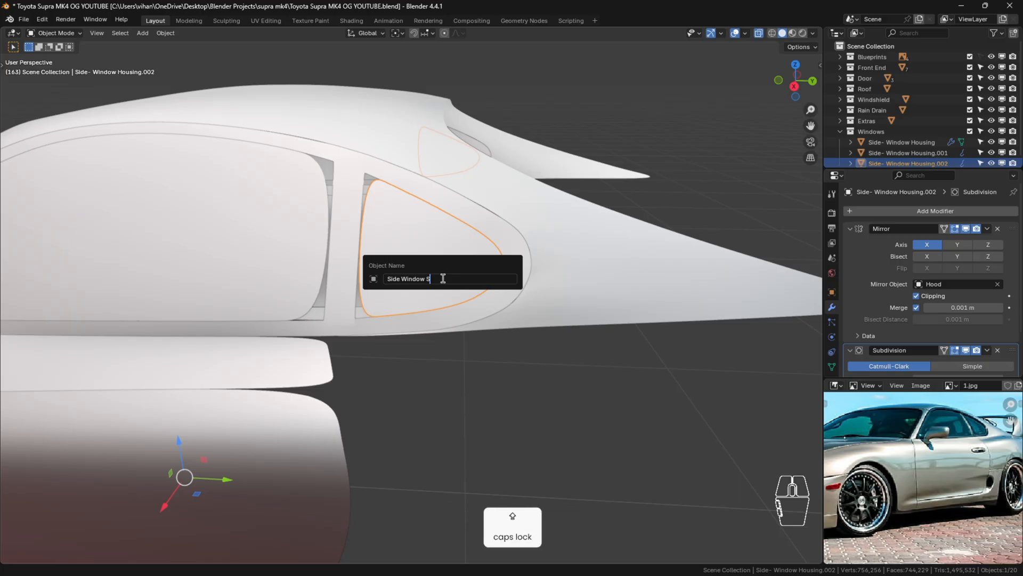
text(mall)
key(Return)
Extend the small rear pane's object name to Side Window Small Glass.
right_click(442, 277)
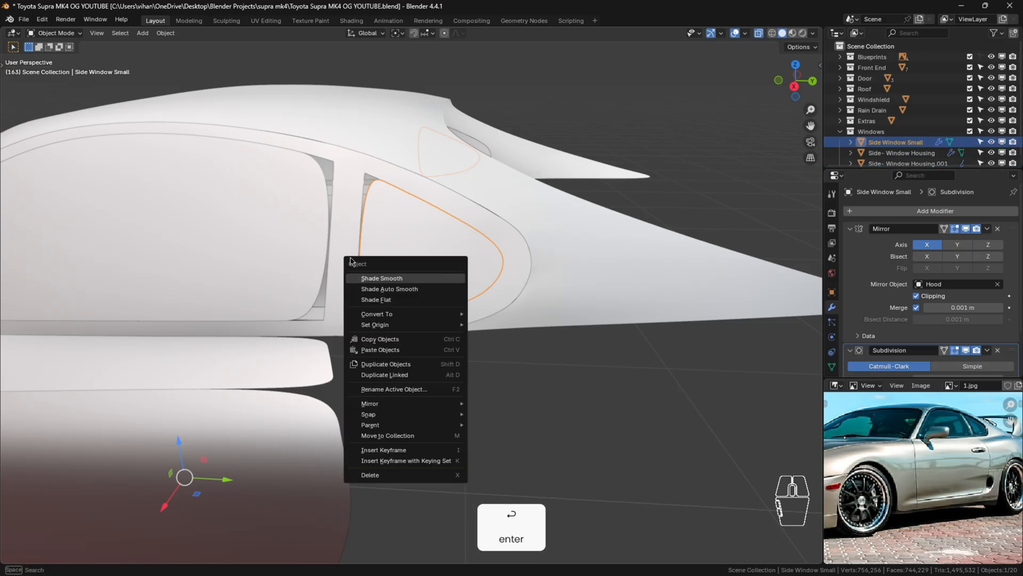
key(F2)
click(411, 247)
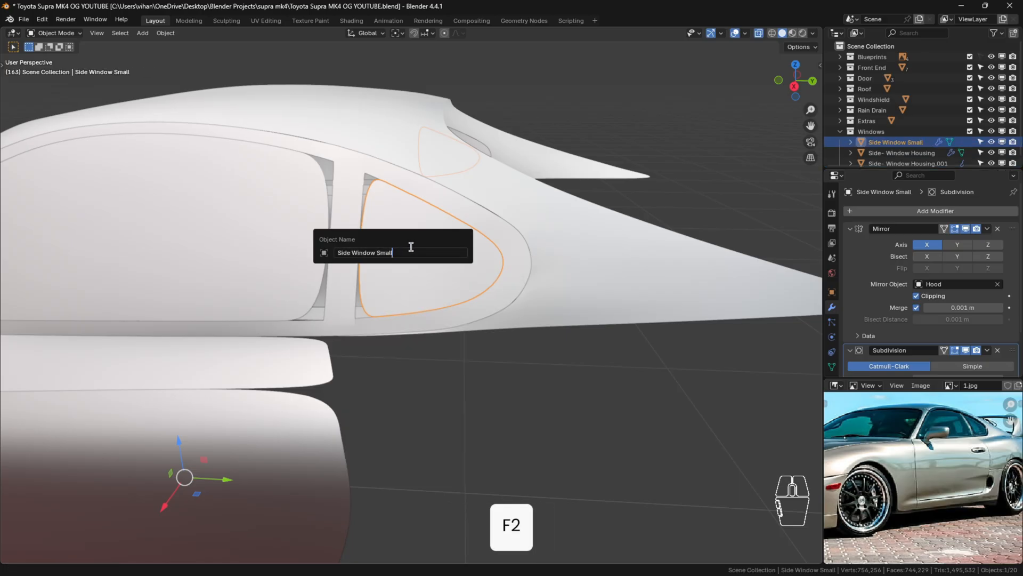
text(Gl)
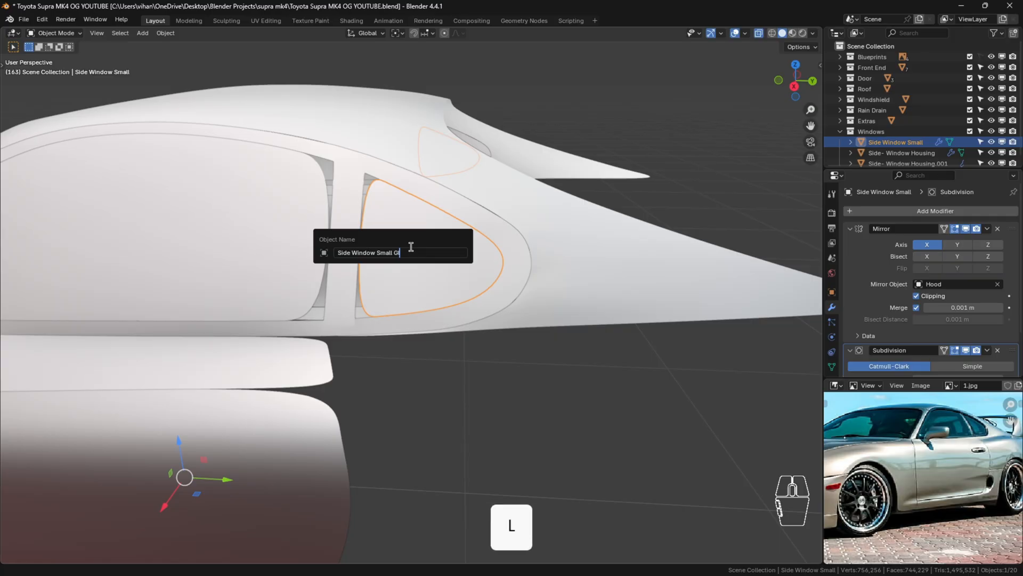
text(ass)
key(Return)
Rename the large front pane object as Side- Window Door Glass.
click(286, 236)
shift+middle_drag(265, 234, 418, 258)
key(F2)
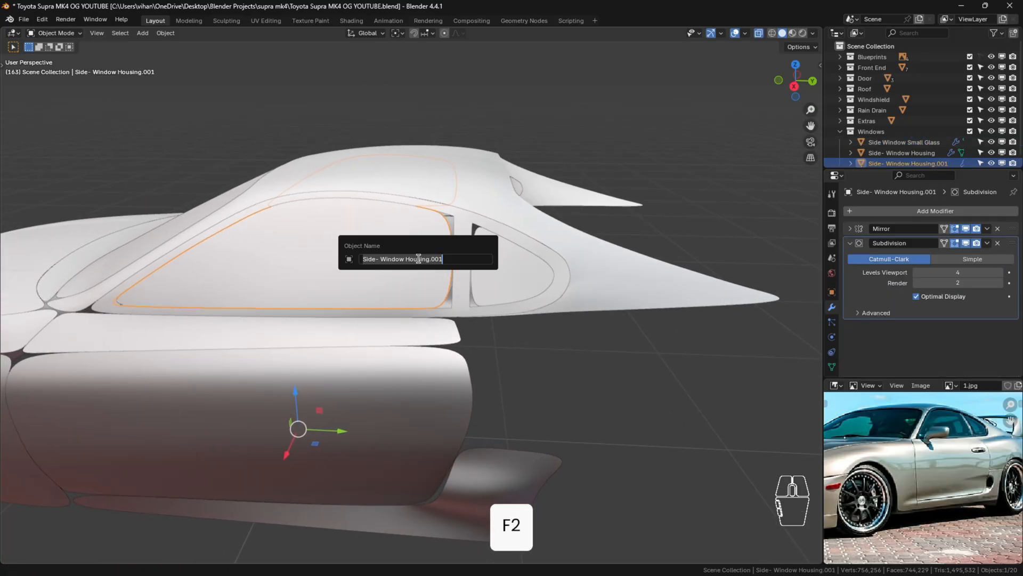
key(End)
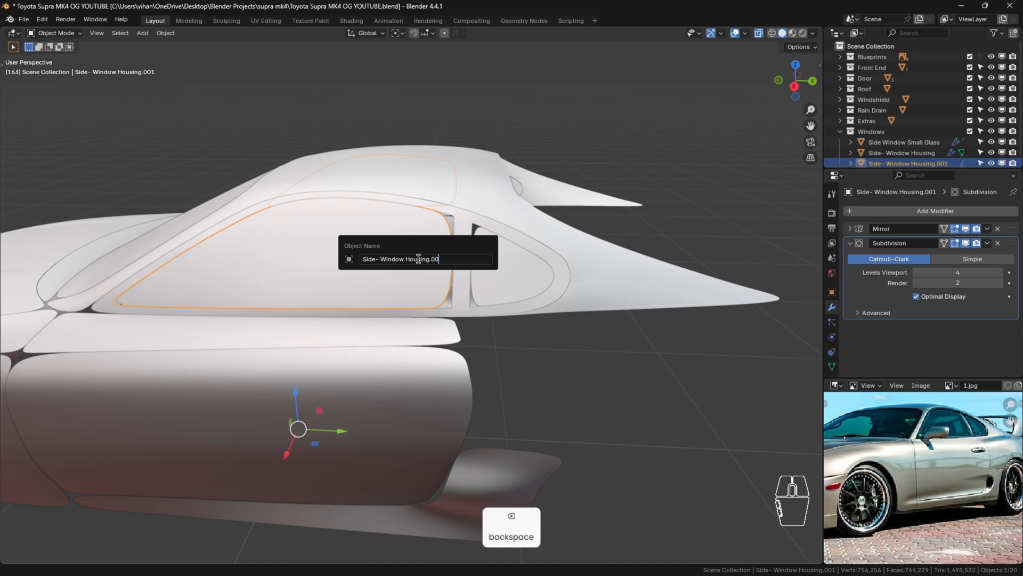
text(Door Gl)
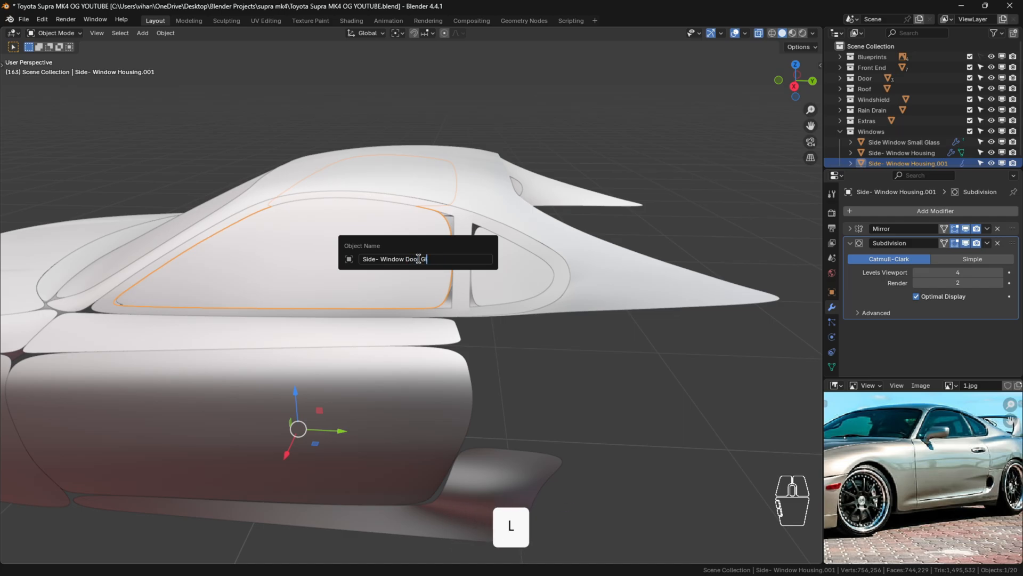
text(ass)
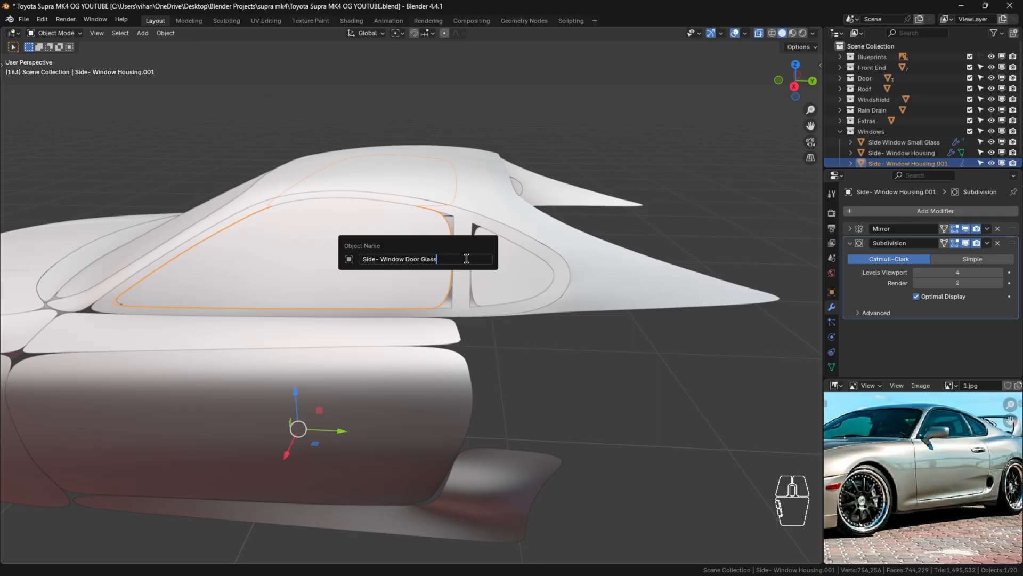
key(Return)
Deselect all objects, save the Blender file, and view the whole car body.
scroll(586, 406, down, 1)
scroll(586, 407, down, 2)
click(595, 404)
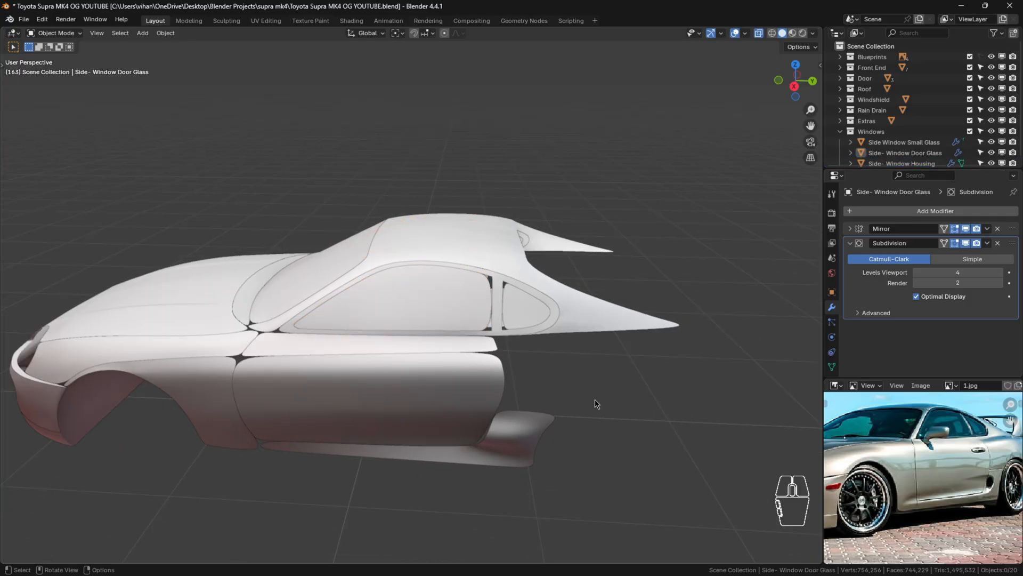
key(ctrl+s)
scroll(592, 386, down, 3)
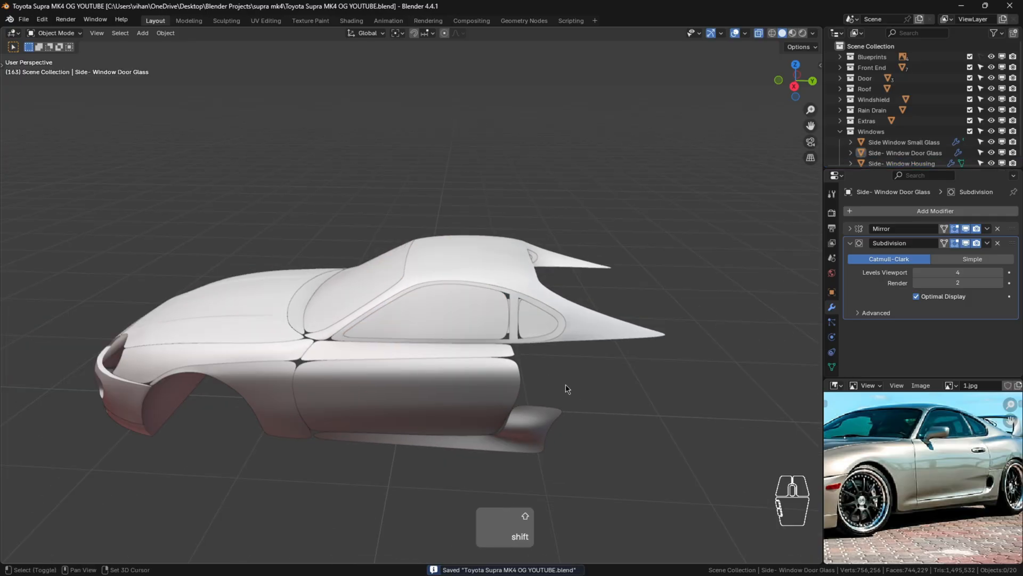
middle_drag(519, 363, 373, 325)
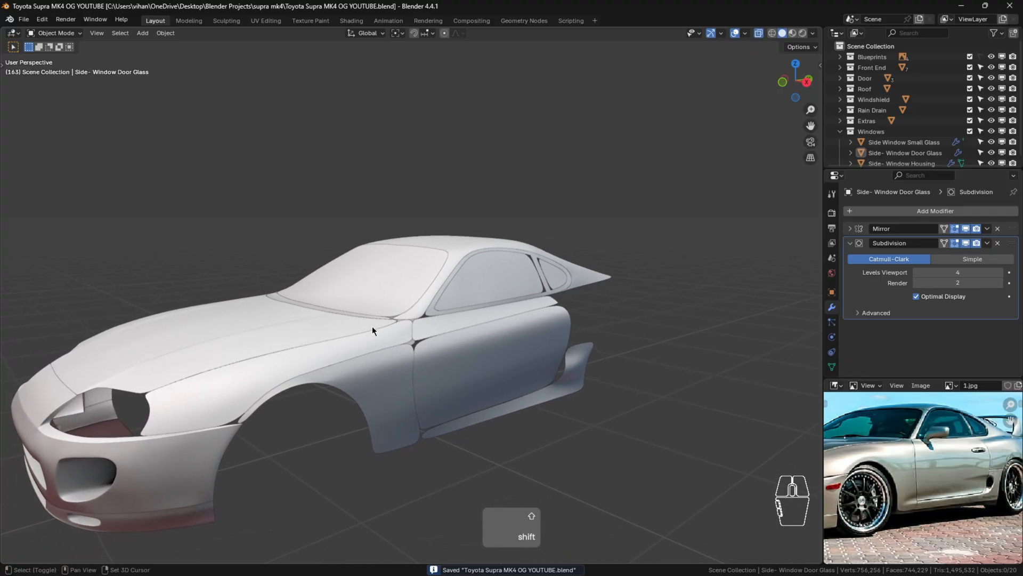
Examine the whole car body from the front quarter and the sill area in the reference photo 1.jpg.
scroll(536, 311, up, 1)
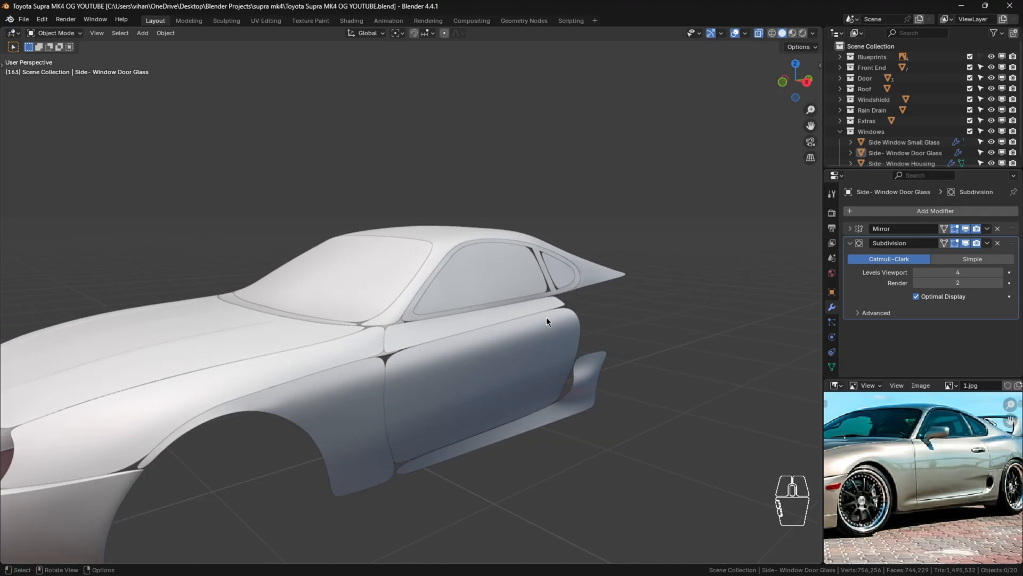
scroll(777, 394, down, 3)
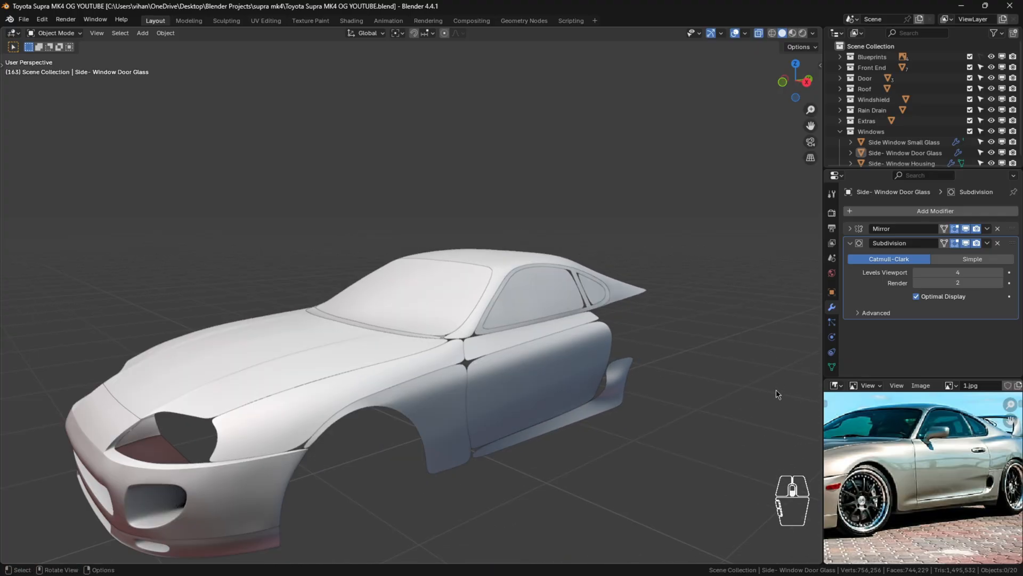
scroll(641, 384, down, 2)
shift+middle_drag(678, 404, 574, 315)
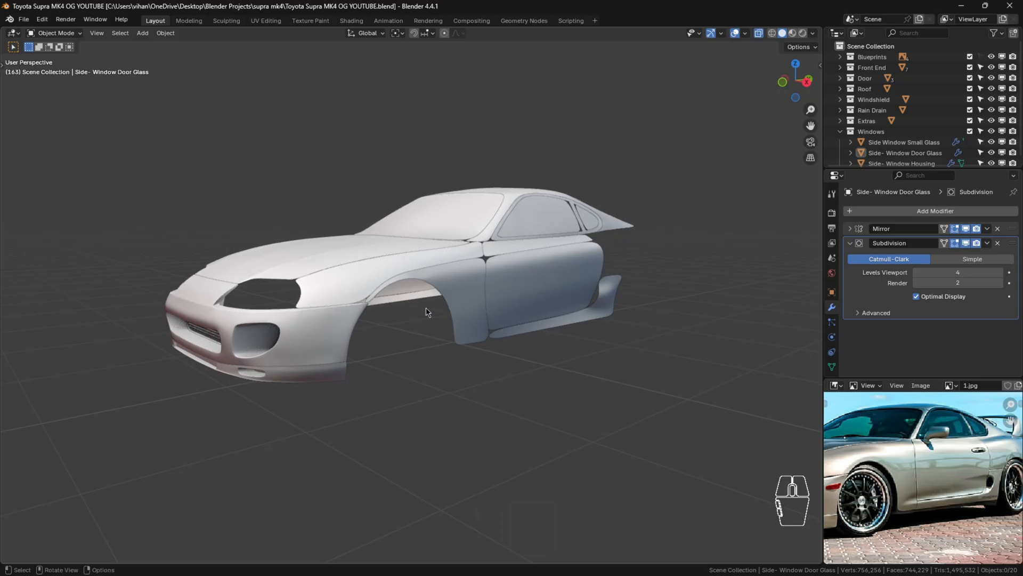
scroll(521, 275, up, 3)
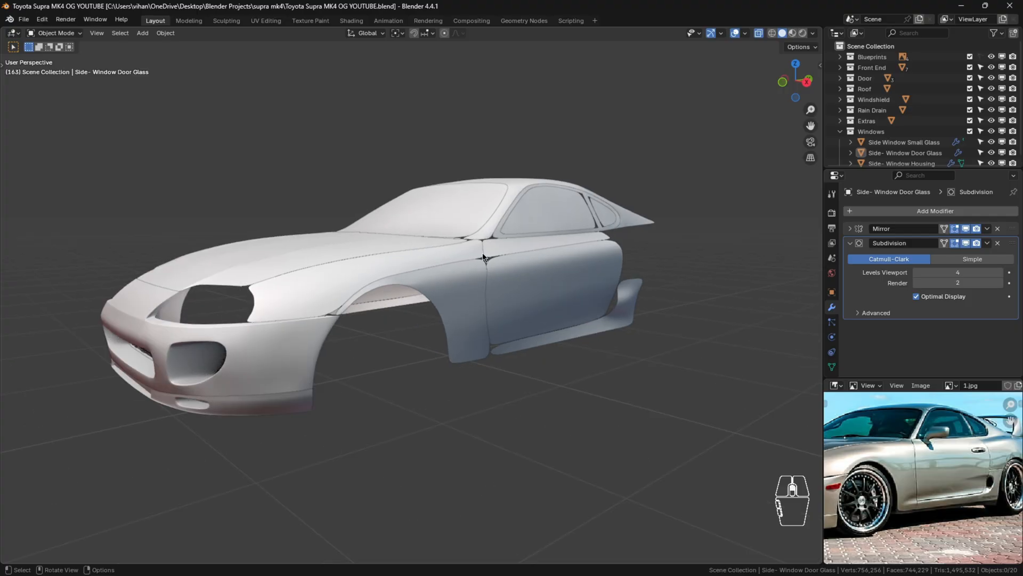
scroll(491, 256, down, 4)
shift+middle_drag(491, 258, 425, 240)
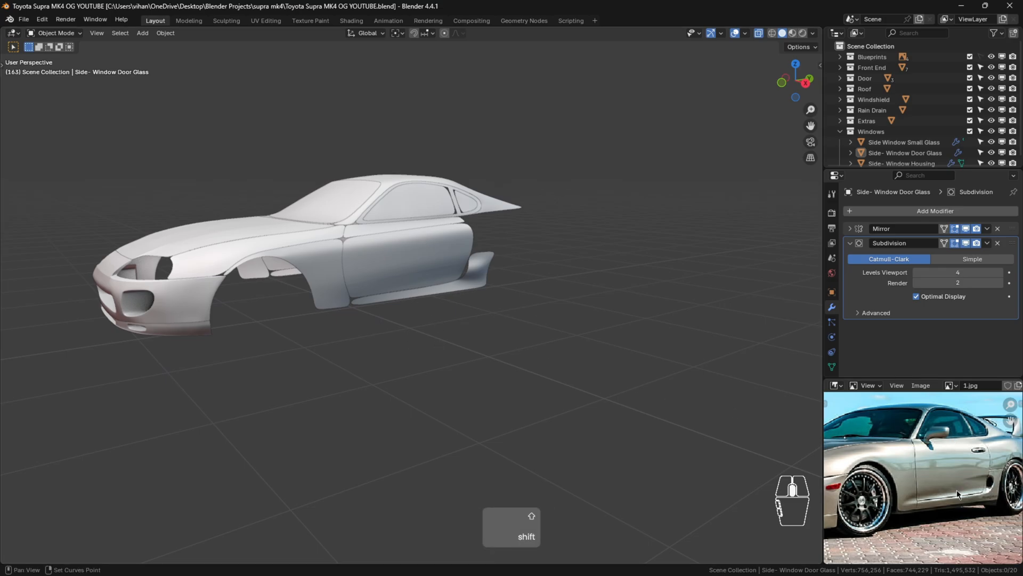
scroll(939, 481, up, 3)
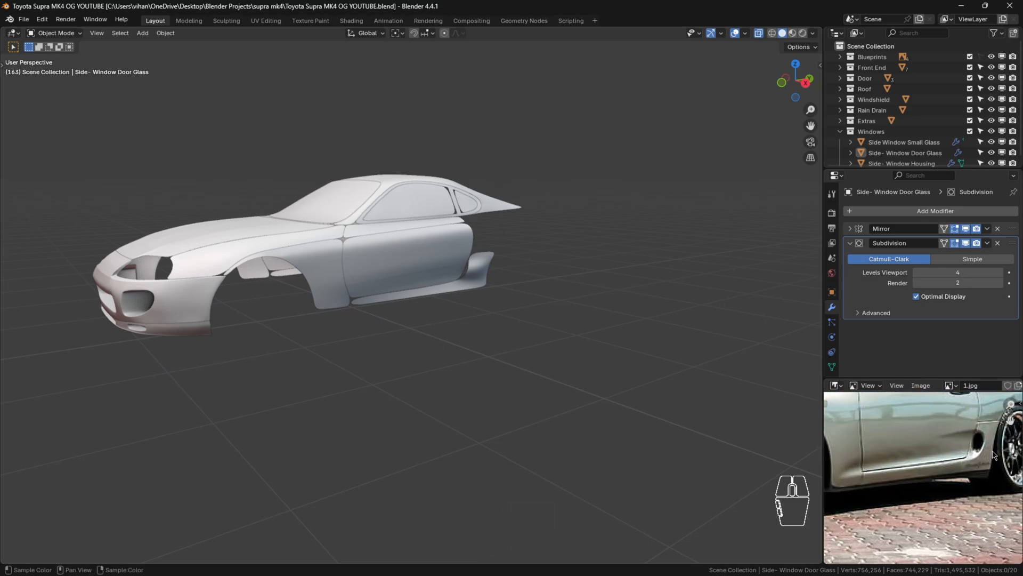
Open the Door- SideSkirts mesh for editing in the right orthographic view and select the vertex at the door's lower rear corner.
key(KP_3)
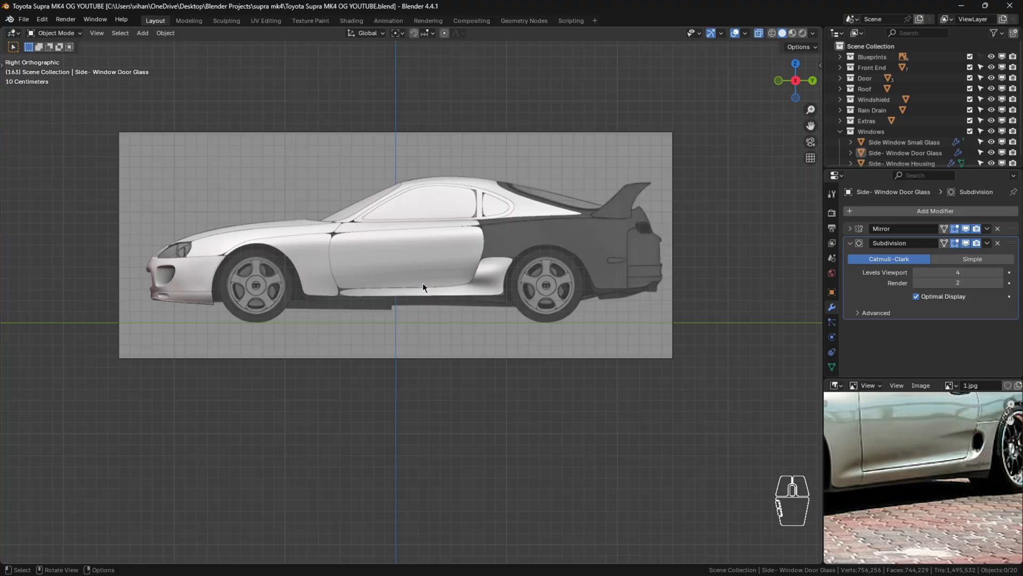
scroll(342, 331, up, 4)
click(284, 310)
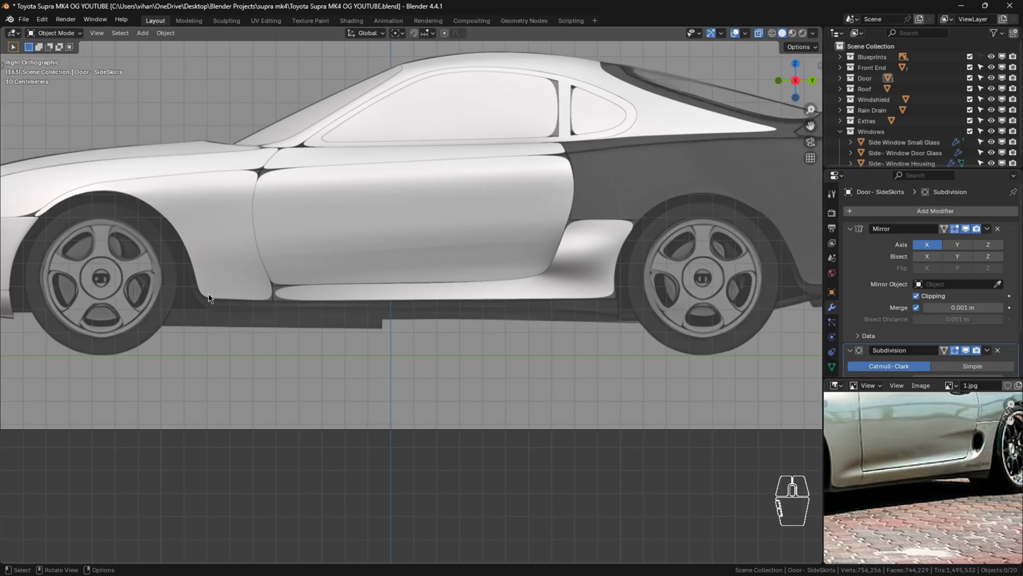
click(240, 298)
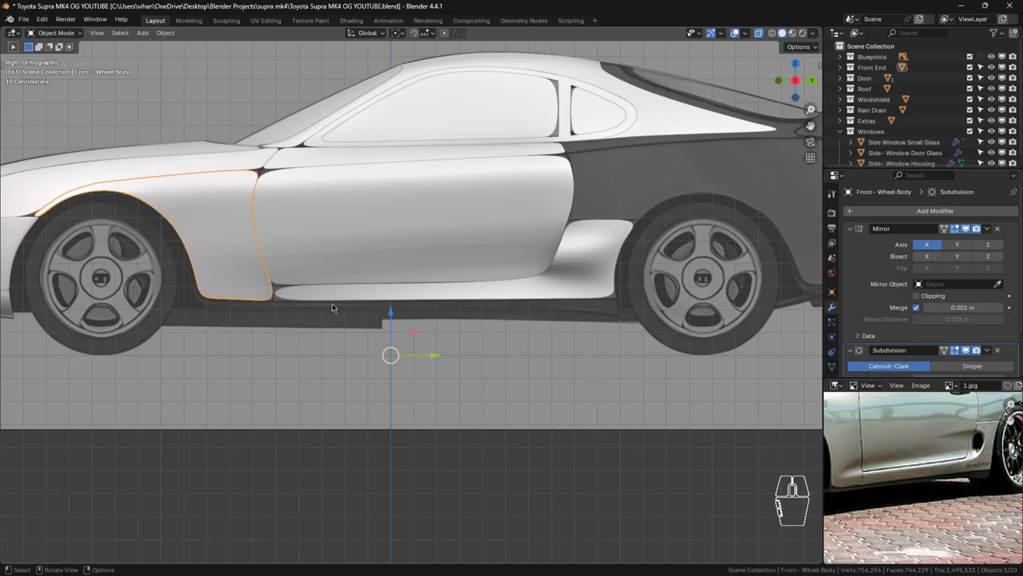
click(575, 282)
key(Tab)
scroll(593, 264, up, 2)
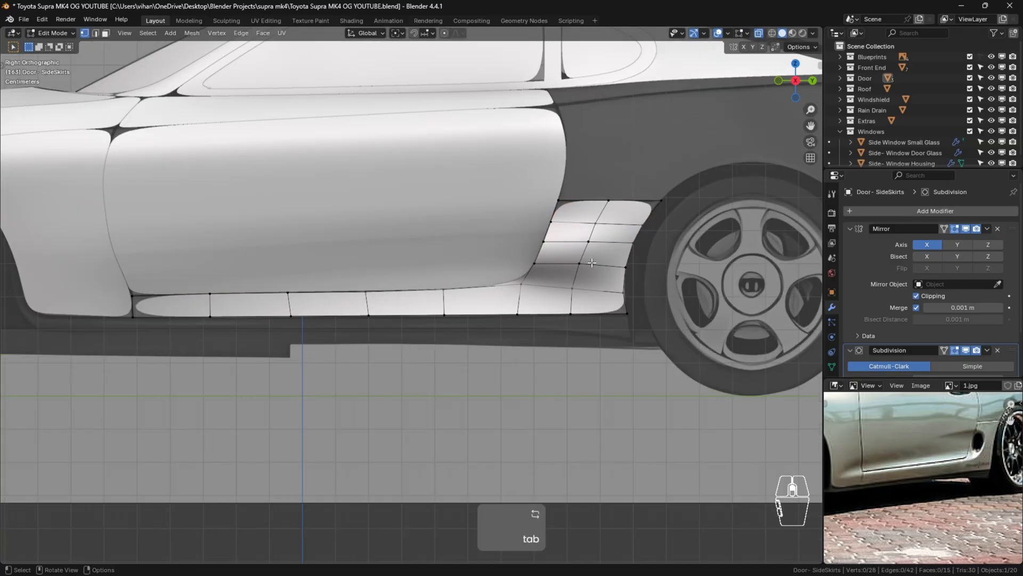
click(526, 290)
scroll(582, 288, up, 2)
scroll(572, 310, down, 2)
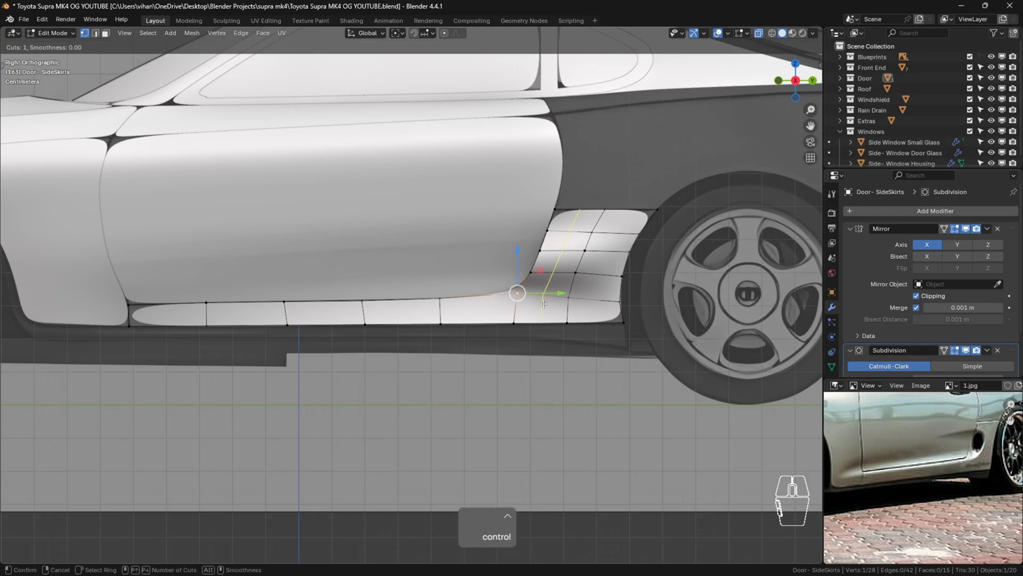
key(ctrl+r)
click(493, 309)
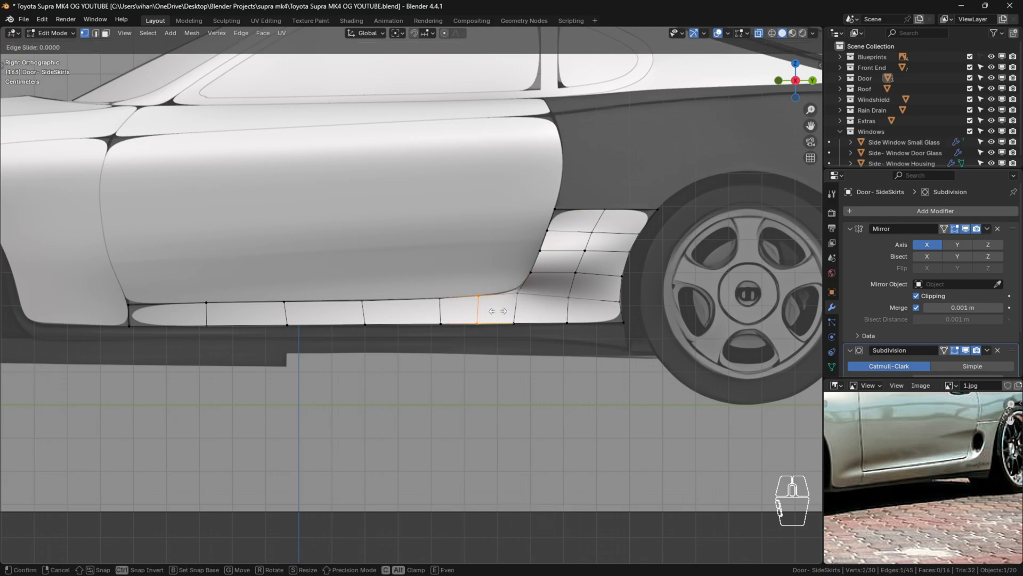
click(497, 311)
key(ctrl+z)
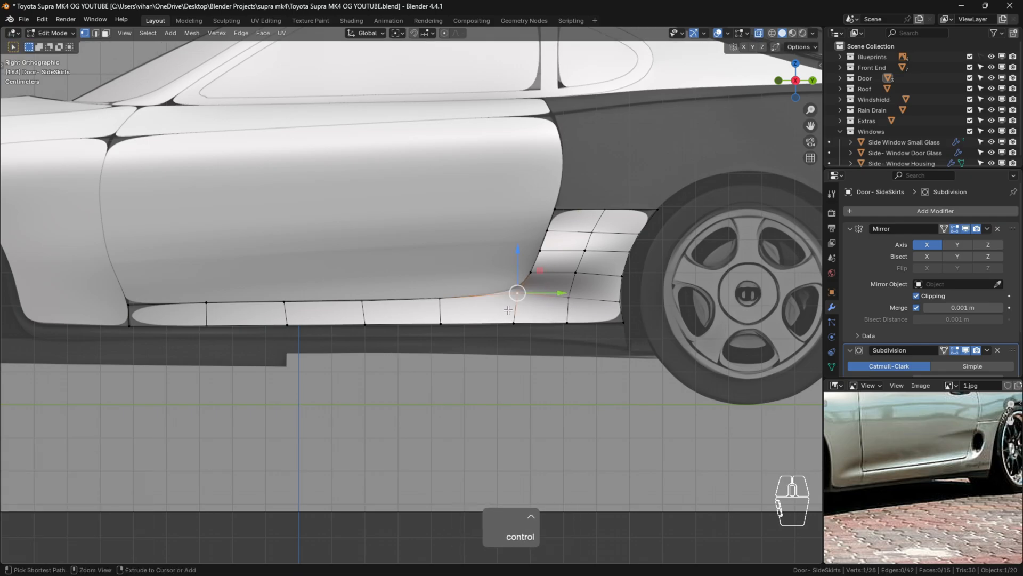
Add one centred edge loop running lengthwise along the side skirt's lower strip, with a slide factor of 0.
key(ctrl+r)
click(528, 309)
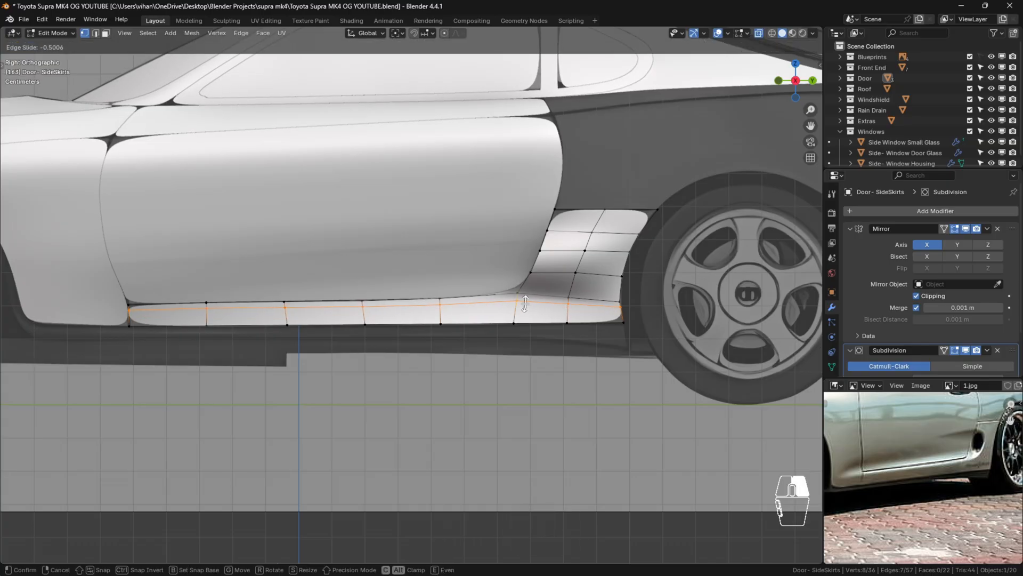
right_click(561, 299)
scroll(561, 299, up, 1)
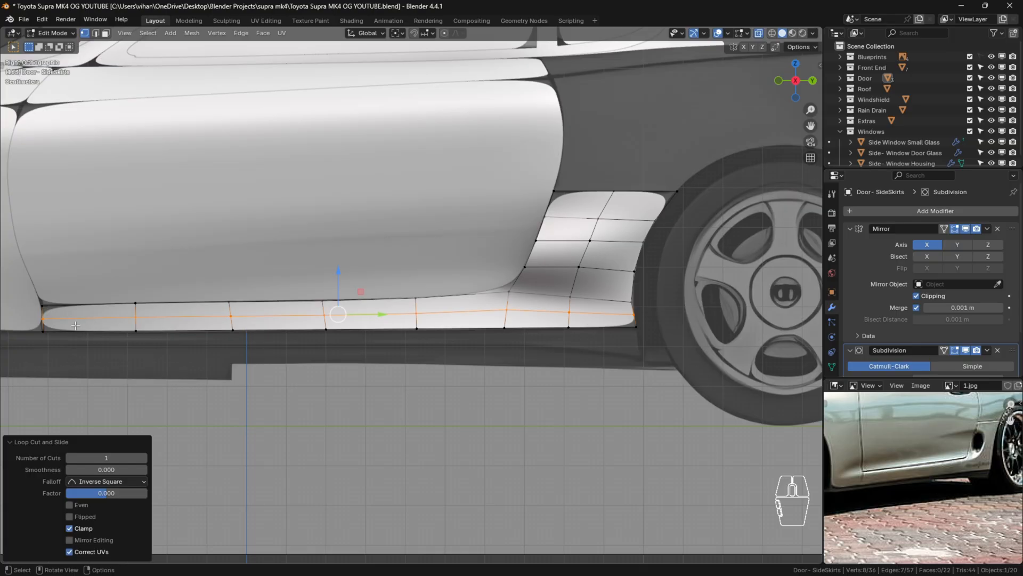
scroll(564, 254, up, 1)
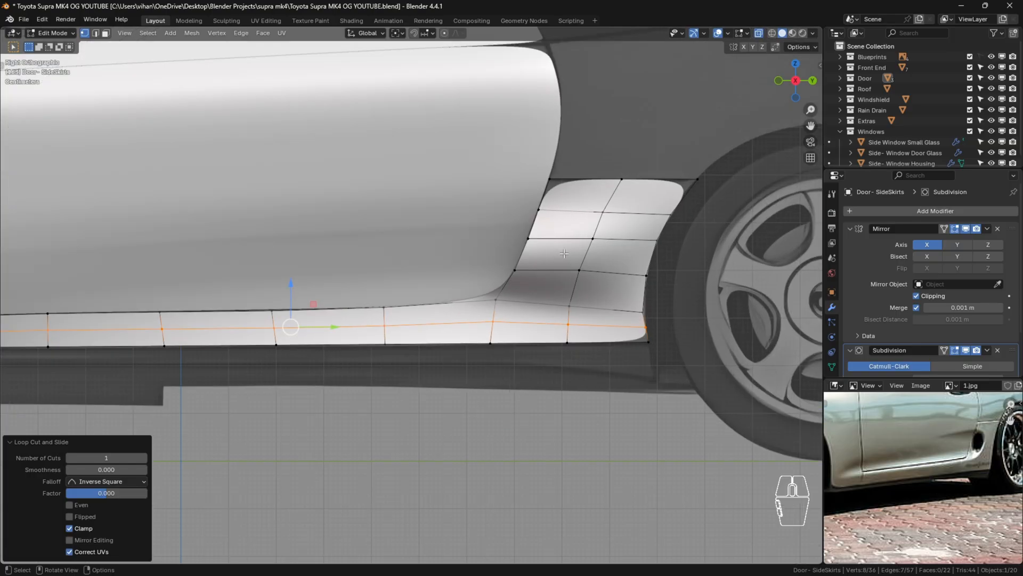
scroll(578, 260, down, 2)
shift+middle_drag(560, 267, 525, 290)
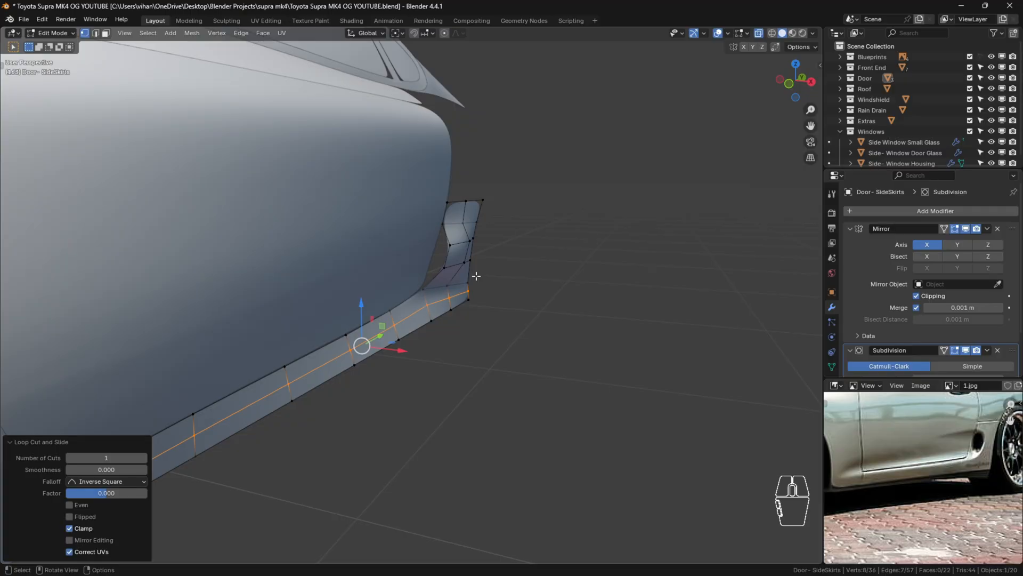
Duplicate the side skirt's raised rear section in place and separate the copy into its own object.
key(KP_3)
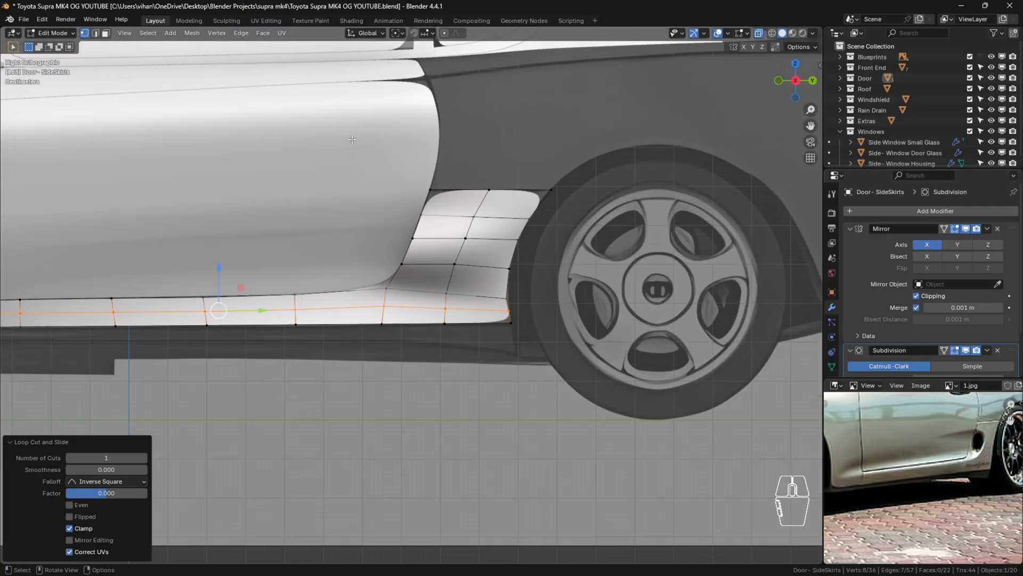
key(b)
drag(327, 164, 575, 305)
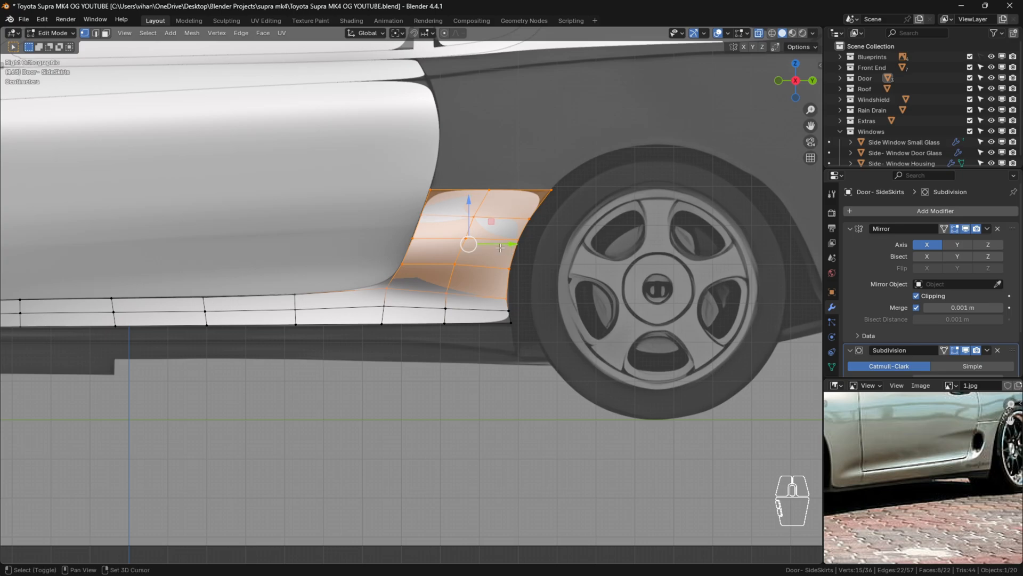
key(shift+d)
right_click(564, 176)
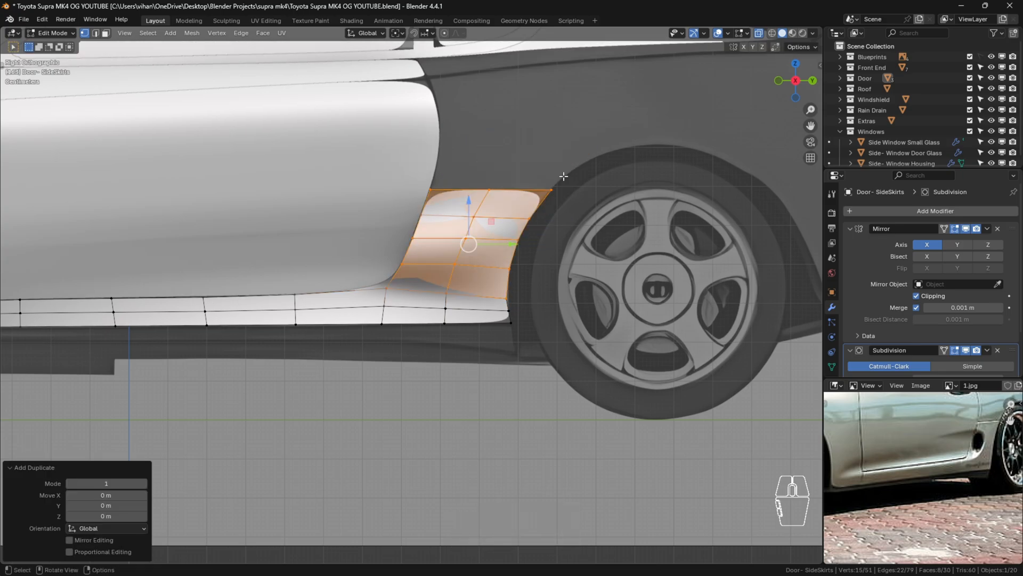
key(p)
click(565, 180)
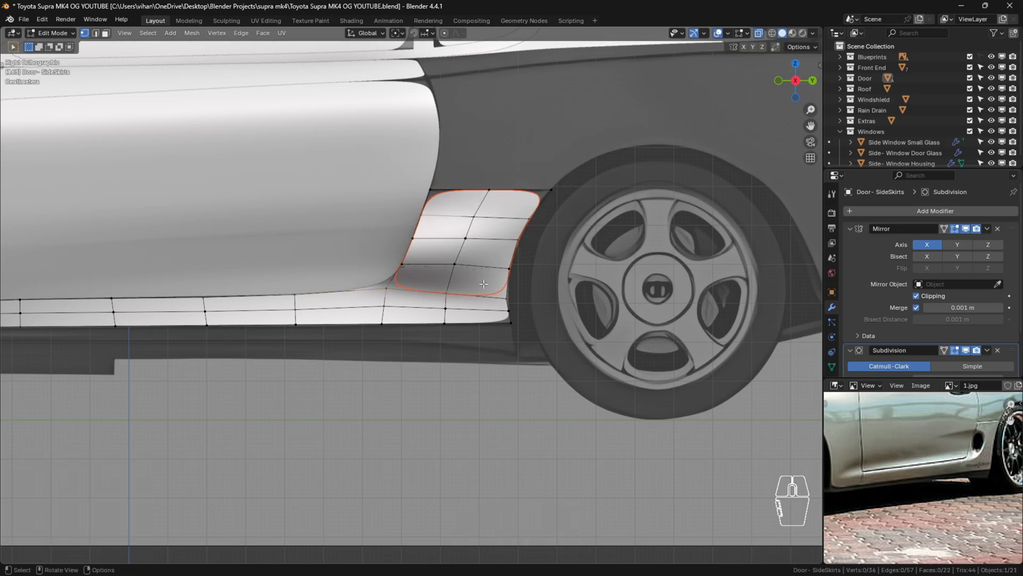
Delete the original raised rear section's vertices from the side skirt, keeping only the lower strip, and return to Object Mode.
drag(341, 147, 573, 280)
key(ctrl)
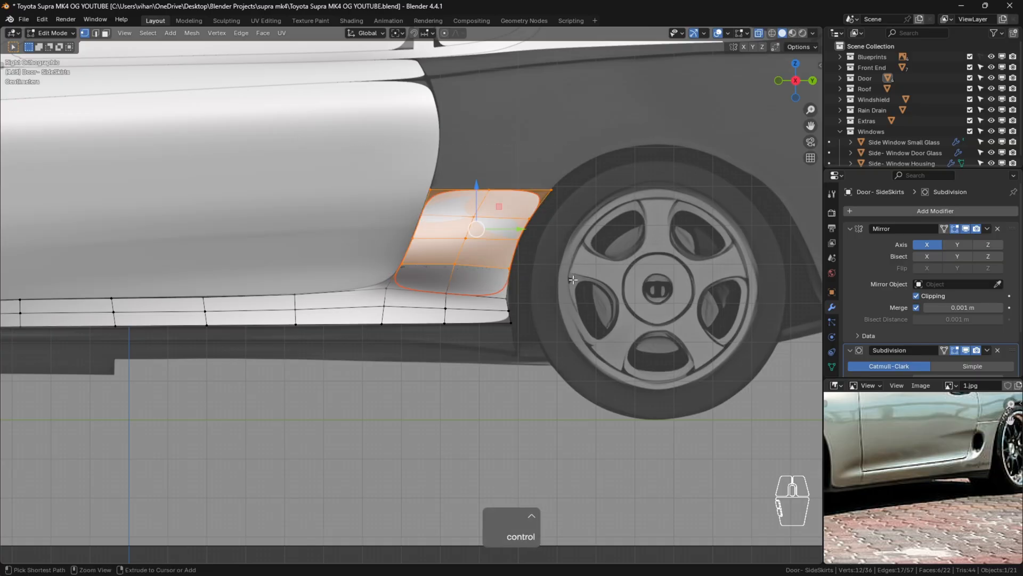
key(x)
click(575, 266)
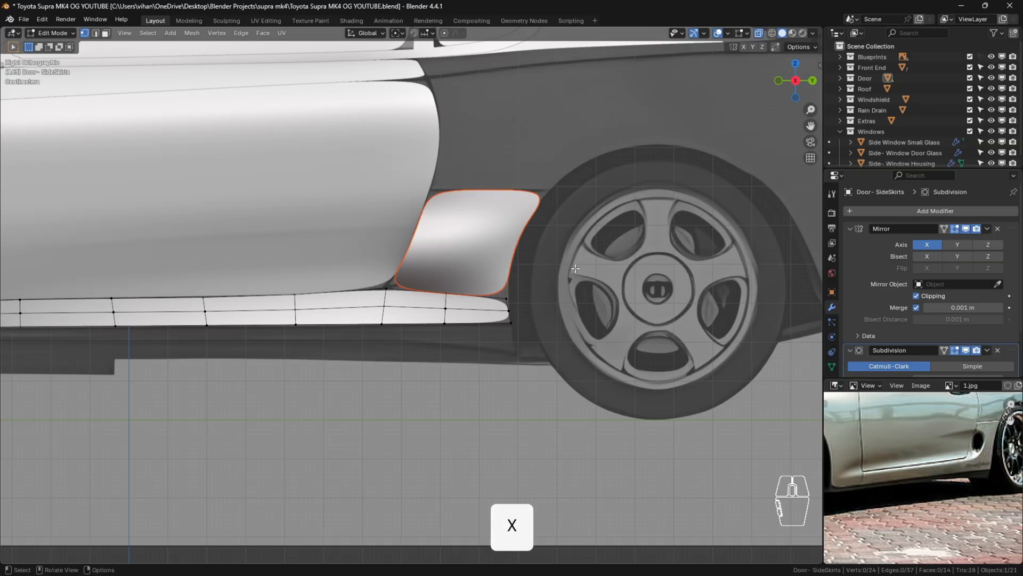
key(Tab)
scroll(453, 363, down, 5)
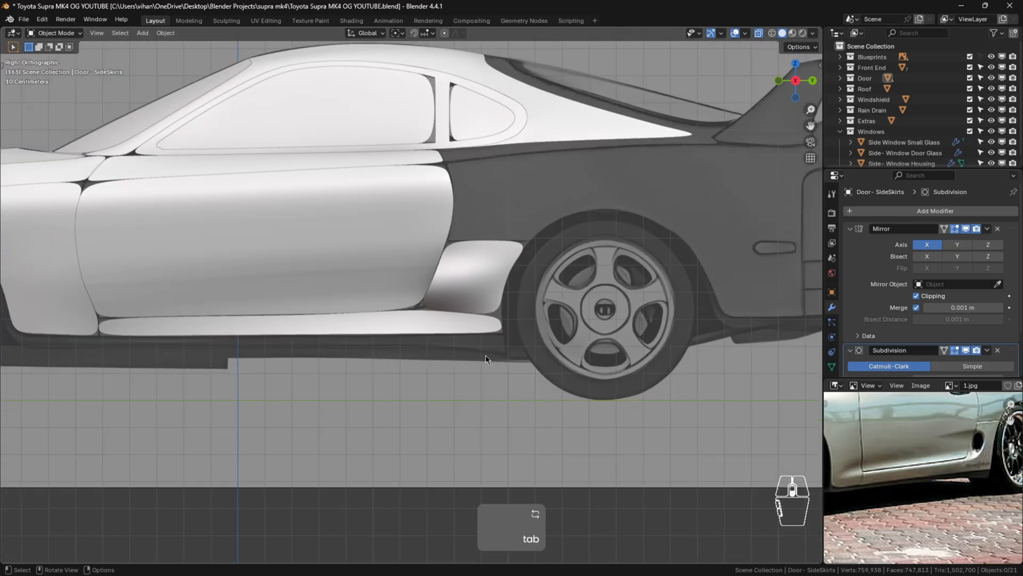
Inspect how the separated rear panel and the shortened side skirt sit against the door.
scroll(482, 362, up, 4)
scroll(484, 368, down, 3)
shift+middle_drag(425, 367, 463, 363)
scroll(413, 315, up, 3)
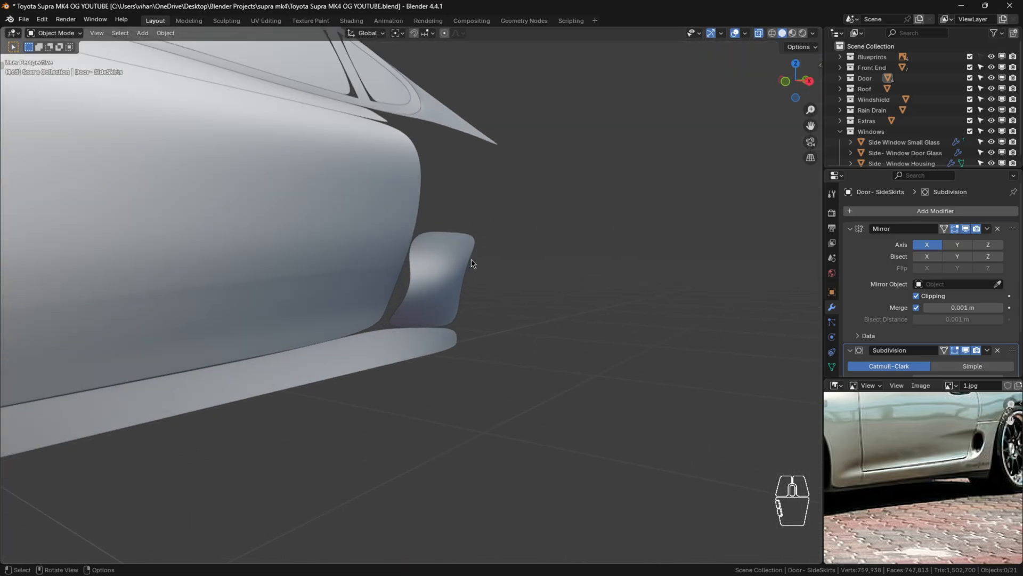
click(409, 352)
click(486, 354)
scroll(487, 304, down, 4)
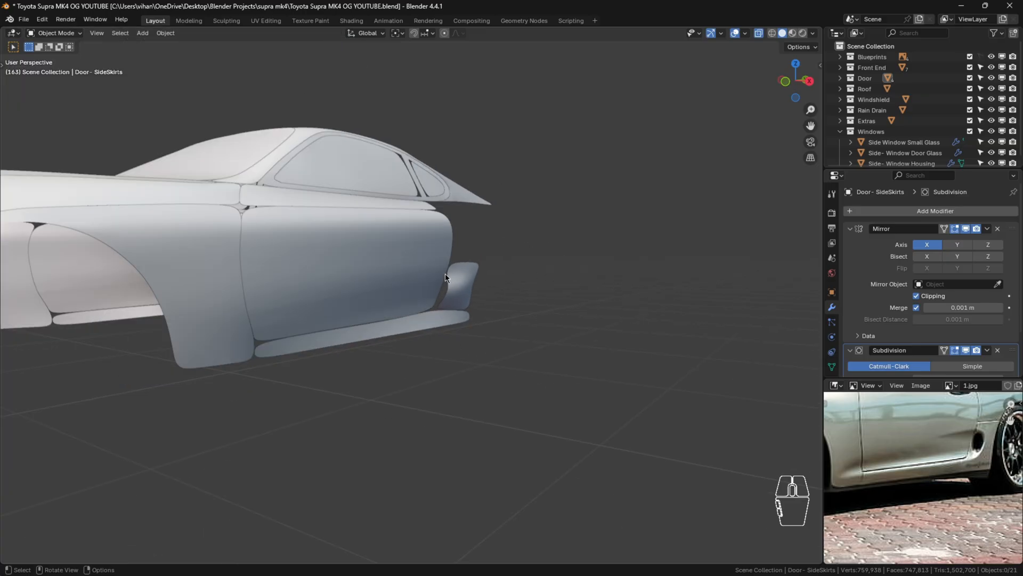
Select the Front- Wheel Body panel in the right orthographic view.
key(KP_3)
right_click(443, 321)
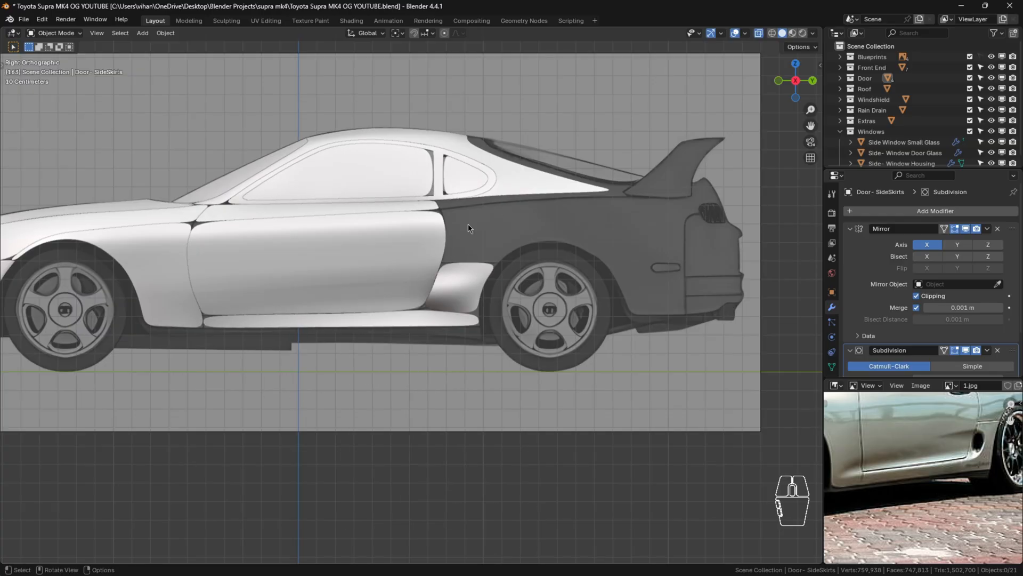
scroll(380, 304, down, 3)
shift+middle_drag(500, 330, 580, 314)
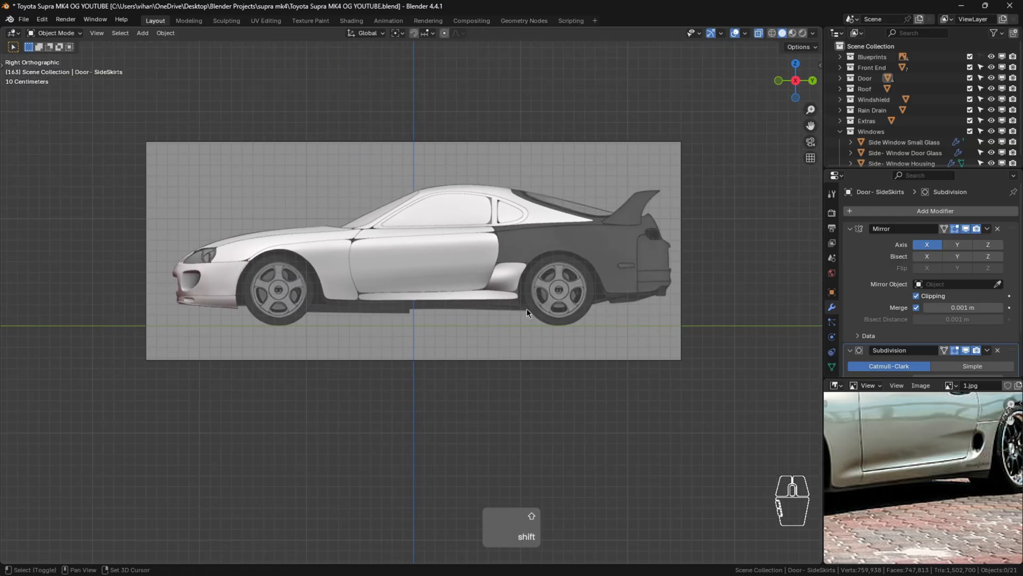
scroll(461, 302, up, 5)
click(132, 295)
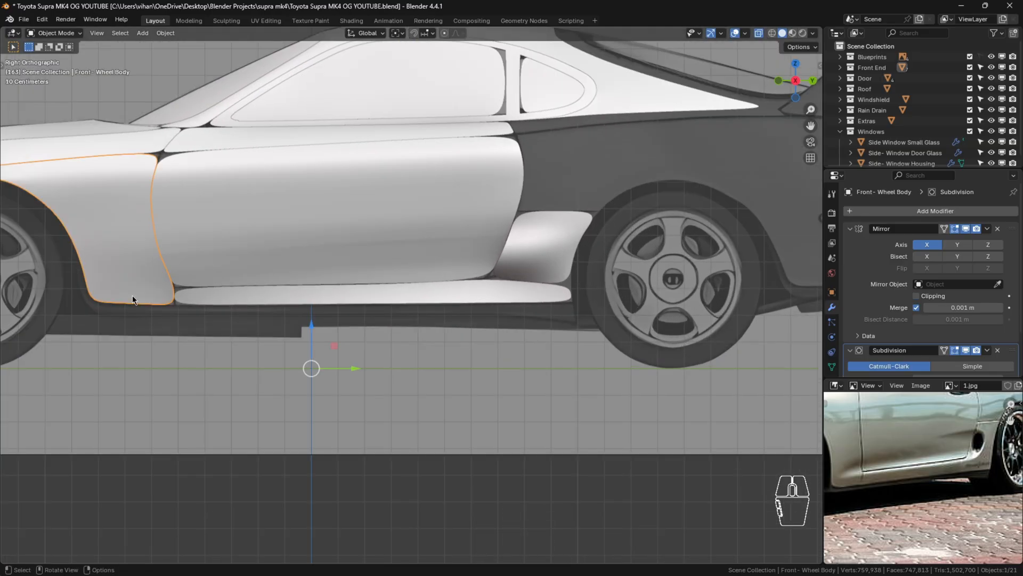
Duplicate the bottom edge of the front wheel body panel in place and separate it into its own object.
shift+click(225, 294)
key(Tab)
click(92, 301)
ctrl+click(177, 303)
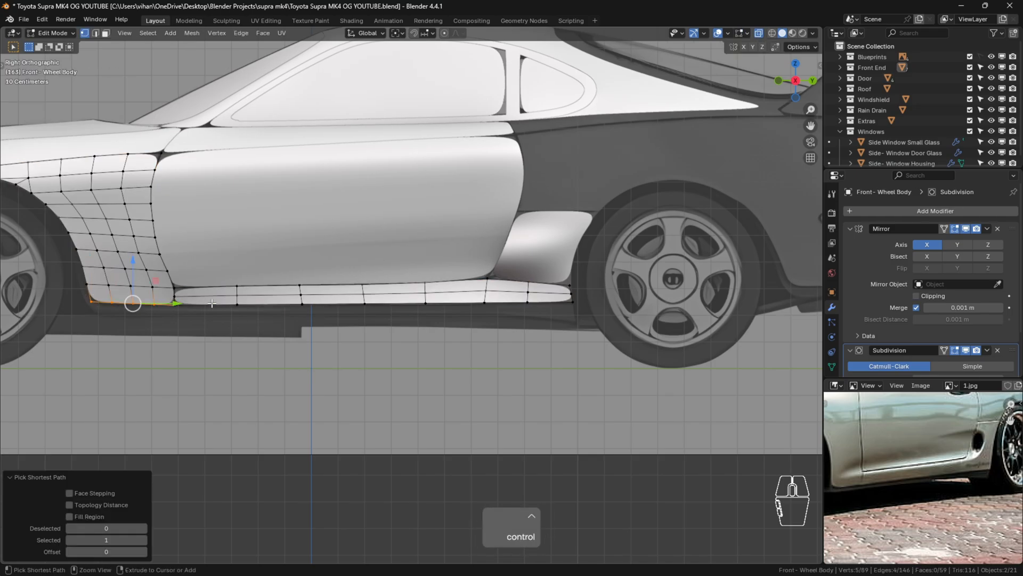
key(shift+d)
right_click(236, 289)
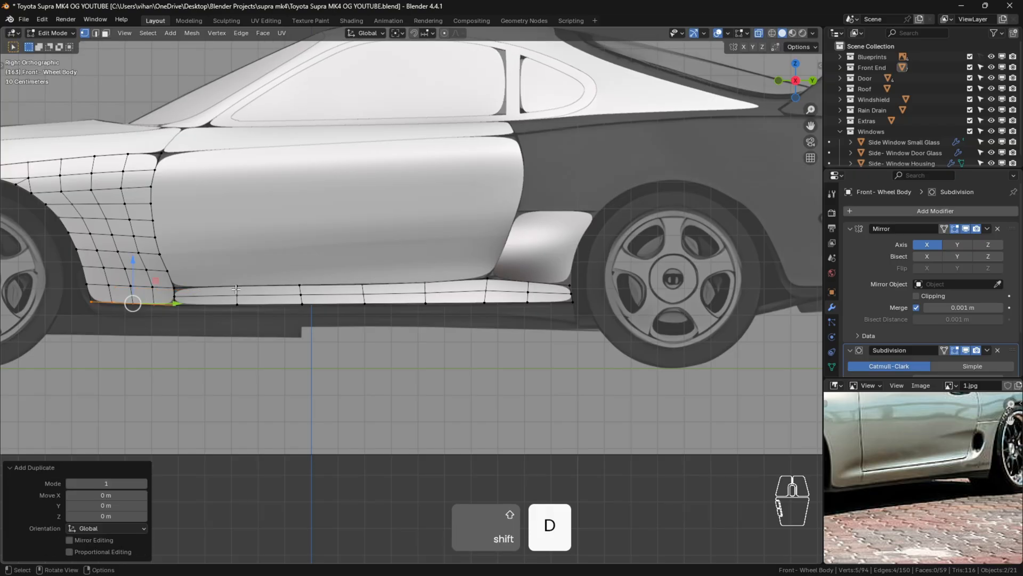
key(p)
click(235, 289)
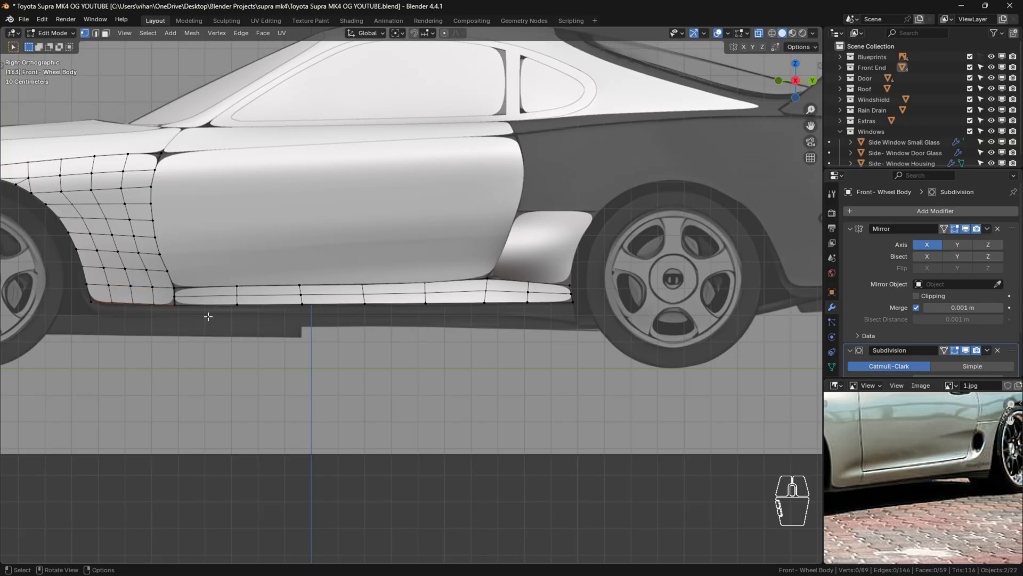
Duplicate the full bottom edge of the door side skirt in place and separate it into its own object.
key(Tab)
click(206, 283)
click(209, 292)
key(Tab)
click(181, 304)
ctrl+click(573, 303)
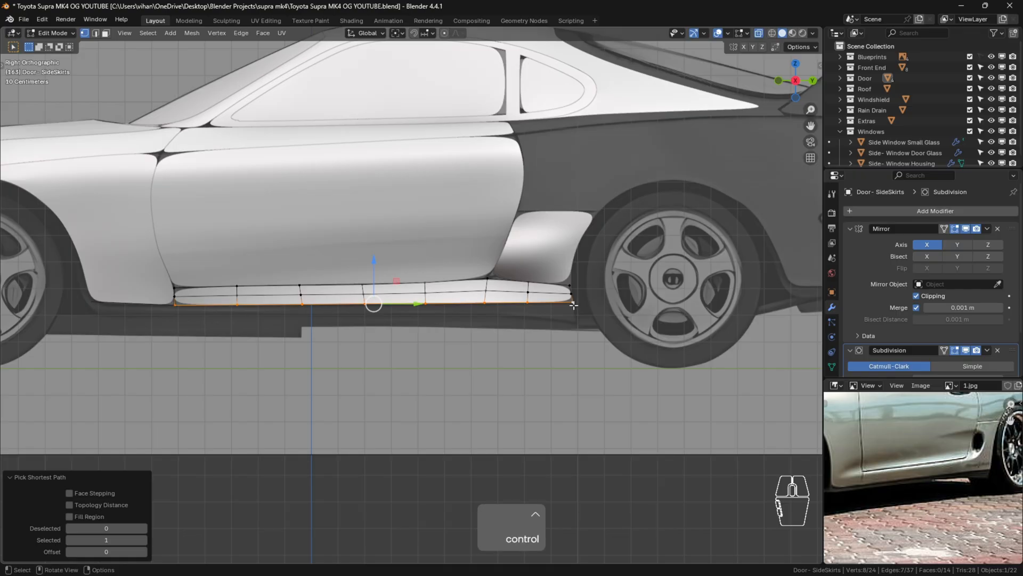
key(shift+d)
right_click(573, 304)
key(p)
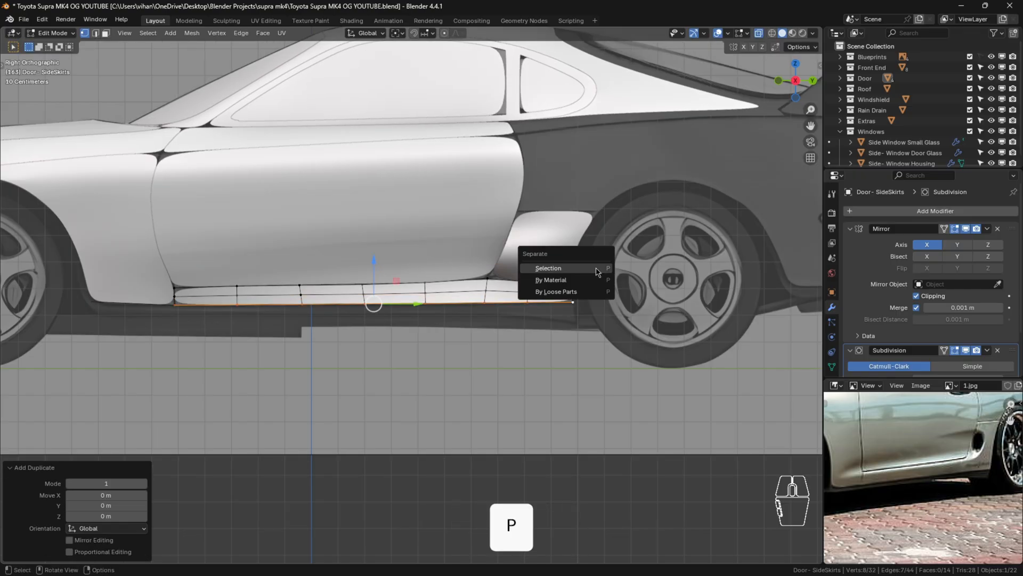
click(596, 270)
Hide the original side skirt and front wheel body panel, leaving the separated edges in view.
key(Tab)
click(318, 301)
key(h)
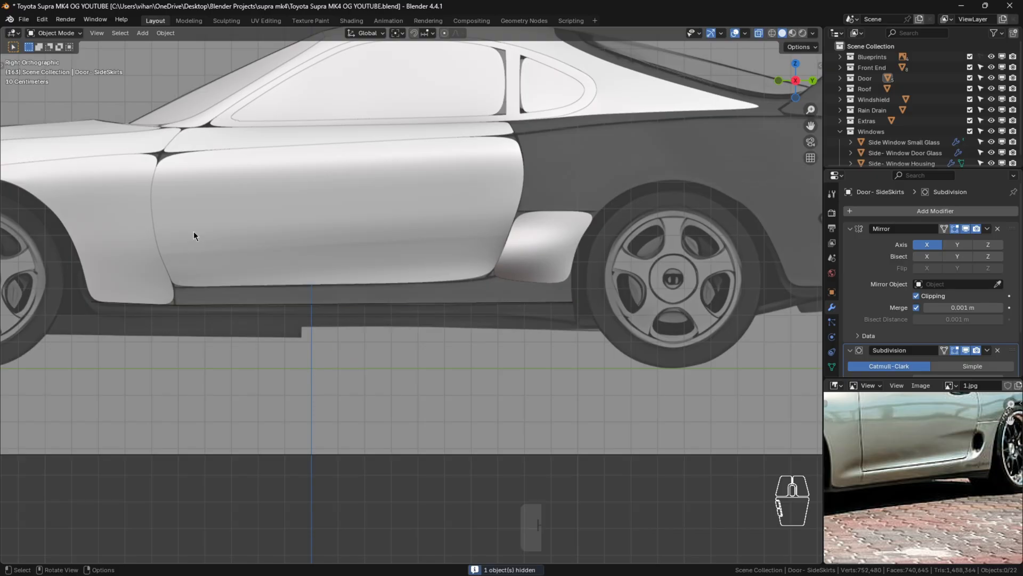
click(129, 213)
key(h)
scroll(129, 214, down, 5)
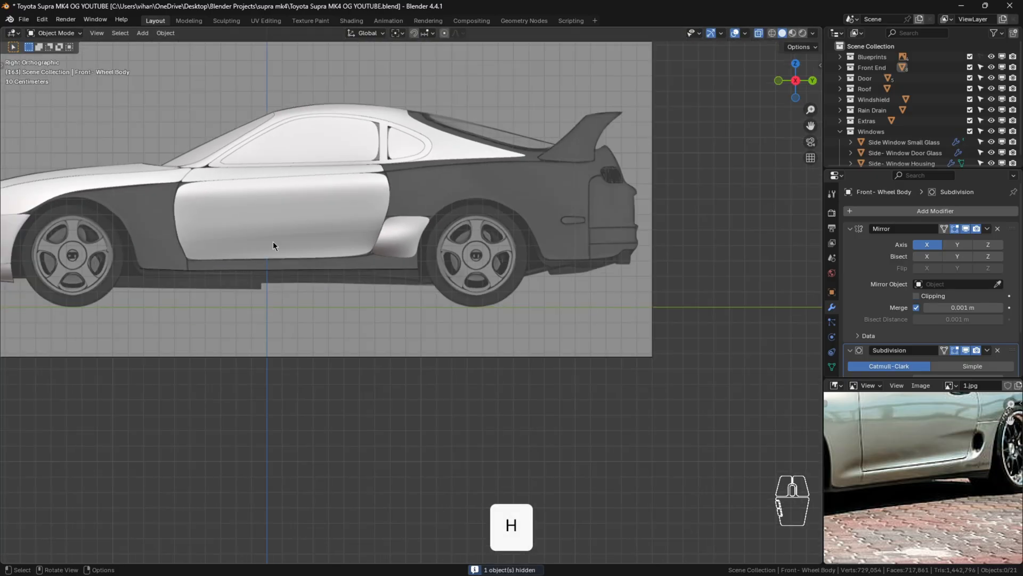
Collapse the Windows collection and join the separated wheel body edge with the separated side skirt edge into one object.
shift+middle_drag(265, 273, 407, 261)
scroll(408, 261, up, 5)
shift+middle_drag(278, 248, 304, 256)
click(274, 286)
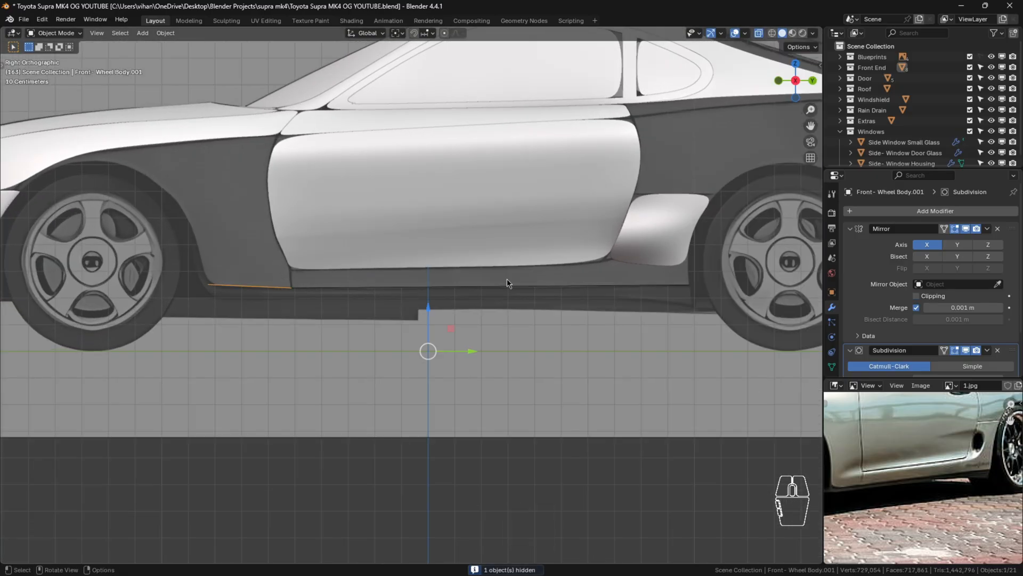
scroll(272, 296, down, 1)
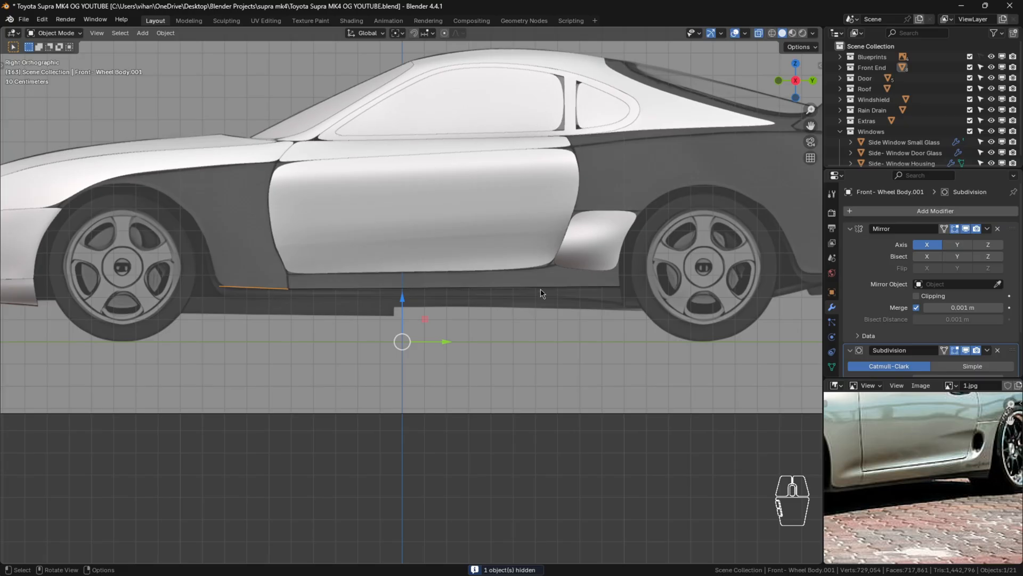
click(840, 131)
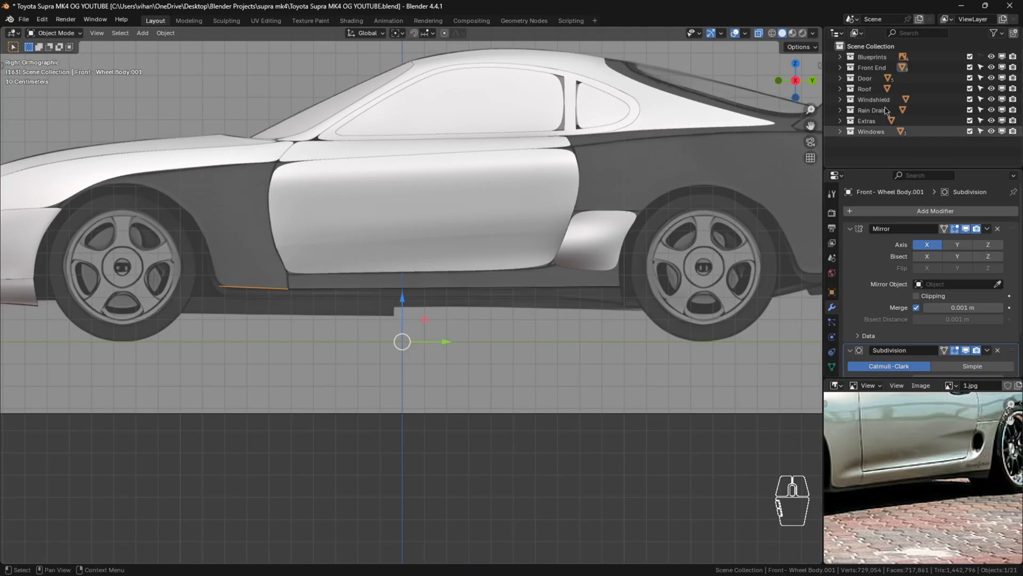
shift+middle_drag(523, 340, 438, 315)
scroll(213, 270, up, 1)
click(216, 267)
key(ctrl+j)
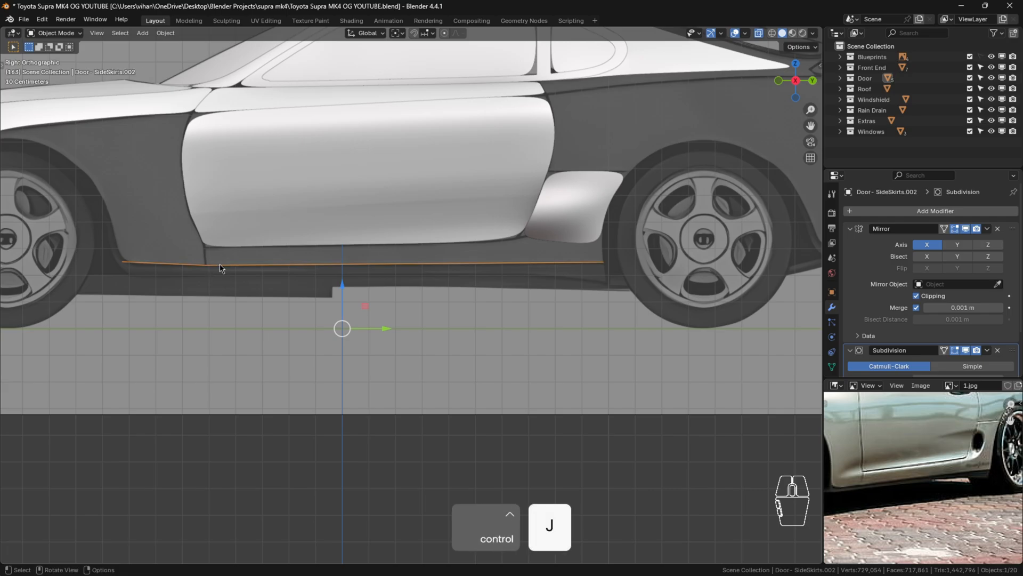
Merge all vertices of the joined edge by distance, using a merge distance of 0.0001 m.
key(Tab)
key(a)
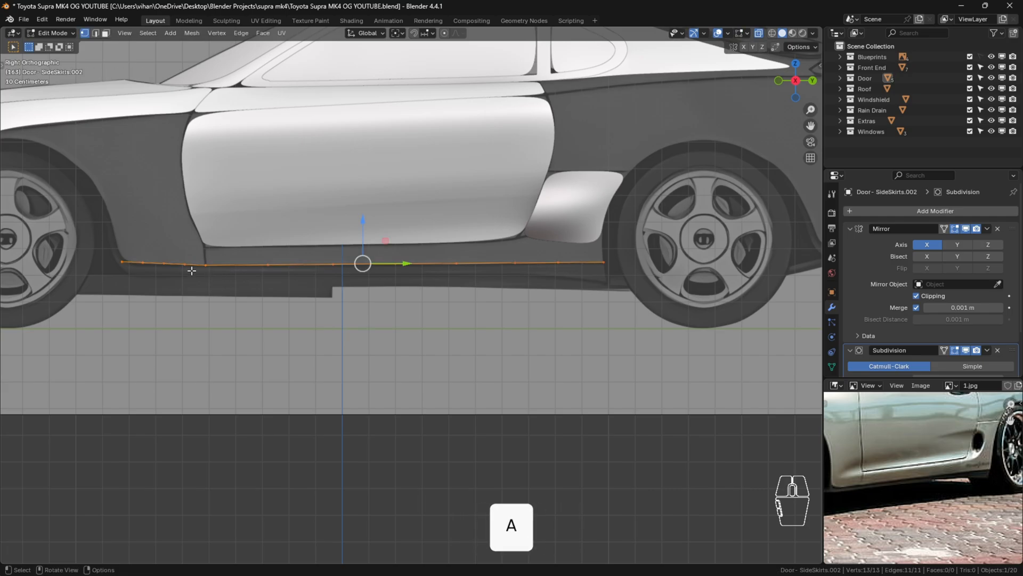
key(m)
click(180, 273)
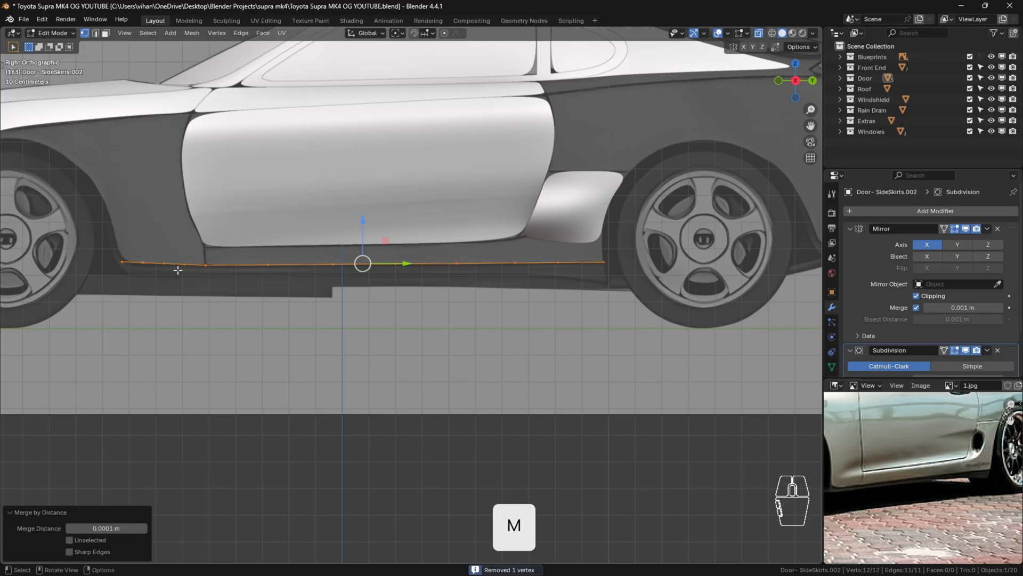
Extrude the front end vertex down about 0.047 m, then rearward about 0.28 m along the blueprint's lower sill line.
click(123, 262)
scroll(137, 298, up, 2)
shift+middle_drag(285, 325, 267, 368)
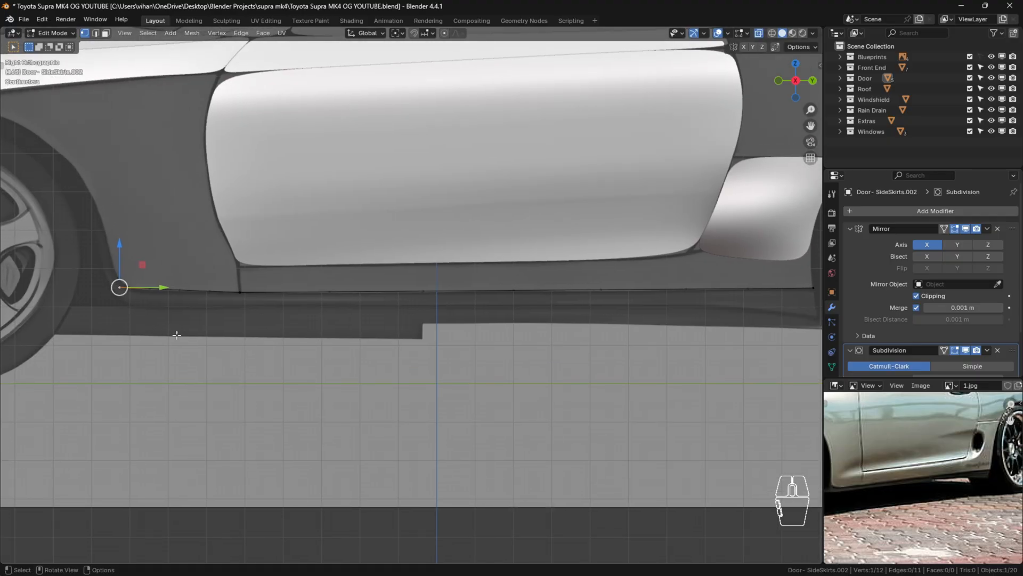
shift+middle_drag(643, 309, 541, 311)
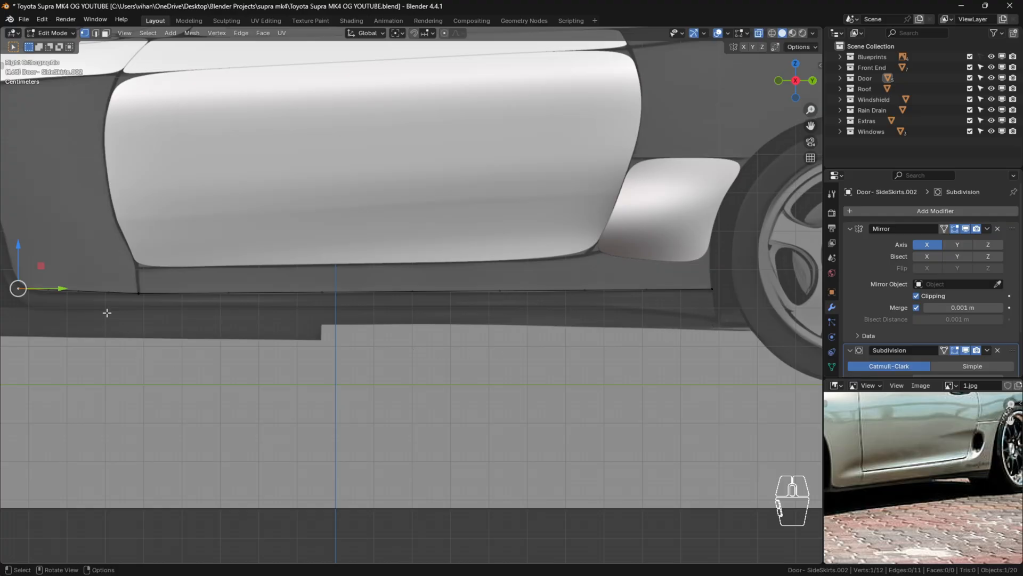
shift+middle_drag(219, 313, 330, 306)
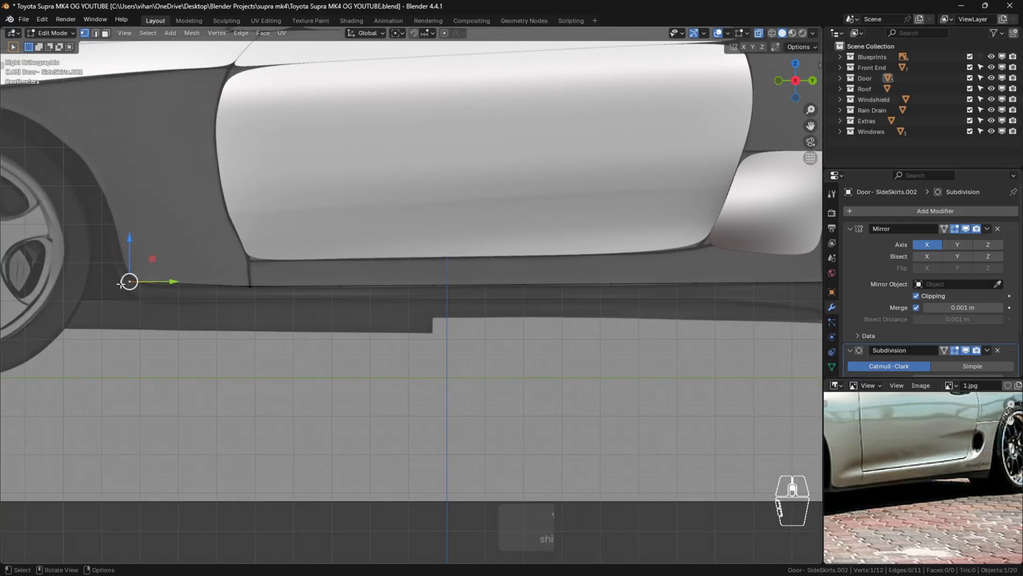
scroll(121, 283, up, 2)
key(e)
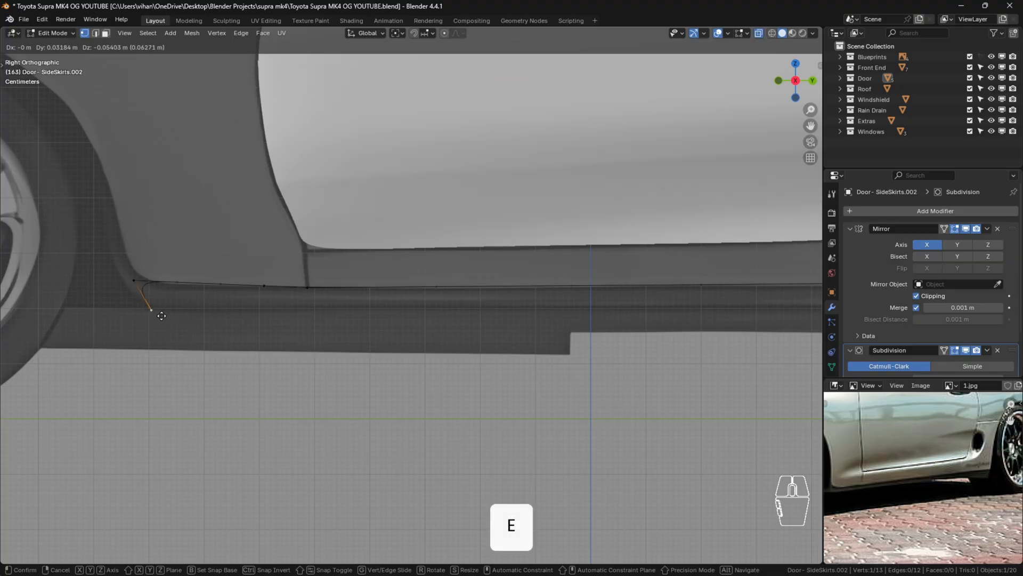
click(163, 312)
key(e)
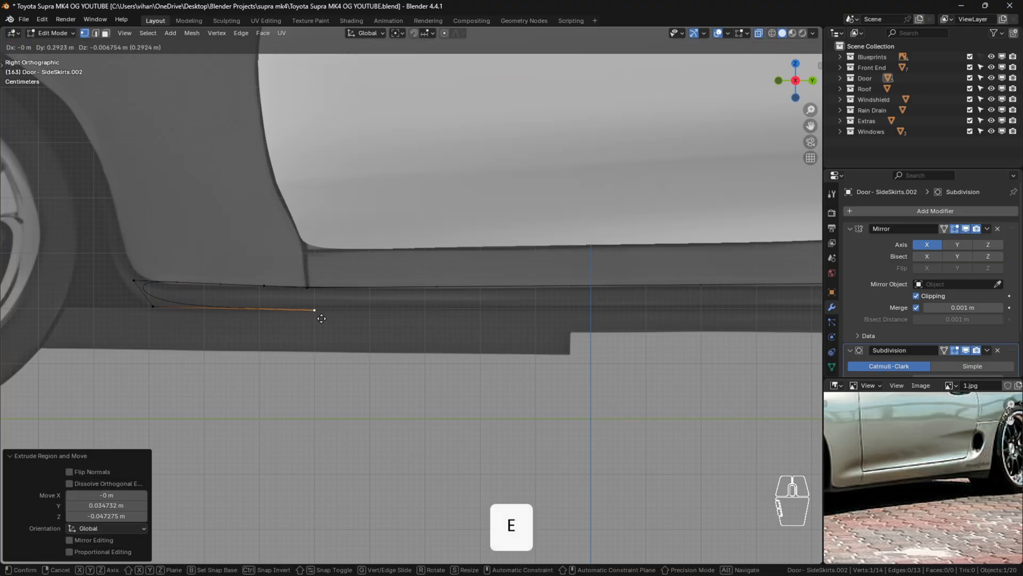
click(319, 317)
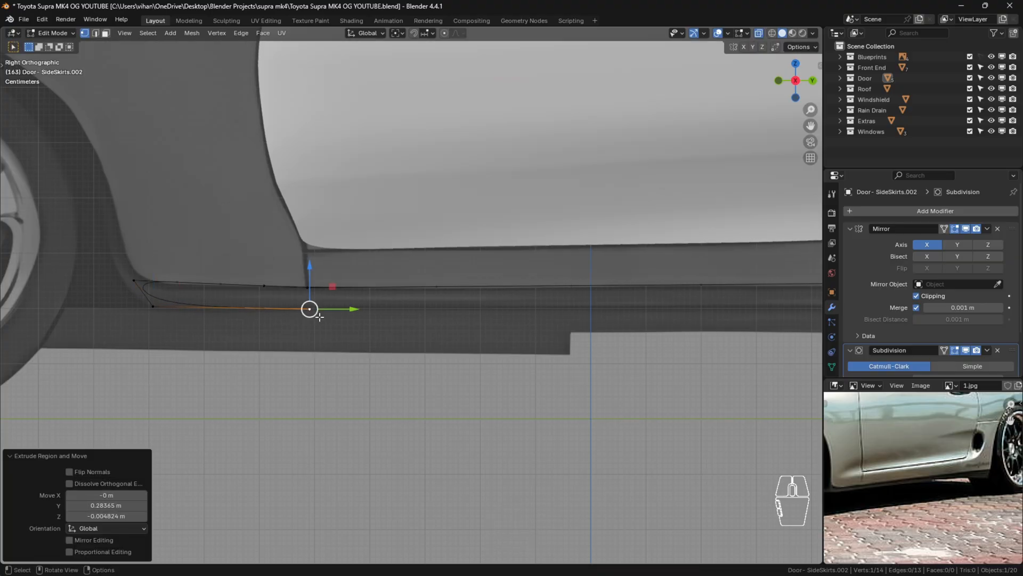
Extend the lower sill edge to the rear wheel with three extrusions of about 1.16 m, 0.16 m and 0.18 m.
scroll(424, 329, down, 2)
shift+middle_drag(414, 330, 133, 309)
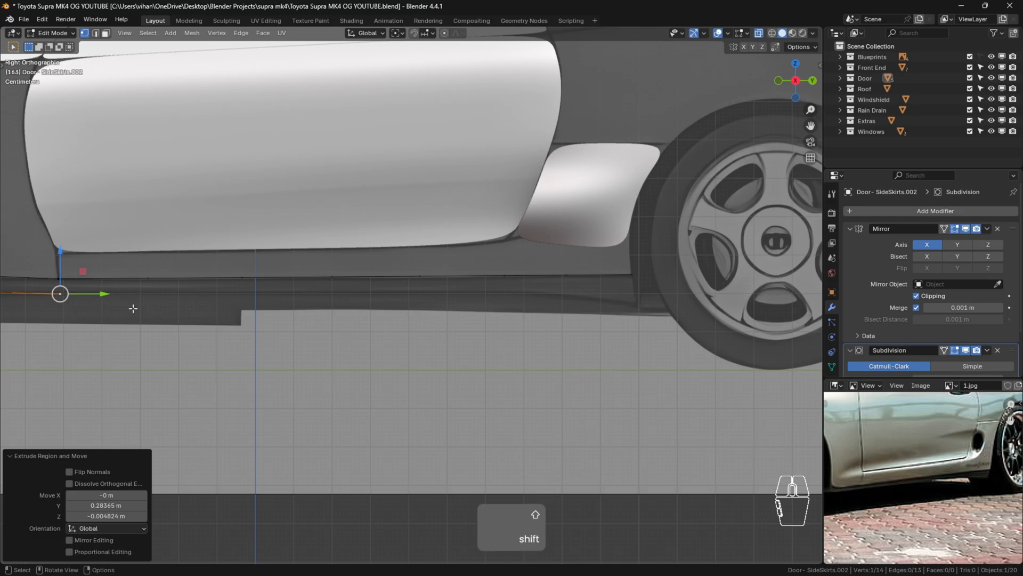
key(e)
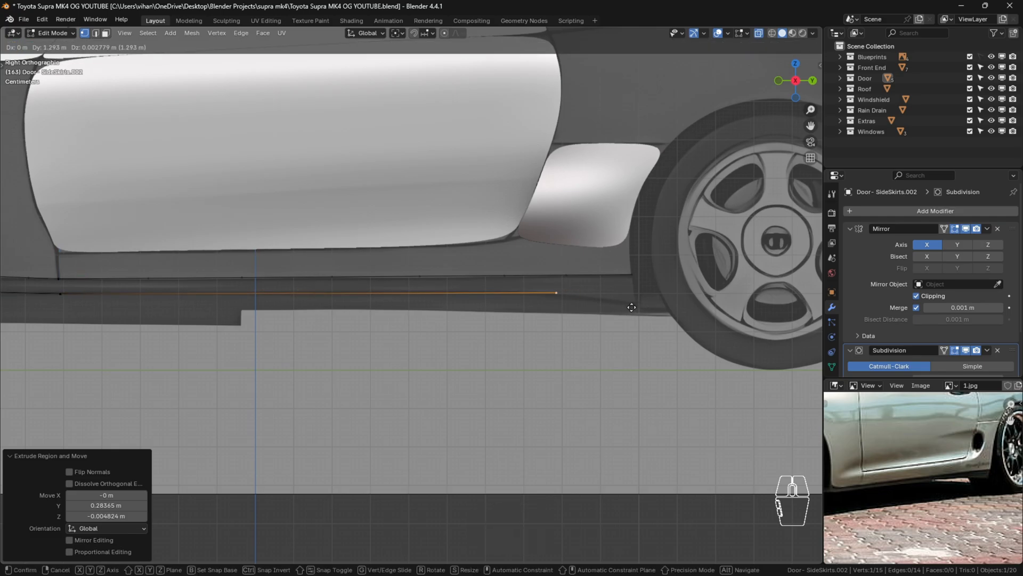
click(575, 310)
key(e)
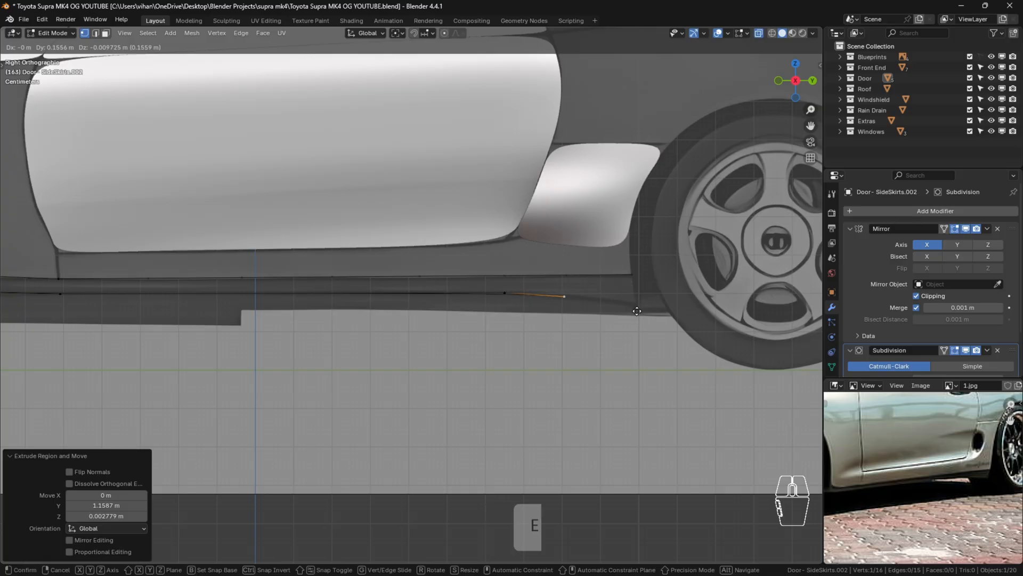
click(639, 310)
key(e)
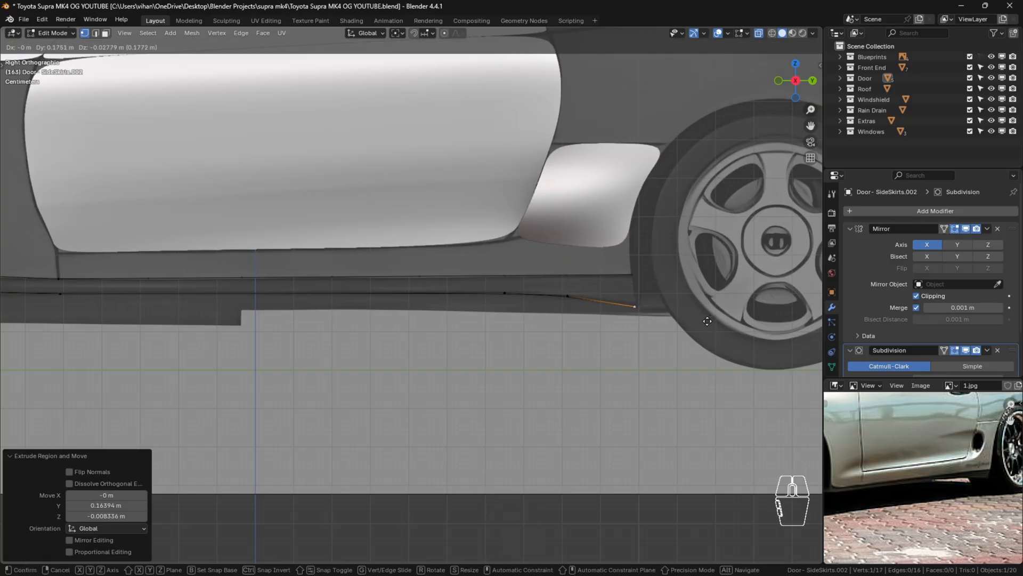
click(707, 321)
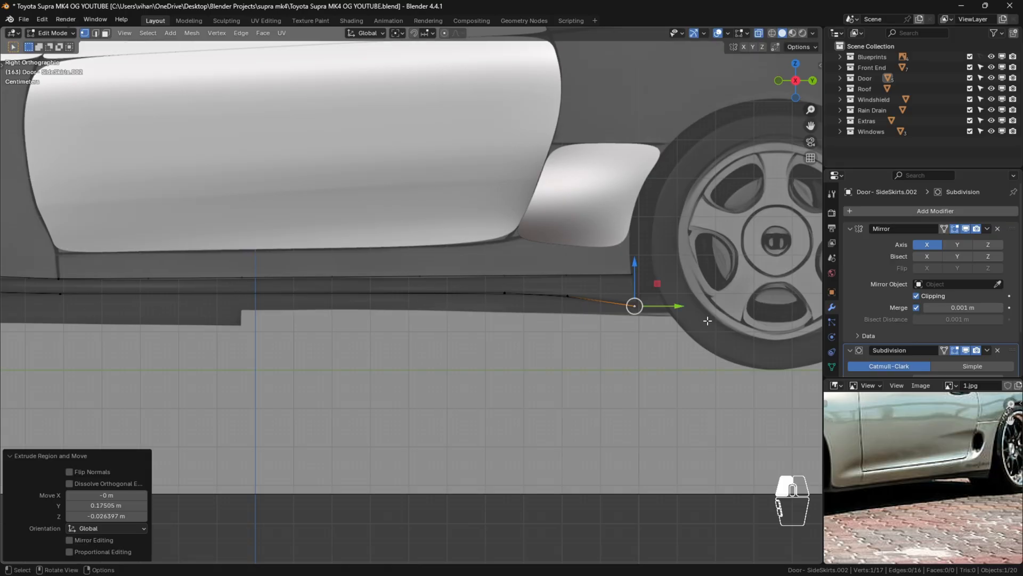
Connect the rear end vertices of the upper and lower sill lines with an edge.
shift+click(633, 275)
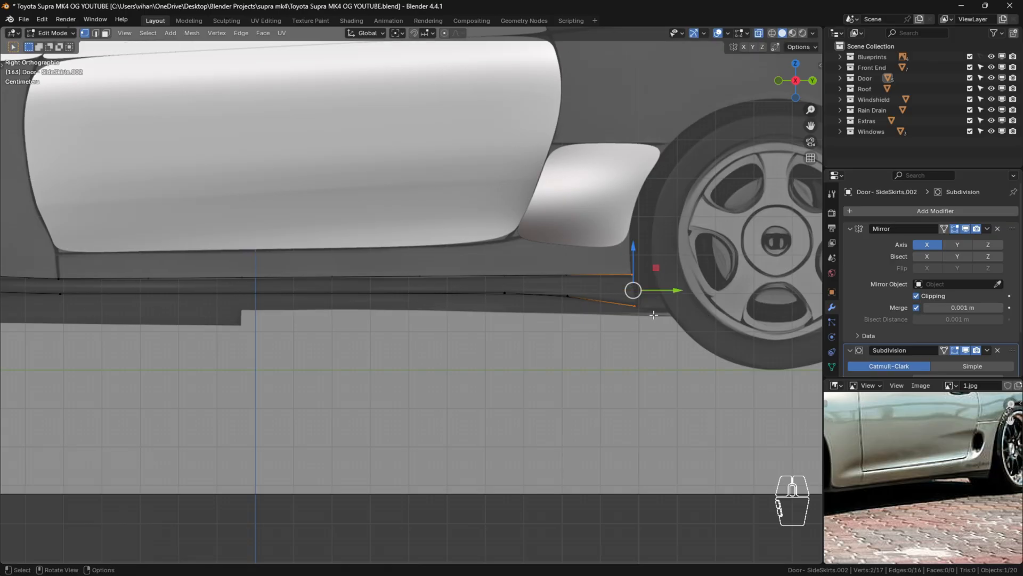
key(f)
click(650, 335)
Add four evenly spaced cuts to the long middle segment of the lower sill edge.
scroll(415, 308, down, 2)
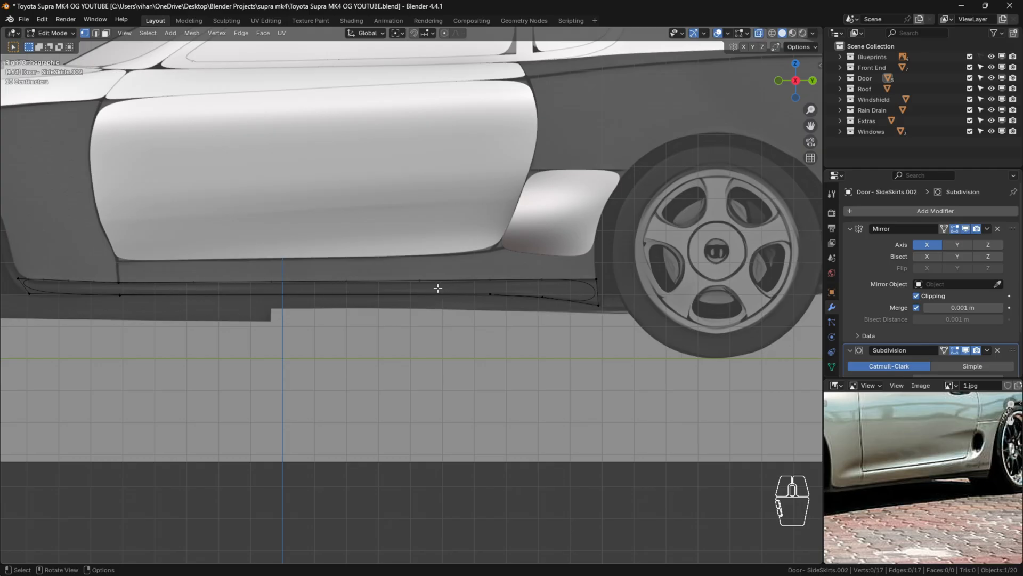
key(ctrl+r)
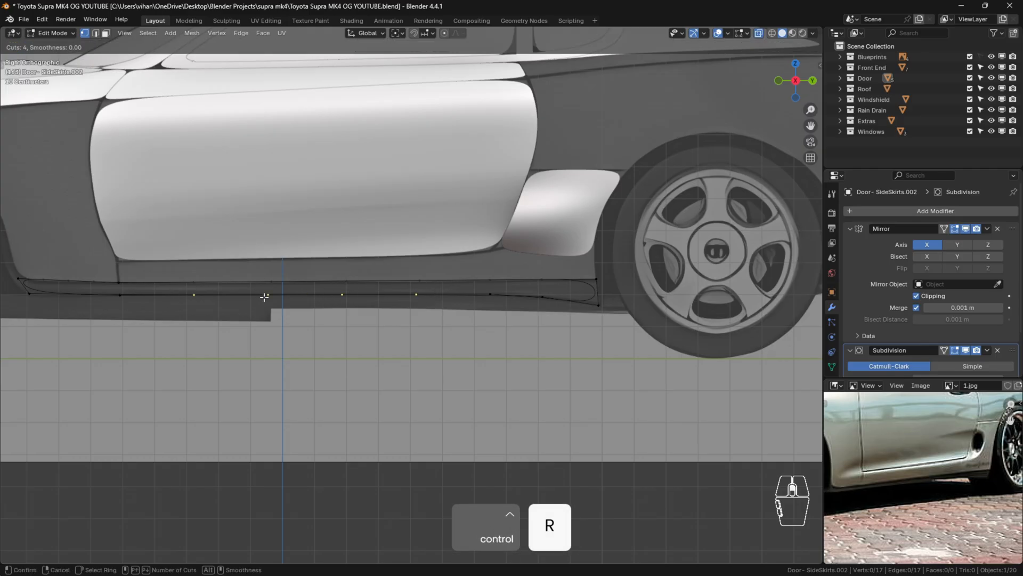
click(264, 297)
click(404, 335)
Add three evenly spaced cuts to the front segment of the lower sill edge.
shift+middle_drag(344, 370, 516, 370)
scroll(256, 296, up, 2)
key(ctrl+r)
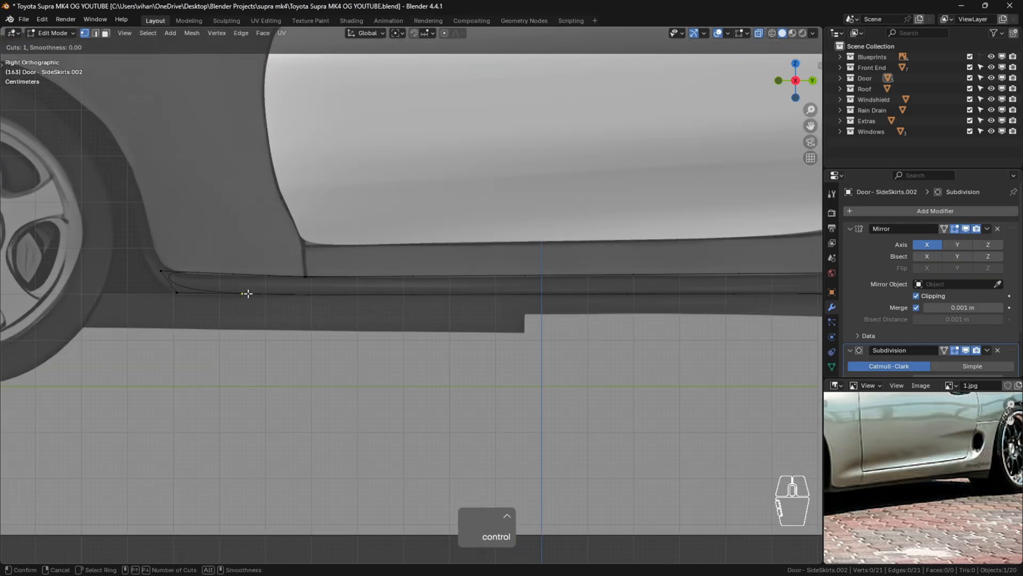
scroll(247, 293, up, 2)
click(247, 292)
click(285, 352)
scroll(277, 363, down, 5)
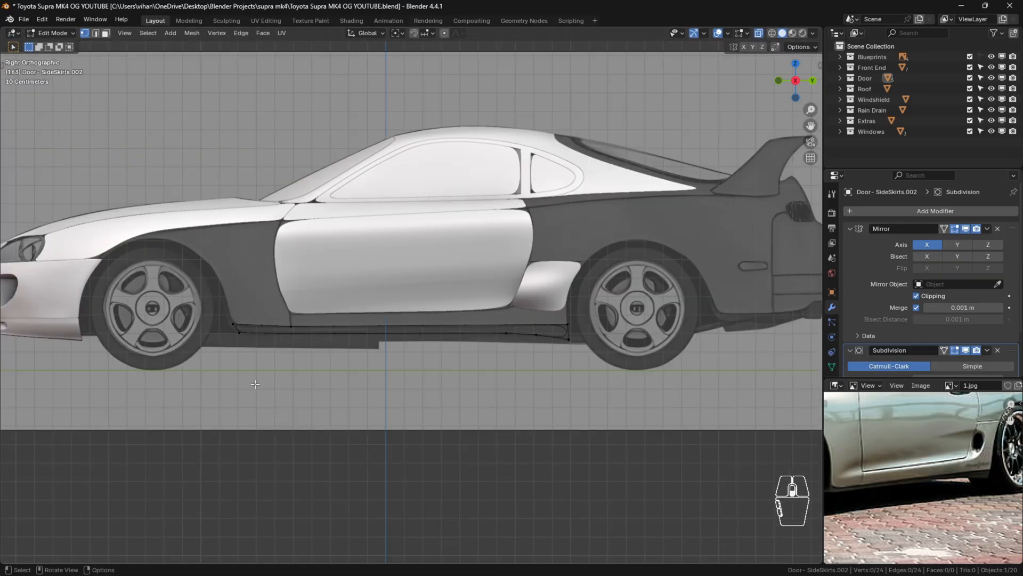
Fill a face between the four rearmost vertices of the sill outline.
scroll(255, 384, down, 2)
middle_drag(256, 383, 309, 332)
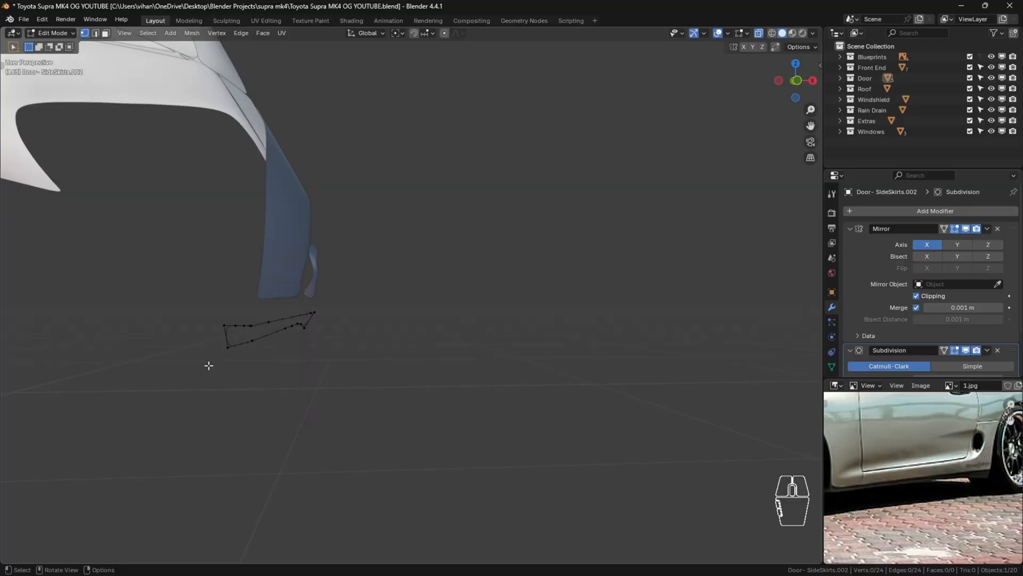
scroll(298, 334, up, 3)
shift+middle_drag(269, 356, 297, 352)
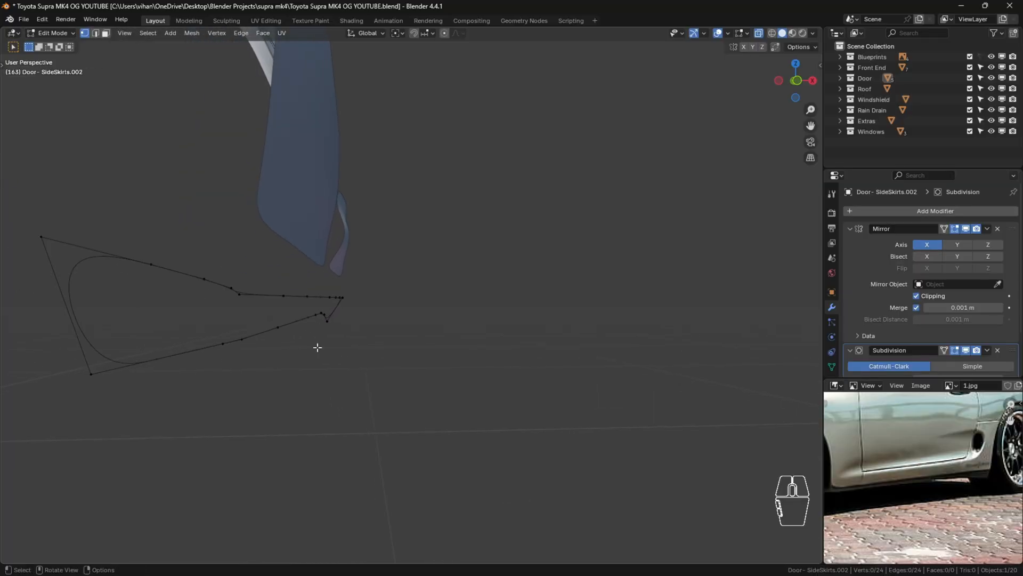
middle_drag(303, 338, 219, 308)
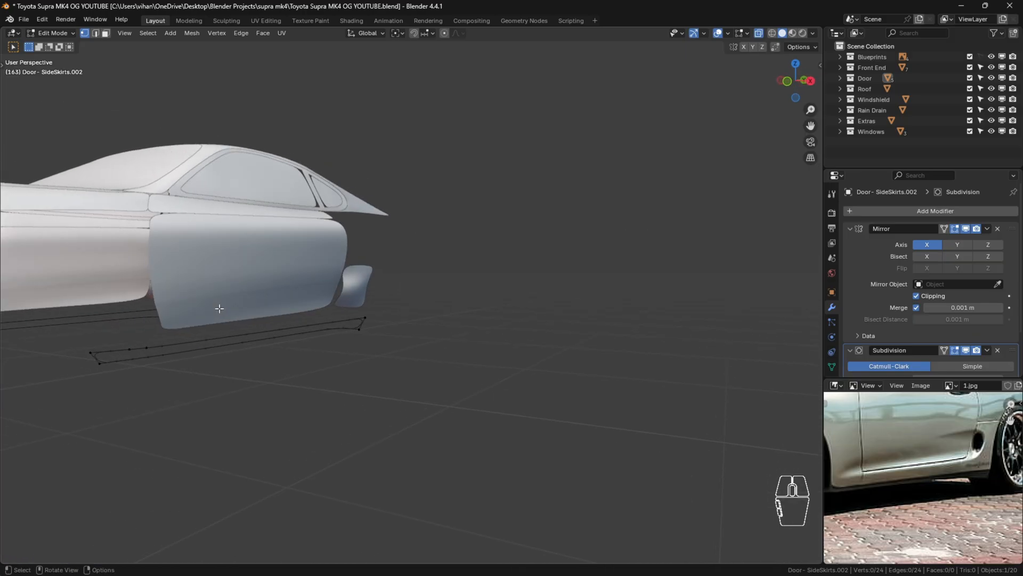
scroll(372, 346, up, 3)
middle_drag(345, 295, 359, 316)
drag(389, 314, 502, 365)
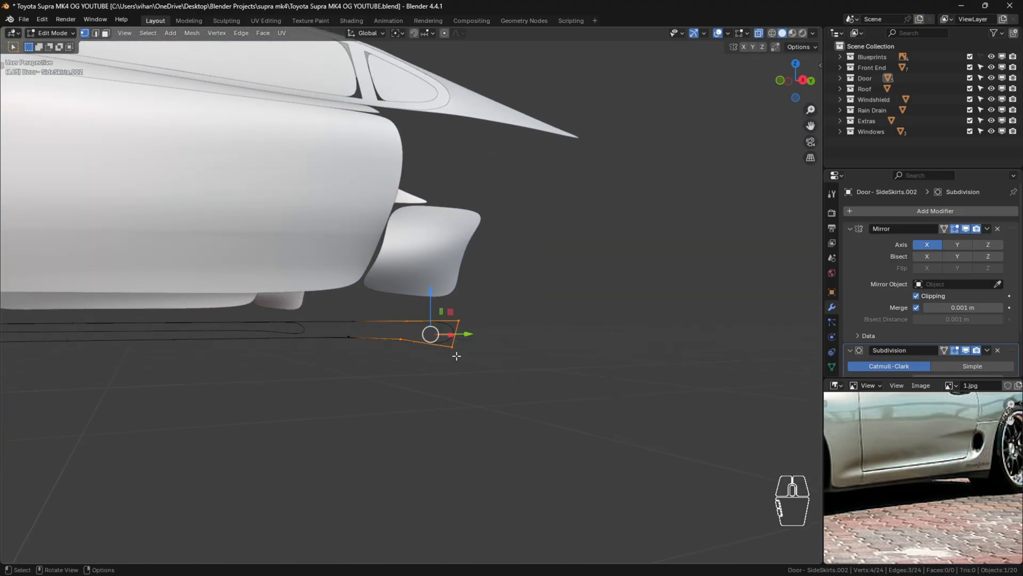
scroll(405, 341, down, 5)
scroll(383, 347, up, 4)
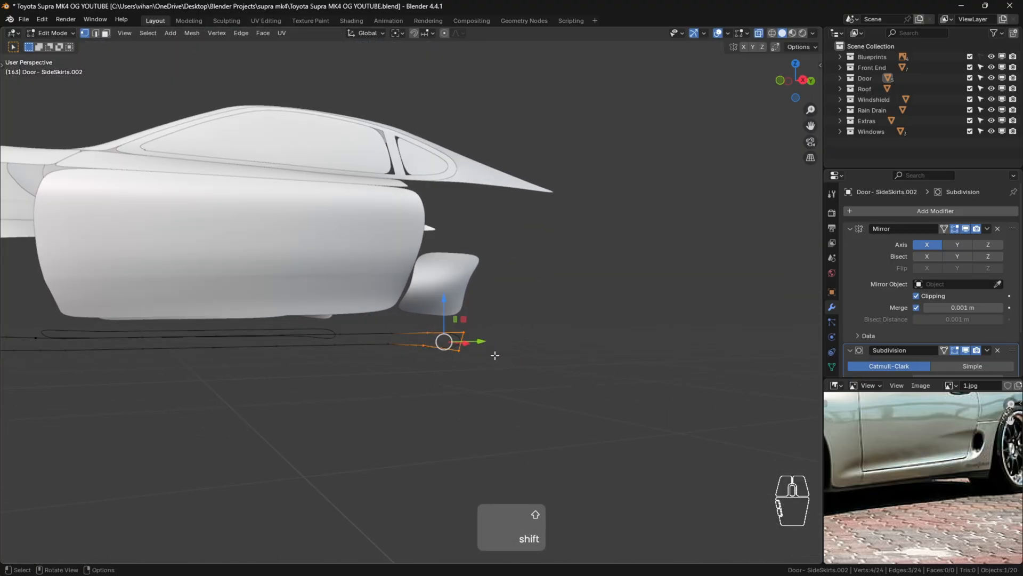
shift+middle_drag(461, 349, 543, 356)
key(f)
Fill the remaining faces between the upper and lower sill lines, from the rear end to the front end.
scroll(520, 342, up, 4)
drag(481, 330, 521, 407)
key(f)
key(f)
key(f)
key(f)
key(f)
key(f)
key(f)
scroll(247, 373, down, 4)
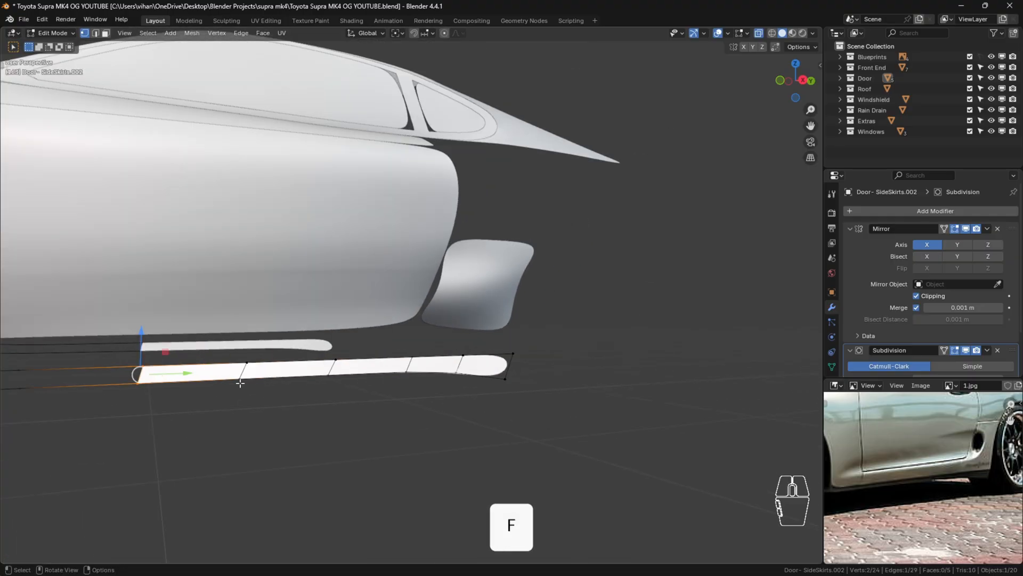
key(f)
key(f)
key(f)
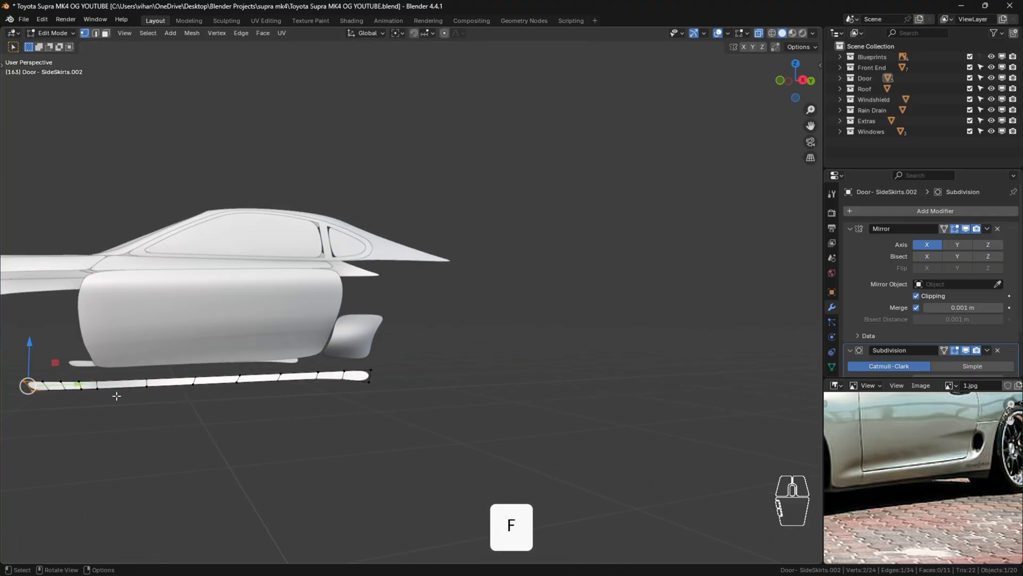
scroll(176, 410, down, 2)
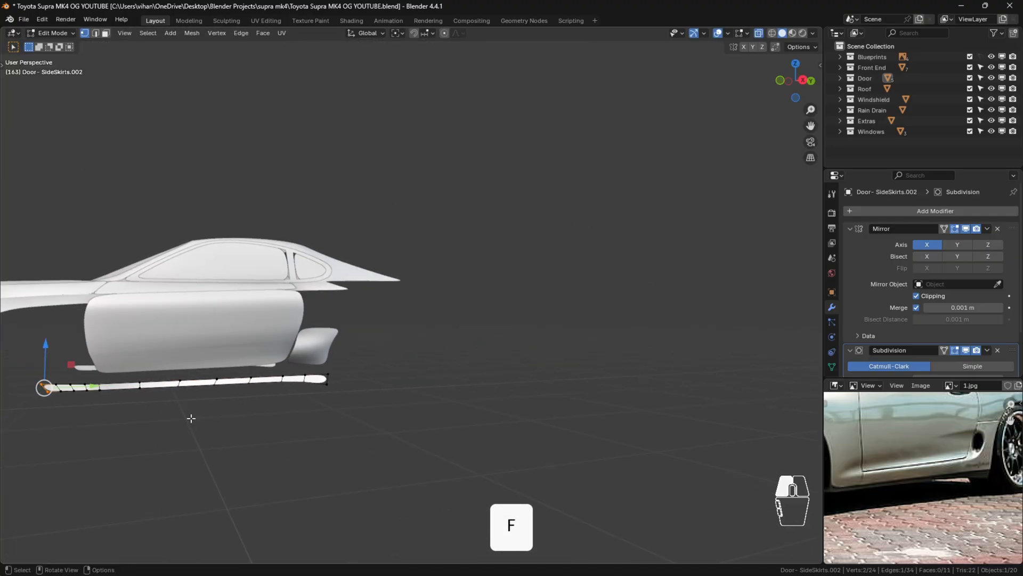
Return to Object Mode, reveal all hidden objects, hide the Extras collection and clear the selection.
key(alt+h)
click(416, 377)
key(Tab)
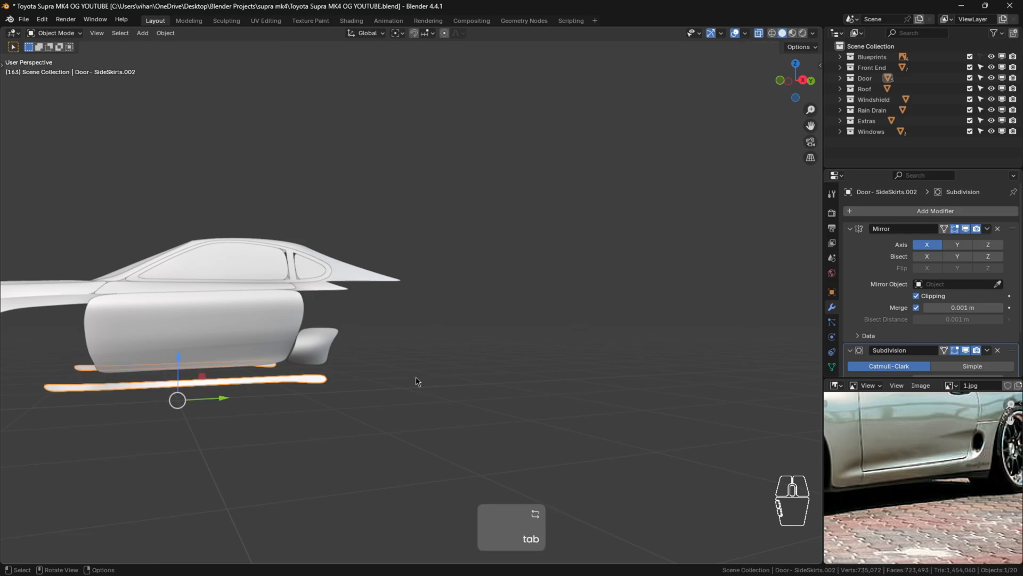
key(alt+h)
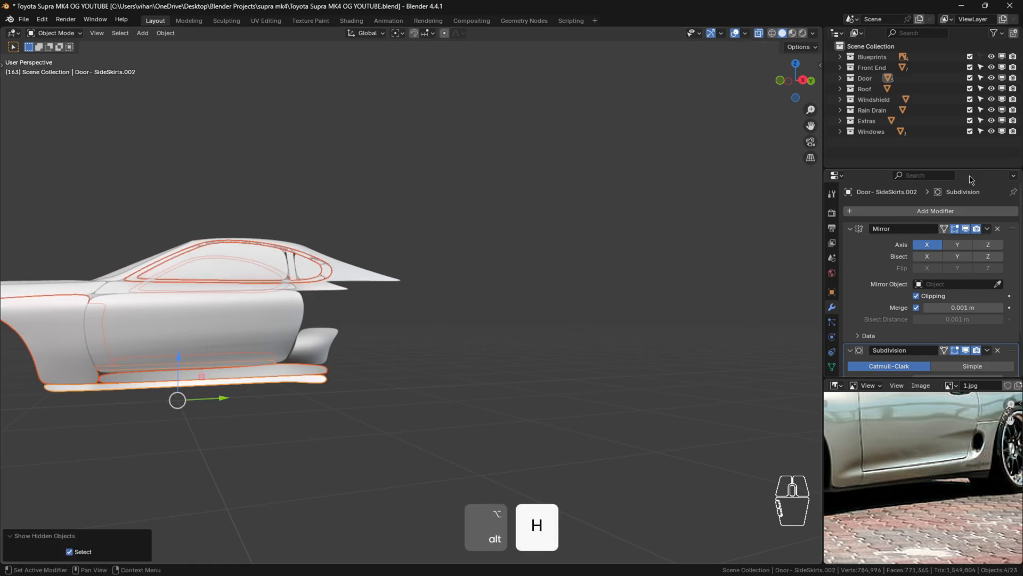
click(991, 122)
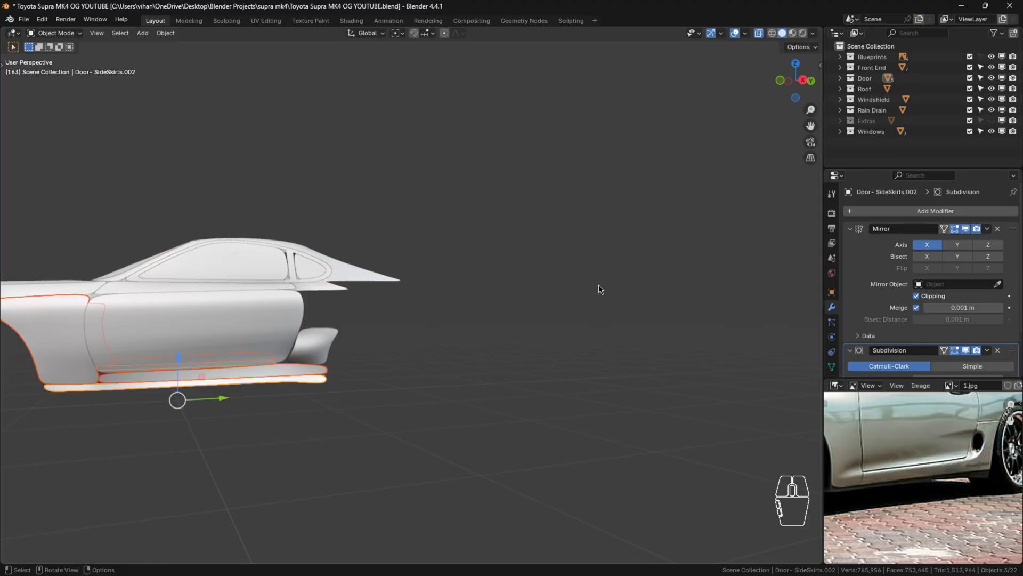
click(629, 288)
Recalculate the normals of the entire lower sill panel mesh and deselect the object.
scroll(367, 372, down, 4)
shift+middle_drag(368, 372, 491, 356)
scroll(419, 364, up, 4)
scroll(419, 365, up, 2)
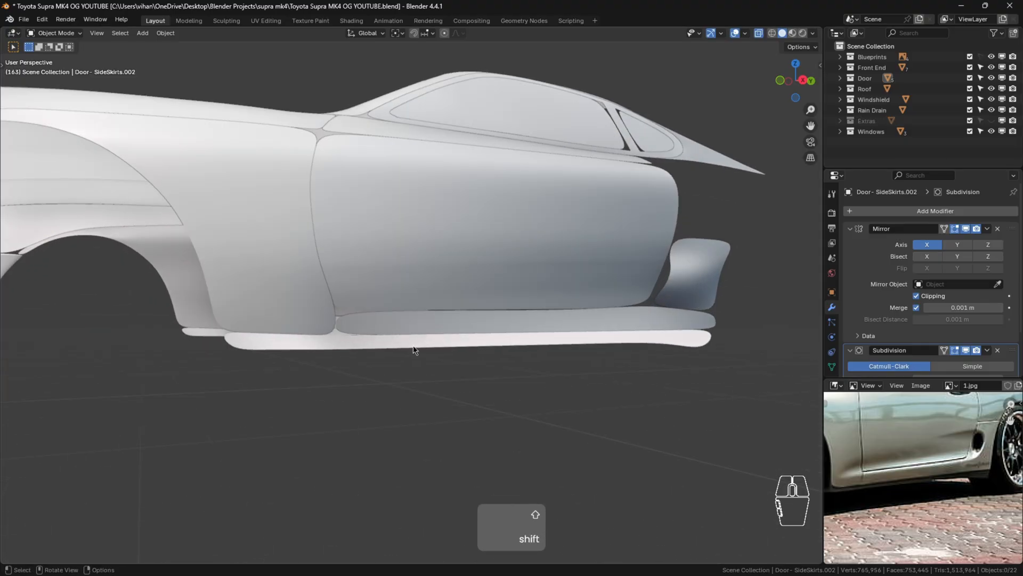
click(441, 341)
key(Tab)
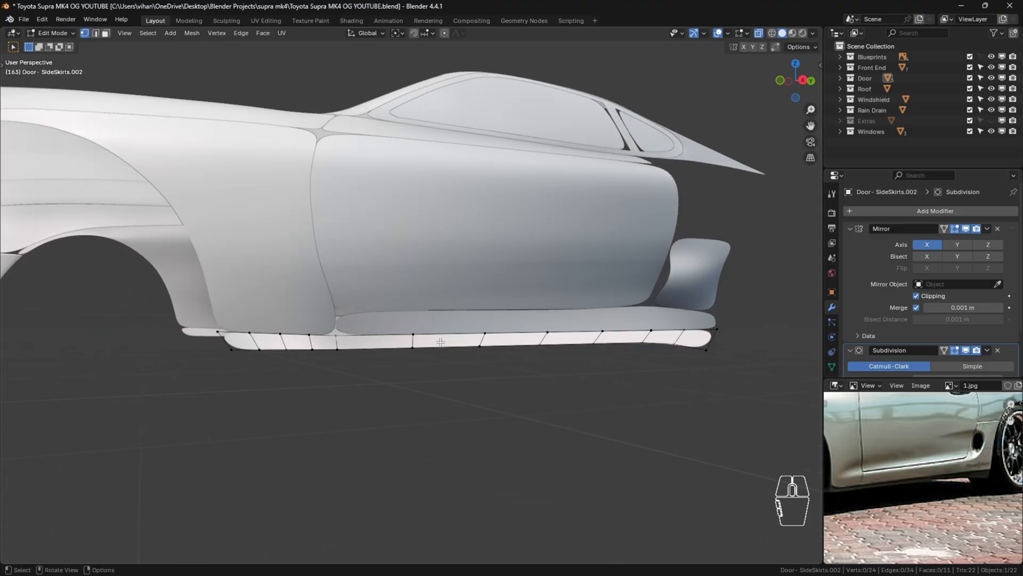
key(a)
key(shift+n)
key(Tab)
click(441, 411)
Adjust the sideways positions of the lower-edge vertices near the rear end of the sill panel.
scroll(448, 410, down, 4)
mouse_move(485, 411)
middle_down()
mouse_move(411, 382)
mouse_move(459, 373)
mouse_move(478, 392)
middle_up()
scroll(400, 331, up, 8)
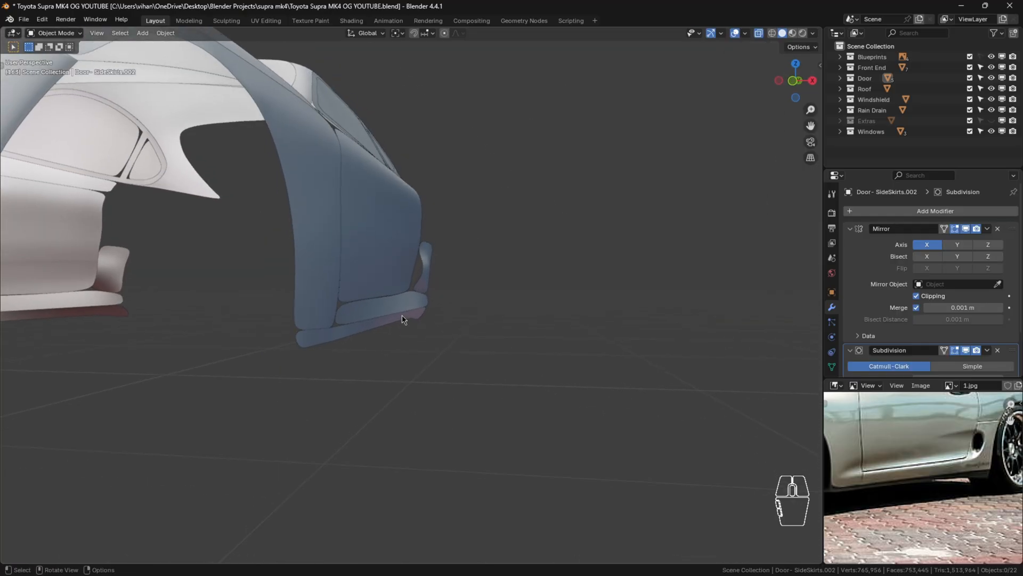
click(411, 316)
key(Tab)
scroll(405, 330, up, 5)
click(406, 328)
mouse_move(410, 331)
middle_down()
mouse_move(431, 329)
mouse_move(418, 318)
middle_up()
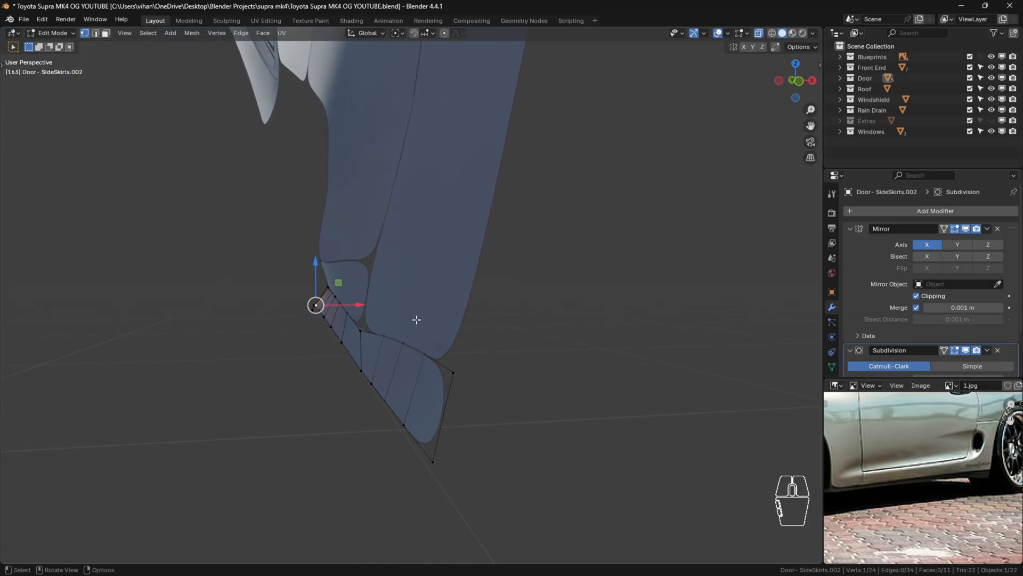
scroll(333, 308, up, 2)
middle_drag(321, 307, 312, 296)
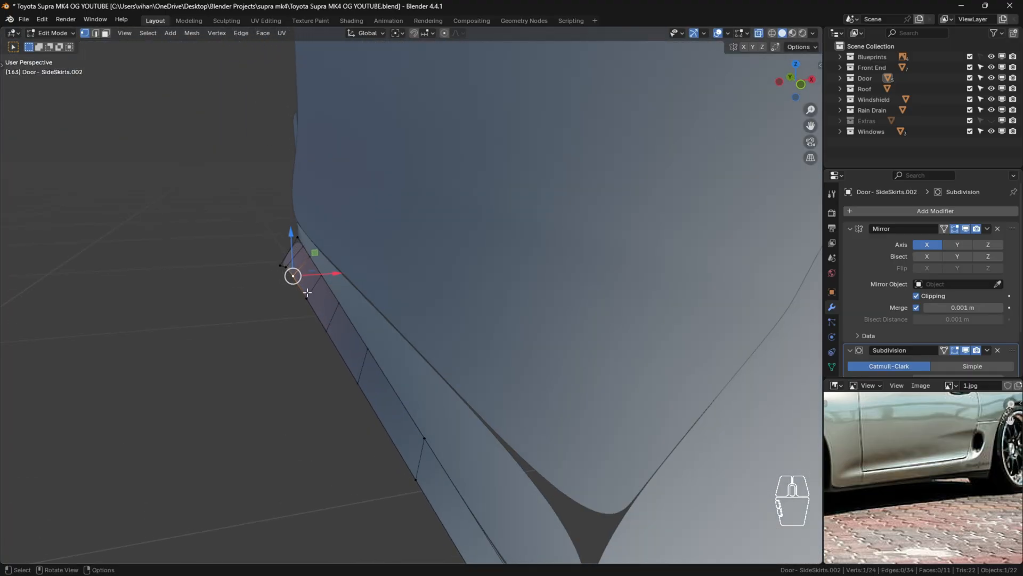
drag(306, 267, 345, 296)
click(293, 277)
click(307, 299)
click(326, 331)
click(298, 276)
click(285, 311)
Shift the sill panel's rear bottom corner and the next lower-edge vertices along X to smooth the underside curve.
scroll(312, 282, down, 3)
scroll(312, 282, down, 3)
middle_drag(312, 282, 303, 308)
drag(273, 372, 253, 372)
click(295, 312)
drag(278, 312, 290, 281)
click(297, 291)
click(308, 280)
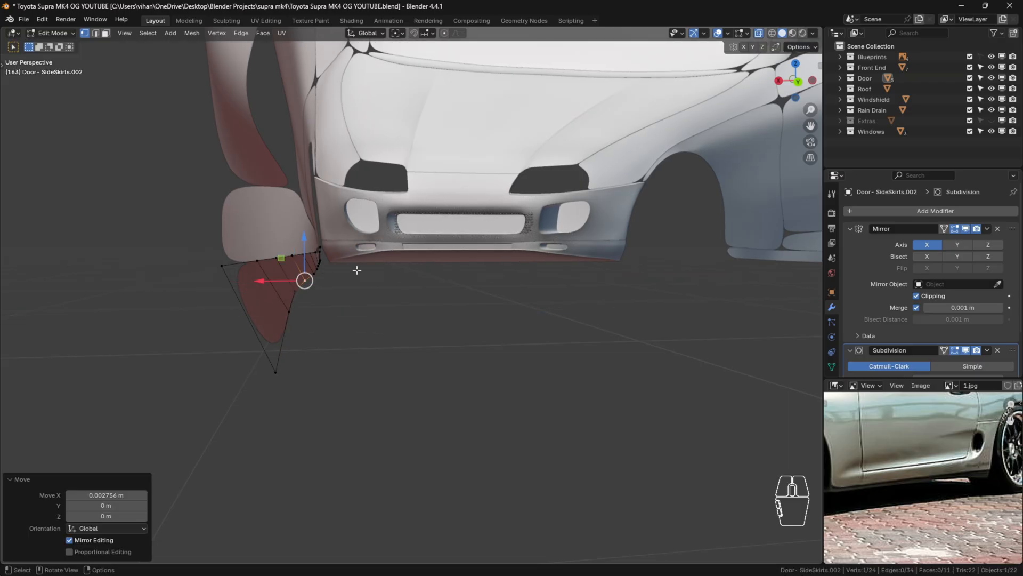
Fine-tune the lower-edge vertices farther forward on the sill panel along X so the edge follows an even curve.
scroll(410, 137, up, 2)
scroll(368, 123, down, 5)
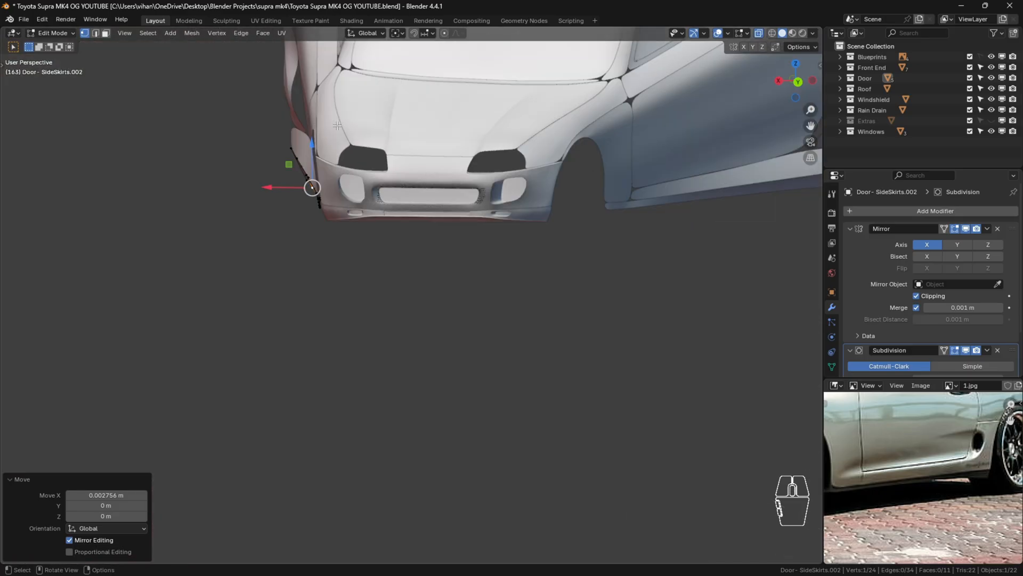
scroll(334, 99, down, 2)
scroll(330, 202, up, 4)
middle_drag(301, 269, 348, 265)
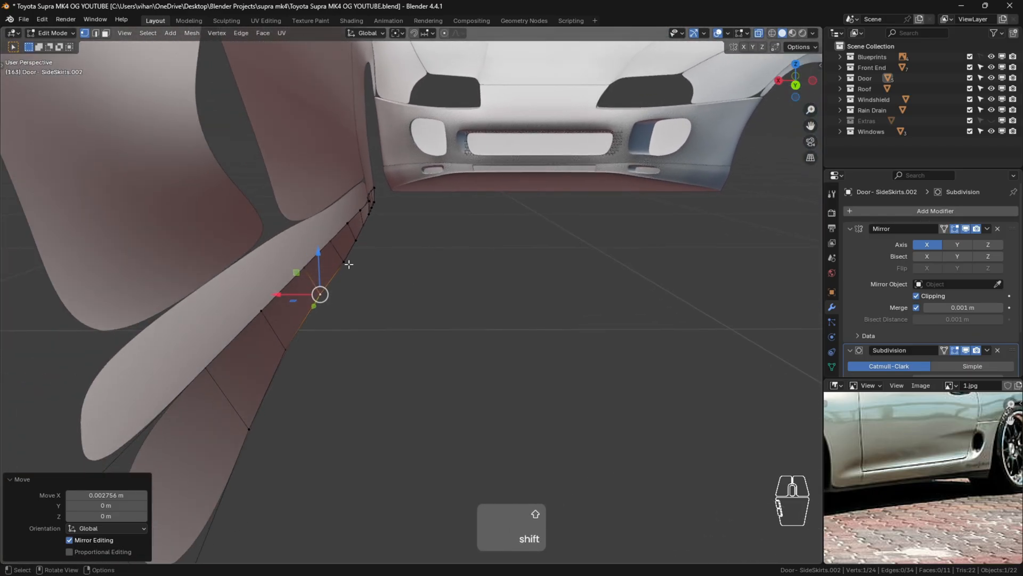
click(347, 264)
drag(335, 258, 306, 262)
key(ctrl+z)
click(356, 239)
key(g)
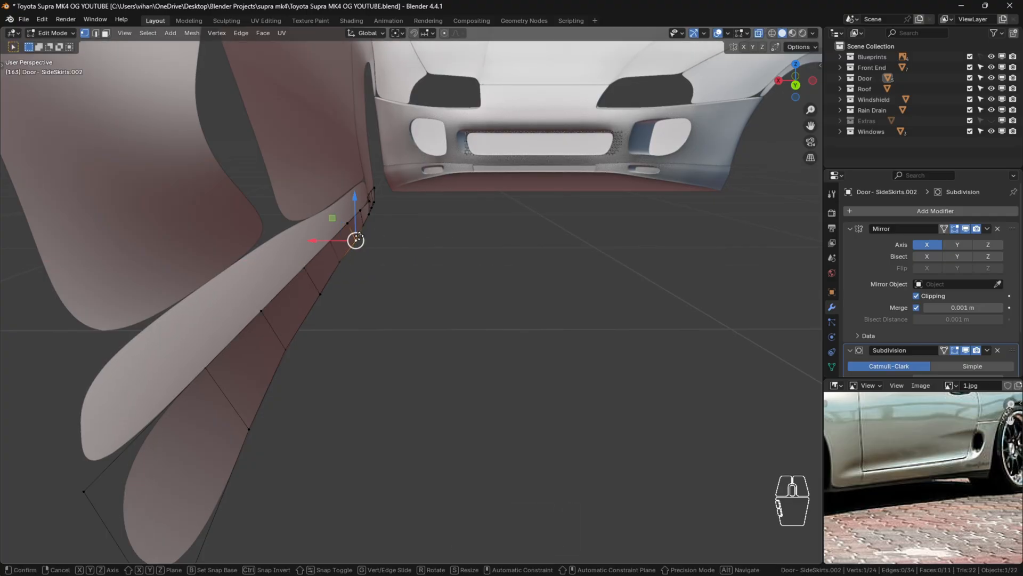
key(x)
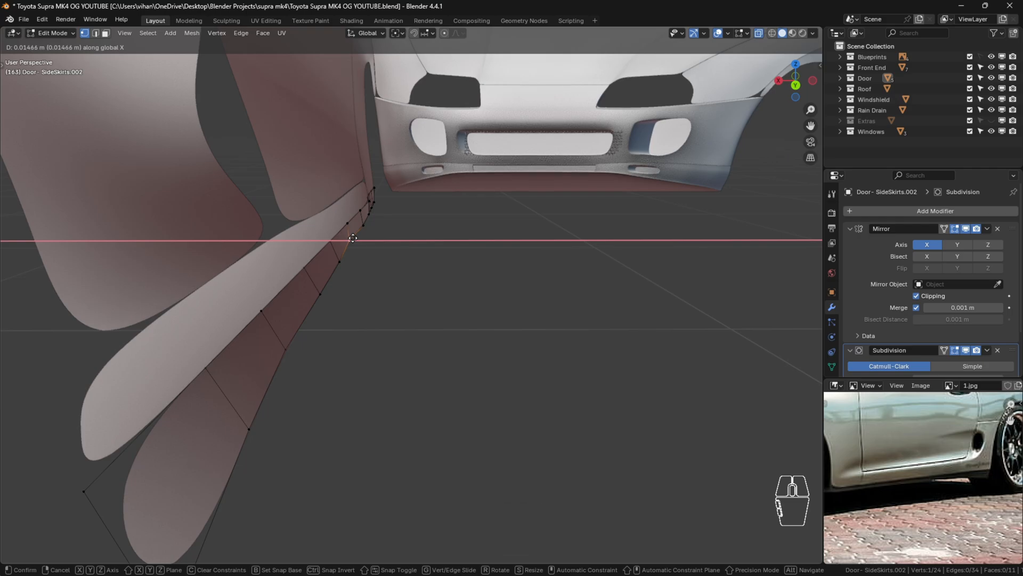
click(358, 238)
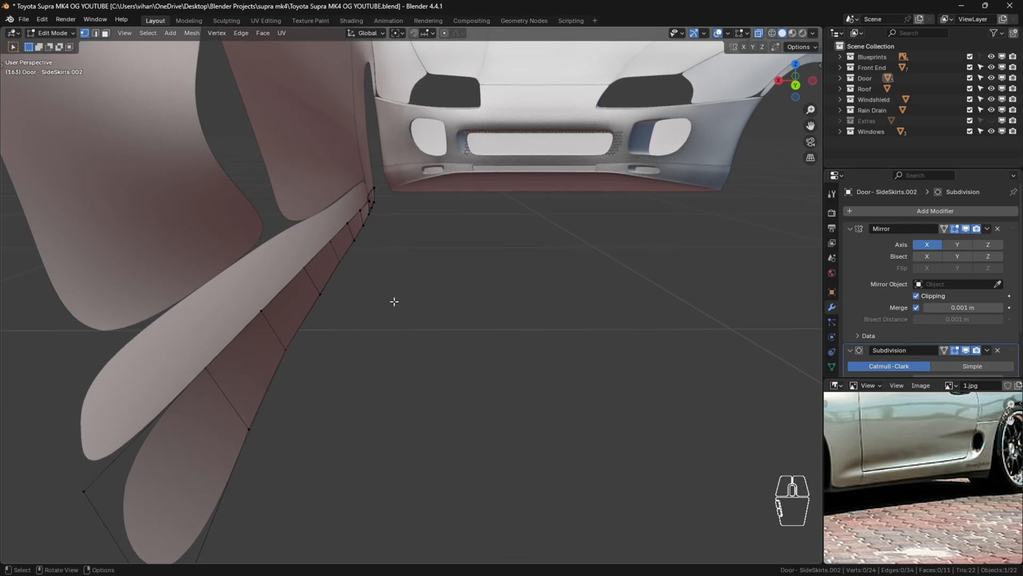
Nudge the sill panel's upper-edge vertex beneath the rear corner of the front wheel body.
scroll(394, 301, down, 8)
shift+middle_drag(395, 301, 415, 292)
scroll(436, 283, up, 4)
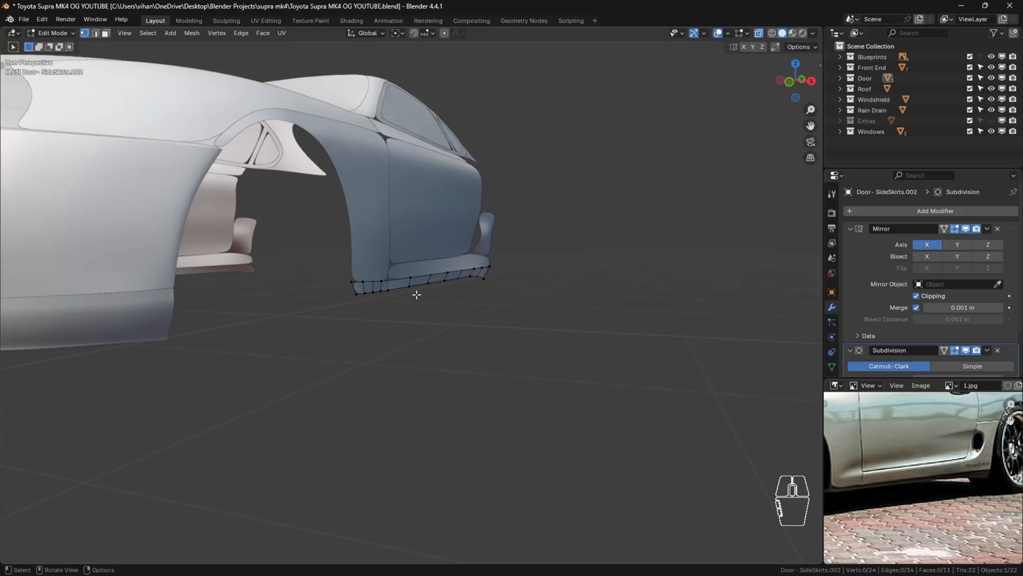
scroll(390, 281, up, 5)
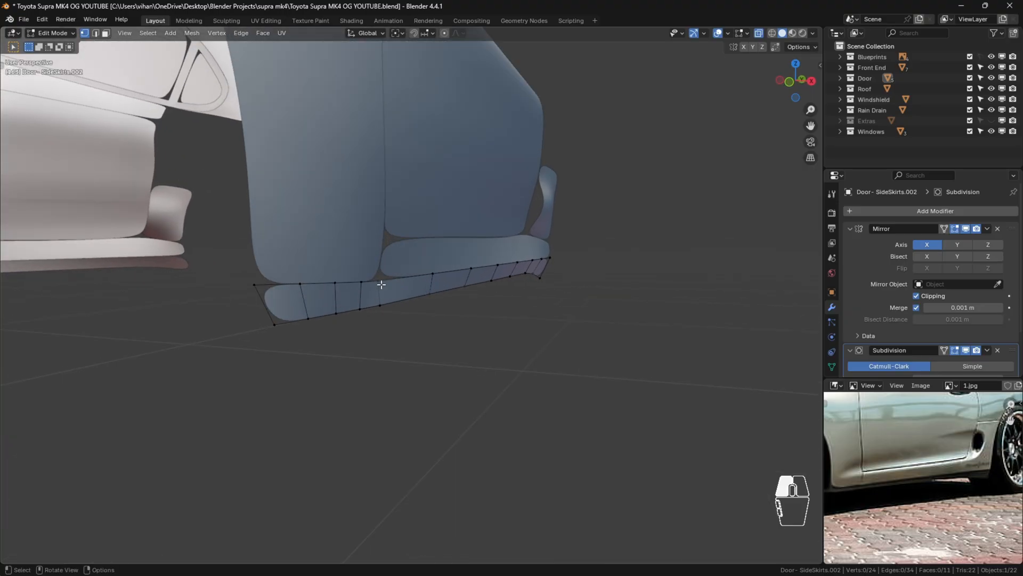
click(381, 285)
scroll(414, 293, up, 4)
middle_drag(420, 303, 435, 315)
drag(386, 292, 394, 294)
click(437, 318)
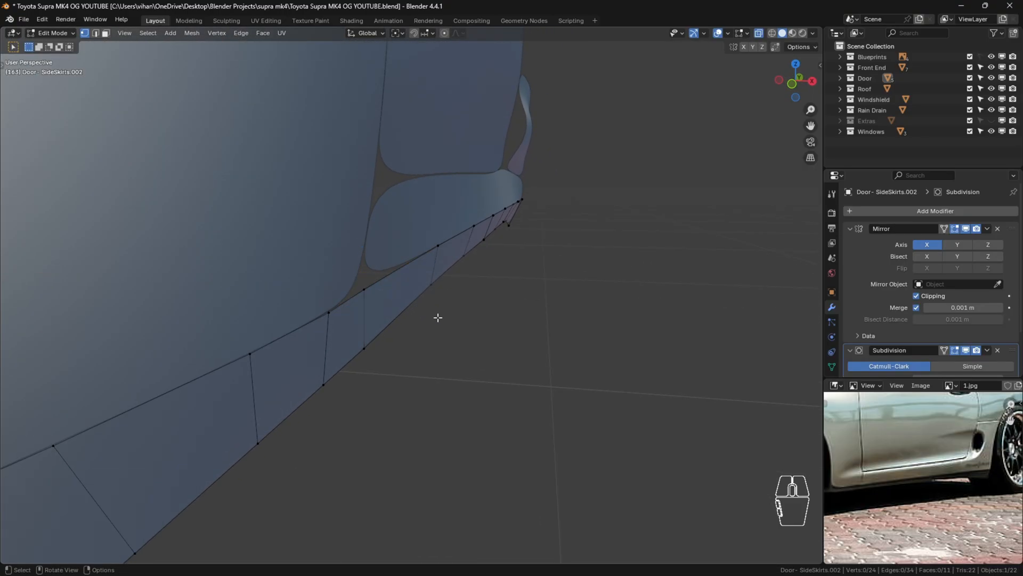
Edit the front wheel body and nudge its lower rear corner vertex beside the side skirt.
scroll(434, 318, down, 4)
click(395, 282)
key(Tab)
click(395, 281)
key(Tab)
scroll(409, 309, up, 4)
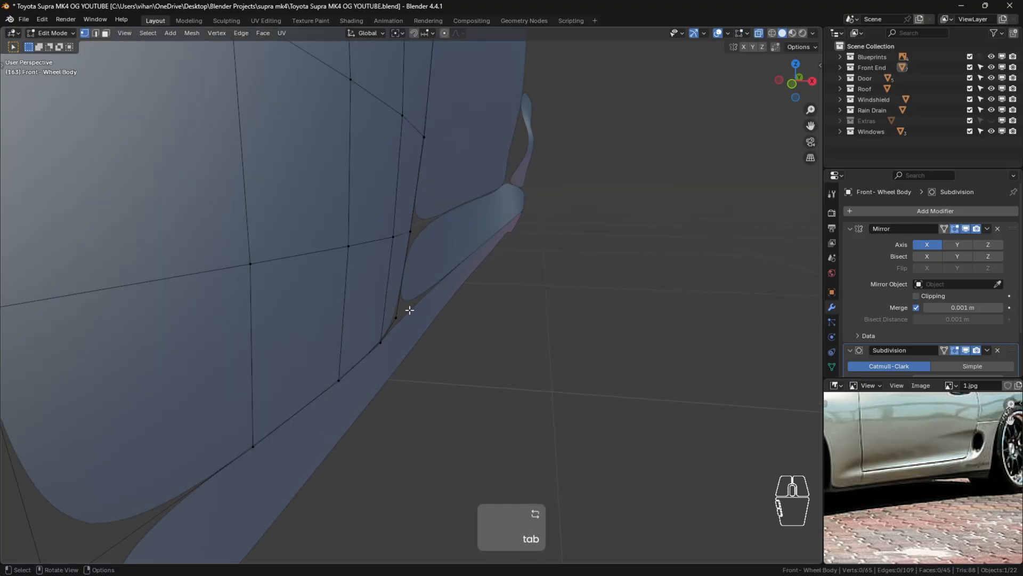
drag(423, 319, 429, 317)
key(Tab)
Recalculate the normals of all visible car body parts together in Edit Mode and deselect everything.
scroll(528, 345, down, 4)
middle_drag(529, 346, 473, 352)
scroll(535, 349, down, 7)
middle_drag(619, 353, 552, 320)
shift+middle_drag(551, 320, 514, 379)
key(a)
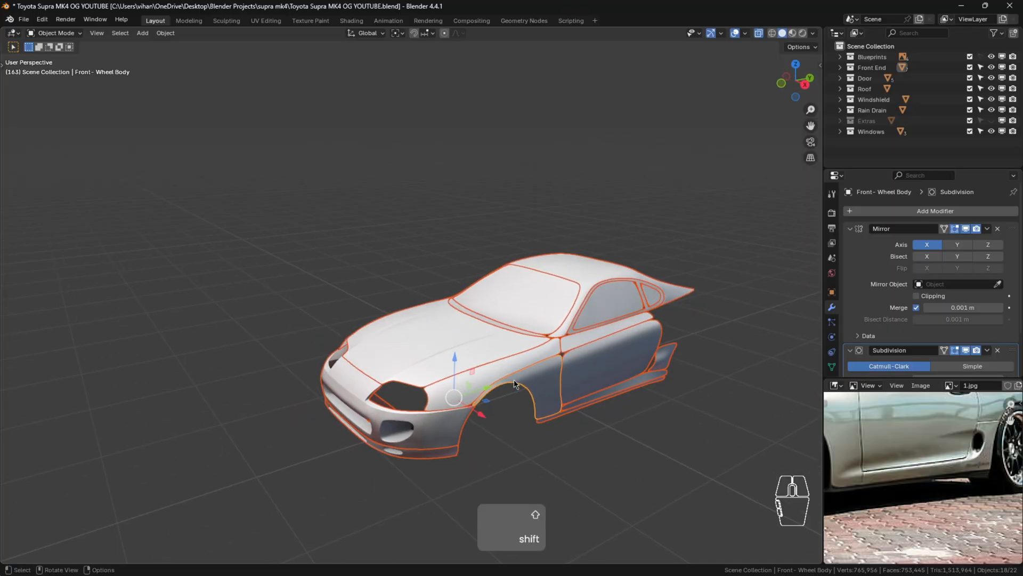
key(Tab)
scroll(602, 426, down, 1)
shift+middle_drag(607, 428, 531, 393)
scroll(531, 393, up, 2)
key(a)
key(shift+n)
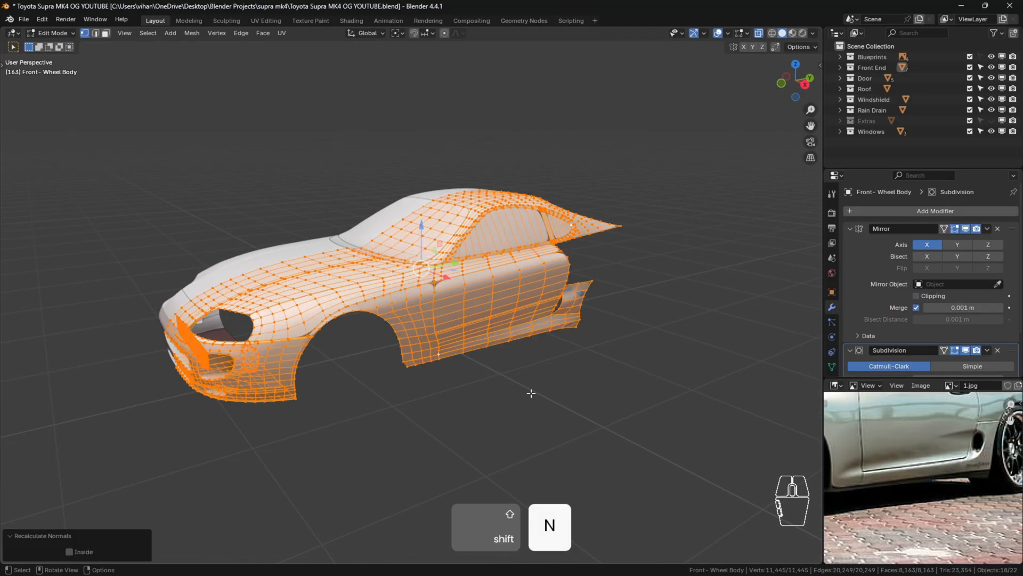
key(Tab)
click(532, 397)
Inspect the finished door and sill area, then compare the car's rear with the reference photo and top blueprint.
scroll(532, 397, up, 2)
middle_drag(488, 322, 418, 345)
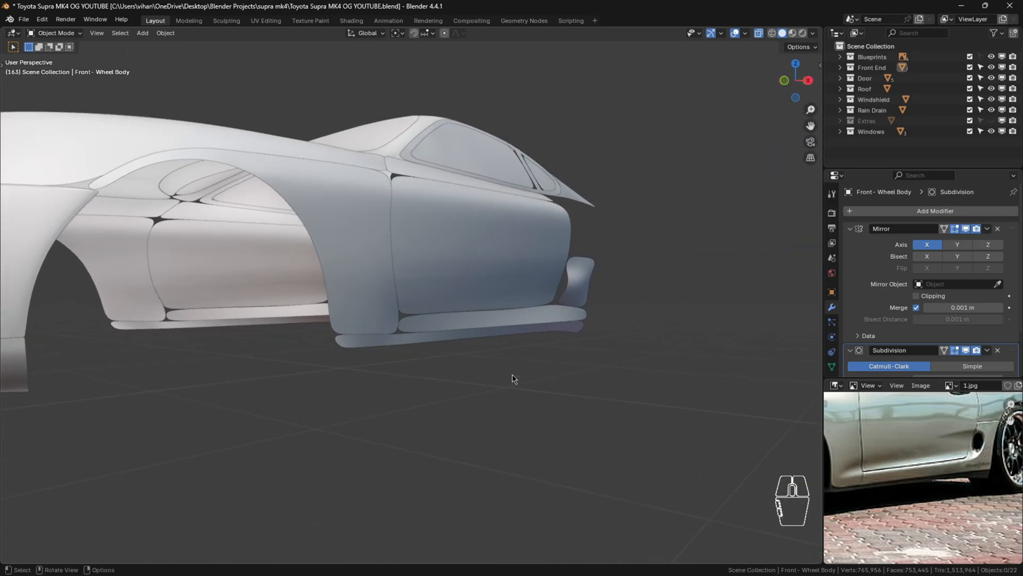
middle_drag(516, 346, 475, 334)
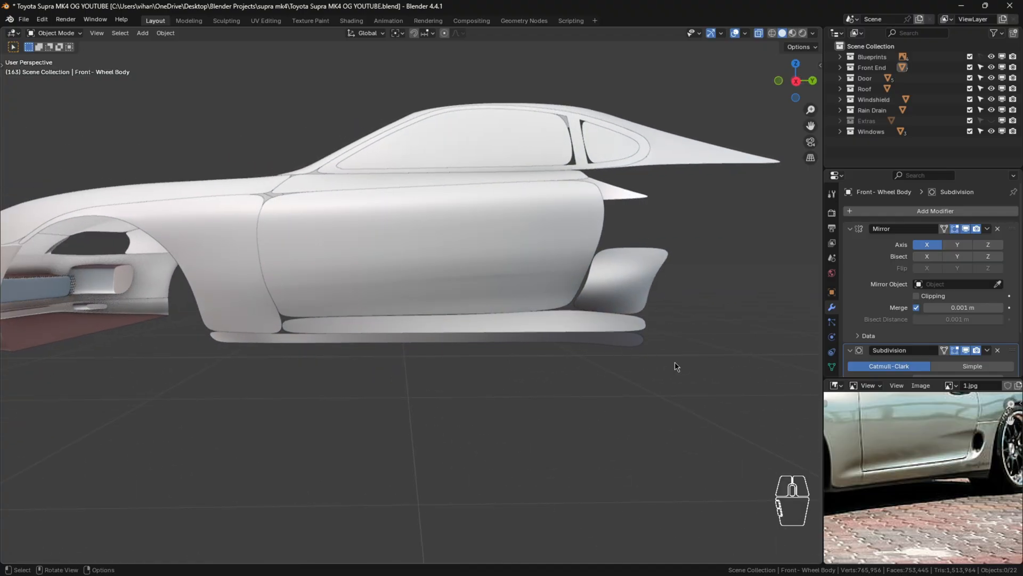
scroll(533, 290, up, 5)
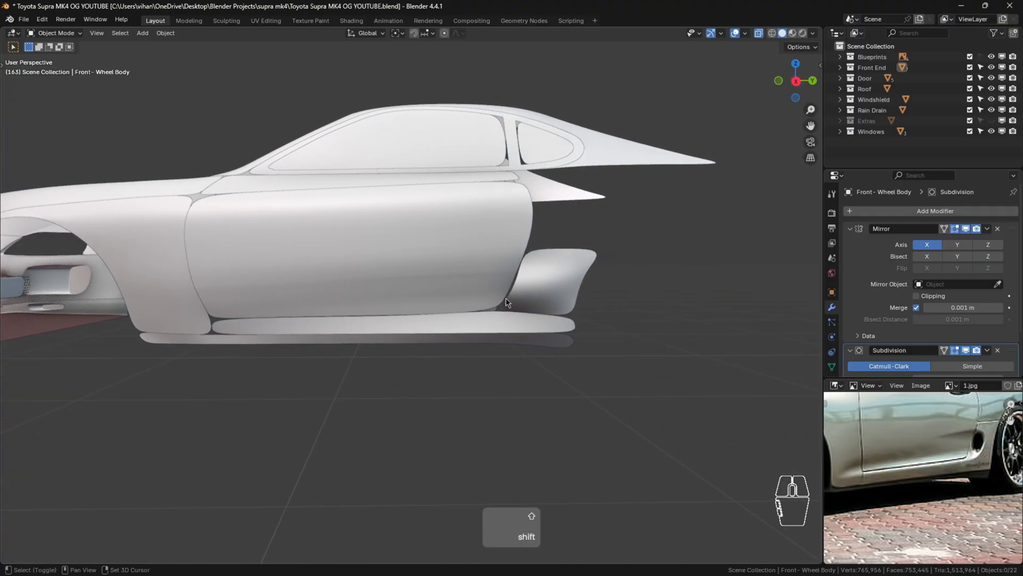
middle_drag(533, 290, 599, 314)
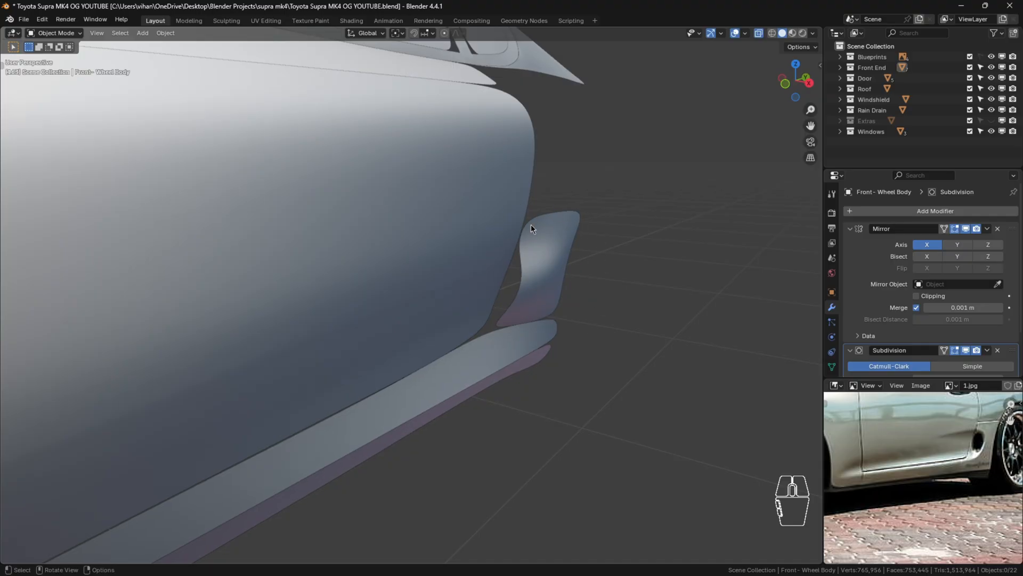
scroll(561, 311, down, 4)
shift+middle_drag(535, 324, 397, 346)
scroll(404, 329, down, 3)
shift+middle_drag(397, 346, 327, 360)
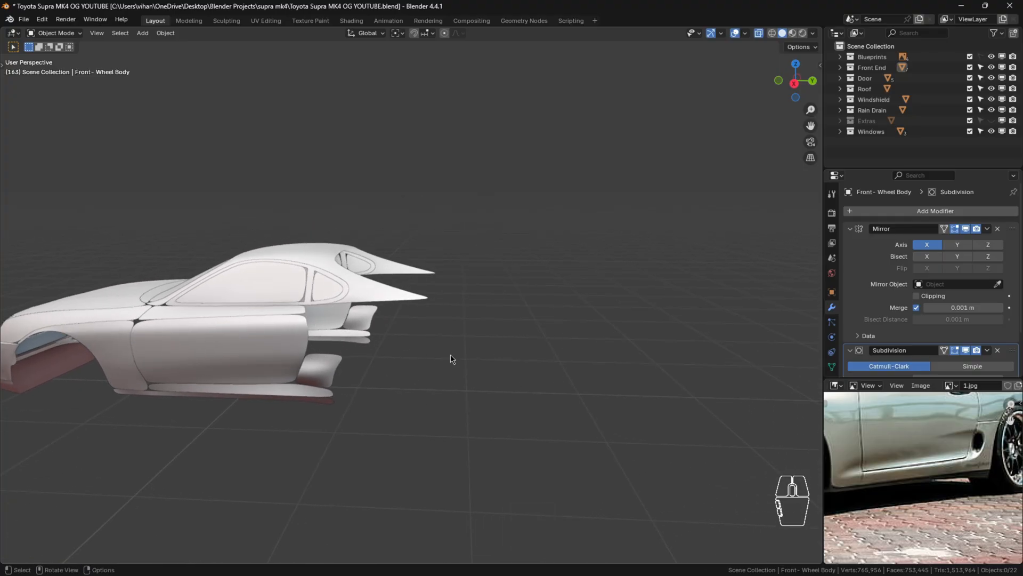
scroll(906, 435, down, 3)
shift+middle_drag(989, 406, 954, 455)
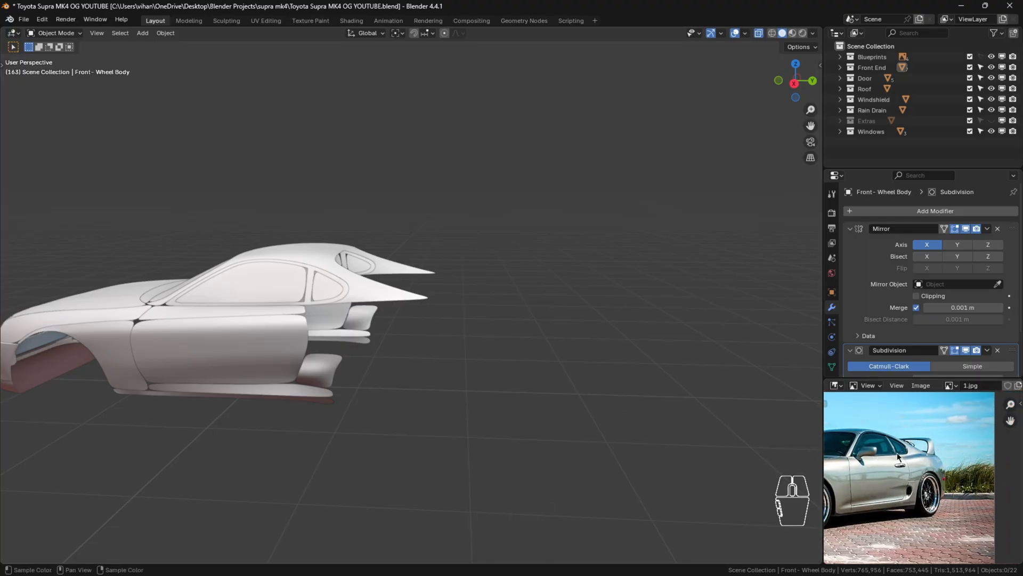
middle_drag(382, 287, 260, 289)
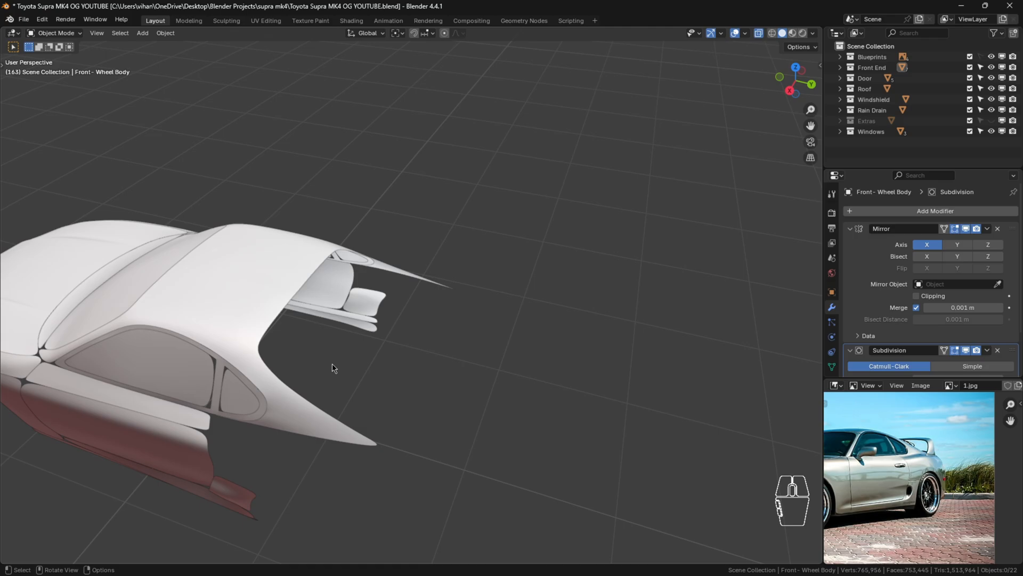
key(KP_7)
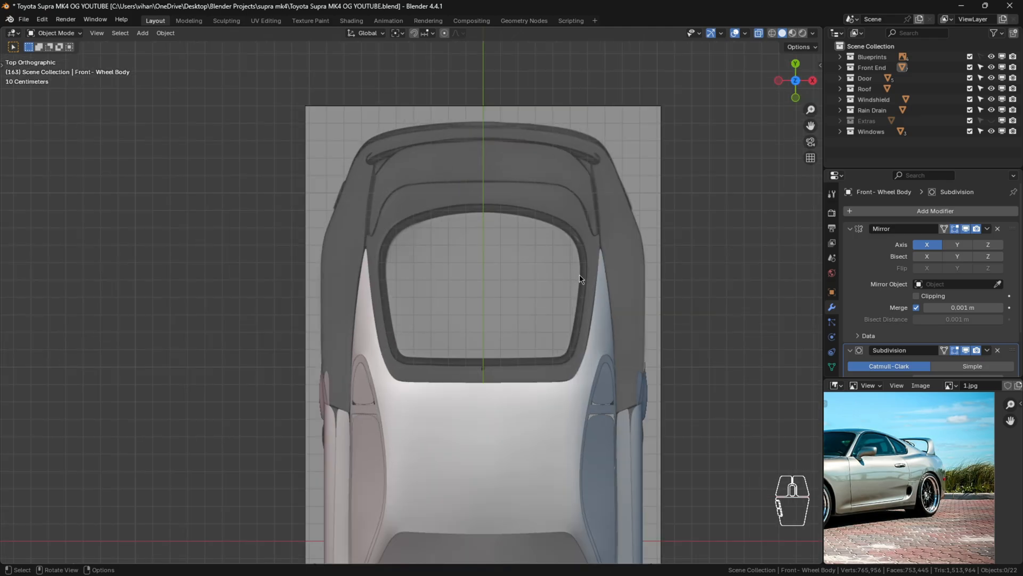
scroll(583, 272, up, 1)
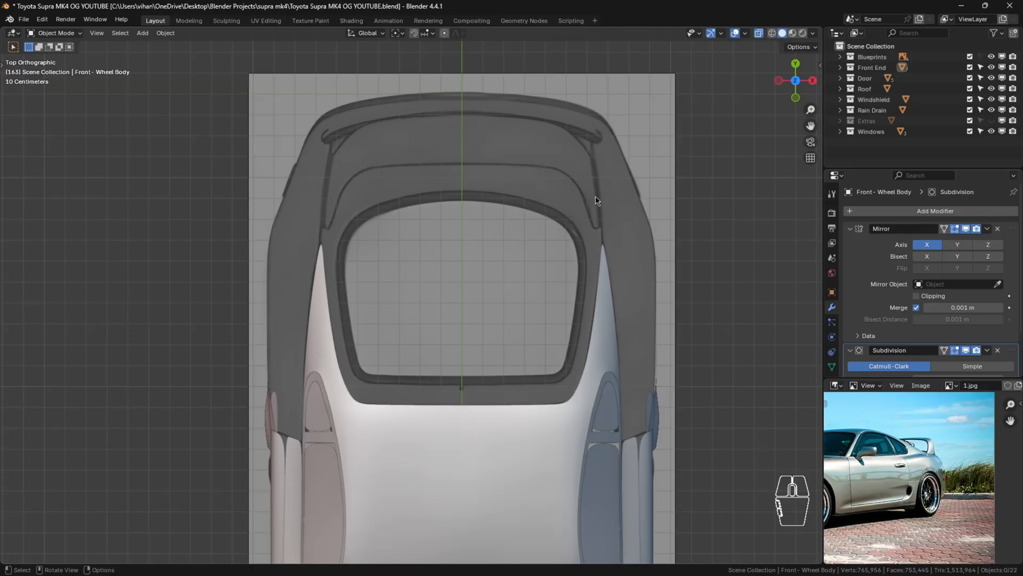
Hide the Front End collection so the rear blueprint is unobstructed in the back orthographic view.
key(ctrl+KP_1)
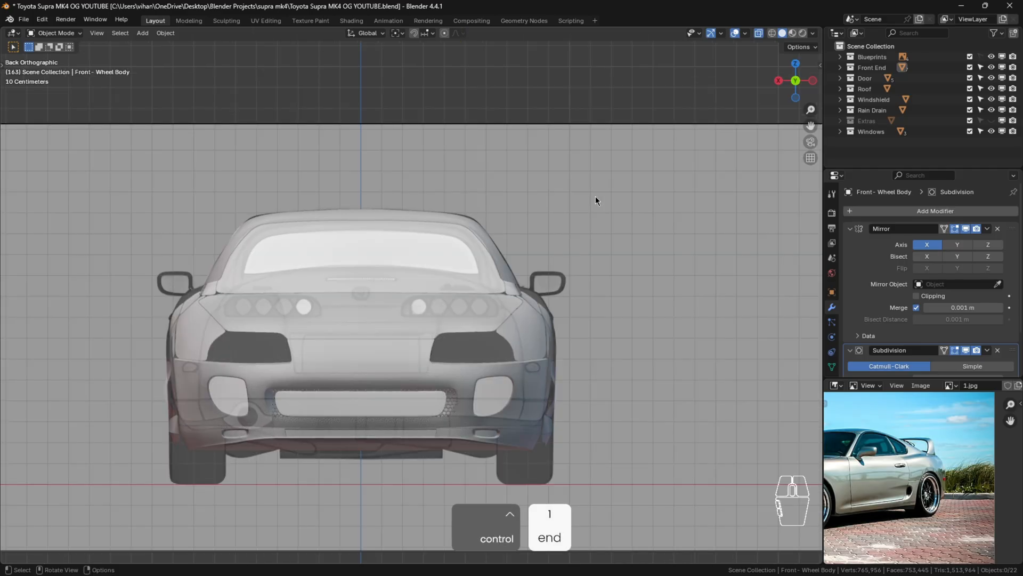
scroll(470, 396, down, 2)
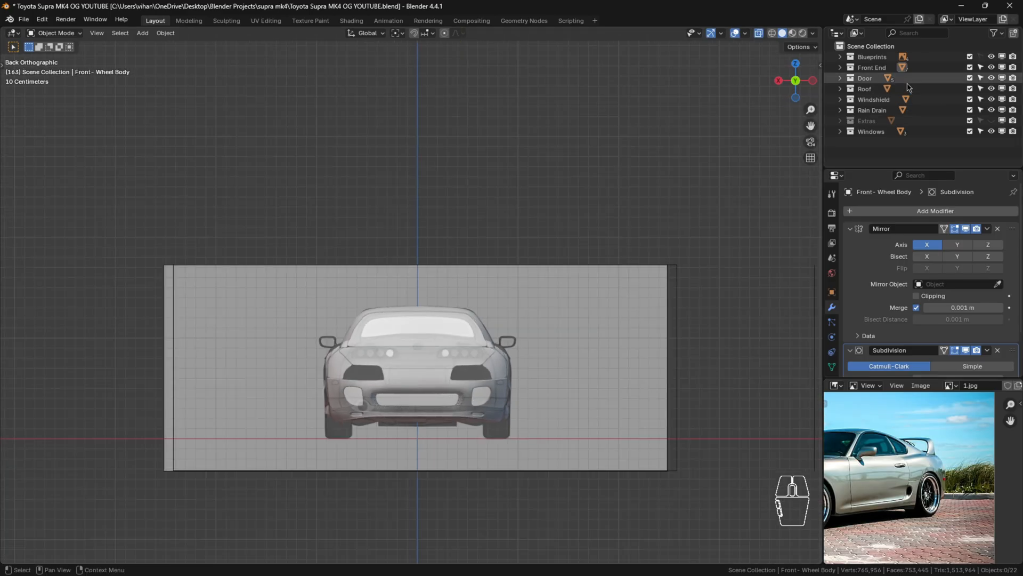
click(991, 67)
scroll(447, 348, up, 5)
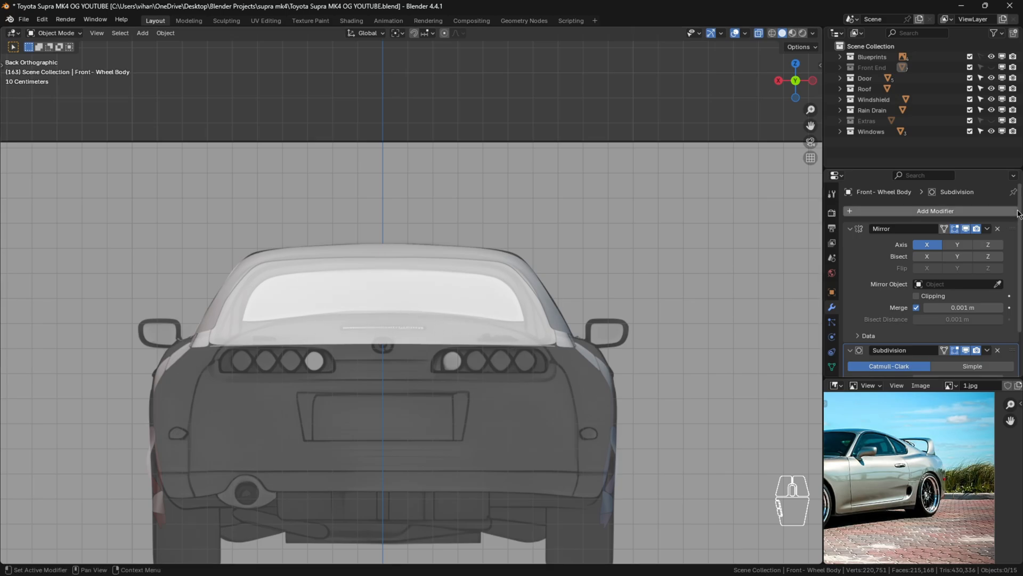
Show the Front End collection again and hide the Extras collection.
scroll(625, 320, down, 3)
middle_drag(466, 372, 526, 278)
click(993, 68)
scroll(639, 291, down, 2)
scroll(526, 277, up, 4)
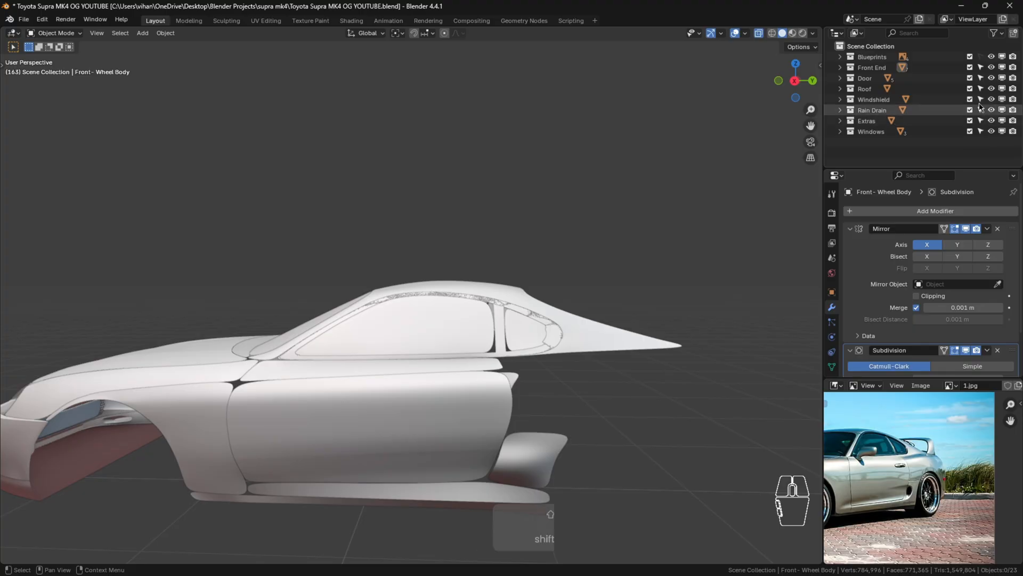
click(992, 120)
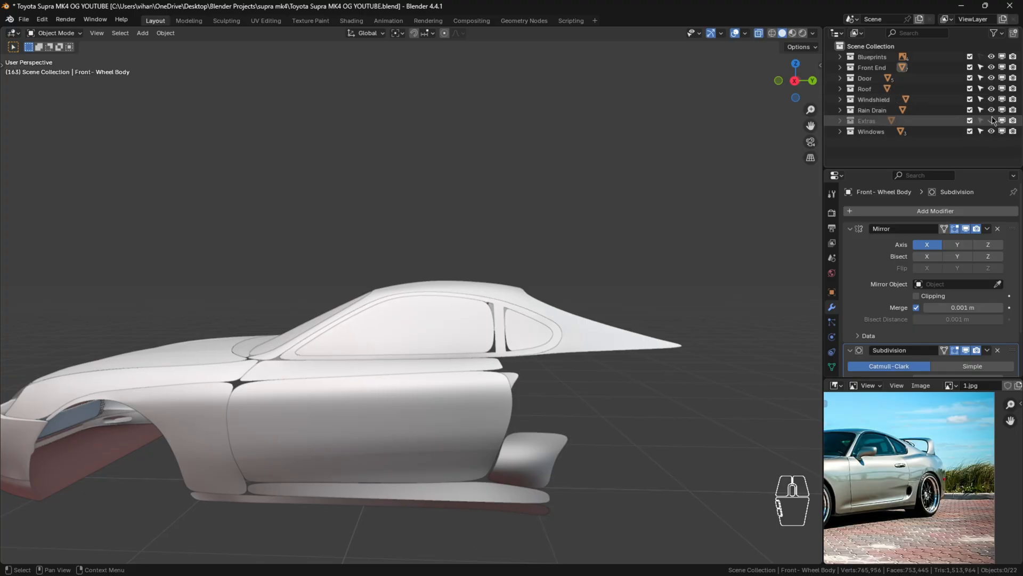
scroll(494, 320, down, 3)
middle_drag(494, 318, 484, 356)
middle_drag(340, 356, 368, 370)
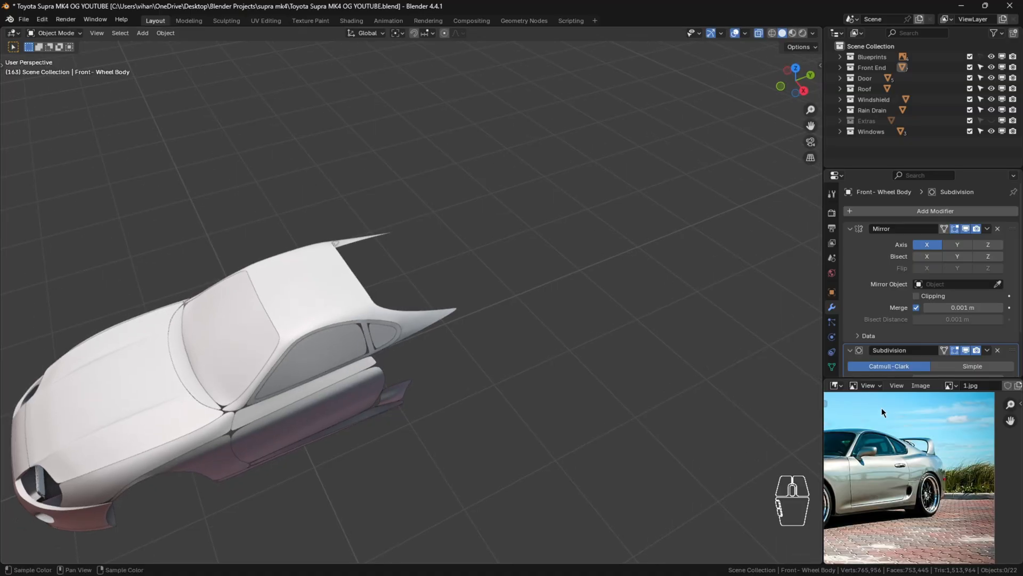
Widen the reference image area, load the white Supra rear-end photo in it and examine the rear bodywork.
middle_drag(912, 436, 941, 429)
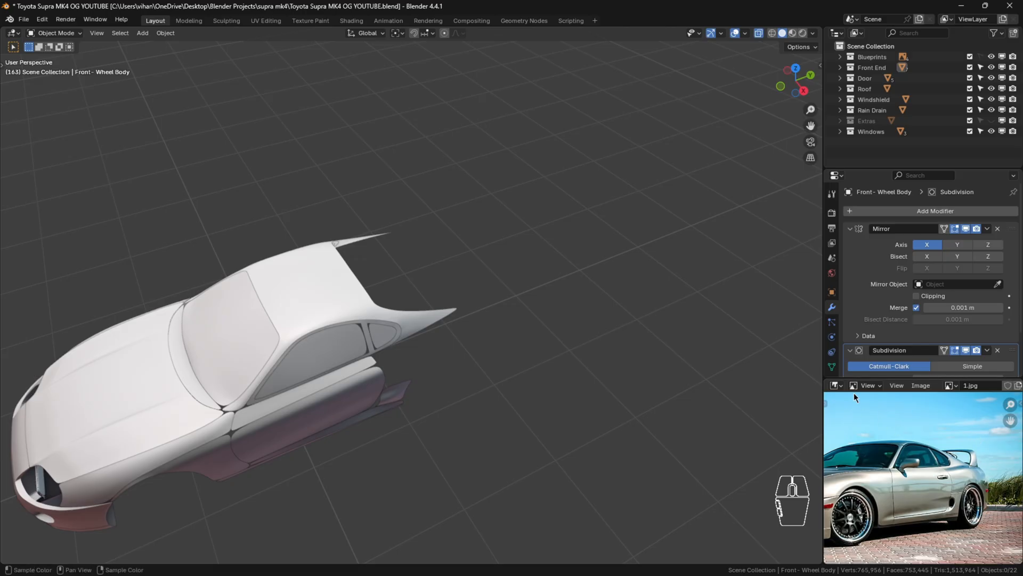
drag(824, 407, 765, 407)
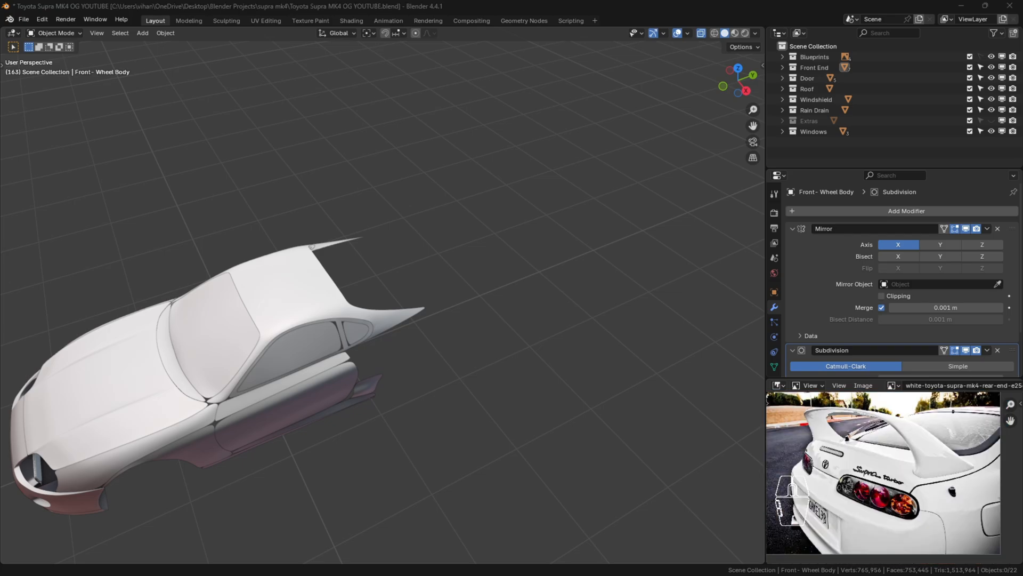
scroll(907, 442, down, 1)
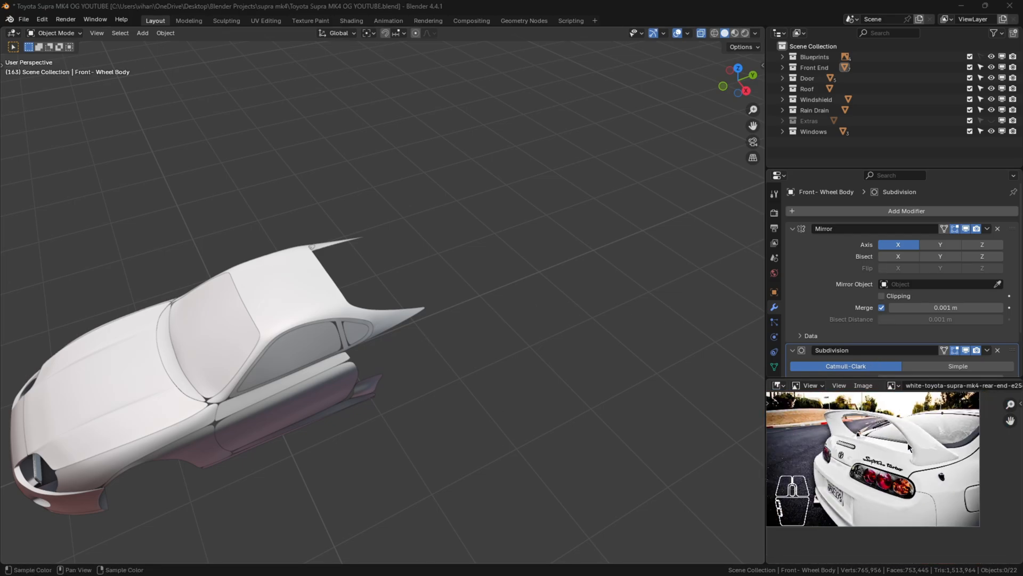
scroll(933, 469, up, 2)
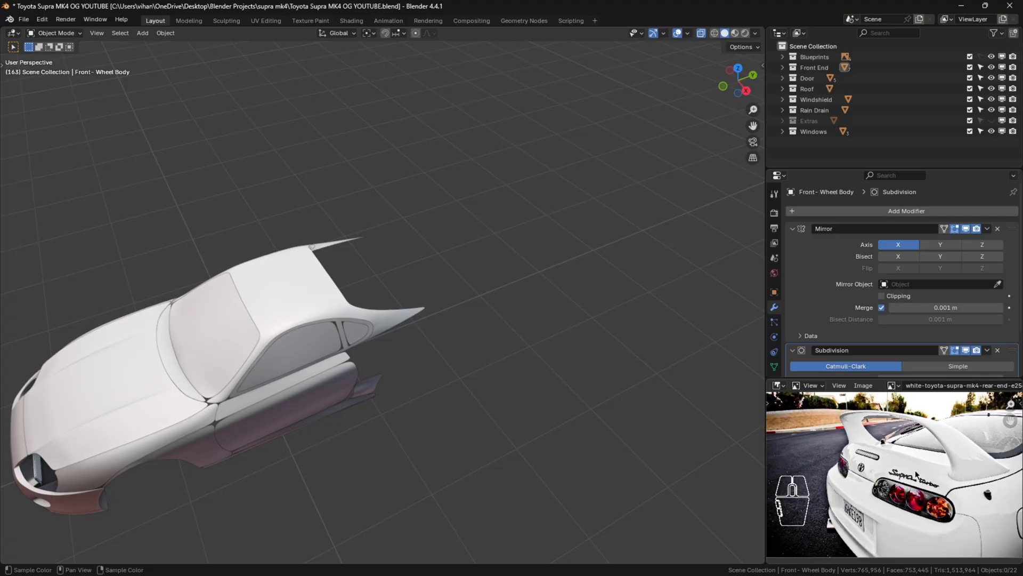
scroll(981, 474, up, 4)
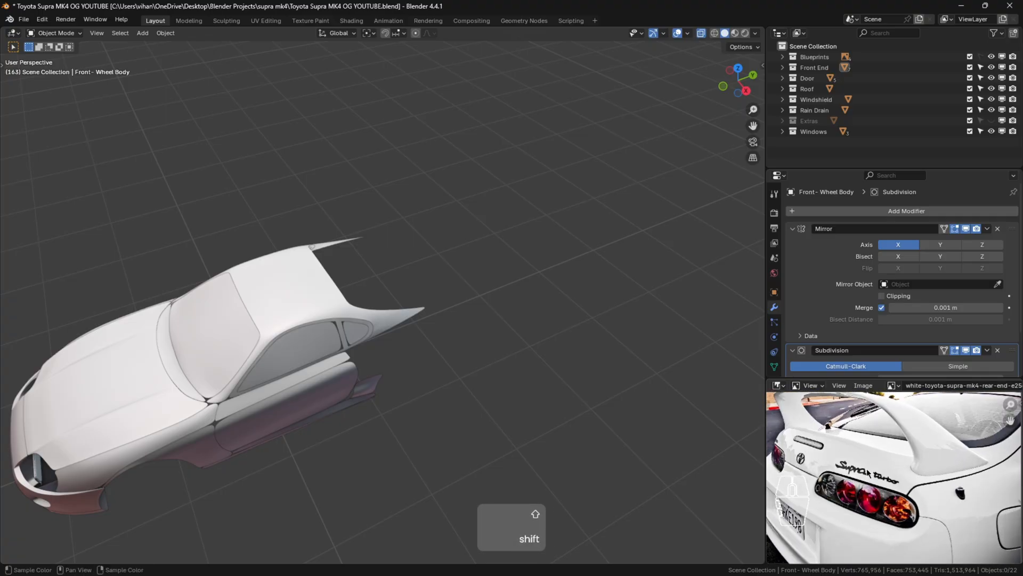
scroll(943, 455, down, 5)
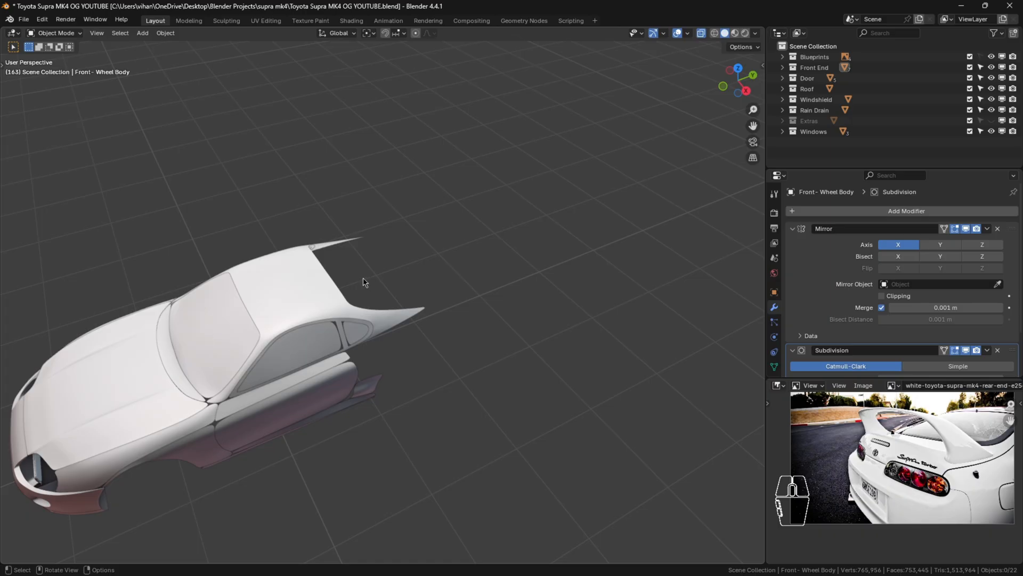
Duplicate the roof's rear edge path from the pillar tip to the centreline in place and separate it into its own object.
click(304, 263)
key(Tab)
scroll(334, 267, up, 5)
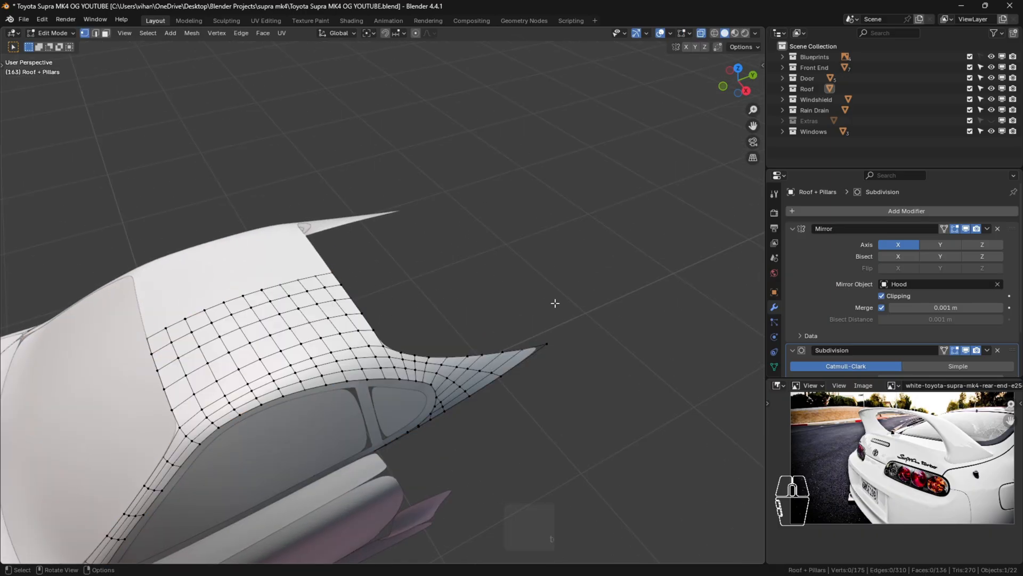
key(KP_7)
click(484, 158)
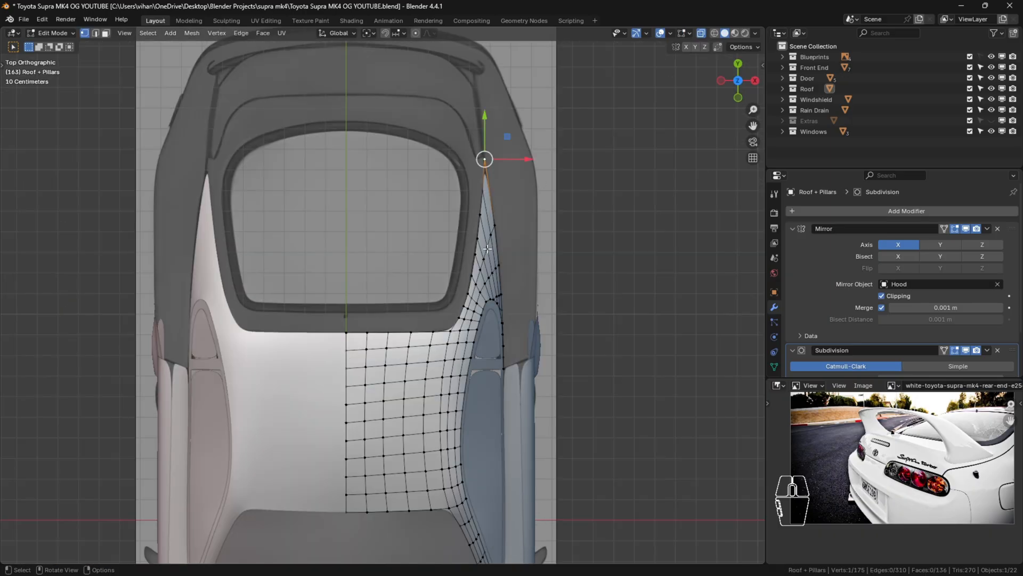
ctrl+click(345, 333)
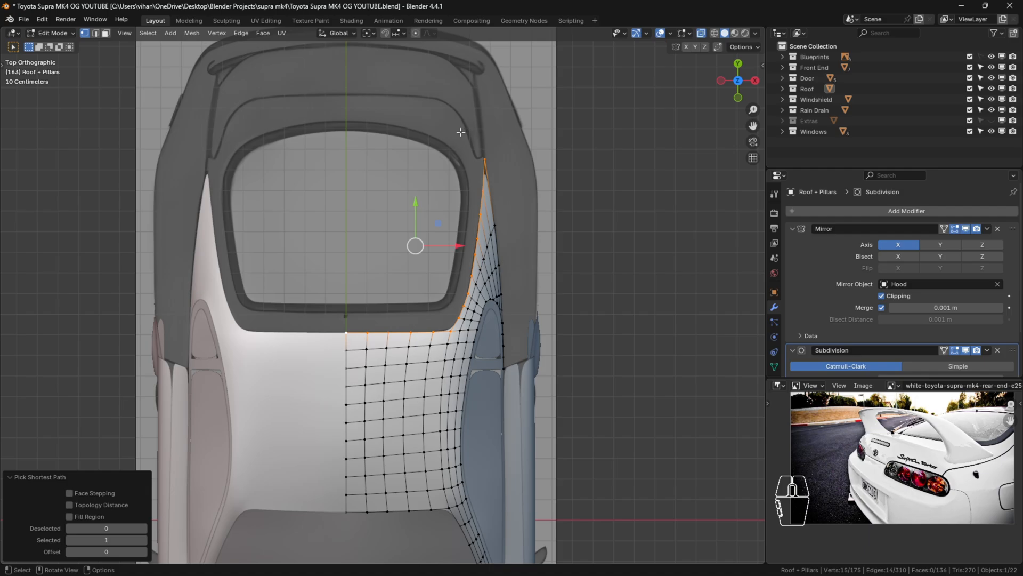
key(shift+d)
key(Escape)
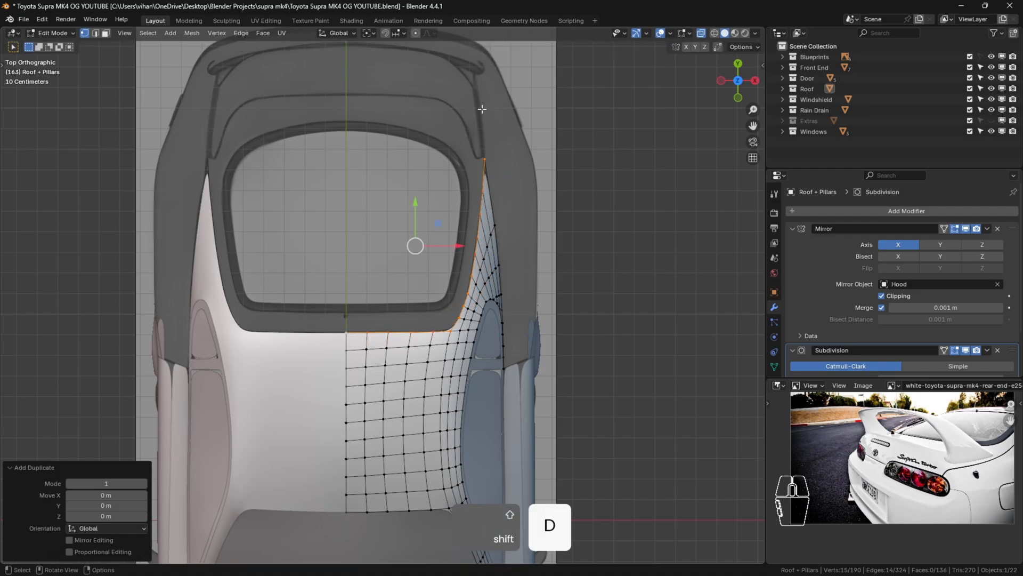
key(p)
click(480, 110)
key(Tab)
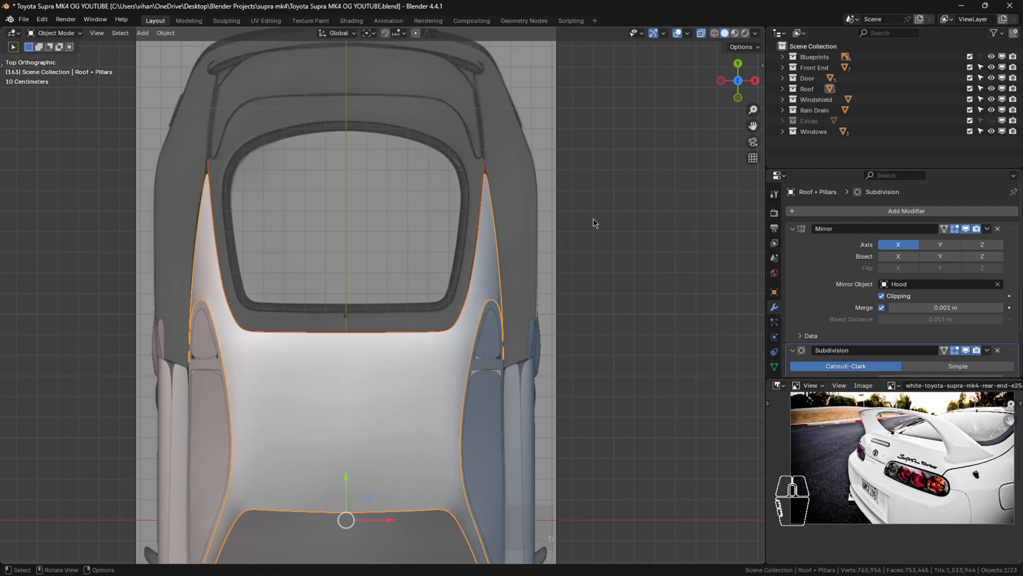
Rename the sill panel object below the side skirt as "Door- Sill".
scroll(612, 341, down, 3)
shift+middle_drag(619, 386, 559, 283)
middle_drag(567, 377, 493, 282)
shift+middle_drag(493, 283, 501, 365)
scroll(544, 449, up, 2)
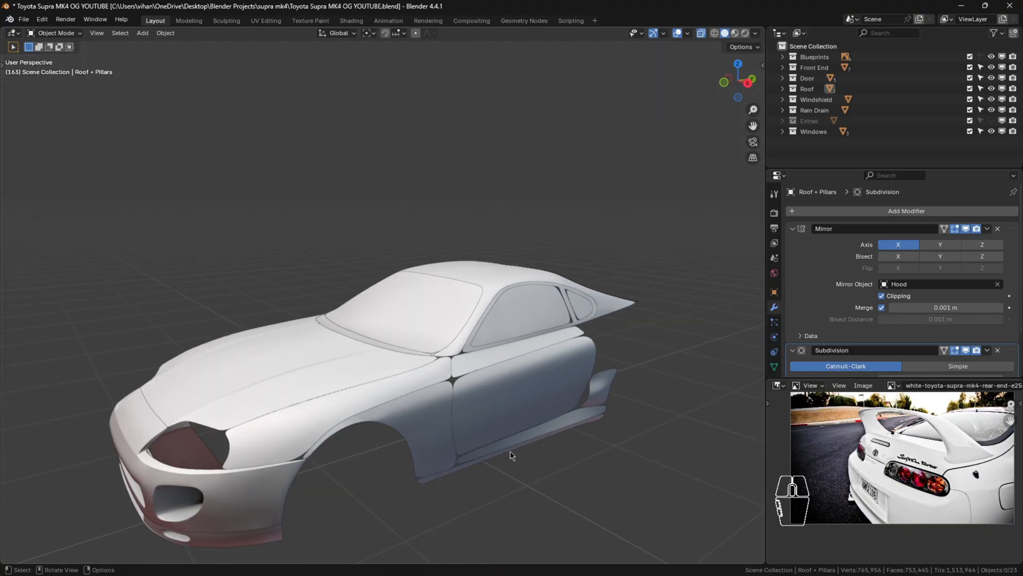
click(517, 451)
key(F2)
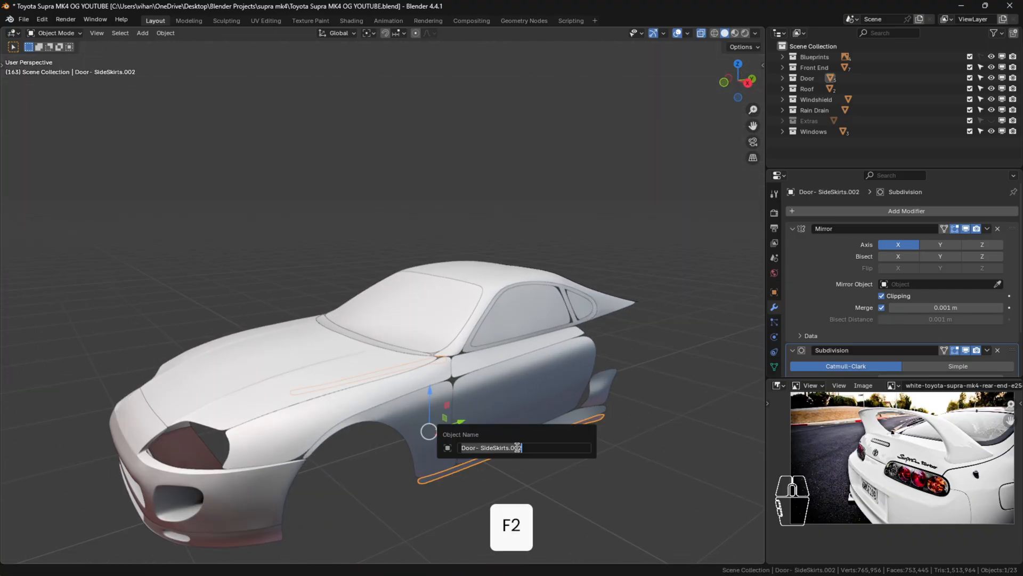
click(516, 448)
key(BackSpace)
key(BackSpace)
key(BackSpace)
key(BackSpace)
key(BackSpace)
key(BackSpace)
key(BackSpace)
key(BackSpace)
key(BackSpace)
key(BackSpace)
key(BackSpace)
key(BackSpace)
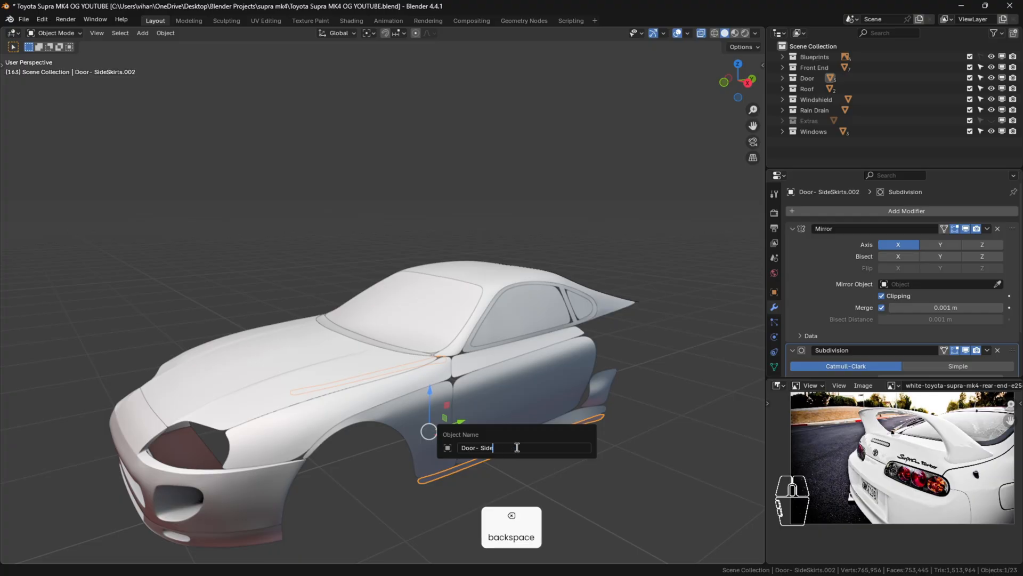
text(ll)
key(Return)
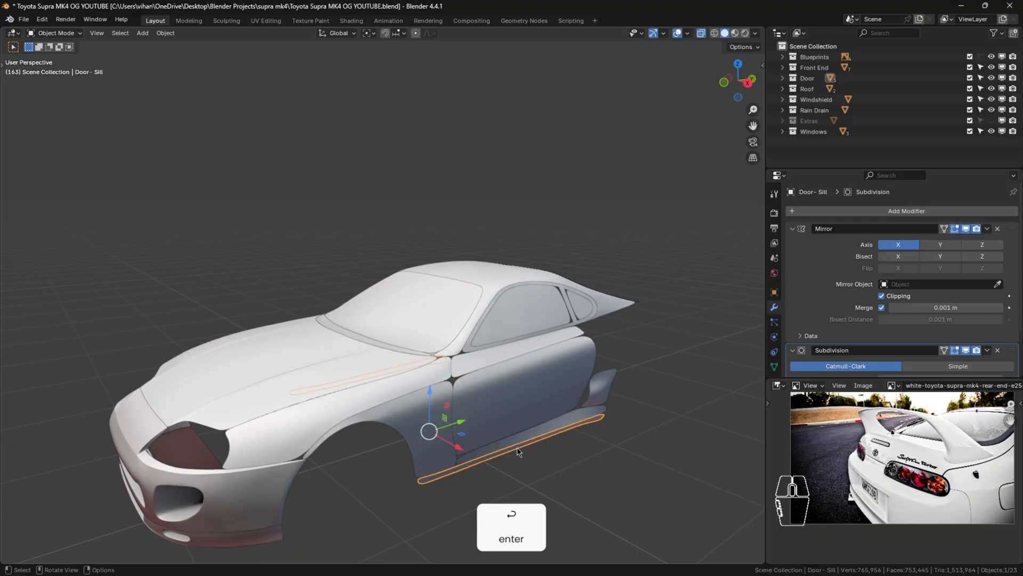
Move the sill panel into the Door collection and deselect it.
key(m)
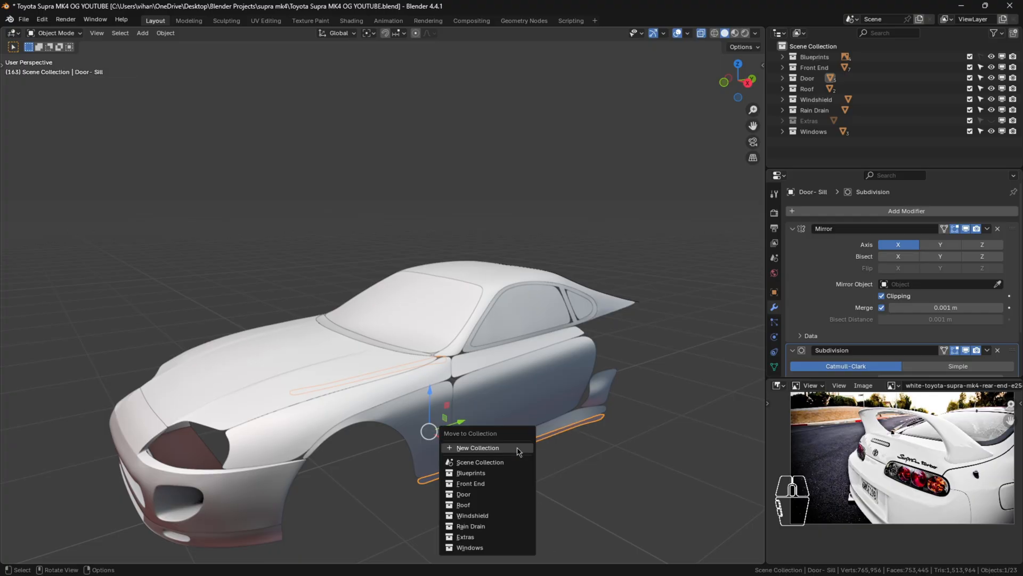
click(501, 495)
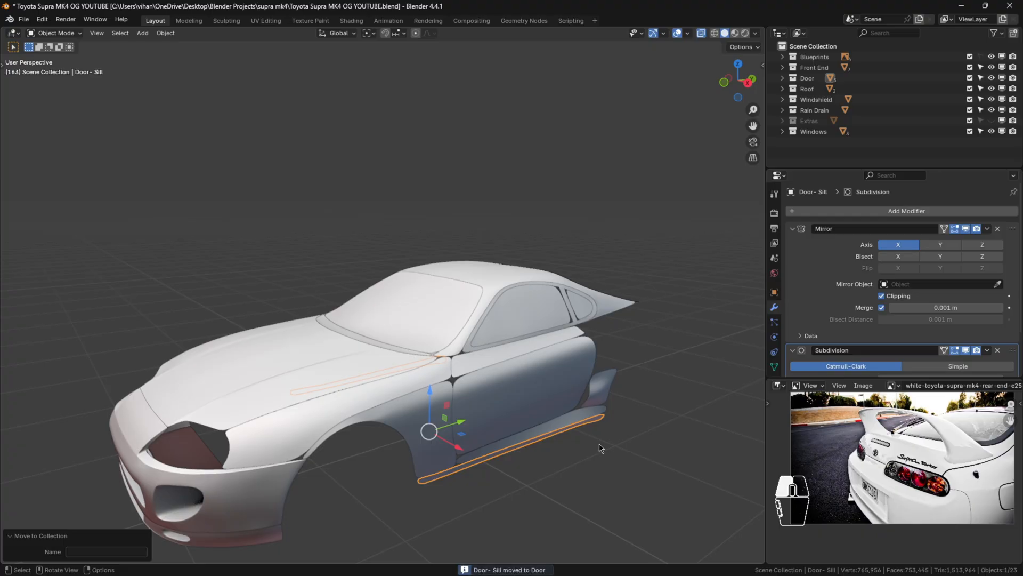
click(613, 439)
Open the separated roof-edge strip in Edit Mode and line it up with the rear window in the top blueprint.
scroll(613, 439, down, 2)
middle_drag(612, 438, 561, 222)
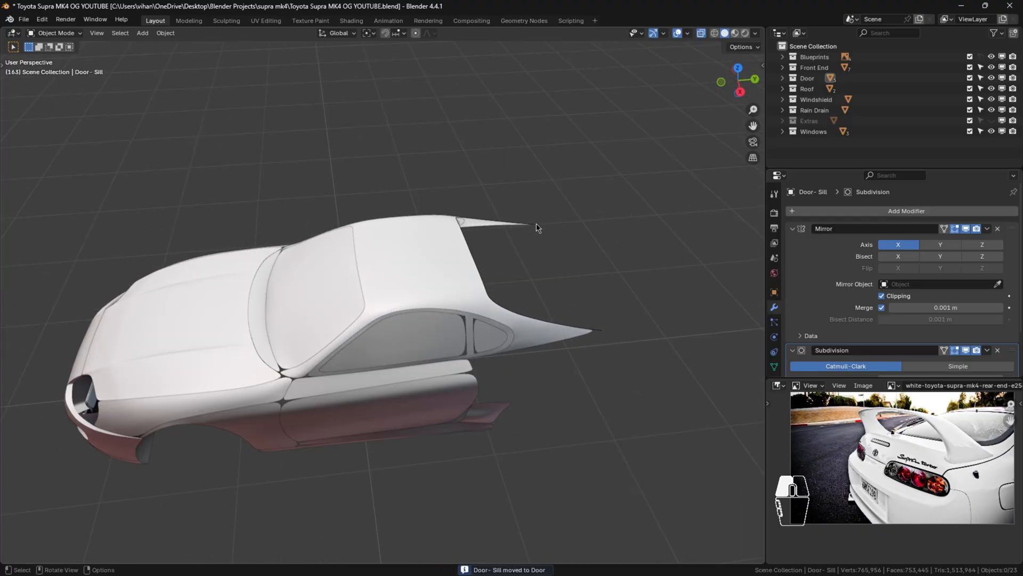
click(539, 226)
scroll(538, 229, up, 5)
key(Tab)
scroll(578, 280, down, 1)
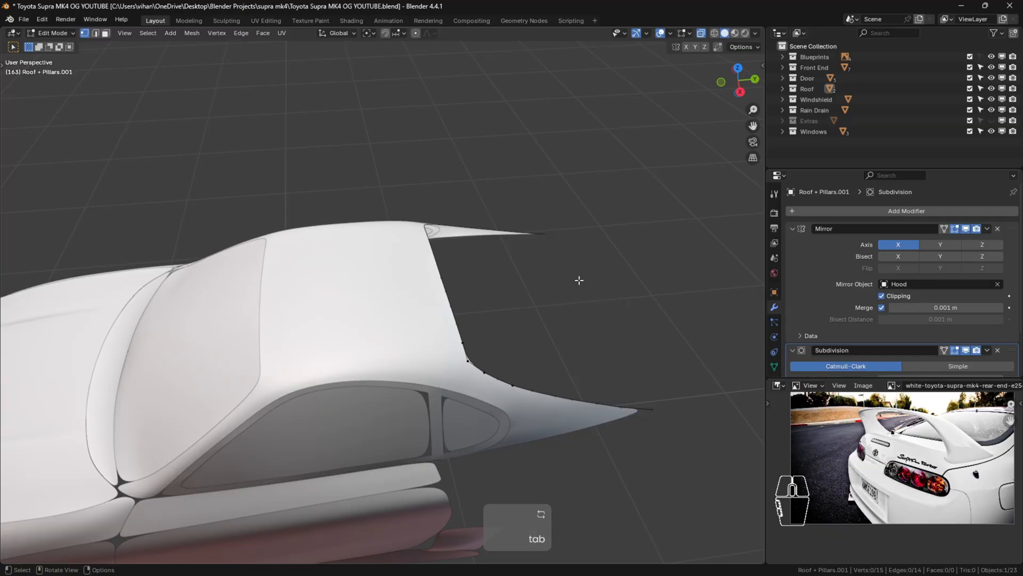
key(KP_7)
scroll(573, 254, up, 3)
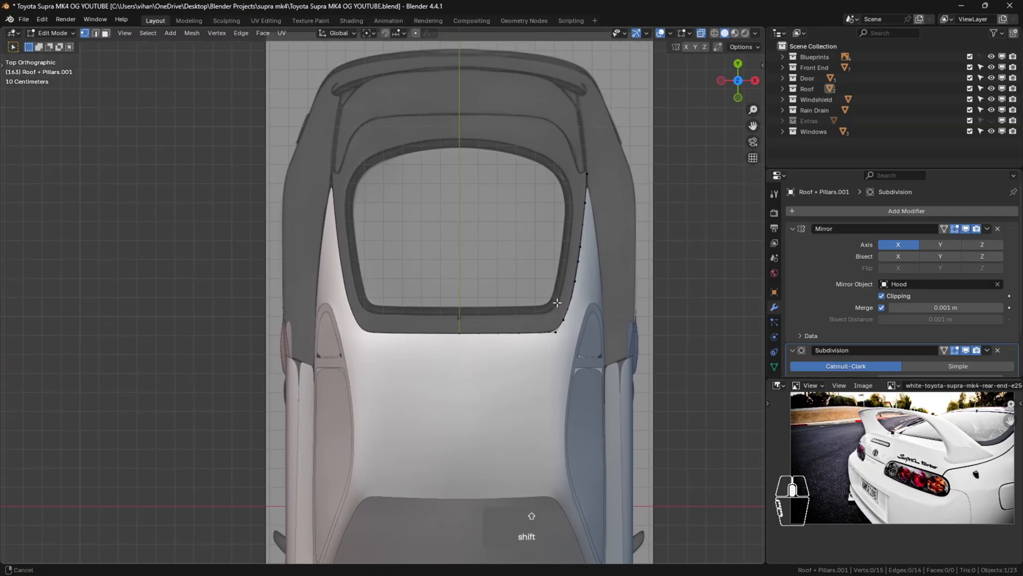
shift+scroll(560, 264, up, 2)
scroll(557, 268, up, 1)
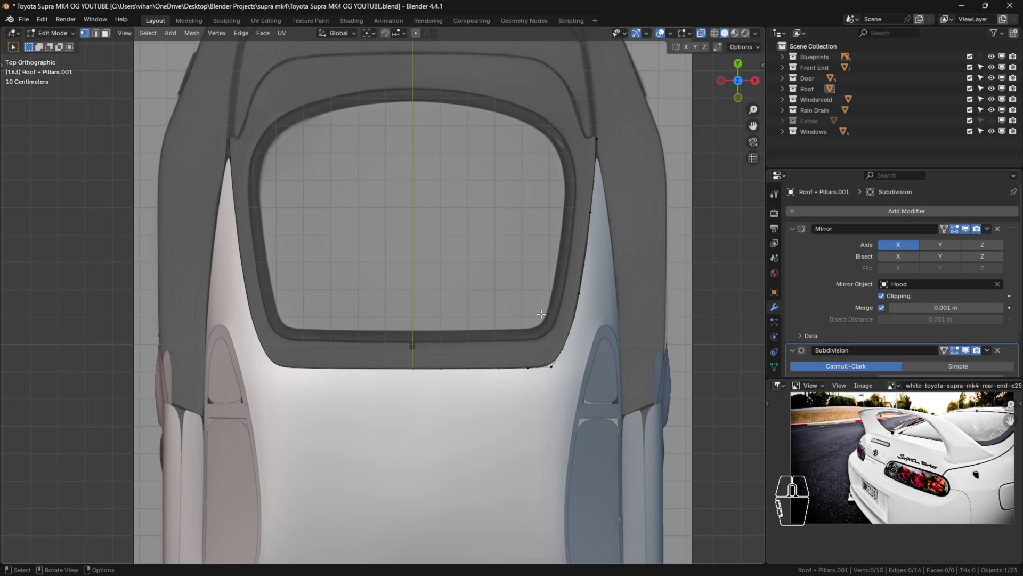
Extrude the strip's edge run behind the roof, from corner to centreline, about 0.10 m along Y to the rear window frame.
click(411, 366)
click(550, 366)
ctrl+click(411, 367)
scroll(536, 364, up, 2)
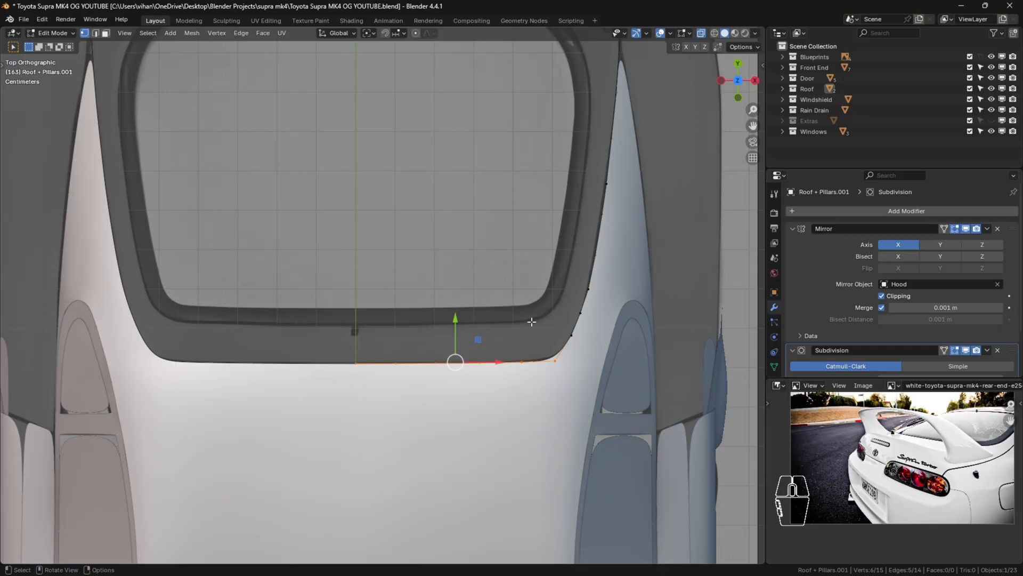
key(e)
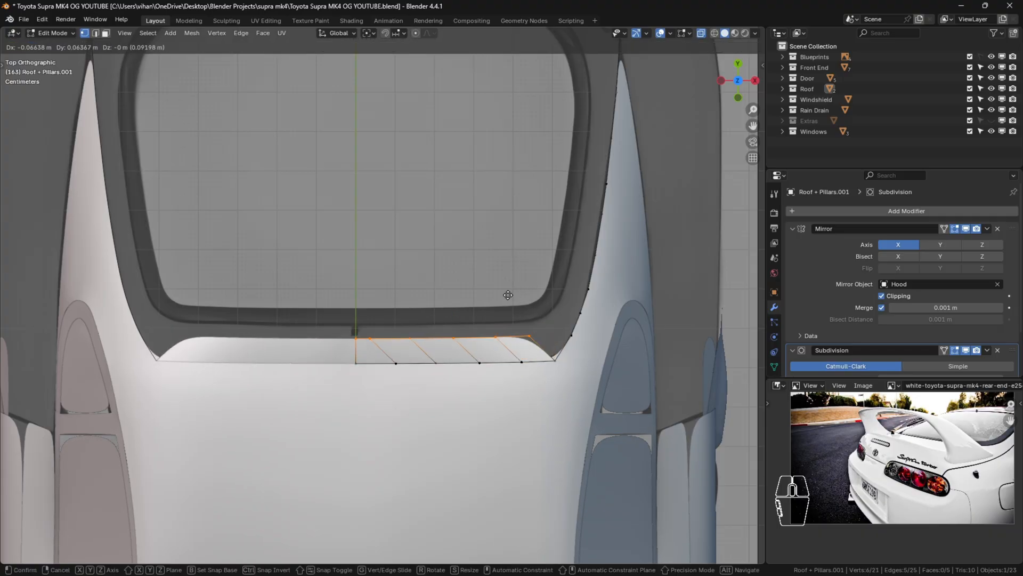
key(y)
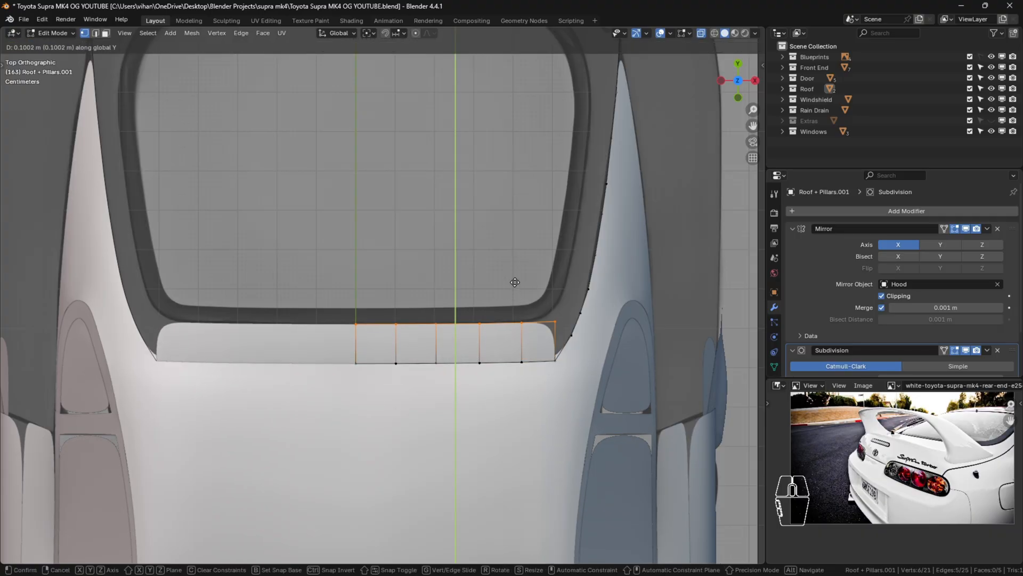
click(514, 282)
Move the outer corner vertex of the extruded row onto the rounded corner of the rear window frame in the top blueprint.
click(558, 318)
scroll(563, 315, up, 4)
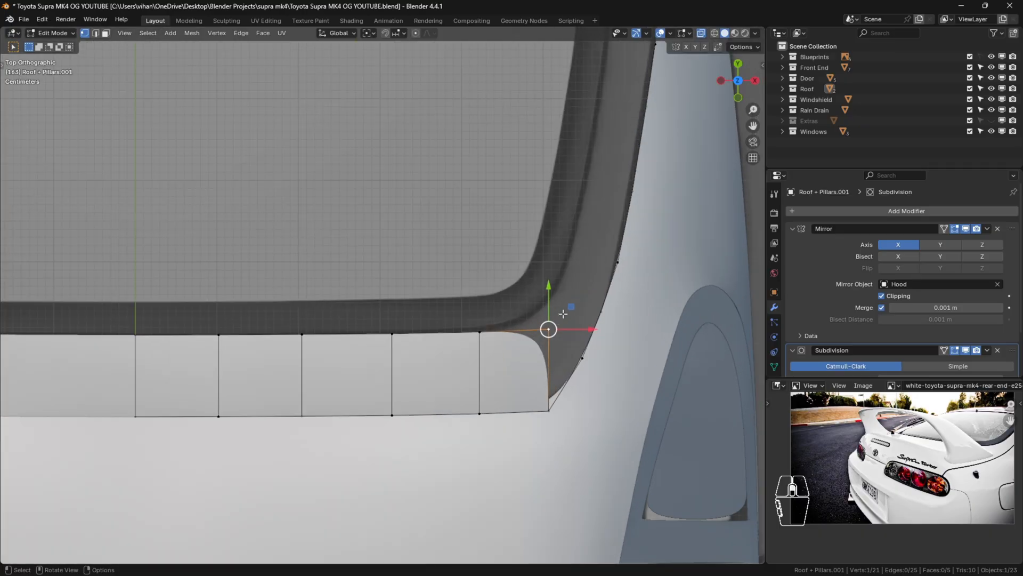
scroll(524, 301, up, 2)
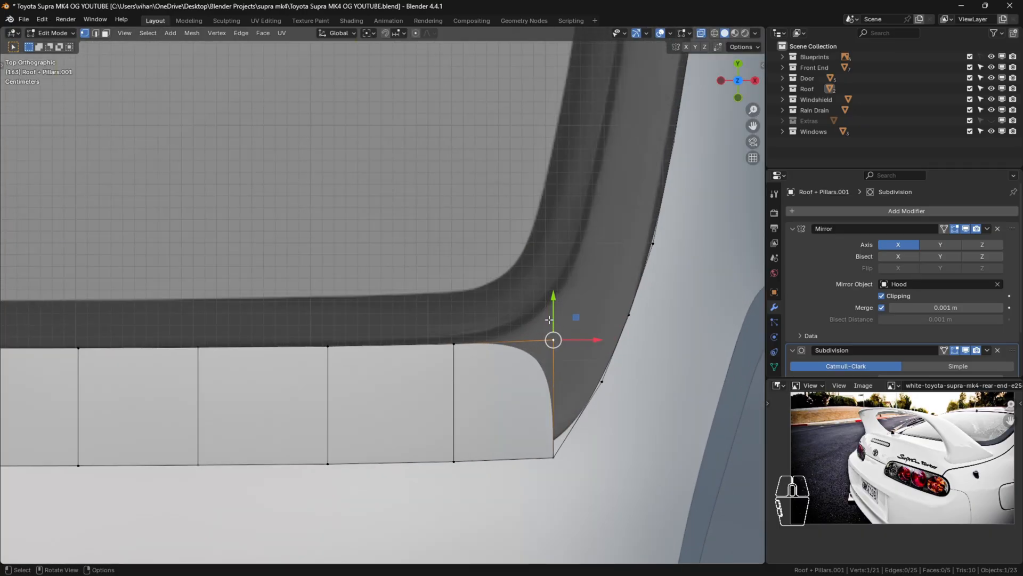
key(g)
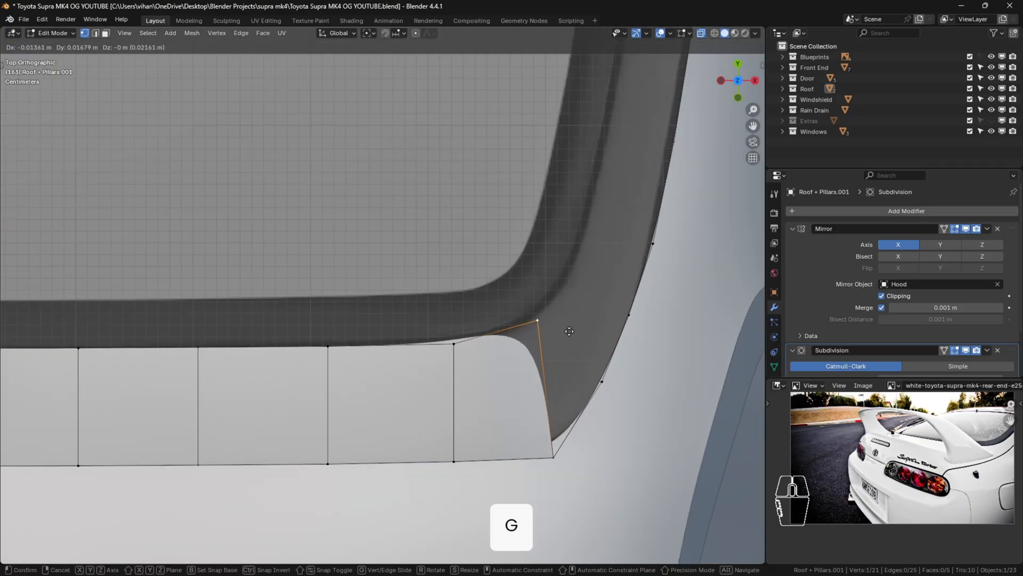
click(566, 327)
Examine the extruded row and remaining pillar edge against the rear window in the top and back blueprints.
click(472, 331)
scroll(472, 331, down, 4)
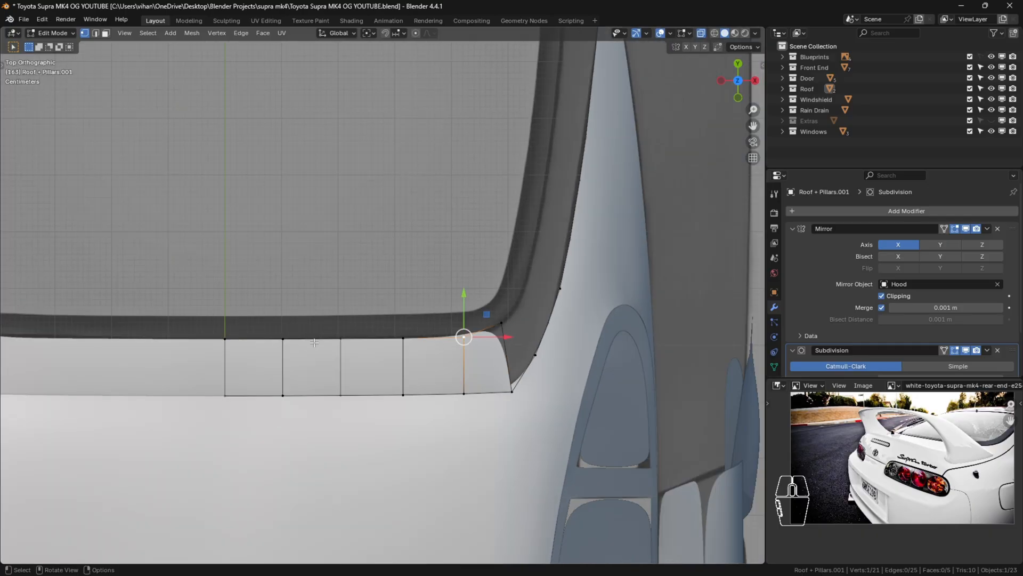
scroll(461, 355, up, 2)
scroll(607, 320, down, 3)
shift+middle_drag(567, 341, 413, 410)
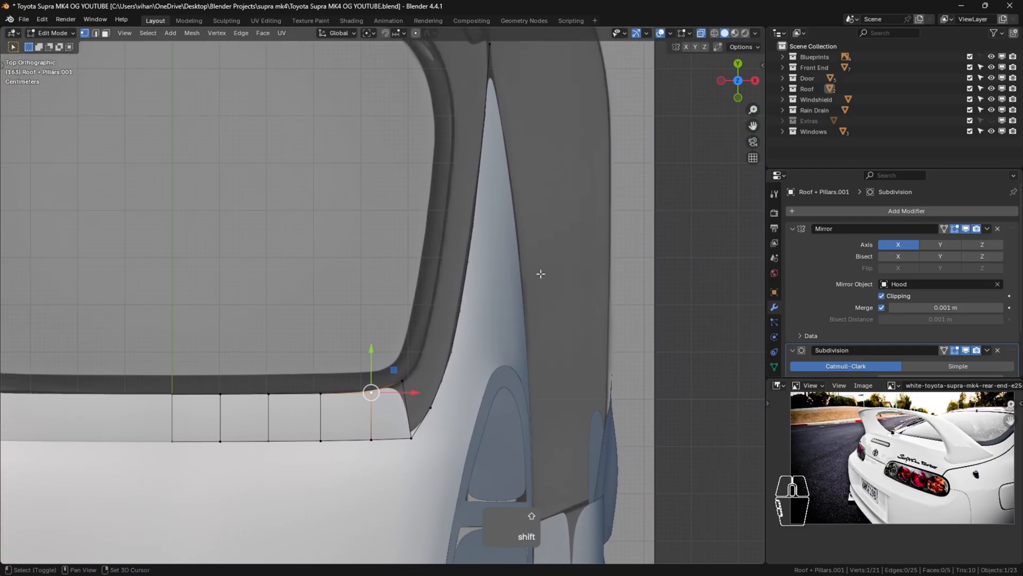
click(430, 408)
scroll(504, 48, down, 4)
shift+middle_drag(501, 55, 506, 155)
click(533, 309)
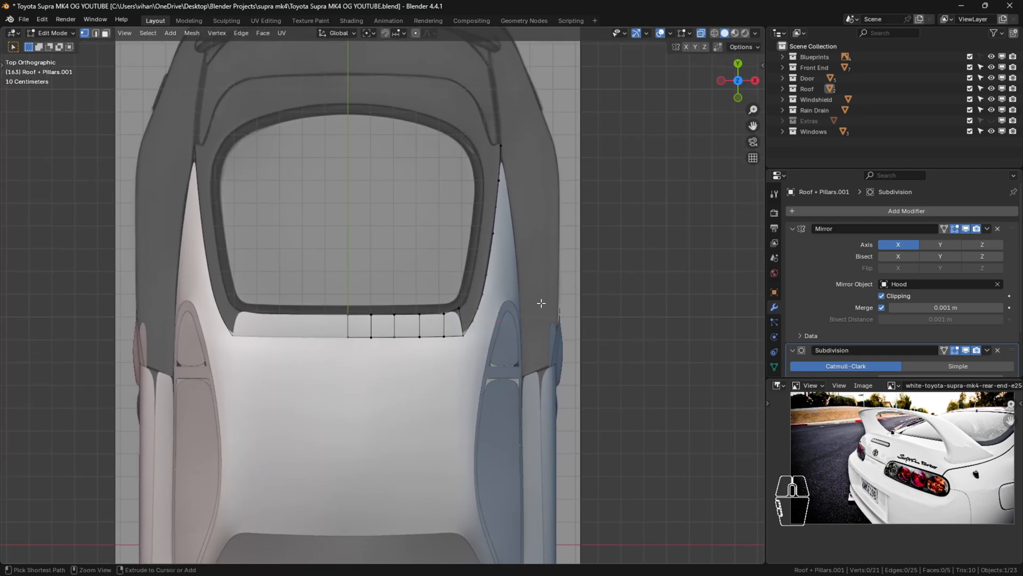
key(ctrl+KP_1)
scroll(500, 324, up, 2)
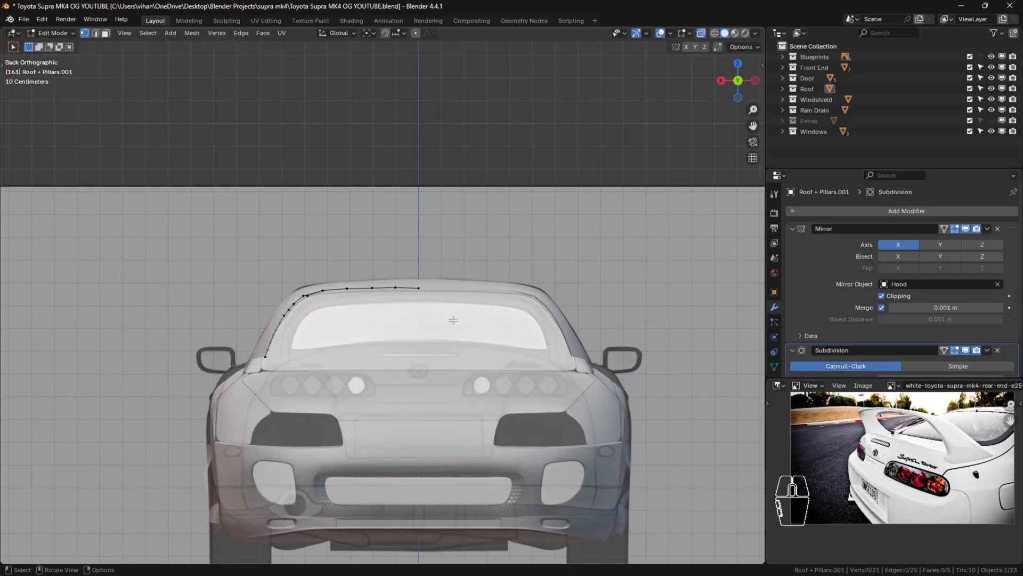
scroll(471, 353, down, 5)
scroll(544, 379, down, 1)
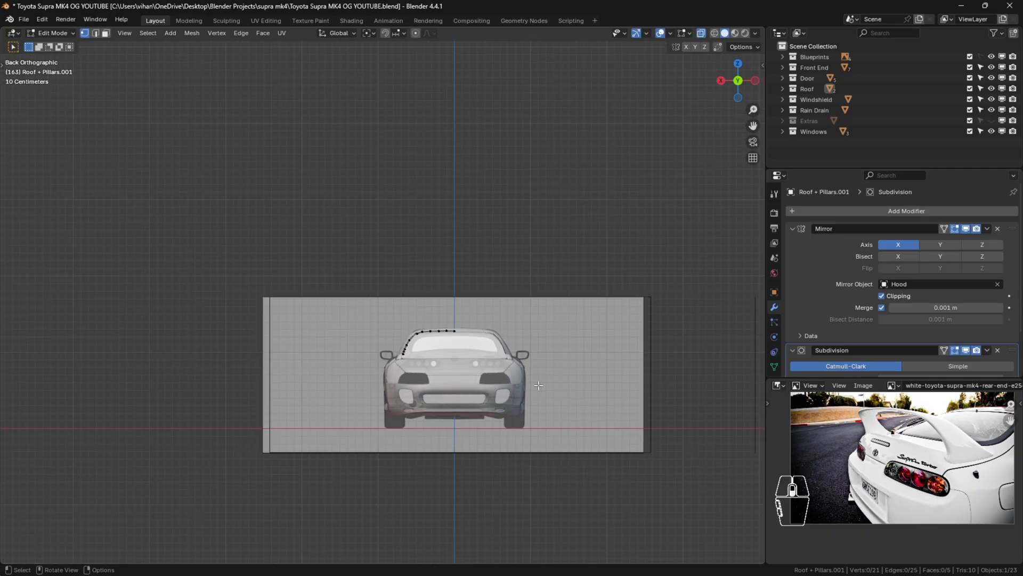
Leave Edit Mode on the roof-edge strip and bring the whole car body into view.
shift+middle_drag(434, 402, 618, 373)
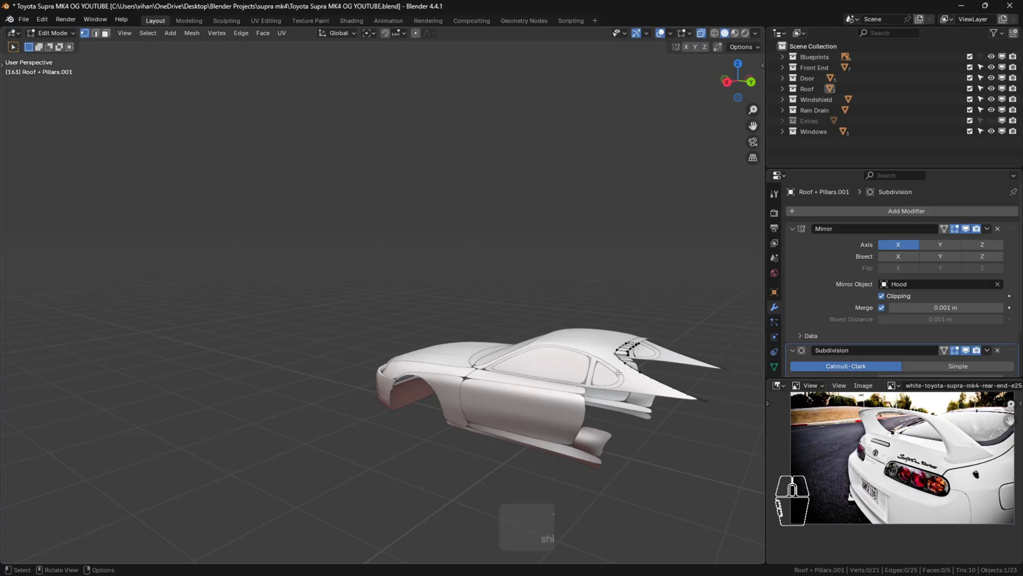
scroll(582, 341, up, 2)
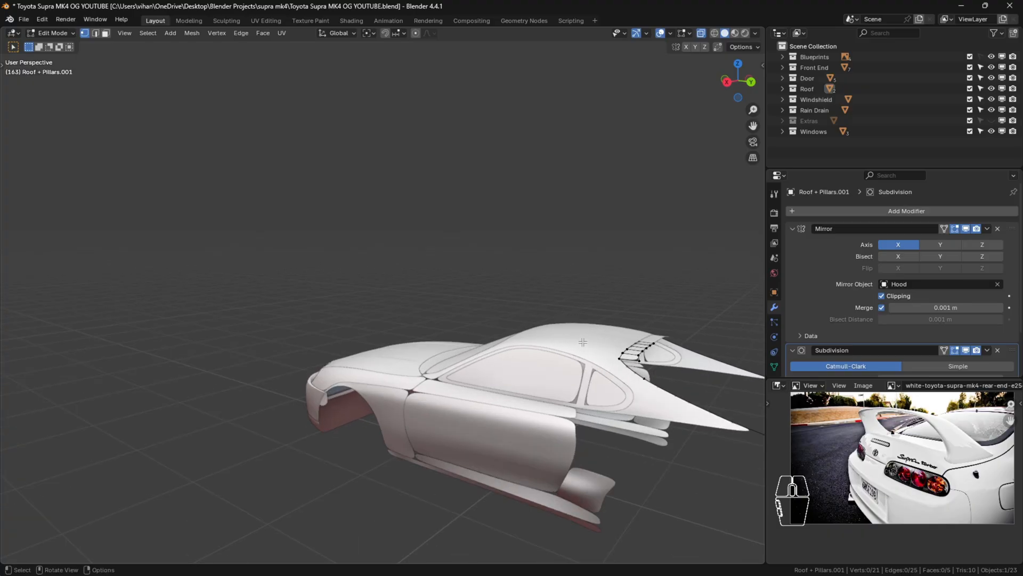
key(Tab)
click(592, 327)
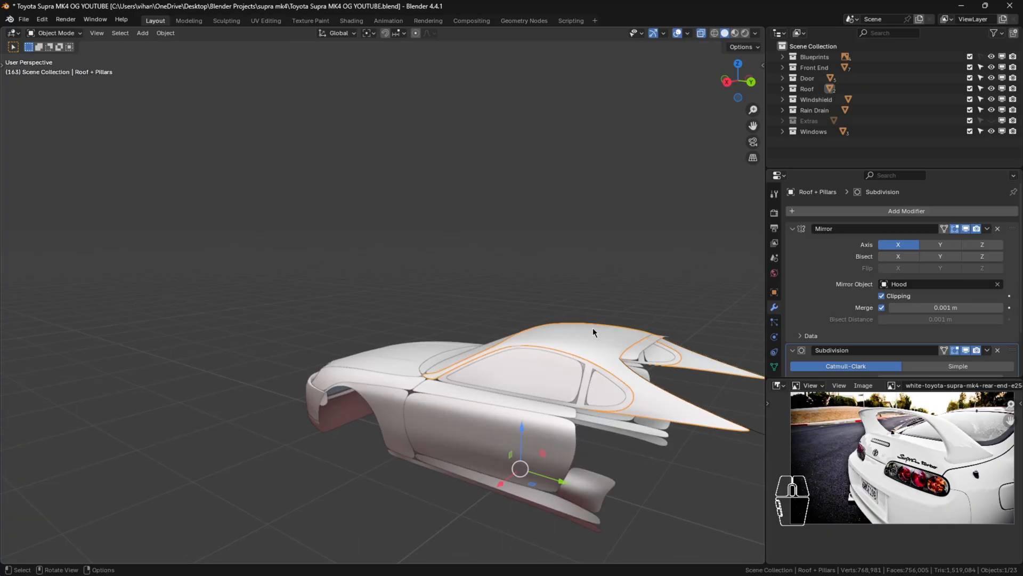
key(h)
scroll(524, 337, down, 2)
key(alt+h)
scroll(535, 349, down, 2)
shift+middle_drag(574, 347, 485, 310)
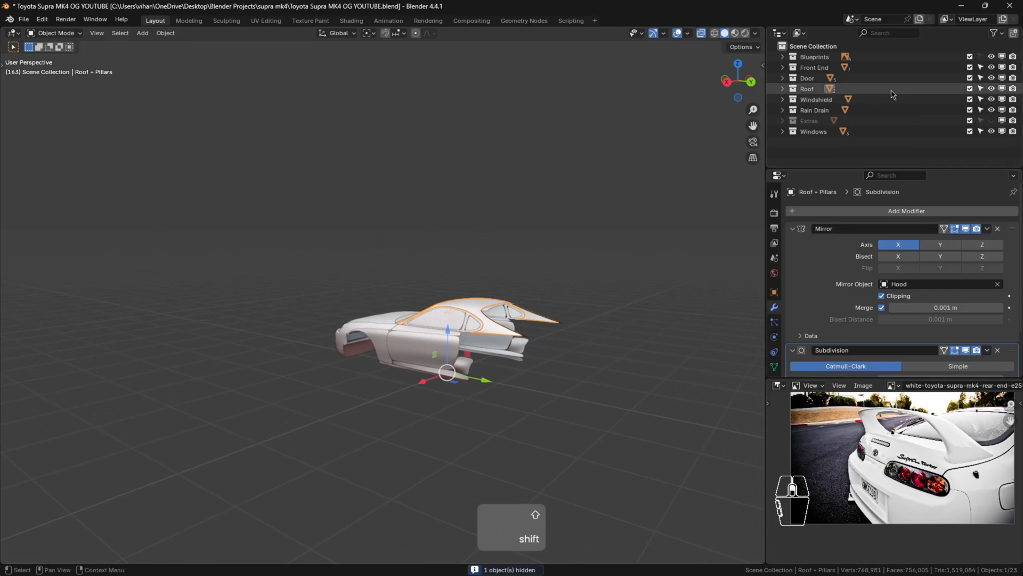
Hide the Front End, Door, Roof, Windshield, Rain Drain and Windows collections, and widen the 3D viewport.
click(993, 68)
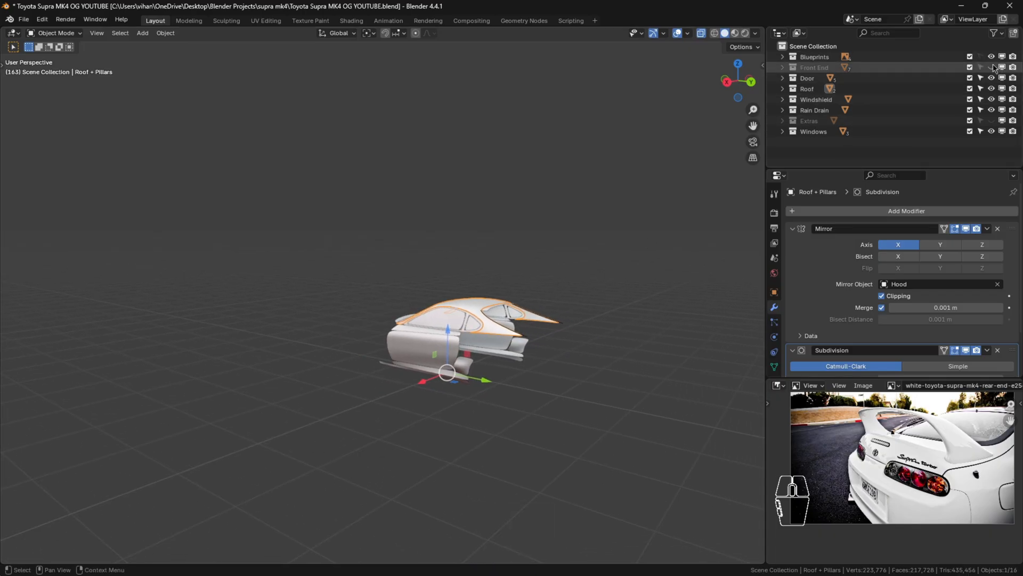
drag(766, 141, 827, 142)
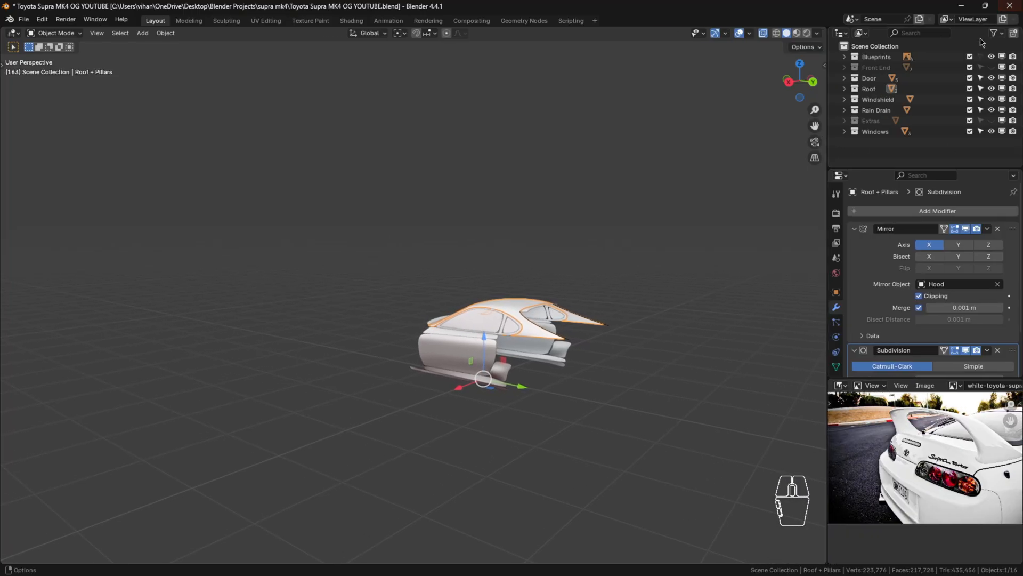
click(991, 78)
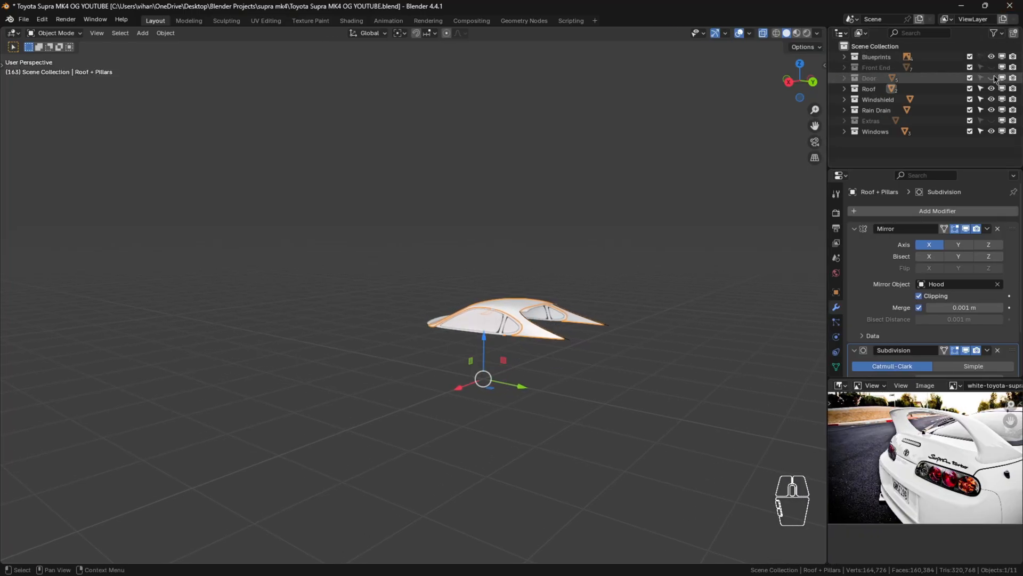
click(992, 89)
click(992, 100)
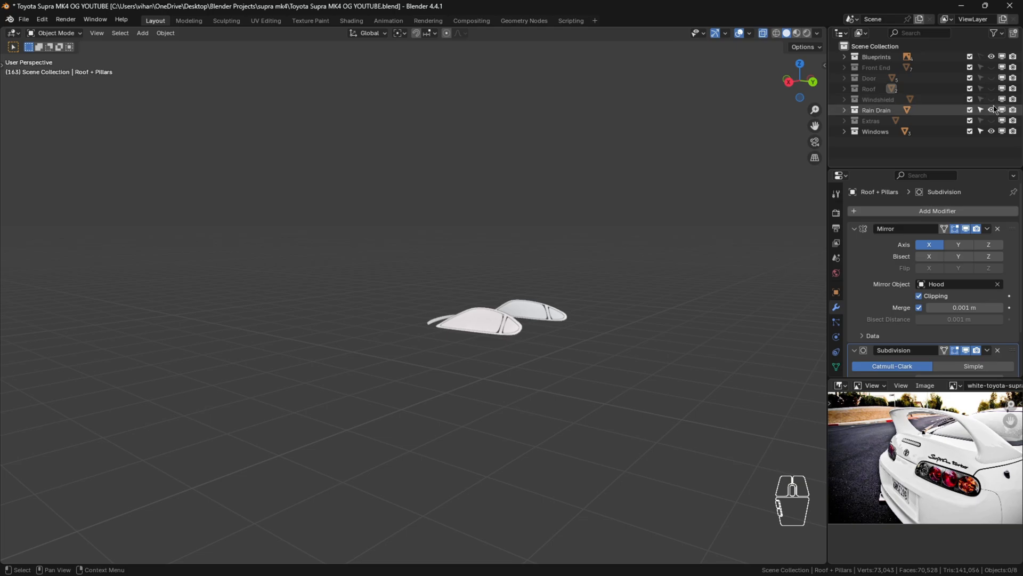
click(991, 110)
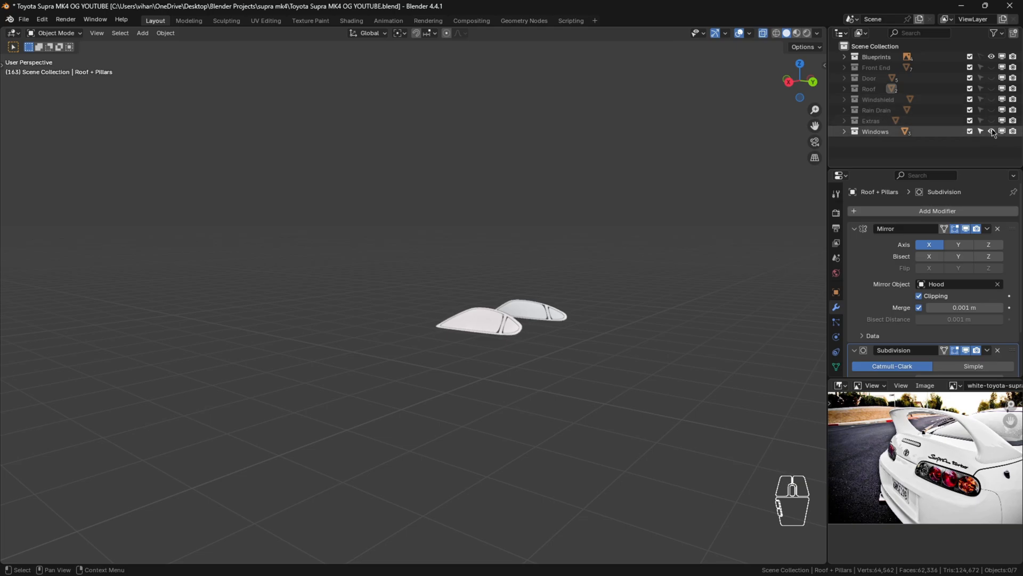
click(991, 131)
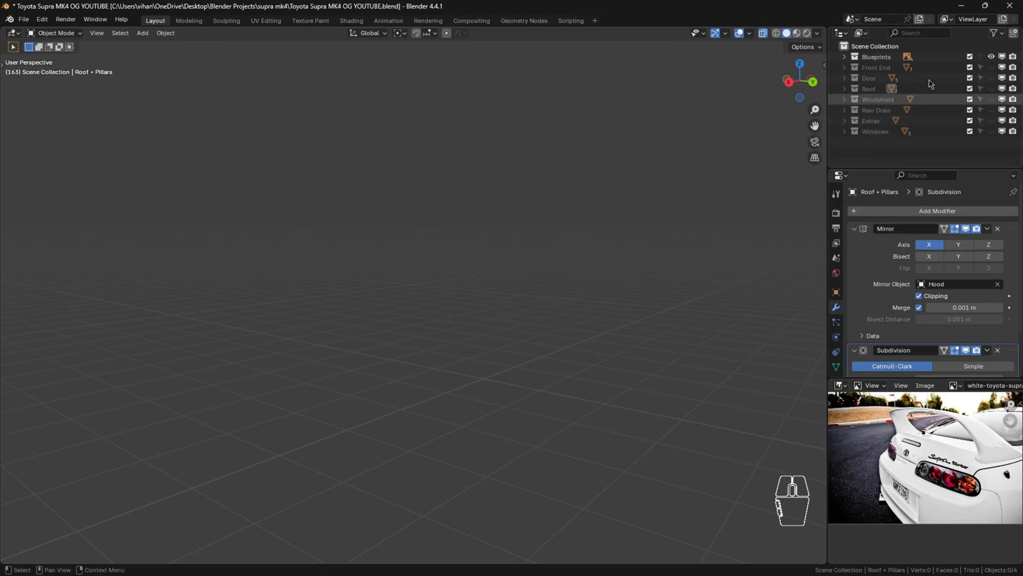
Move the Roof + Pillars.001 object from the Roof collection into a new collection named Boot.
click(844, 89)
click(906, 112)
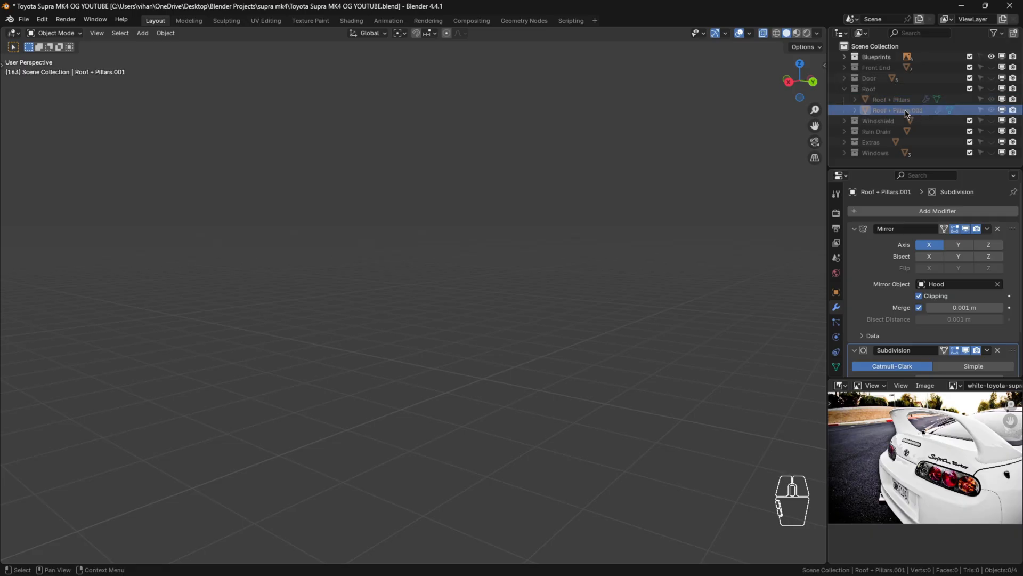
key(m)
click(900, 65)
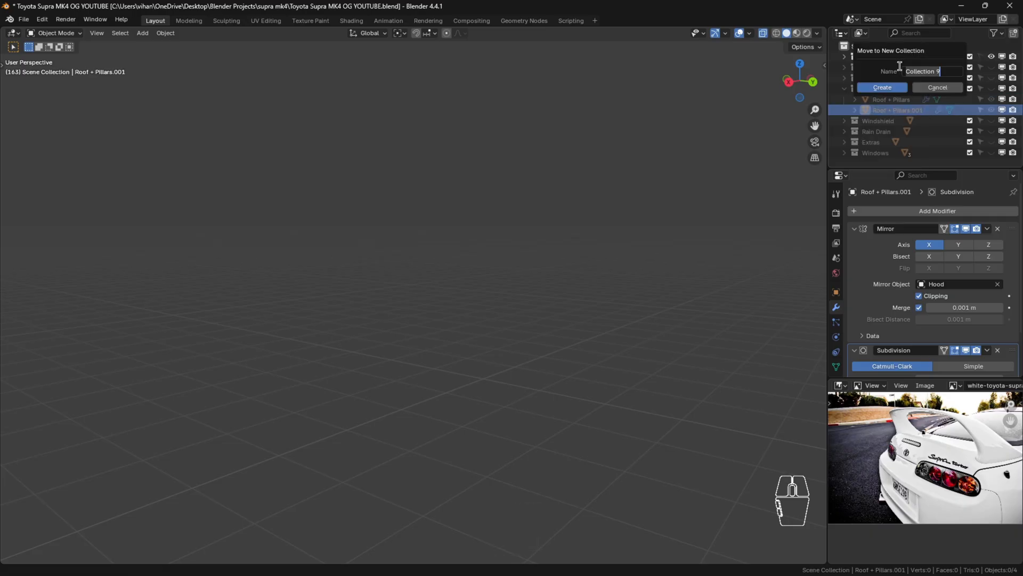
key(BackSpace)
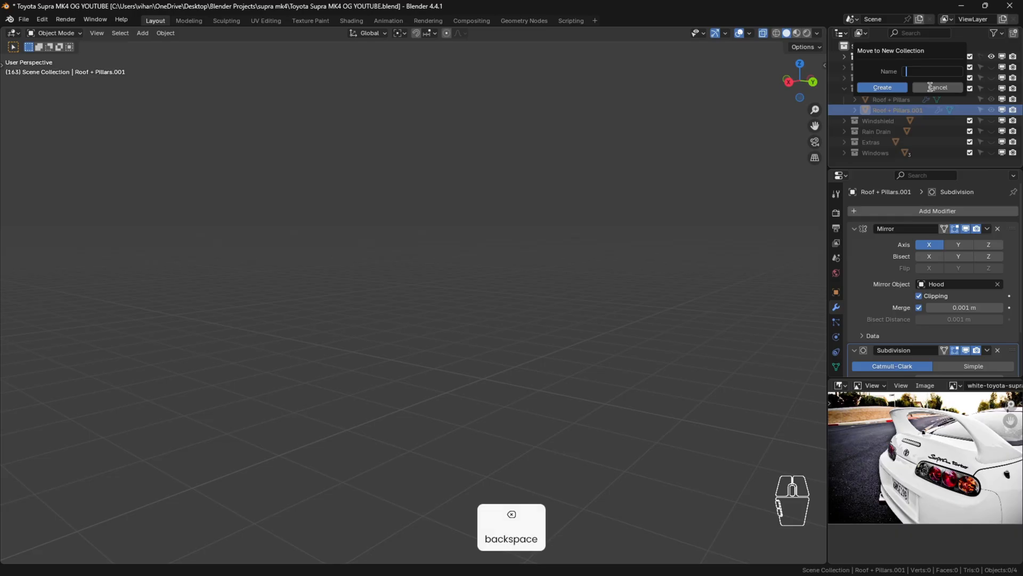
key(Caps_Lock)
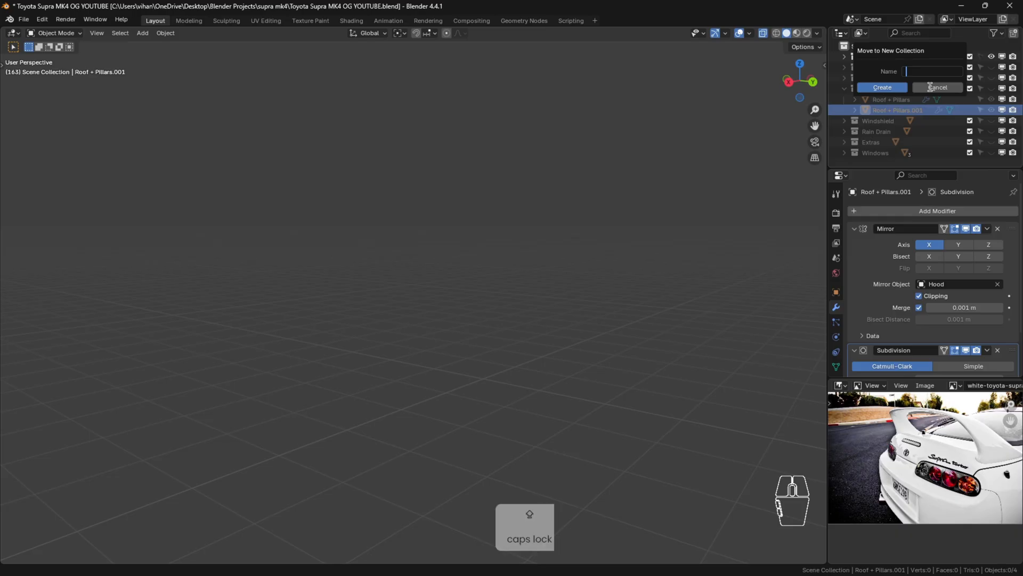
text(Boot)
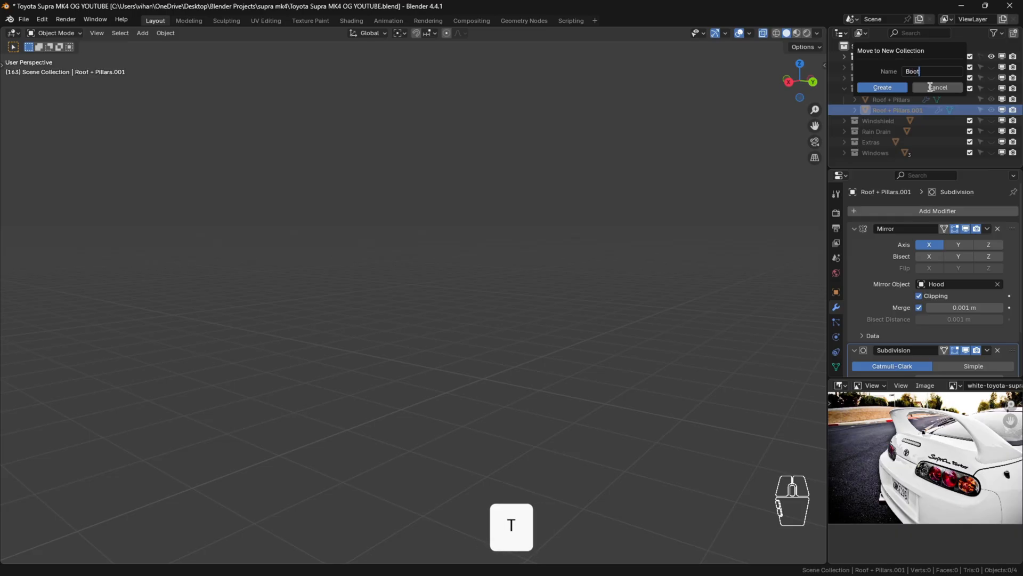
click(902, 87)
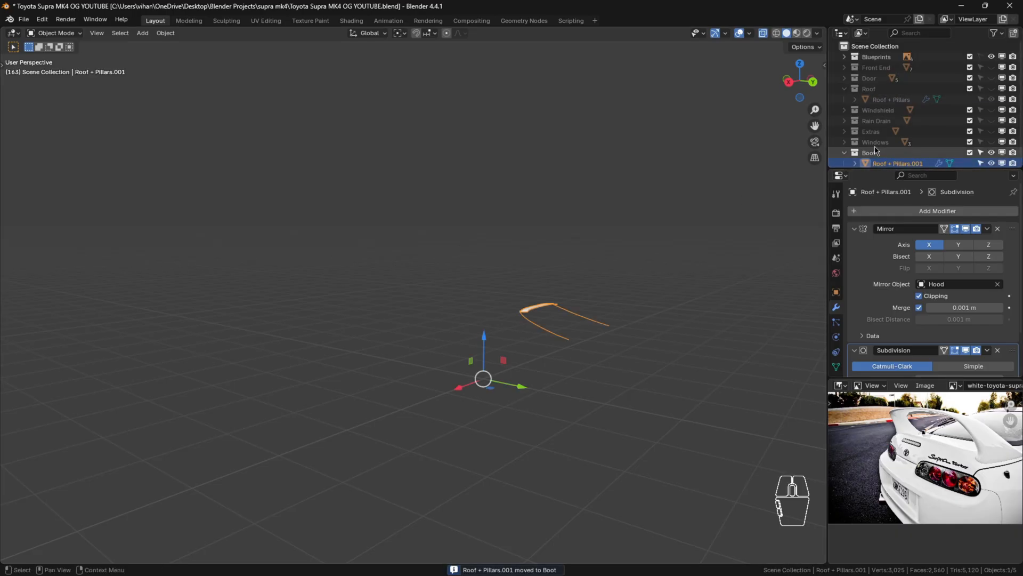
Rename the Roof + Pillars.001 object as Boot Window.
scroll(870, 149, down, 1)
click(907, 158)
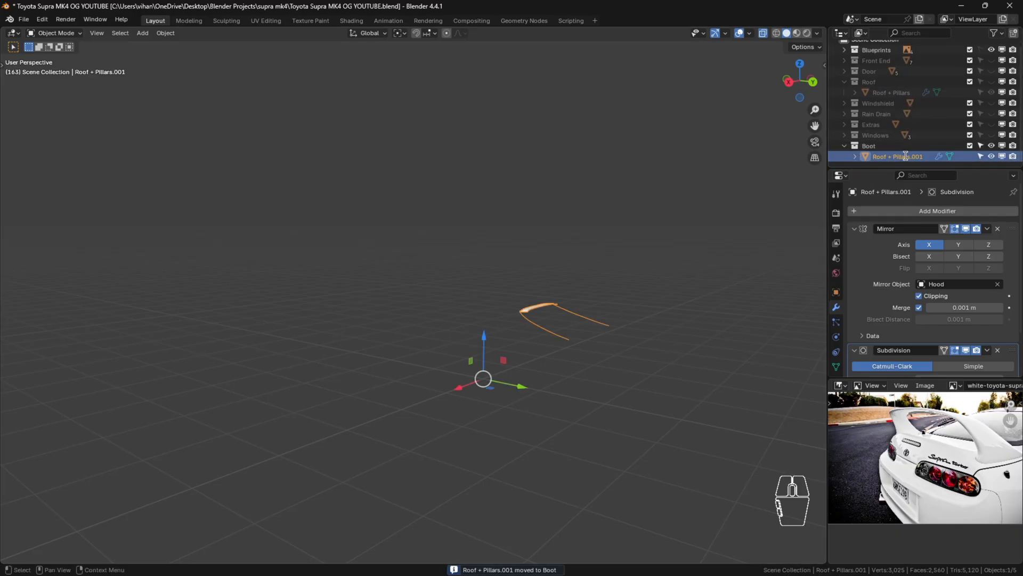
key(F2)
key(BackSpace)
text(Boot)
key(Caps_Lock)
text(Window)
key(Return)
right_click(907, 157)
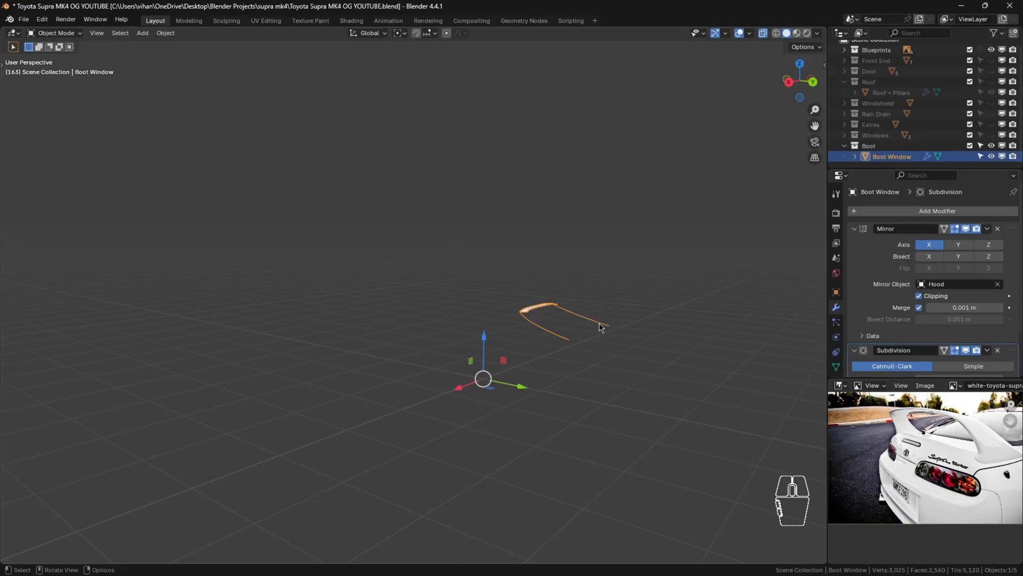
Edit the Boot Window mesh and lower the extruded row's outer corner vertex onto the rear window frame in the back blueprint.
key(ctrl+KP_1)
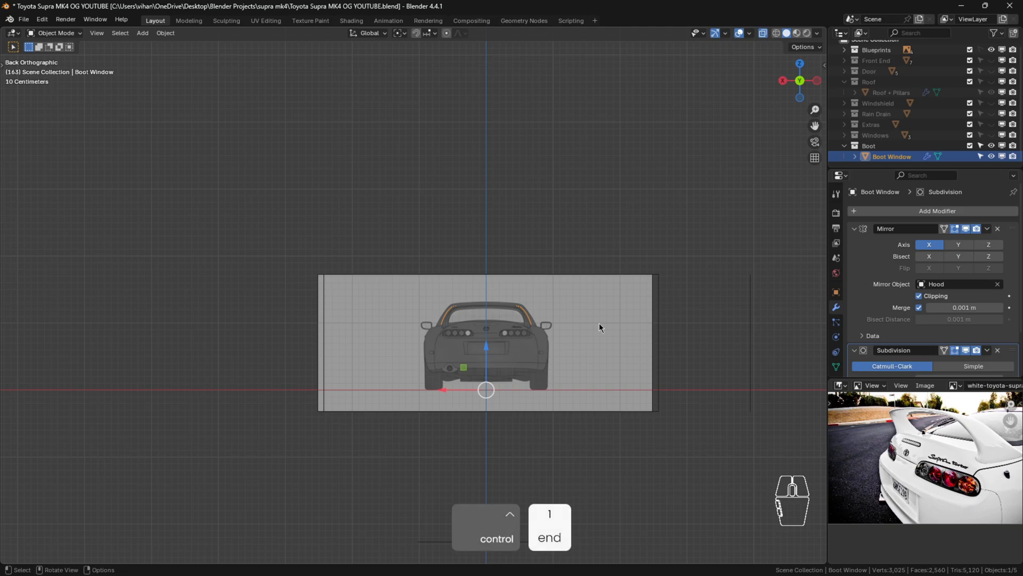
scroll(340, 272, up, 5)
key(Tab)
scroll(312, 337, up, 2)
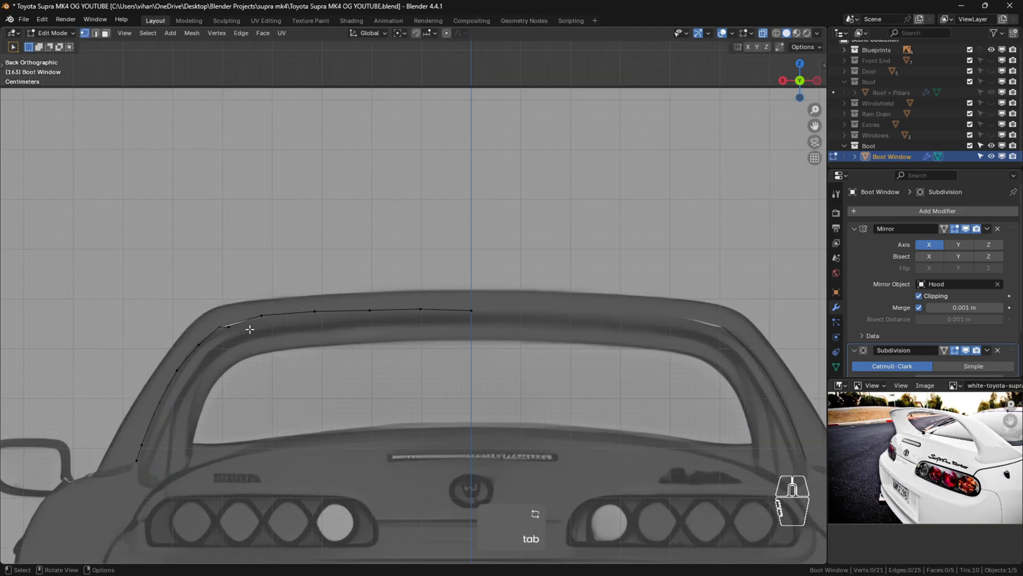
middle_drag(332, 350, 445, 418)
click(436, 419)
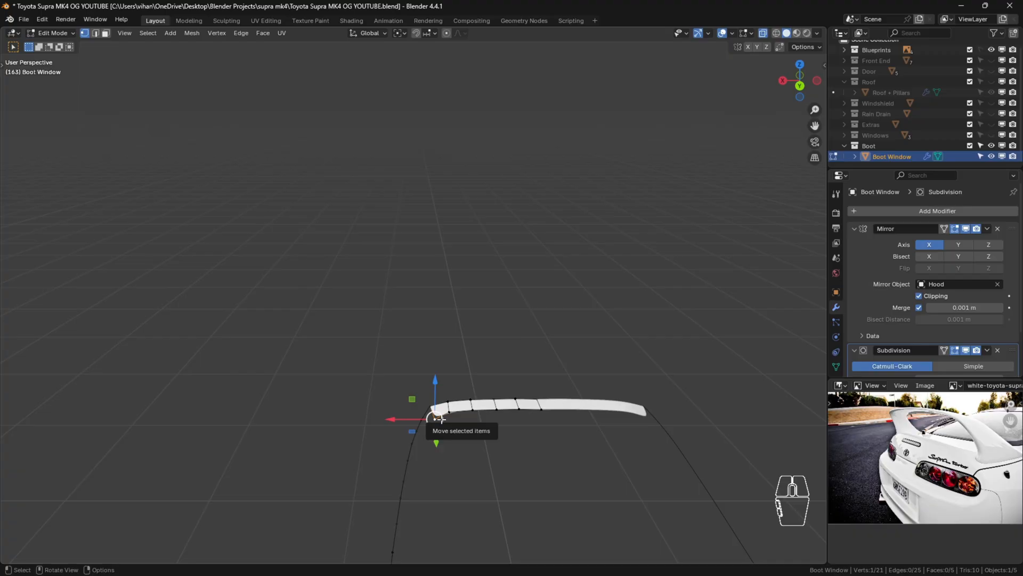
key(ctrl+KP_1)
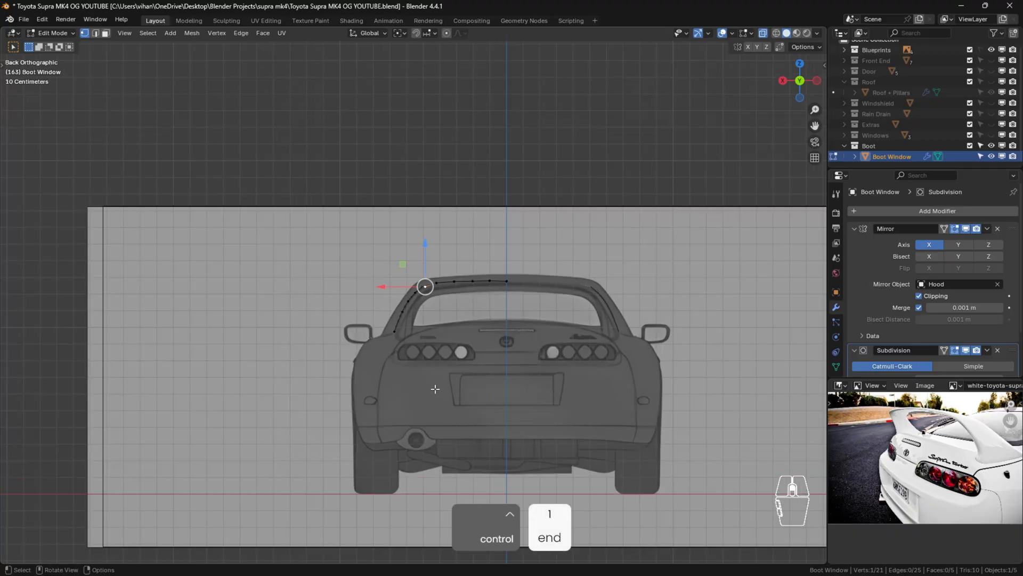
scroll(435, 228, up, 5)
shift+middle_drag(436, 228, 440, 269)
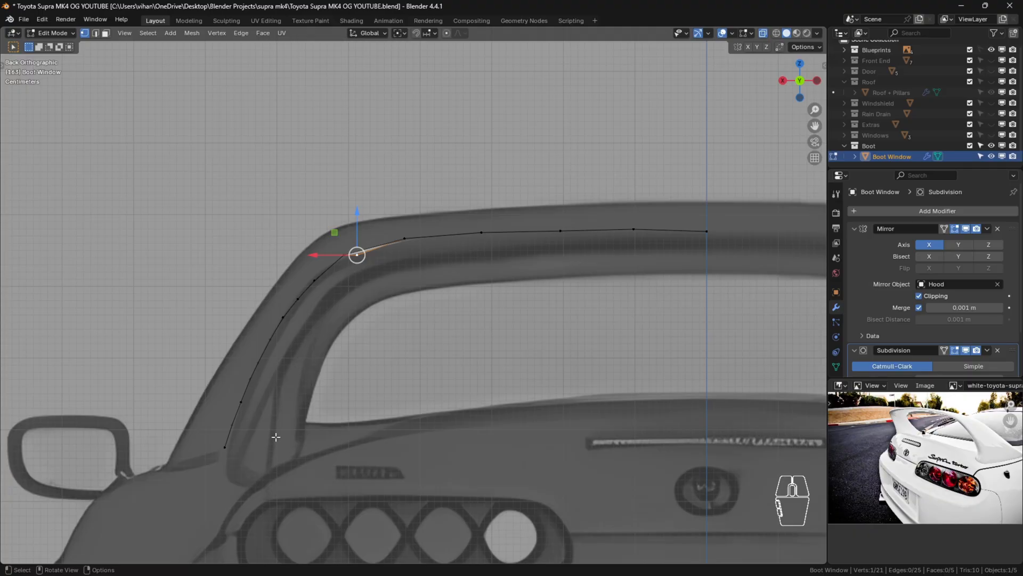
scroll(548, 383, down, 2)
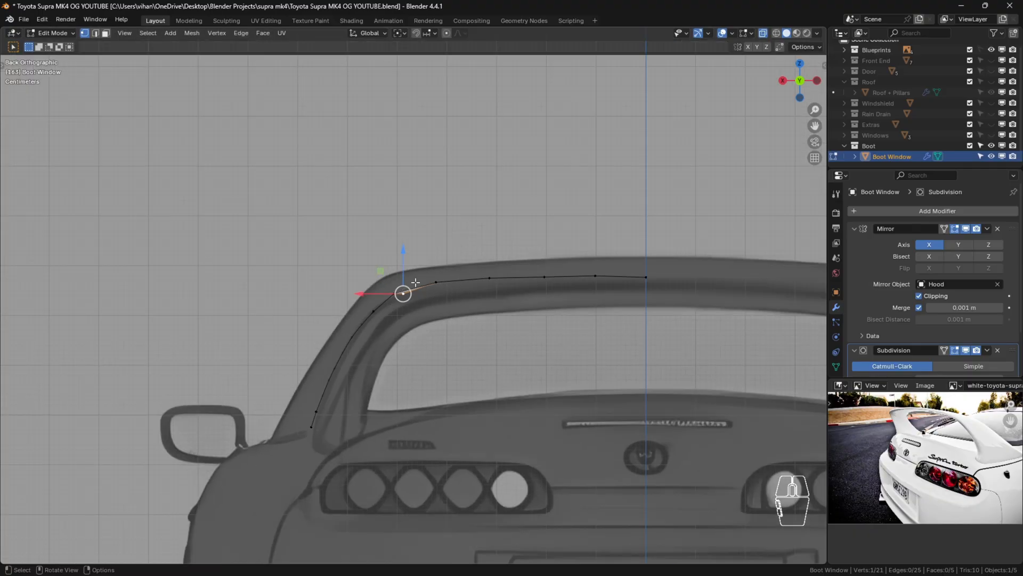
scroll(415, 282, up, 4)
drag(402, 271, 483, 305)
Lower the three extruded-row vertices inward of the corner along Z to follow the frame, moving the third about 0.020 m.
click(474, 291)
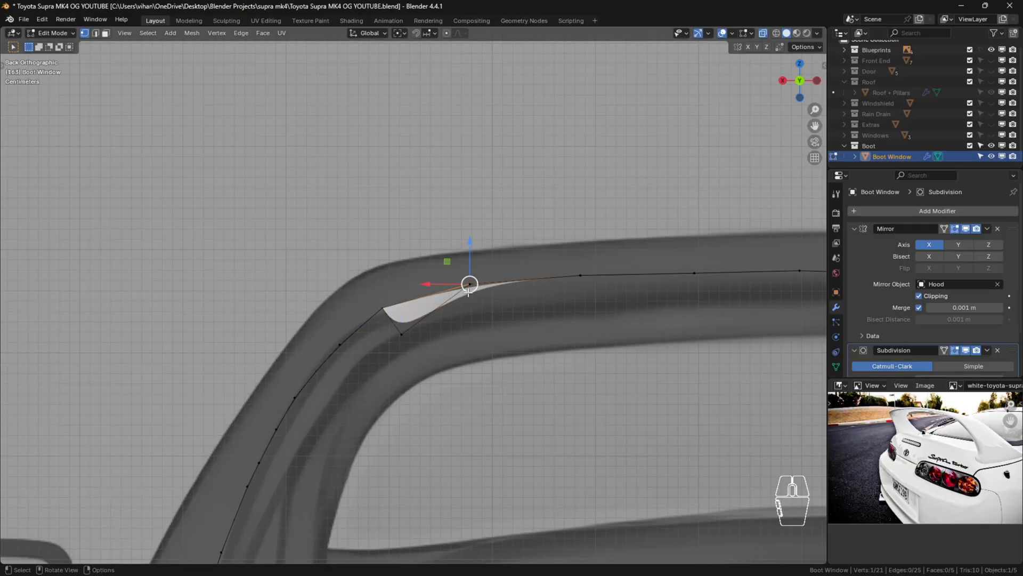
drag(474, 262, 476, 291)
click(580, 276)
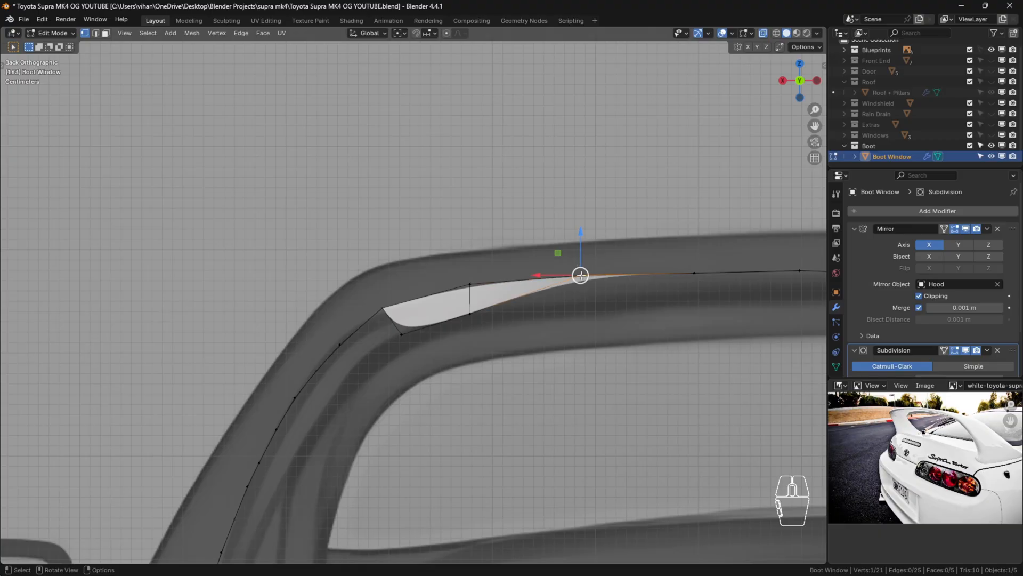
drag(580, 252, 581, 278)
click(694, 273)
drag(694, 254, 696, 276)
Lower the last two extruded-row vertices, including the centreline one, along Z to continue the rear window frame's curve.
scroll(702, 313, down, 4)
shift+middle_drag(691, 314, 504, 322)
scroll(581, 299, up, 4)
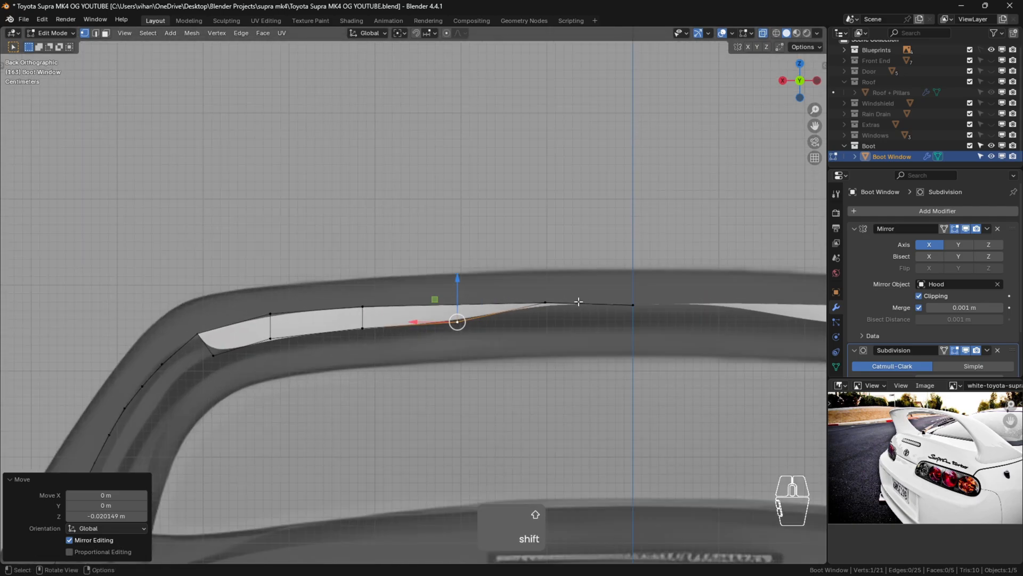
click(540, 303)
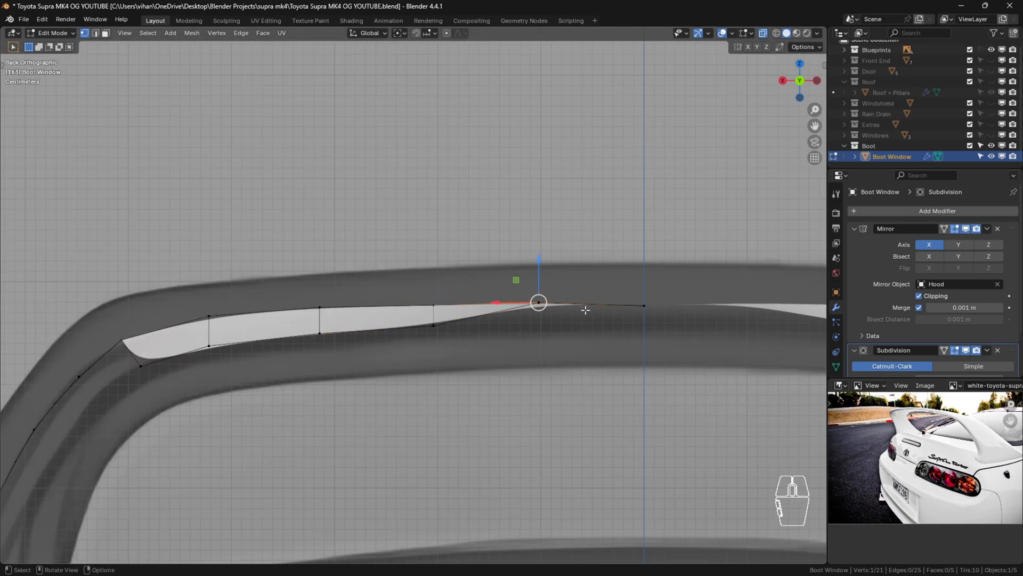
scroll(585, 309, down, 5)
middle_drag(546, 326, 555, 299)
click(551, 309)
key(ctrl+KP_1)
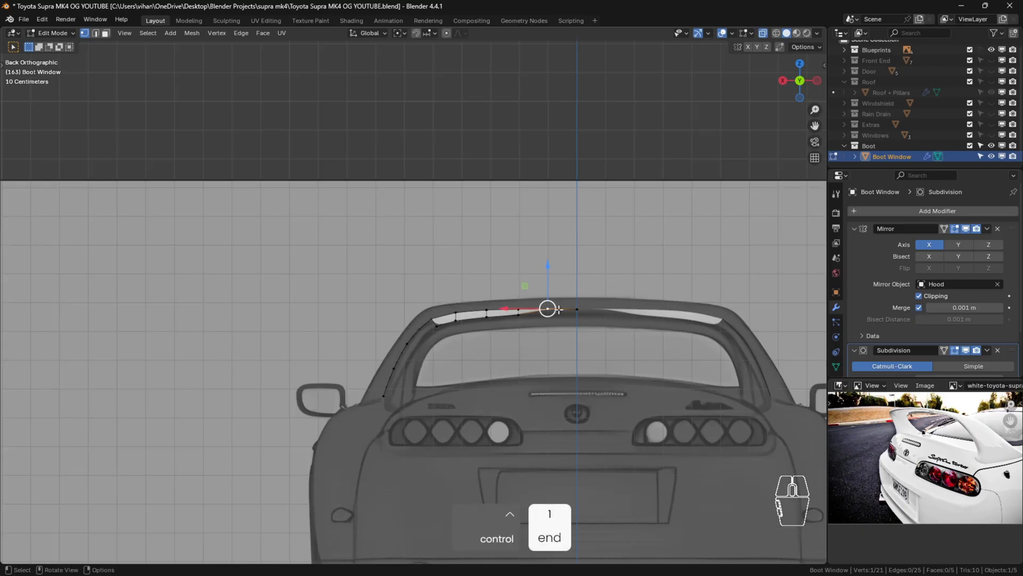
scroll(548, 304, up, 4)
drag(536, 272, 537, 287)
click(597, 309)
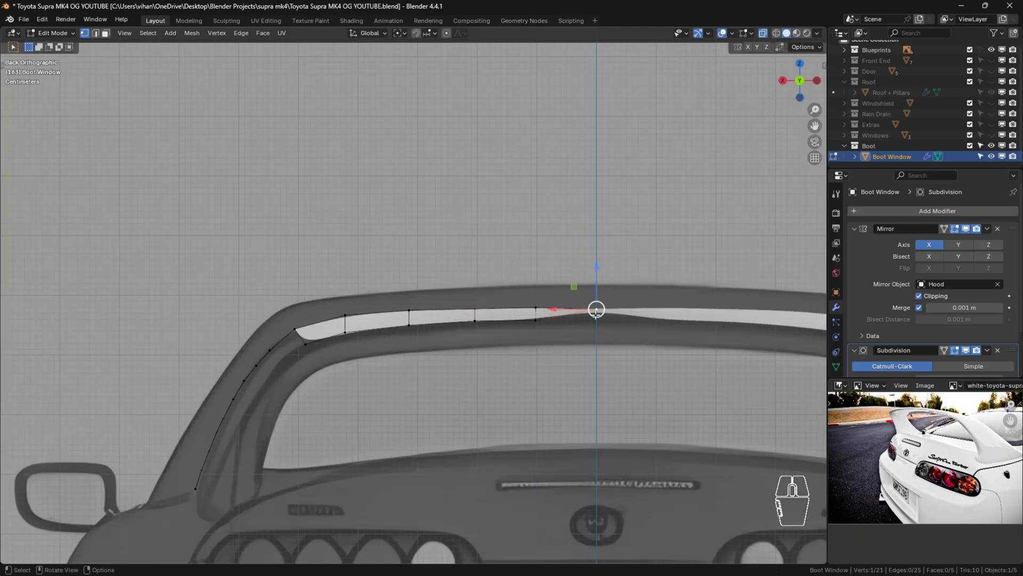
drag(596, 278, 598, 289)
click(631, 283)
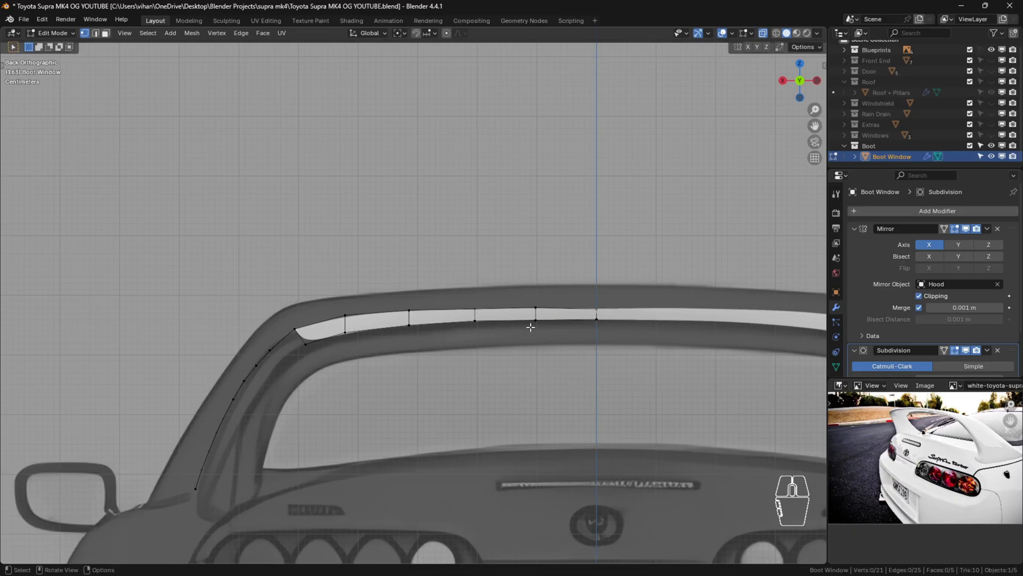
Try to level the strip's roof-side vertices at and beside the centreline, and undo the adjustment.
scroll(511, 318, up, 3)
drag(556, 277, 555, 264)
click(633, 394)
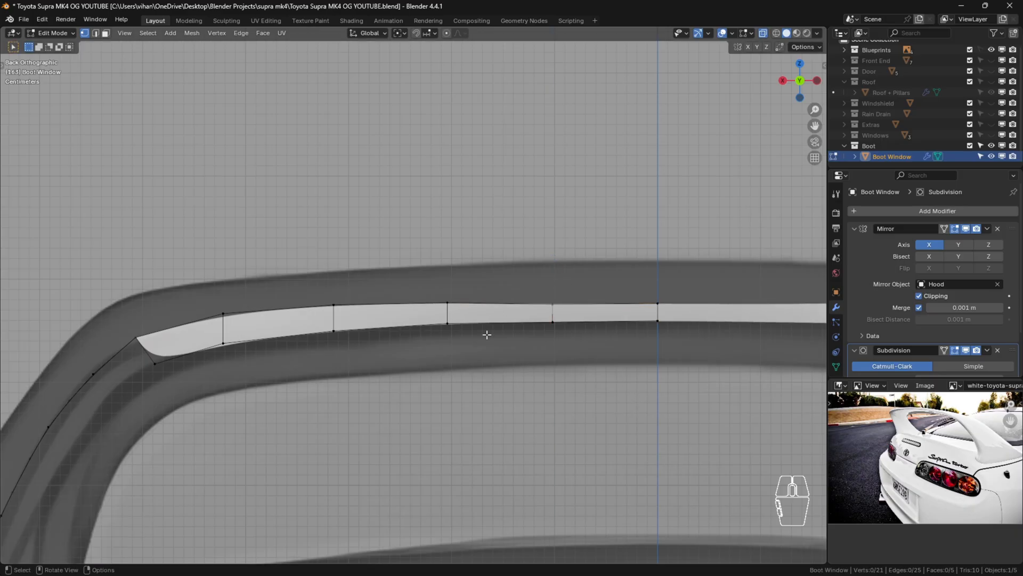
key(ctrl+z)
key(ctrl+z)
key(ctrl+z)
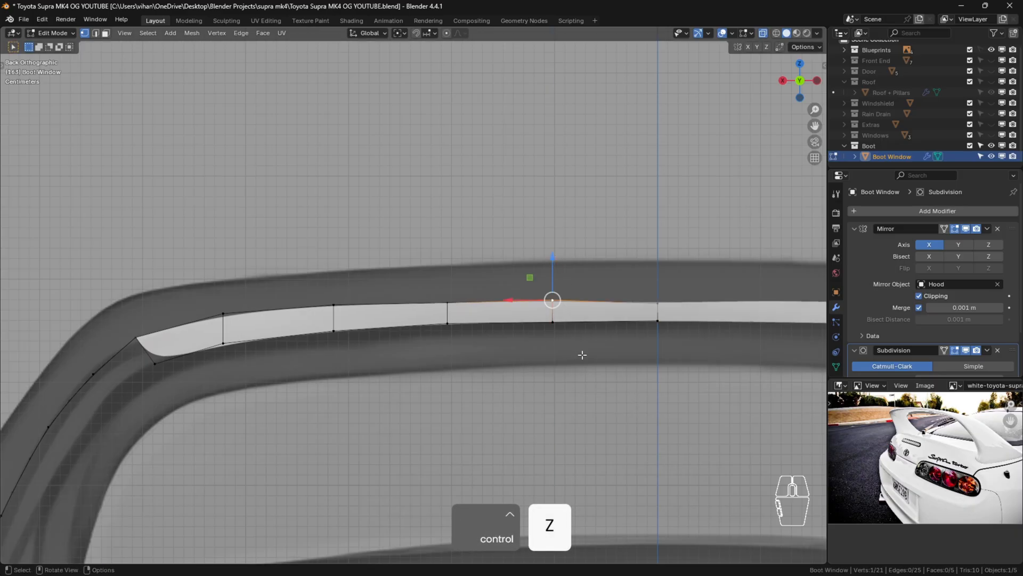
Nudge the roof-side vertex two columns out from the centreline slightly upward along Z to smooth the strip's edge.
click(447, 303)
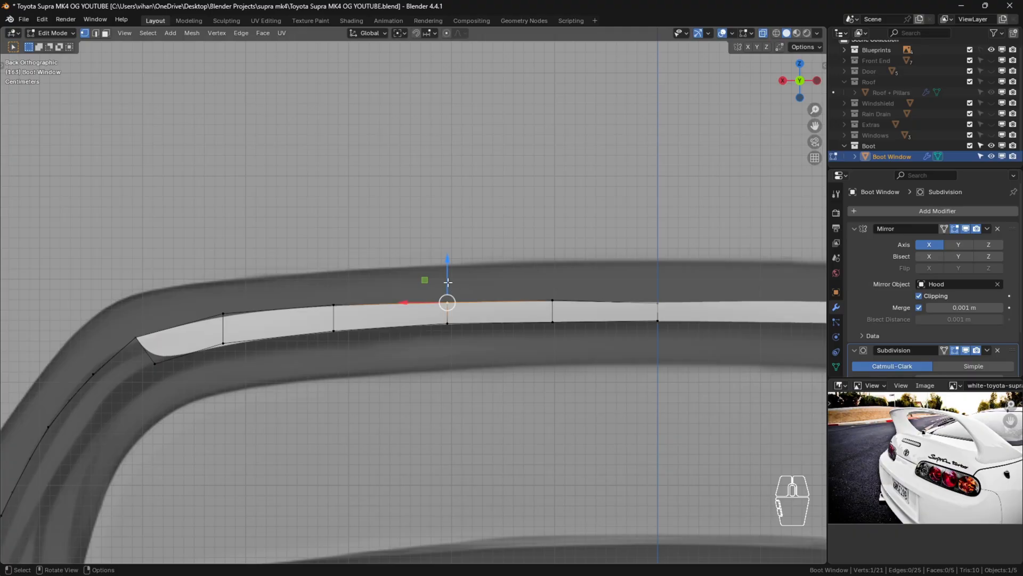
key(g)
key(z)
key(shift)
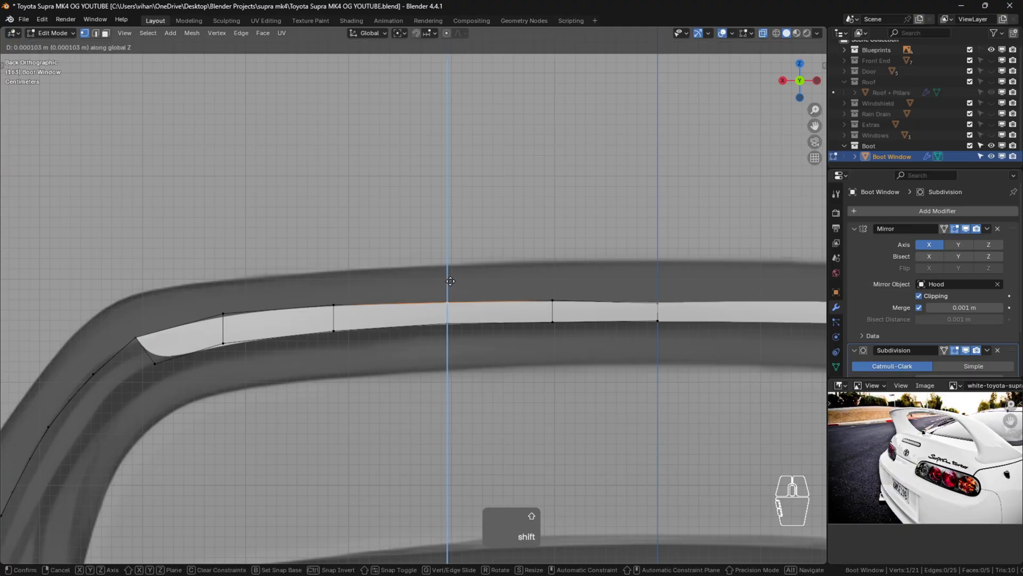
click(450, 280)
click(452, 355)
scroll(451, 355, down, 3)
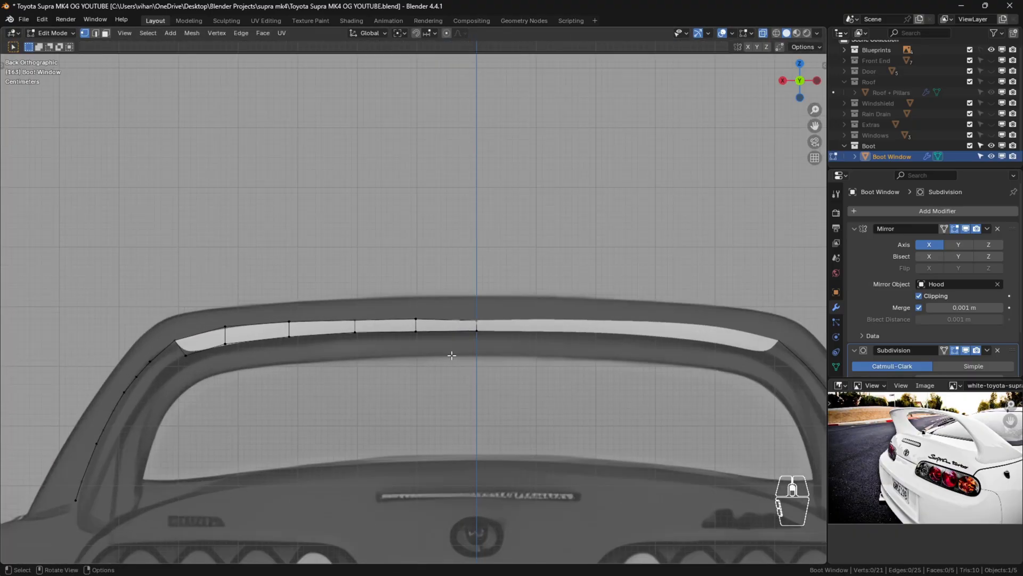
Raise the roof-side centreline vertex about 0.0013 m along Z to even out the strip's edge.
scroll(452, 355, up, 2)
click(488, 304)
key(g)
key(z)
key(shift)
click(502, 284)
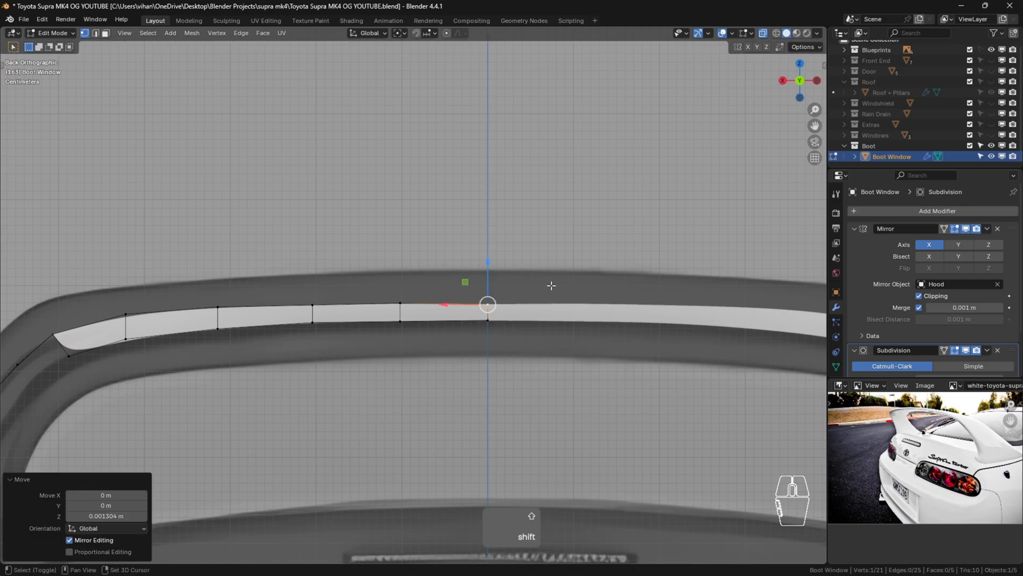
click(550, 374)
scroll(550, 374, down, 3)
scroll(426, 357, up, 2)
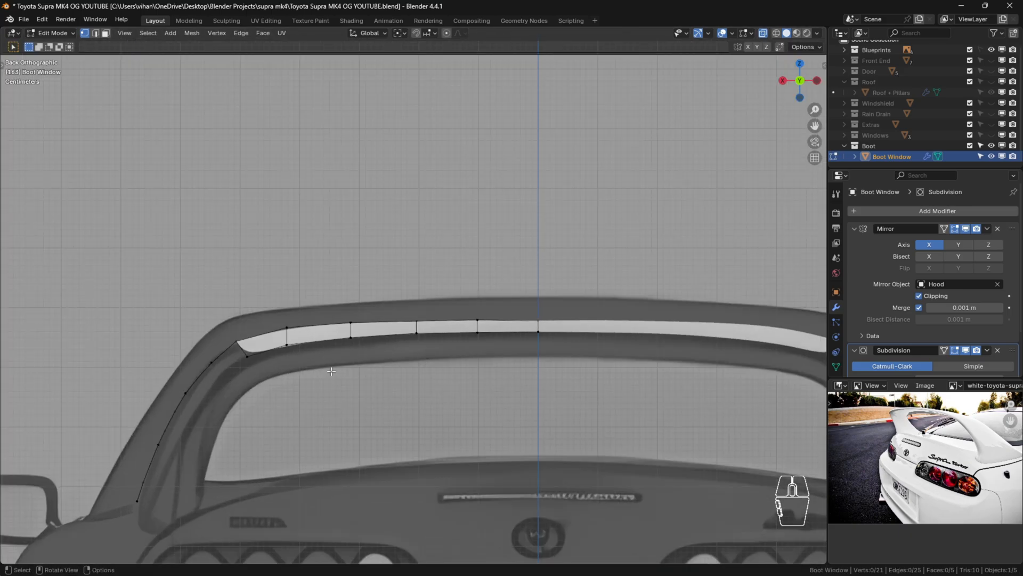
scroll(321, 359, down, 2)
Examine the strip and its side edge chain against the rear window frame in the top blueprint.
key(Tab)
scroll(343, 372, down, 2)
middle_drag(343, 371, 530, 402)
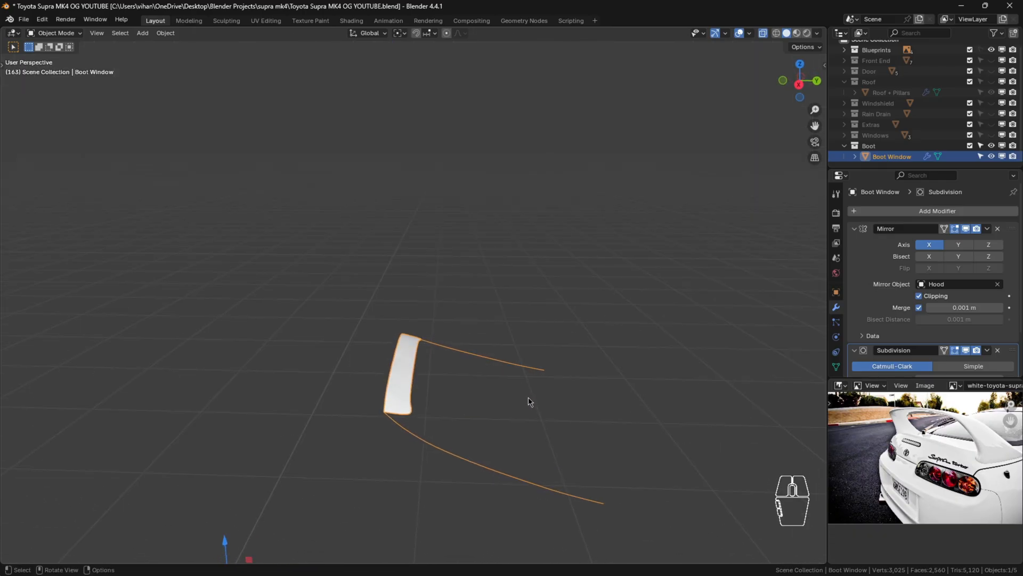
key(KP_7)
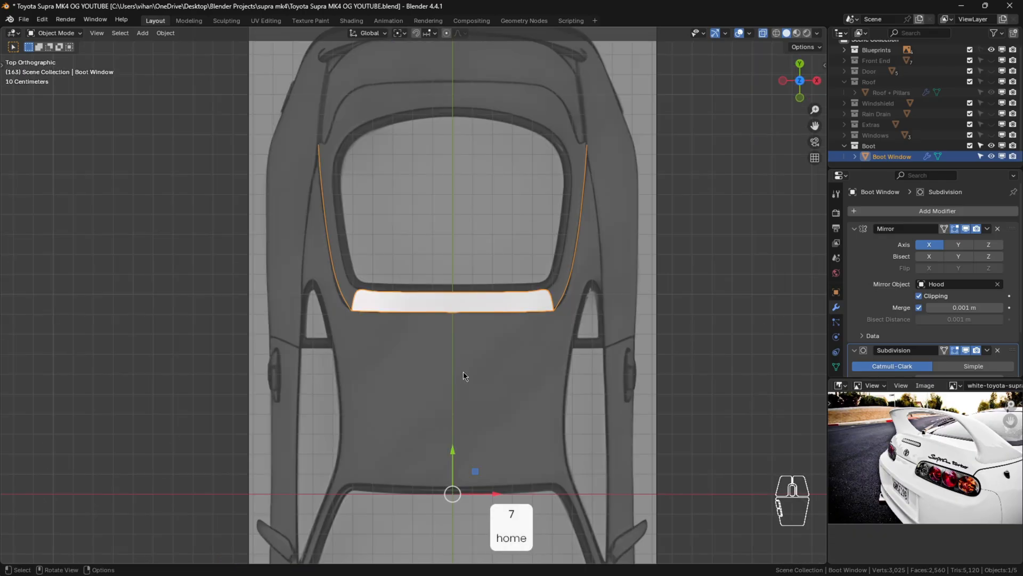
key(Tab)
scroll(535, 235, up, 4)
shift+middle_drag(609, 265, 524, 294)
click(493, 388)
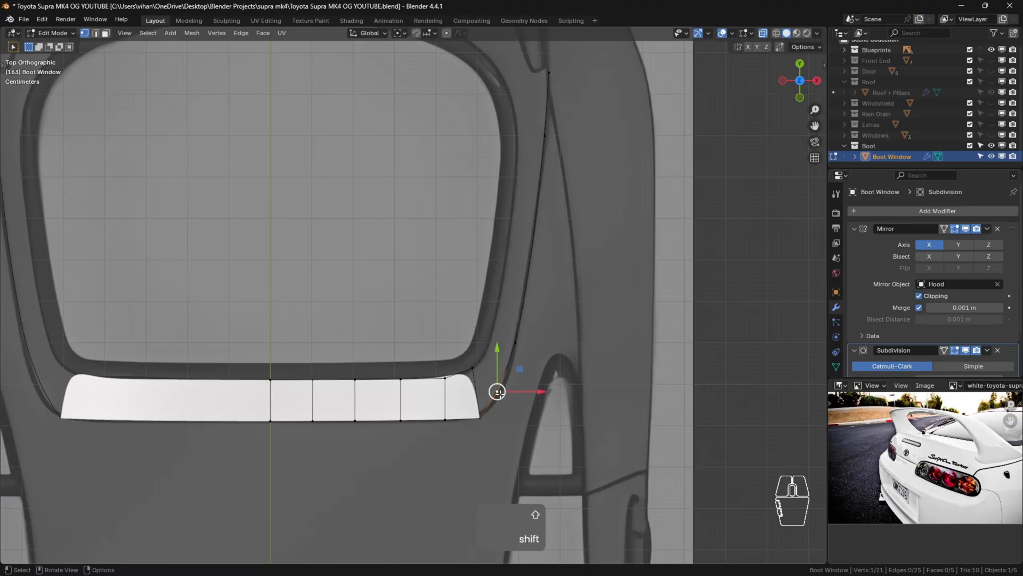
scroll(494, 389, up, 1)
scroll(505, 411, up, 2)
scroll(532, 275, down, 3)
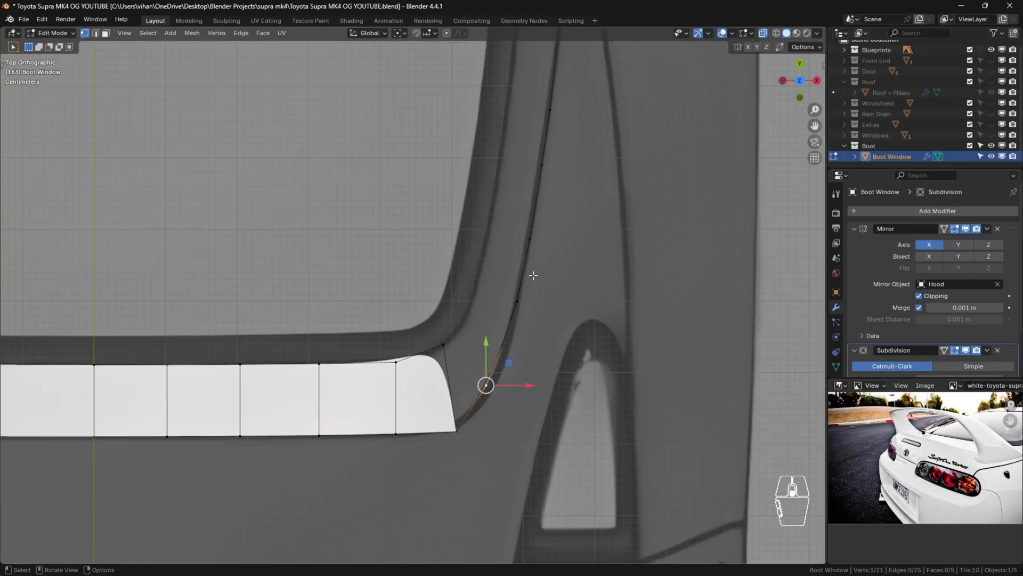
scroll(555, 163, up, 1)
scroll(556, 163, down, 3)
shift+scroll(557, 162, up, 3)
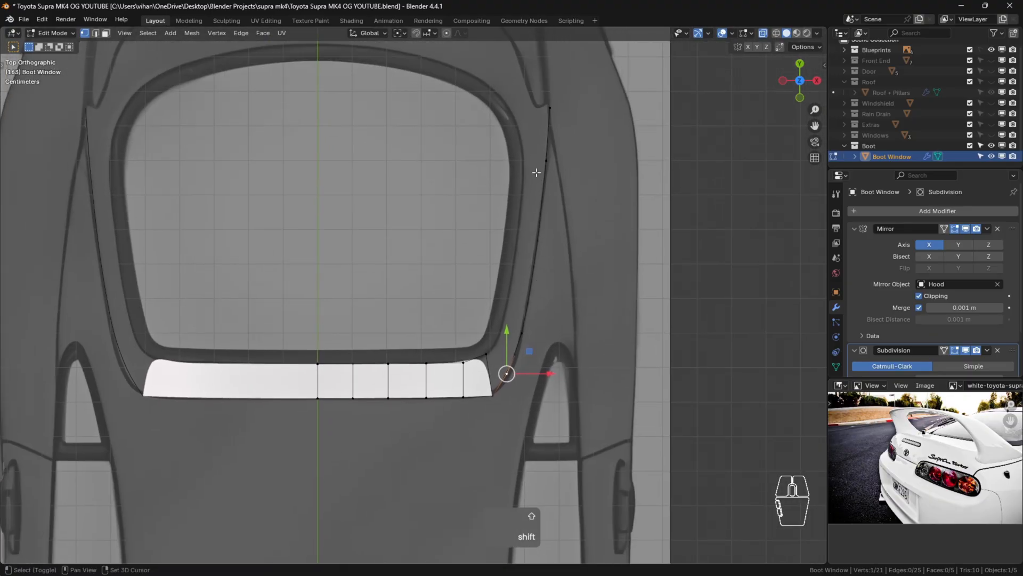
ctrl+click(547, 109)
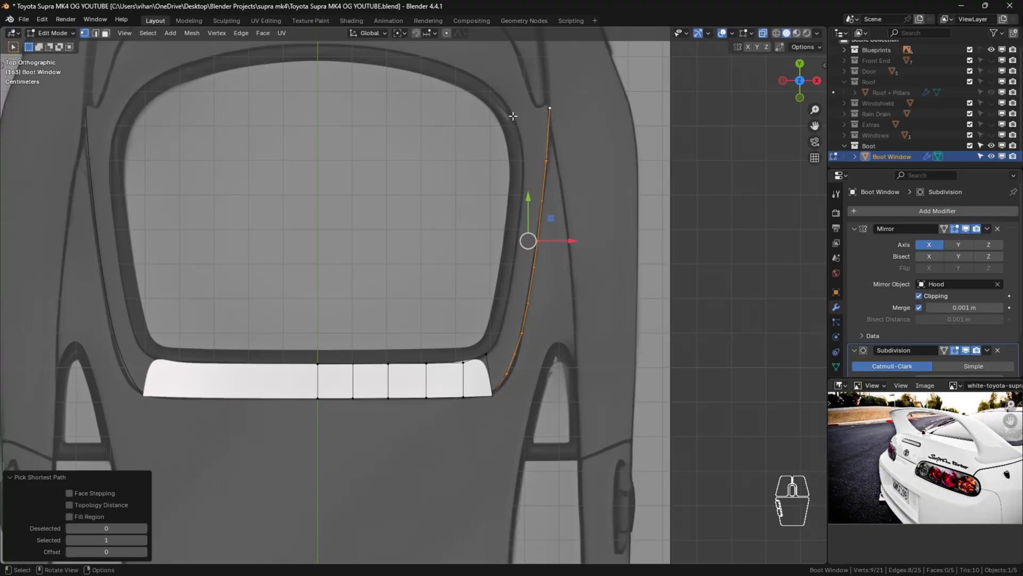
click(461, 345)
Extrude the strip's window-side corner vertex three times along the rear window frame's side in the top blueprint.
click(486, 354)
scroll(485, 353, up, 4)
key(e)
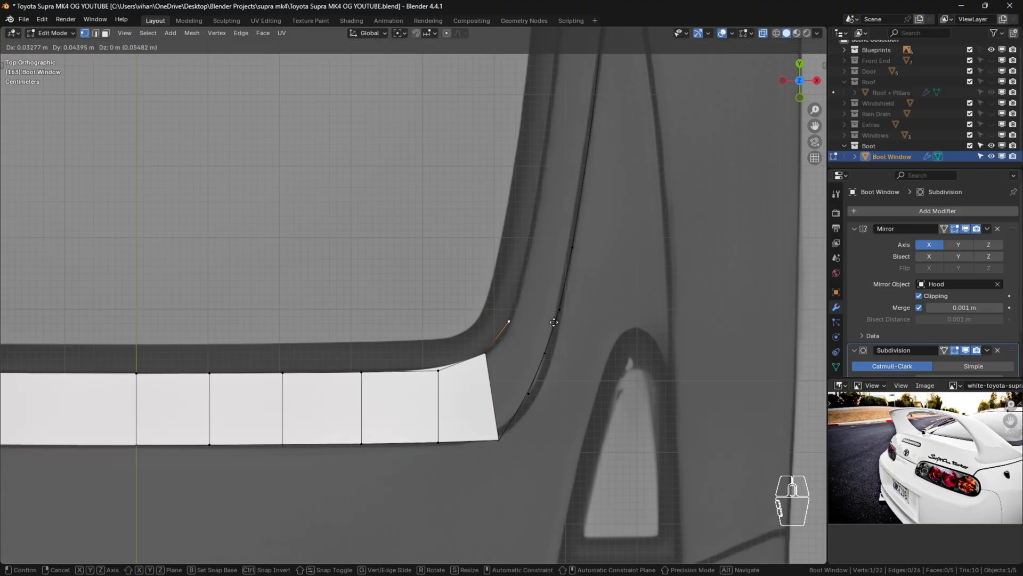
click(556, 318)
key(e)
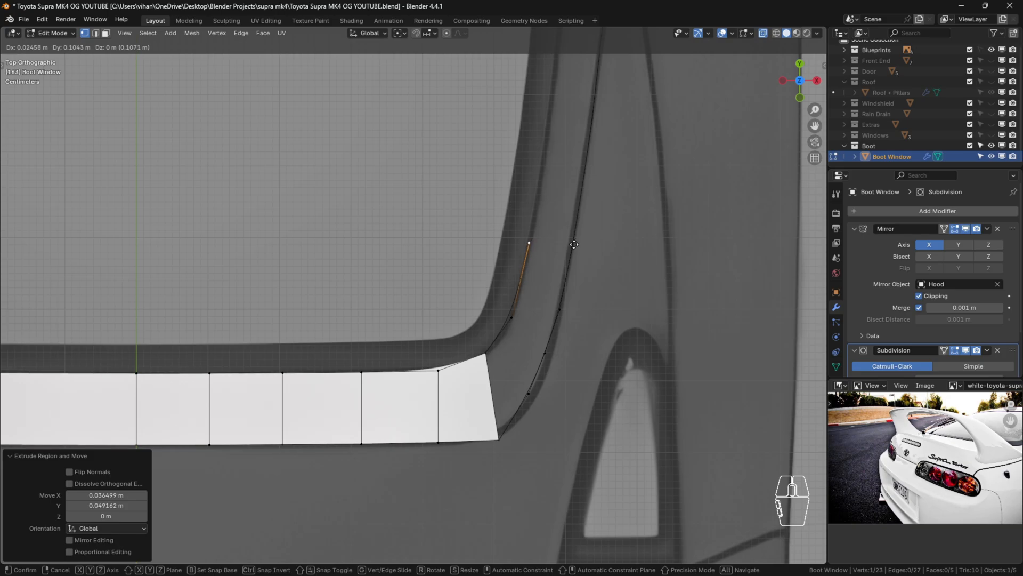
click(575, 245)
key(e)
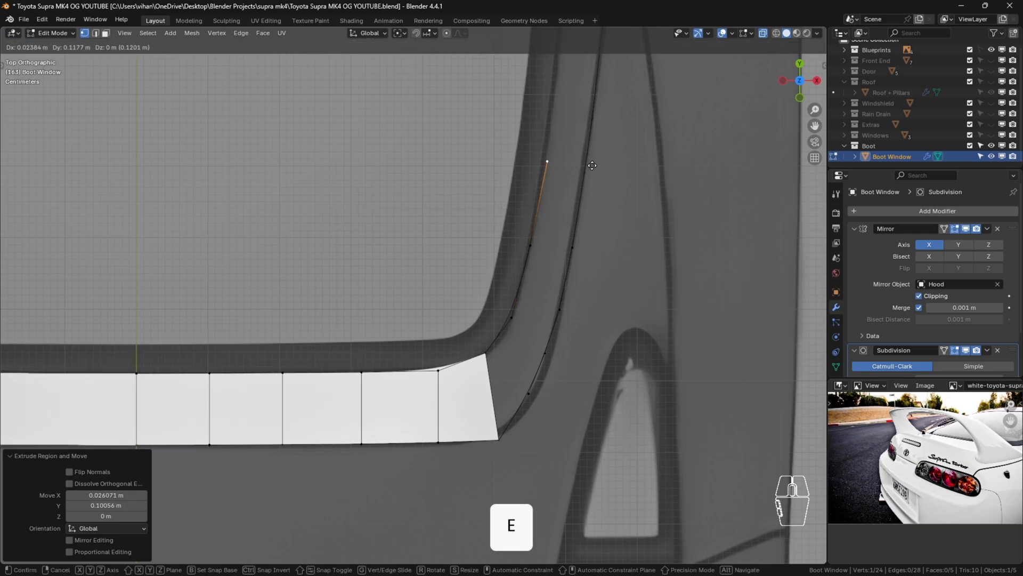
click(588, 173)
Extrude three more vertices rearward along the window frame's side, in steps of about 0.083 m, 0.112 m and 0.112 m in Y.
shift+middle_drag(588, 172, 594, 366)
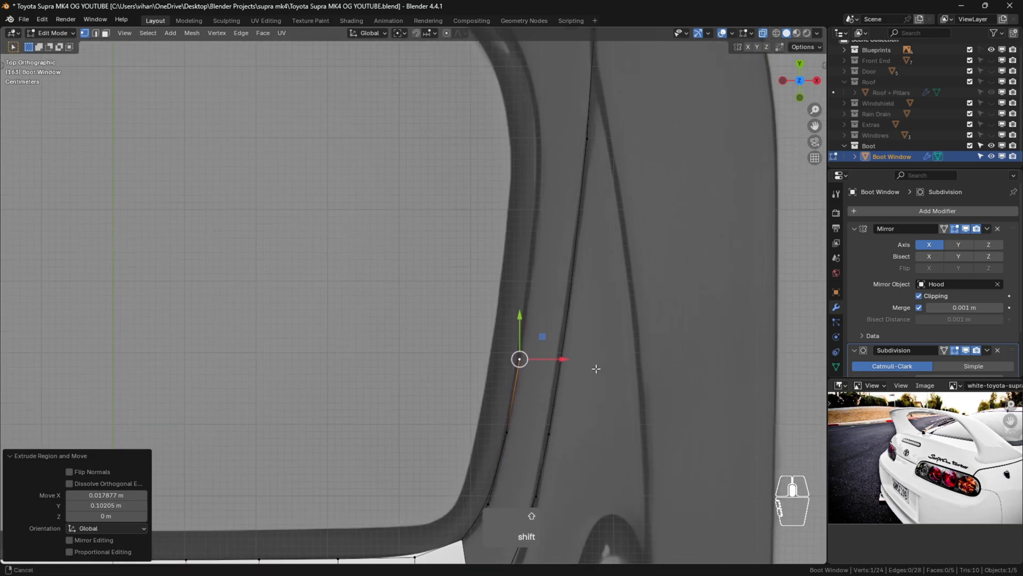
key(e)
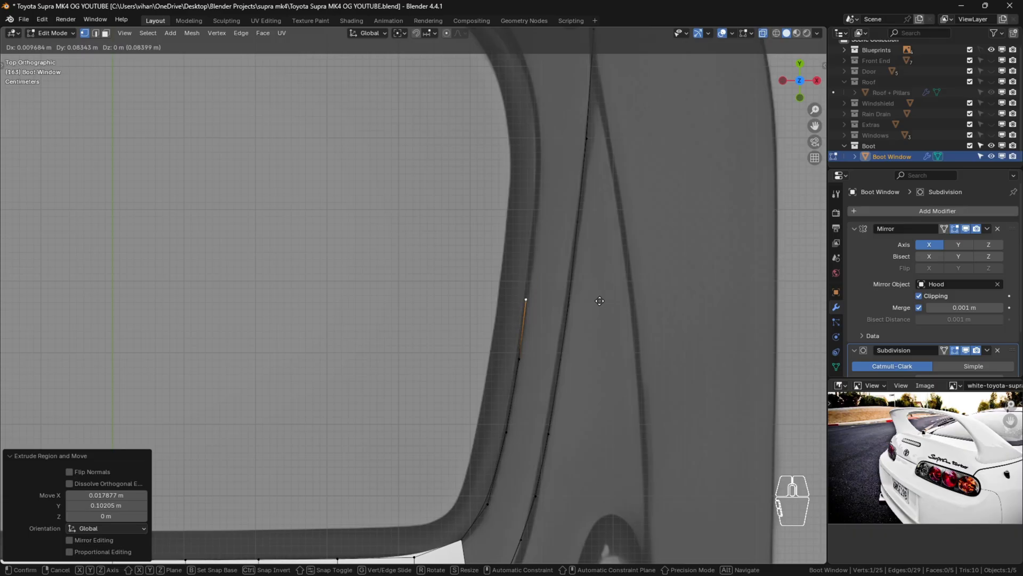
click(600, 301)
key(e)
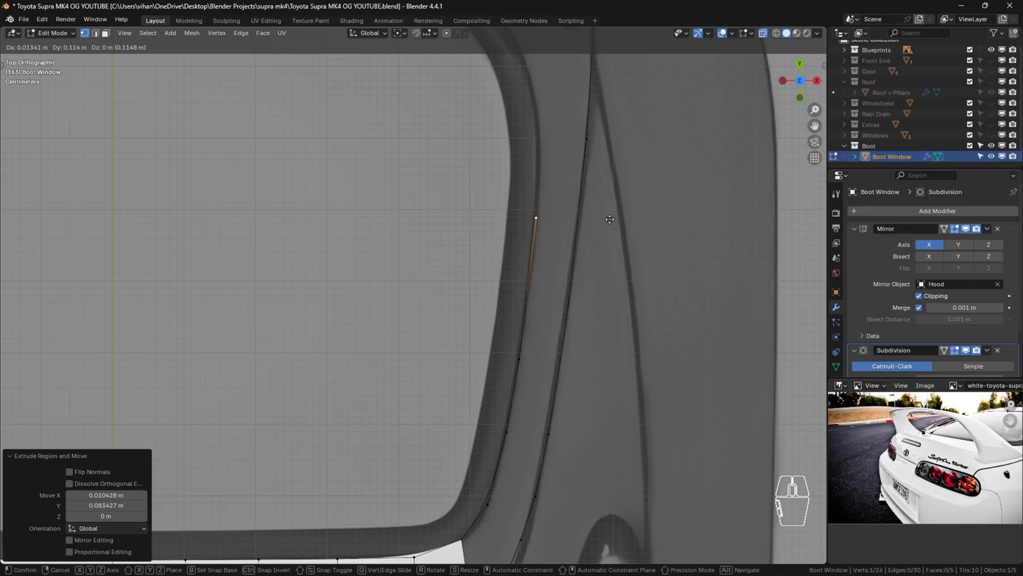
click(610, 220)
key(e)
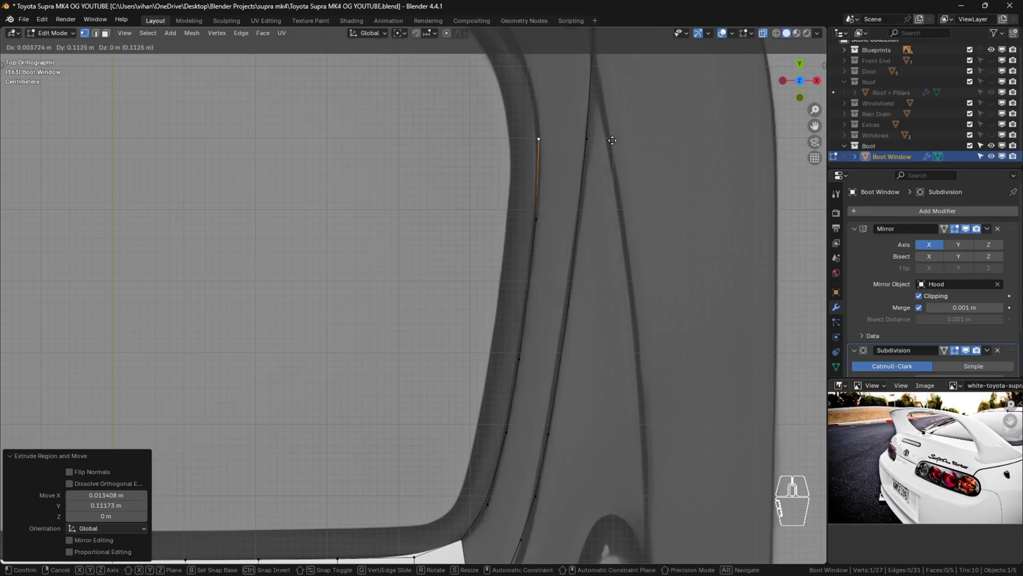
click(613, 141)
key(e)
key(shift+y)
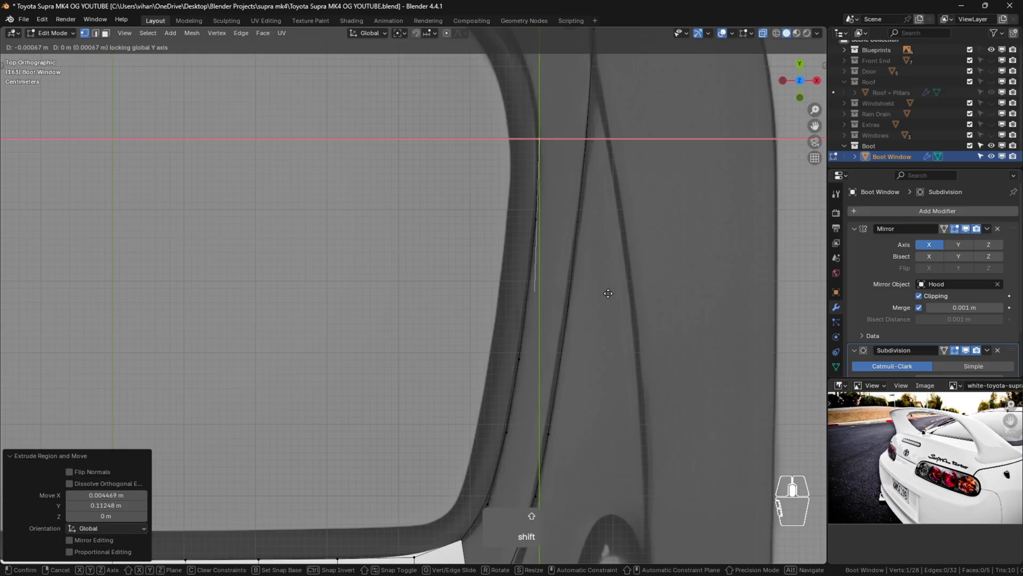
key(Escape)
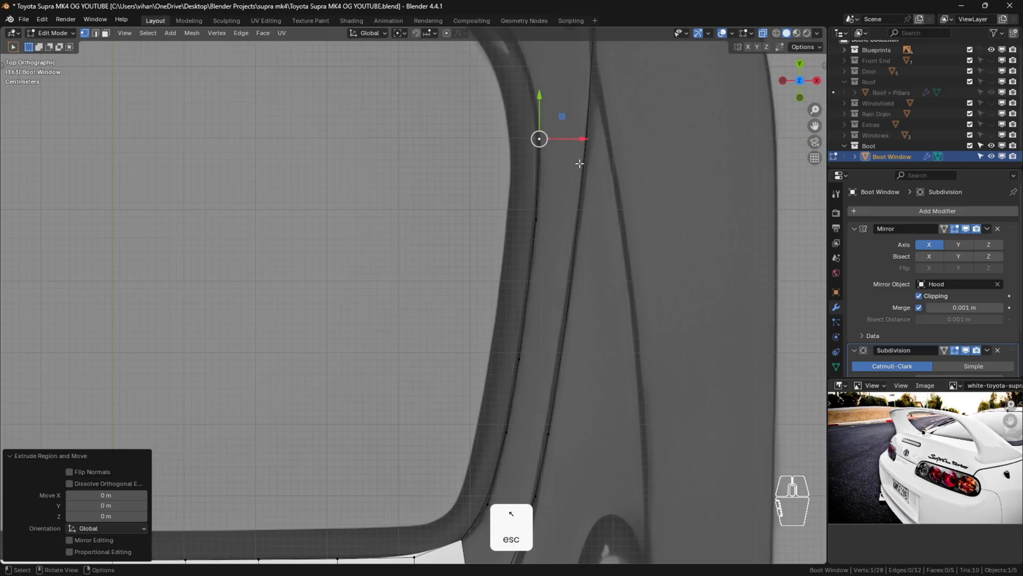
Extrude one more vertex around the frame's rear corner, then cut the new edge midway and shift that point about 0.011 m outward in X.
shift+middle_drag(586, 242, 574, 343)
shift+scroll(574, 343, up, 1)
key(e)
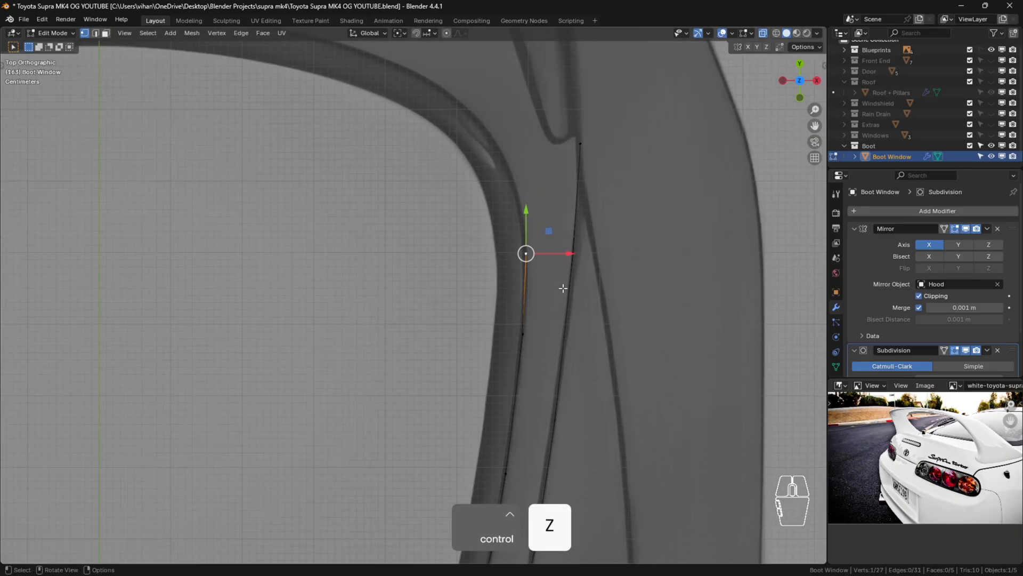
click(539, 190)
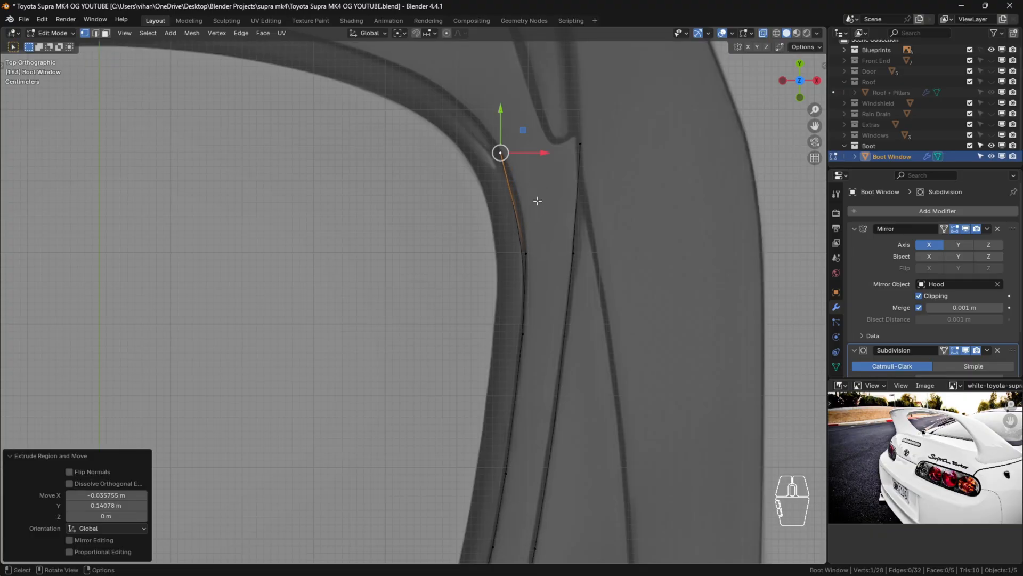
key(ctrl+r)
click(535, 209)
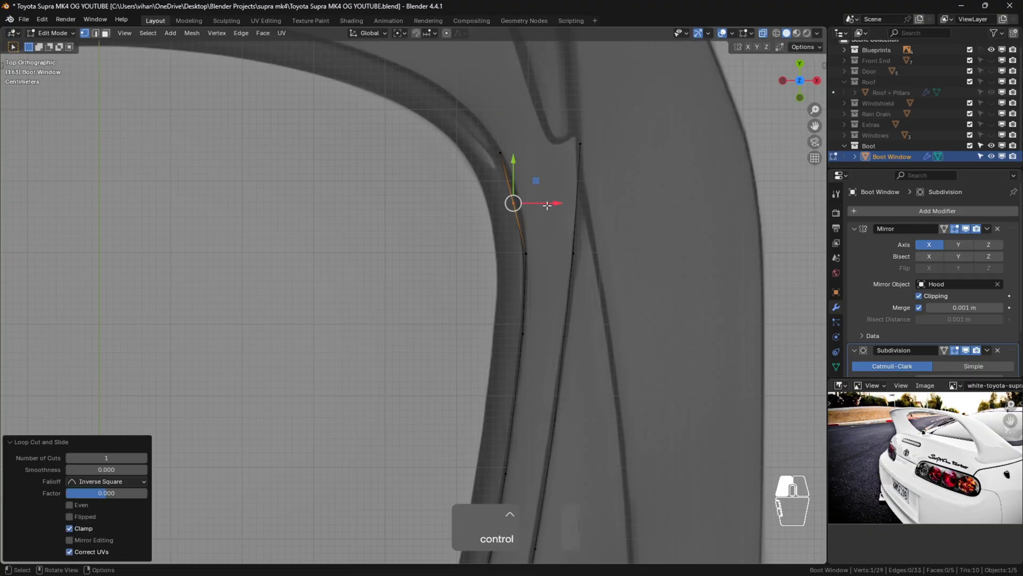
drag(558, 205, 556, 209)
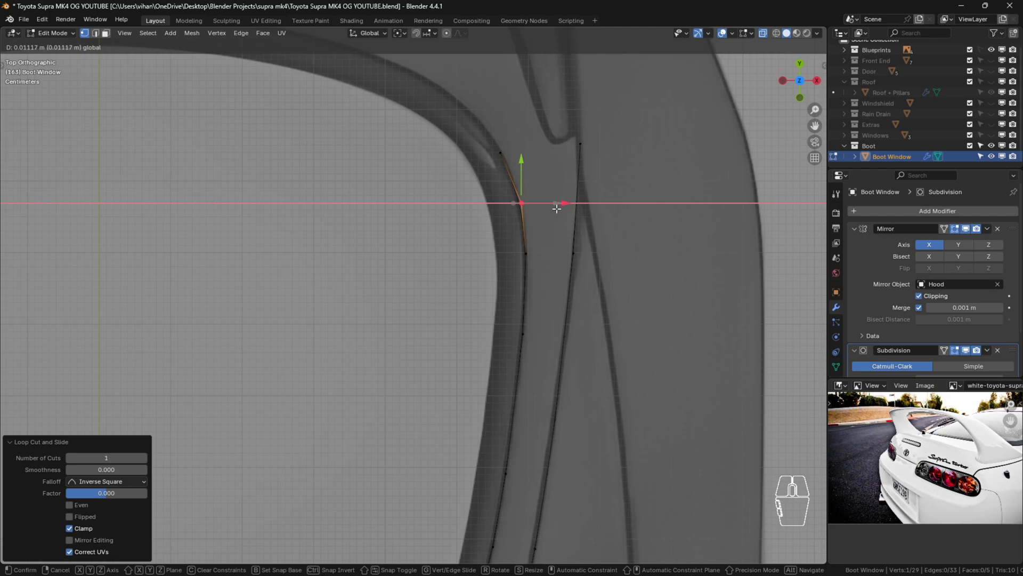
click(562, 232)
click(620, 170)
Lower the first two new side vertices along Z onto the window frame in the back blueprint, the second by about 0.054 m.
click(577, 138)
scroll(612, 261, down, 3)
click(641, 296)
shift+middle_drag(541, 238, 522, 178)
scroll(541, 457, up, 4)
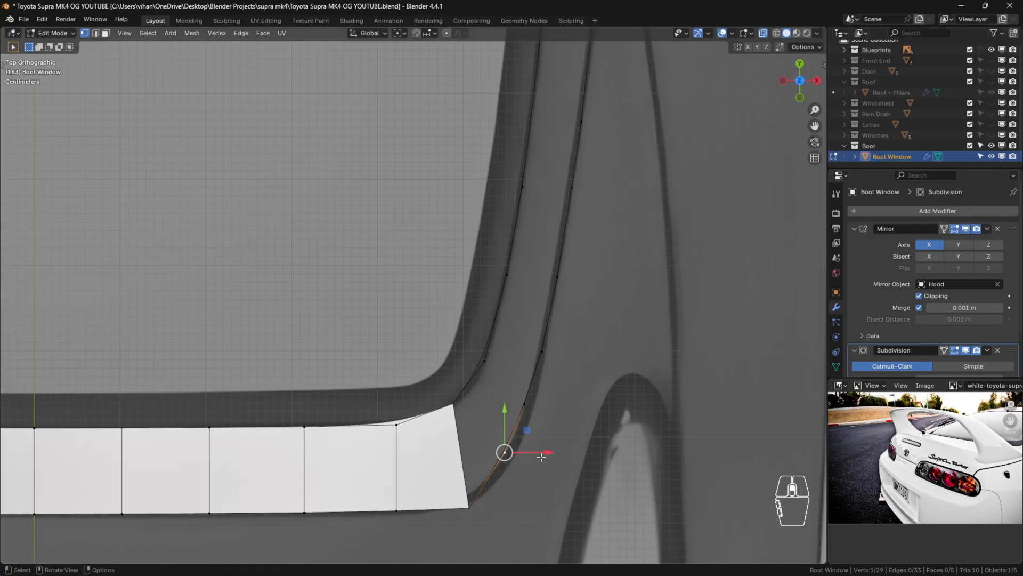
scroll(558, 380, down, 4)
key(ctrl+KP_1)
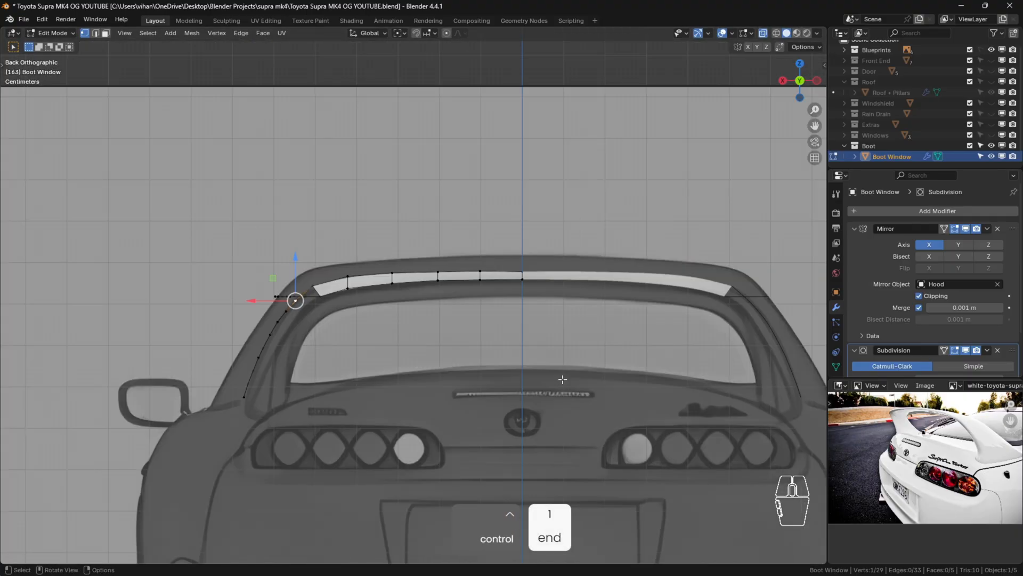
scroll(298, 300, up, 3)
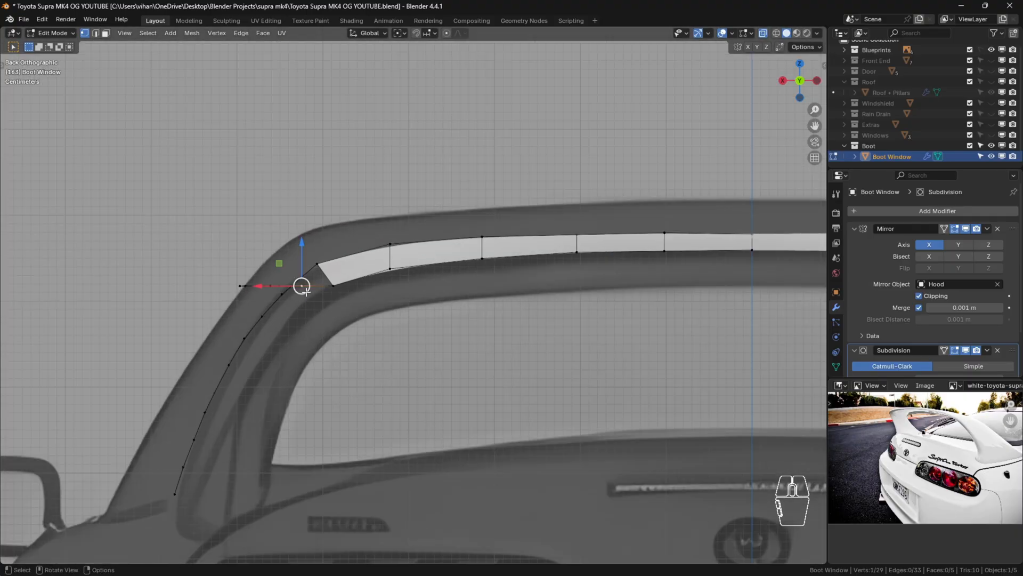
drag(301, 256, 283, 315)
click(278, 286)
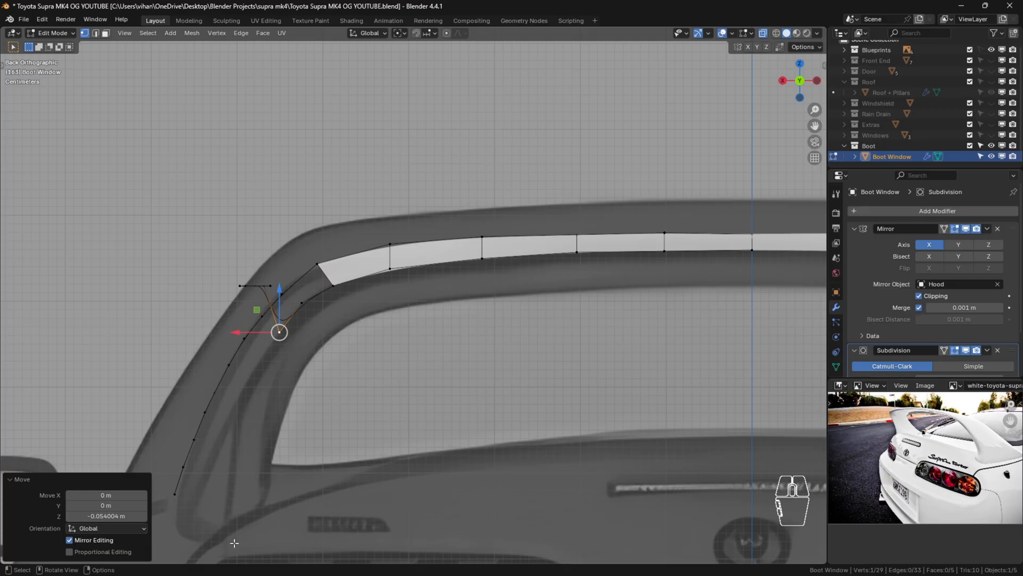
Lower the third and fourth side vertices along Z to continue the window frame's curve, the third by about 0.076 m.
click(270, 285)
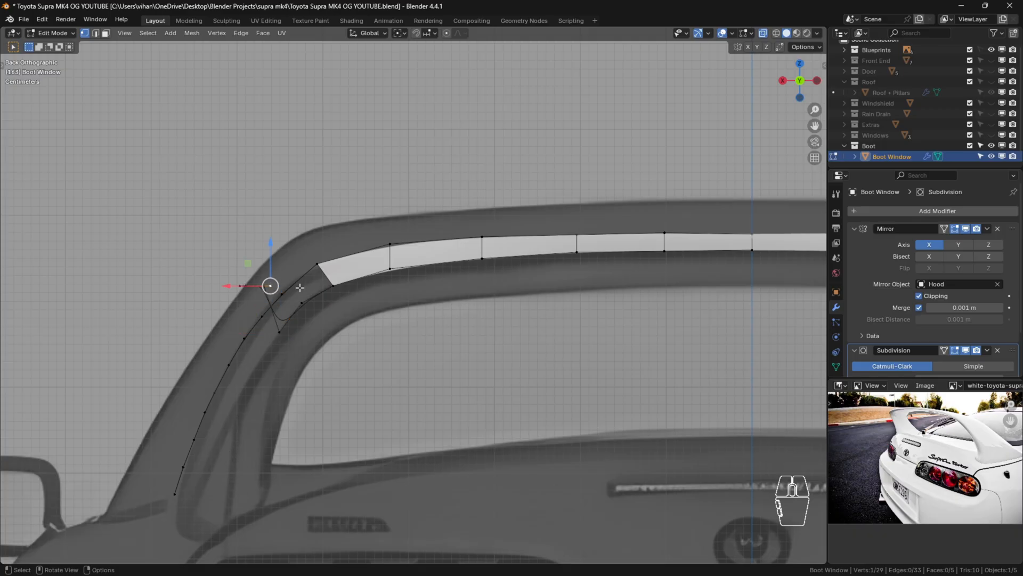
click(265, 296)
drag(264, 259, 260, 327)
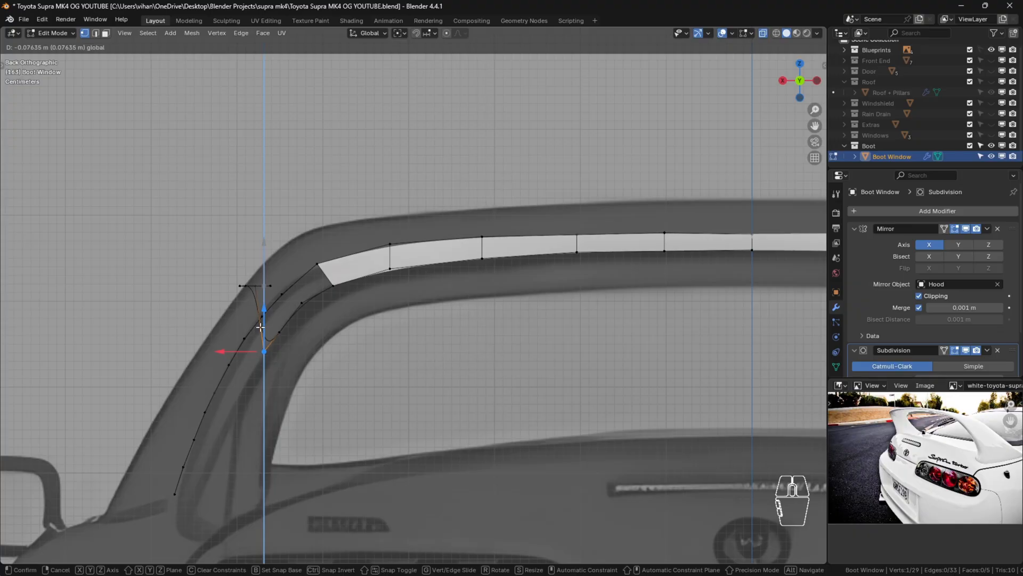
click(255, 285)
drag(253, 259, 250, 342)
Pick out the fifth side vertex in a perspective view and lower it along Z onto the frame in the back blueprint.
click(239, 286)
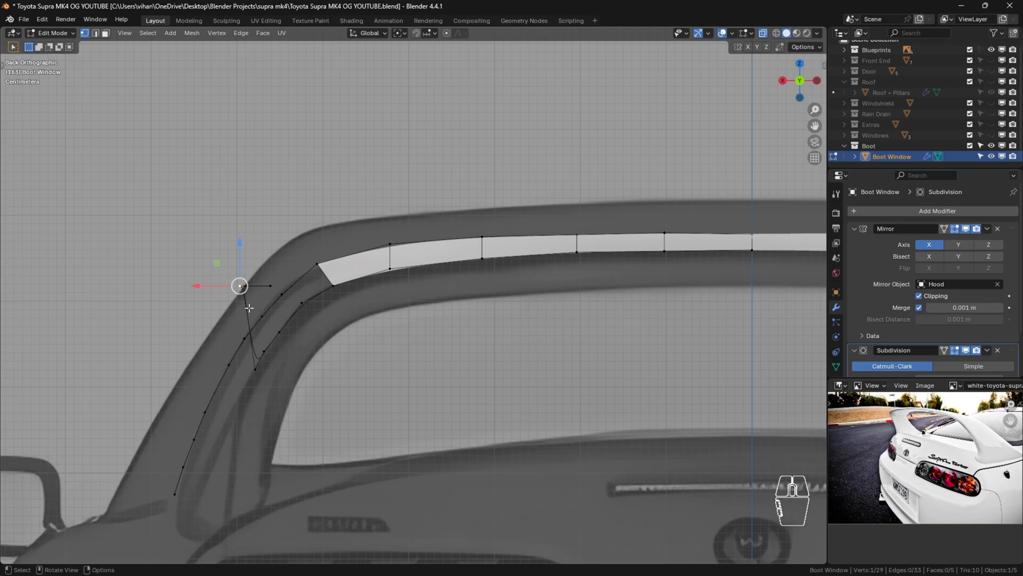
middle_drag(248, 297, 253, 345)
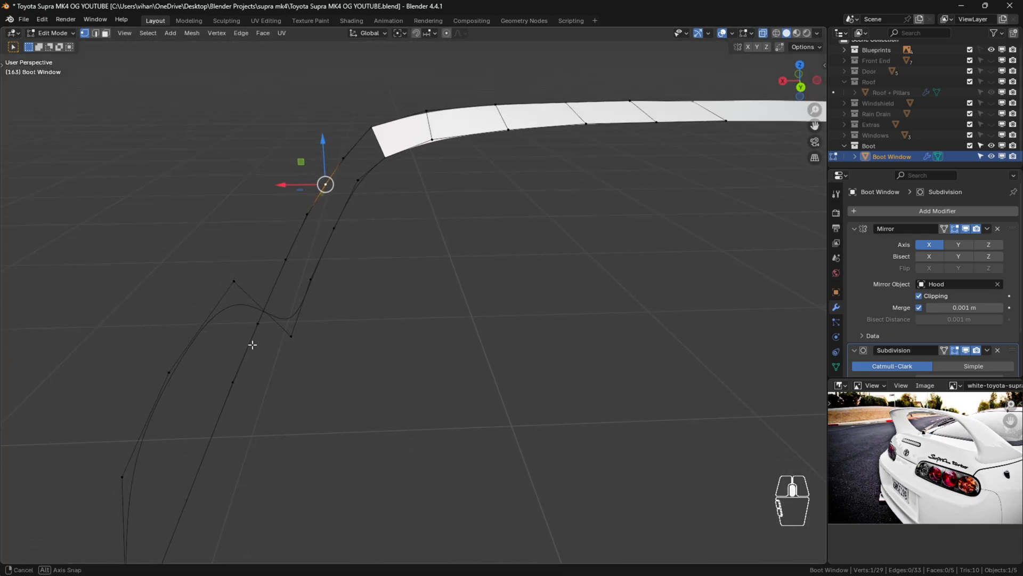
click(233, 281)
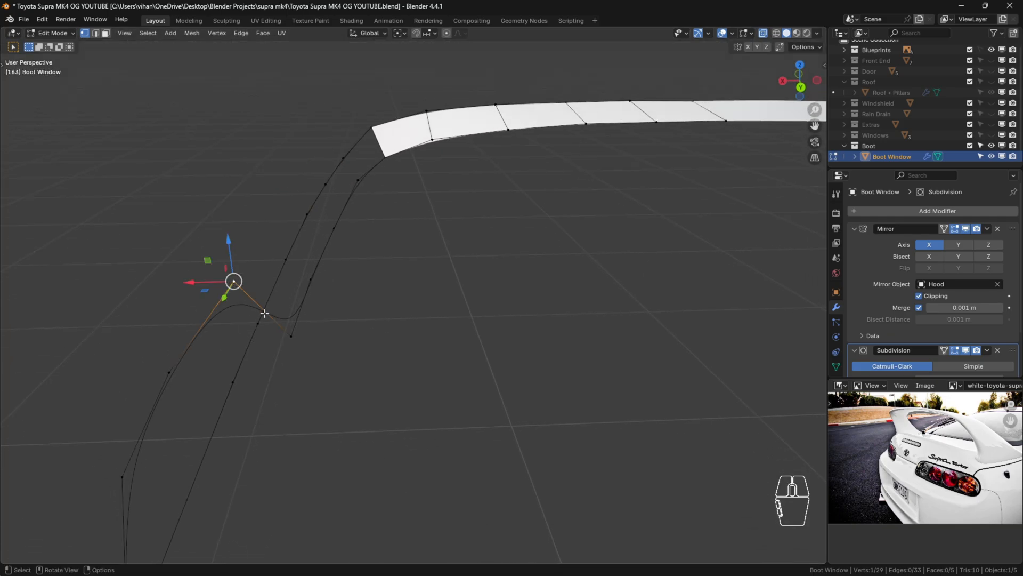
key(ctrl+KP_1)
drag(246, 241, 227, 410)
Lower the sixth and seventh side vertices along Z down the window frame's side, the seventh by about 0.170 m.
click(233, 271)
scroll(322, 404, down, 3)
shift+middle_drag(331, 399, 394, 312)
drag(341, 200, 314, 326)
click(339, 239)
drag(340, 195, 330, 350)
scroll(347, 341, up, 3)
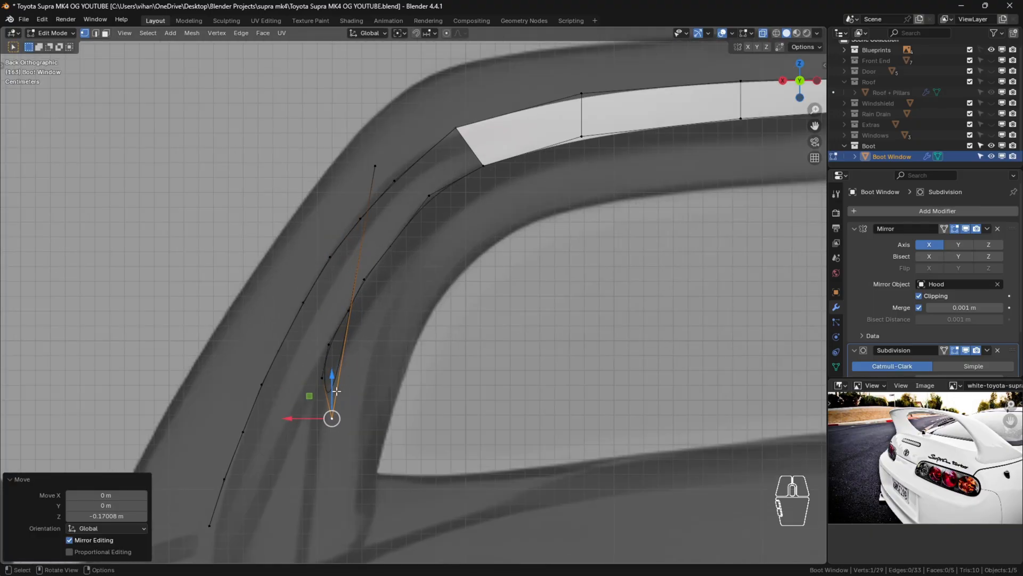
Shift the seventh side vertex slightly outward along X and lower the last extruded vertex about 0.258 m along Z.
drag(309, 422, 296, 422)
drag(374, 166, 369, 511)
scroll(373, 509, down, 4)
shift+middle_drag(377, 515, 366, 403)
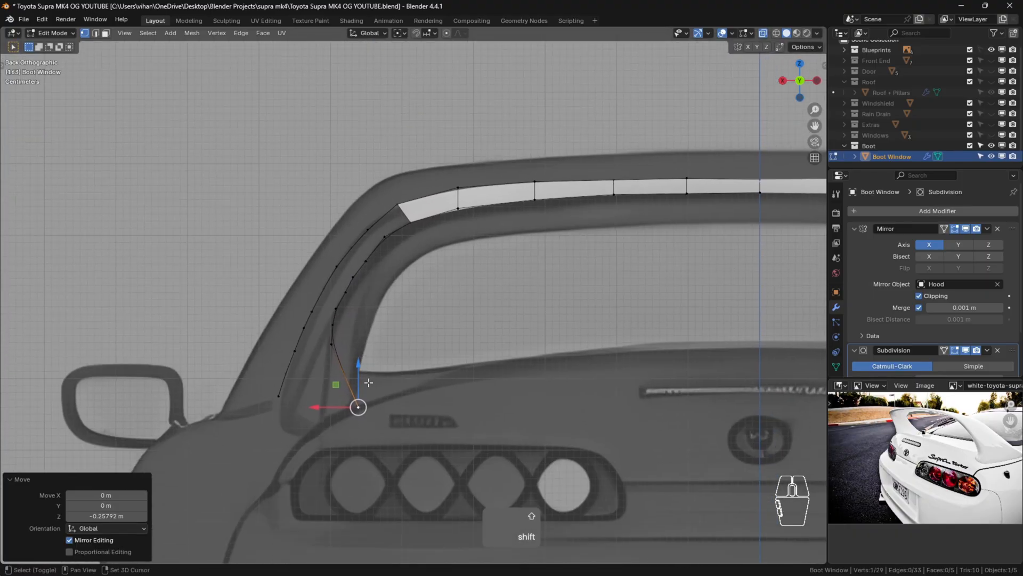
Adjust the inner edge's lower vertices sideways along X in the top view to follow the rear window frame's outline.
scroll(366, 403, up, 3)
key(KP_7)
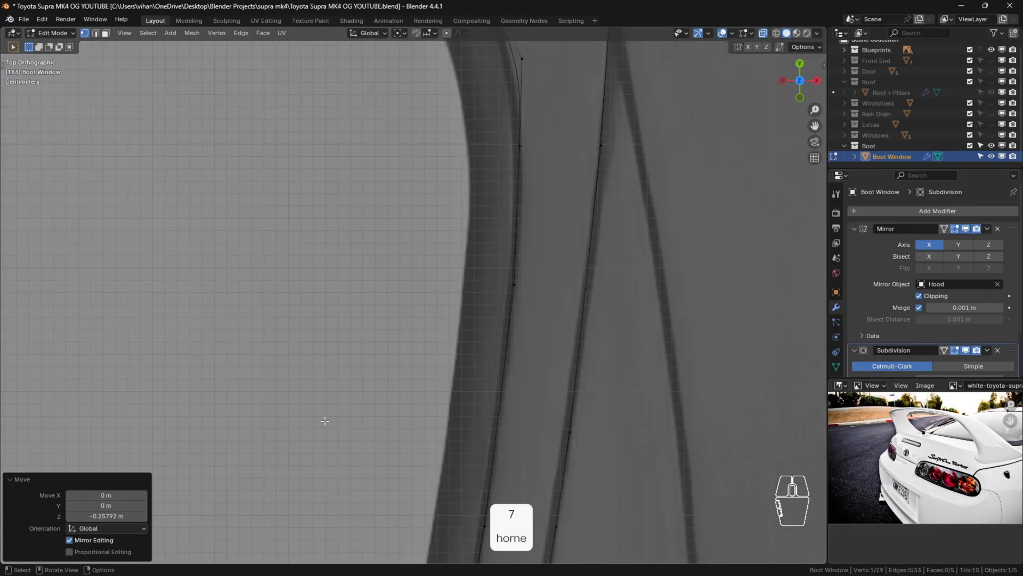
scroll(324, 423, down, 3)
shift+middle_drag(501, 216, 501, 280)
scroll(501, 280, up, 1)
scroll(501, 279, up, 3)
click(503, 281)
drag(538, 286, 533, 286)
click(460, 195)
drag(490, 198, 499, 198)
click(568, 241)
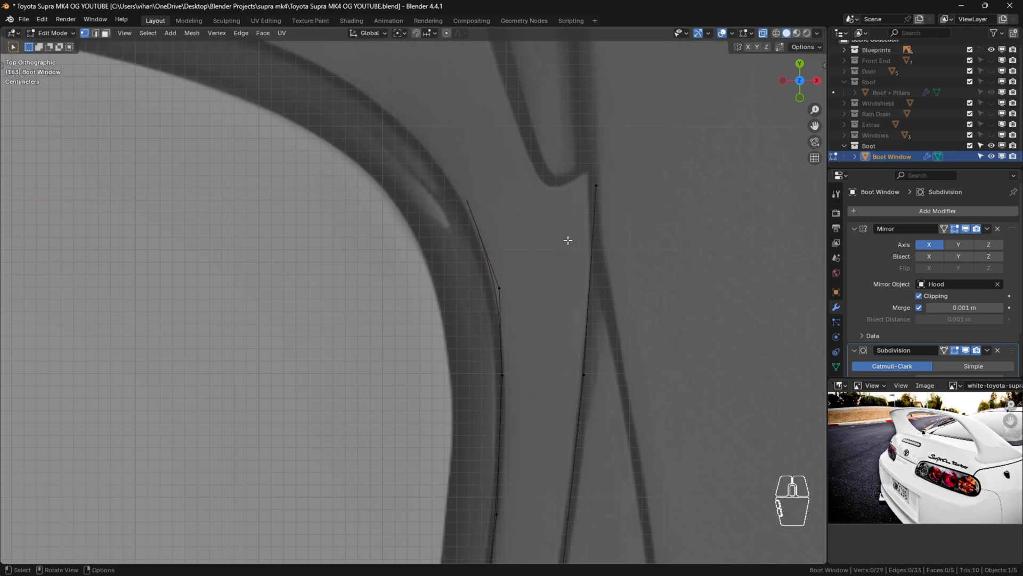
Move the inner edge's last vertex and the vertices just above it outward along X in the back view to straighten the lower side.
click(469, 201)
key(ctrl+KP_1)
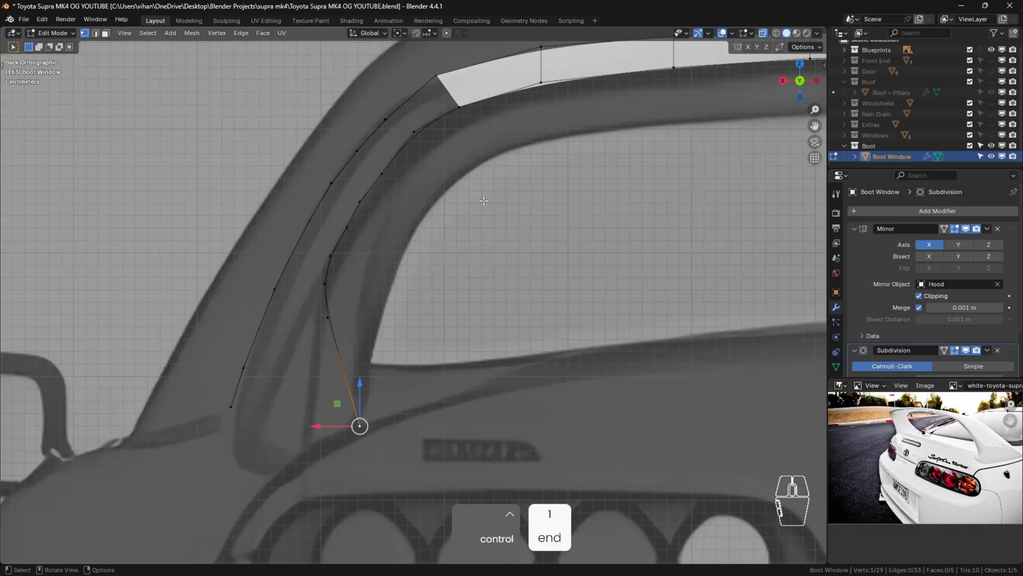
scroll(405, 284, down, 3)
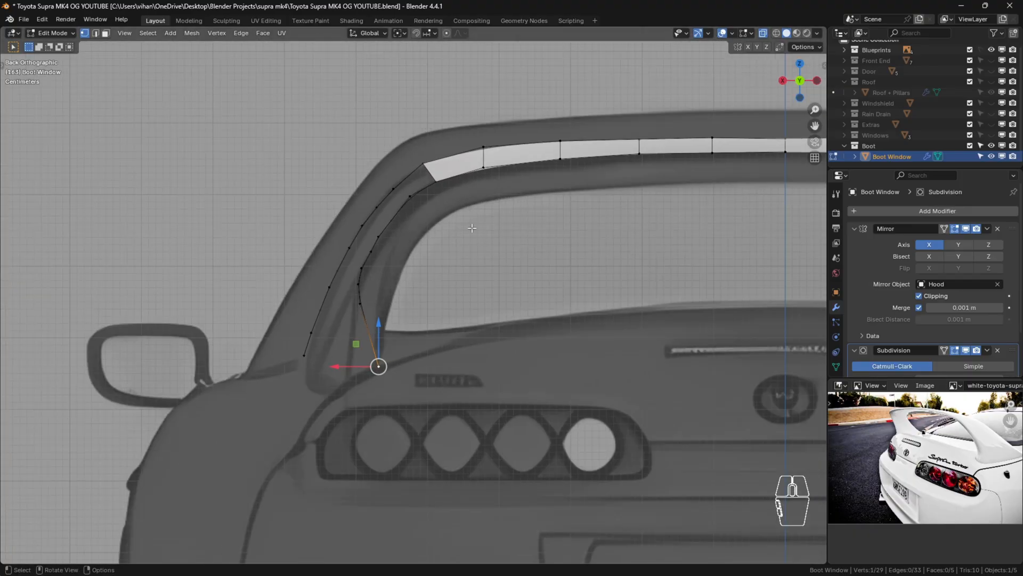
drag(347, 368, 320, 382)
scroll(331, 417, up, 3)
drag(326, 311, 318, 310)
click(348, 277)
drag(343, 277, 340, 277)
click(515, 202)
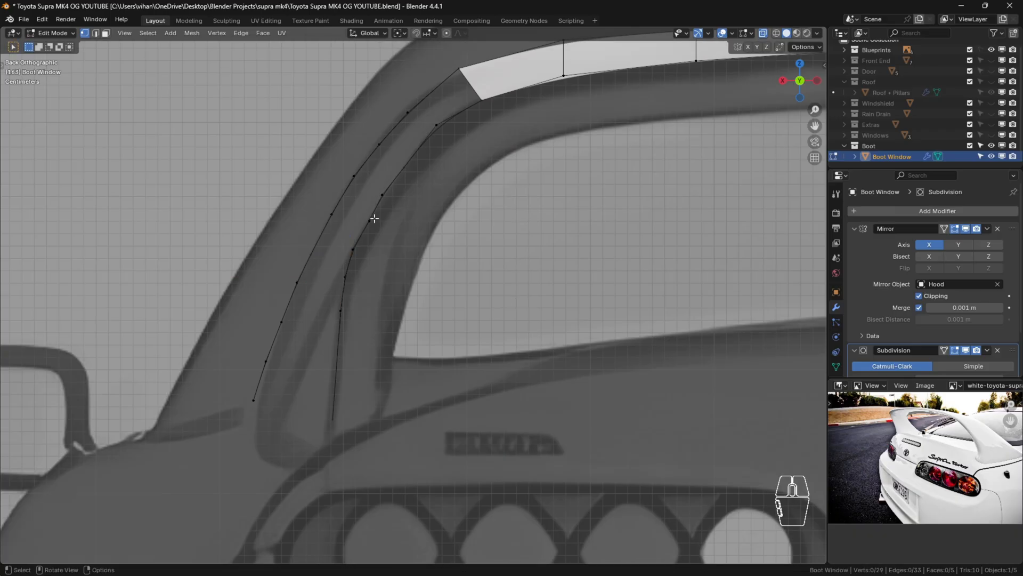
Nudge two vertices farther up the inner edge slightly outward along X to smooth its curve in the back view.
drag(354, 222, 350, 222)
click(407, 157)
click(404, 166)
drag(376, 167, 373, 169)
click(509, 181)
Examine the inner edge's lower vertices against the top blueprint and inspect both side edges in perspective.
key(KP_7)
scroll(498, 234, down, 4)
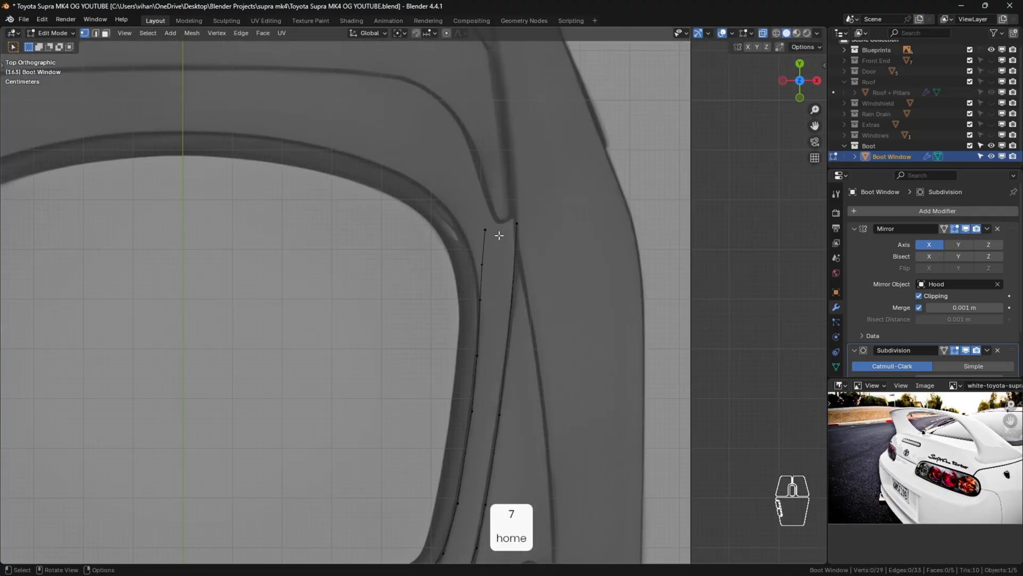
scroll(507, 434, down, 2)
scroll(488, 392, up, 1)
scroll(488, 392, up, 5)
click(507, 143)
click(492, 224)
click(634, 213)
scroll(555, 297, down, 7)
shift+middle_drag(549, 302, 410, 307)
middle_drag(410, 306, 377, 315)
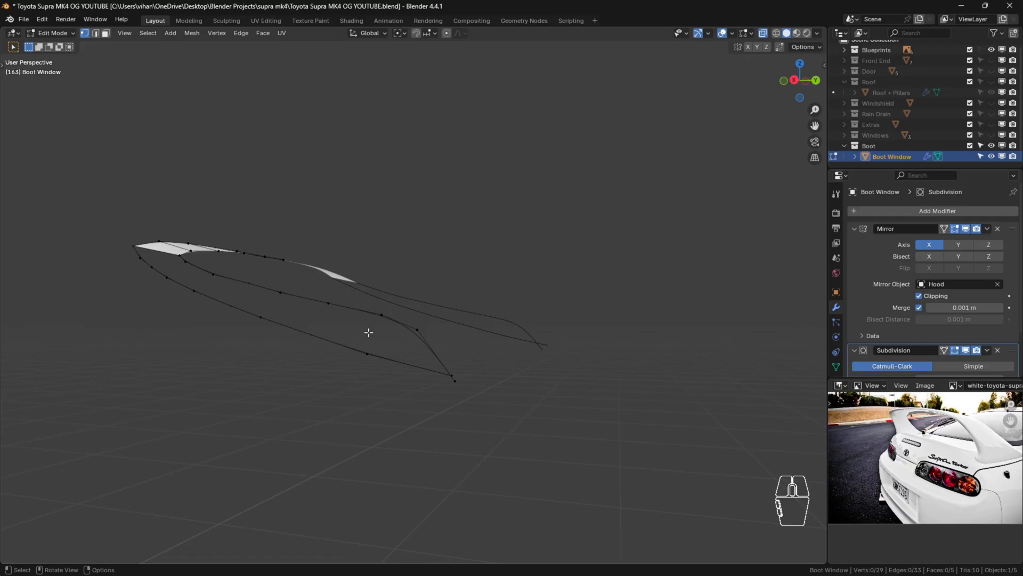
Lower the first two inner-edge vertices that sit above the window line along Z in the side view.
key(KP_3)
scroll(224, 285, down, 1)
click(190, 277)
scroll(187, 272, up, 4)
drag(196, 253, 198, 261)
click(302, 300)
drag(281, 258, 281, 274)
Lower the following three inner-edge vertices along Z onto the window frame's lower line in the side blueprint.
click(397, 320)
drag(397, 318, 397, 344)
click(512, 349)
drag(509, 313, 509, 350)
click(585, 381)
drag(585, 349, 585, 372)
Raise the inner edge's last vertex onto the window line and fine-tune it and its neighbour about 0.0036 m down along Z.
click(657, 472)
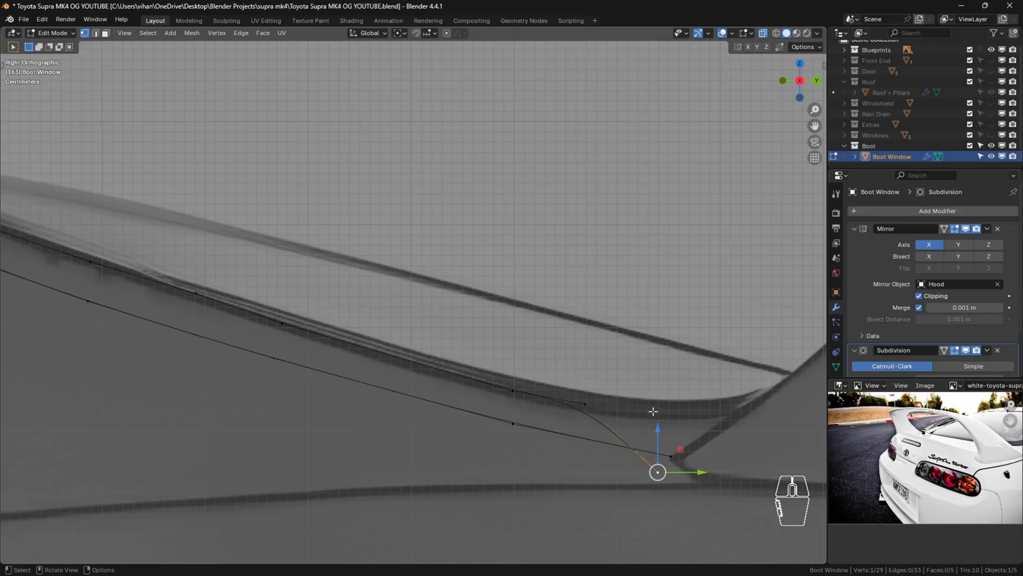
drag(660, 425, 660, 363)
click(585, 403)
drag(591, 394, 592, 398)
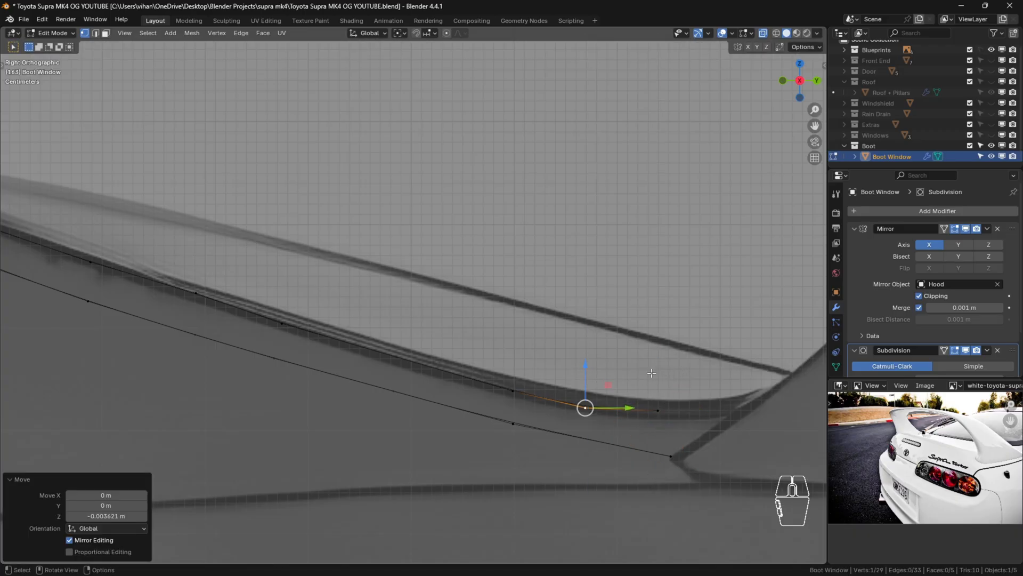
click(658, 410)
drag(657, 387, 657, 391)
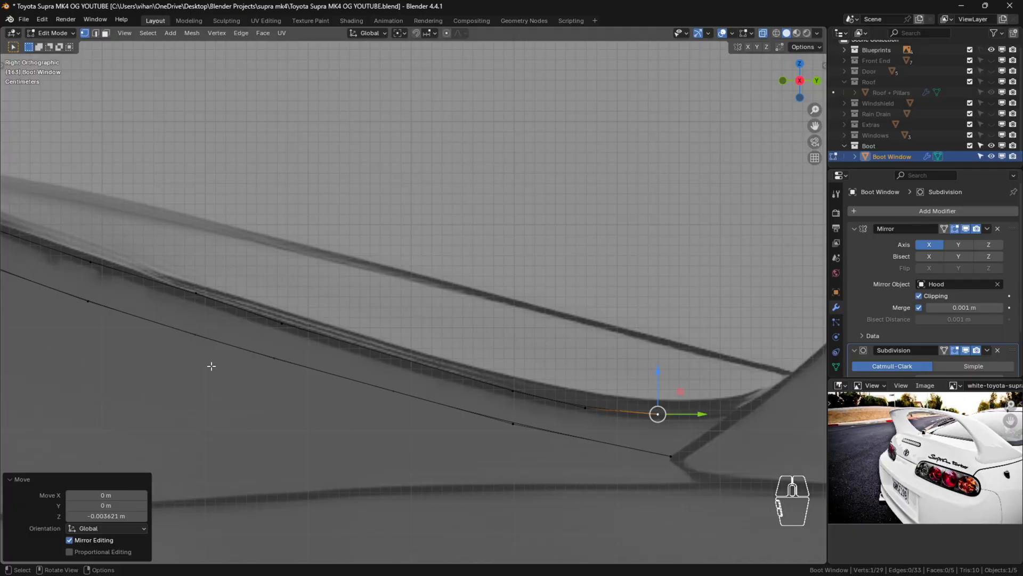
click(733, 438)
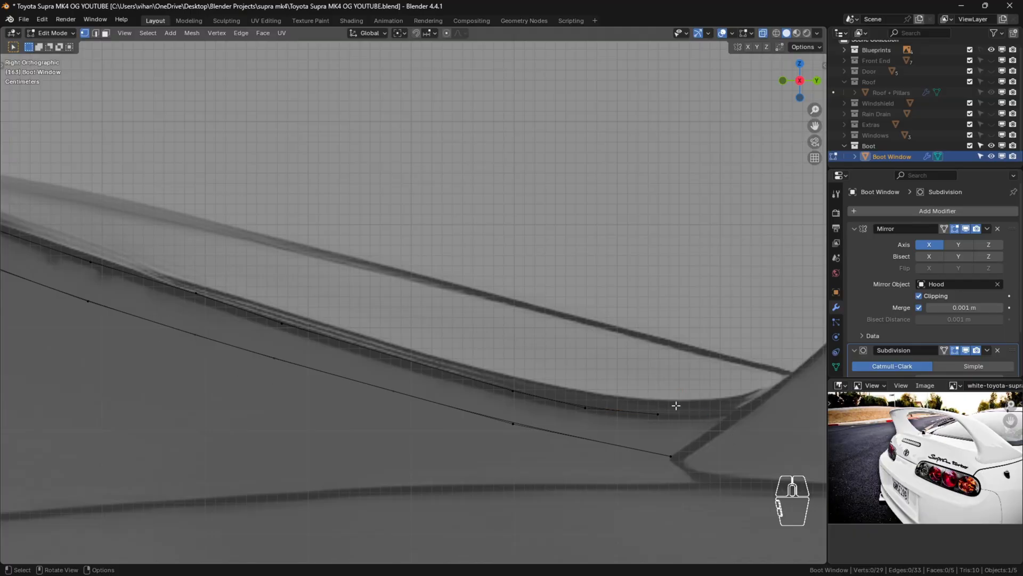
Shift the inner edge's last vertex inward along X in the back view, nearly below its neighbour.
key(ctrl+KP_1)
scroll(480, 413, up, 4)
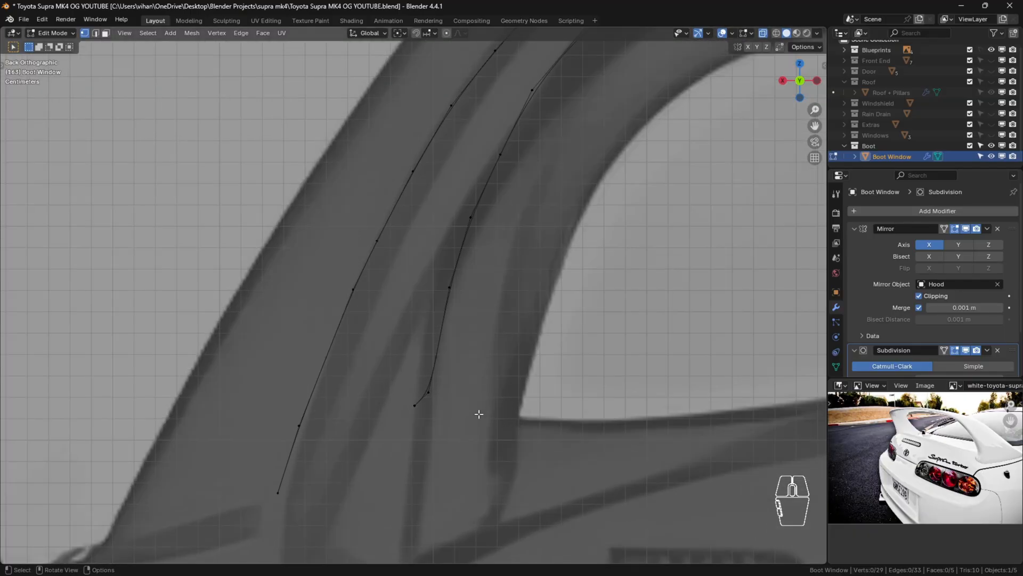
shift+middle_drag(480, 413, 432, 335)
click(370, 335)
drag(369, 335, 368, 337)
click(513, 347)
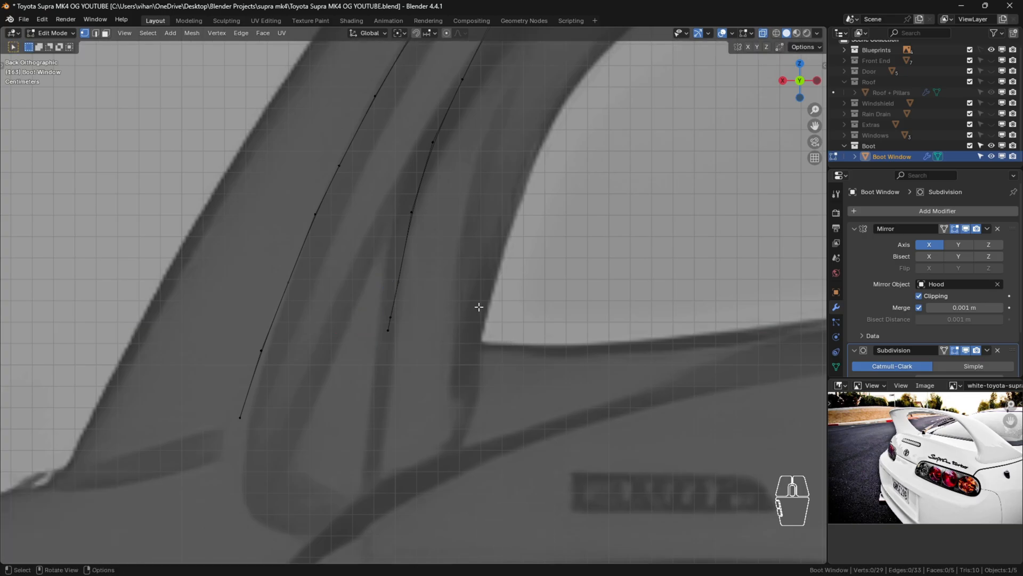
Move the inner edge's last two vertices inward in the top view onto the window frame's curved corner.
key(KP_7)
shift+middle_drag(482, 259, 473, 369)
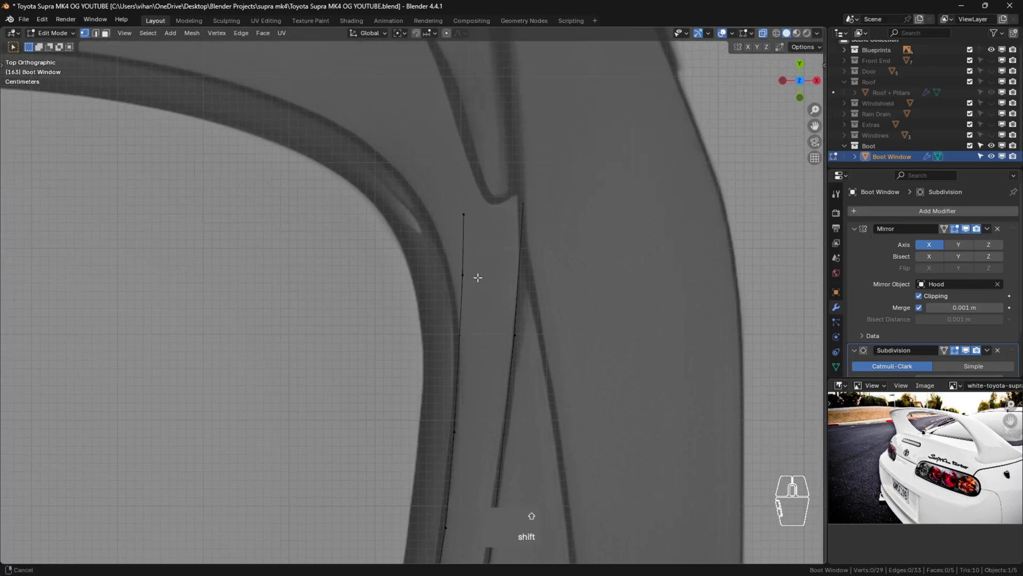
shift+middle_drag(485, 324, 487, 375)
click(463, 260)
drag(491, 260, 462, 275)
click(478, 321)
drag(504, 321, 498, 324)
click(455, 271)
drag(479, 257, 472, 262)
click(513, 309)
Inspect the side edges in perspective and compare them with the back and top blueprints around the rear window.
scroll(575, 387, down, 4)
middle_drag(626, 425, 325, 296)
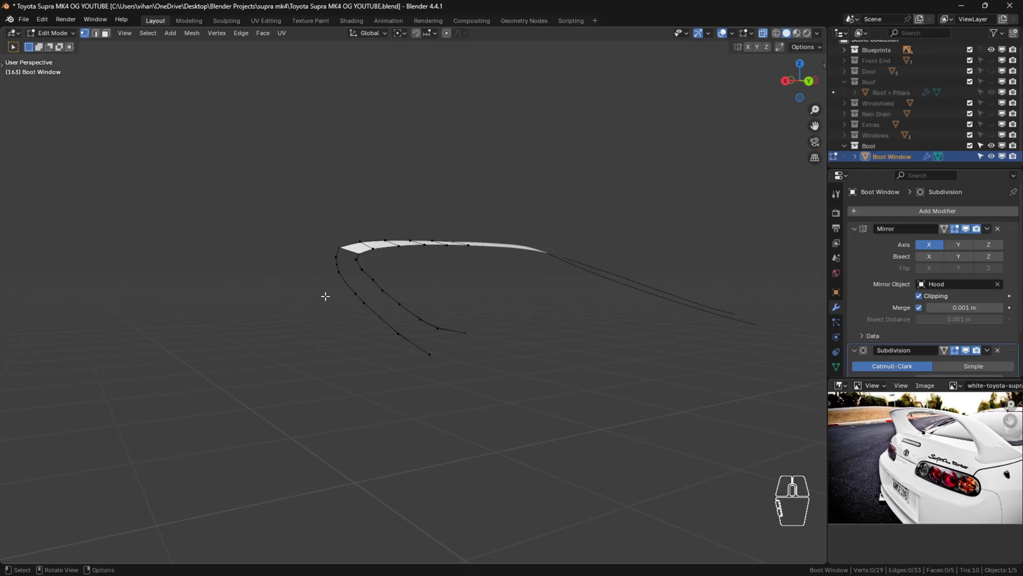
key(KP_1)
key(ctrl+KP_1)
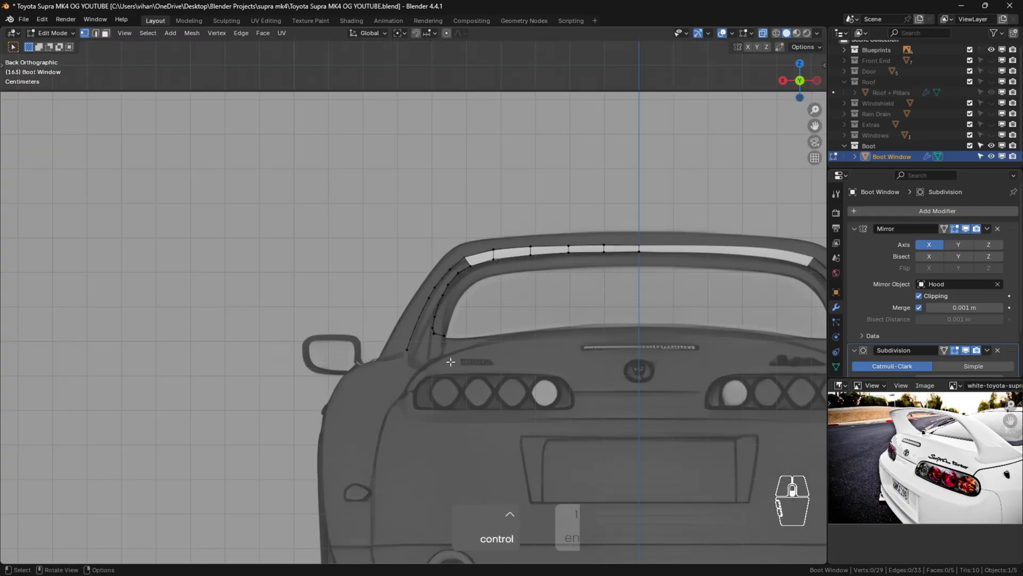
scroll(453, 322, up, 3)
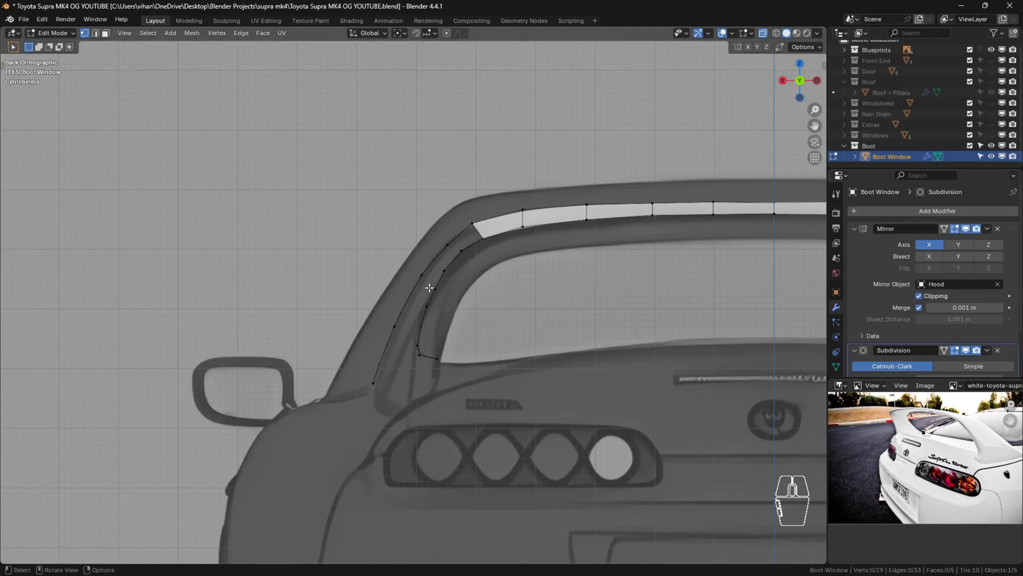
scroll(476, 359, up, 2)
scroll(532, 367, down, 3)
shift+middle_drag(524, 375, 242, 393)
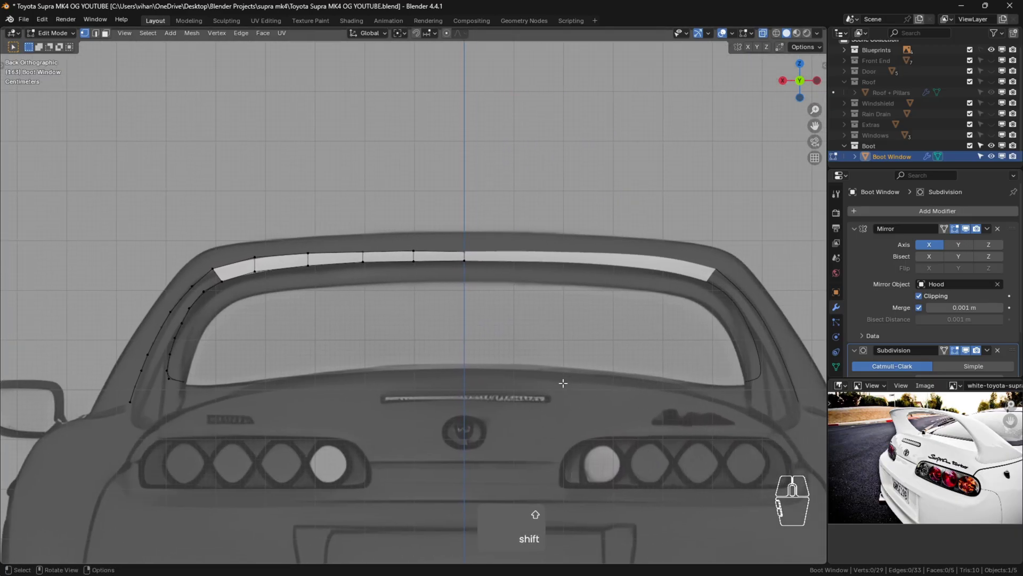
key(KP_7)
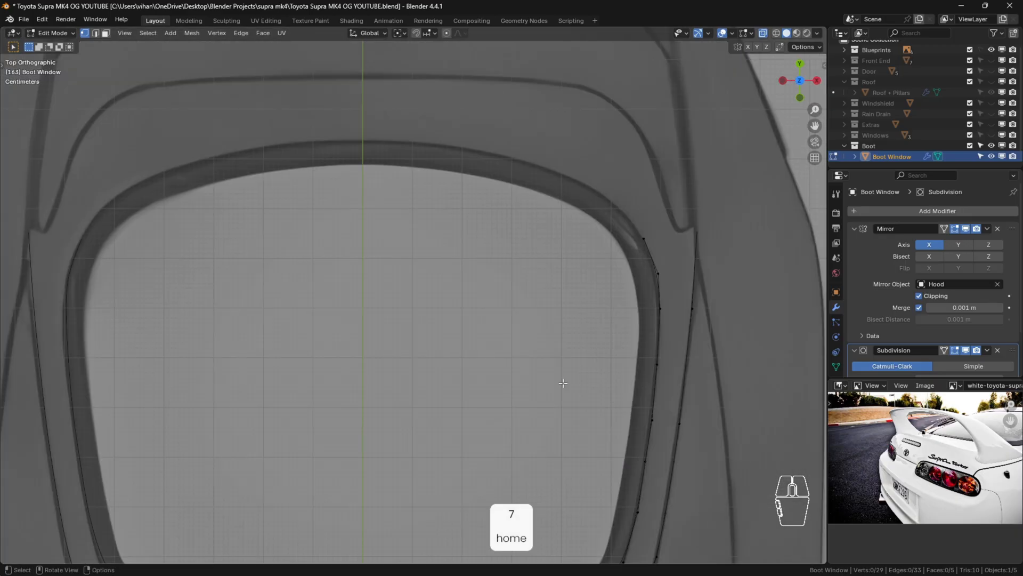
mouse_move(598, 228)
shift+middle_down()
mouse_move(576, 278)
mouse_move(592, 226)
shift+middle_up()
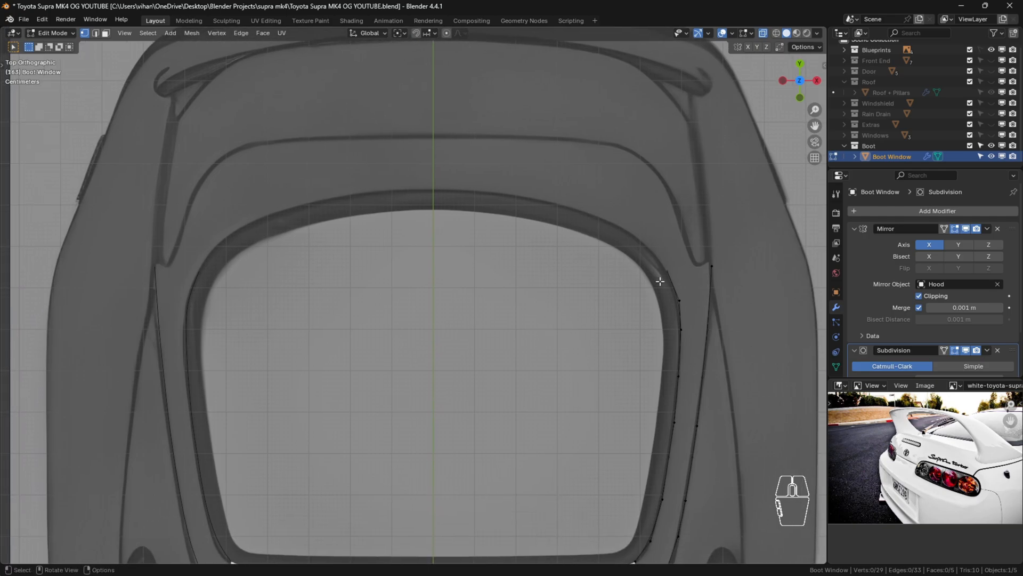
Extrude the inner edge's last vertex four times around the window's rear corner along the frame outline in the top view.
click(694, 331)
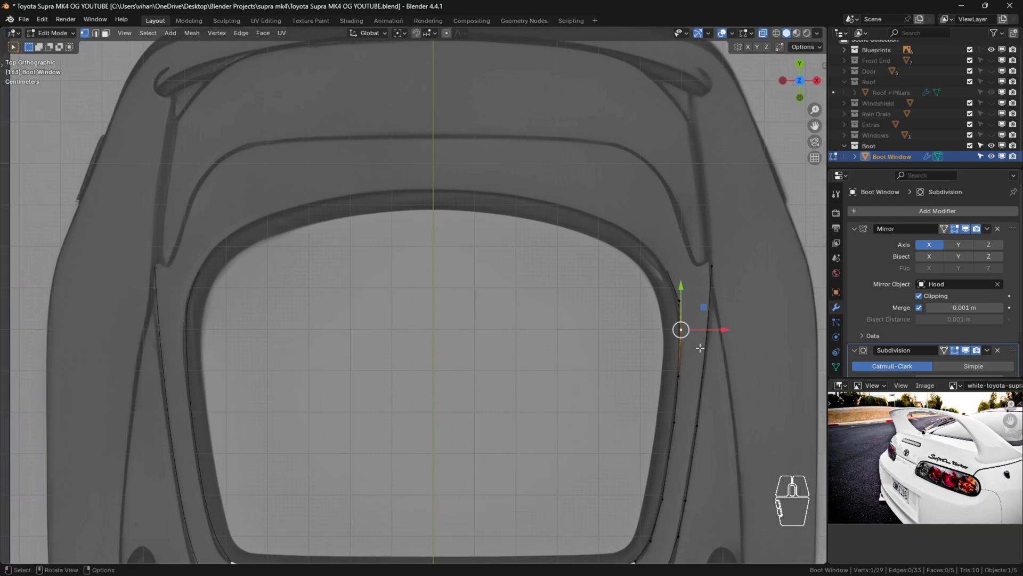
scroll(691, 349, up, 4)
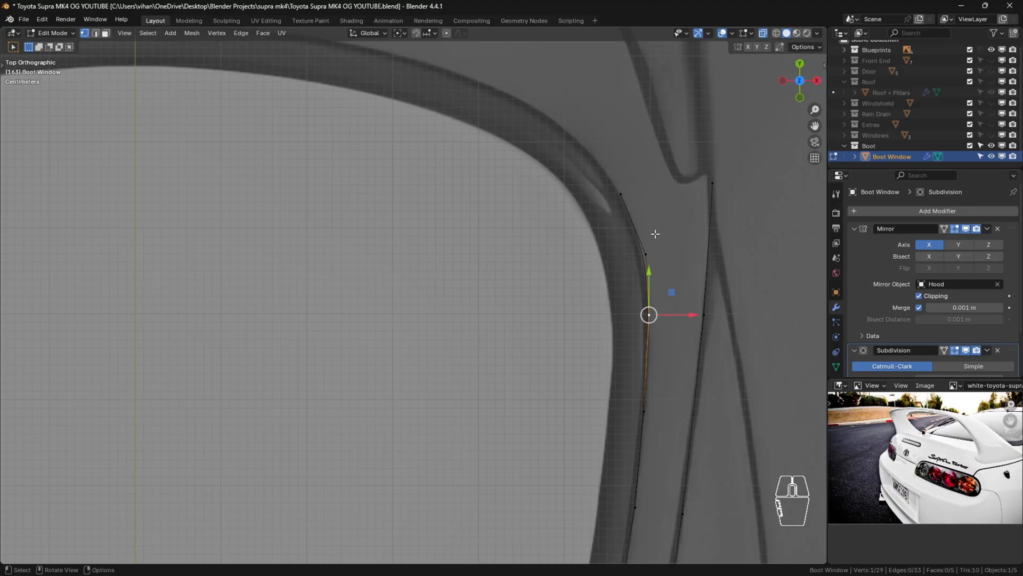
click(618, 193)
scroll(623, 194, down, 1)
shift+middle_drag(623, 194, 740, 357)
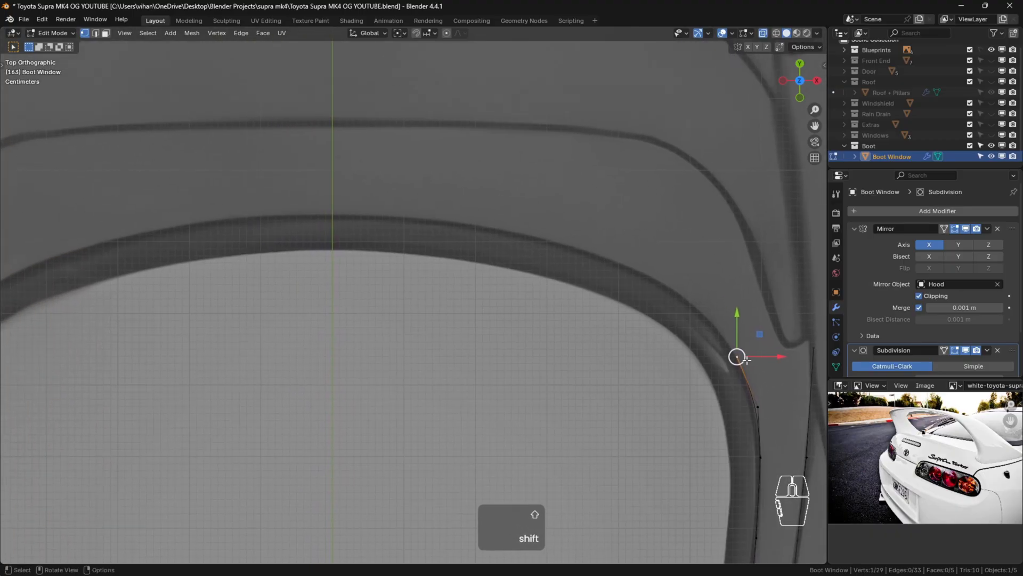
key(e)
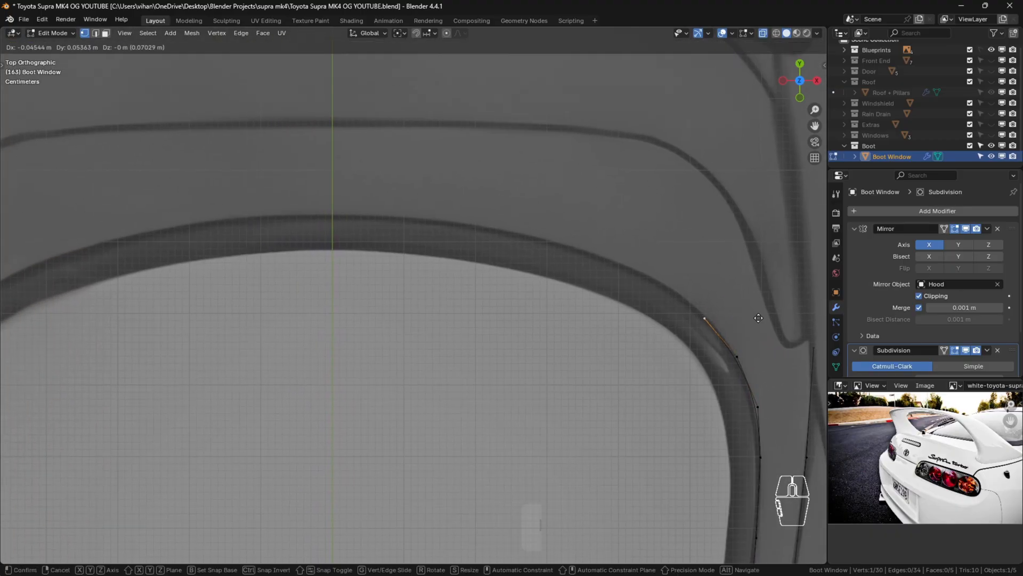
click(759, 315)
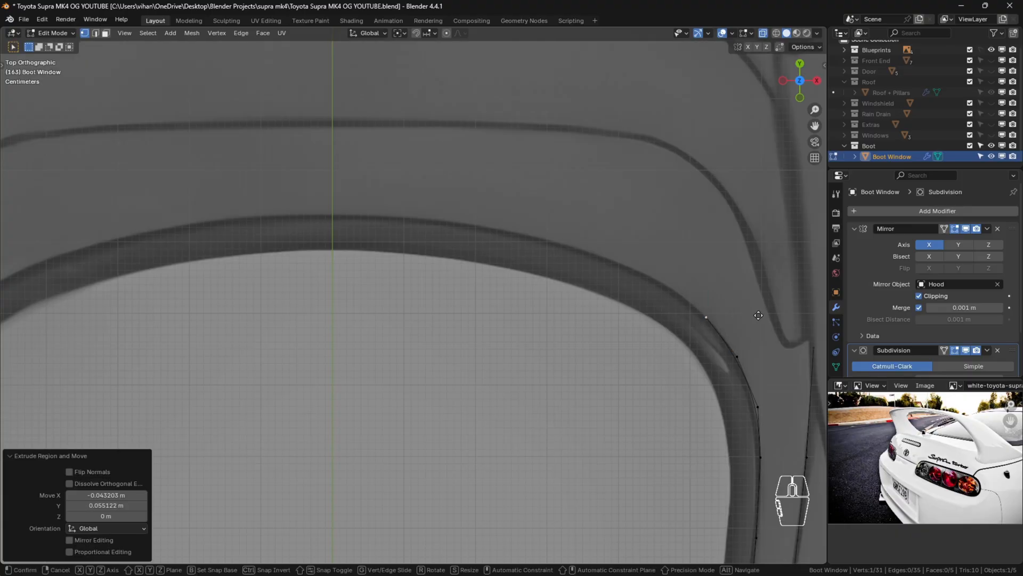
key(e)
click(720, 286)
key(e)
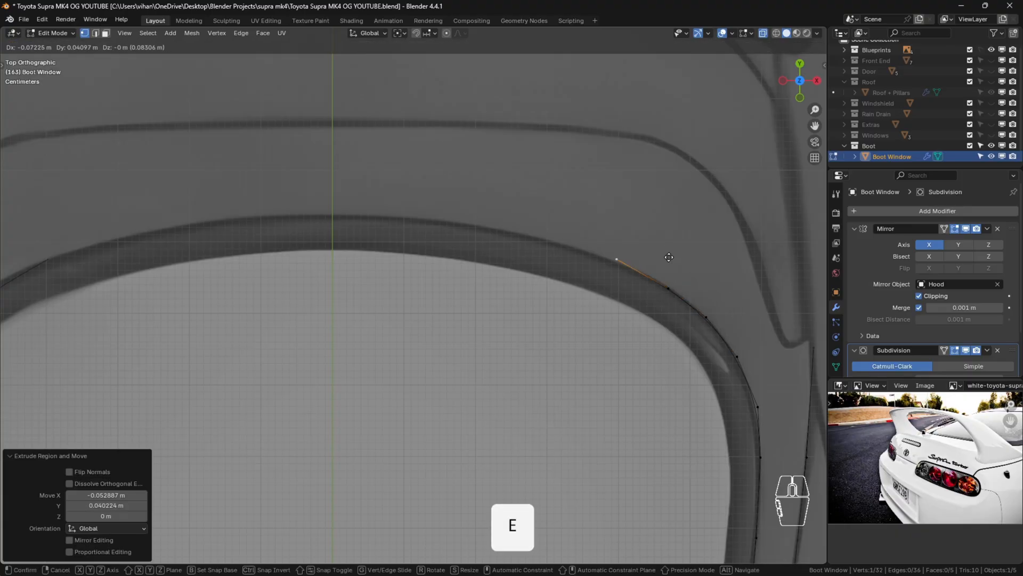
click(676, 264)
key(e)
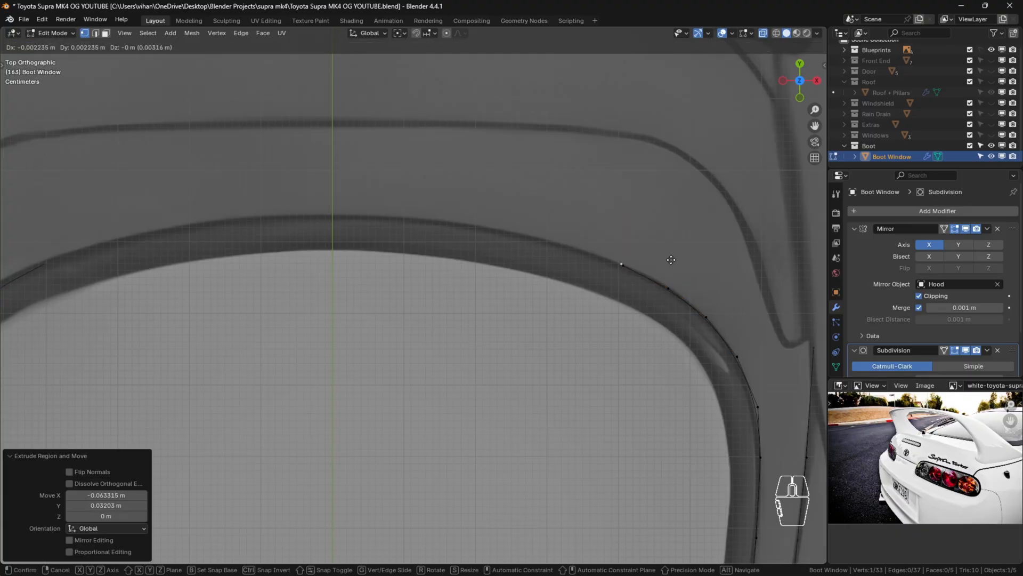
click(622, 245)
Extrude four more vertices along the window's rear edge, ending on the mirror centre line.
key(e)
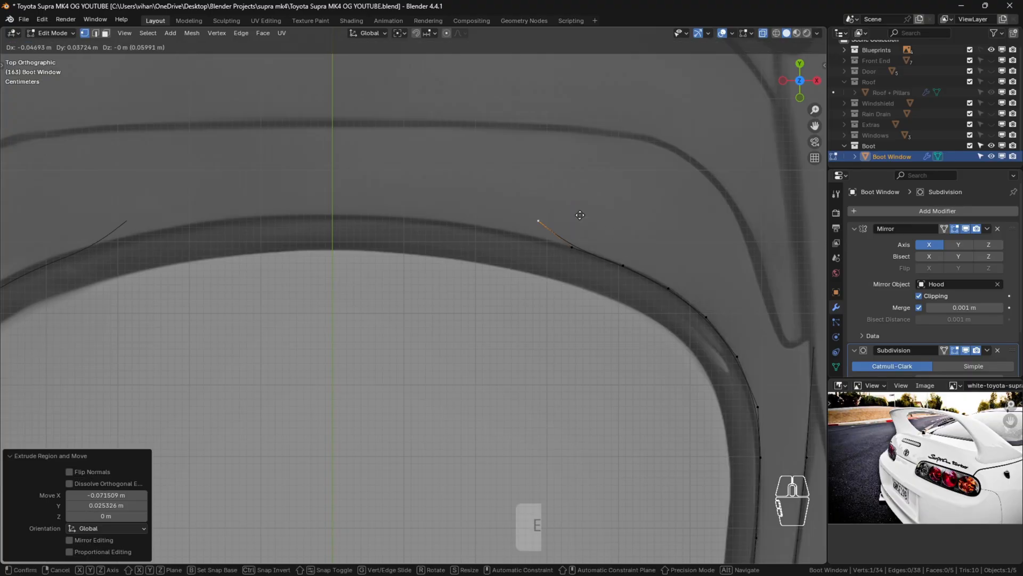
click(569, 232)
key(e)
click(514, 222)
key(e)
click(458, 216)
key(e)
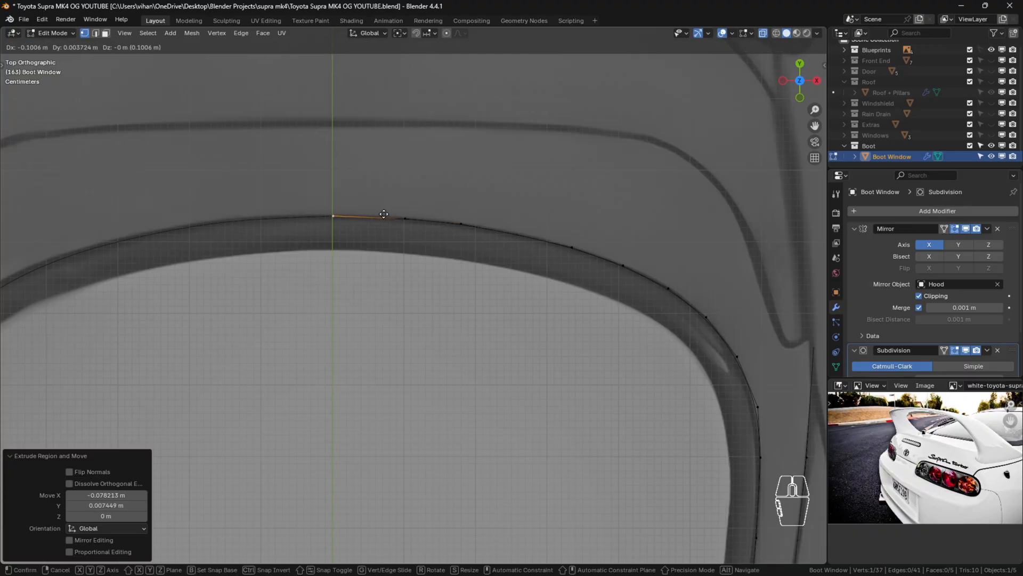
click(331, 214)
click(451, 287)
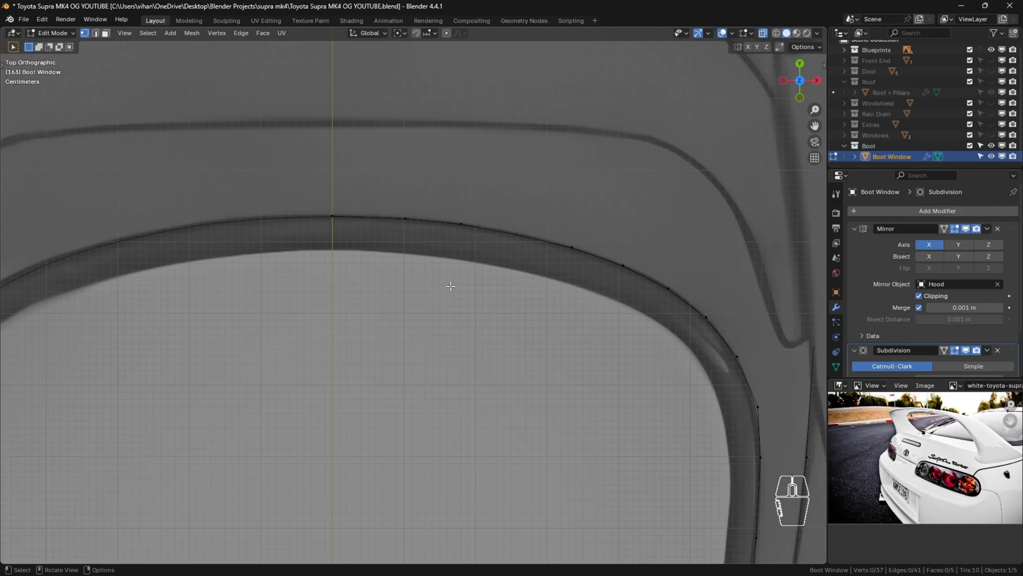
In the side view, lower the inner edge's first vertex behind the spoiler line to follow the rear window frame curve.
scroll(480, 312, down, 5)
key(KP_3)
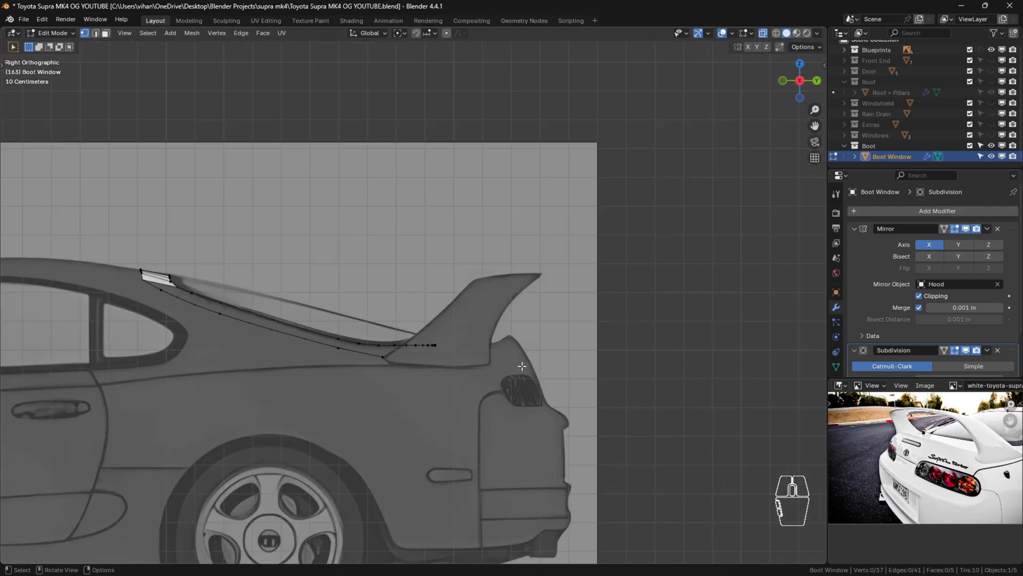
scroll(421, 277, up, 4)
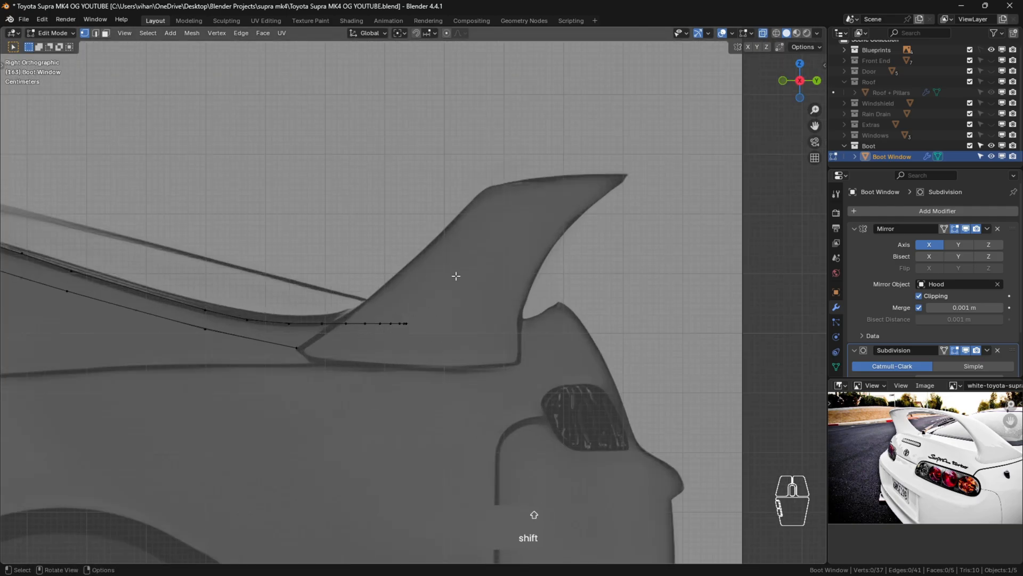
scroll(357, 323, up, 5)
shift+click(348, 318)
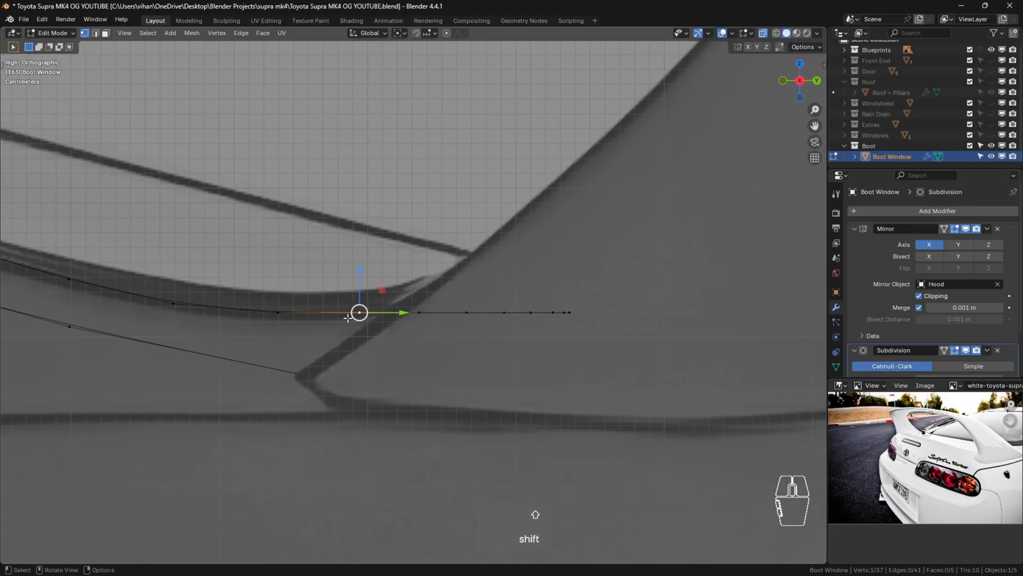
drag(360, 283, 360, 288)
Lower the next two vertices of the inner edge's rear run slightly along Z to continue the side-view curve.
click(431, 308)
drag(422, 282, 424, 288)
scroll(469, 292, up, 1)
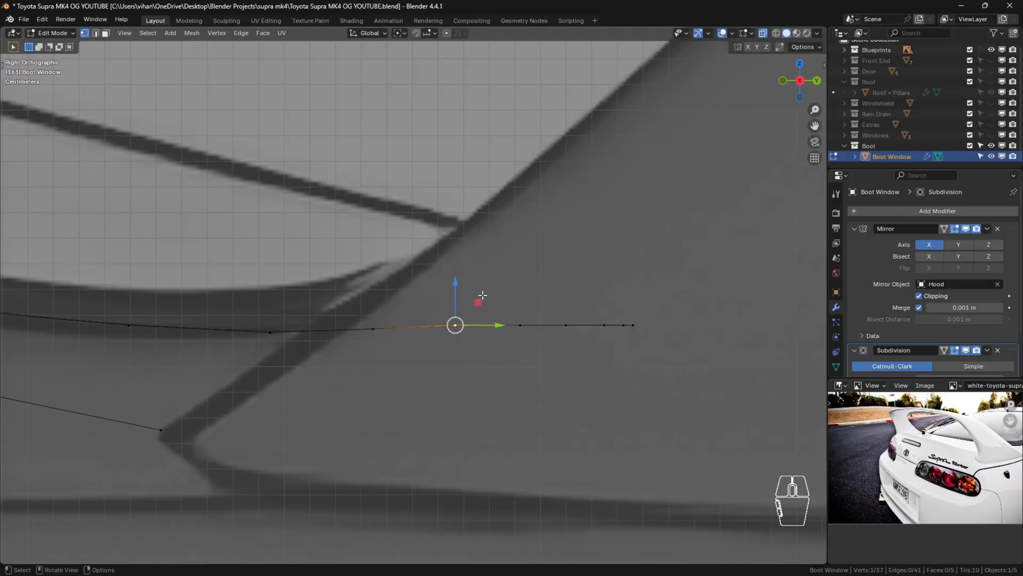
key(g)
key(z)
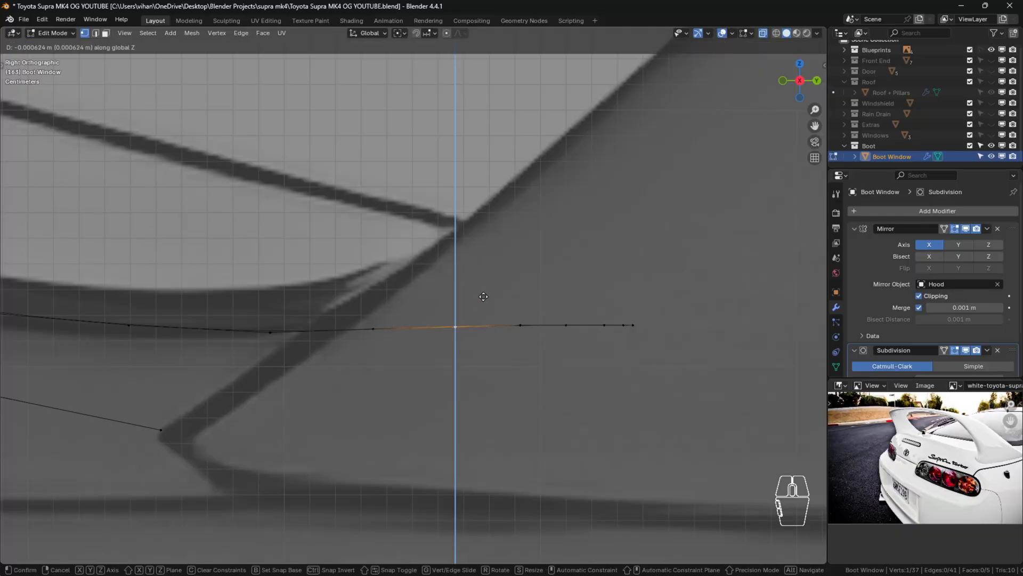
click(483, 296)
click(520, 326)
drag(520, 299, 519, 303)
Adjust the heights of the last inner-edge vertices so the rear run rises gently toward the centre line.
click(631, 325)
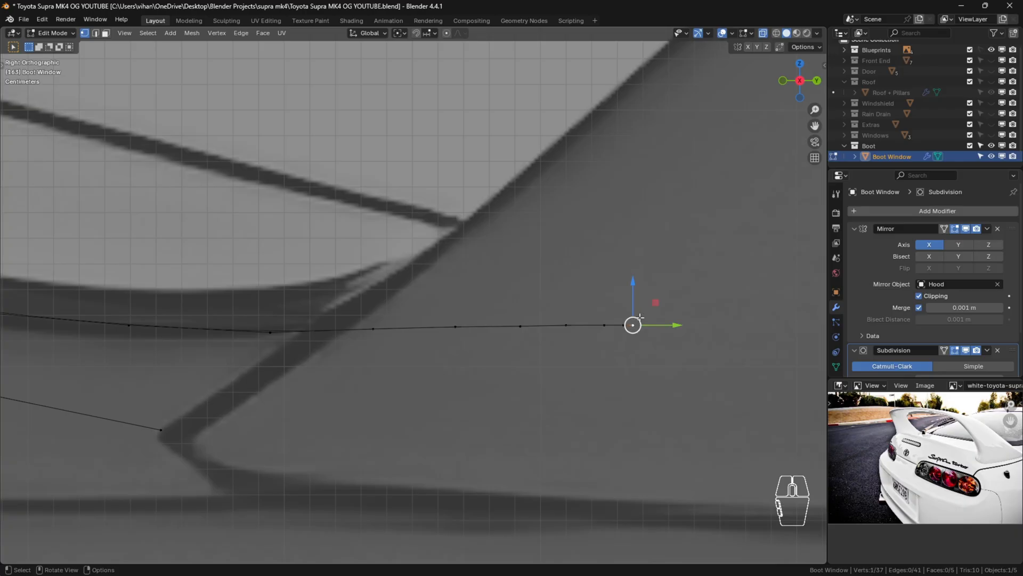
scroll(639, 318, up, 3)
drag(627, 307, 581, 300)
click(612, 330)
click(578, 330)
click(512, 330)
key(alt+a)
click(614, 319)
click(573, 329)
drag(578, 300, 579, 301)
Raise the third vertex from the rear run's centre-line end by 0.000096 m along Z.
click(706, 350)
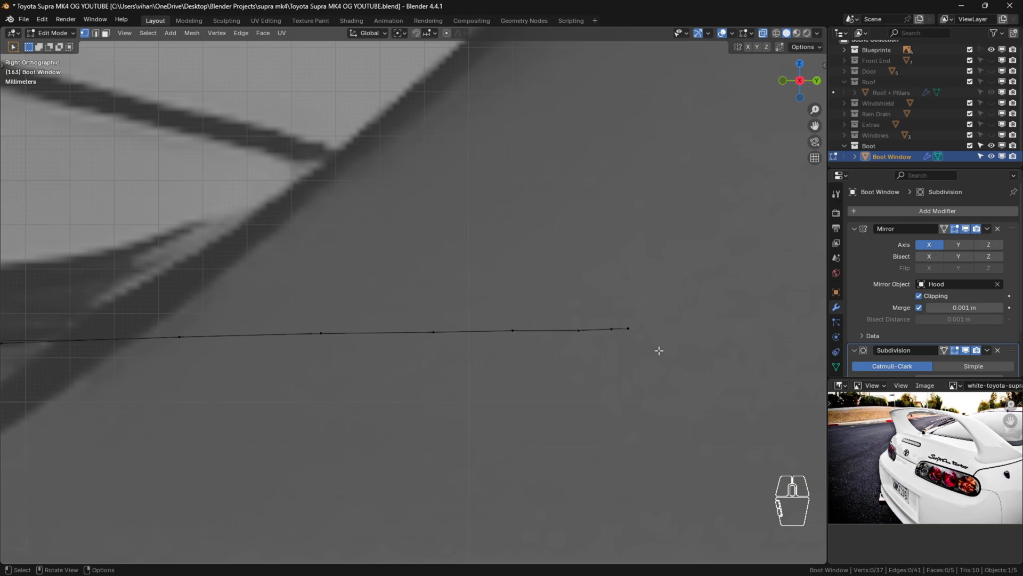
click(586, 328)
key(g)
key(z)
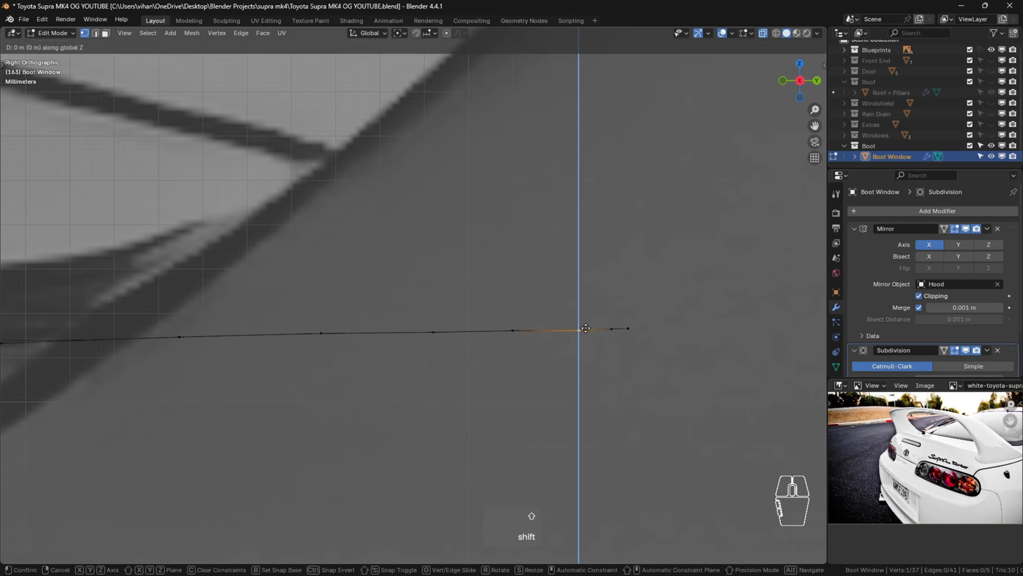
click(586, 323)
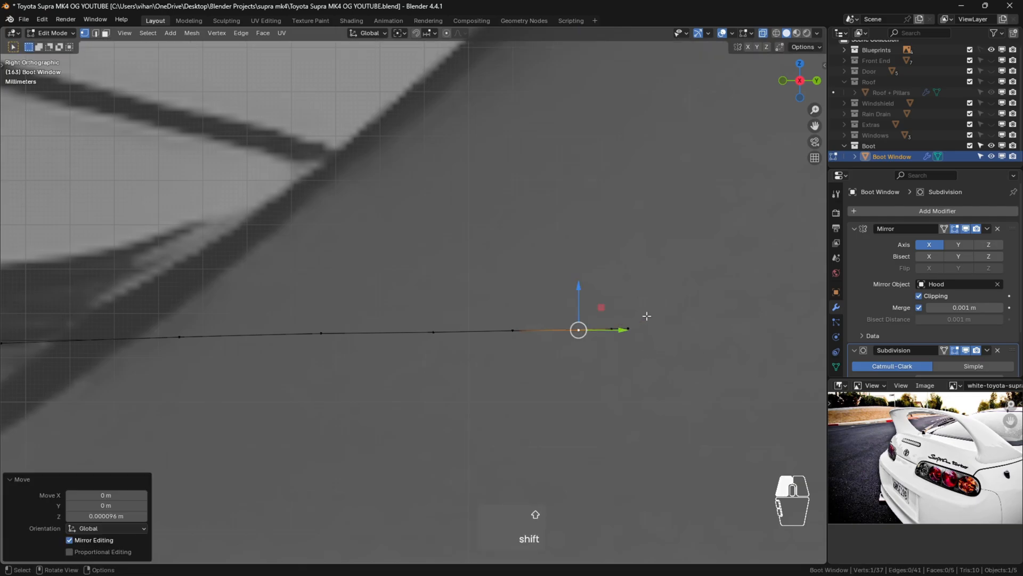
click(627, 329)
scroll(672, 347, down, 10)
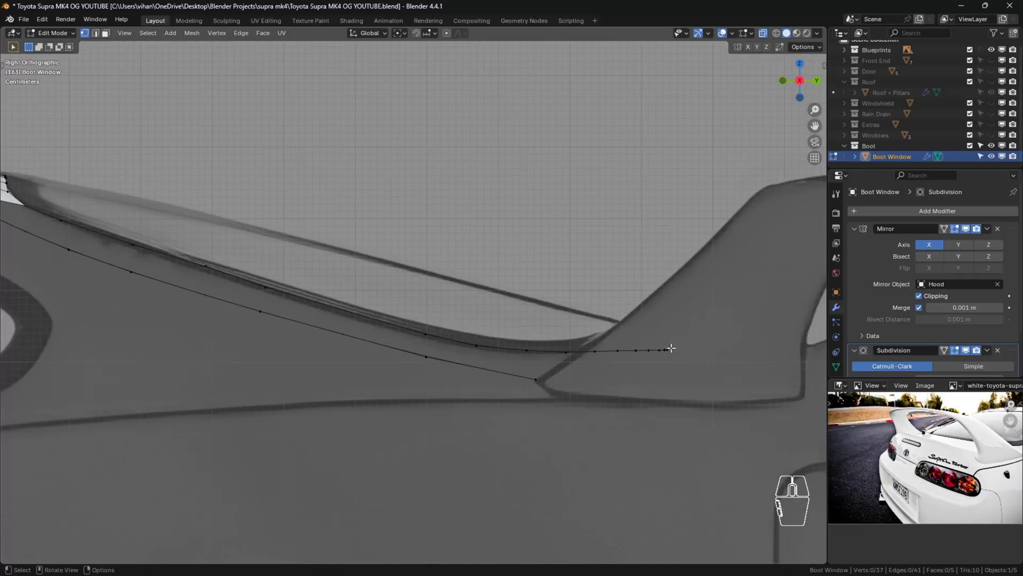
In the top view, try to fill faces between the inner and outer edges from the roof-side corner along the window's side.
key(KP_7)
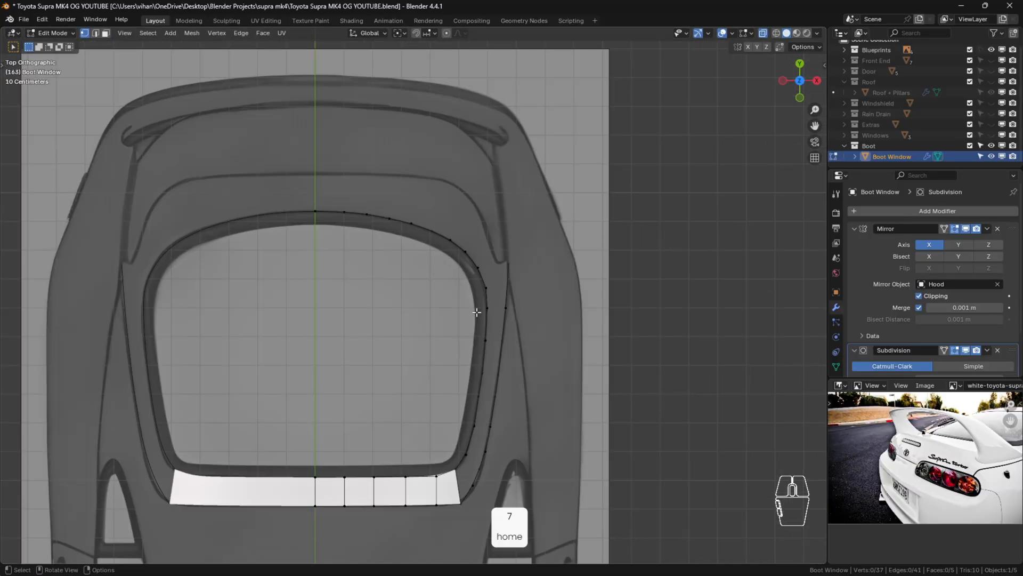
scroll(457, 196, up, 2)
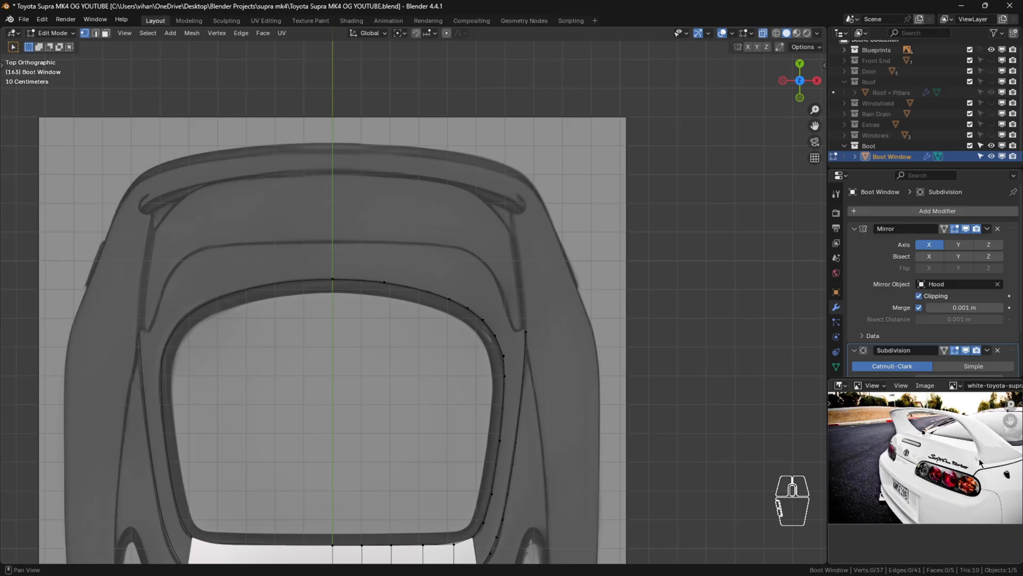
click(530, 335)
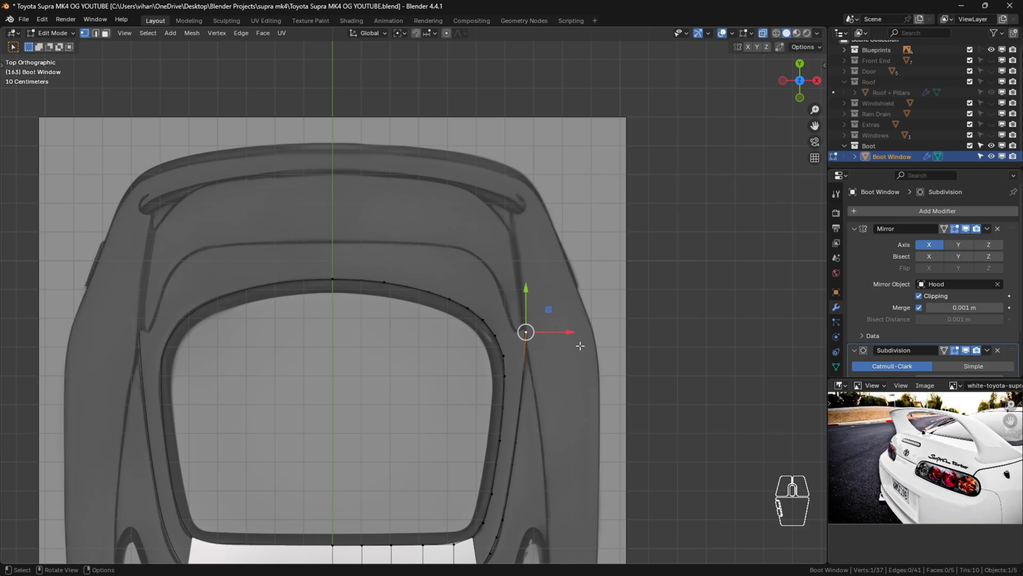
scroll(580, 345, down, 3)
shift+middle_drag(523, 454, 480, 413)
scroll(479, 412, up, 5)
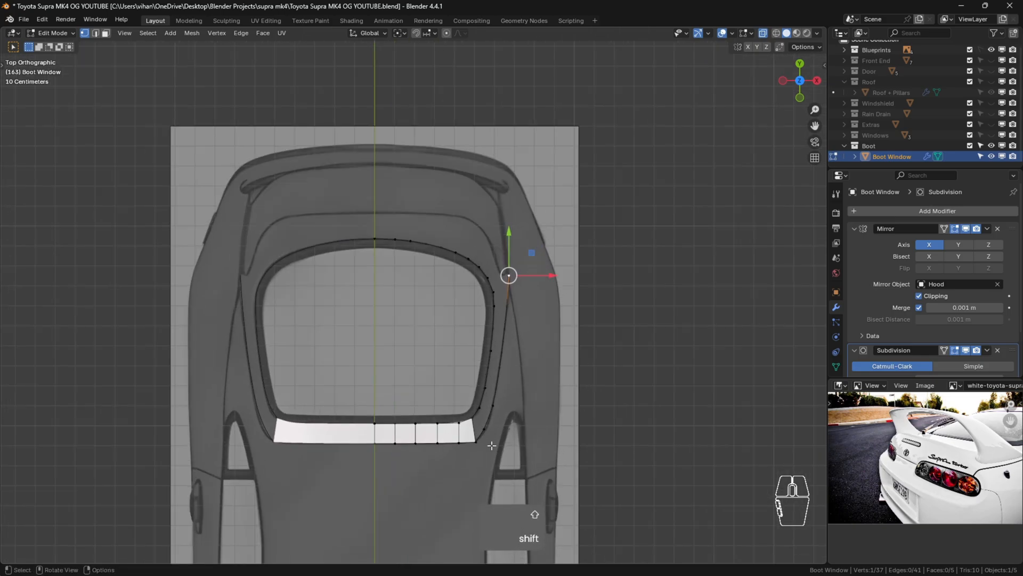
click(479, 395)
shift+click(463, 417)
click(470, 438)
click(462, 419)
shift+click(470, 458)
key(f)
key(f)
key(f)
key(f)
key(f)
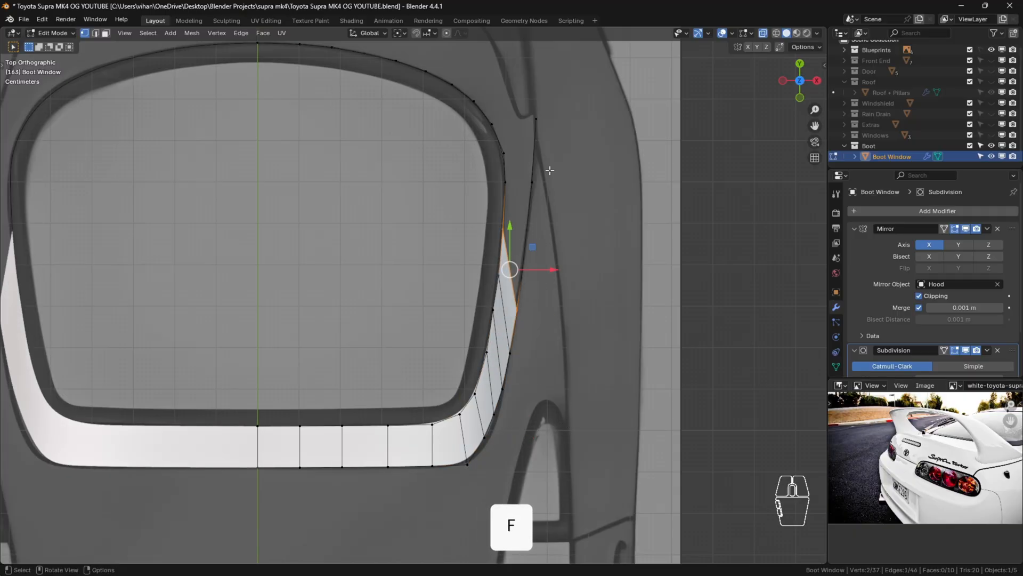
key(f)
click(569, 254)
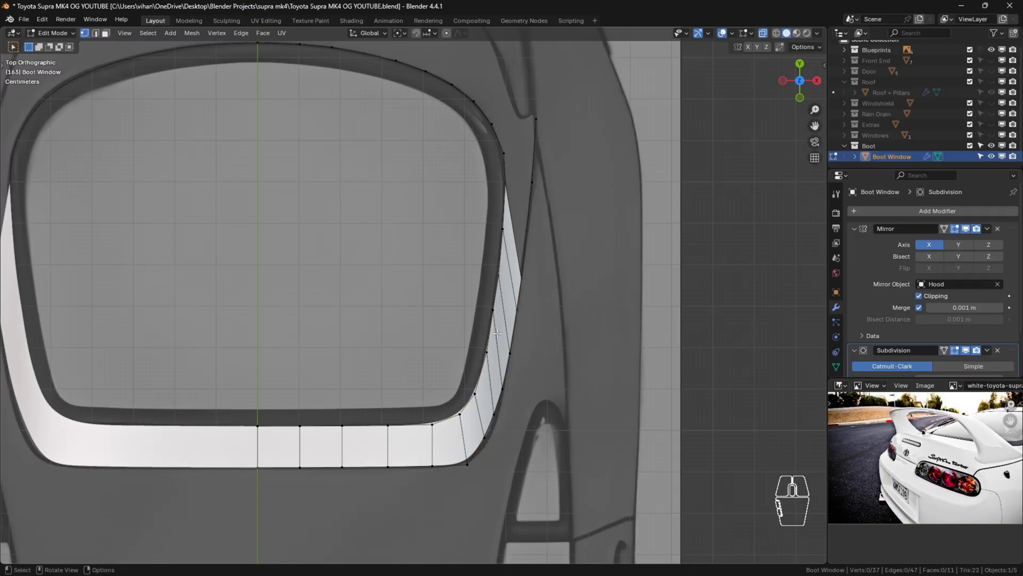
Undo the faces filled along the window's side and the edge selection at the roof-side corner.
key(ctrl+z)
key(ctrl+z)
key(ctrl+z)
key(ctrl+z)
key(ctrl+z)
key(ctrl+z)
key(ctrl+z)
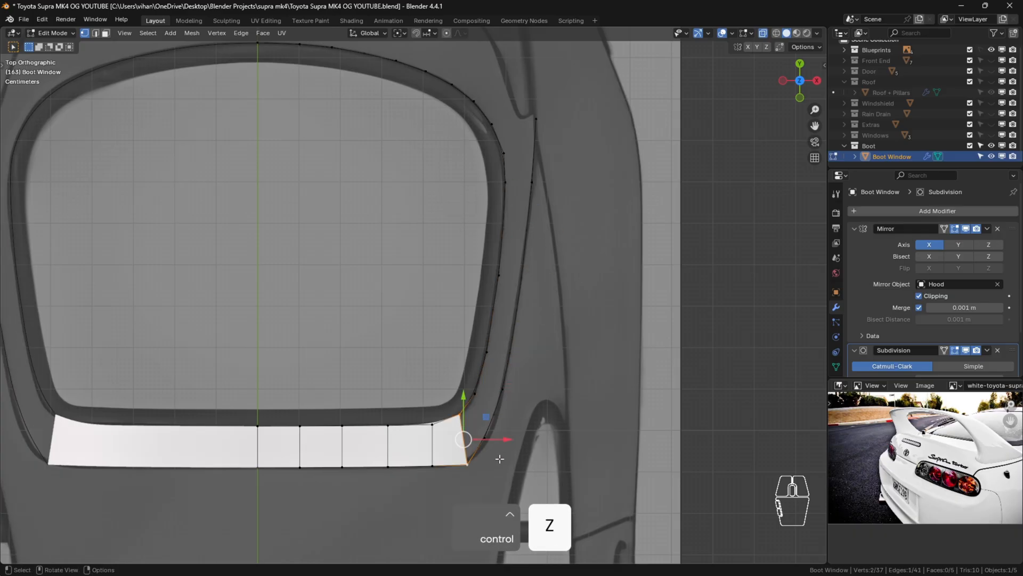
key(ctrl+z)
Dissolve the outer edge's first vertex past the roof-side corner and slide its neighbour toward the corner by a factor of 0.290.
scroll(506, 432, up, 6)
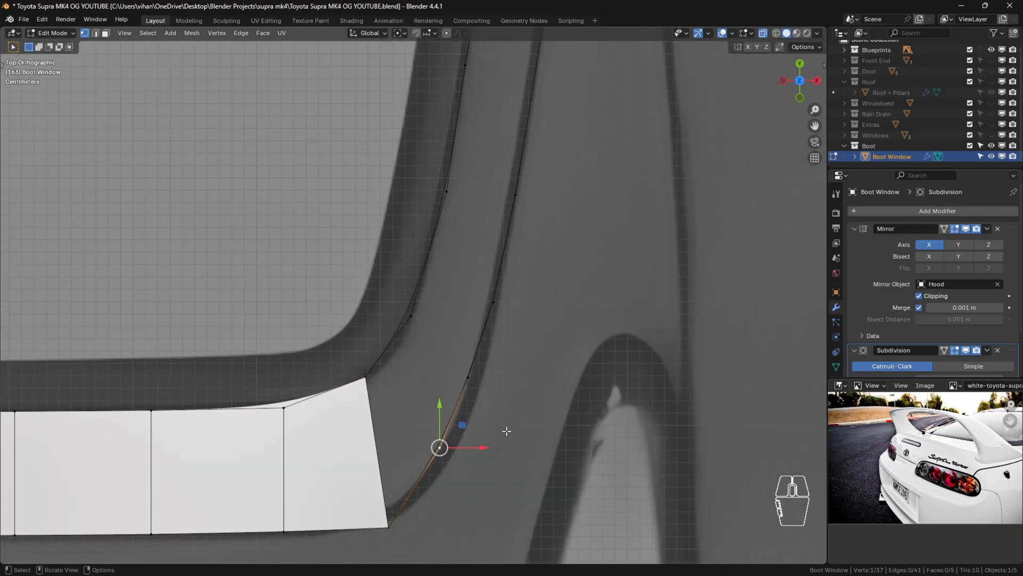
key(ctrl+x)
click(469, 378)
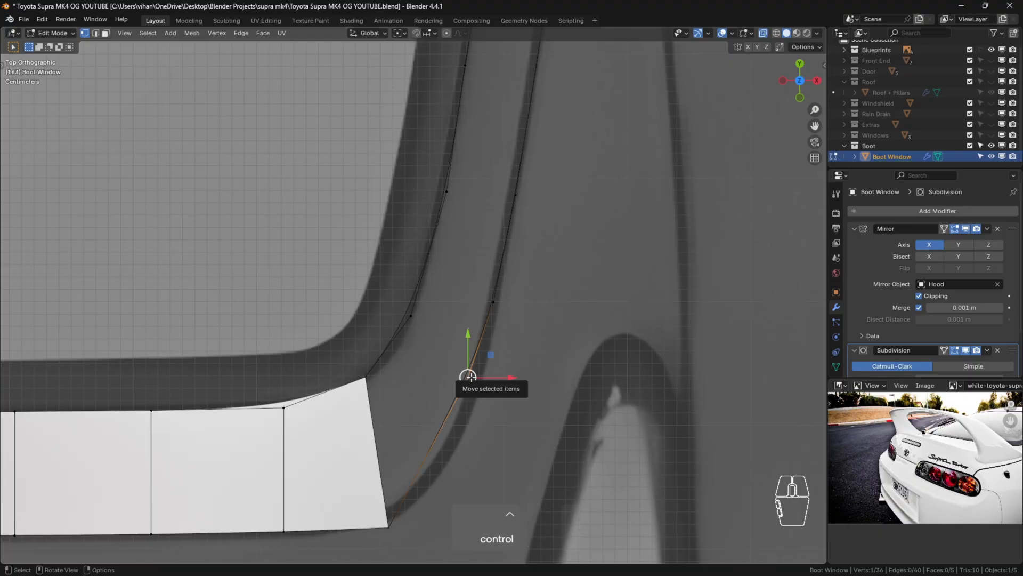
key(g)
key(g)
click(467, 427)
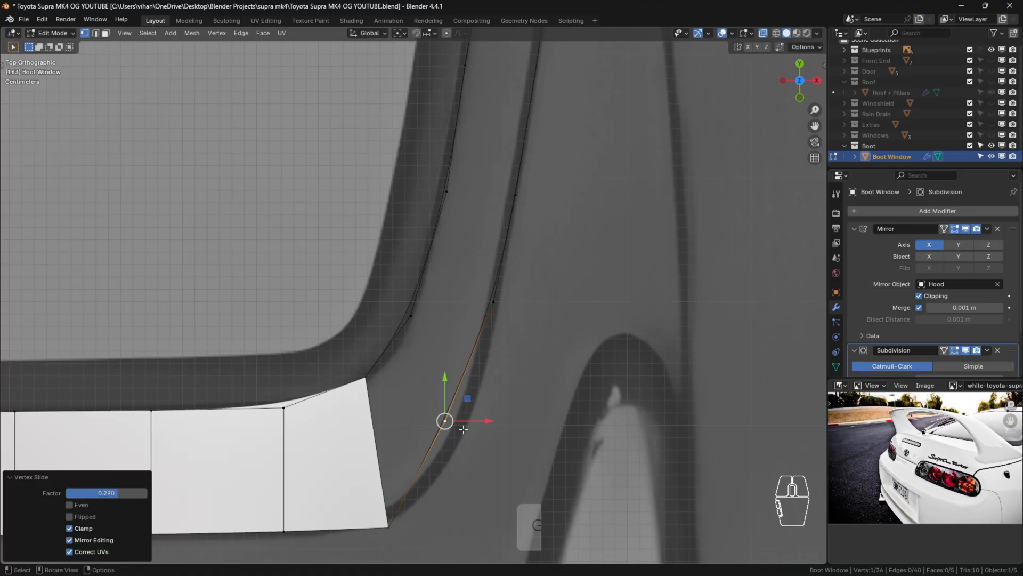
Move the slid vertex about 0.022 m outward along X onto the blueprint outline and shift the next outer vertex slightly outward.
key(g)
key(x)
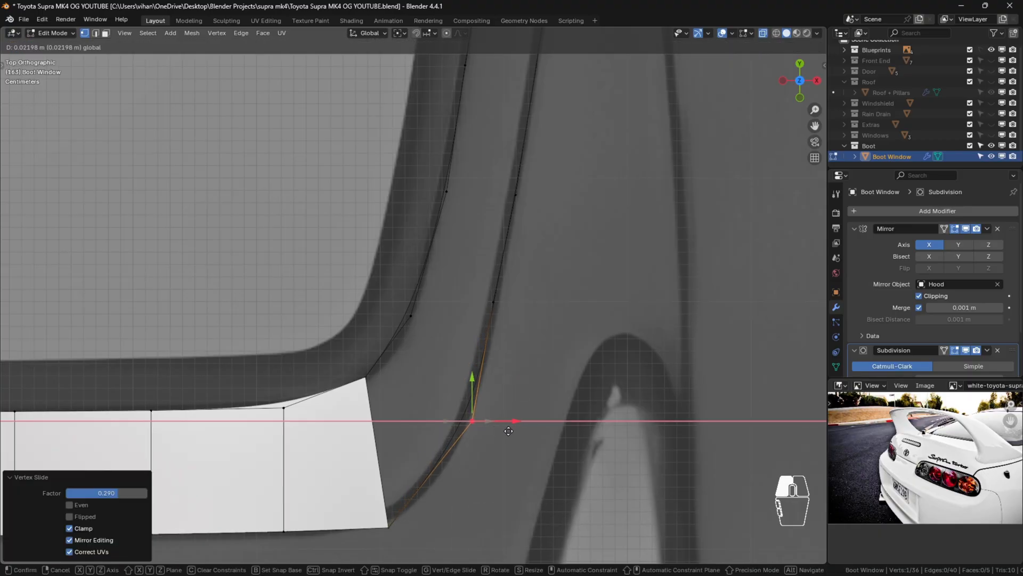
click(508, 430)
click(496, 303)
drag(534, 302, 541, 302)
click(612, 304)
key(Tab)
scroll(611, 306, down, 2)
key(Tab)
scroll(610, 306, down, 1)
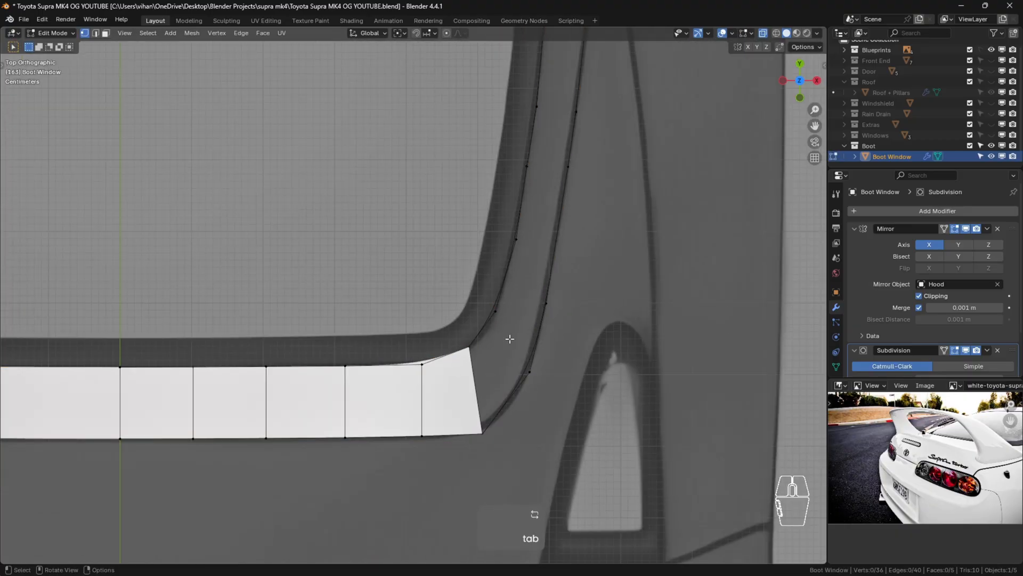
Fill a four-sided face at the roof-side corner between the inner and outer edges.
click(496, 311)
shift+click(469, 347)
shift+click(494, 441)
shift+click(536, 373)
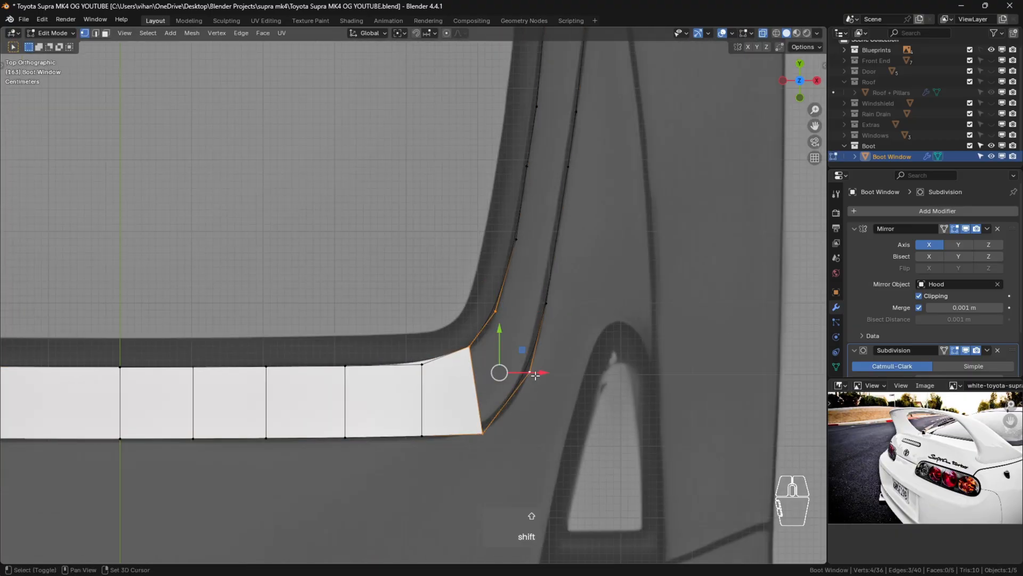
key(f)
Fill five more faces in succession rearward from the corner face, between the side's inner and outer edges.
click(497, 311)
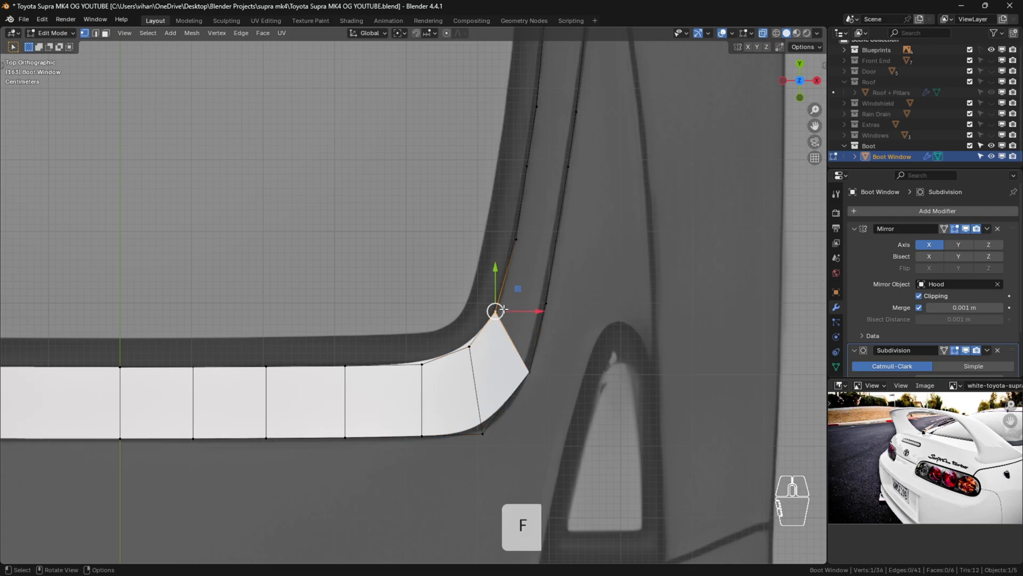
shift+click(530, 371)
key(f)
key(f)
key(f)
key(f)
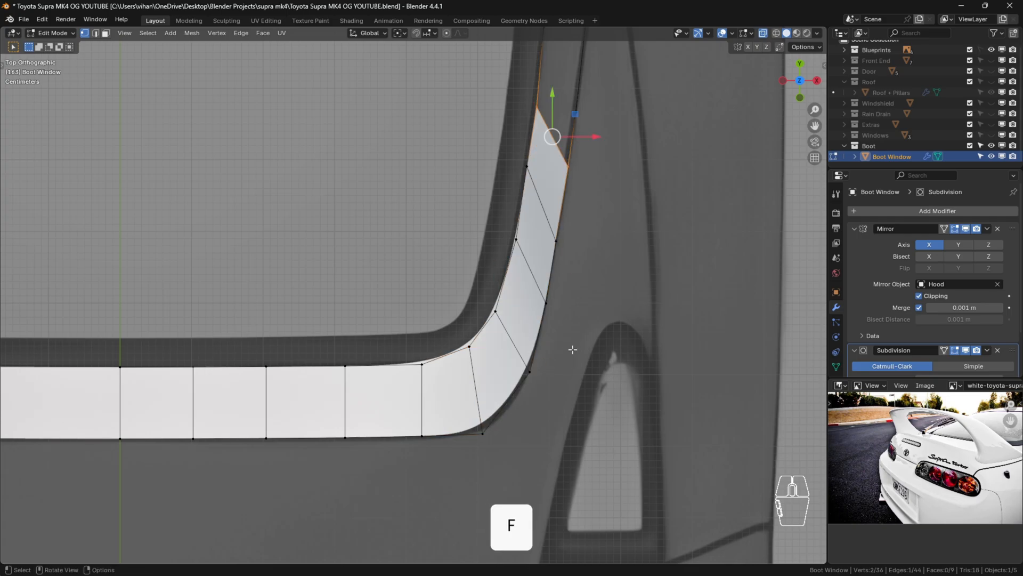
scroll(570, 349, down, 4)
shift+middle_drag(583, 205, 539, 360)
scroll(540, 360, up, 4)
scroll(542, 357, up, 1)
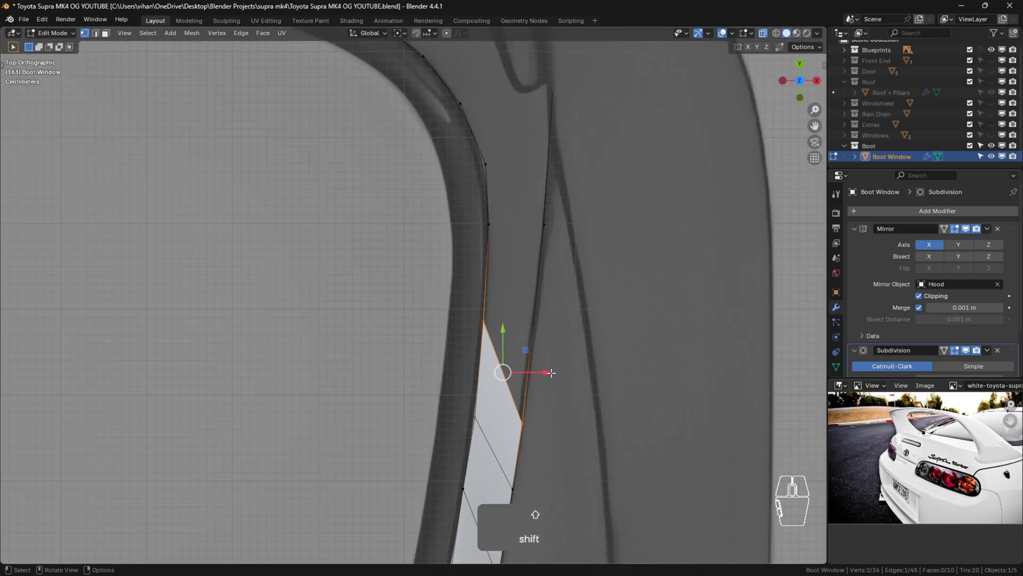
key(f)
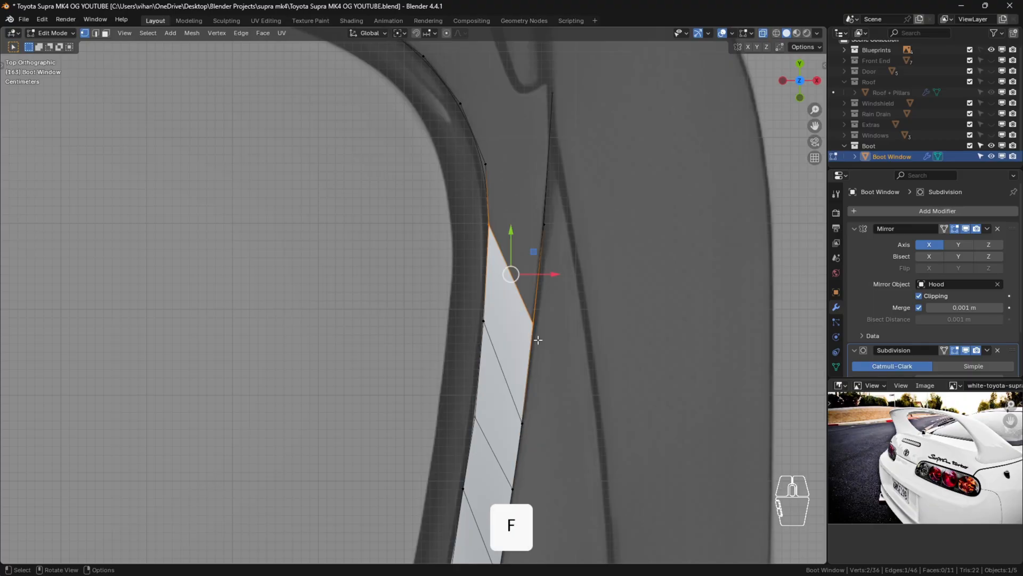
In perspective, slide the last two outer-edge vertices of the filled strip rearward, the first by a factor of 0.246.
click(496, 222)
click(547, 226)
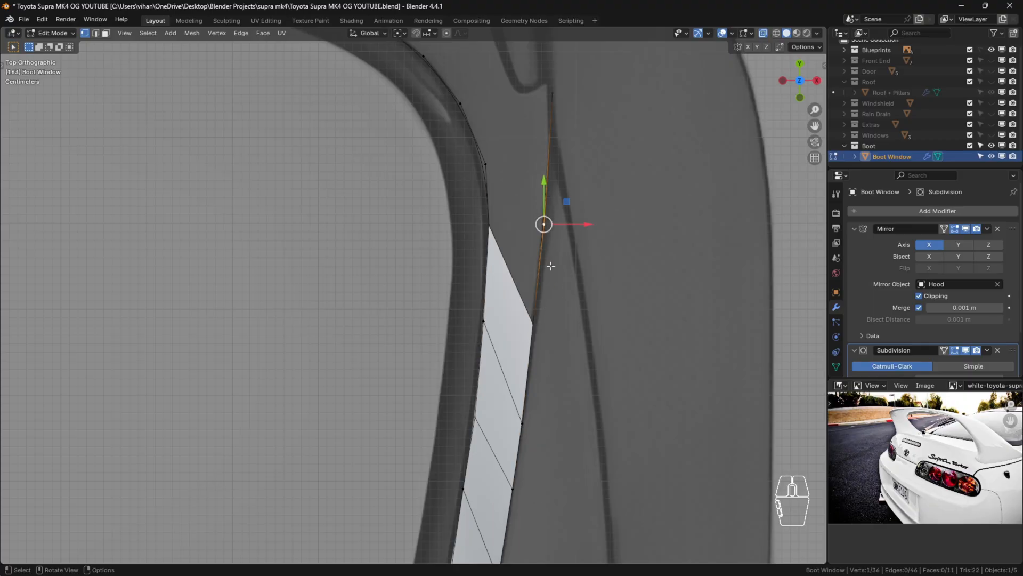
click(565, 309)
click(548, 225)
scroll(568, 293, down, 8)
shift+middle_drag(569, 354, 309, 238)
scroll(520, 326, up, 4)
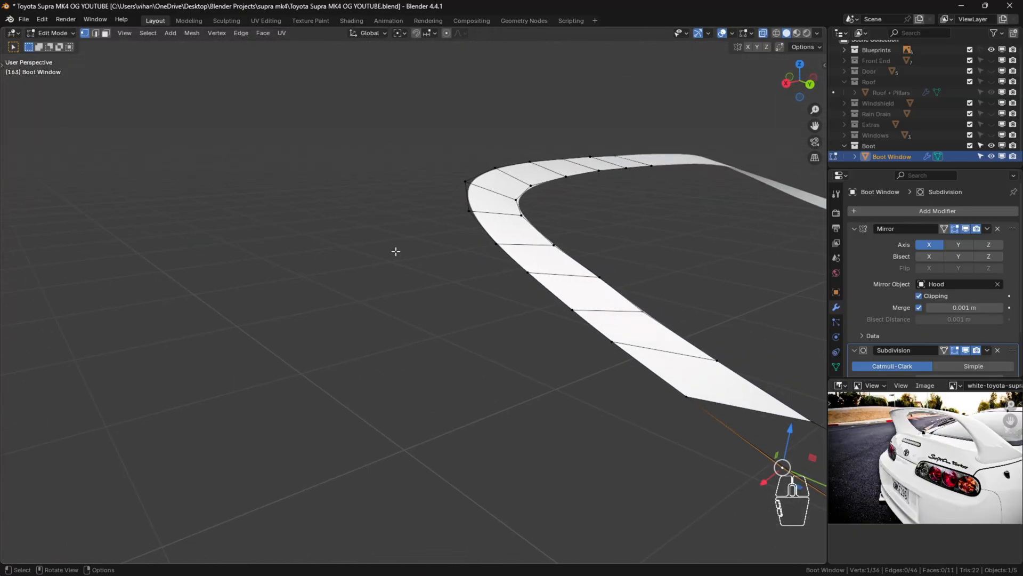
shift+middle_drag(641, 336, 493, 290)
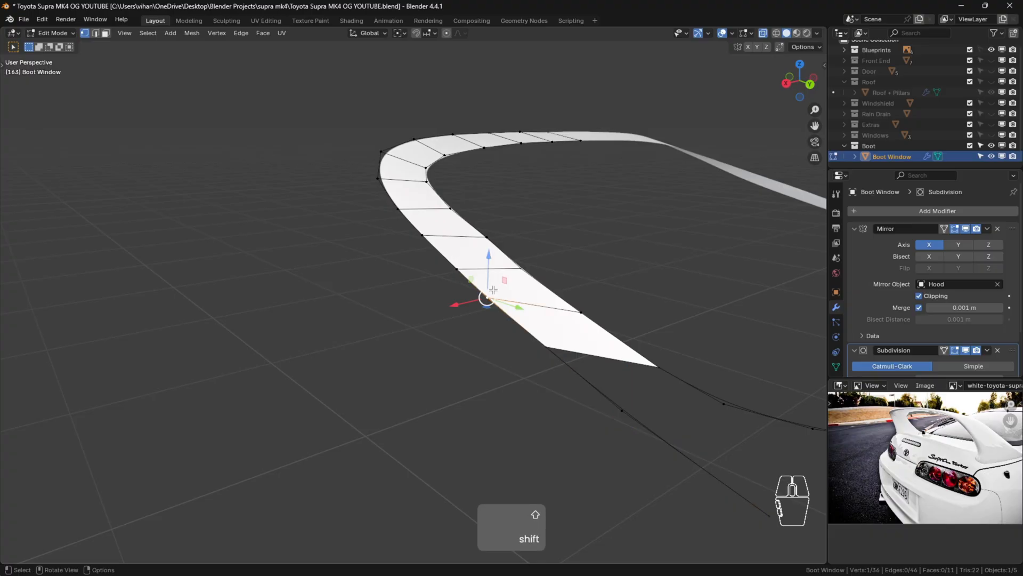
key(g)
key(g)
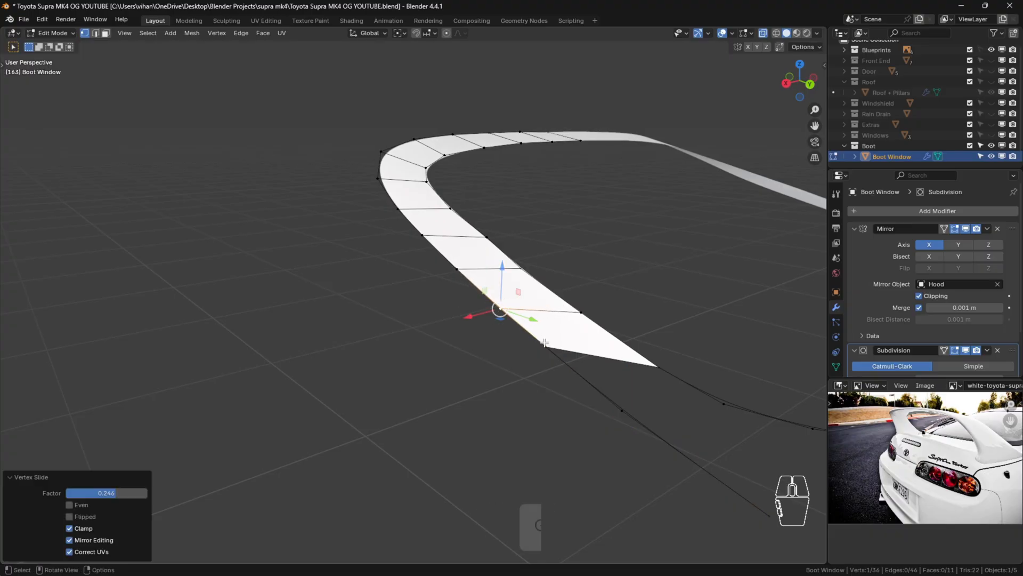
click(575, 382)
Slide the second-to-last outer-edge vertex of the filled strip slightly further rearward to even out the face spacing.
key(g)
key(g)
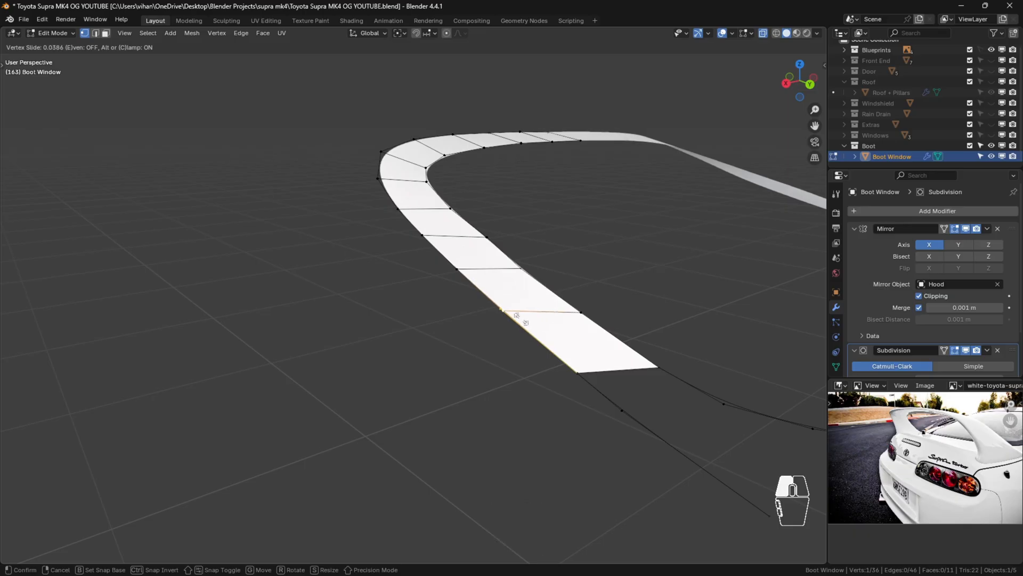
click(519, 326)
click(526, 379)
scroll(524, 378, down, 3)
shift+middle_drag(480, 359, 416, 344)
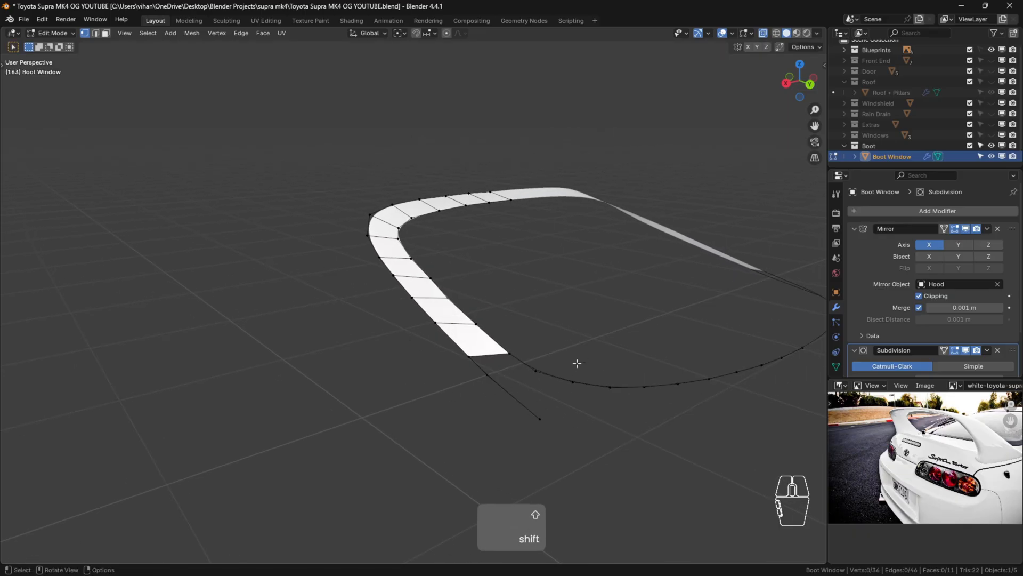
Fill one more face at the rear end of the side strip and select its outer end vertex.
key(KP_7)
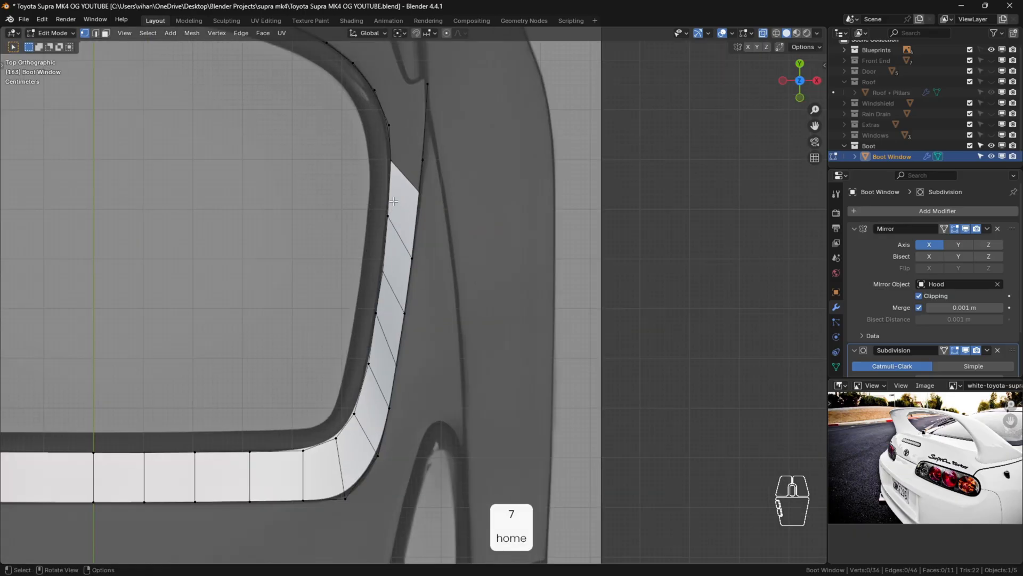
scroll(407, 149, up, 3)
shift+middle_drag(386, 123, 391, 187)
scroll(549, 321, down, 2)
middle_drag(551, 322, 352, 214)
shift+middle_drag(352, 214, 426, 230)
click(566, 310)
shift+click(528, 322)
key(f)
click(560, 340)
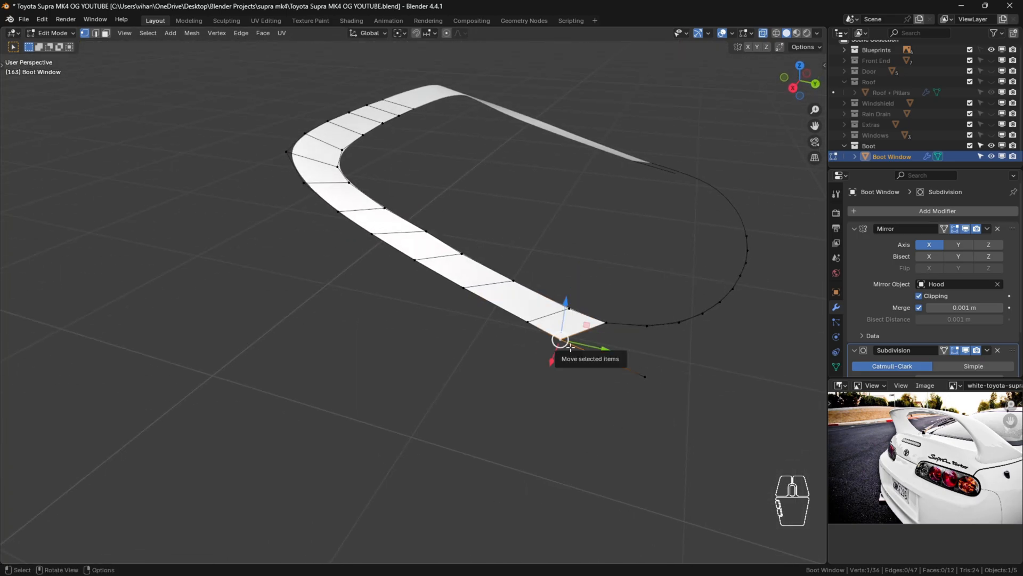
Slide the outer end vertex of the filled side strip slightly rearward along its edge.
key(g)
key(g)
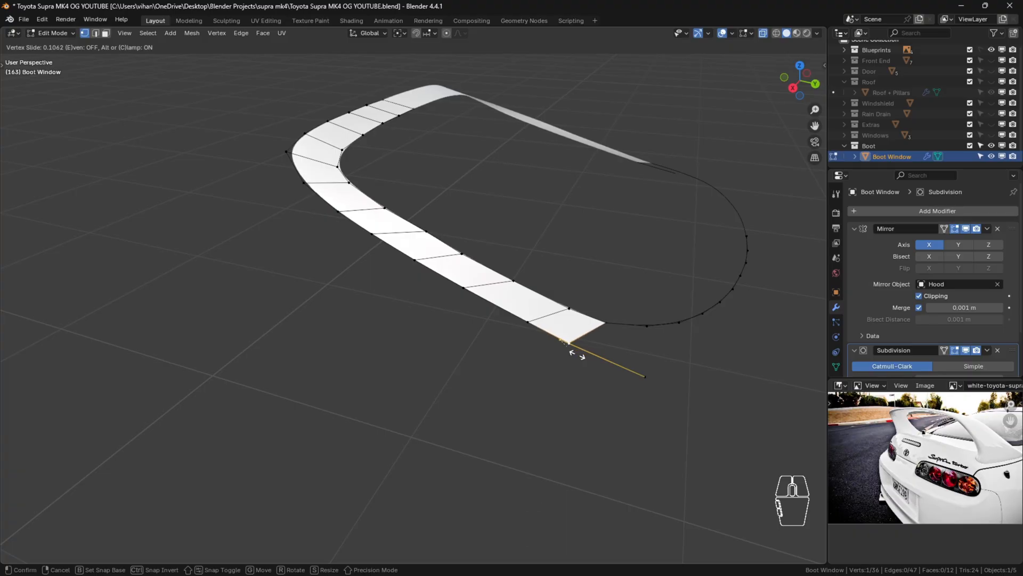
click(578, 356)
click(604, 398)
scroll(645, 420, down, 2)
shift+middle_drag(642, 421, 454, 423)
middle_drag(397, 356, 623, 366)
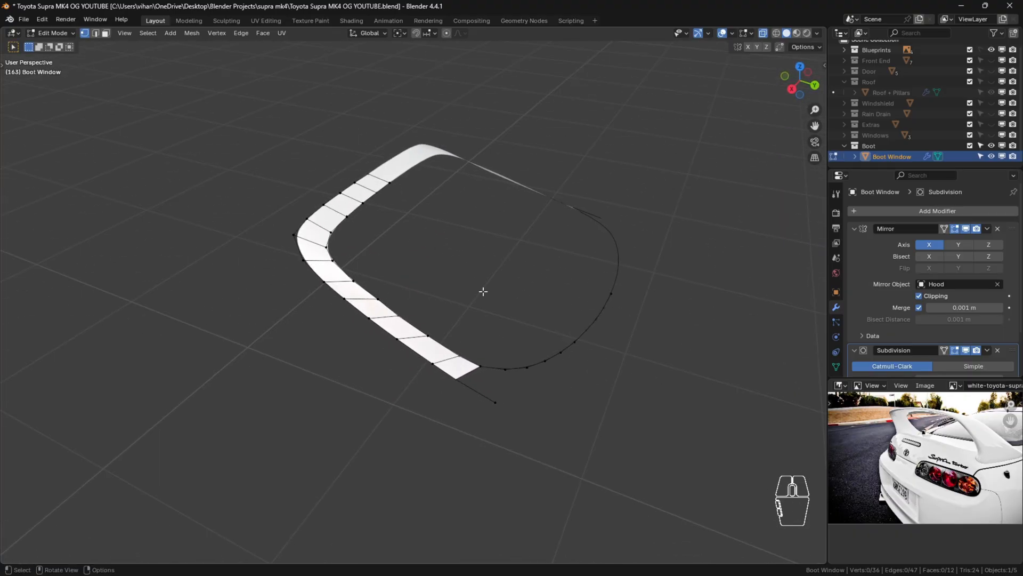
middle_drag(562, 319, 648, 327)
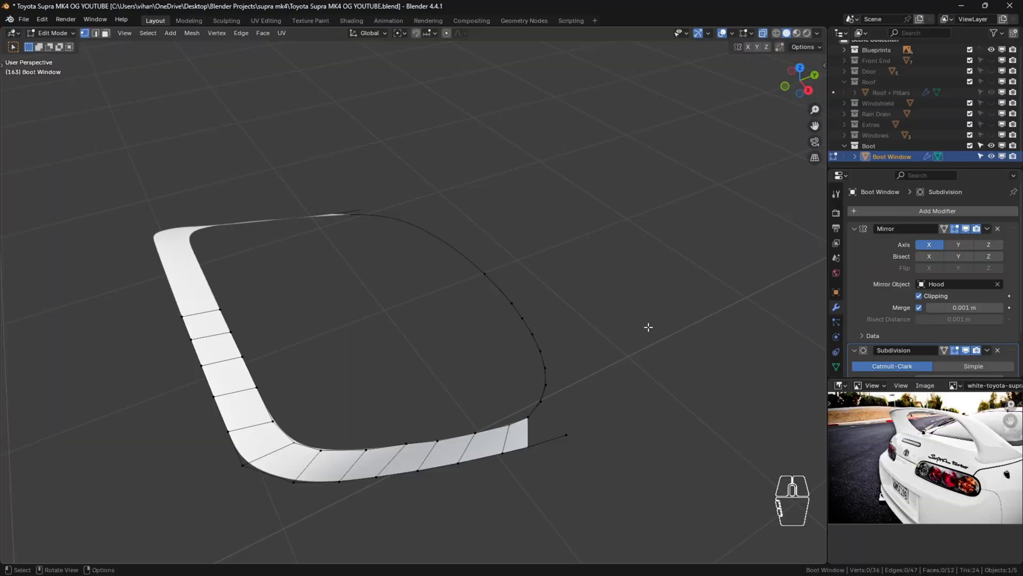
In top view, extrude the outer edge's rear vertex about 0.454 m rearward and 0.059 m inward to the spoiler base.
key(KP_7)
shift+middle_drag(569, 215, 572, 308)
click(571, 308)
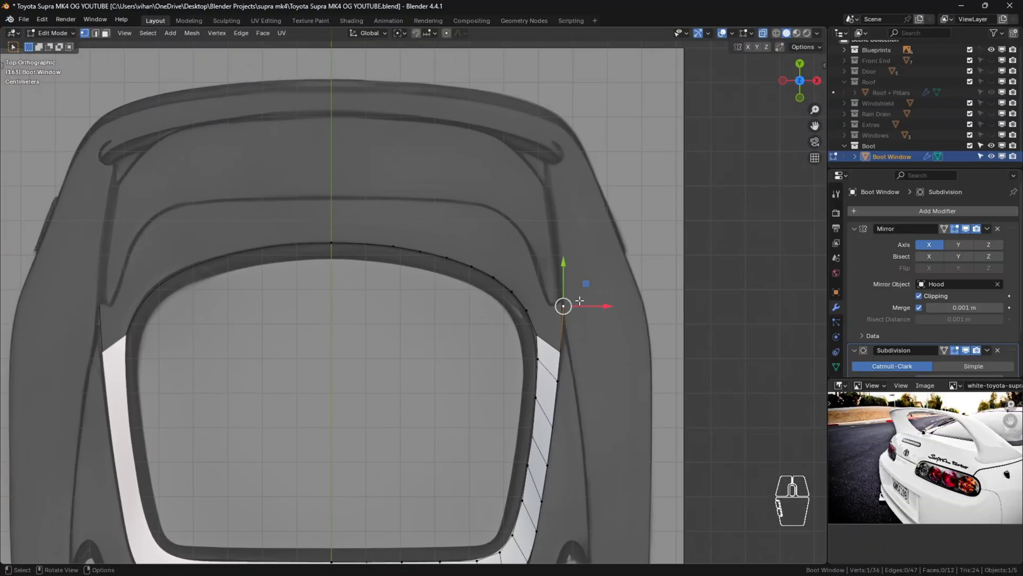
key(e)
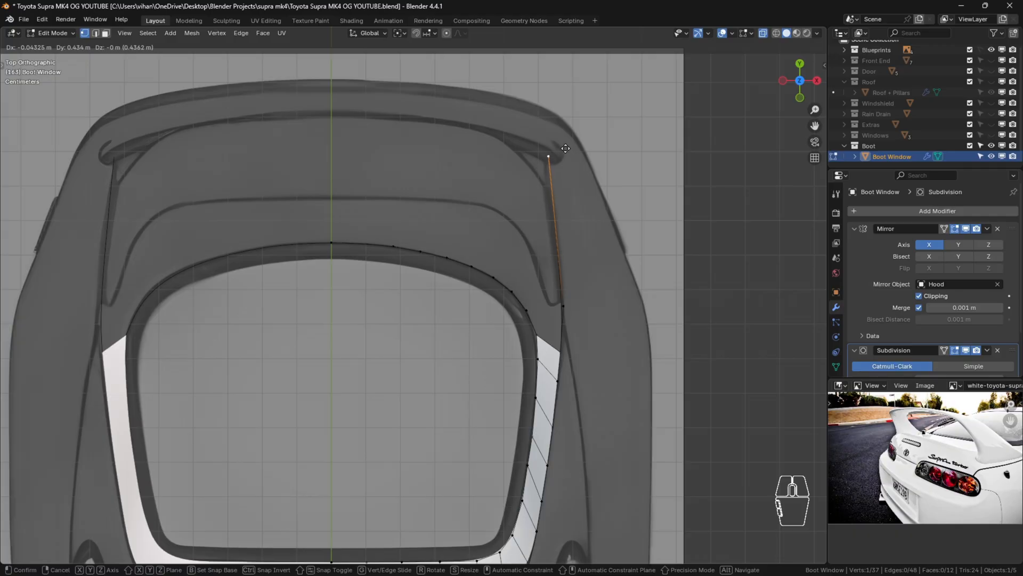
click(562, 144)
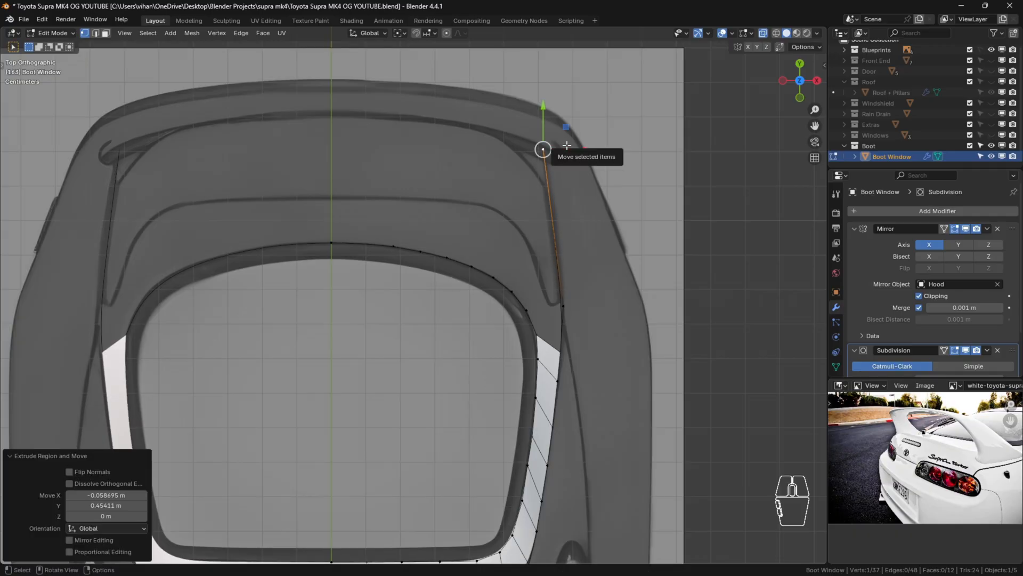
In side view, raise the extruded vertex about 0.074 m and nudge it slightly forward onto the peak of the boot lip.
key(KP_3)
scroll(552, 323, up, 4)
shift+middle_drag(603, 484, 653, 397)
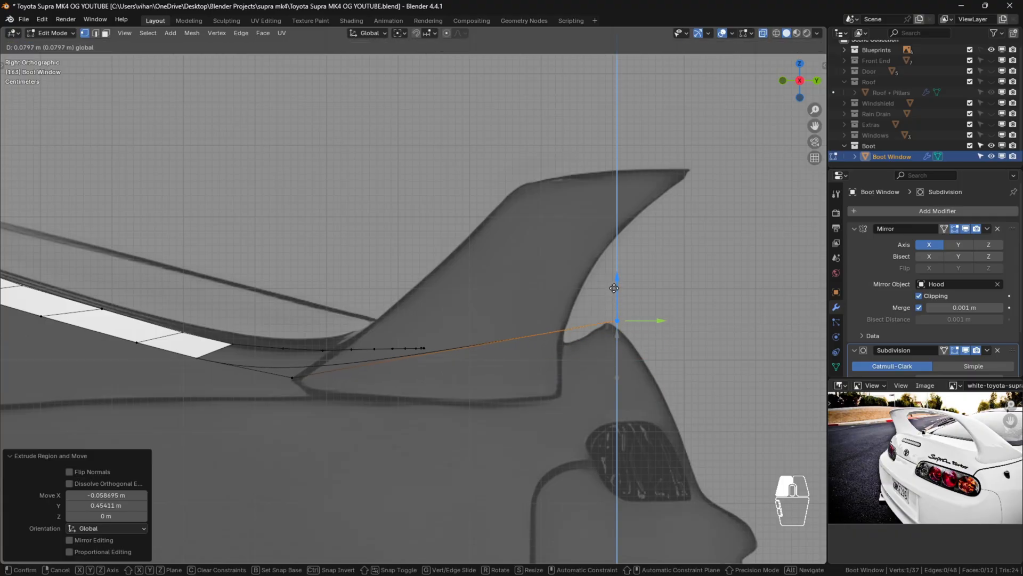
click(616, 326)
scroll(624, 335, up, 3)
key(g)
key(y)
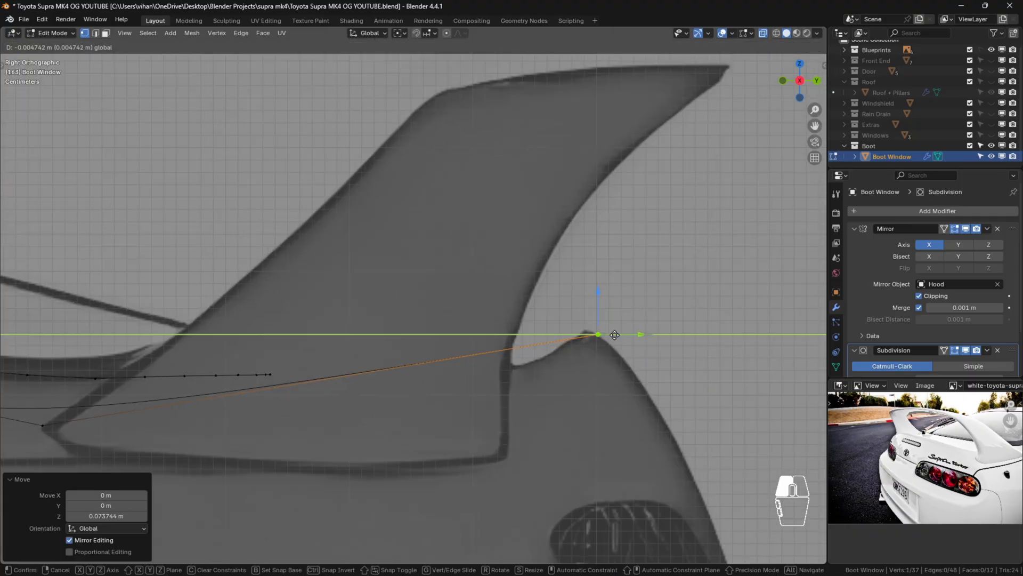
click(605, 335)
drag(588, 313, 585, 310)
click(613, 380)
scroll(614, 382, down, 2)
shift+middle_drag(614, 381, 724, 341)
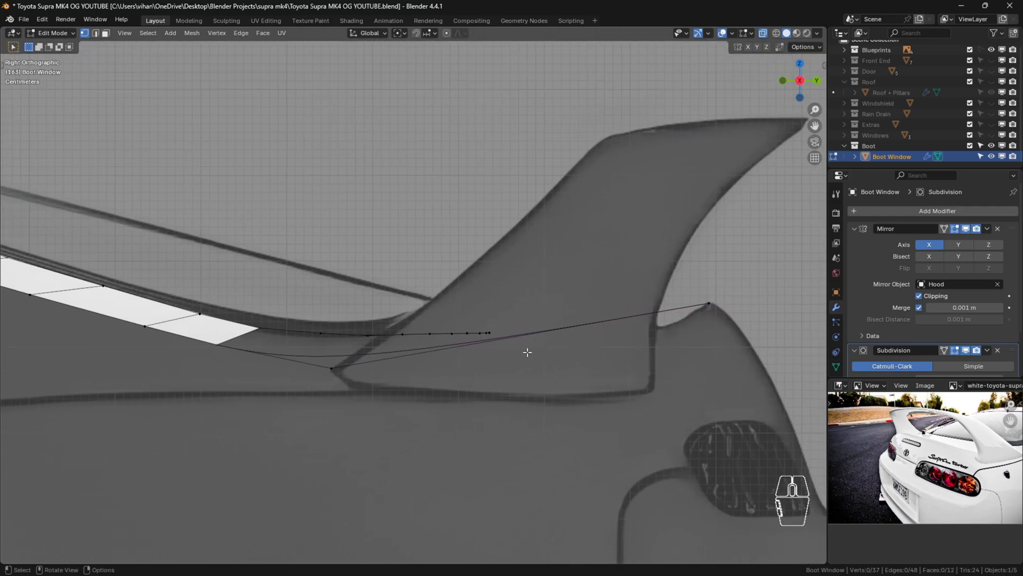
scroll(578, 338, down, 4)
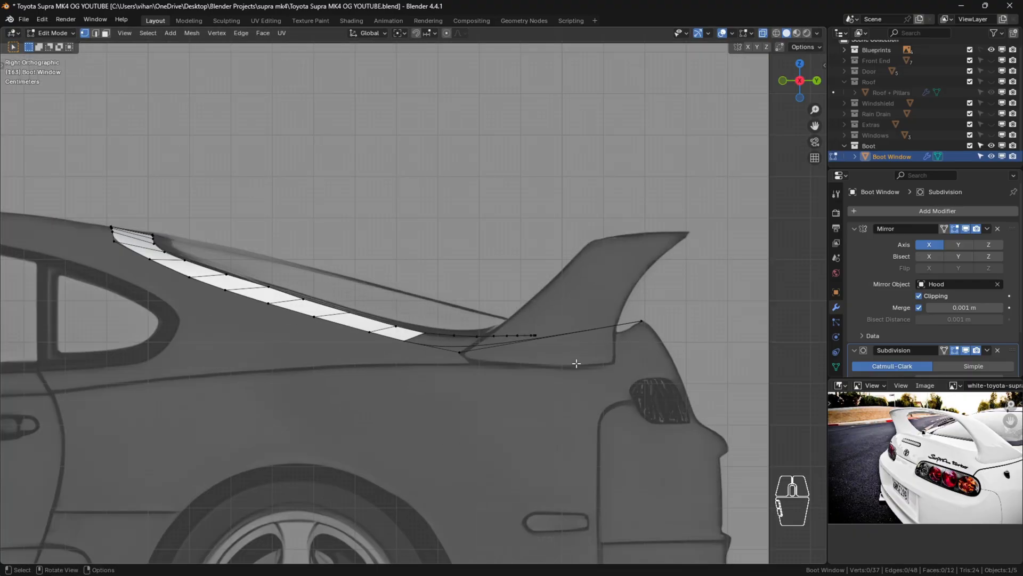
In top view, fill one more face at the strip's rear end, reaching the outer edge's corner vertex.
key(KP_7)
scroll(587, 169, down, 1)
shift+middle_drag(587, 184, 576, 238)
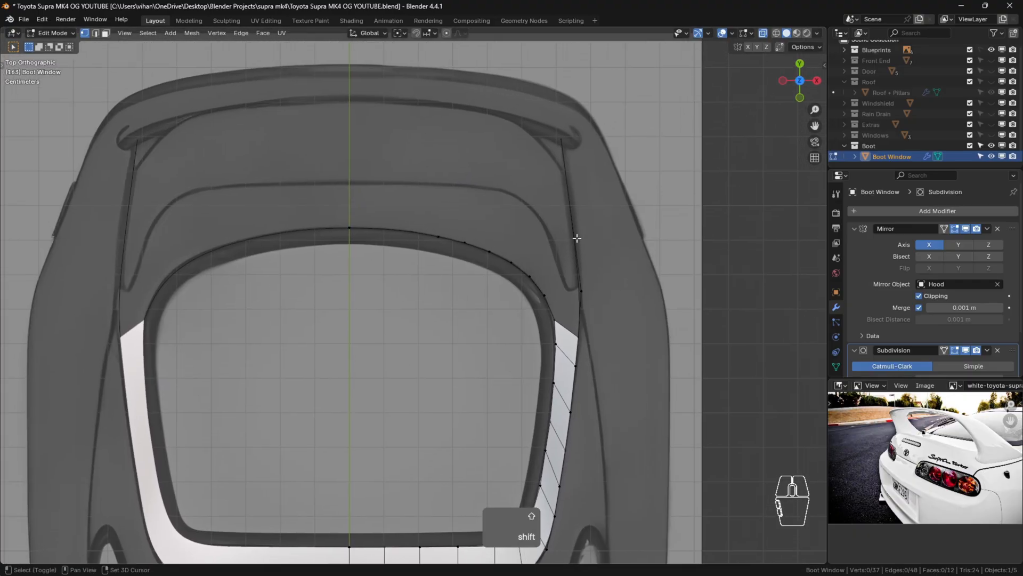
scroll(577, 238, up, 3)
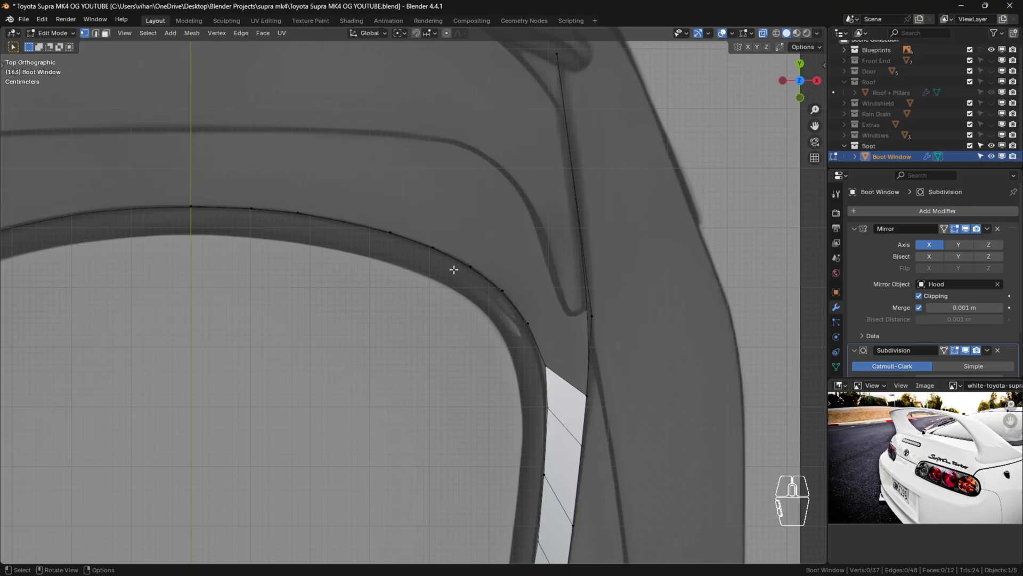
shift+middle_drag(536, 227, 524, 321)
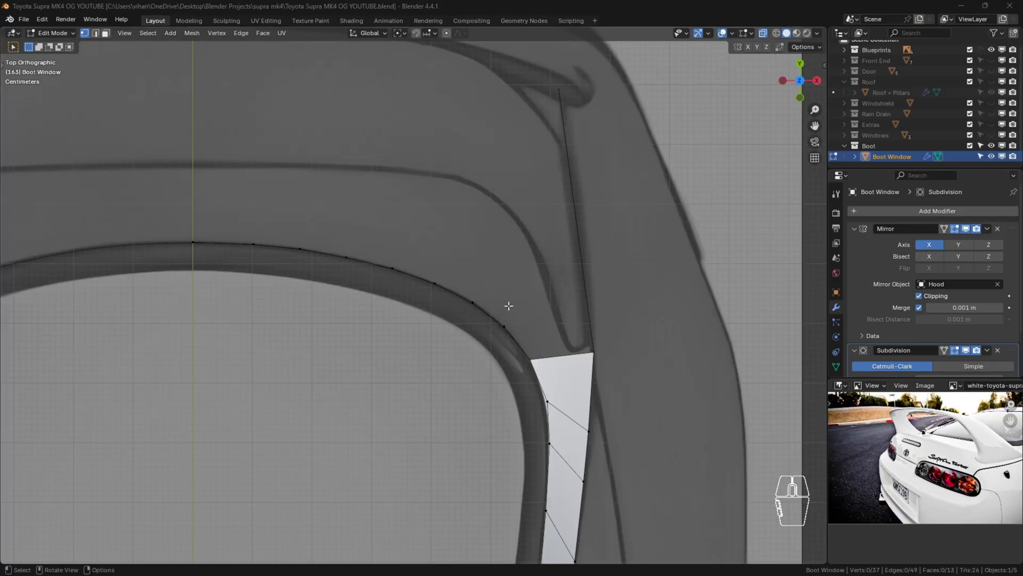
shift+middle_drag(400, 218, 401, 245)
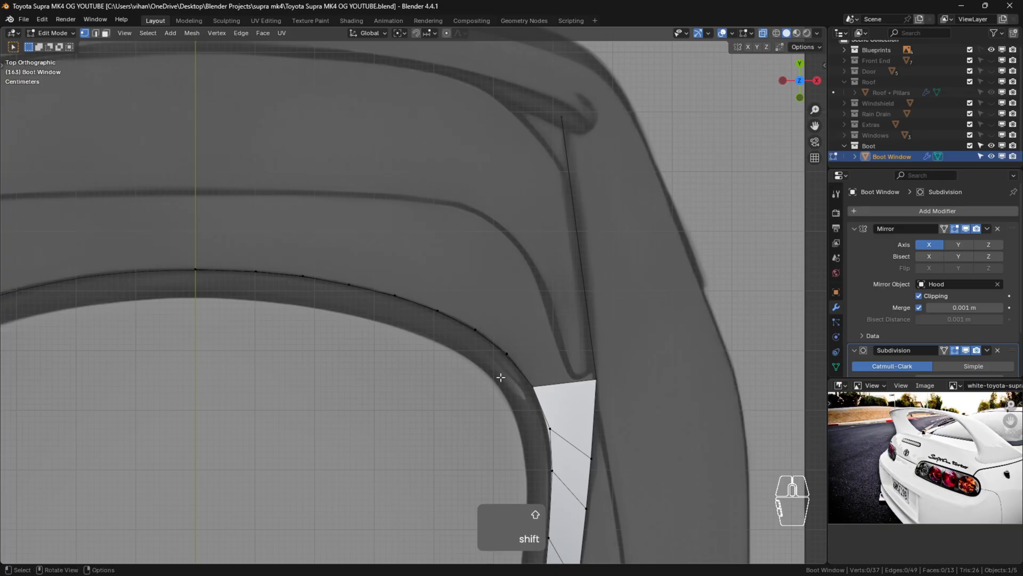
Select the vertex path along the rear inner edge up to the centre line to check it, and clear the selection.
click(505, 353)
ctrl+click(196, 269)
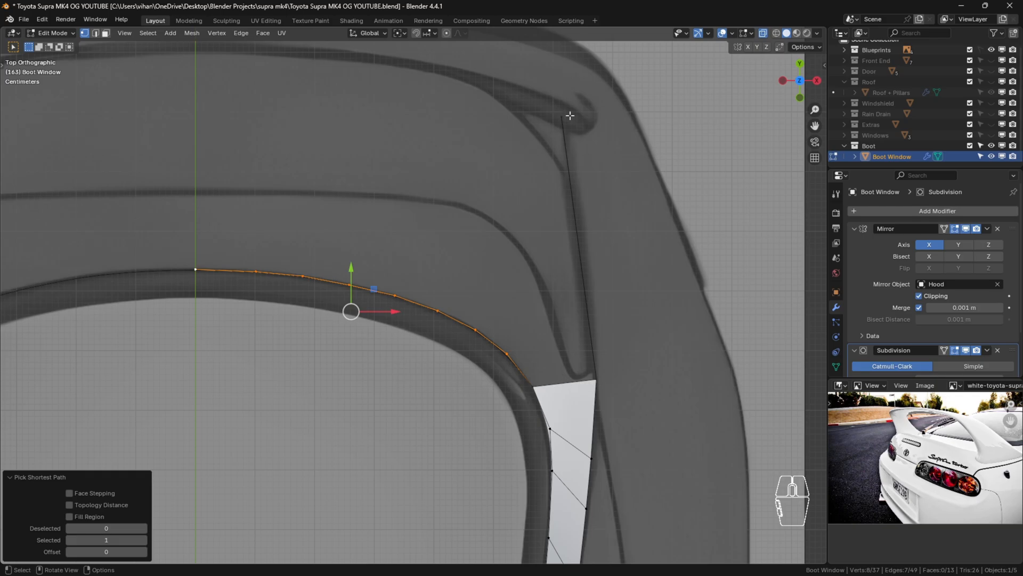
click(622, 418)
Slide one vertex of the filled strip along its edge to even out the face spacing.
scroll(636, 415, down, 3)
shift+middle_drag(635, 415, 571, 327)
scroll(569, 327, up, 2)
scroll(528, 337, up, 3)
click(468, 275)
key(g)
key(g)
click(502, 253)
click(643, 323)
Add a centred lengthwise loop cut through the entire filled strip.
scroll(644, 323, down, 6)
middle_drag(586, 385, 379, 297)
scroll(578, 330, up, 3)
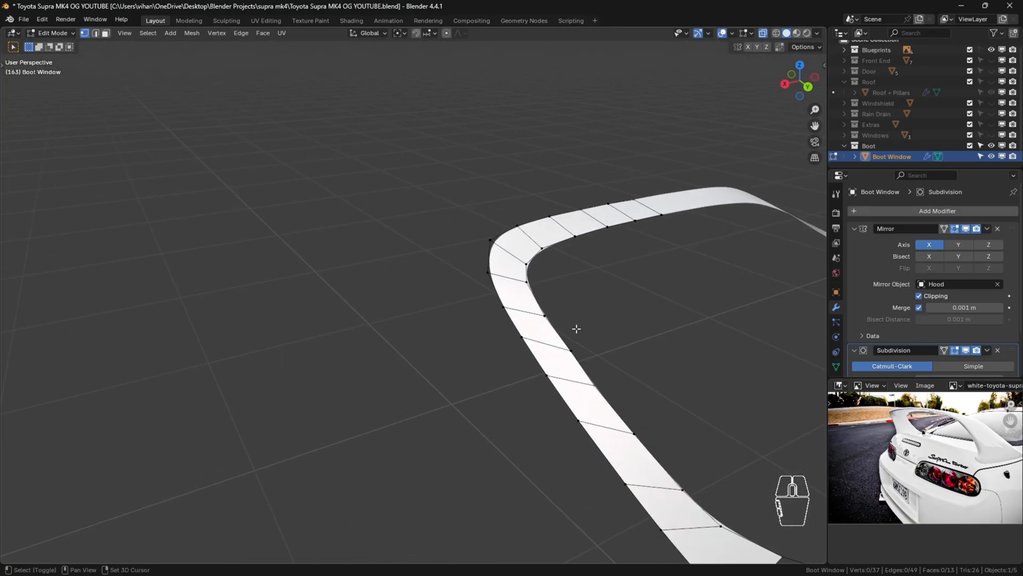
shift+middle_drag(663, 326, 470, 176)
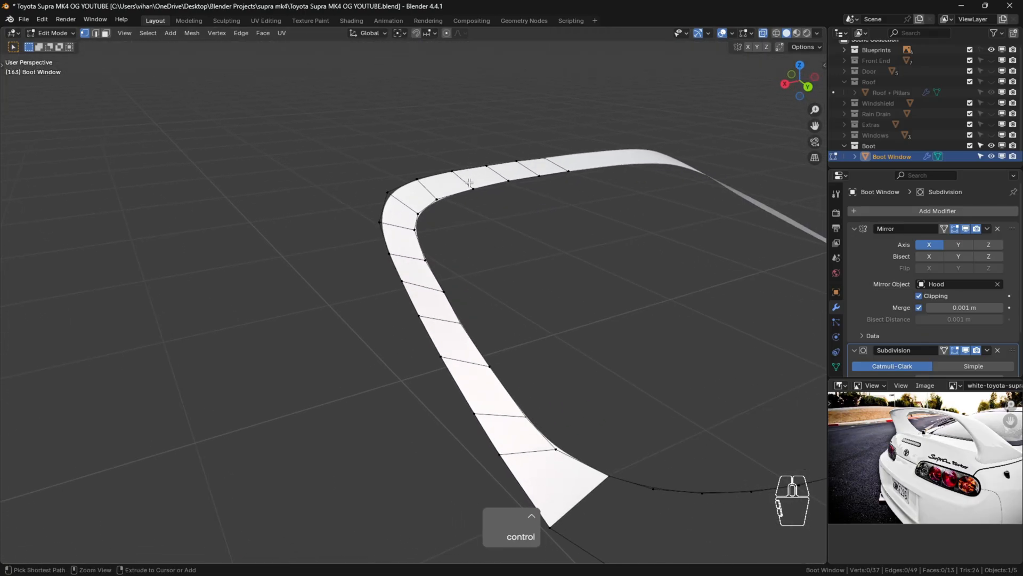
key(ctrl+r)
click(486, 175)
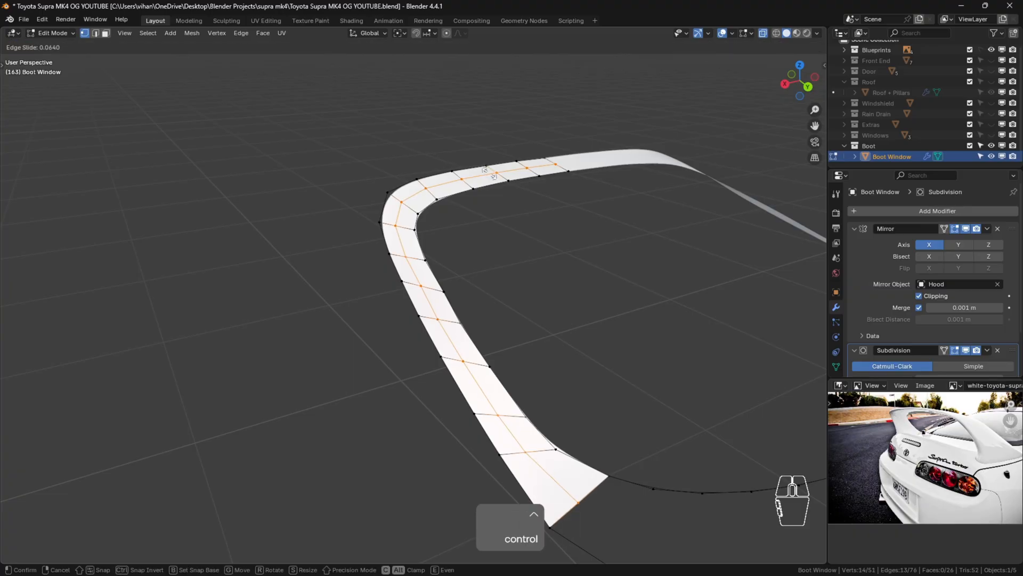
right_click(487, 173)
middle_drag(691, 400, 560, 377)
click(463, 385)
key(g)
key(g)
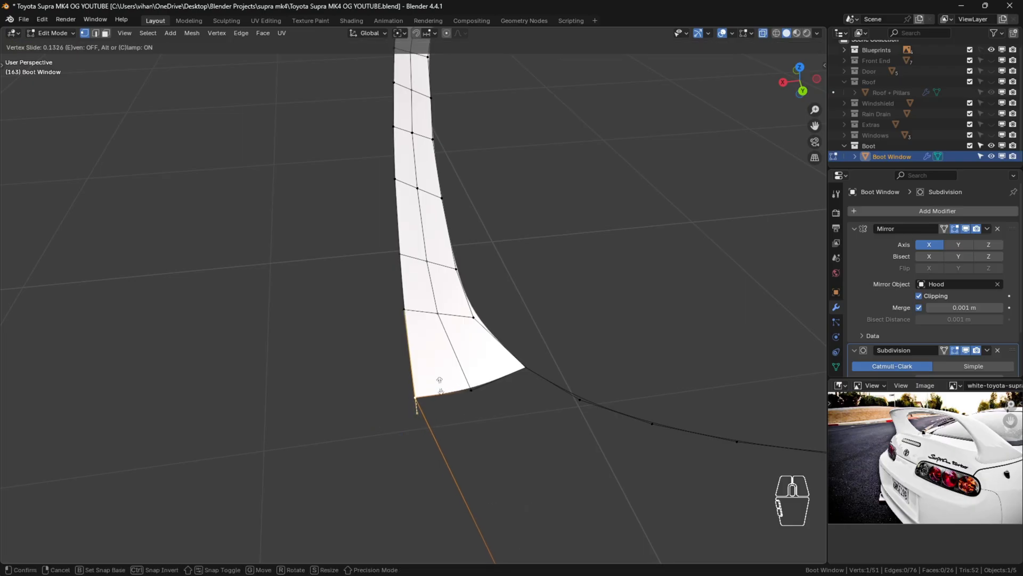
click(443, 397)
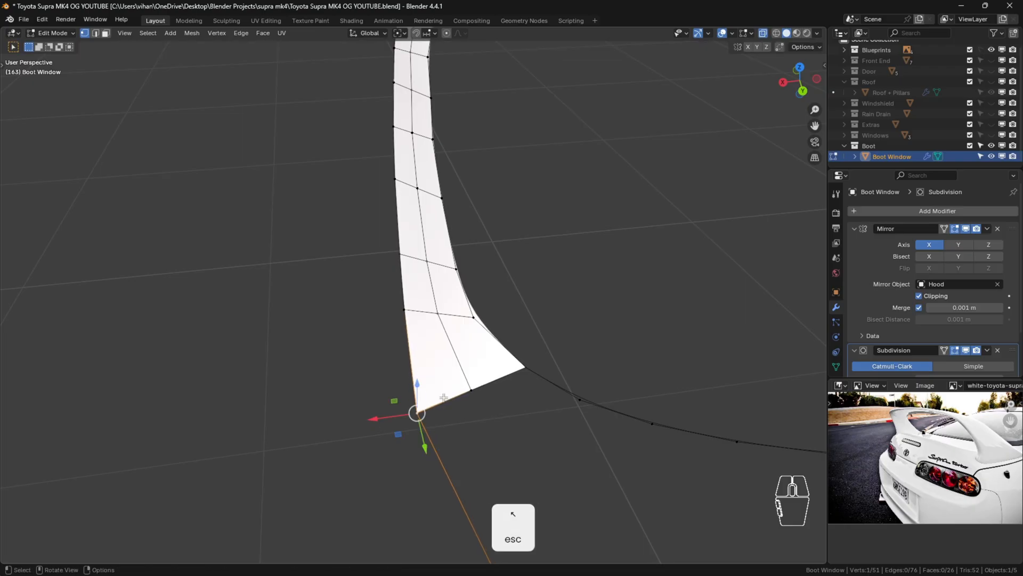
In top view, nudge the strip's outer end vertex, and slide it together with the middle end vertex slightly forward.
key(KP_7)
scroll(454, 154, up, 3)
drag(424, 103, 425, 114)
drag(445, 158, 440, 161)
shift+middle_drag(436, 172, 470, 292)
shift+click(388, 268)
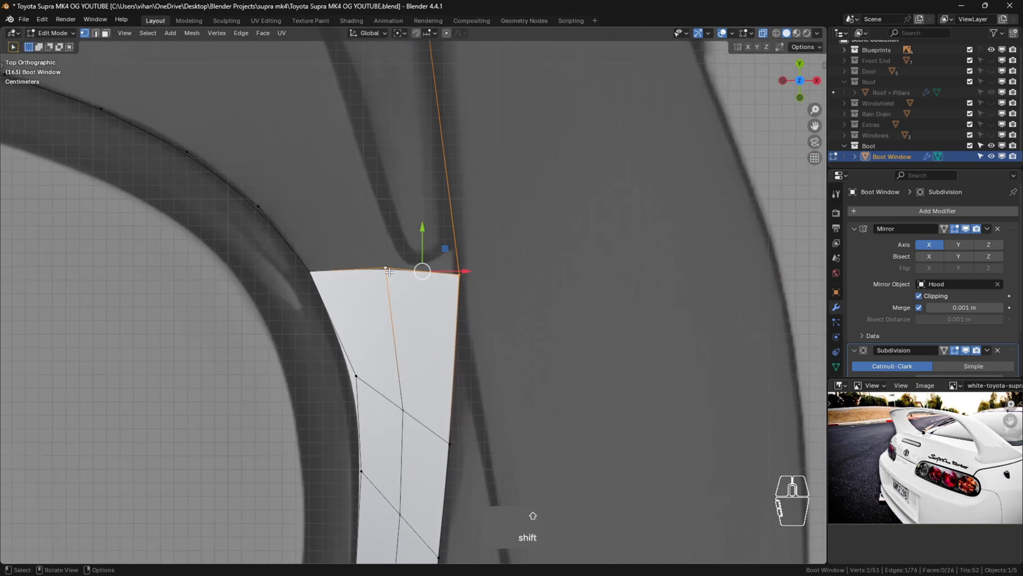
key(g)
key(g)
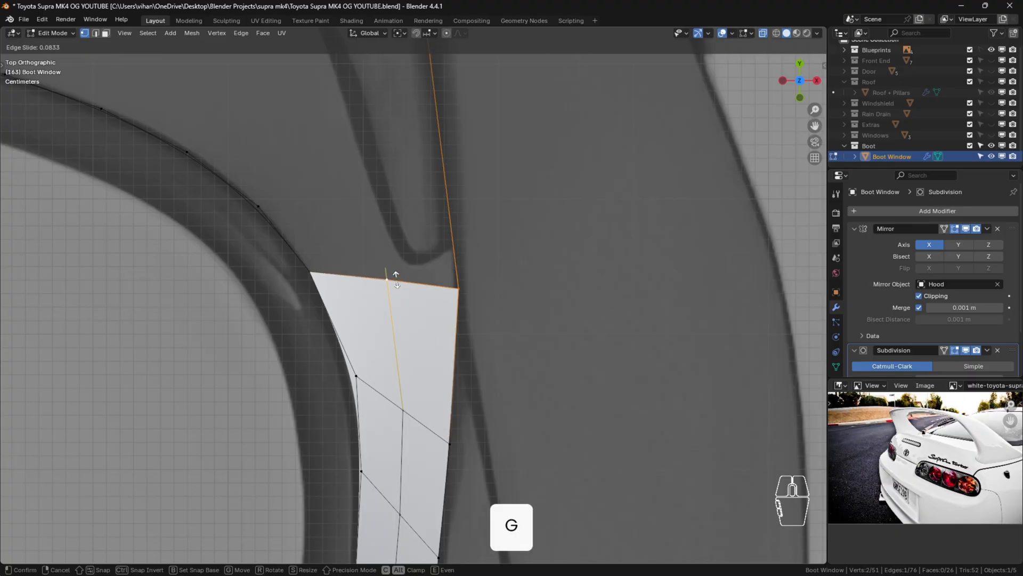
click(395, 277)
Slide only the outer end vertex of the strip slightly rearward to level the end edge.
click(469, 296)
key(g)
key(g)
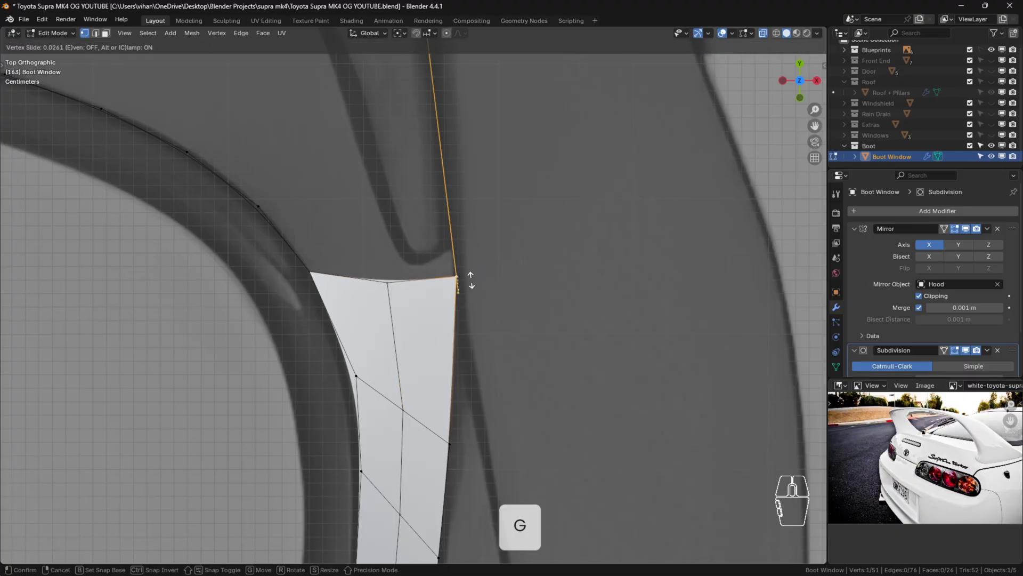
click(476, 286)
click(426, 291)
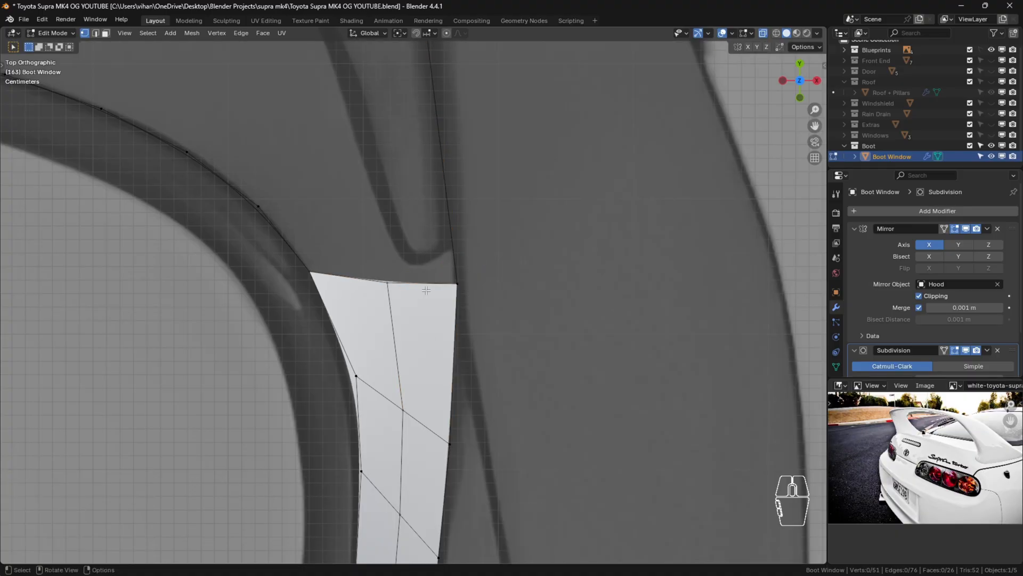
Slide the middle end vertex slightly rearward with clamping off so the strip's end edge curves smoothly.
click(398, 284)
key(g)
key(g)
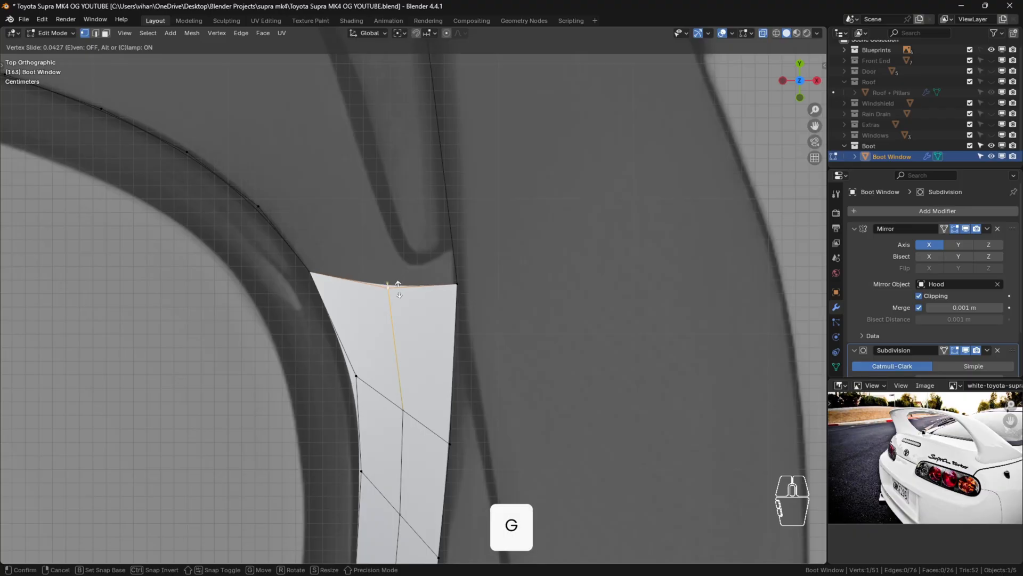
key(c)
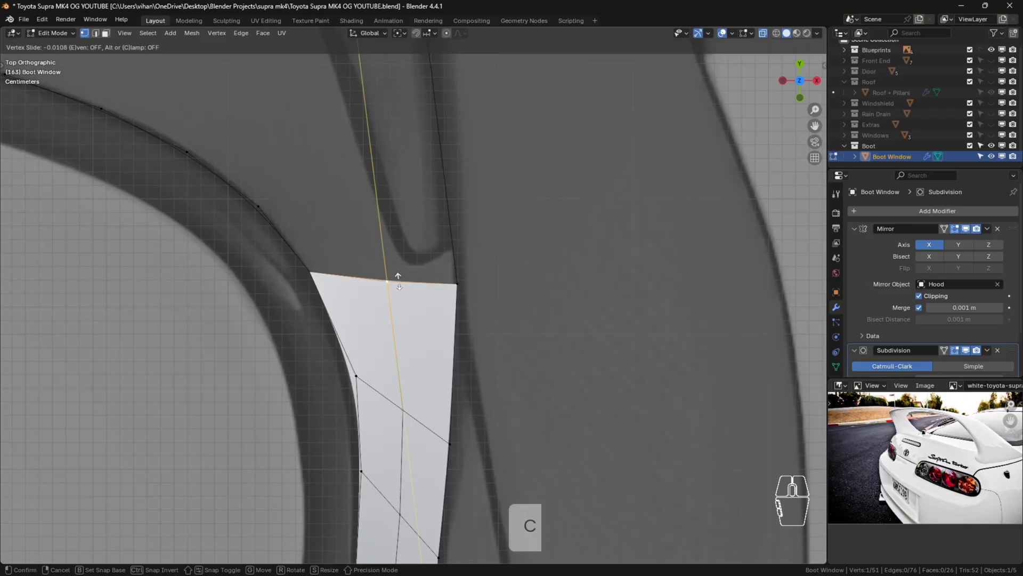
click(400, 282)
click(535, 299)
scroll(501, 301, down, 4)
shift+middle_drag(486, 303, 520, 416)
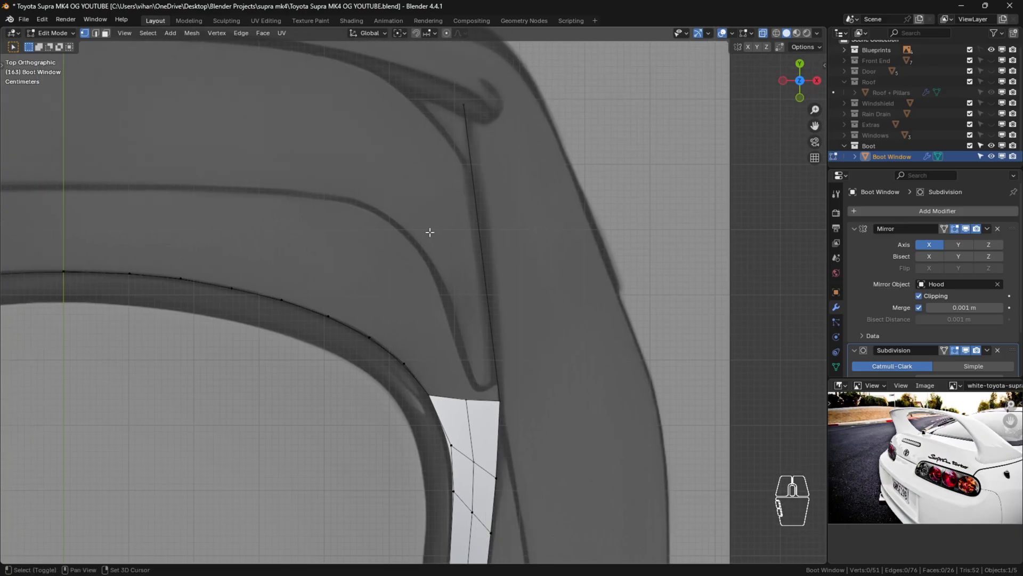
shift+middle_drag(429, 231, 512, 283)
shift+middle_drag(595, 424, 504, 299)
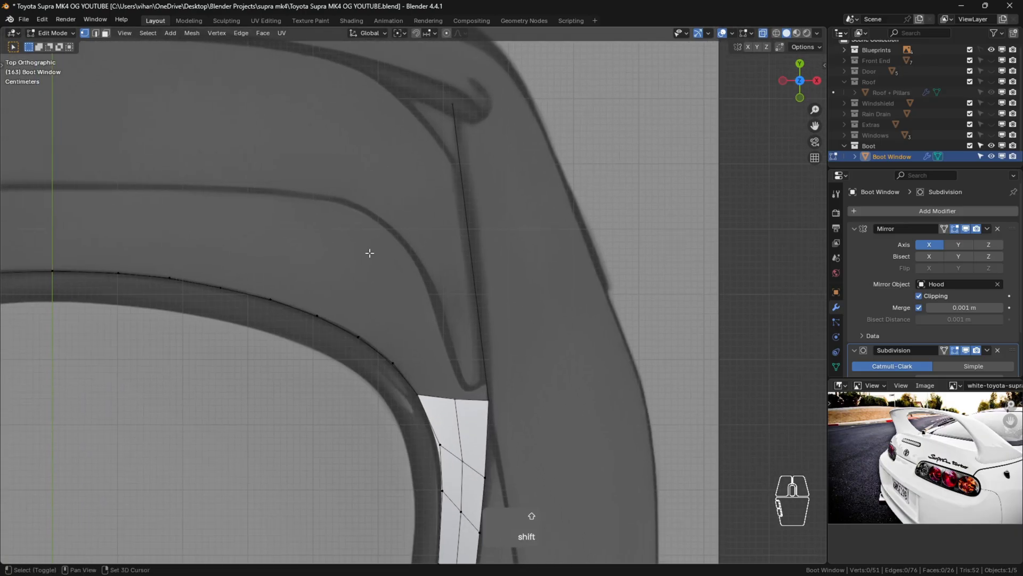
shift+middle_drag(370, 253, 424, 299)
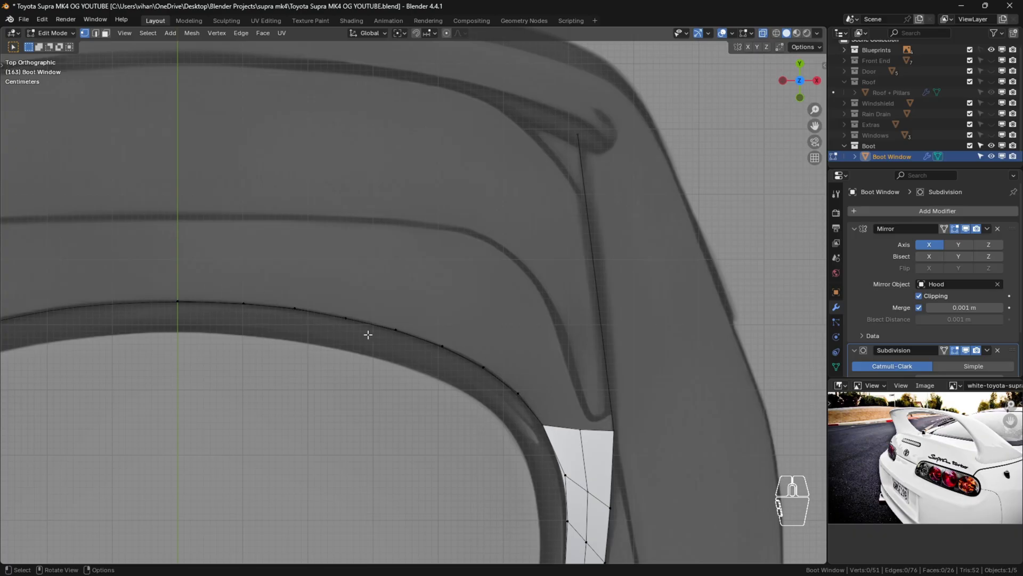
In back view, raise the centre-line vertex of the rear inner edge slightly towards the blueprint's window curve.
key(ctrl+KP_1)
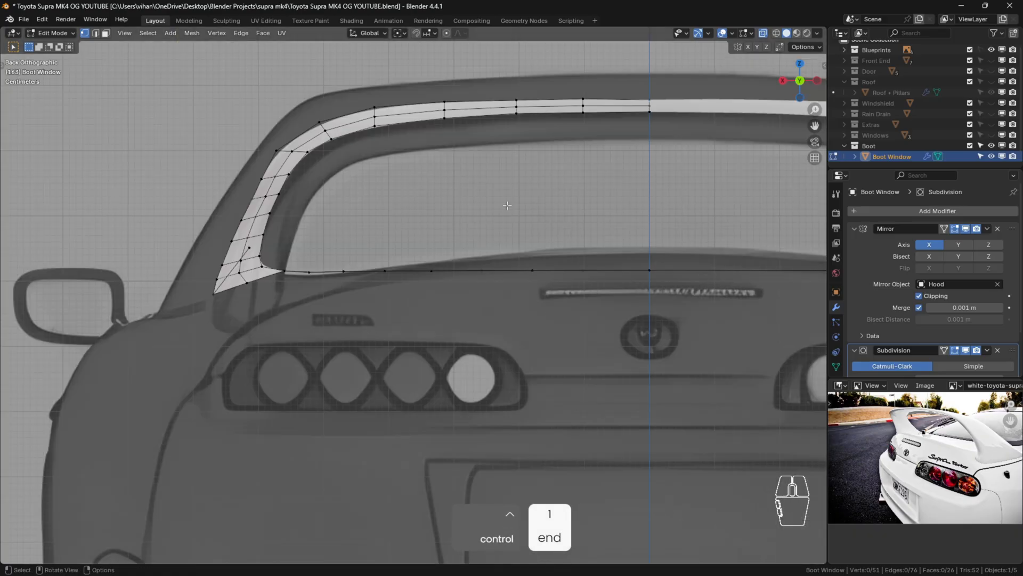
shift+middle_drag(445, 280, 432, 332)
scroll(630, 326, up, 3)
click(644, 328)
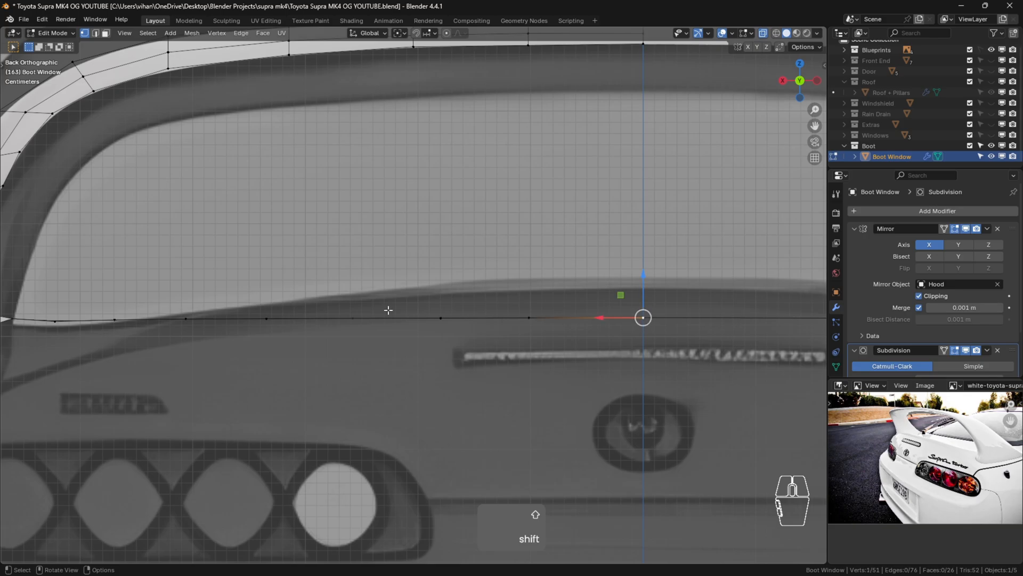
scroll(133, 335, up, 2)
shift+middle_drag(132, 336, 375, 347)
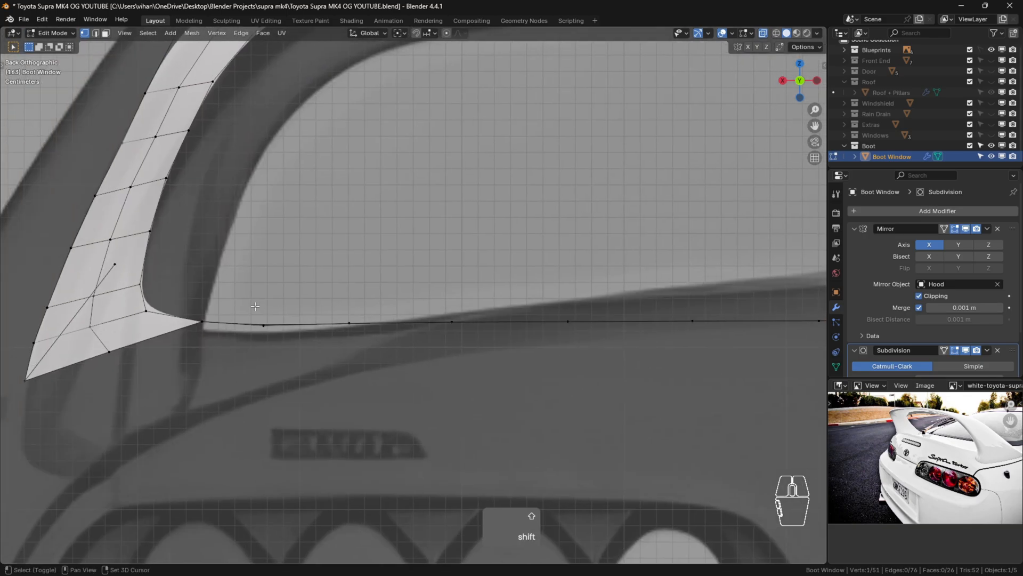
shift+middle_drag(631, 330, 267, 340)
scroll(631, 343, down, 4)
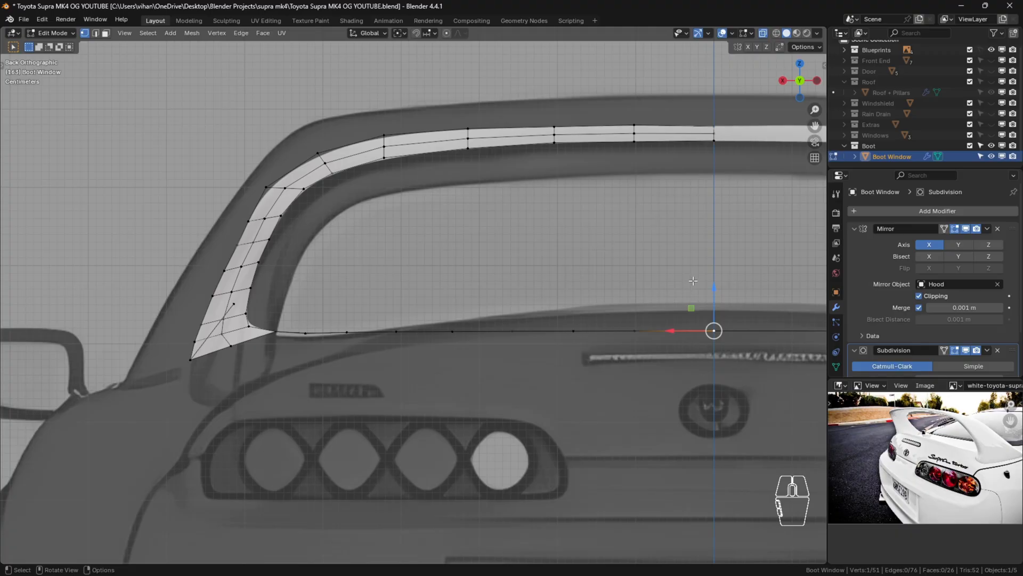
drag(714, 300, 714, 297)
In back view, raise the two vertices beside the centre line on the rear inner edge slightly towards the blueprint's window curve.
click(637, 326)
drag(627, 303, 636, 302)
click(638, 310)
click(574, 330)
drag(573, 311, 575, 308)
click(575, 308)
Slightly raise the next vertices farther outward on the rear inner edge so it blends smoothly into the raised centre.
scroll(575, 308, up, 4)
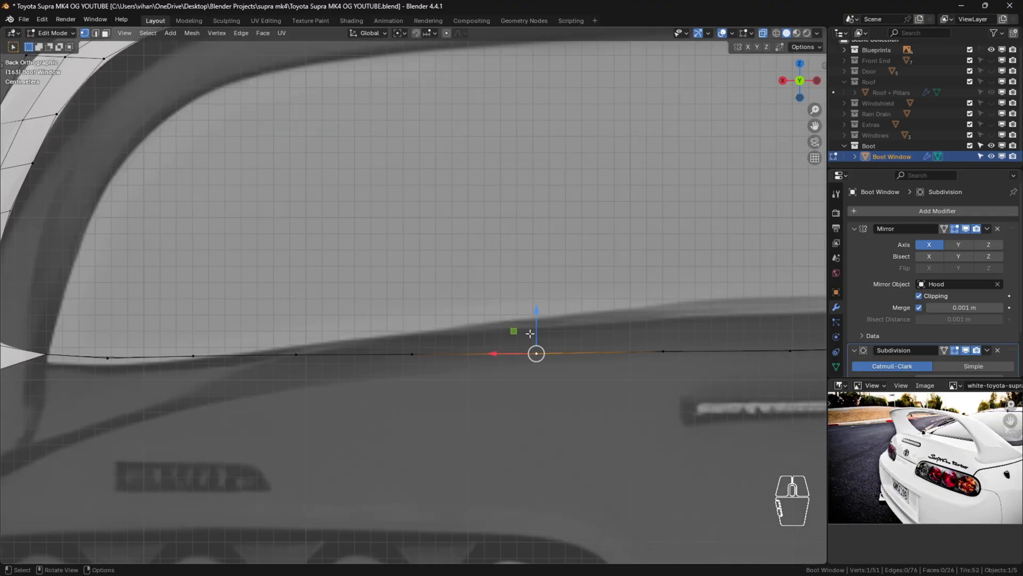
drag(536, 335, 537, 333)
click(412, 353)
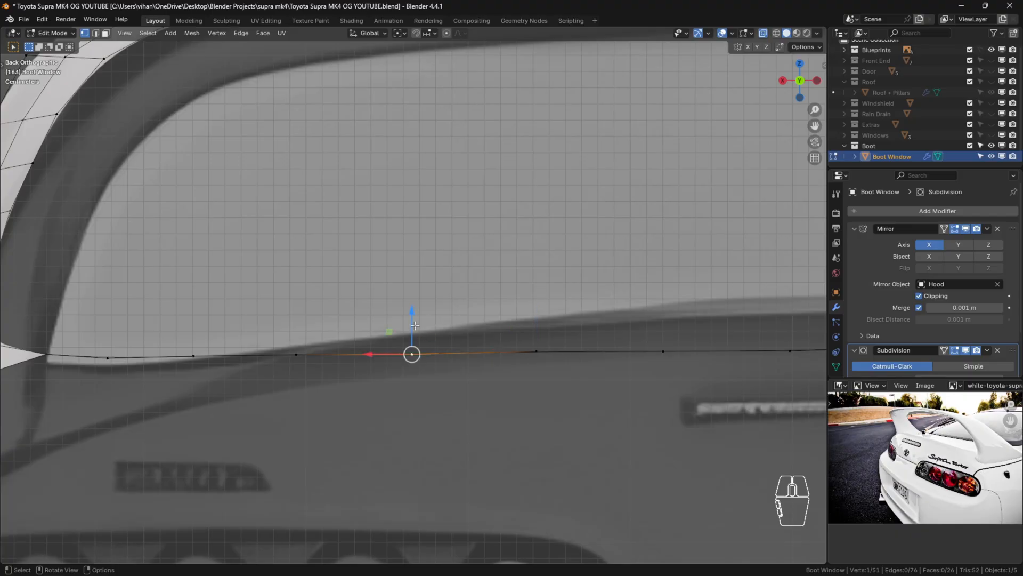
drag(412, 315, 298, 336)
click(294, 352)
click(460, 357)
scroll(533, 443, down, 5)
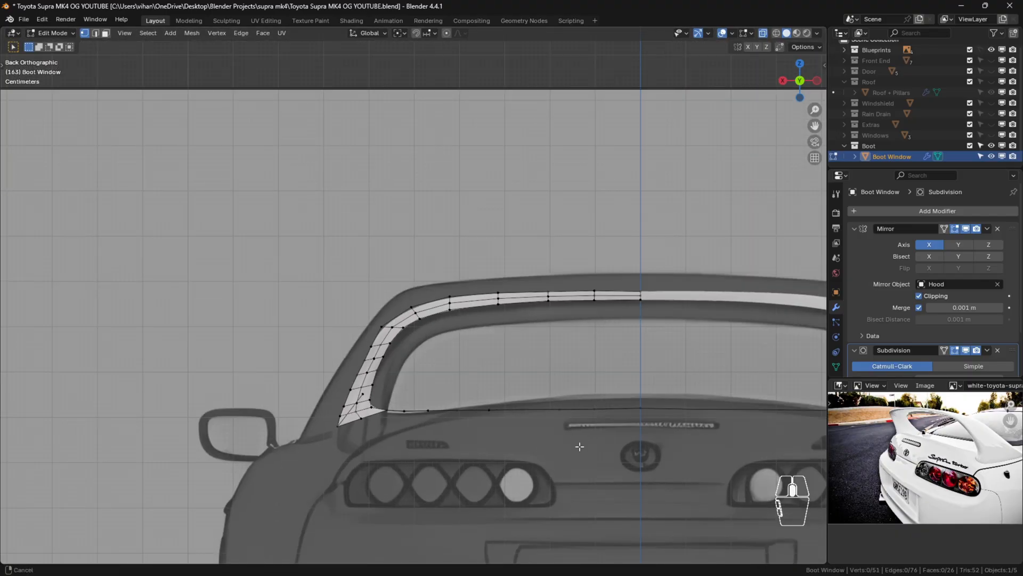
Select the rear inner edge from the centre line to the strip's corner and even out its vertex spacing with LoopTools Space.
scroll(586, 446, up, 4)
click(482, 387)
click(561, 385)
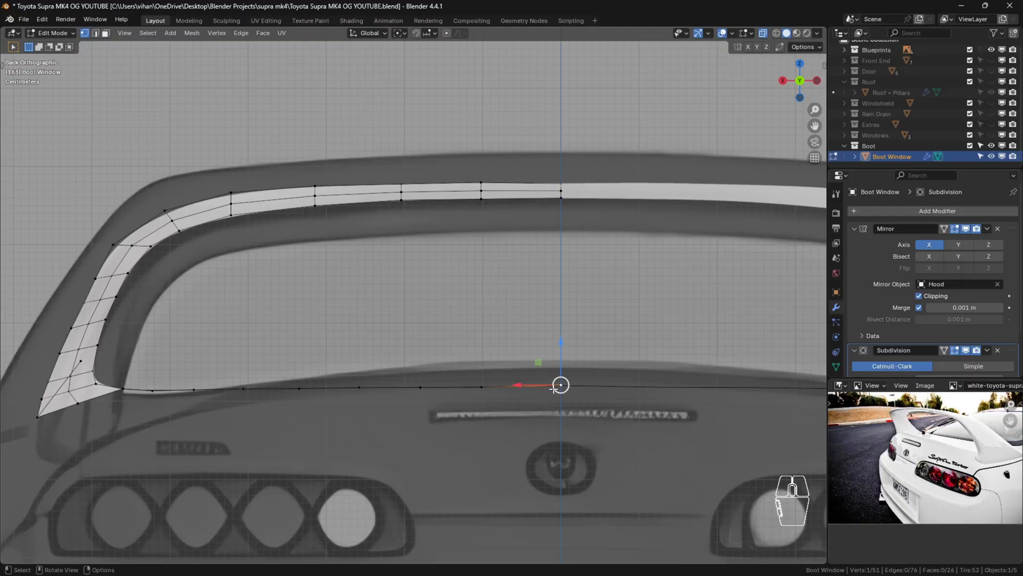
scroll(380, 455, down, 5)
key(KP_7)
scroll(516, 365, up, 3)
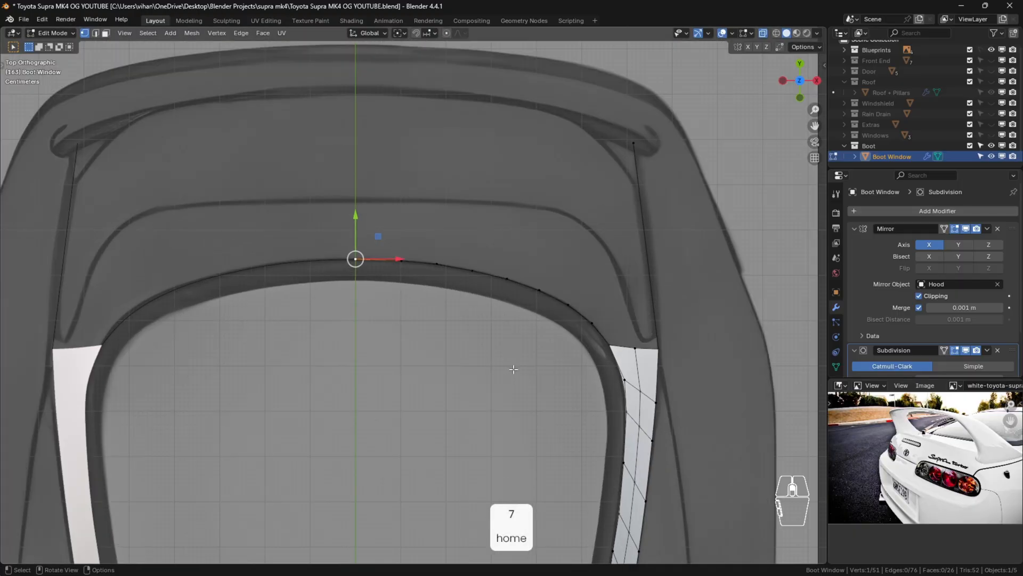
ctrl+click(607, 342)
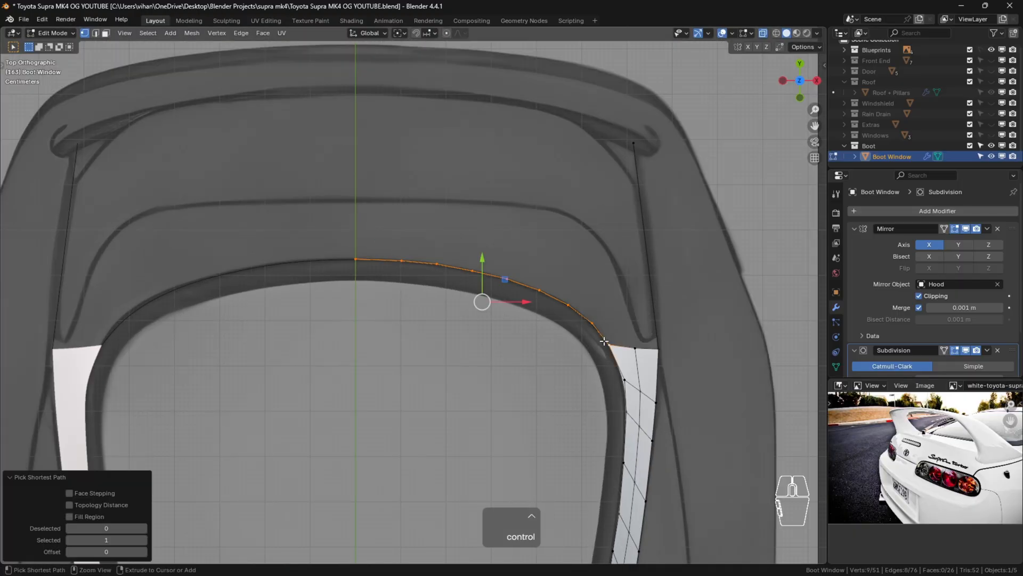
key(n)
click(792, 153)
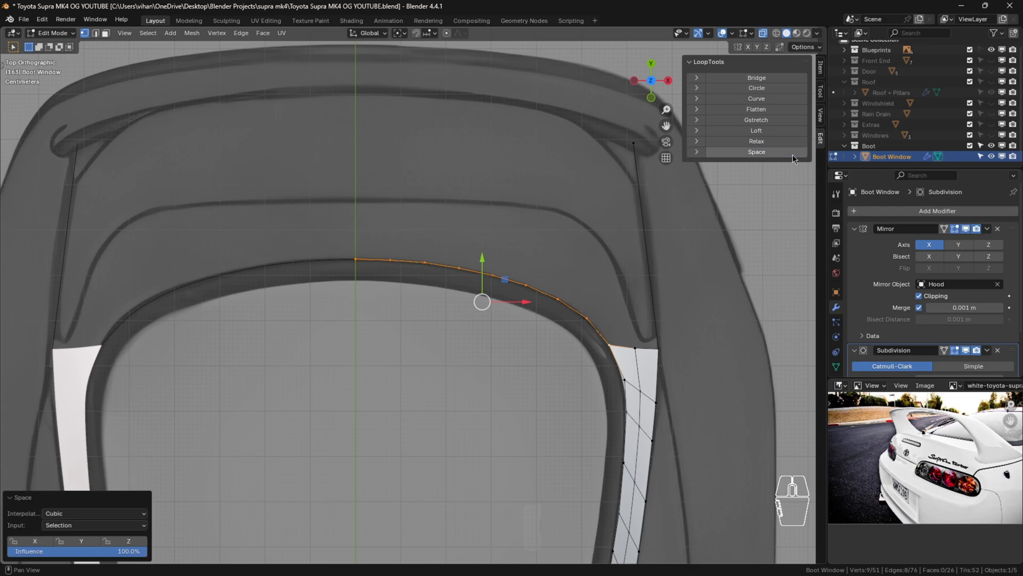
key(n)
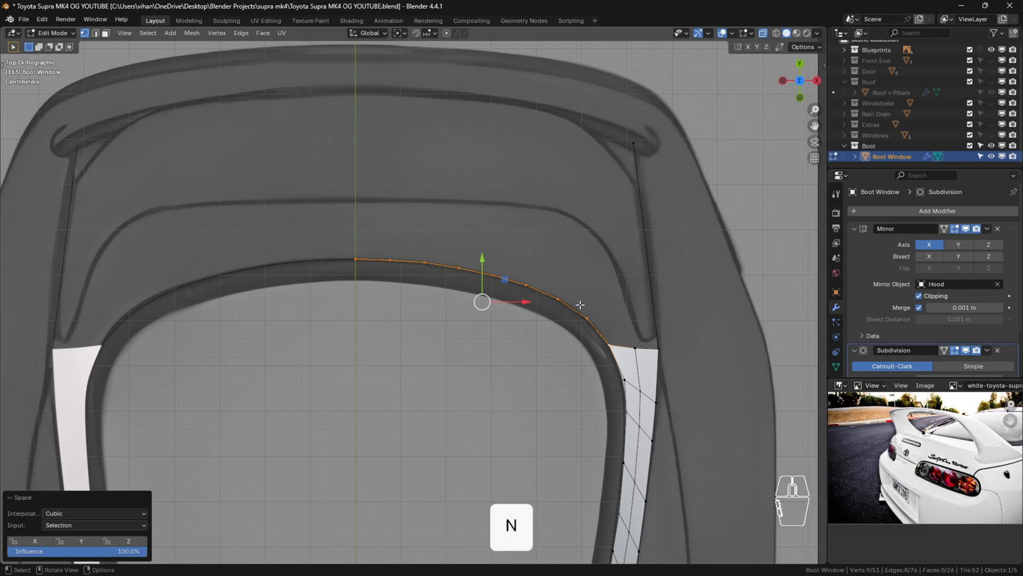
In top view, extrude the outer rear corner vertex to the centre line at the boot lip and divide the new edge with 9 cuts.
click(625, 135)
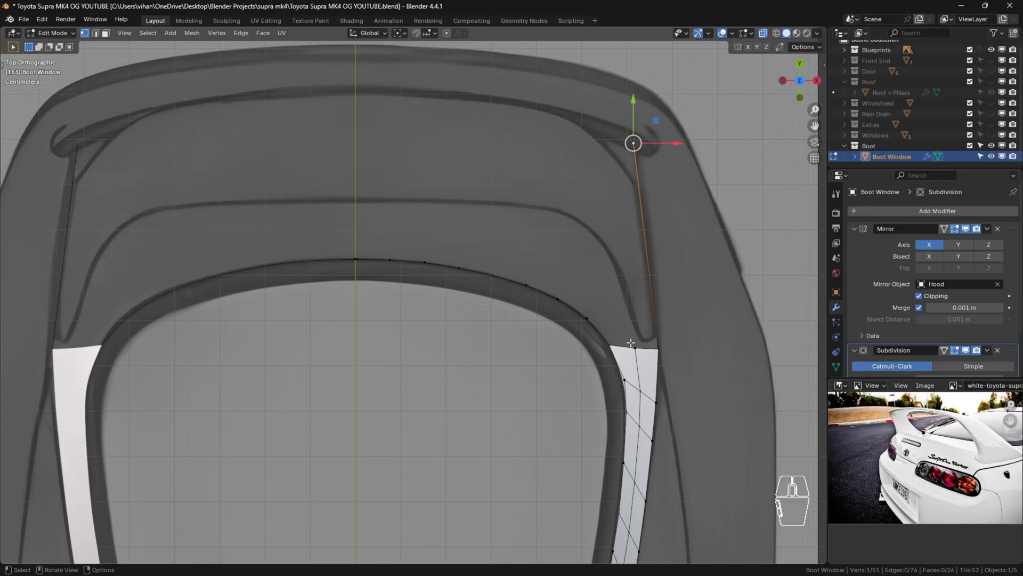
click(636, 351)
ctrl+click(390, 260)
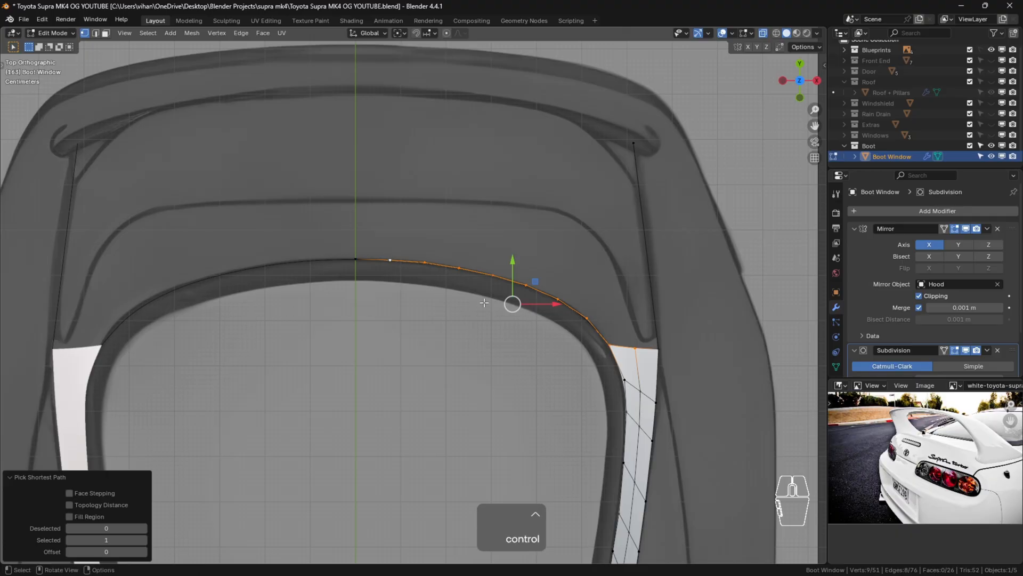
click(642, 129)
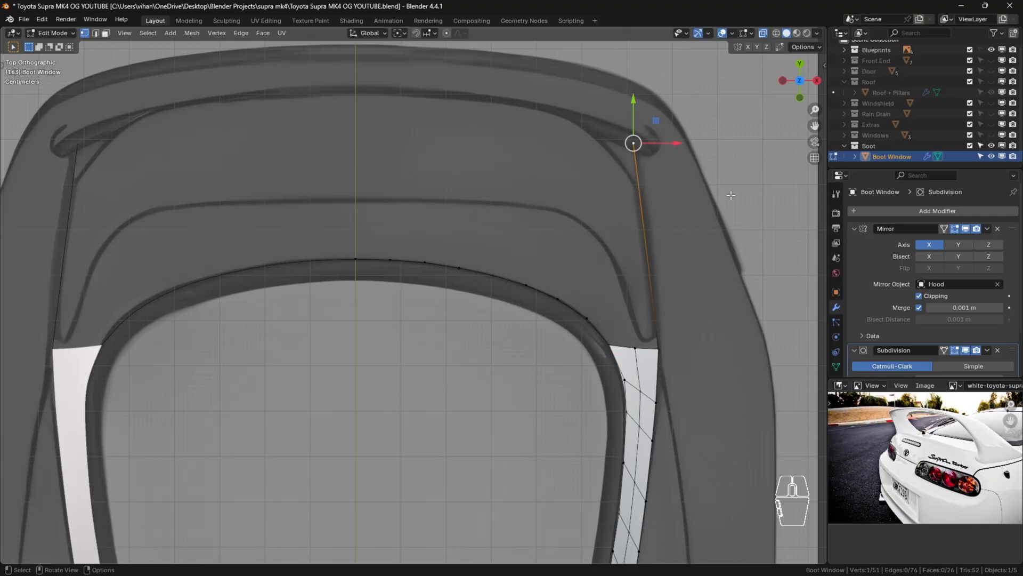
key(e)
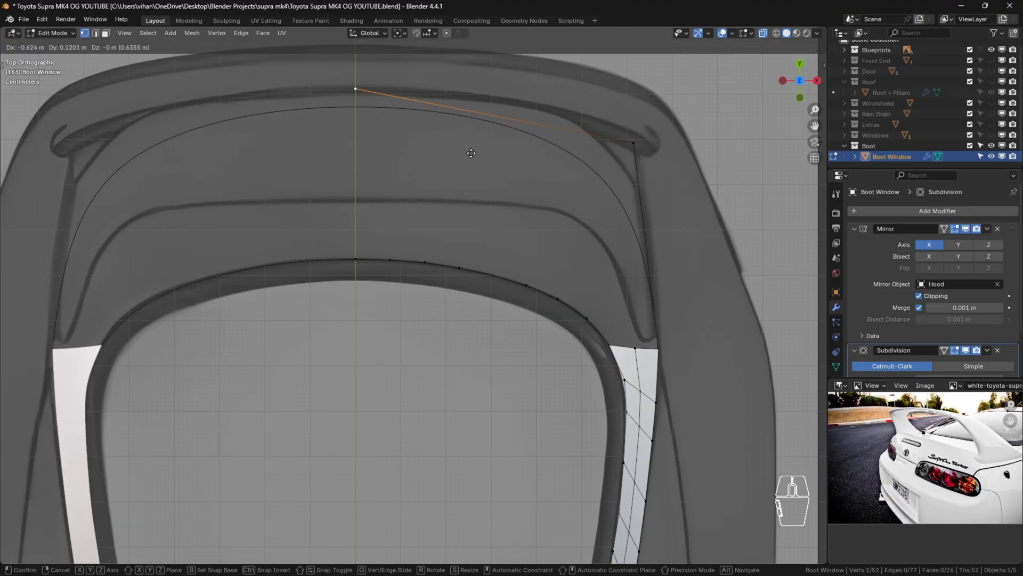
click(472, 155)
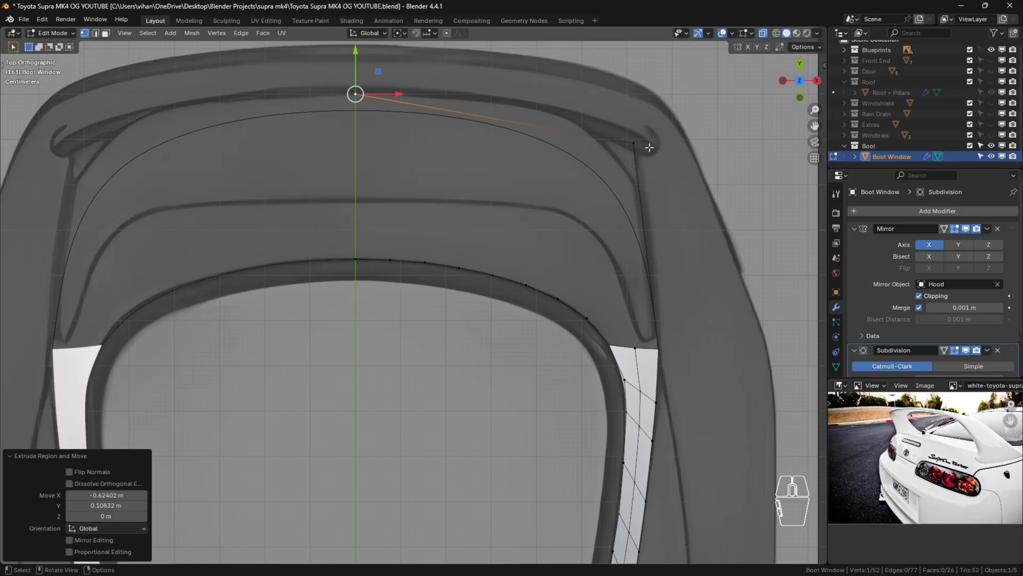
key(ctrl+r)
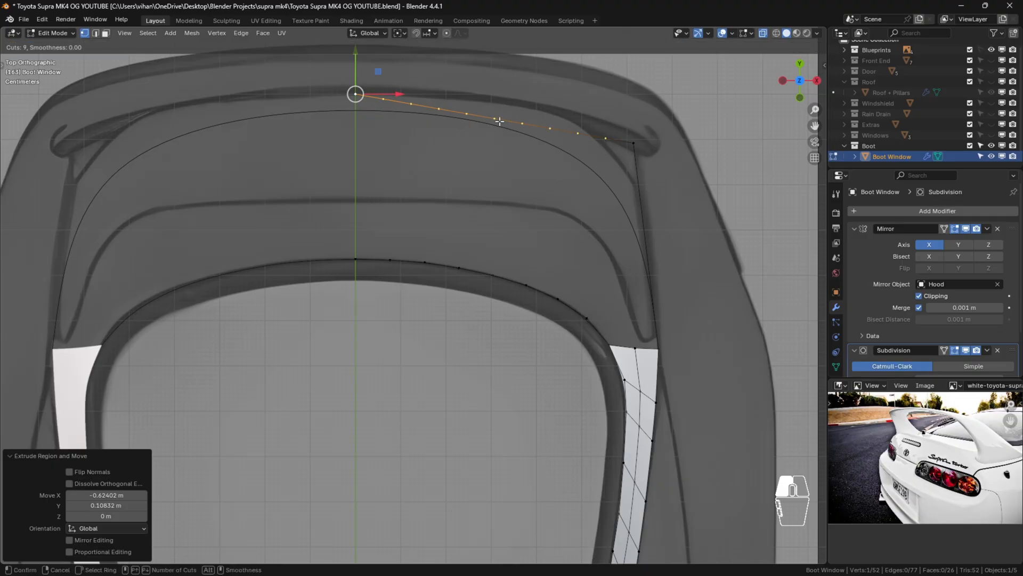
click(499, 121)
Move the new edge's vertices nearest the centre line rearward onto the blueprint's boot lip curve.
click(394, 101)
scroll(393, 101, up, 3)
drag(374, 76, 474, 75)
click(425, 104)
click(472, 115)
click(520, 124)
drag(528, 100, 528, 77)
Move the following four vertices, continuing towards the outer corner, rearward along the boot lip curve.
click(568, 132)
drag(574, 102, 577, 79)
click(617, 140)
drag(622, 110, 622, 86)
click(664, 150)
drag(666, 134, 666, 107)
click(713, 158)
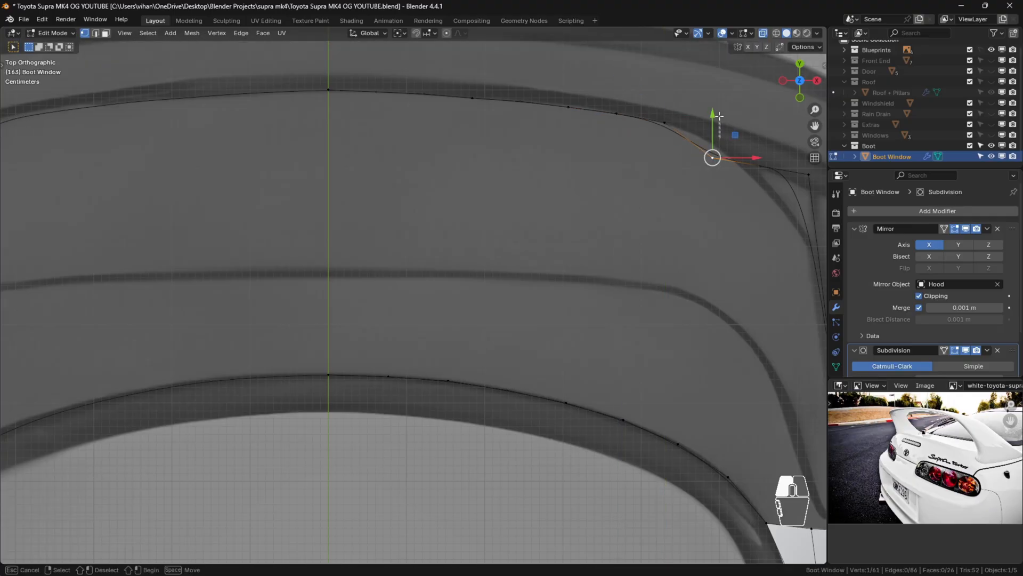
drag(714, 141, 713, 114)
Move the vertex beside the outer corner rearward and fine-tune its inner neighbour to smooth the end of the lip curve.
click(760, 165)
click(713, 136)
click(763, 156)
drag(761, 142, 761, 137)
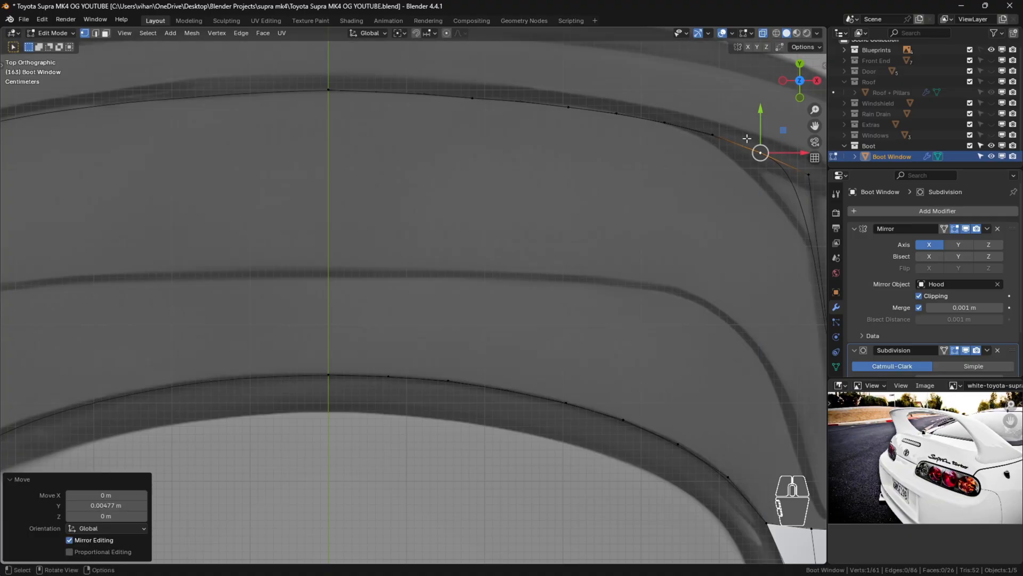
click(713, 134)
drag(712, 113, 713, 113)
click(708, 204)
scroll(708, 205, down, 5)
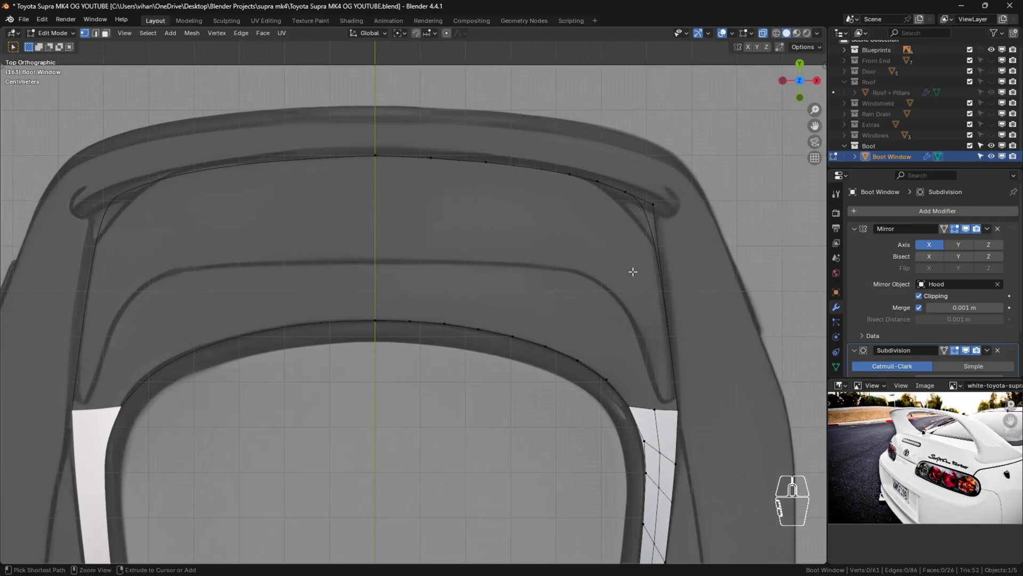
In back view, lower the boot lip's outer corner vertex by about 0.12 m to the blueprint's boot line above the tail light.
key(ctrl+KP_1)
click(174, 294)
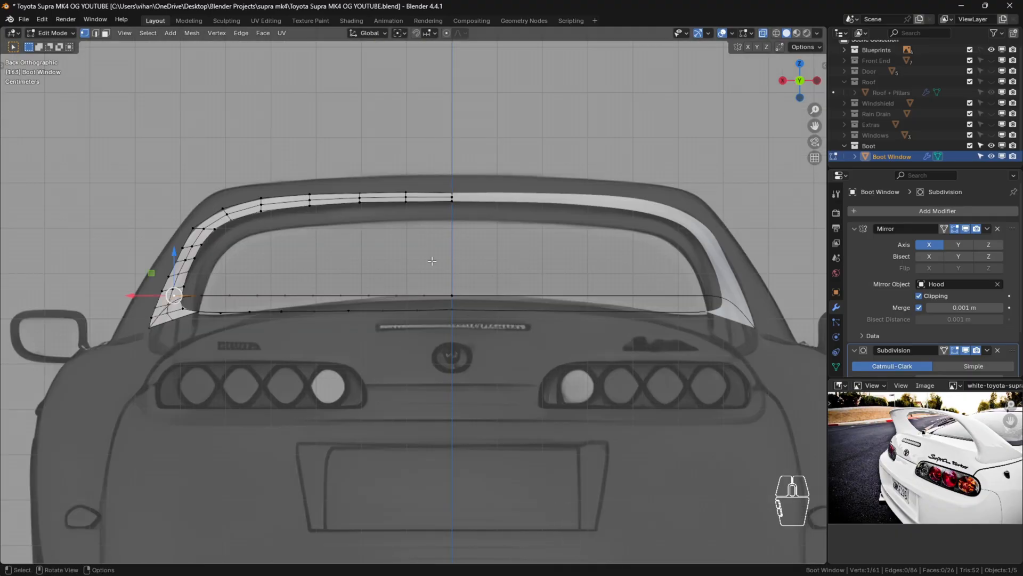
shift+middle_drag(451, 305, 574, 261)
scroll(305, 245, up, 3)
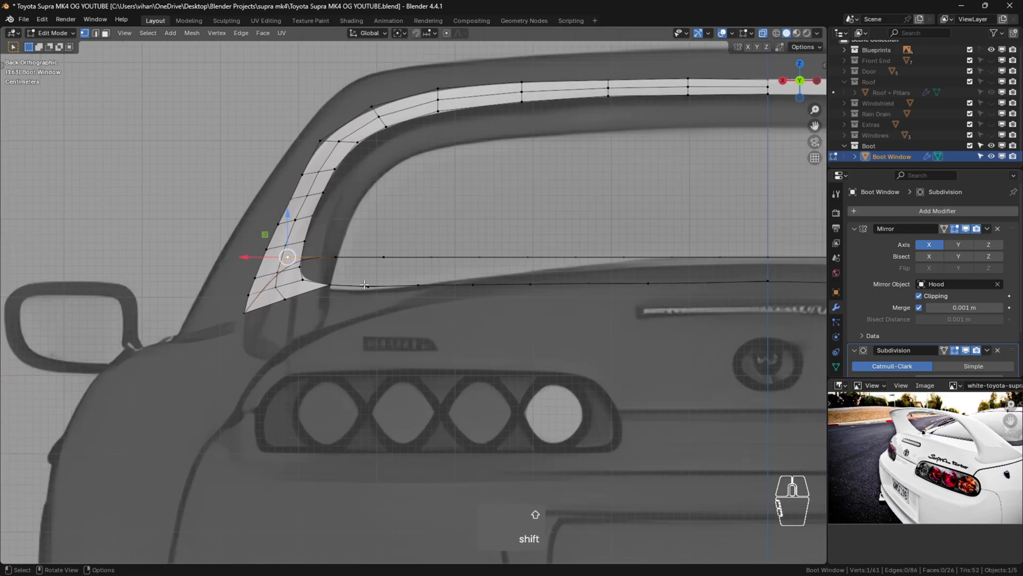
scroll(473, 406, down, 3)
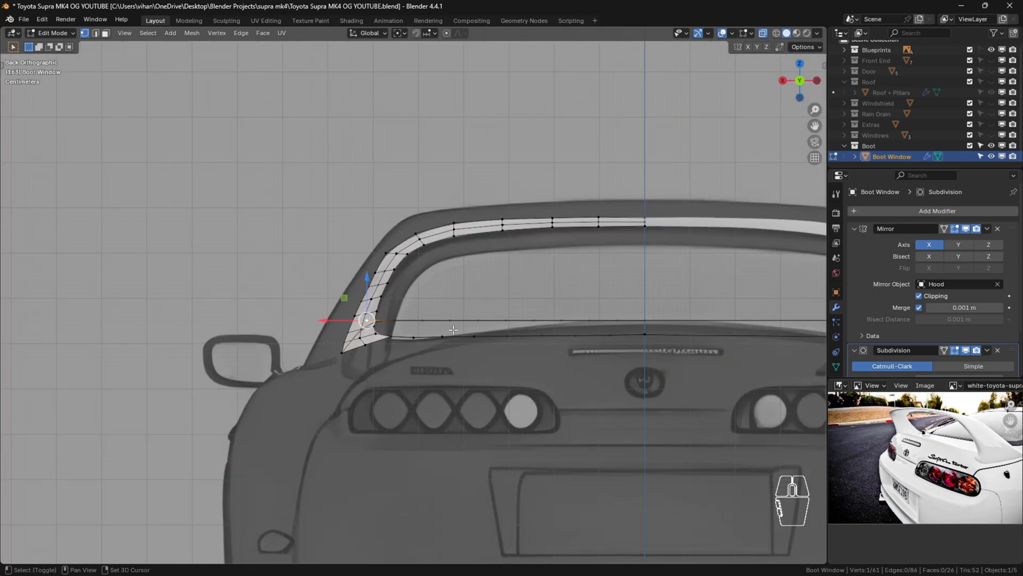
scroll(372, 309, up, 3)
drag(367, 285, 379, 381)
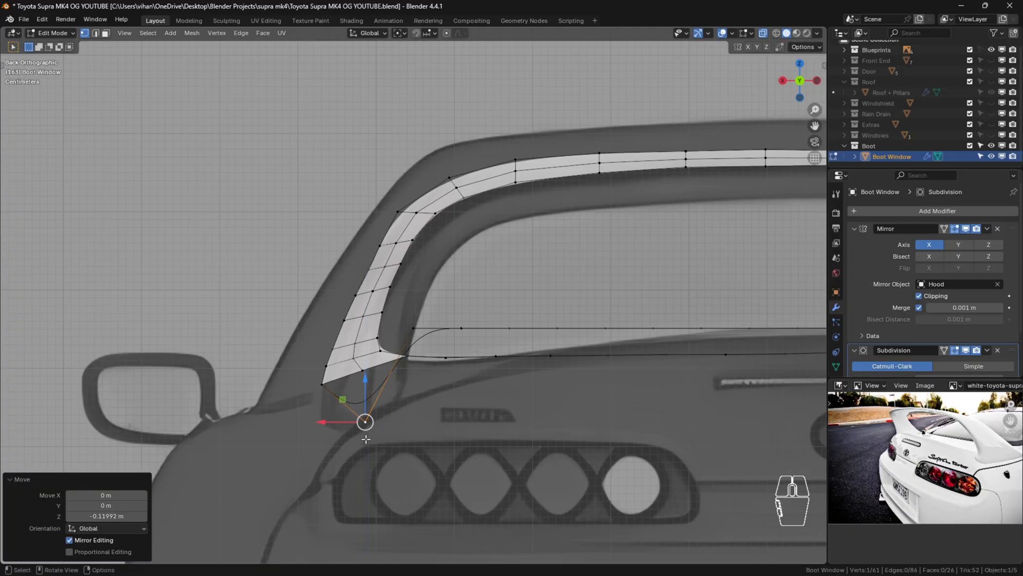
scroll(380, 455, down, 3)
shift+middle_drag(380, 455, 374, 374)
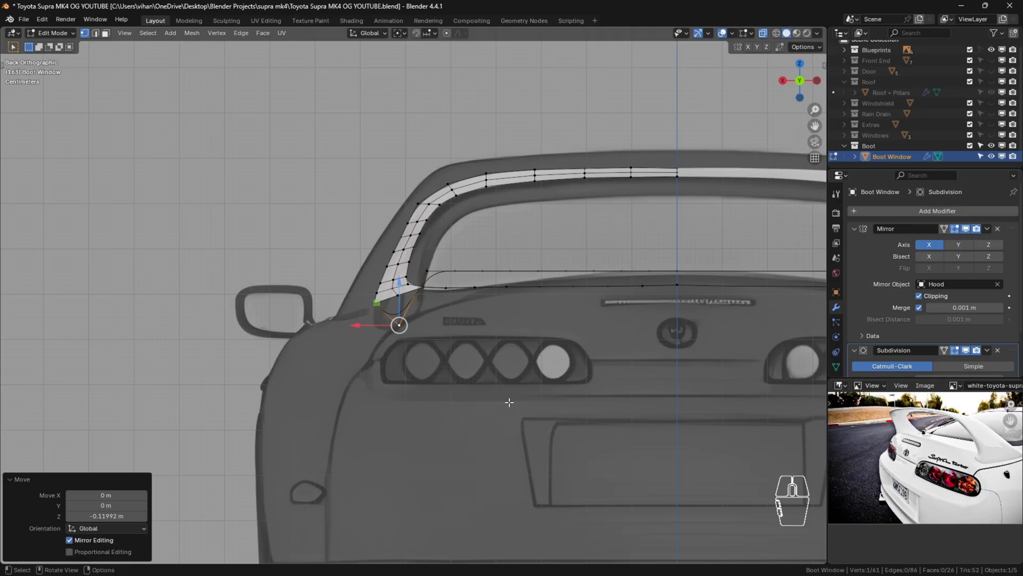
Examine the lowered corner vertex and boot lip edge against the side-view blueprint.
key(KP_3)
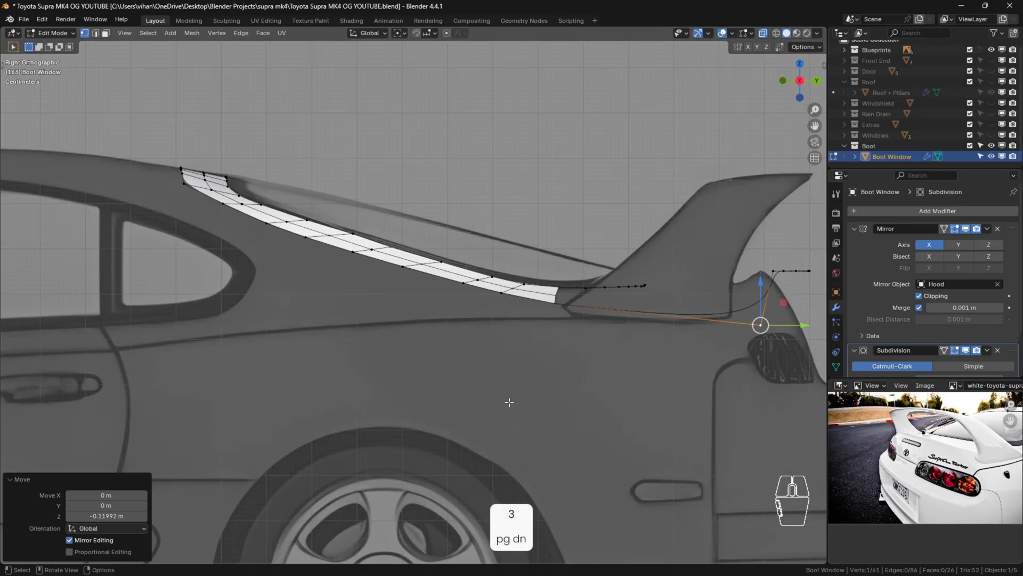
shift+middle_drag(710, 347, 551, 283)
scroll(631, 277, up, 4)
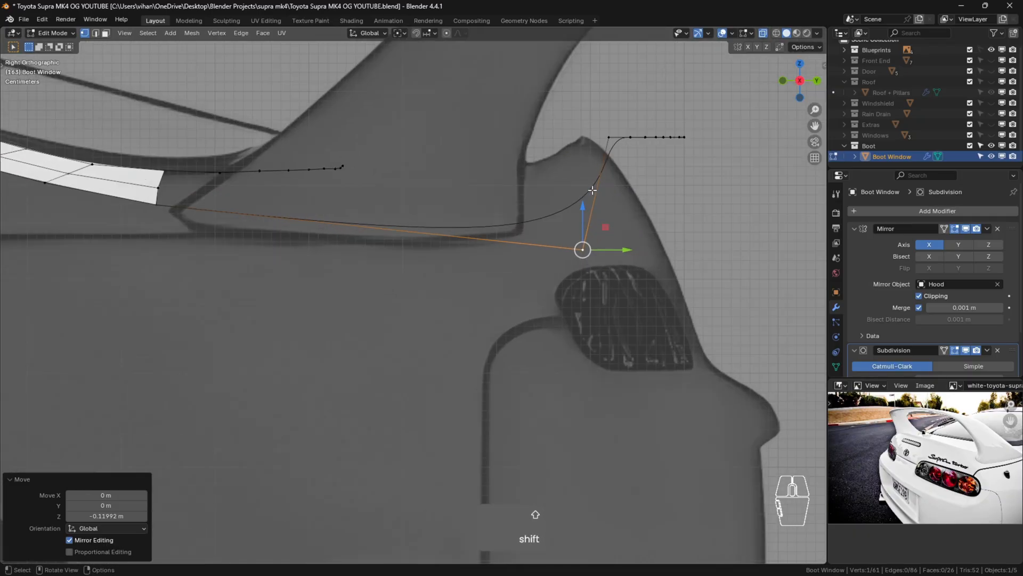
scroll(592, 249, down, 5)
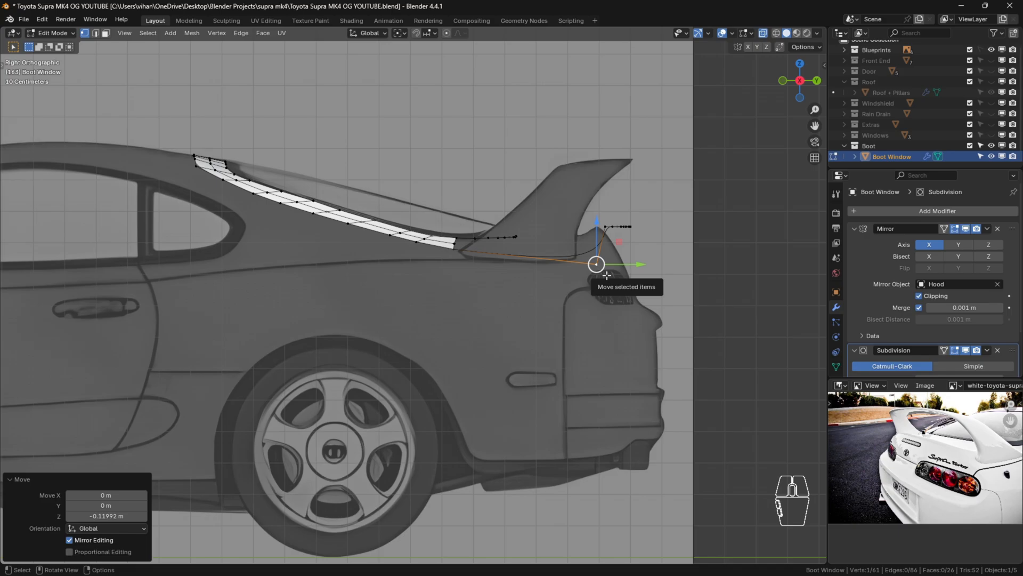
scroll(617, 282, up, 3)
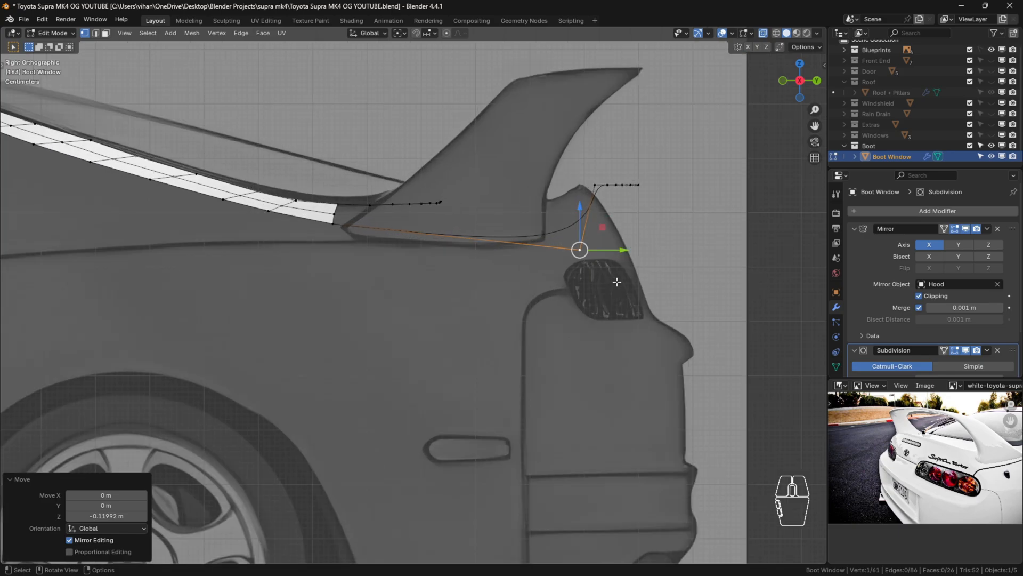
shift+middle_drag(415, 303, 426, 384)
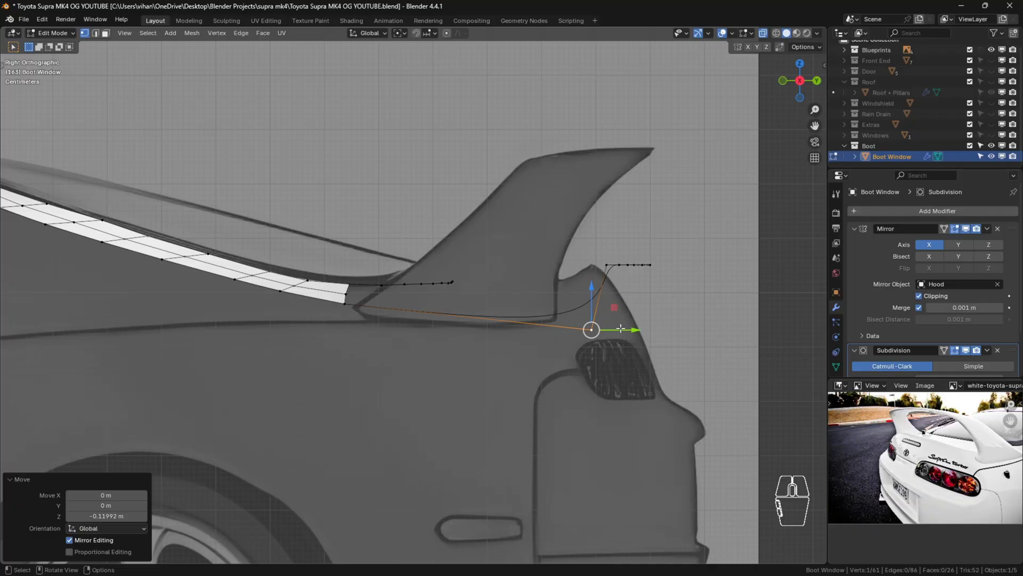
scroll(621, 325, down, 3)
scroll(649, 511, down, 7)
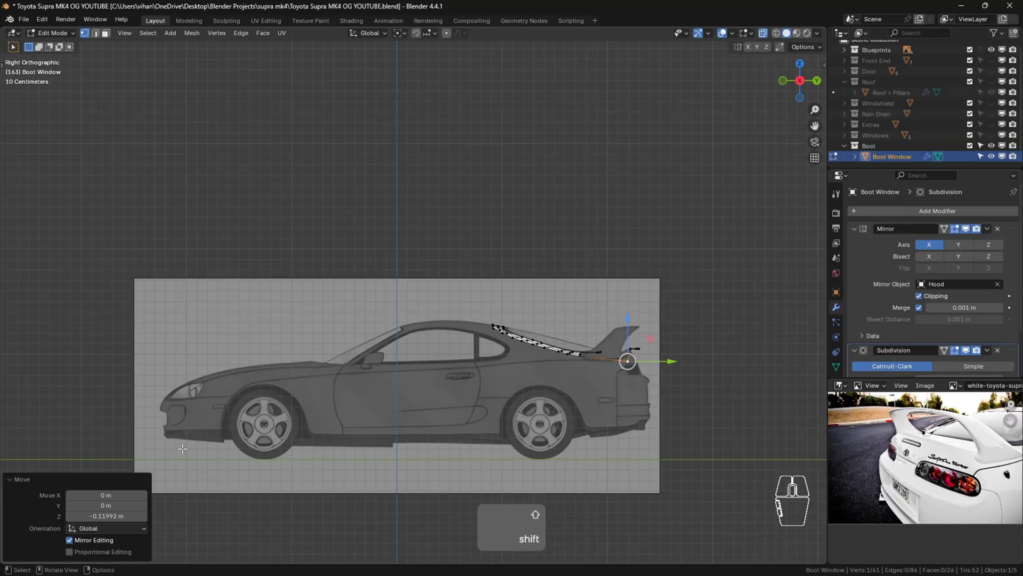
scroll(657, 326, up, 7)
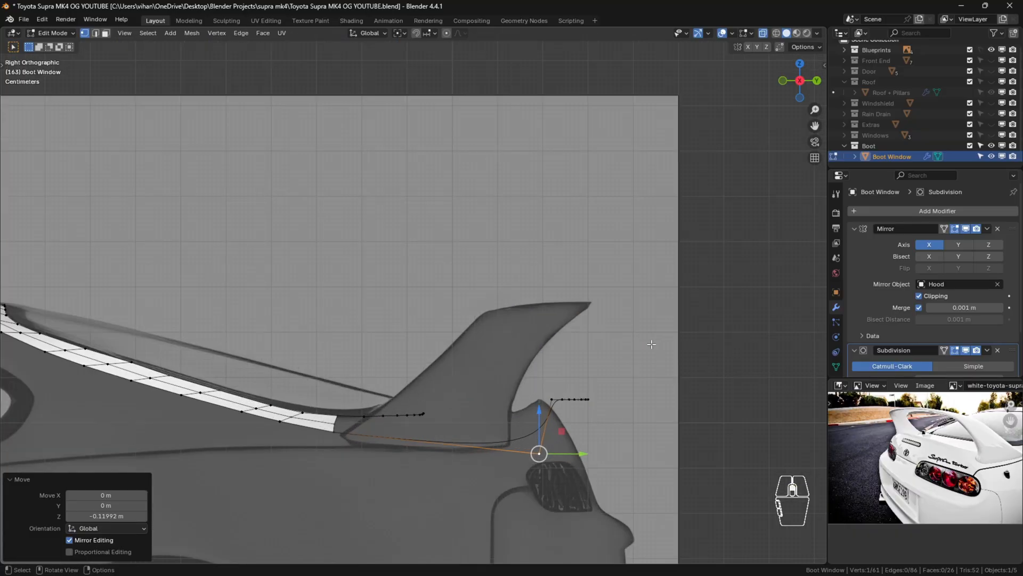
shift+scroll(541, 301, down, 3)
In back view, lower the first three vertices inward of the outer corner onto the blueprint's sloping boot line.
key(ctrl+KP_1)
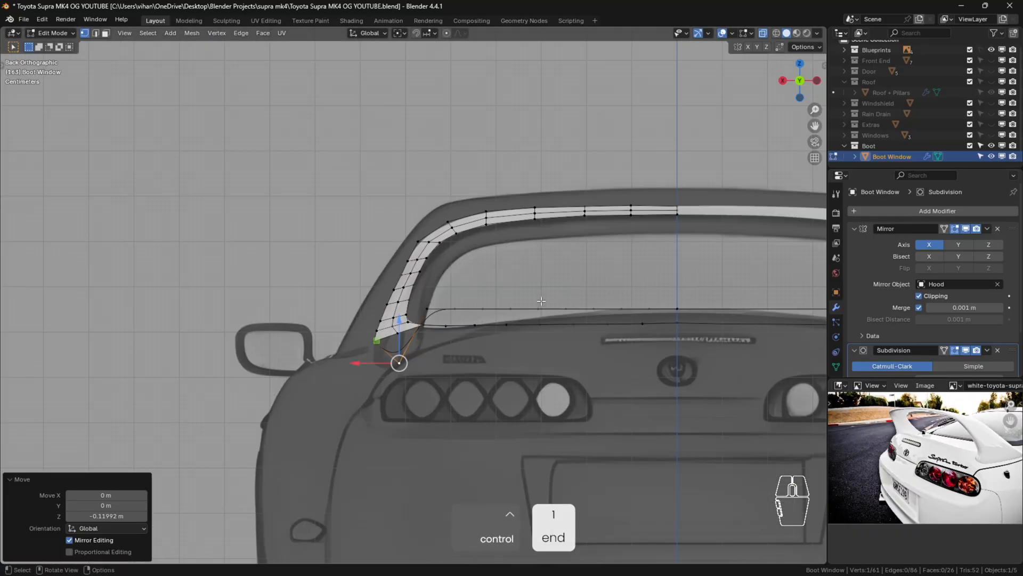
scroll(408, 288, up, 3)
key(g)
key(x)
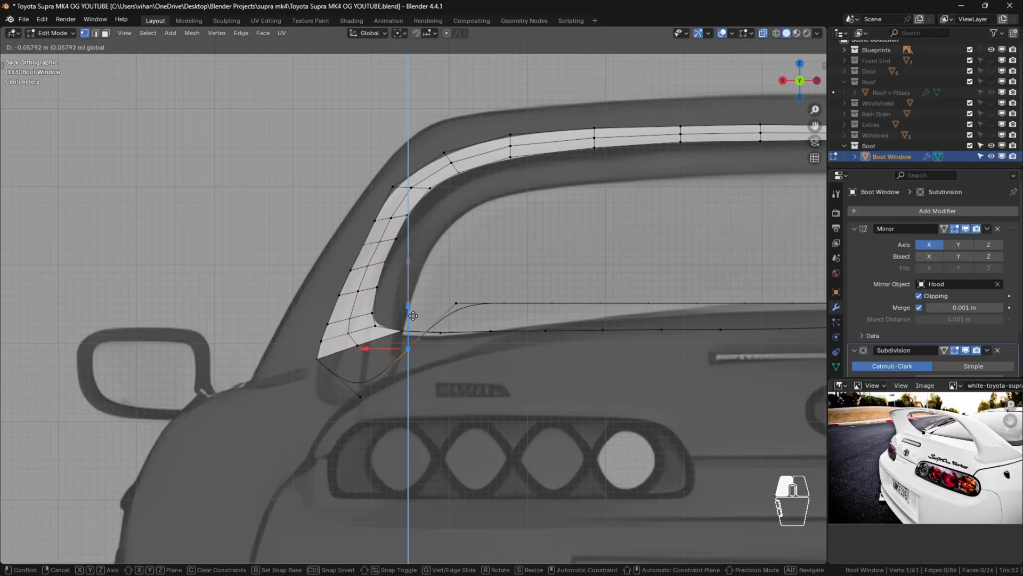
click(453, 278)
drag(456, 262, 458, 310)
click(505, 303)
drag(503, 267, 412, 342)
click(456, 351)
click(420, 367)
shift+middle_drag(493, 374, 410, 394)
scroll(472, 316, up, 4)
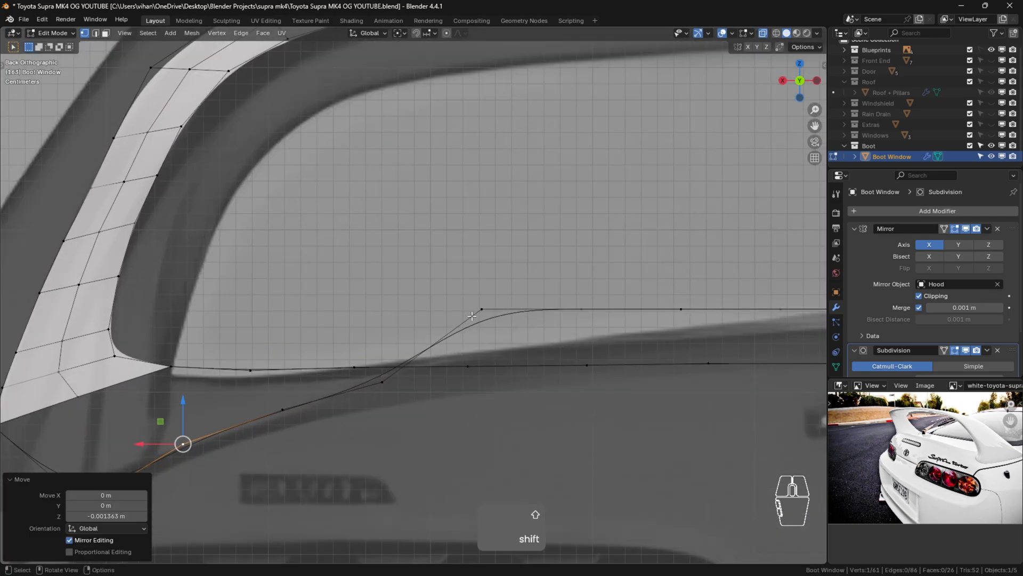
Lower the fourth and fifth vertices from the outer corner onto the blueprint's boot lip curve.
click(482, 309)
drag(482, 283, 493, 325)
click(582, 309)
drag(582, 283, 588, 321)
shift+middle_drag(588, 321, 330, 309)
Lower the sixth, seventh and eighth vertices from the outer corner to follow the boot lip's top outline.
click(422, 296)
drag(427, 276, 429, 304)
click(524, 298)
drag(524, 274, 528, 297)
click(624, 299)
drag(624, 274, 634, 285)
shift+middle_drag(634, 286, 280, 273)
Lower the ninth vertex and the centre-line vertex to complete the boot lip's curve in back view.
click(370, 301)
drag(378, 254, 382, 265)
click(469, 288)
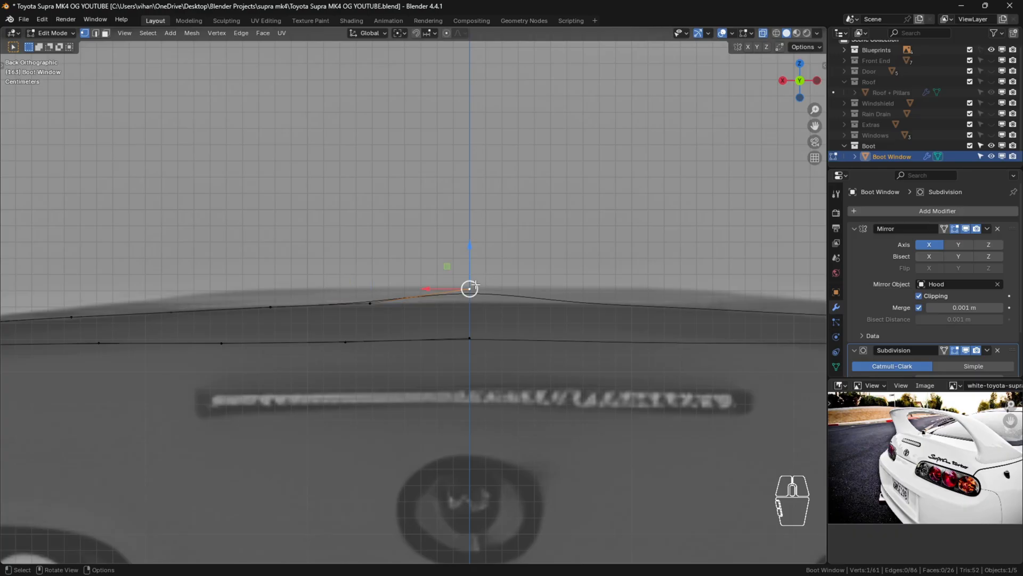
drag(470, 247, 472, 265)
Lower the first and third boot lip vertices inward of the outer corner slightly onto the blueprint's sloping line.
scroll(453, 346, down, 4)
ctrl+click(61, 403)
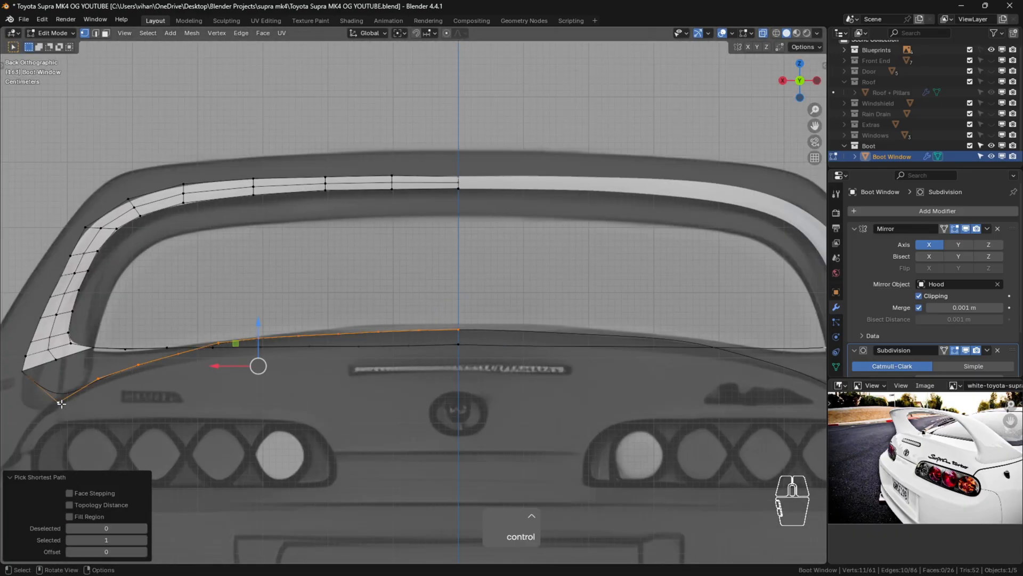
scroll(131, 372, up, 4)
scroll(219, 395, down, 2)
shift+middle_drag(225, 396, 314, 377)
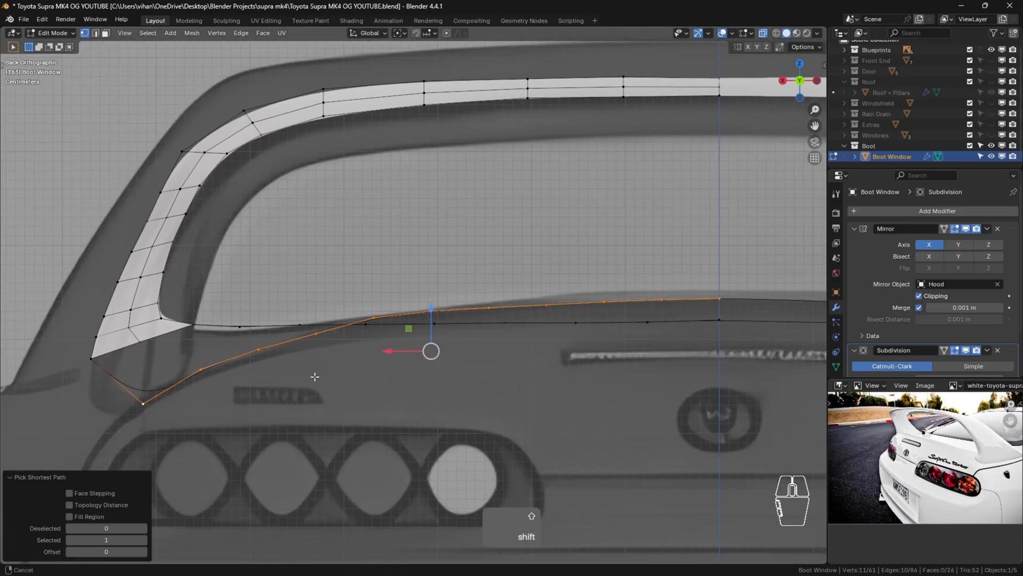
click(196, 371)
drag(205, 339, 205, 341)
ctrl+click(145, 402)
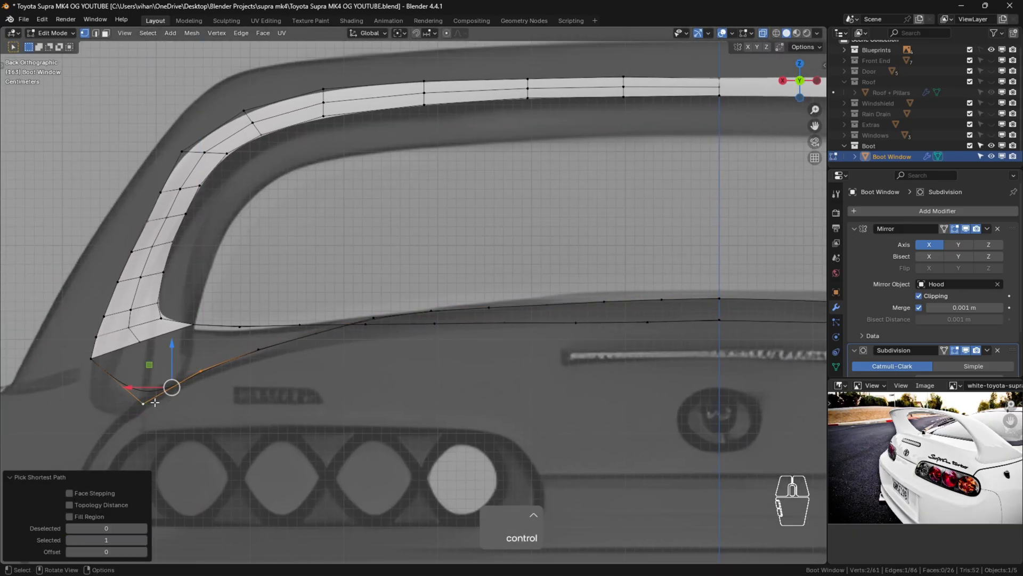
ctrl+click(720, 299)
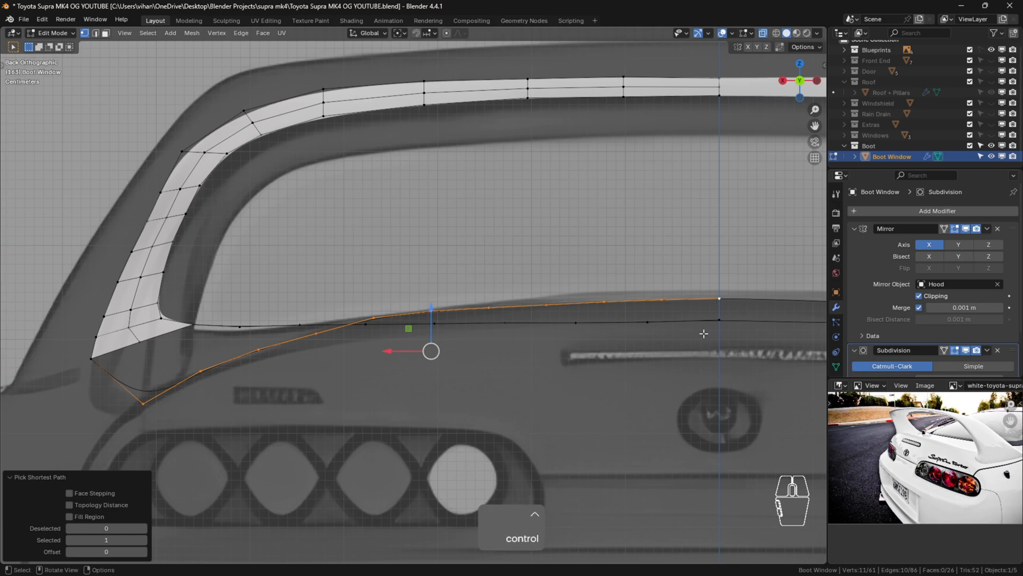
click(316, 333)
scroll(315, 332, up, 2)
drag(316, 293, 316, 291)
Space the boot lip vertices evenly from the outer corner to the centre line with LoopTools Space.
click(65, 434)
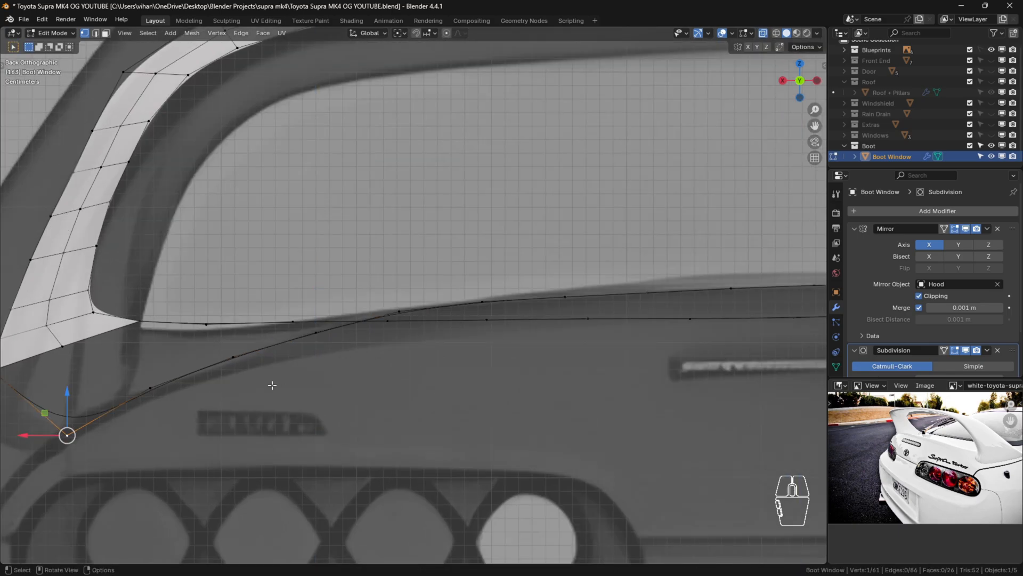
scroll(666, 320, down, 2)
ctrl+click(667, 329)
key(n)
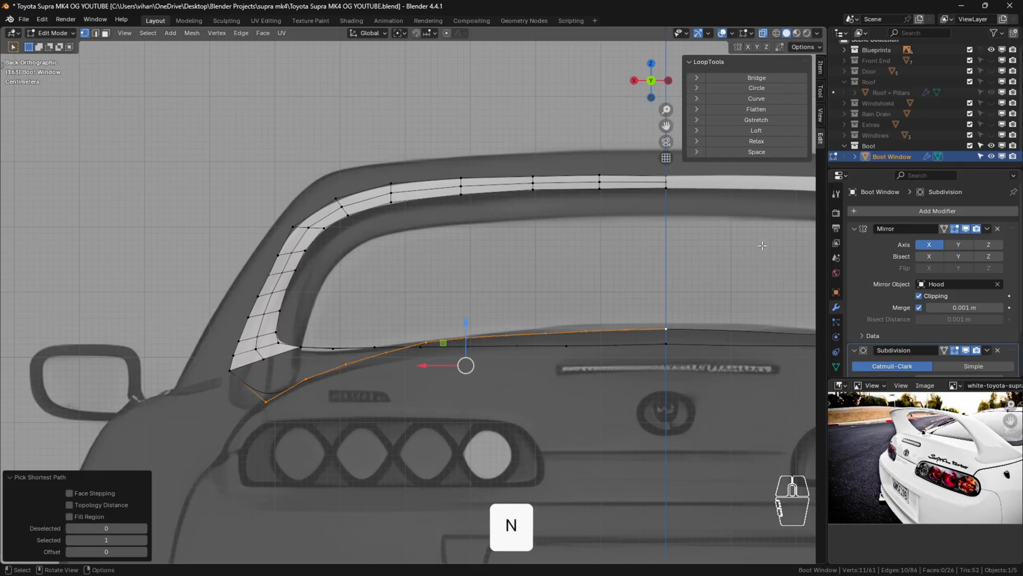
click(784, 152)
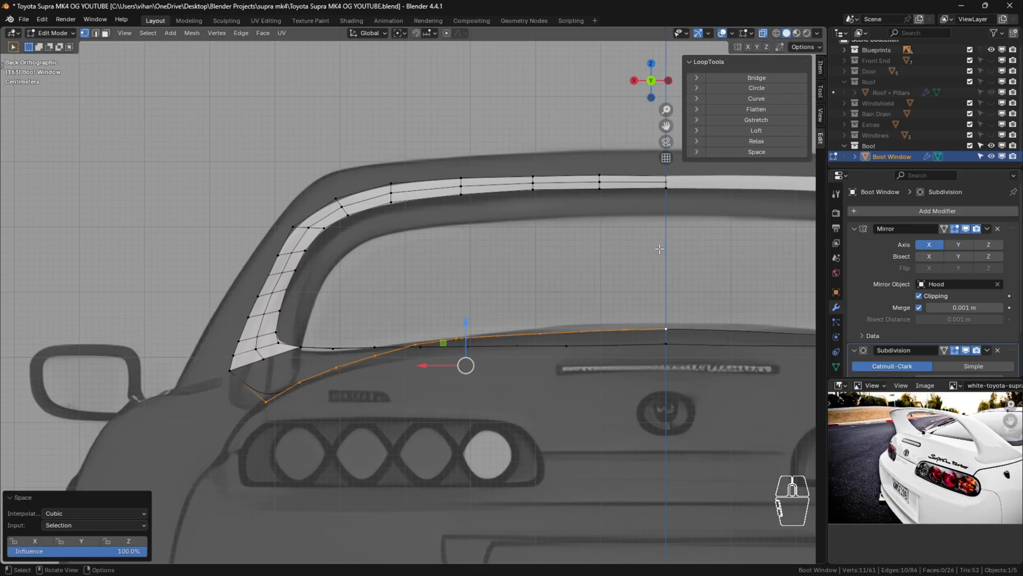
key(n)
Join the boot lip's centre-line vertex to the rear window edge's centre-line vertex with a new edge.
scroll(458, 399, down, 8)
shift+middle_drag(455, 405, 382, 306)
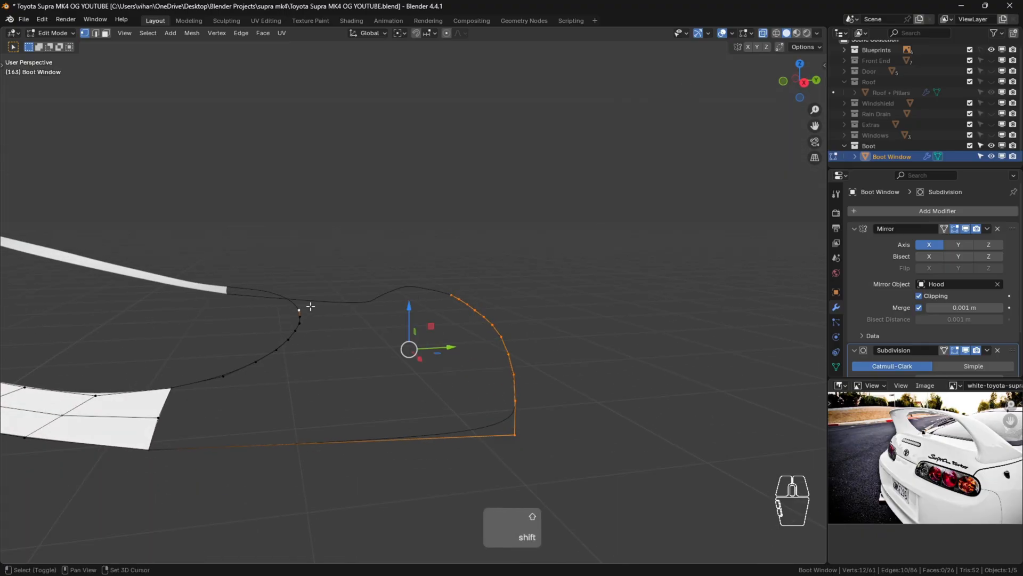
click(459, 299)
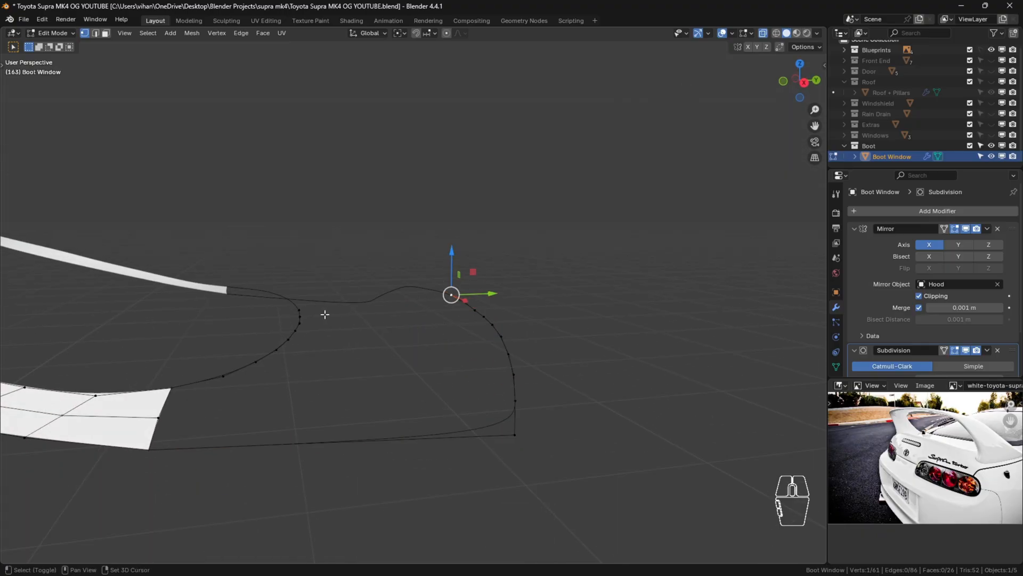
shift+click(302, 311)
key(f)
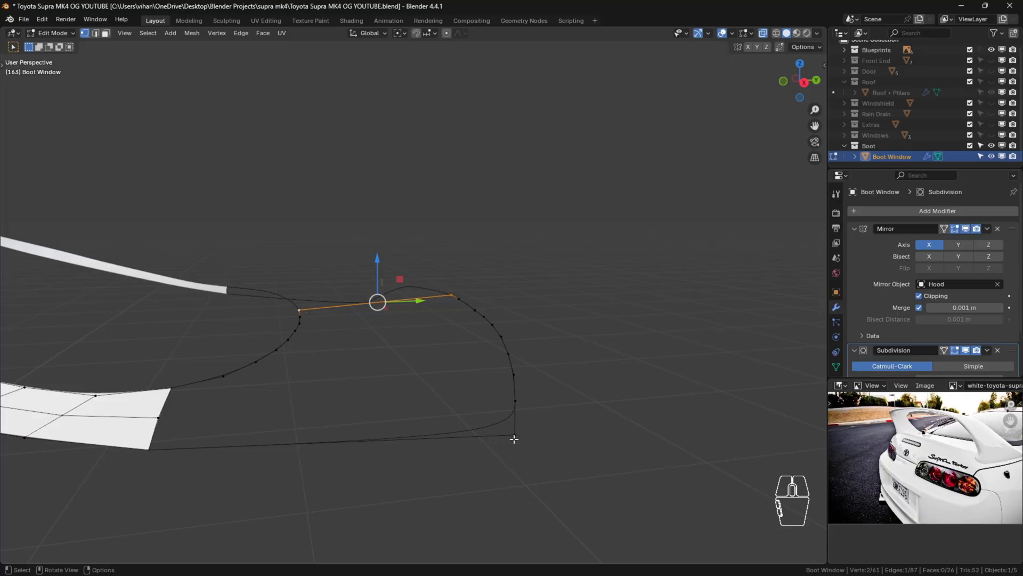
Add five evenly spaced loop cuts to the new centre-line edge.
scroll(352, 433, down, 3)
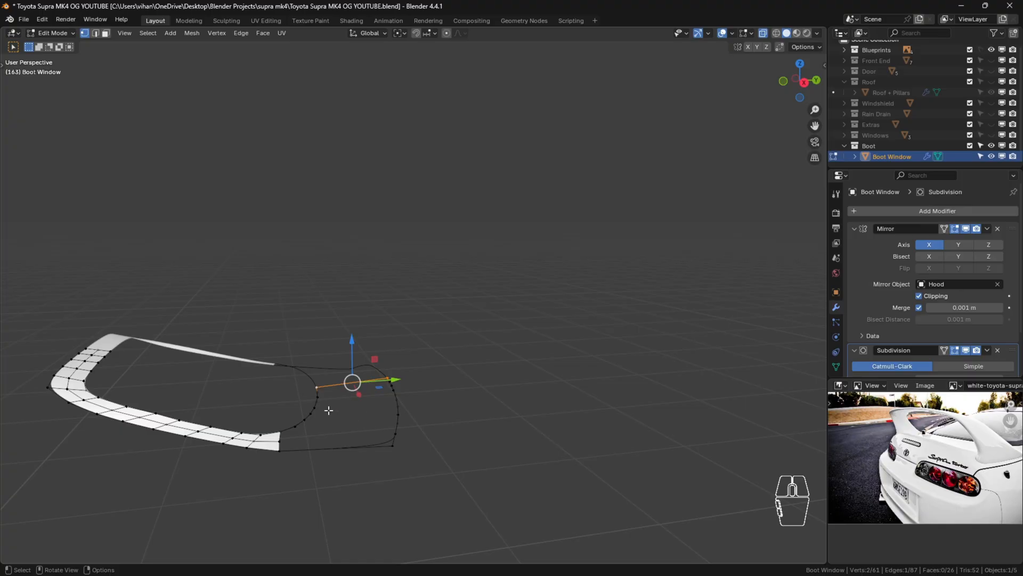
scroll(370, 427, up, 3)
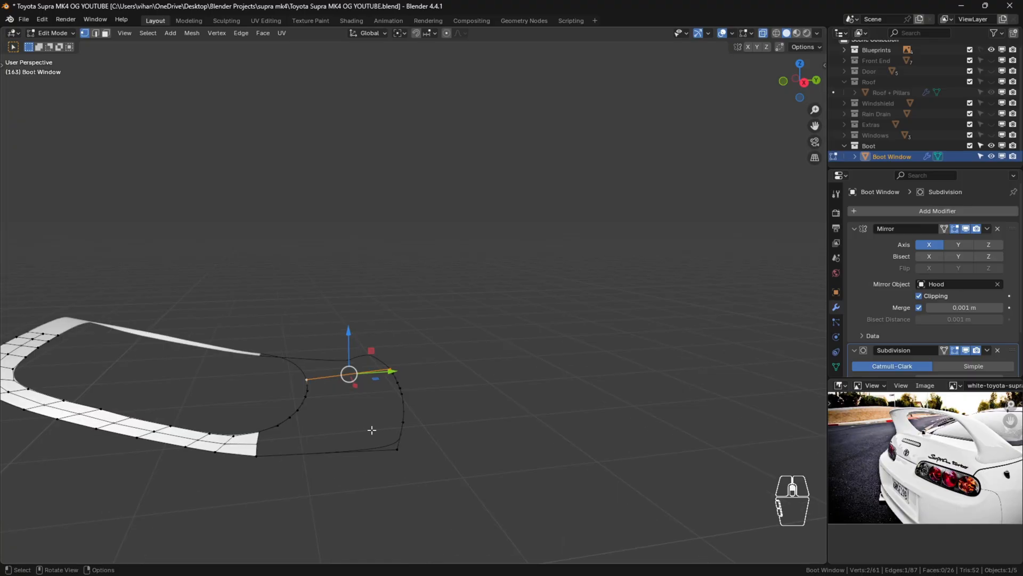
key(KP_7)
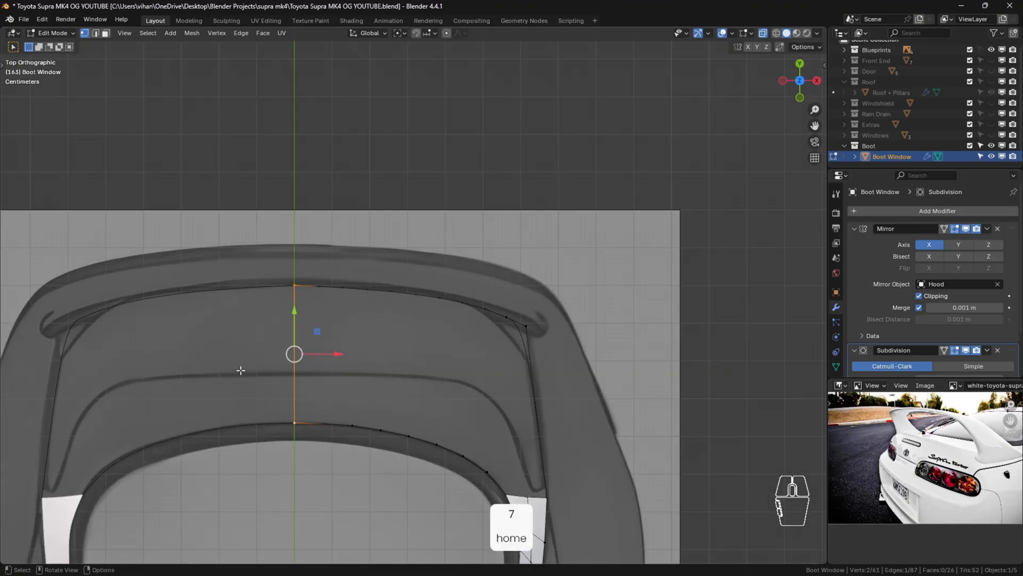
scroll(456, 407, up, 1)
shift+middle_drag(473, 450, 449, 332)
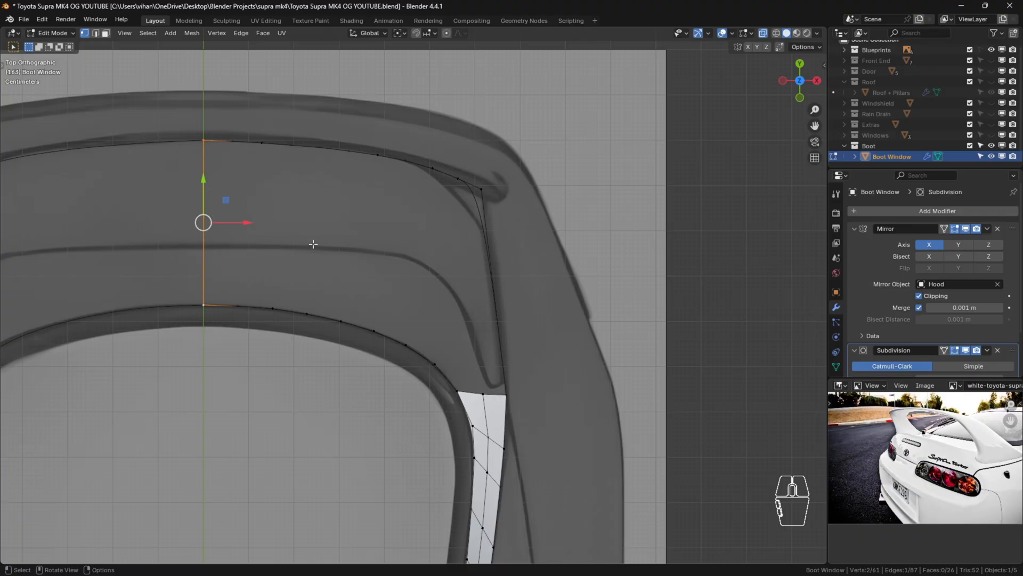
key(ctrl+r)
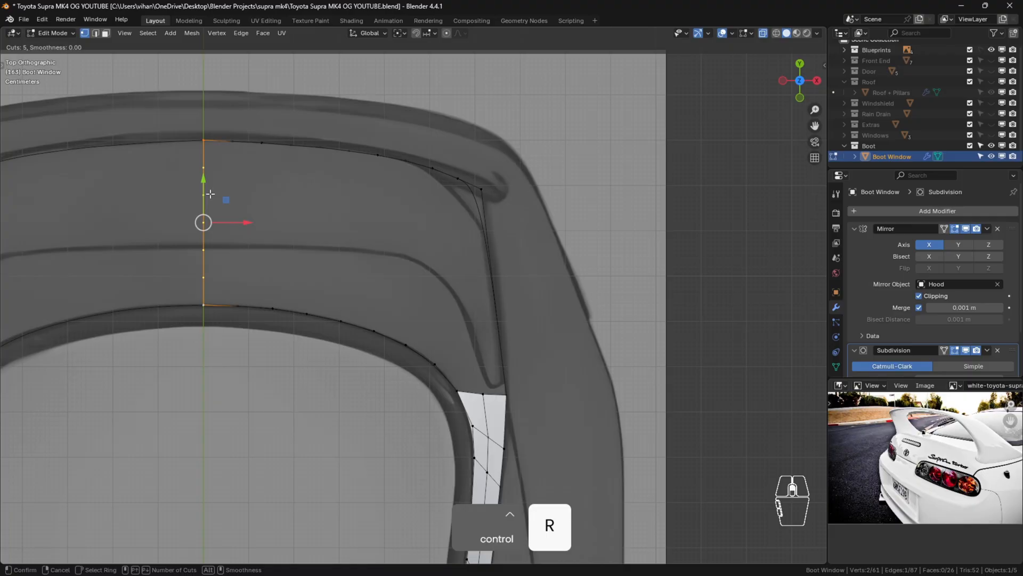
click(211, 188)
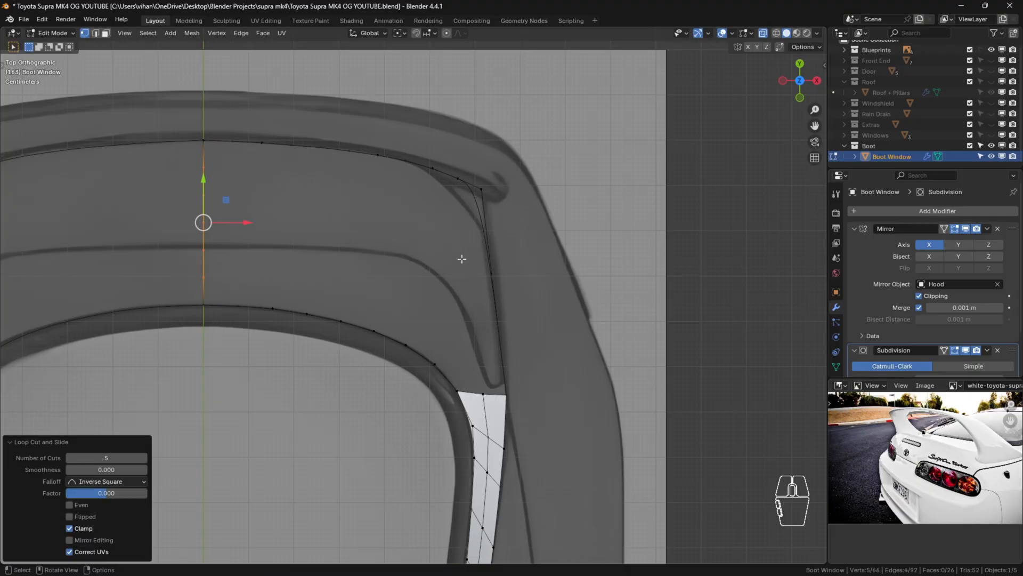
Add seven evenly spaced loop cuts to the side edge between the window frame and the lip's outer corner.
key(ctrl+r)
scroll(516, 236, up, 2)
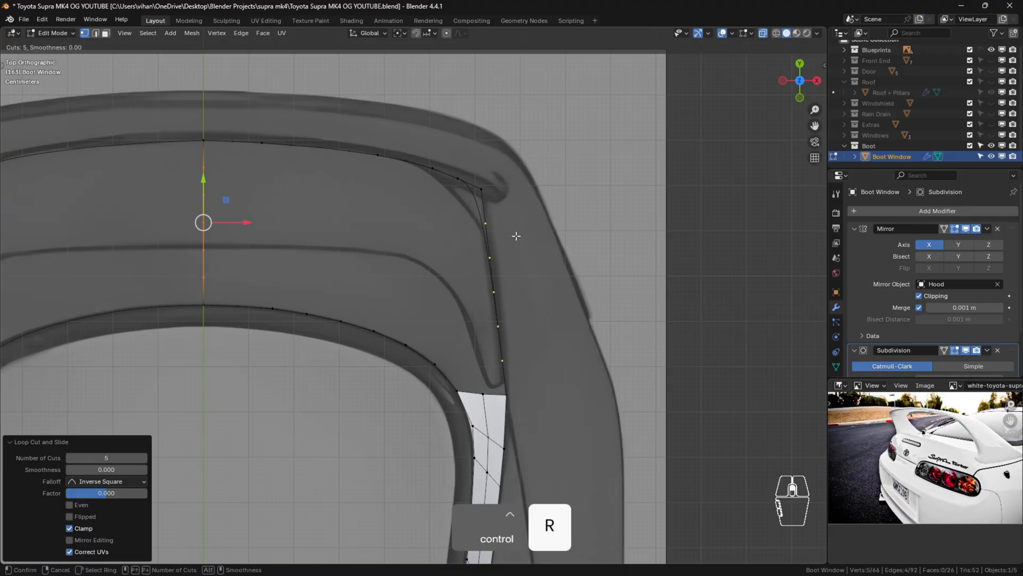
scroll(516, 236, up, 1)
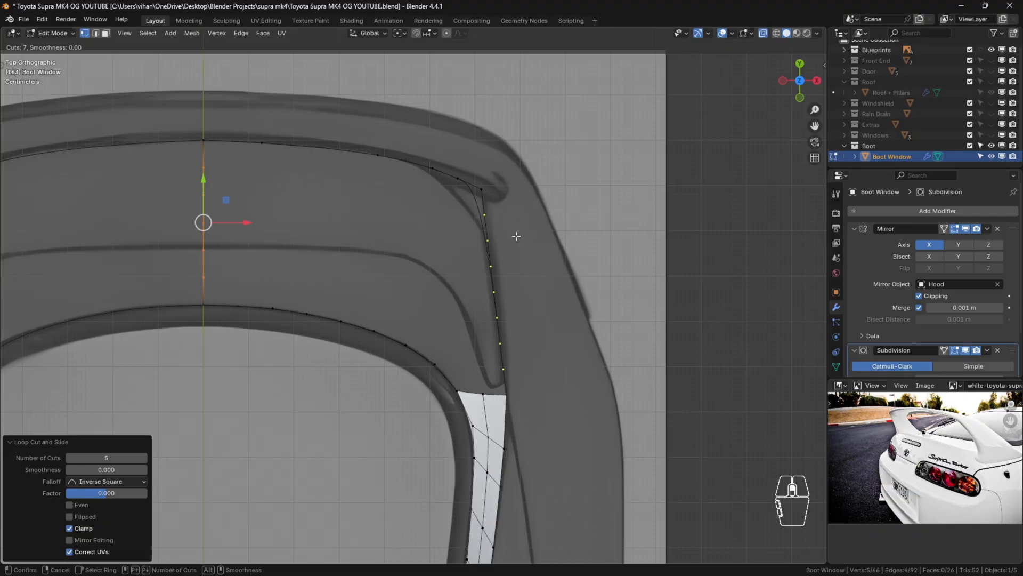
click(516, 236)
right_click(516, 236)
click(577, 297)
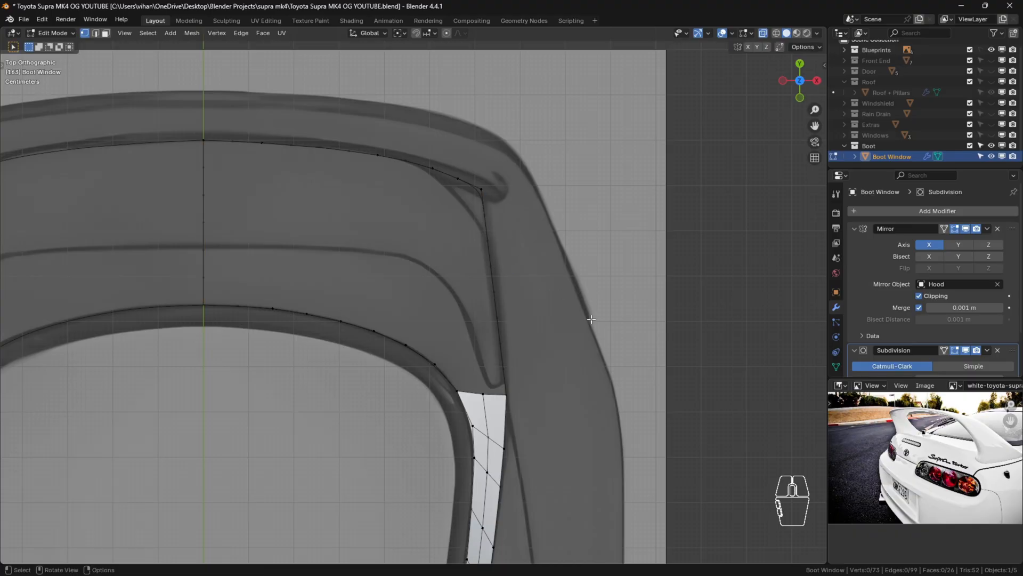
In right side view, slightly lower the first four side-edge vertices behind the window frame toward the blueprint's lower boot line.
key(KP_3)
scroll(505, 454, up, 5)
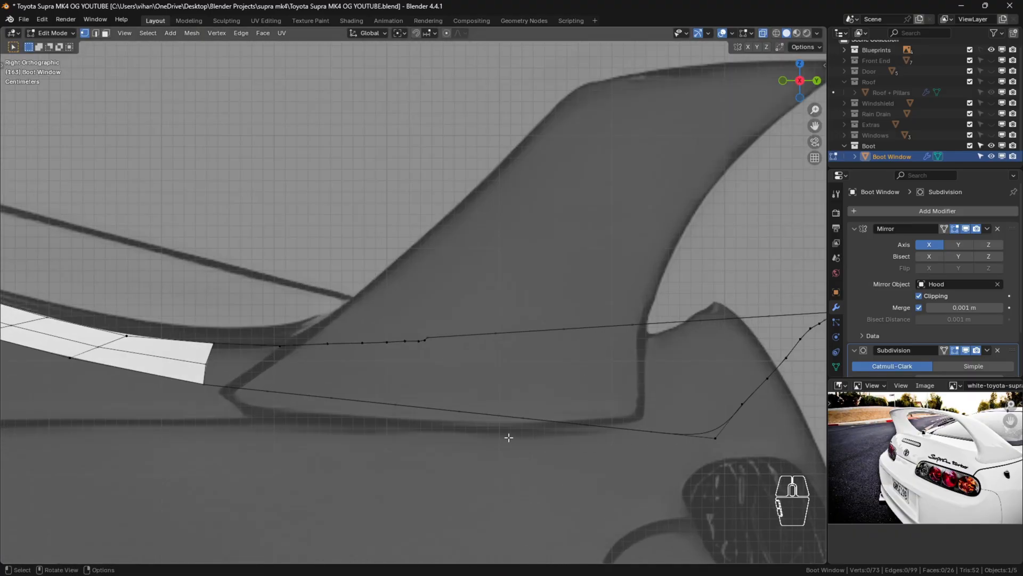
click(268, 393)
drag(268, 354, 268, 357)
click(336, 397)
drag(332, 366, 331, 367)
click(395, 405)
drag(394, 366, 394, 368)
click(459, 411)
drag(459, 378, 459, 380)
Lower the fifth and sixth side-edge vertices and raise the seventh to follow the line under the spoiler.
click(524, 418)
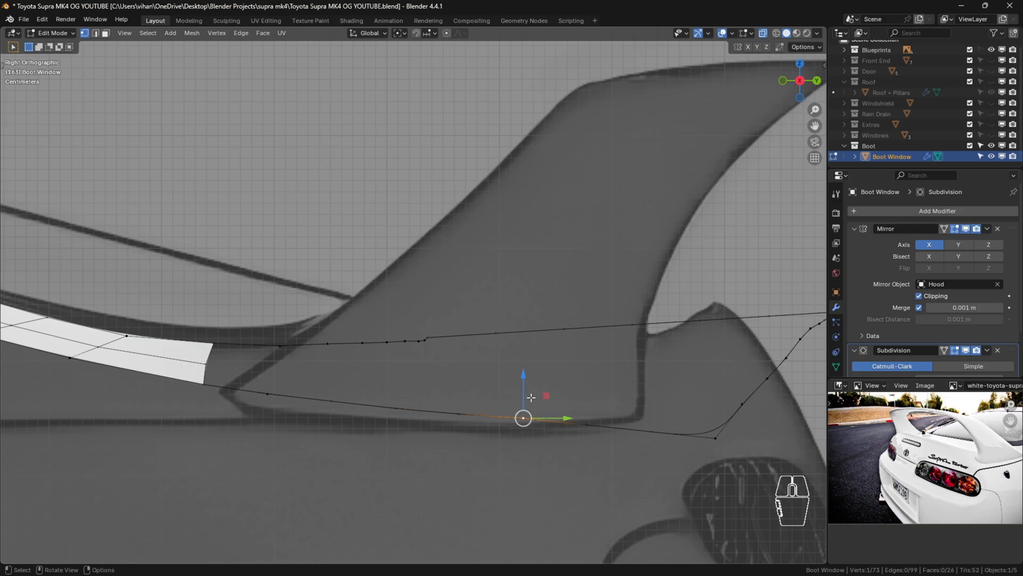
drag(523, 382, 523, 385)
click(587, 424)
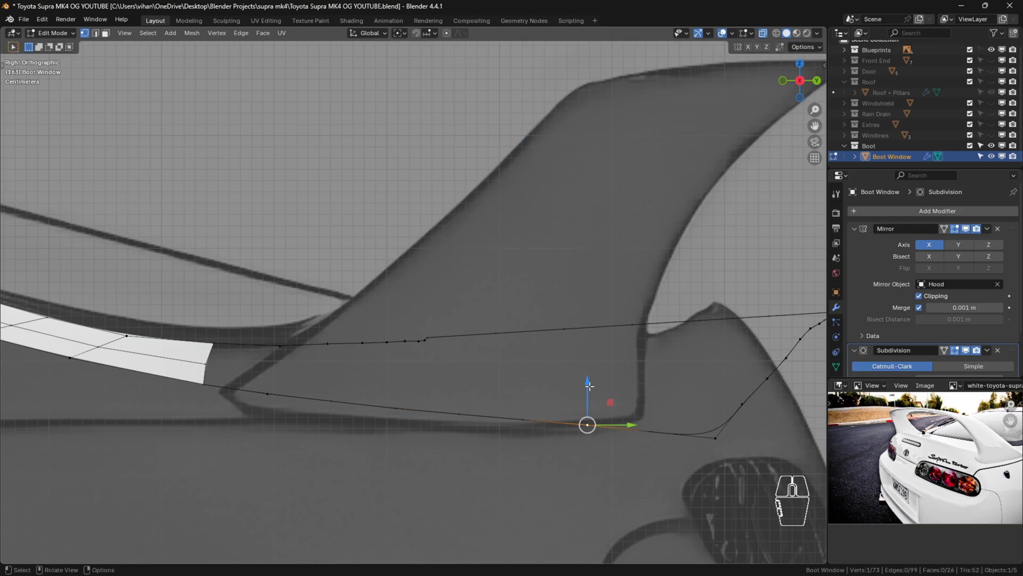
drag(588, 388, 588, 390)
click(651, 431)
drag(653, 404, 652, 397)
click(588, 421)
drag(589, 400, 589, 404)
click(651, 422)
drag(651, 402, 648, 398)
Raise the lip's outer corner vertex so the side edge flows smoothly into it.
click(715, 437)
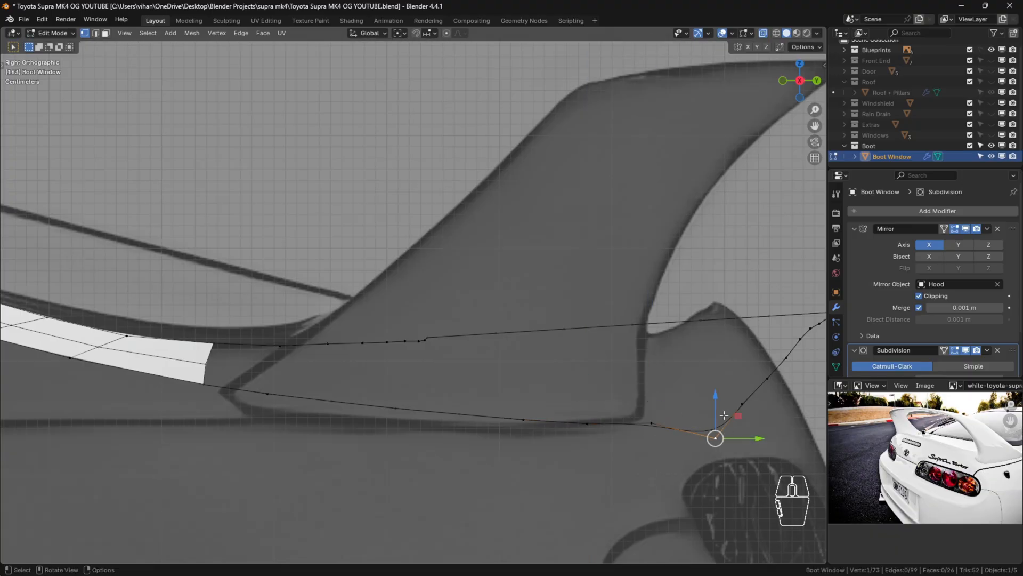
drag(715, 401, 743, 385)
click(742, 404)
click(795, 400)
shift+middle_drag(778, 427, 564, 404)
In back view, slightly lower the side-edge vertex next to the lip's outer corner.
key(ctrl+KP_1)
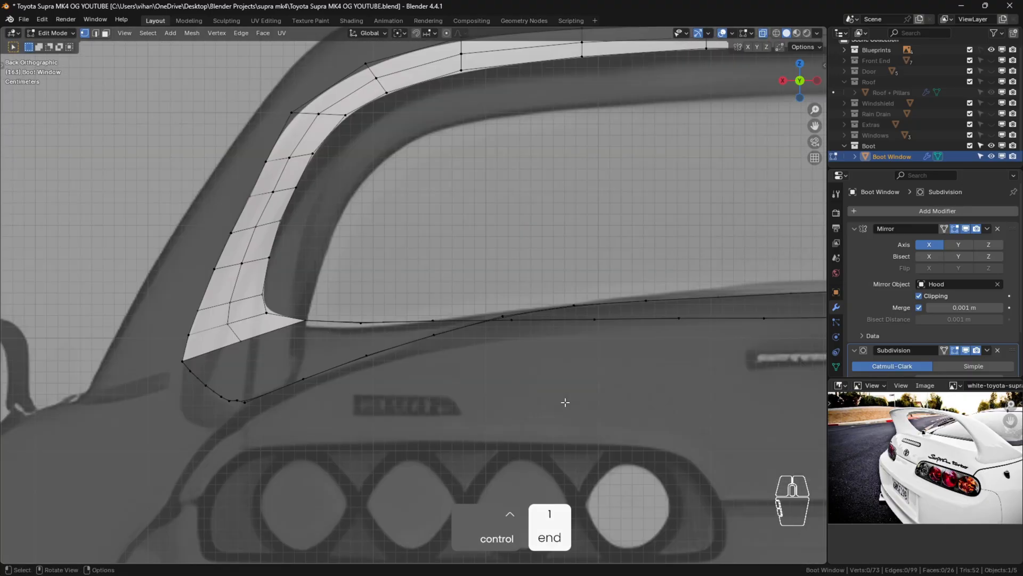
scroll(250, 393, up, 2)
click(219, 405)
scroll(219, 405, up, 3)
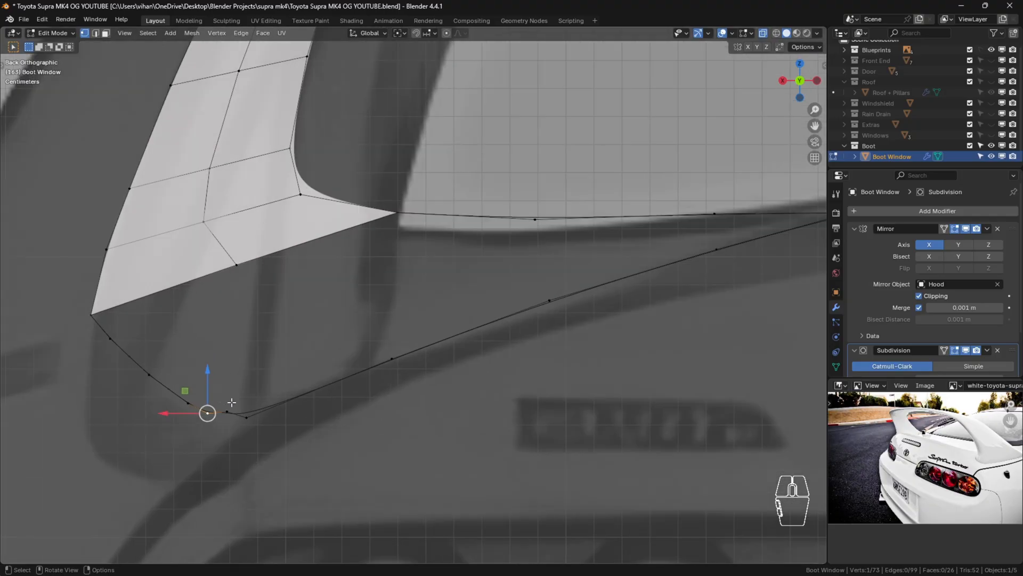
drag(227, 384, 227, 387)
click(352, 448)
In right side view, shift the lip's fifth and fourth vertices from the outer corner slightly rearward, the fourth by about 0.002 m in Y.
scroll(352, 434, down, 5)
shift+middle_drag(423, 399, 281, 411)
key(KP_3)
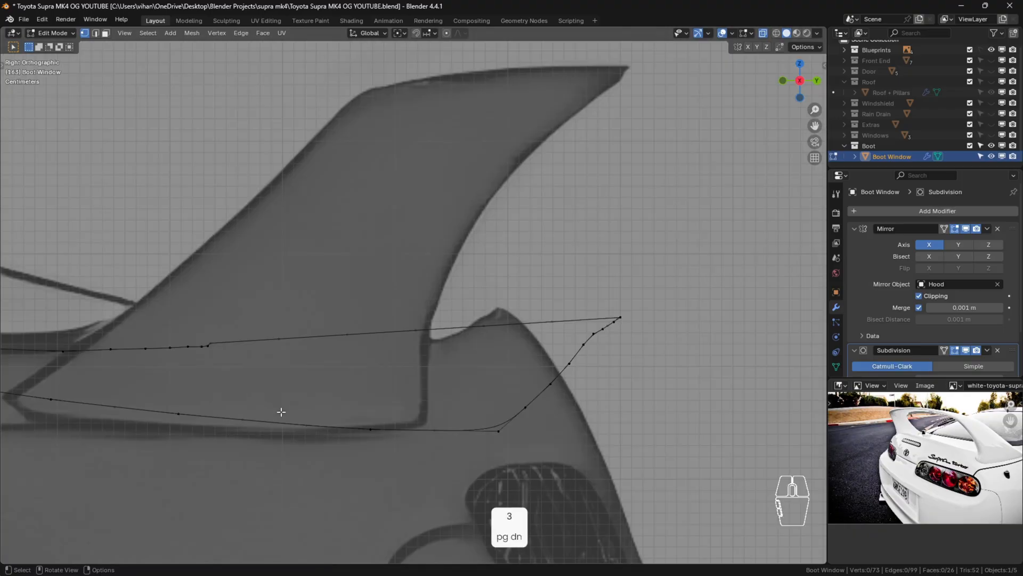
scroll(512, 389, down, 2)
scroll(512, 389, up, 7)
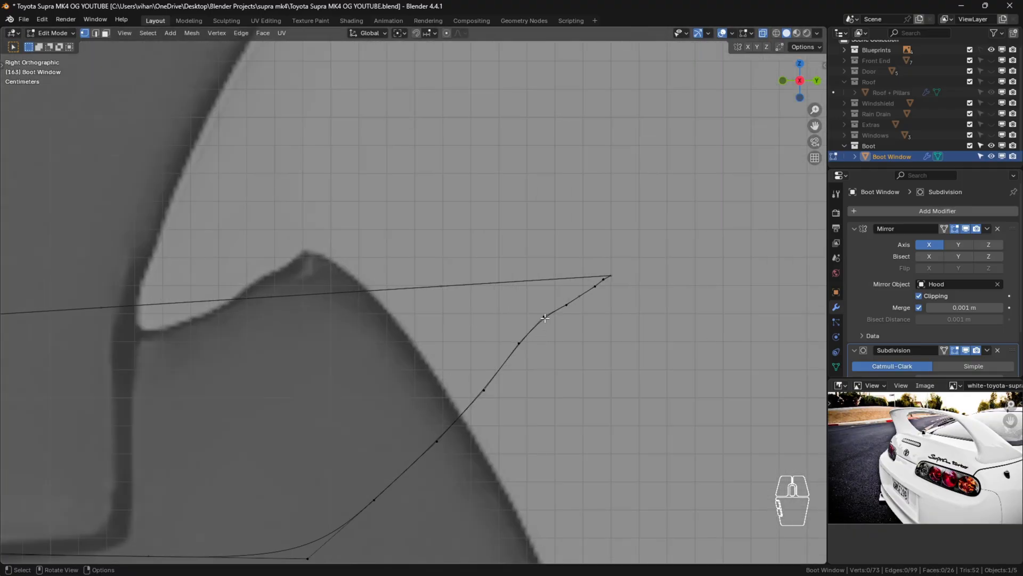
click(544, 316)
drag(566, 316, 569, 342)
click(519, 343)
scroll(540, 411, down, 6)
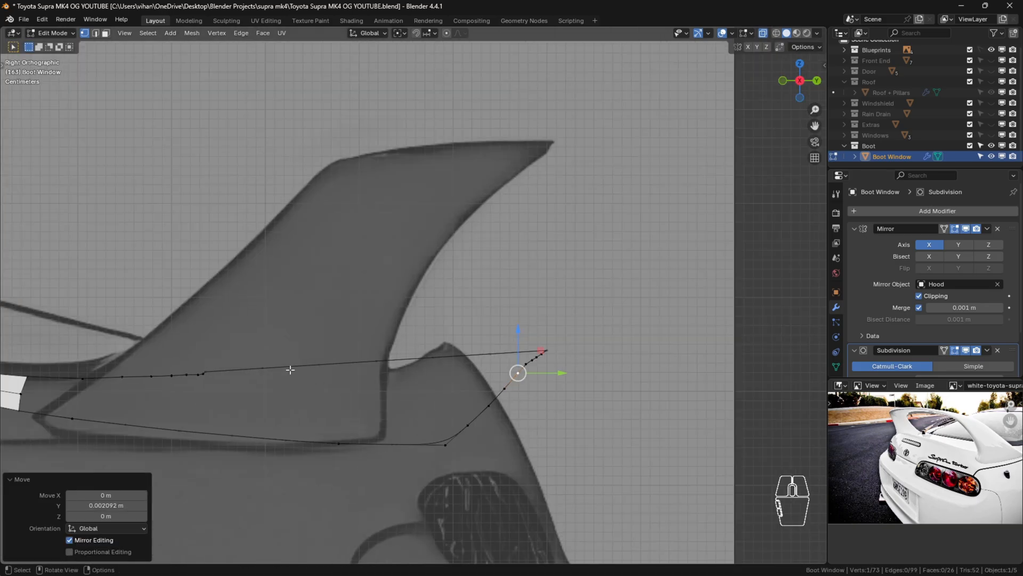
Lower the first four centre-line vertices behind the rear window edge to dip the boot surface toward the blueprint.
scroll(315, 379, up, 2)
click(365, 366)
drag(365, 326, 363, 334)
click(436, 350)
drag(447, 329, 449, 337)
click(542, 351)
drag(535, 318, 535, 324)
click(613, 351)
drag(617, 334, 617, 340)
Lower the third, fifth and fourth centre-line vertices to smooth the boot's centre-line dip.
click(529, 357)
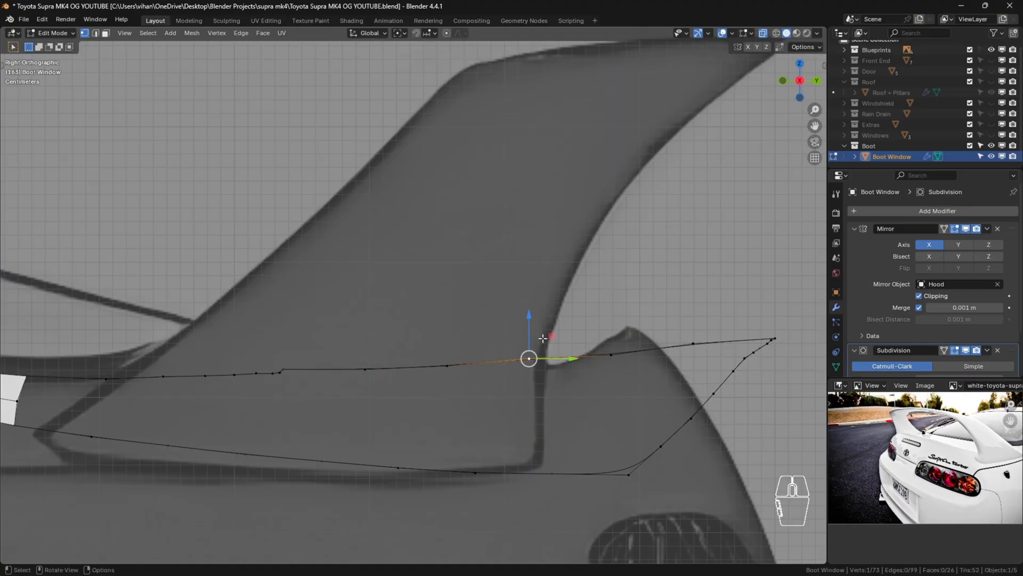
drag(529, 320, 529, 328)
click(694, 343)
drag(691, 320, 689, 328)
click(612, 356)
drag(611, 331, 610, 337)
click(692, 418)
scroll(537, 460, down, 4)
click(589, 500)
scroll(589, 482, down, 1)
middle_drag(589, 482, 374, 315)
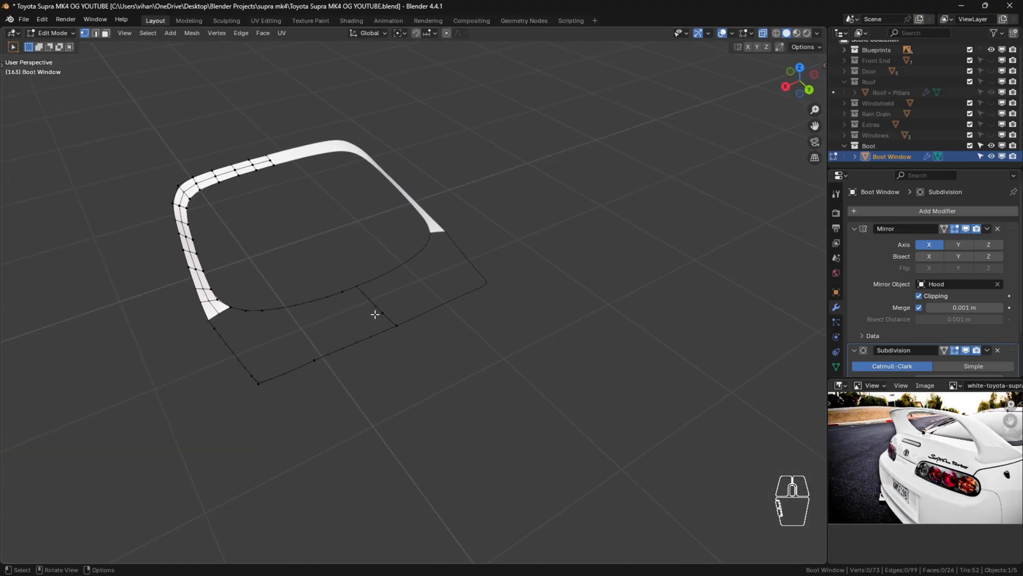
click(352, 276)
scroll(356, 284, up, 3)
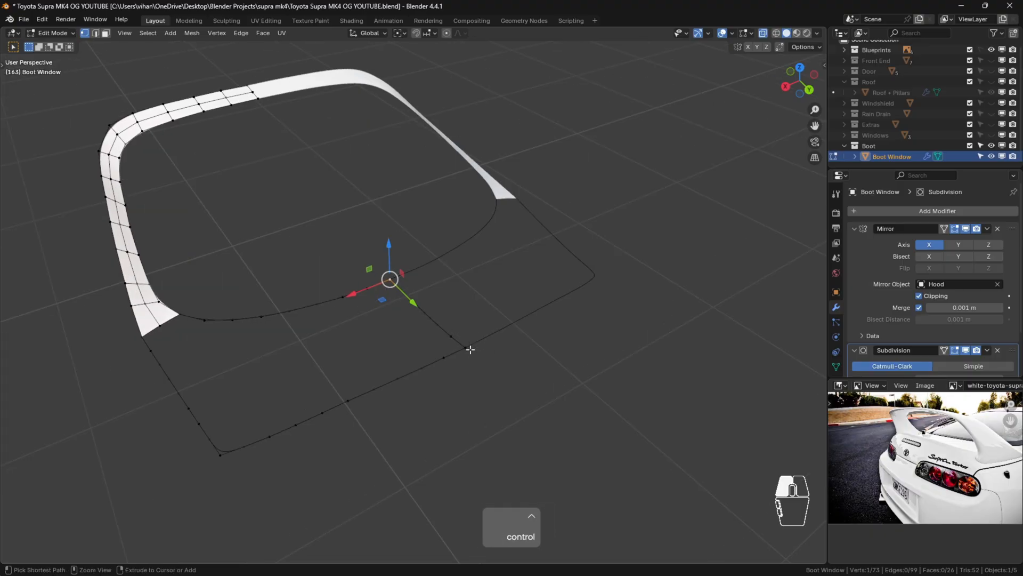
ctrl+click(467, 346)
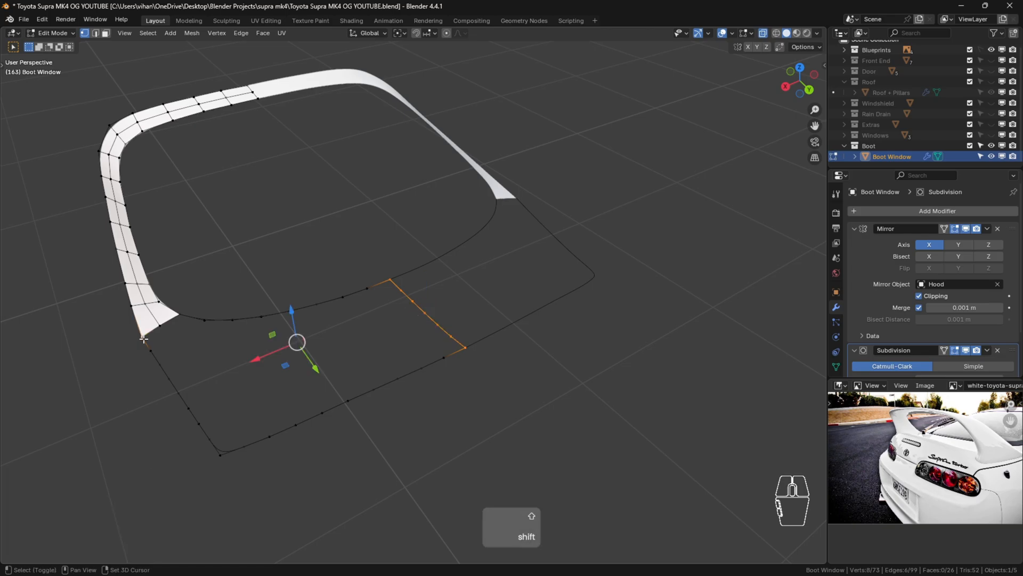
ctrl+click(216, 456)
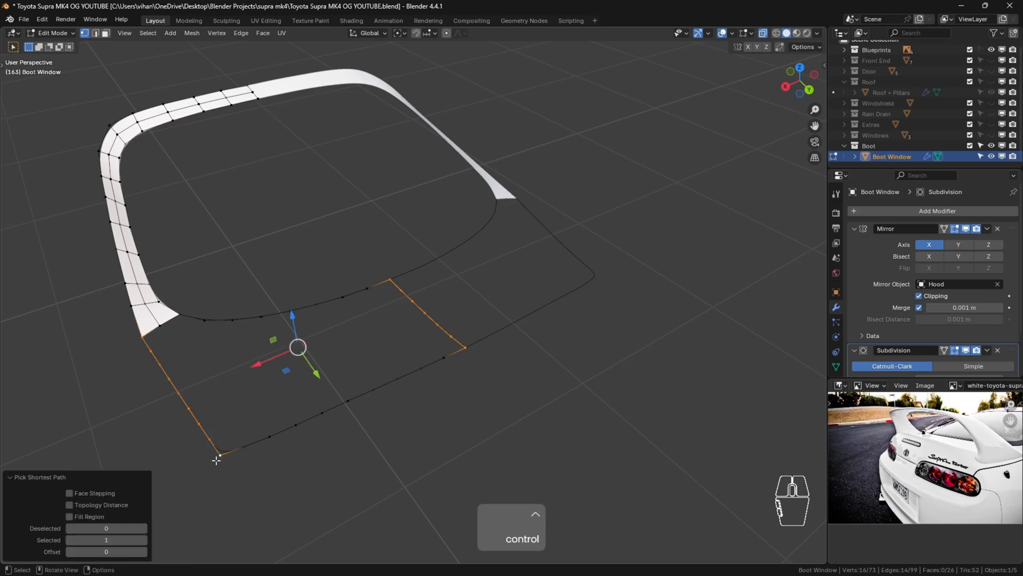
Select the boot lip edge and the opposing rear window edge from centre line to outer corner, and open the command search.
click(243, 457)
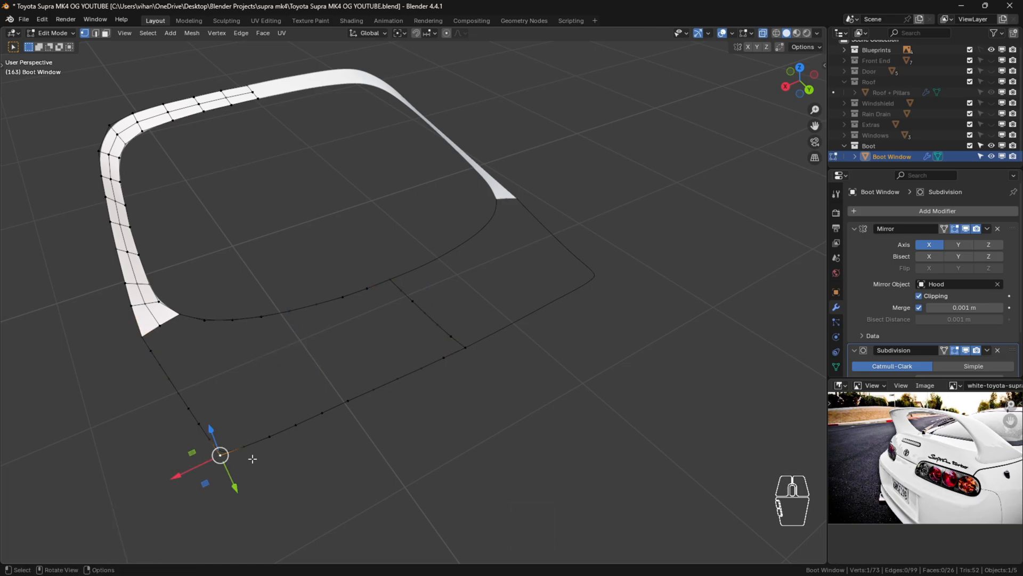
ctrl+shift+click(466, 347)
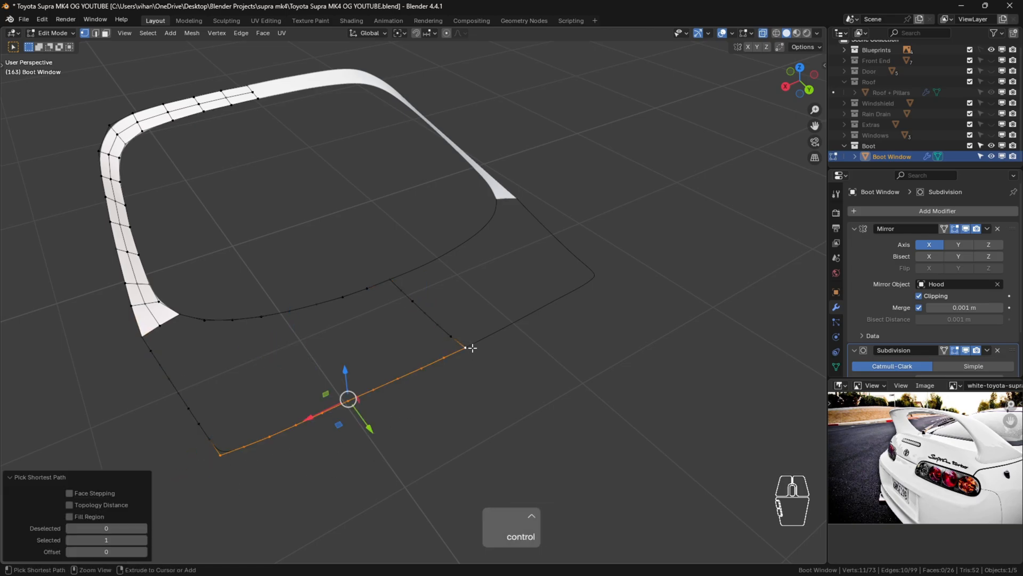
ctrl+click(142, 337)
key(F3)
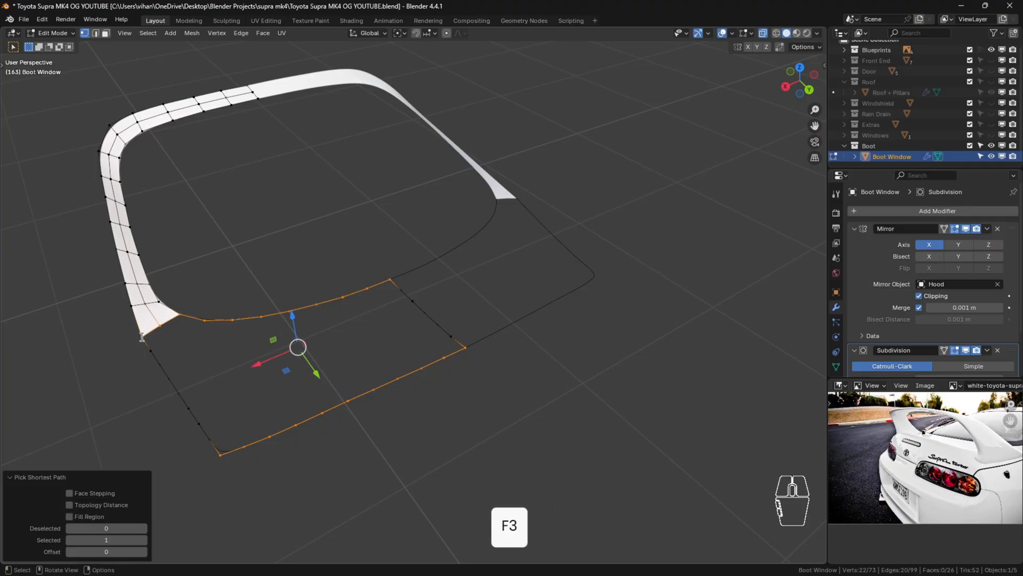
Try filling the area below the window opening between the selected upper and lower edges with Grid Fill.
click(195, 356)
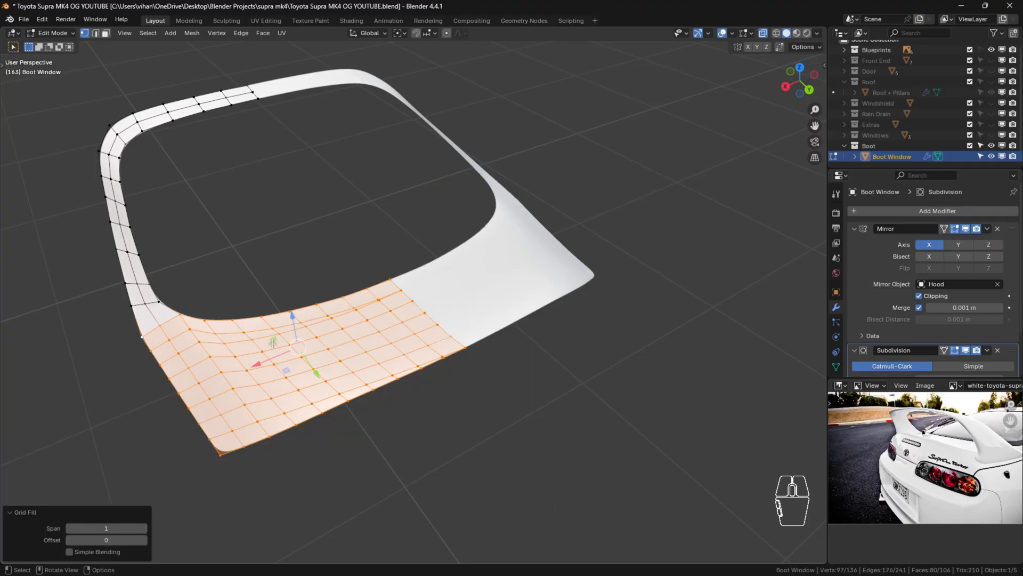
shift+middle_drag(295, 384, 326, 321)
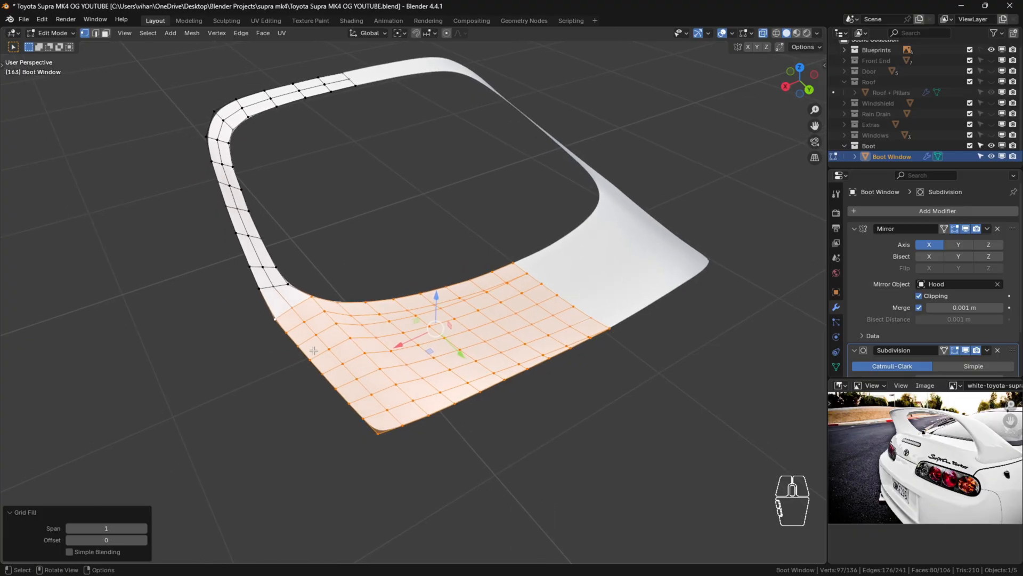
key(ctrl+z)
key(ctrl+z)
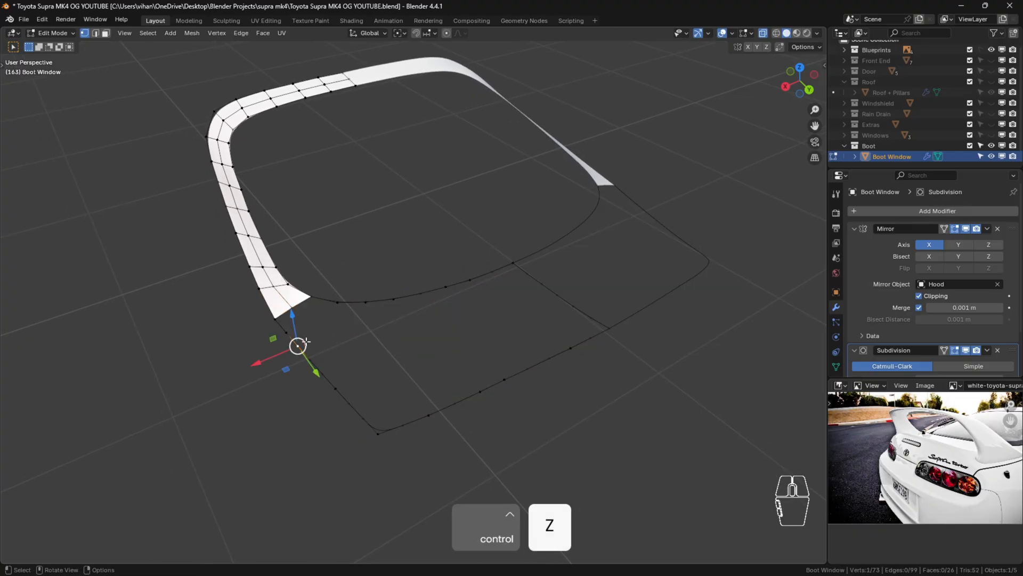
Dissolve the selected vertex on the panel's outer side edge and evenly space that edge's remaining vertices with LoopTools Space.
key(ctrl+x)
click(275, 317)
shift+click(379, 427)
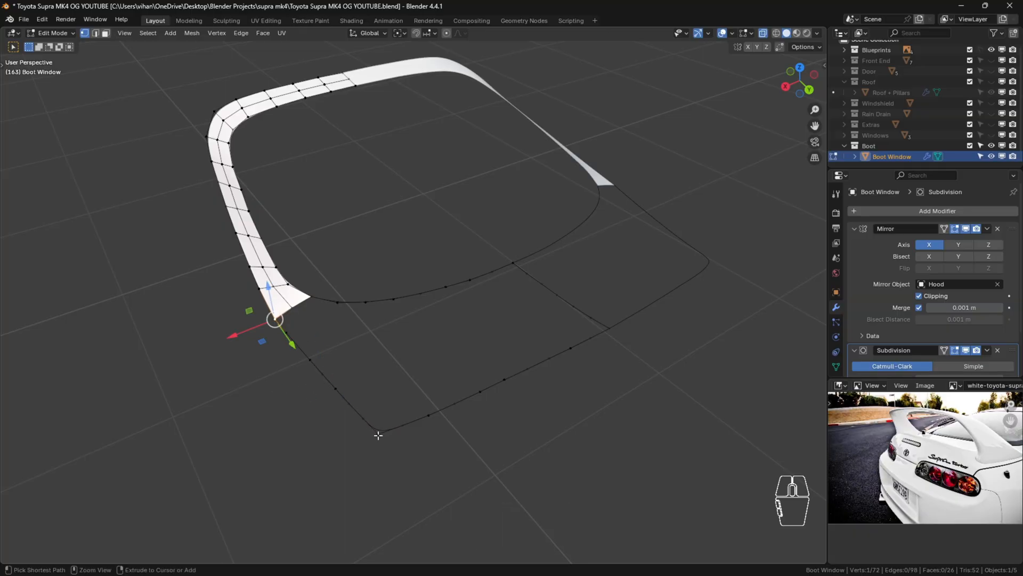
ctrl+click(378, 433)
key(n)
click(757, 152)
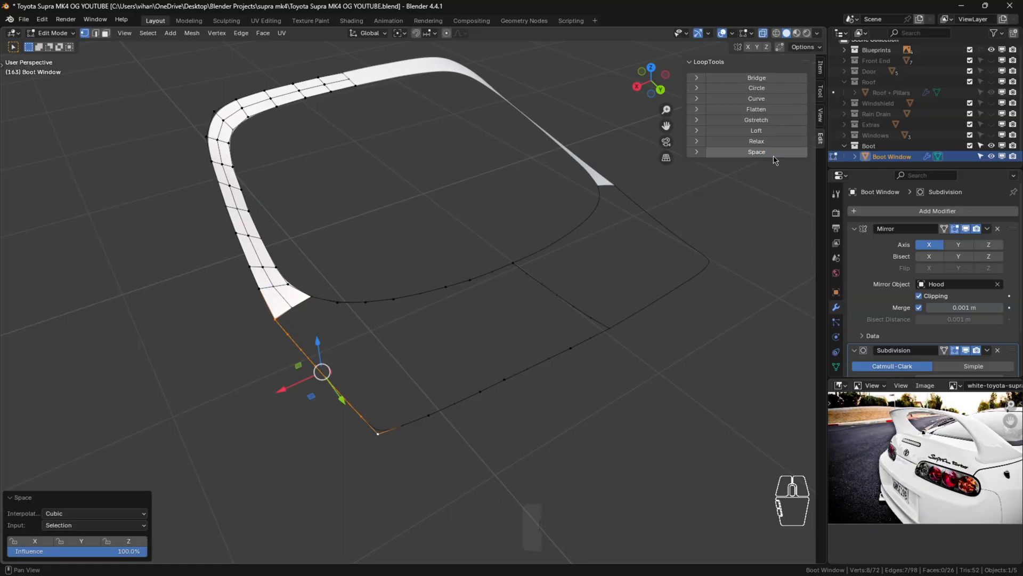
key(n)
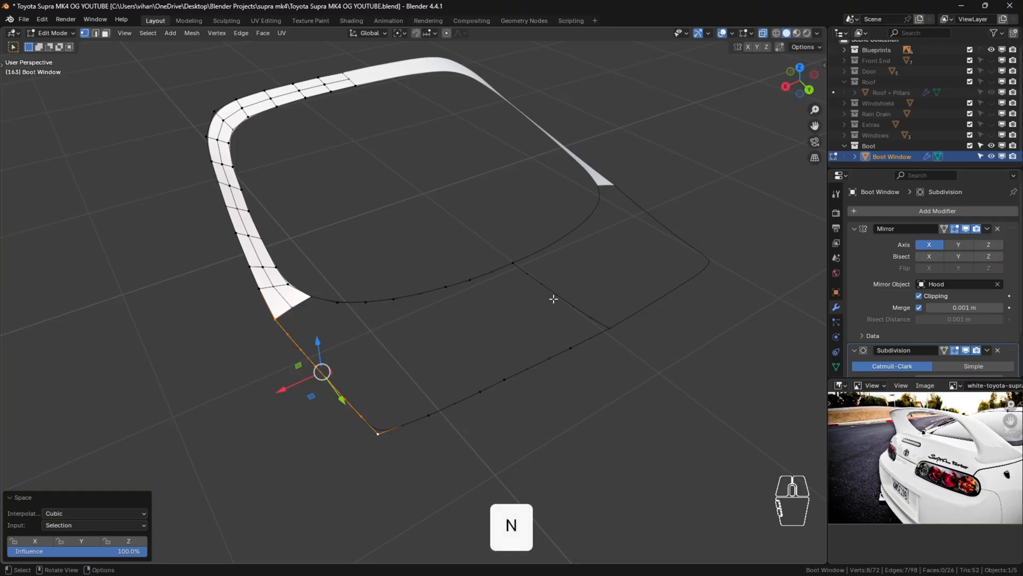
Try Grid Fill between the window's lower edge path and the panel's rear edge path.
click(385, 314)
click(274, 318)
ctrl+click(512, 263)
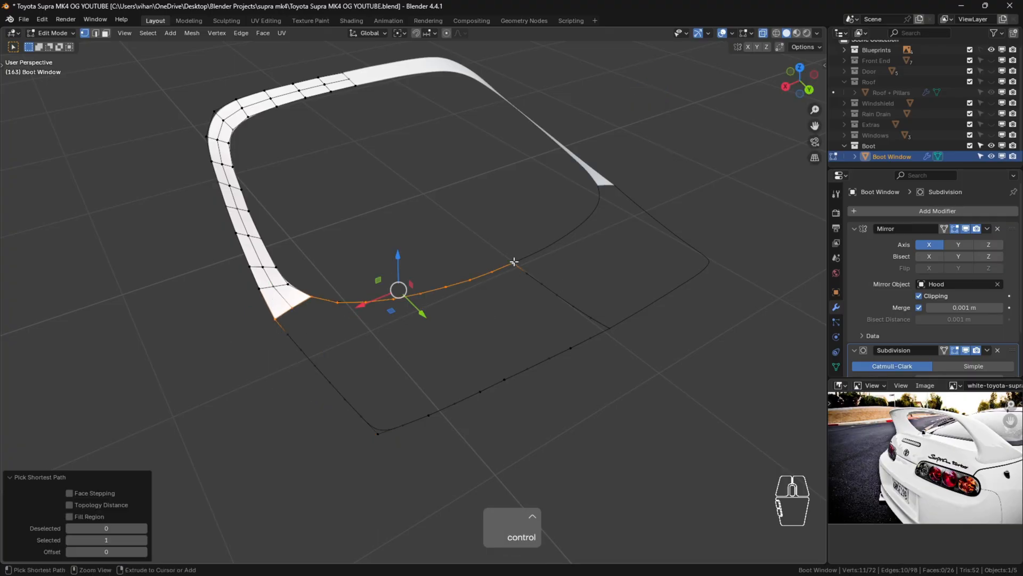
ctrl+click(609, 328)
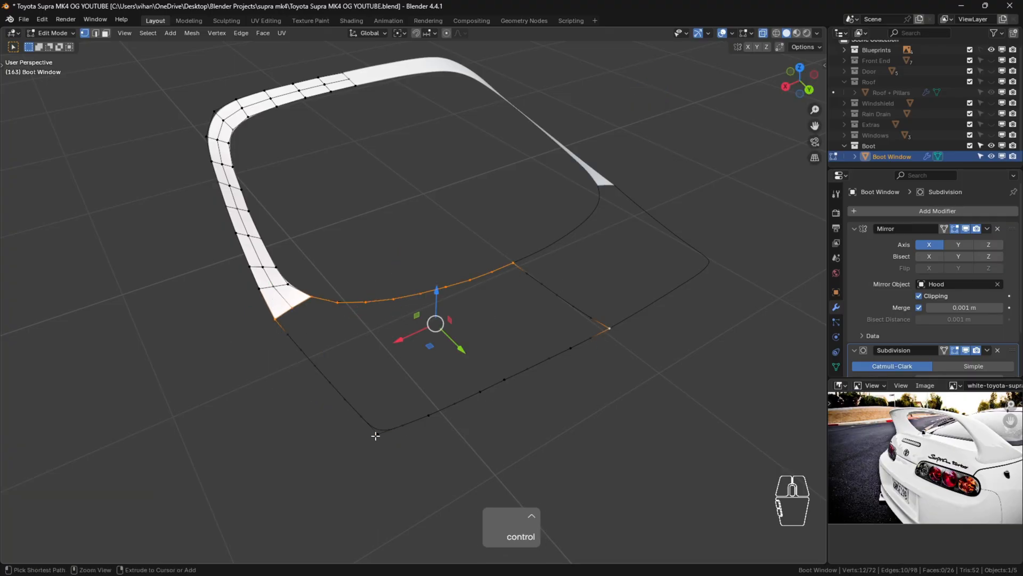
ctrl+click(377, 435)
key(F3)
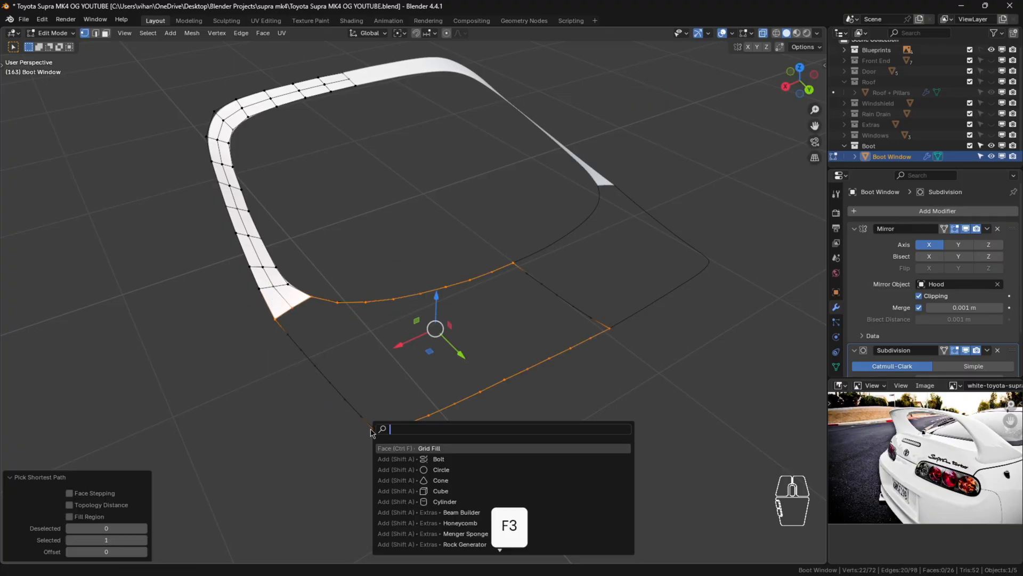
click(448, 449)
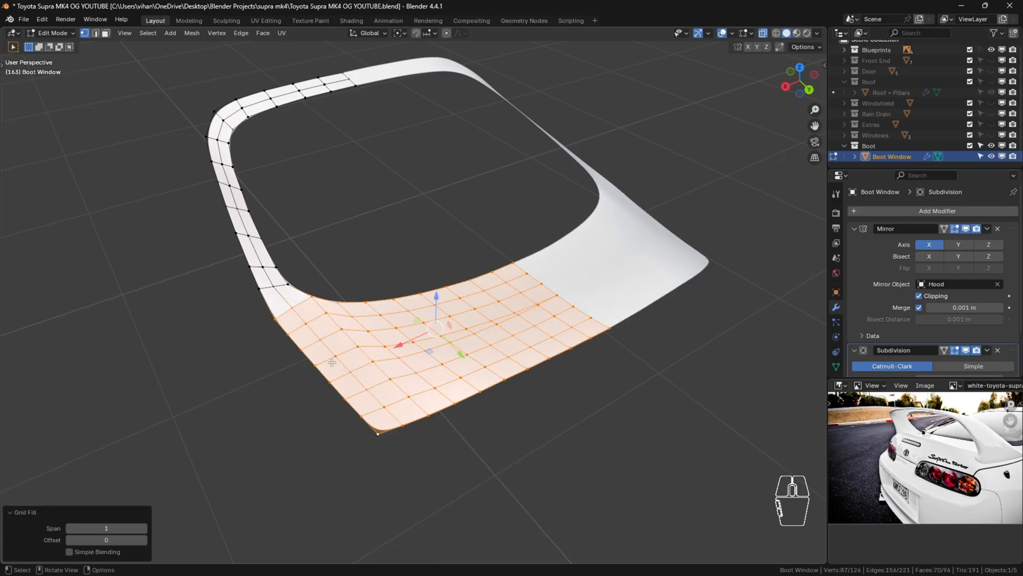
key(ctrl+z)
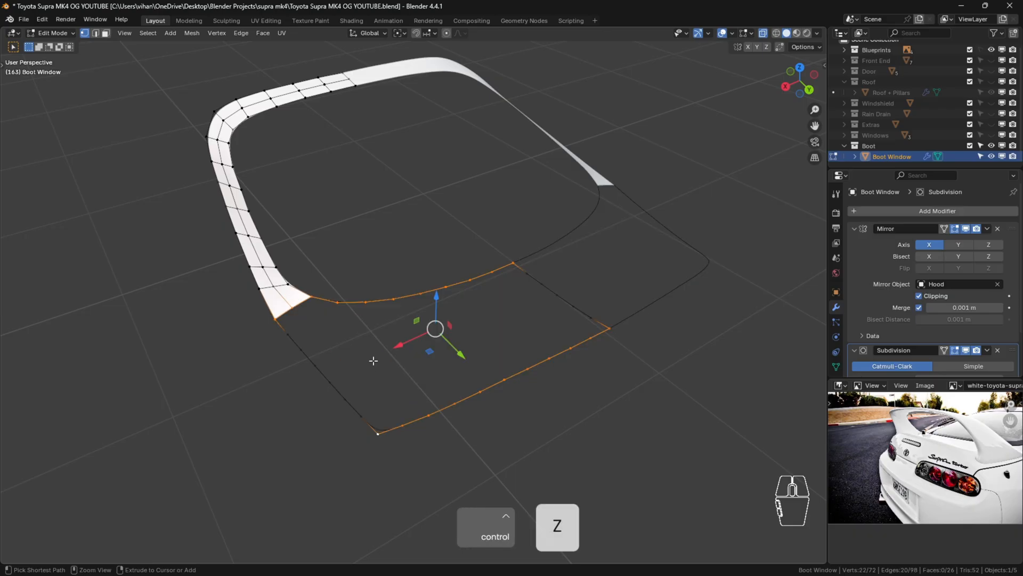
key(ctrl+z)
Dissolve one more vertex on the outer side edge and evenly redistribute the rest with LoopTools Space.
key(ctrl+x)
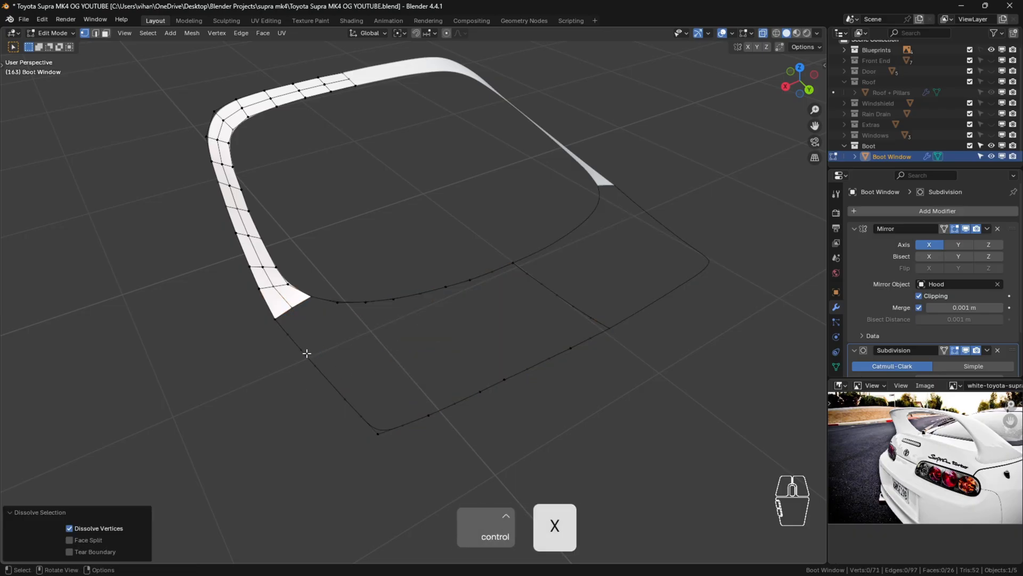
click(275, 319)
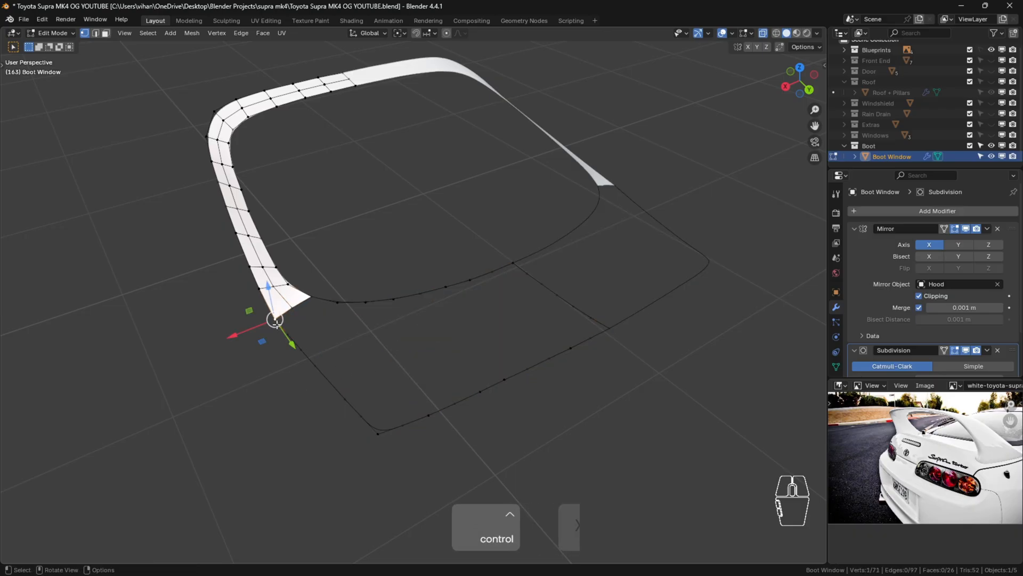
ctrl+click(379, 428)
key(n)
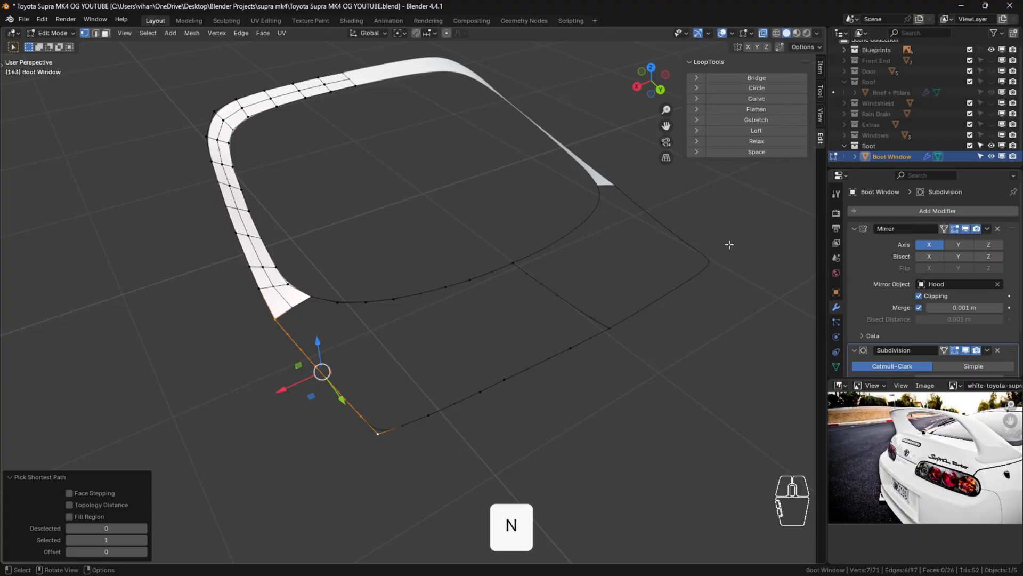
click(775, 152)
Select the window's lower edge path and the panel's rear edge path, and fill between them with Grid Fill.
click(276, 320)
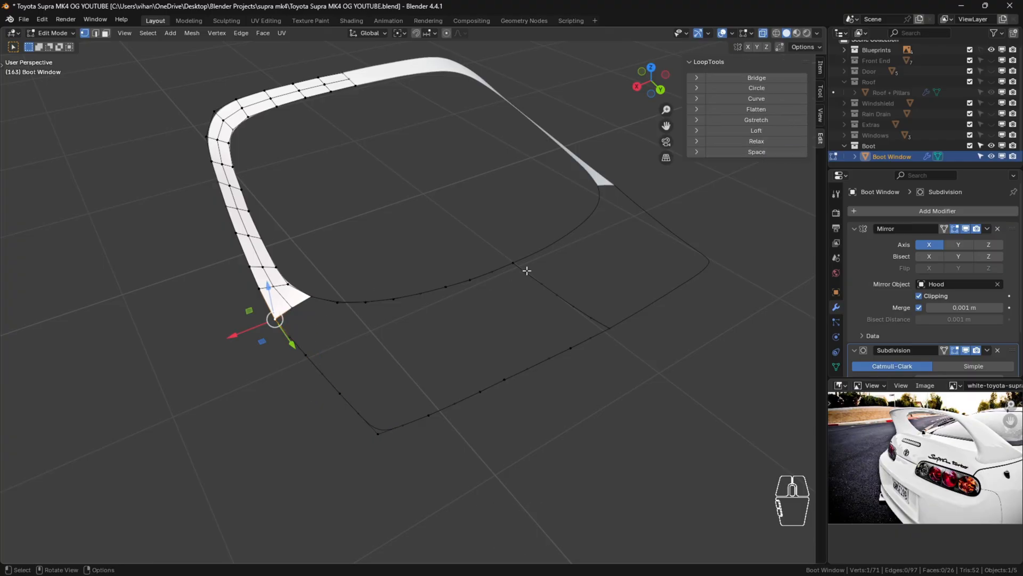
ctrl+click(514, 264)
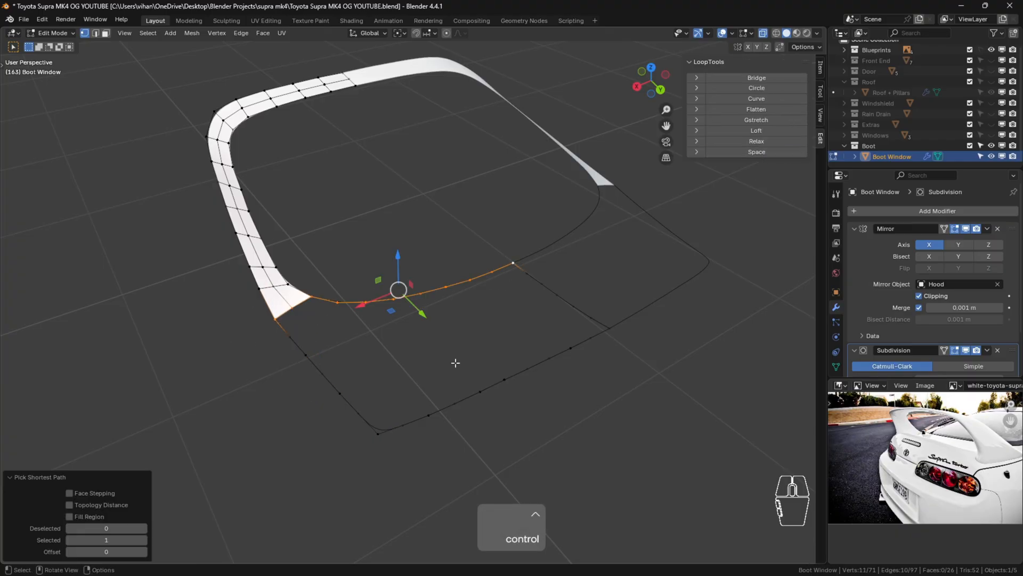
shift+click(378, 433)
ctrl+click(613, 328)
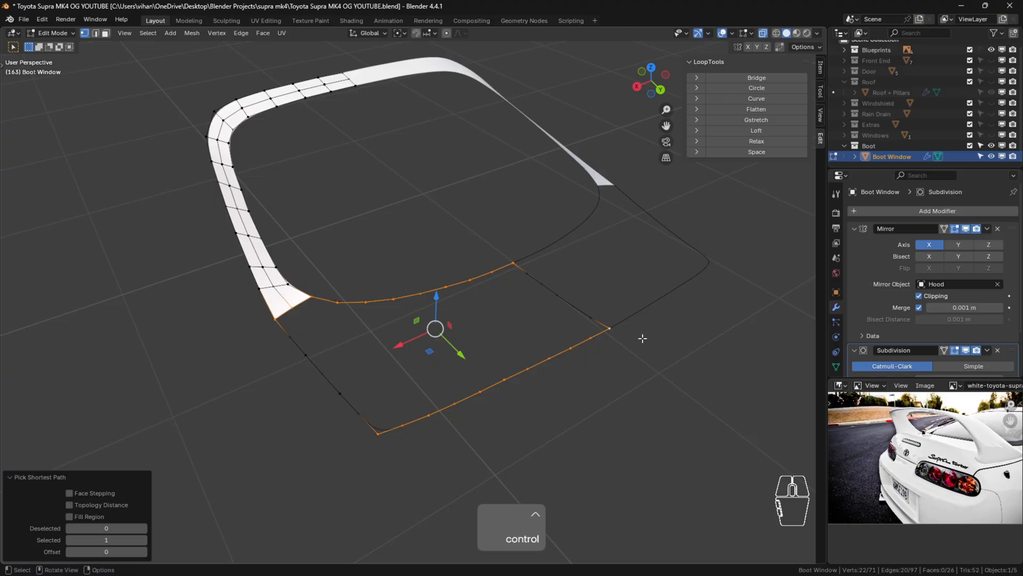
key(F3)
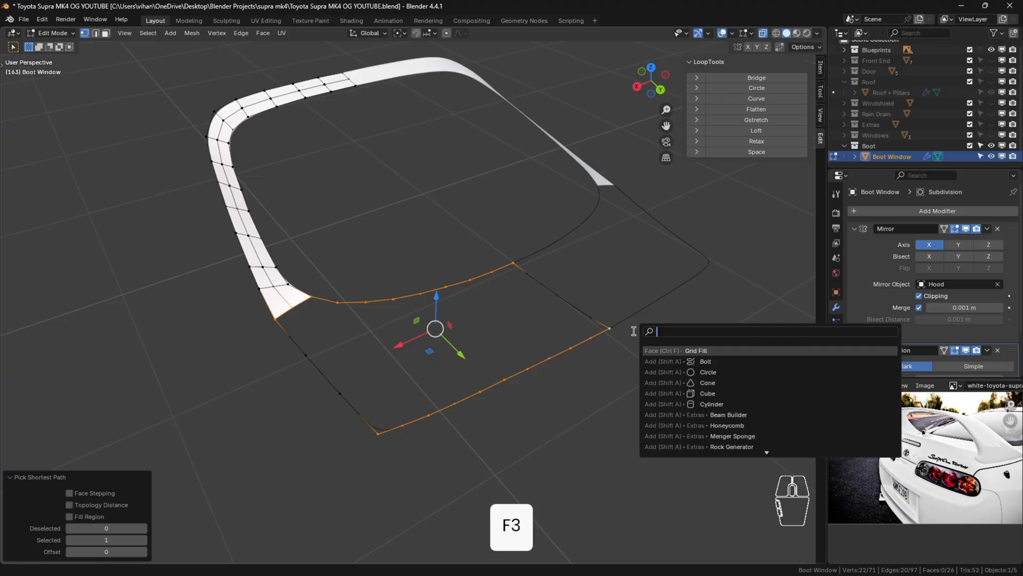
click(707, 350)
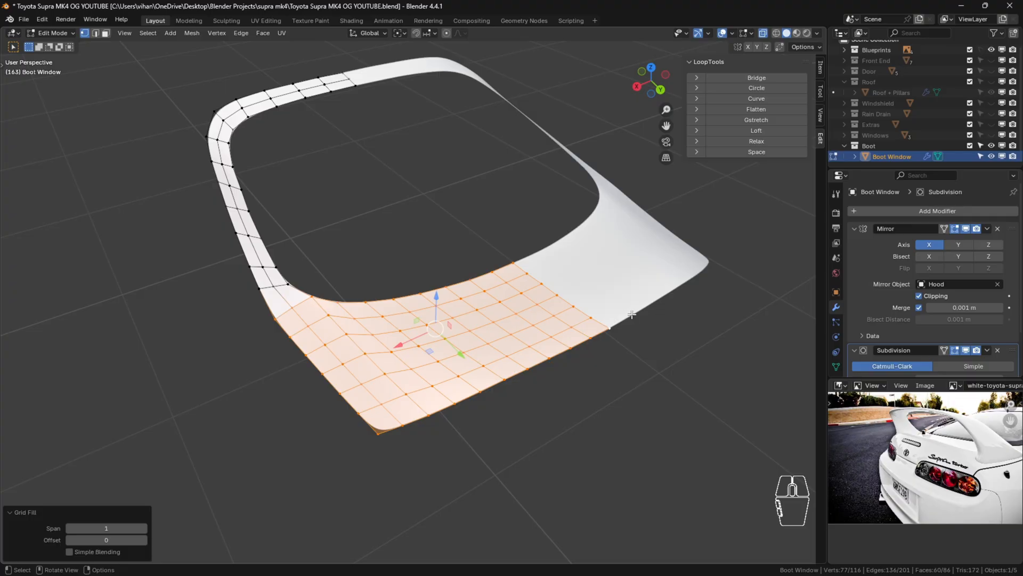
key(n)
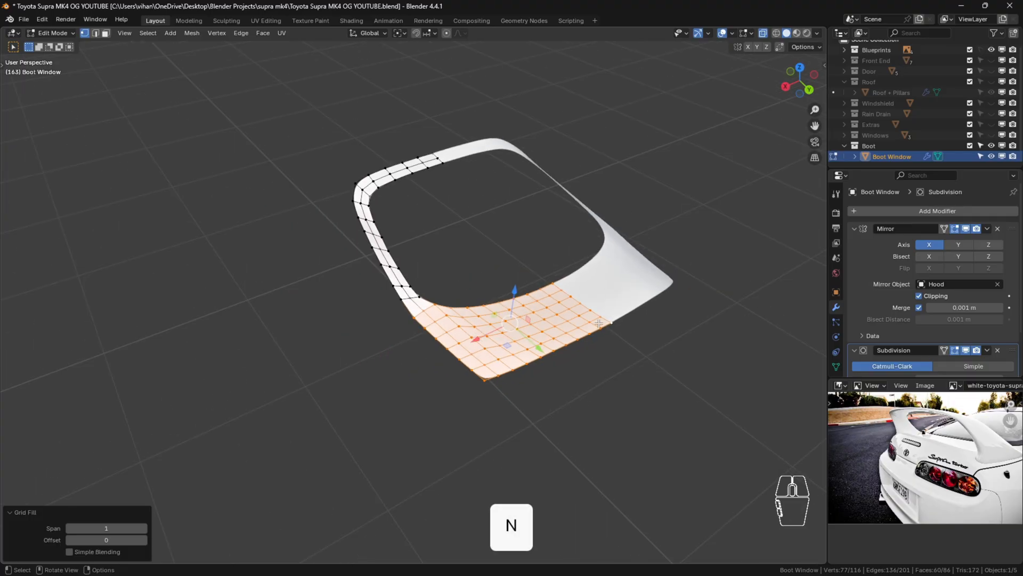
Slide the third inner edge loop from the filled panel's outer side in Even mode to straighten the grid.
scroll(601, 320, up, 2)
middle_drag(334, 240, 531, 232)
key(KP_7)
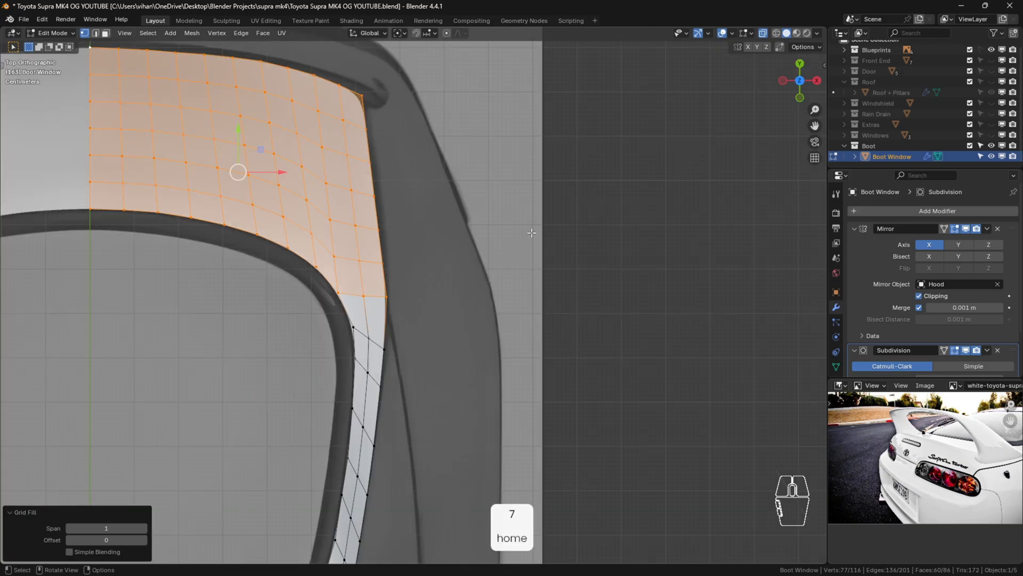
scroll(330, 253, up, 3)
scroll(360, 267, down, 2)
middle_drag(365, 267, 308, 174)
key(KP_7)
key(Home)
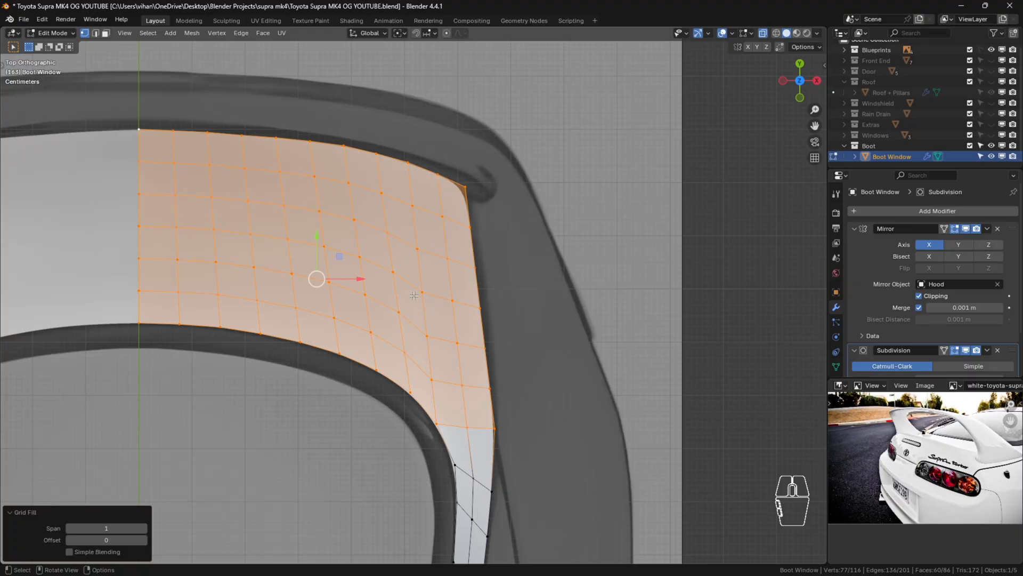
shift+click(391, 255)
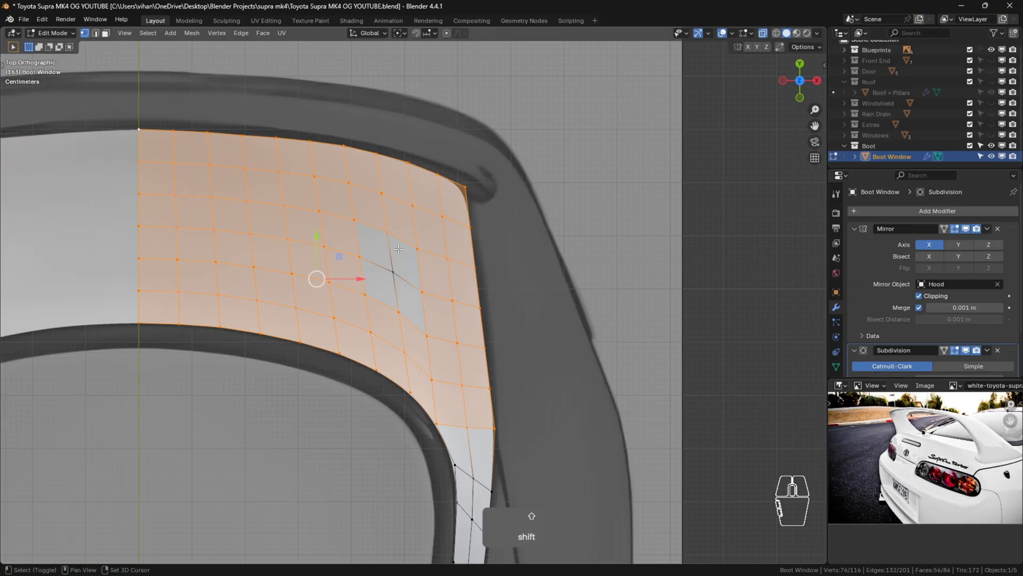
drag(389, 255, 414, 249)
alt+click(388, 250)
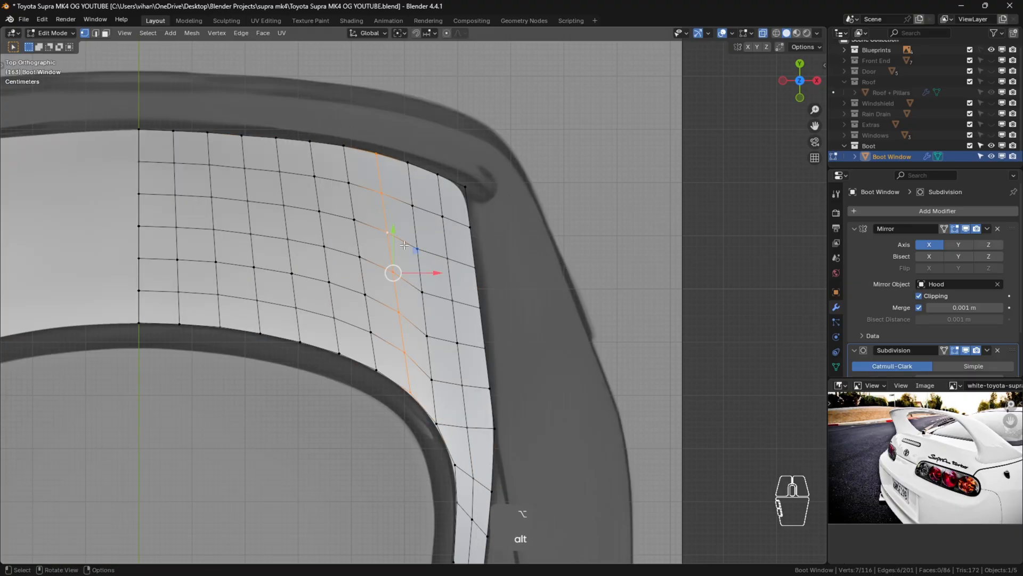
key(g)
key(g)
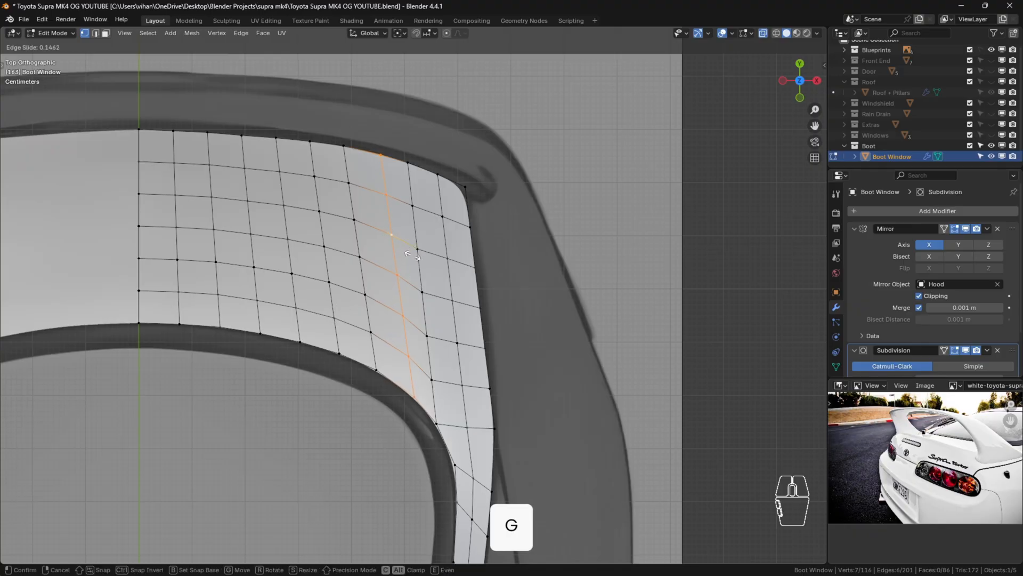
key(e)
key(f)
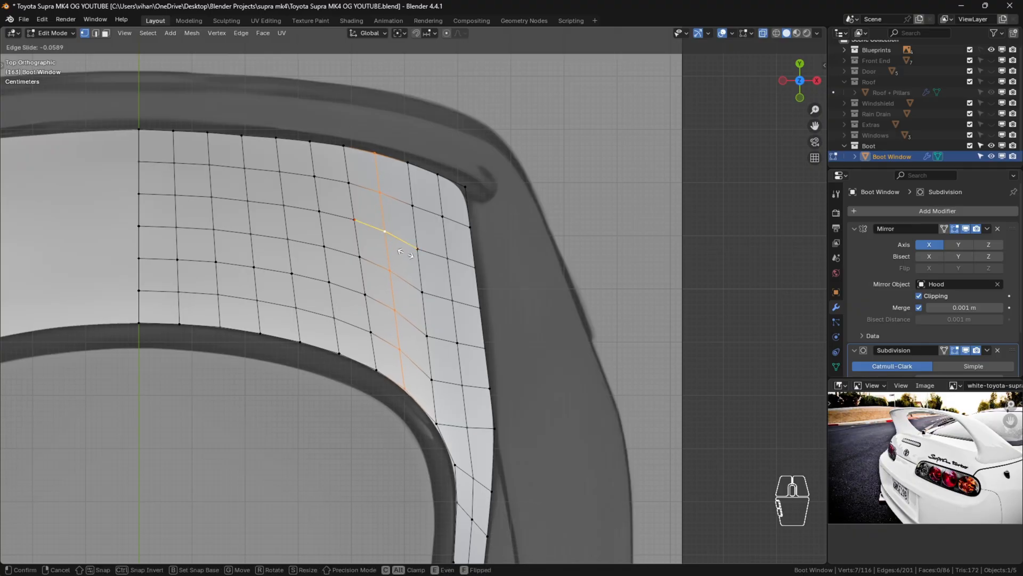
click(406, 259)
click(241, 216)
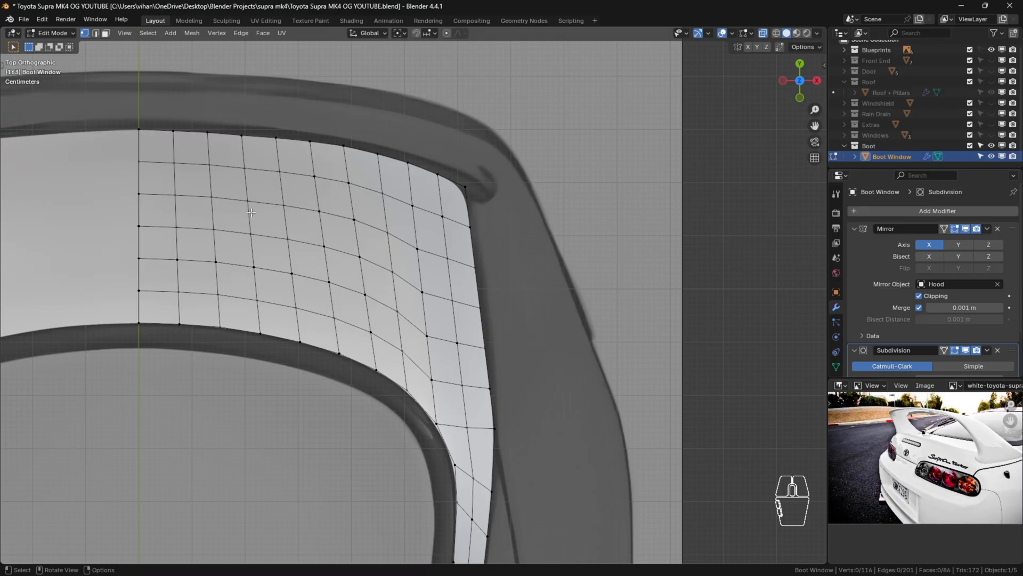
Slide the second edge loop from the panel's centre line in Even mode by a factor of about 0.08.
alt+click(210, 217)
key(g)
key(g)
key(e)
key(f)
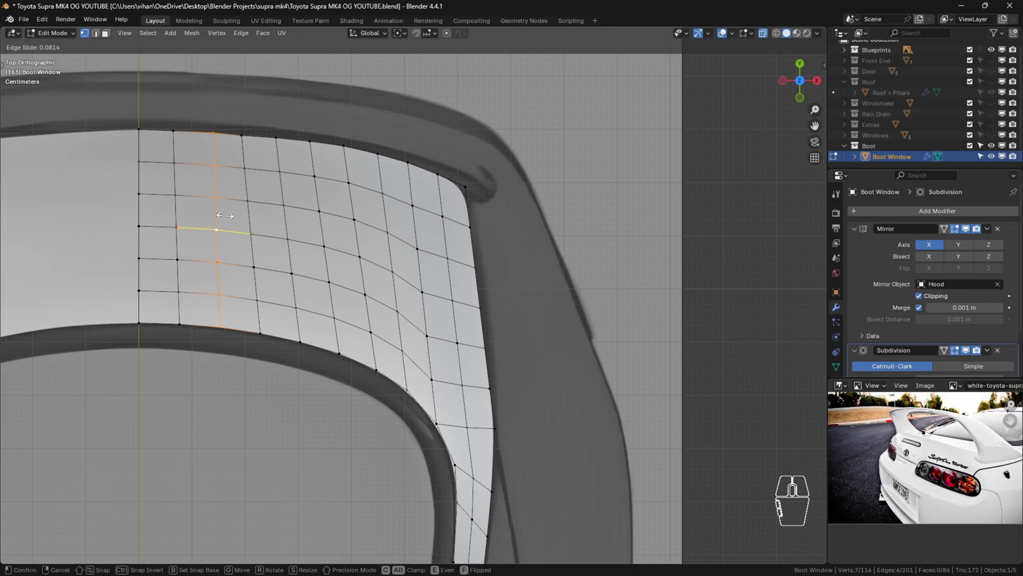
click(219, 218)
Slide the third edge loop from the panel's centre line in Even mode by a factor of 0.061.
alt+click(251, 214)
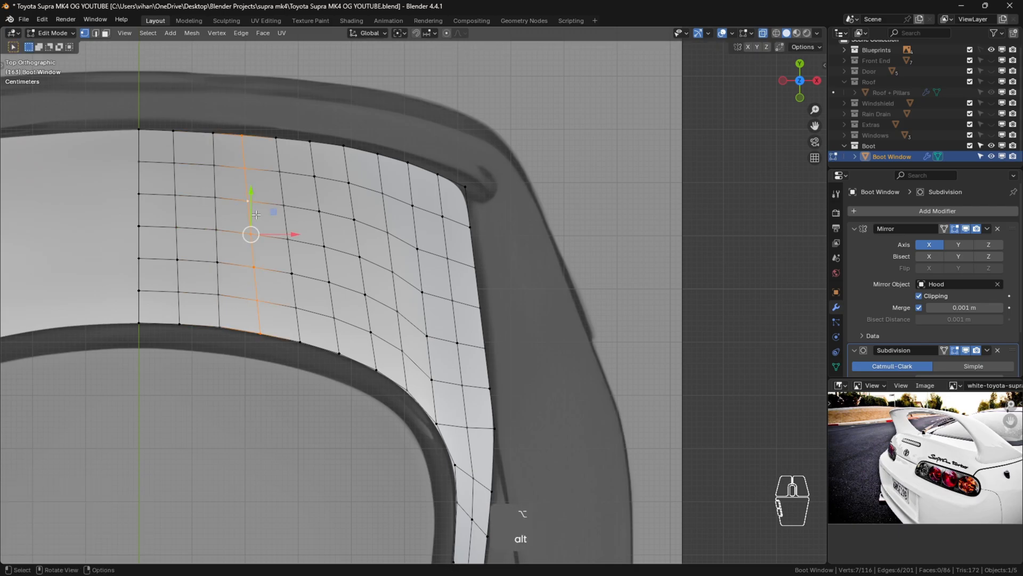
key(g)
key(g)
key(e)
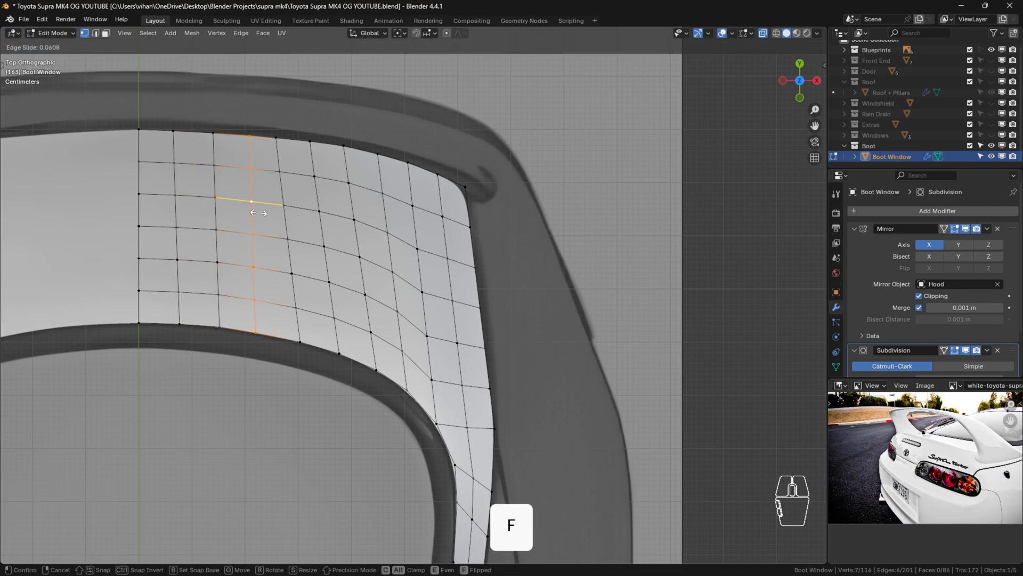
click(259, 213)
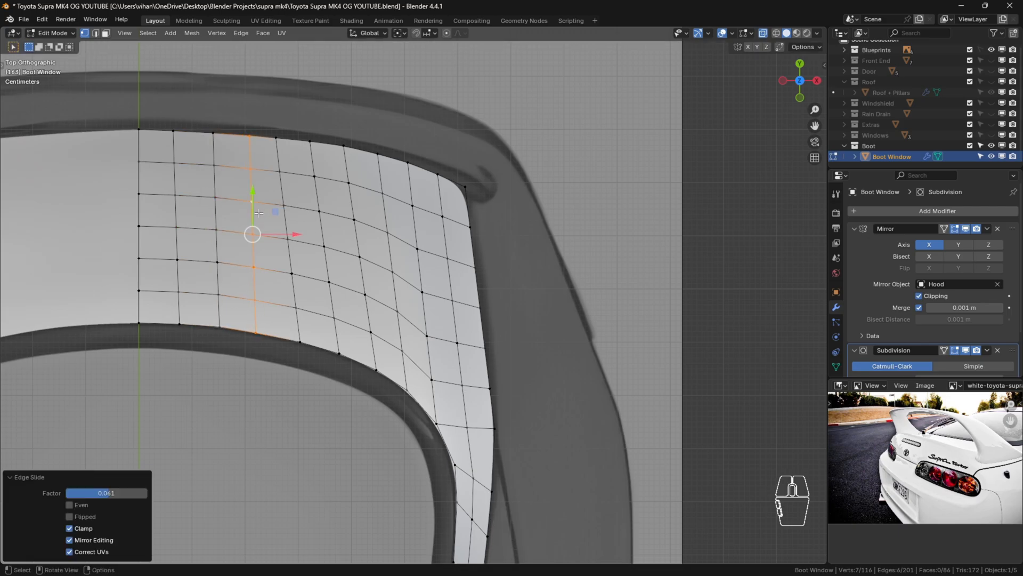
Slide the fourth edge loop from the panel's centre line in flipped Even mode by about 0.043.
click(282, 191)
key(space)
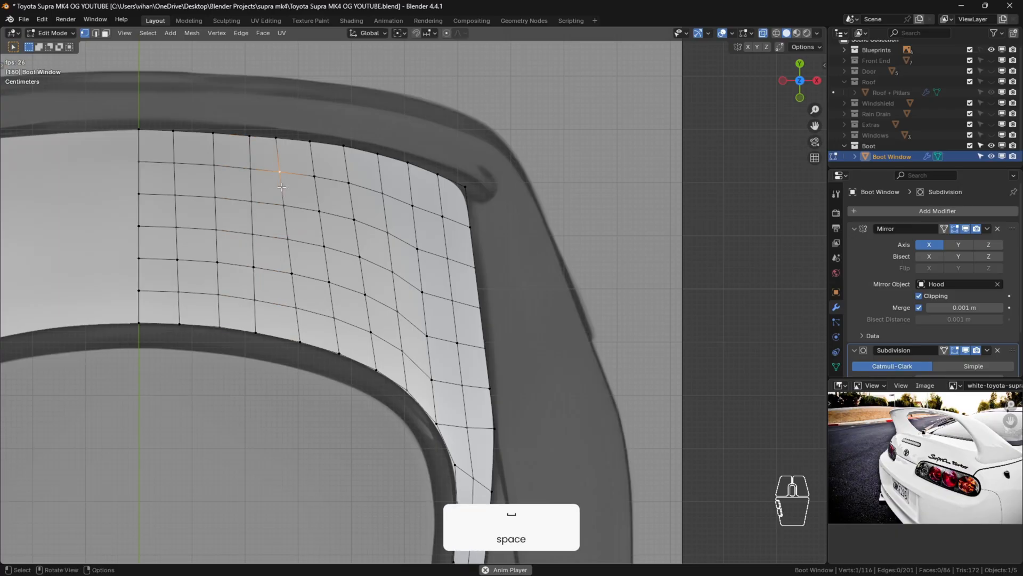
key(space)
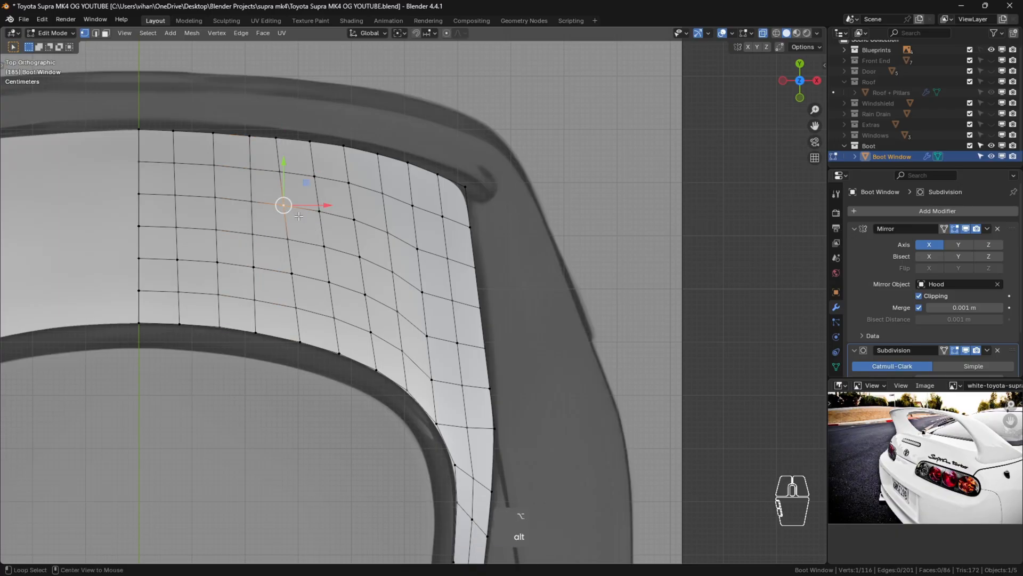
alt+click(288, 231)
key(g)
key(g)
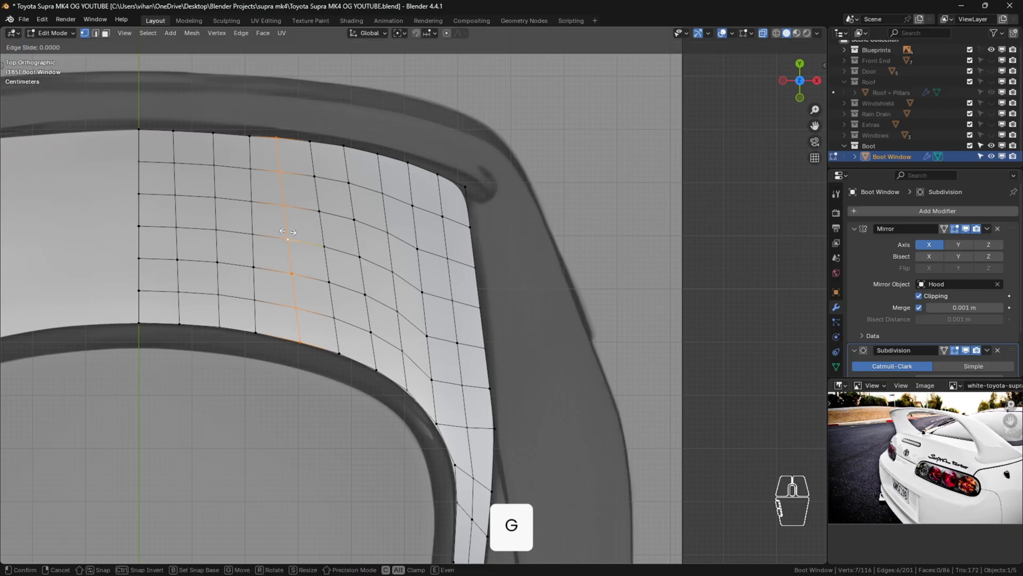
key(f)
key(e)
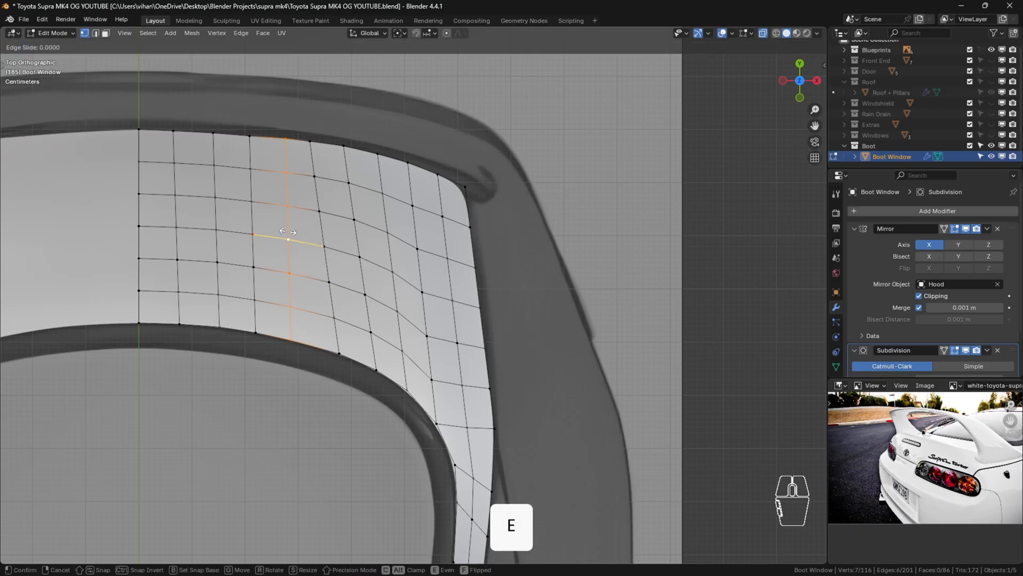
key(e)
key(e)
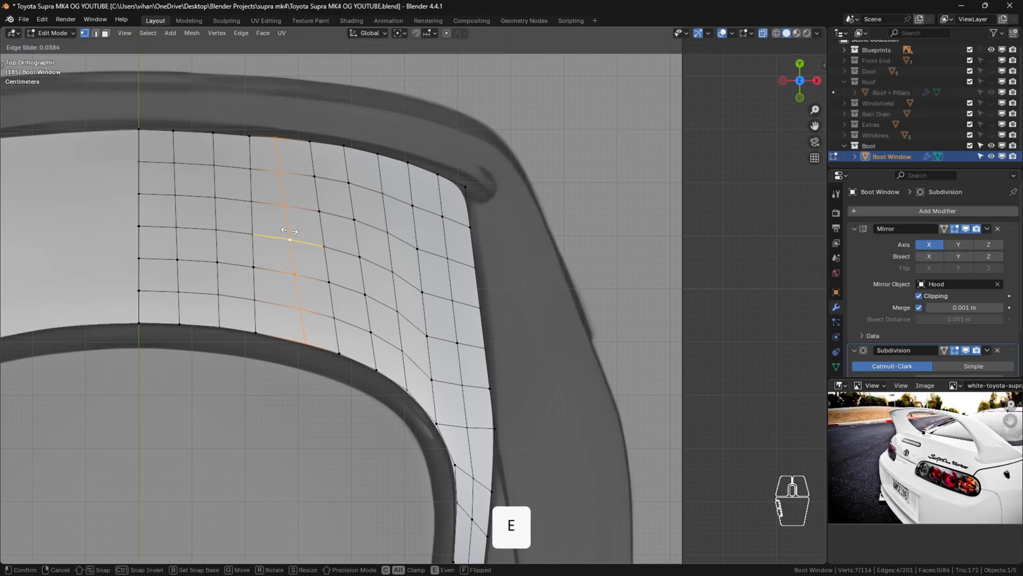
key(f)
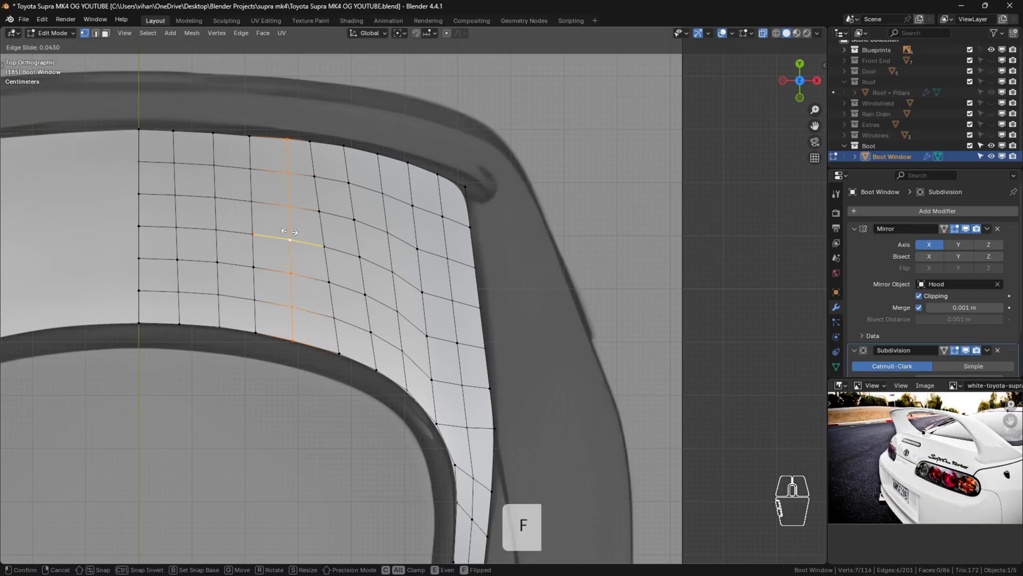
click(304, 224)
Slide the fifth edge loop from the panel's centre line in flipped Even mode by a factor of about 0.15.
alt+click(322, 245)
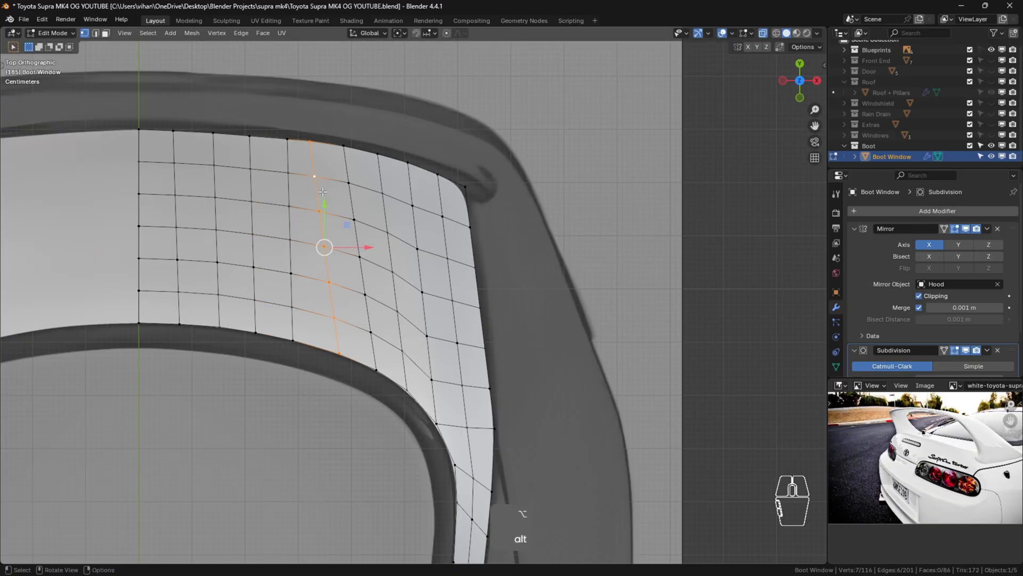
key(g)
key(g)
key(e)
key(e)
key(f)
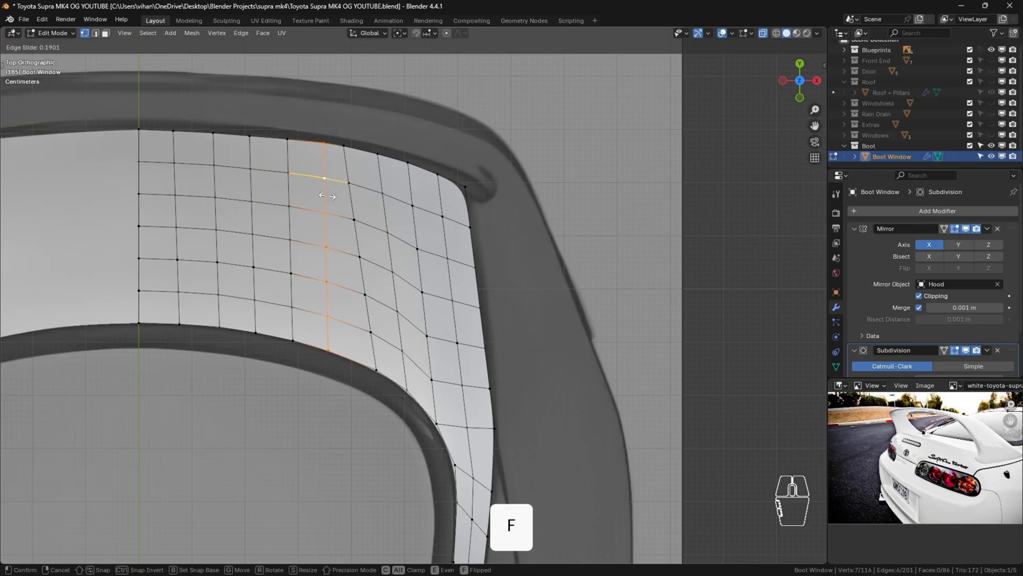
click(326, 198)
Straighten the sixth edge loop from the panel's centre line by sliding it in flipped Even mode.
scroll(362, 197, up, 2)
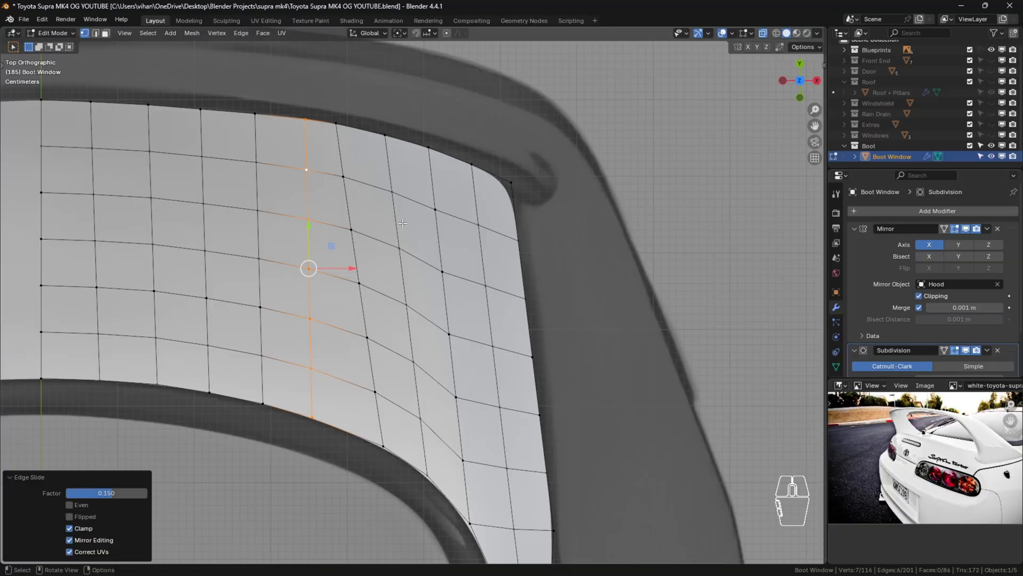
click(383, 447)
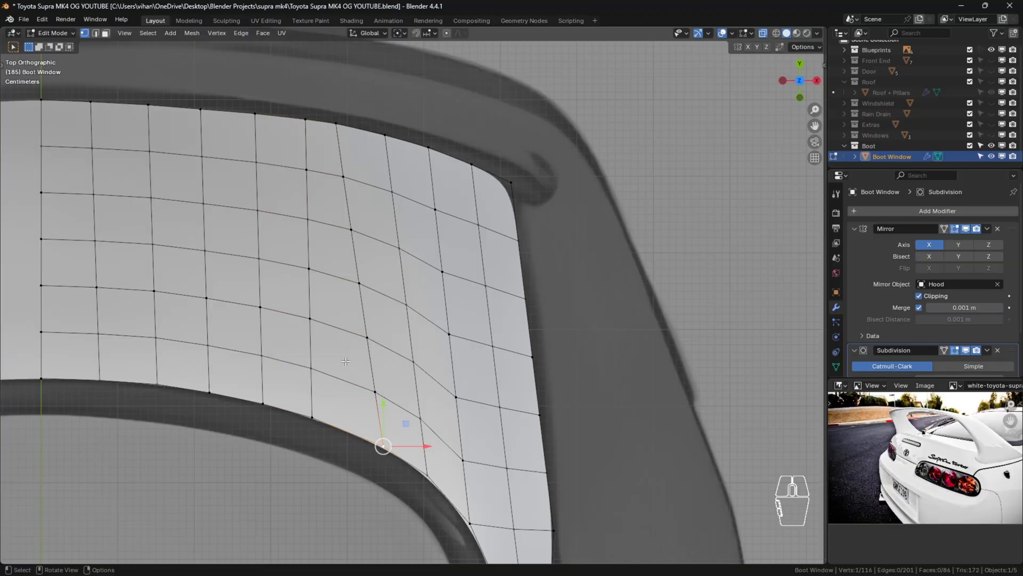
key(space)
click(344, 178)
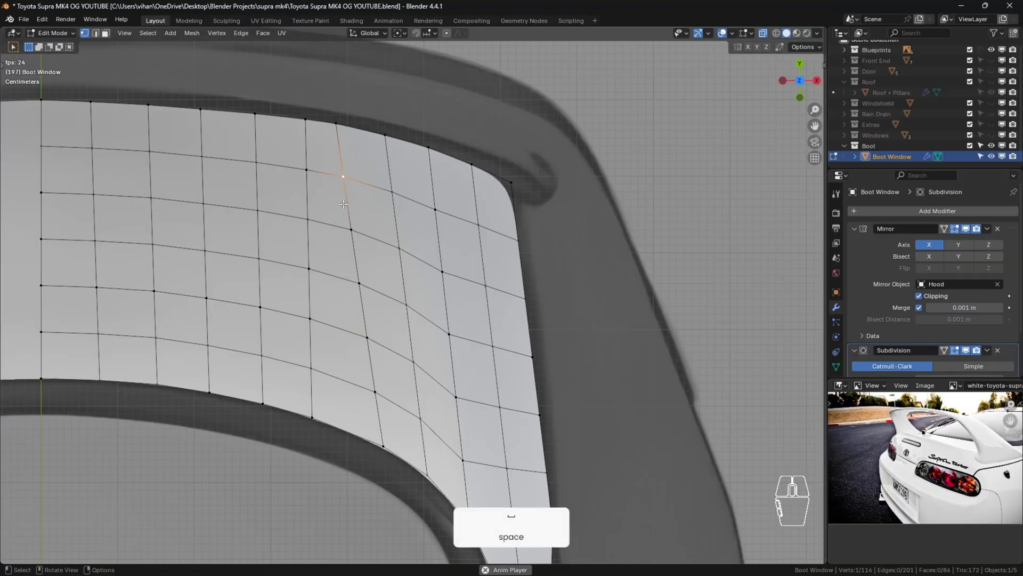
alt+click(348, 239)
key(g)
key(g)
key(e)
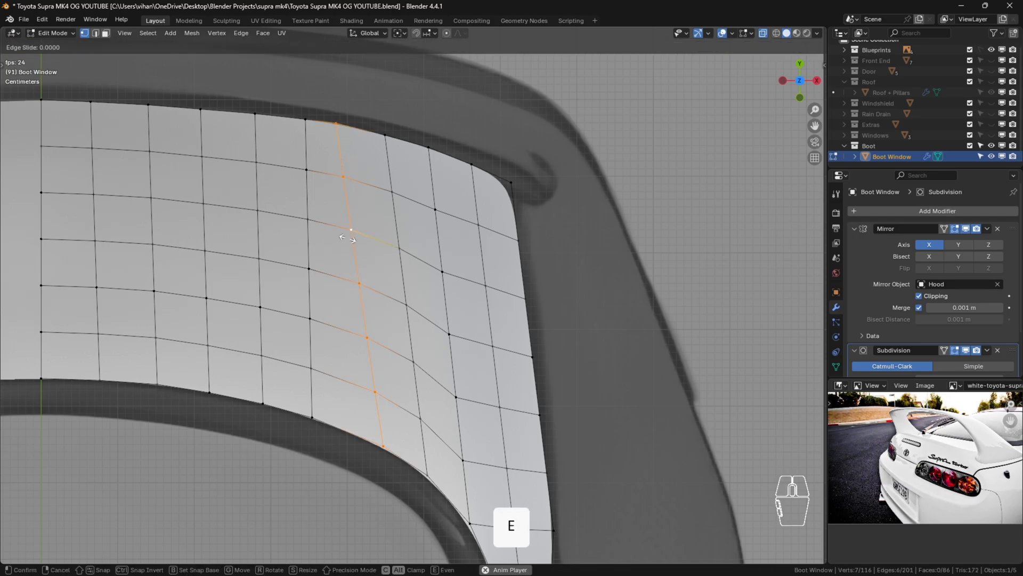
key(f)
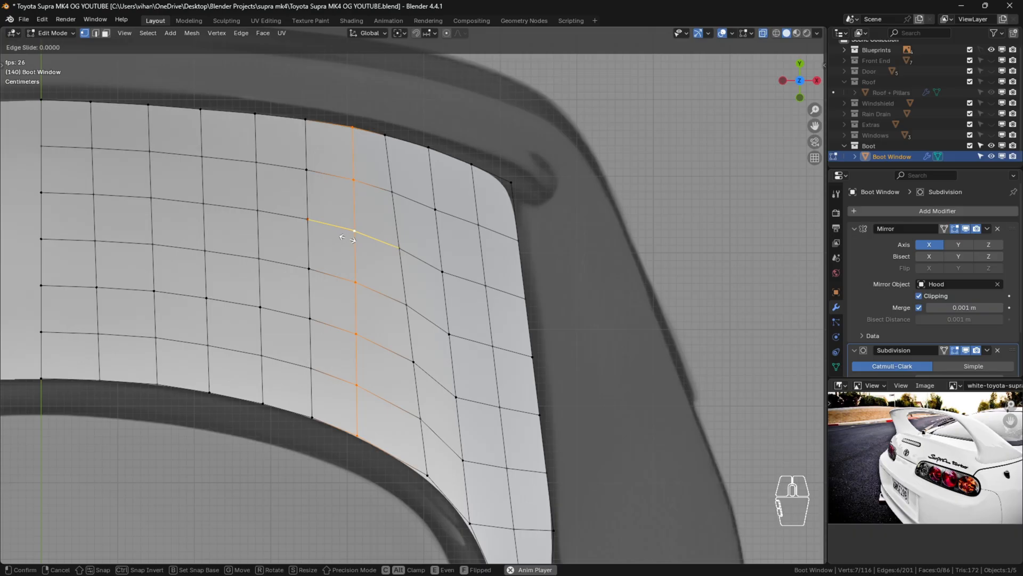
click(346, 238)
Vertex-slide the seventh loop's end vertex along the window edge by about 0.23, and nudge its neighbouring vertex toward the centre line.
click(406, 199)
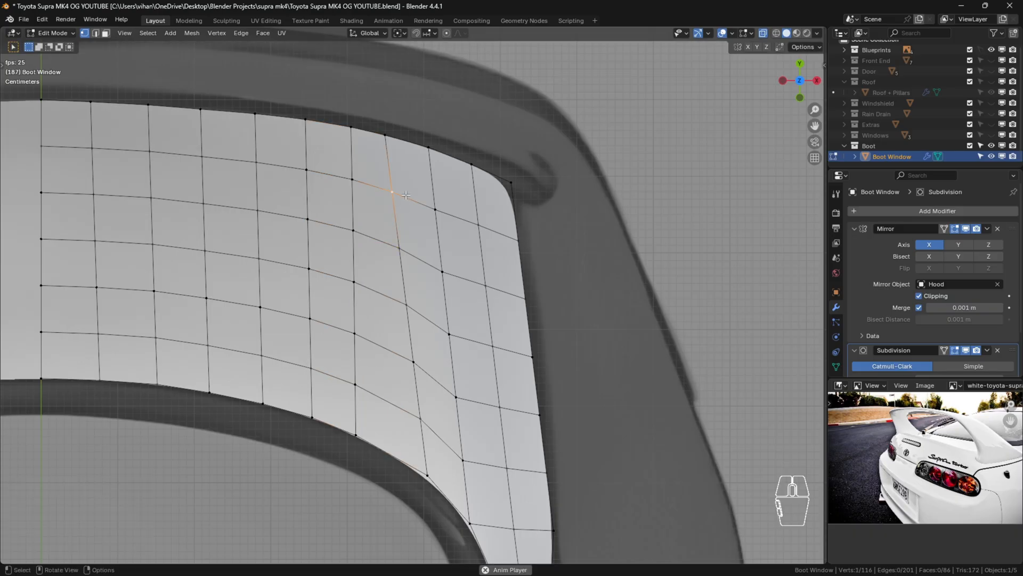
click(424, 467)
key(g)
key(g)
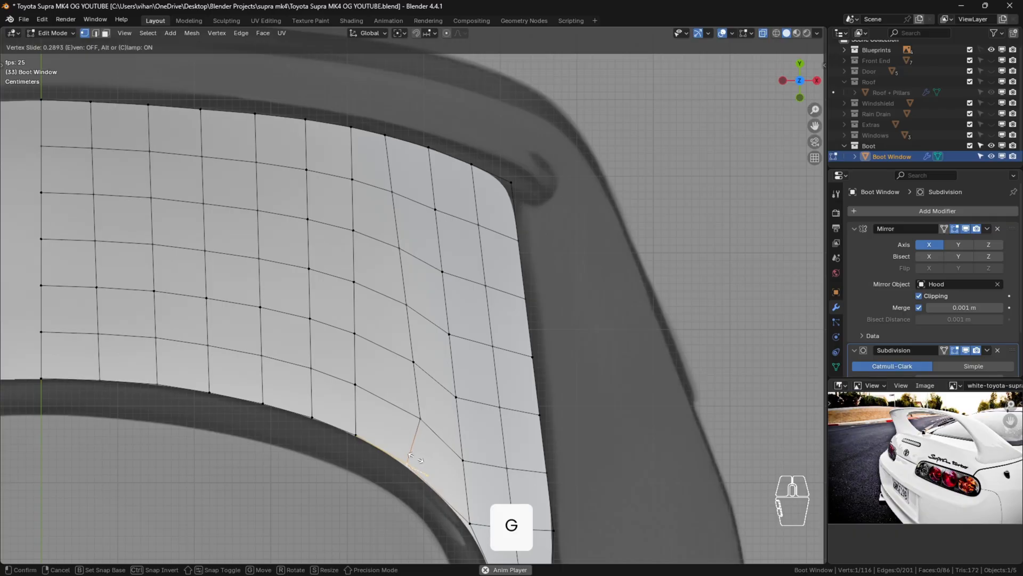
click(410, 451)
click(420, 419)
key(g)
key(g)
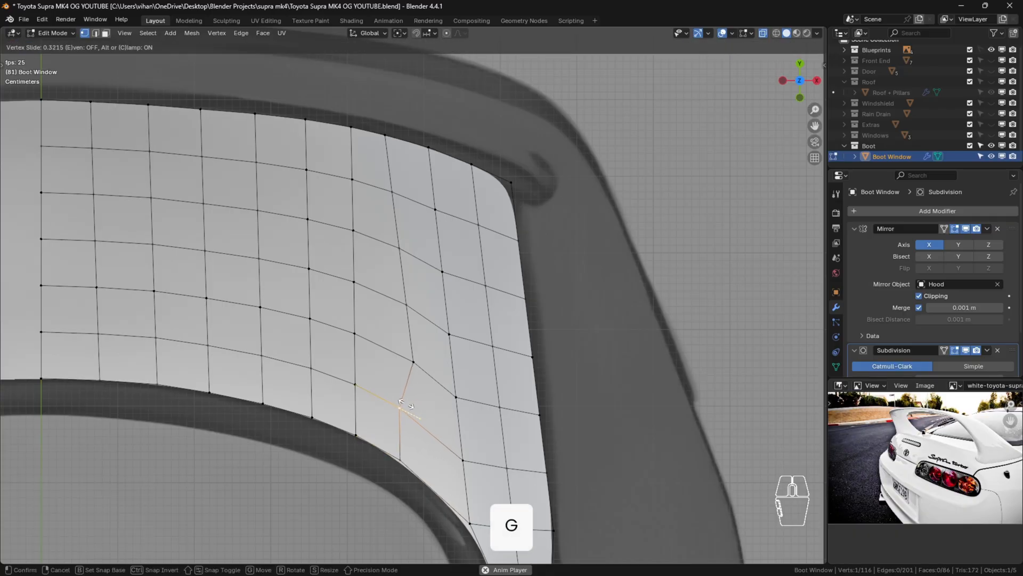
click(418, 415)
key(g)
key(g)
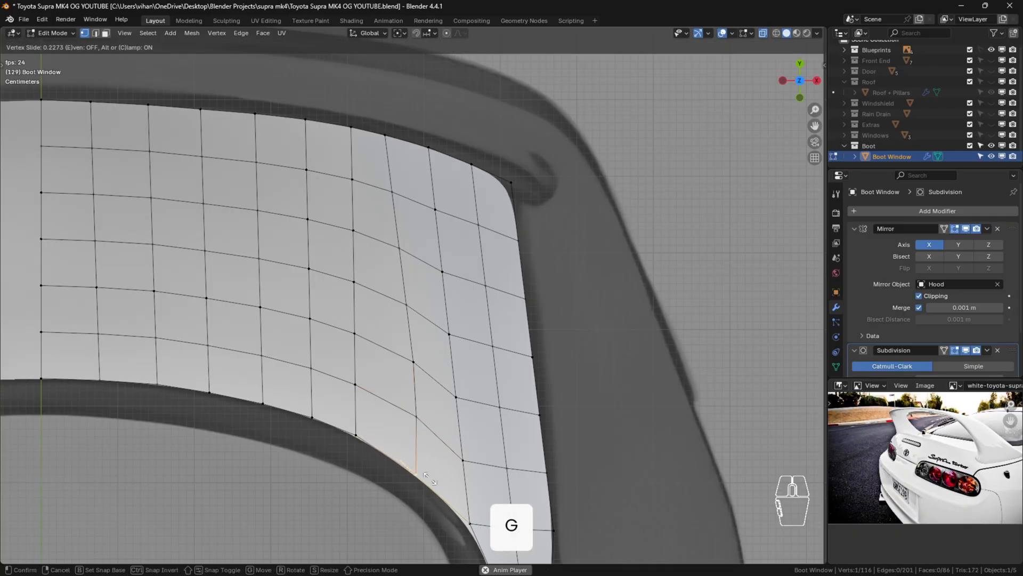
click(426, 388)
Vertex-slide the seventh loop's middle vertices toward the centre line, working away from the window edge, to straighten the loop.
key(g)
key(g)
click(415, 413)
key(g)
key(g)
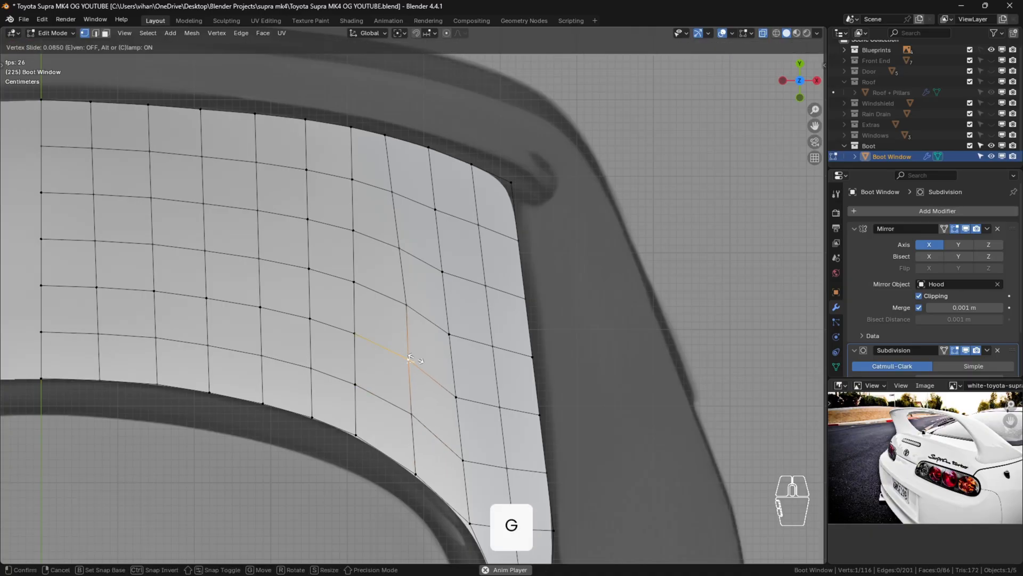
click(416, 358)
key(g)
key(g)
click(411, 250)
key(g)
key(g)
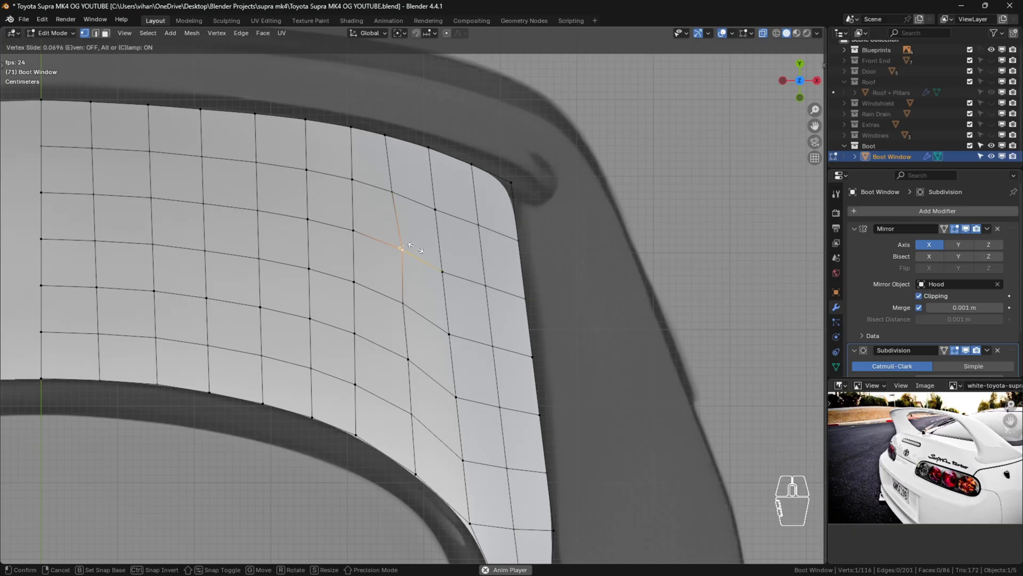
click(406, 206)
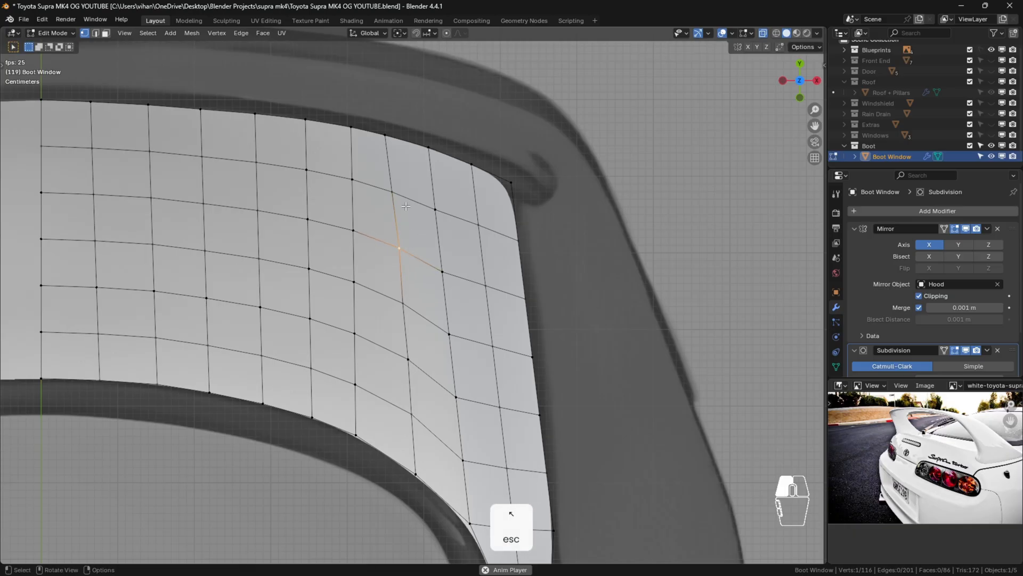
Slide the seventh loop's rear-edge vertex outward by about 0.2, along with the vertex next to it.
key(g)
key(g)
click(391, 139)
key(g)
key(g)
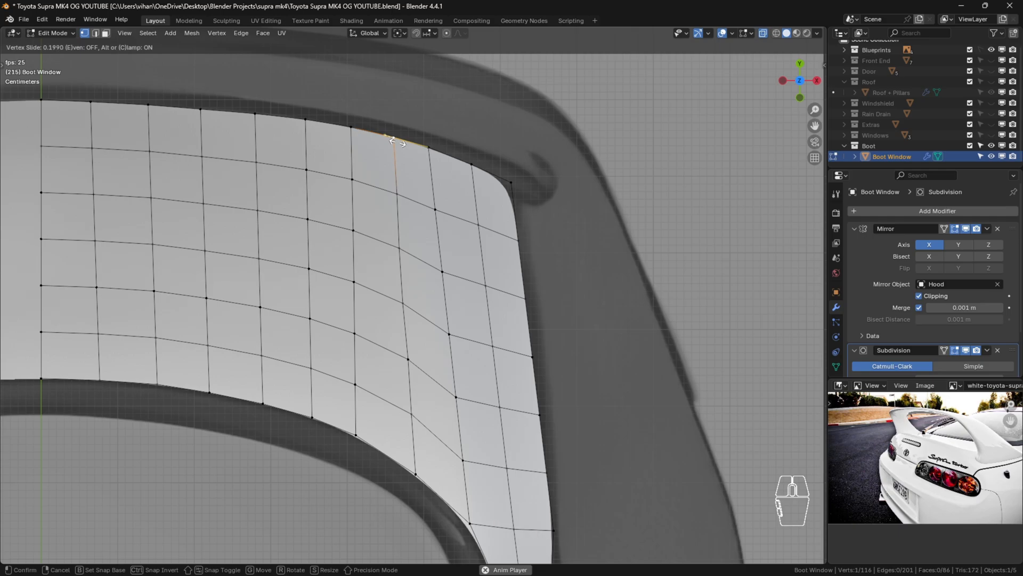
click(397, 141)
click(643, 239)
Slide the eighth loop's rear-edge vertex by a factor of 0.110 and move its neighbouring vertex slightly outward.
scroll(618, 300, down, 3)
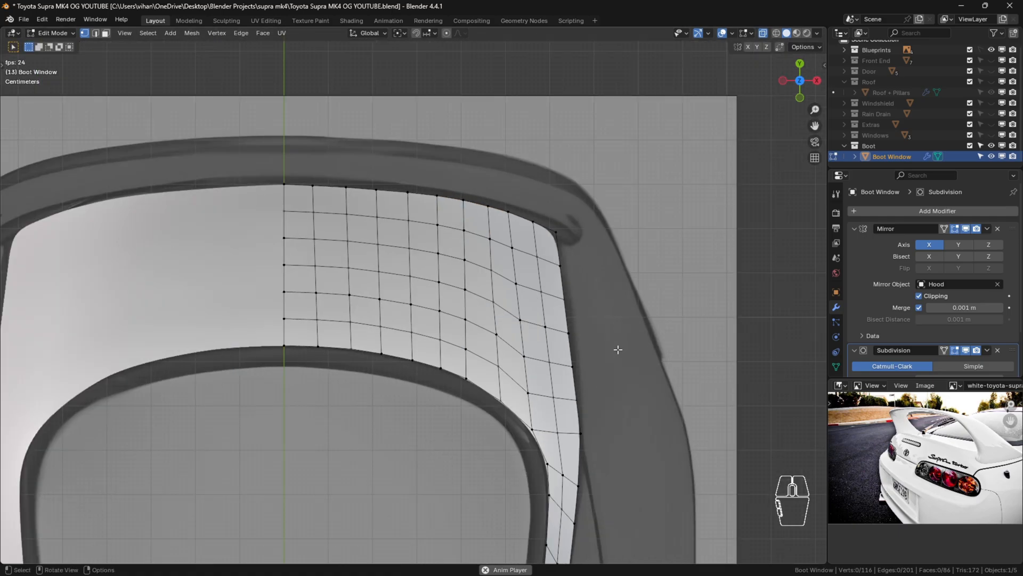
scroll(501, 231, up, 2)
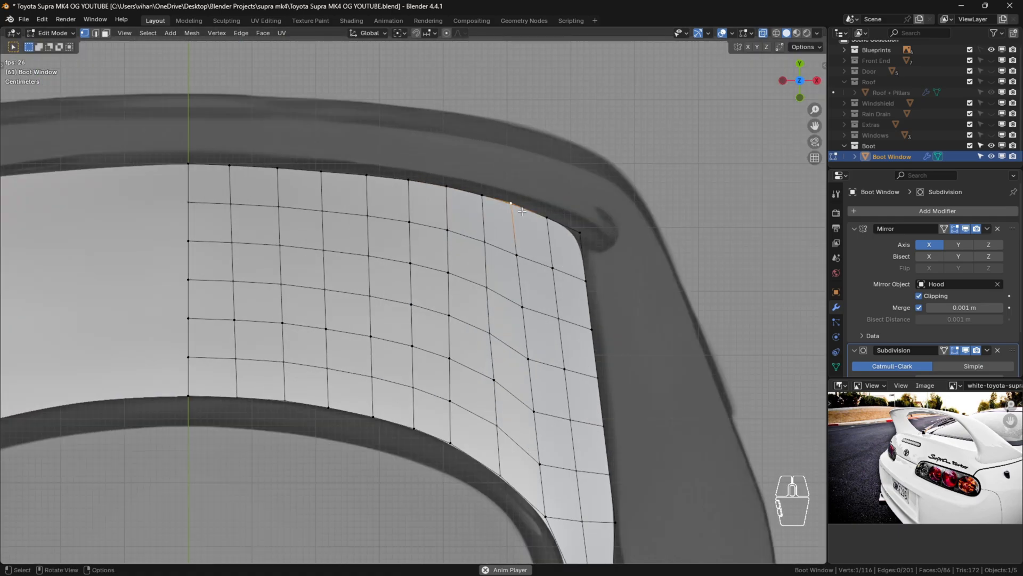
scroll(521, 211, up, 1)
key(g)
key(g)
click(523, 273)
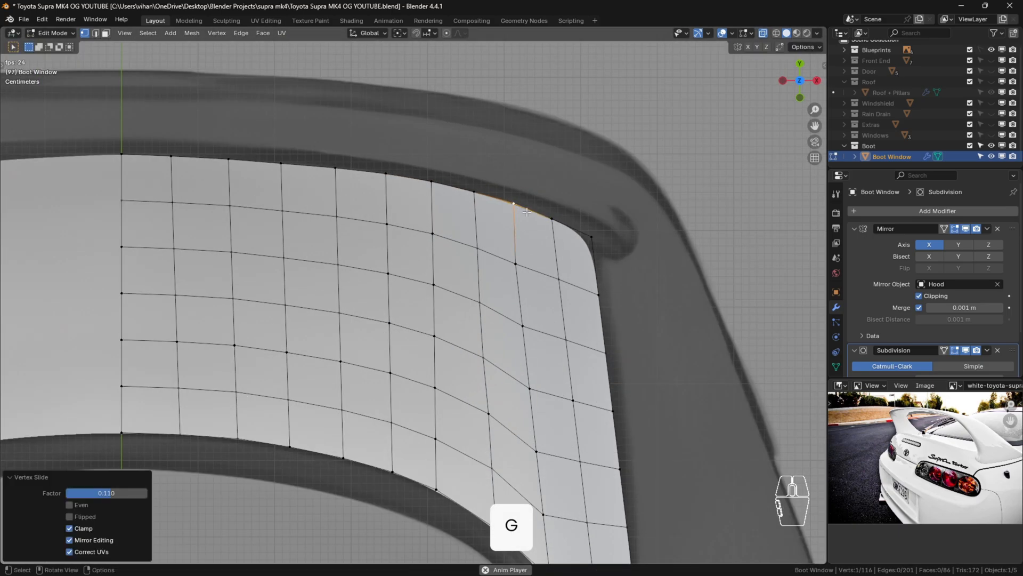
click(522, 273)
key(g)
key(g)
click(526, 273)
Vertex-slide the third and fourth vertices of the eighth loop, counted from the rear edge, slightly outward.
click(527, 330)
key(g)
key(g)
click(530, 330)
click(530, 388)
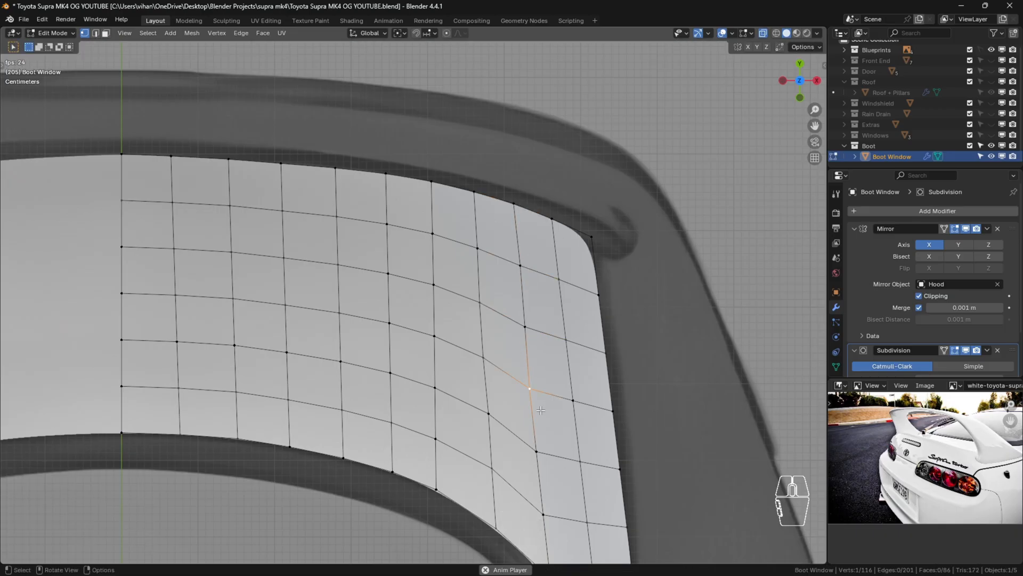
key(g)
key(g)
click(540, 405)
Readjust the eighth loop's third vertex from the rear edge with a vertex slide of about 0.04.
click(527, 327)
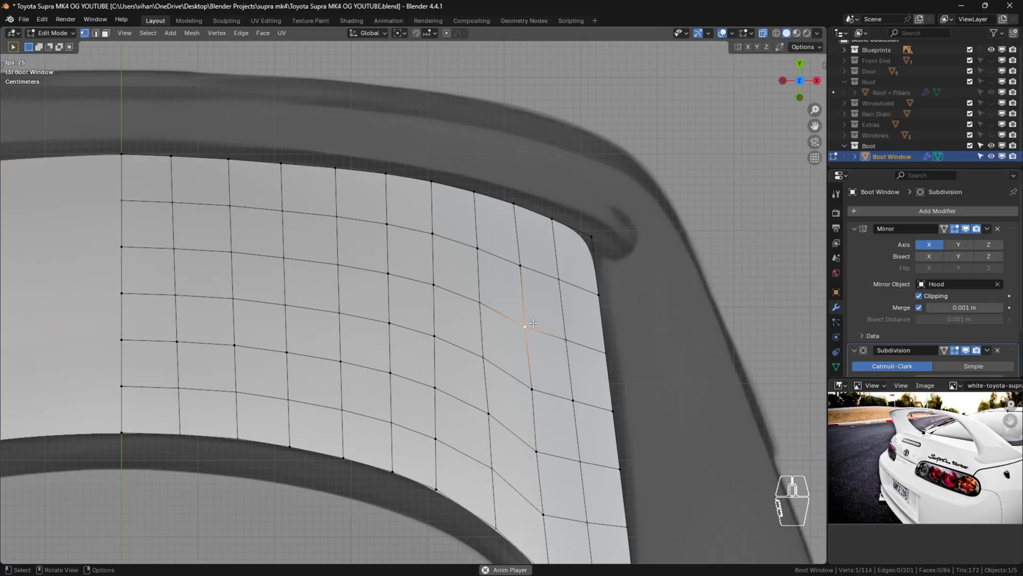
key(g)
key(g)
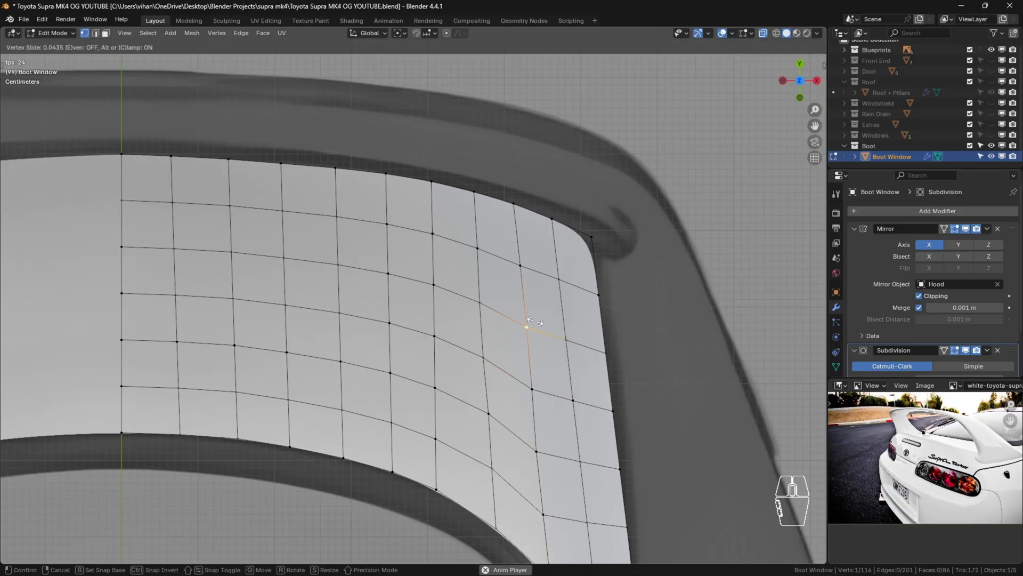
click(533, 323)
click(656, 391)
scroll(655, 392, down, 2)
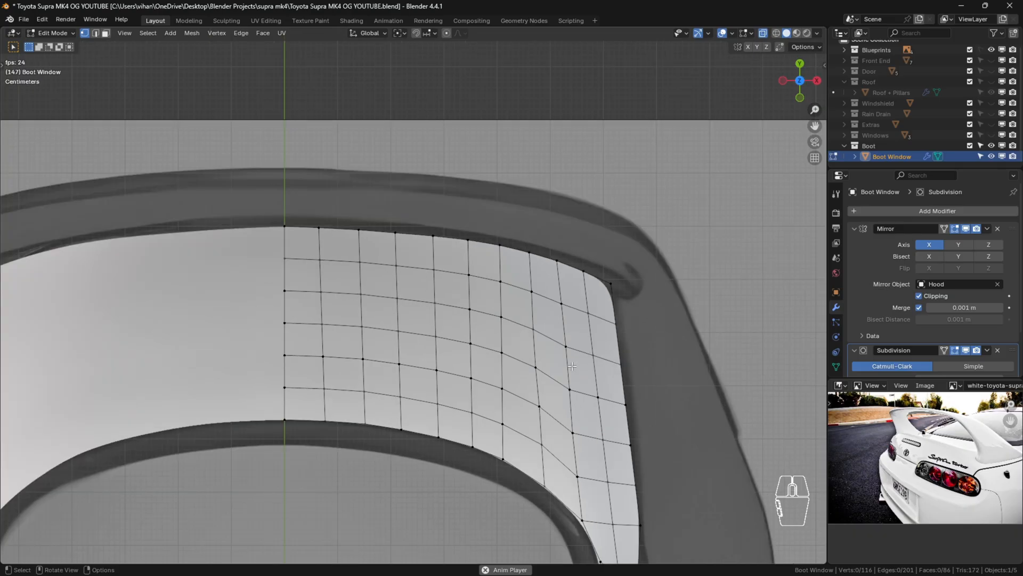
In a perspective view, slide two adjacent vertices near the window corner along the eighth loop toward the panel's rear.
middle_drag(606, 417, 522, 319)
click(497, 330)
scroll(497, 331, up, 2)
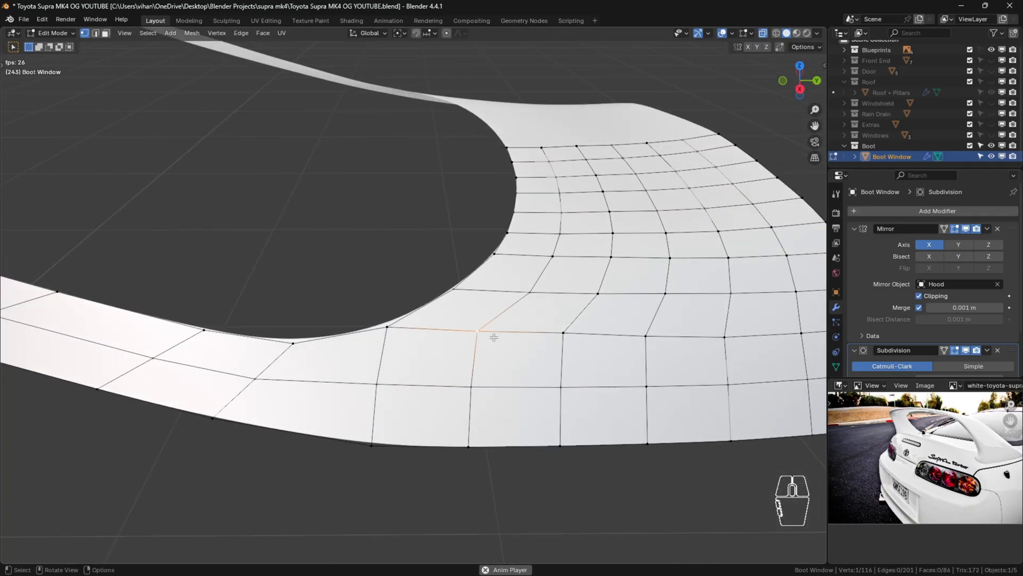
key(g)
key(g)
click(505, 337)
click(569, 336)
key(g)
key(g)
click(599, 337)
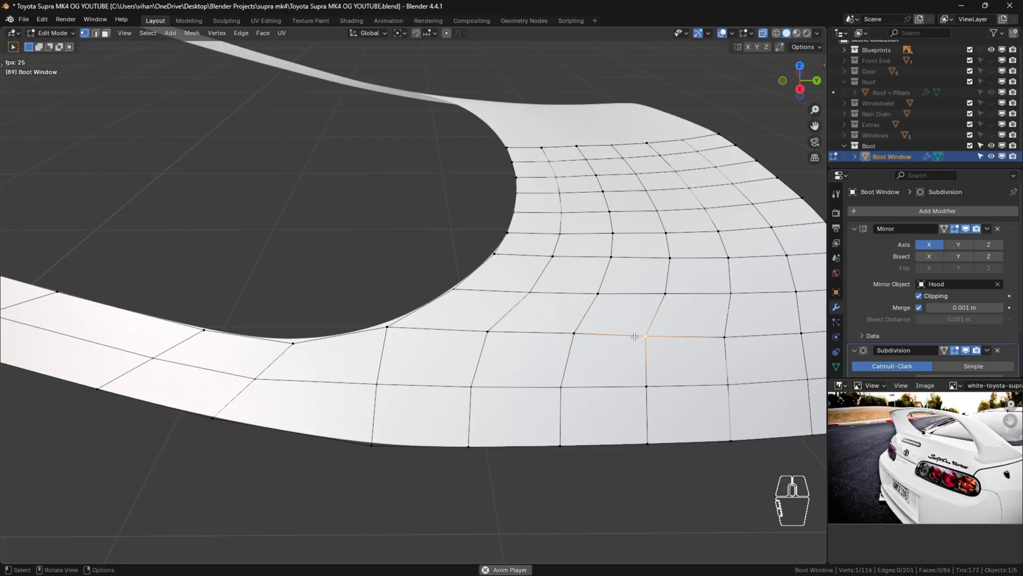
Slide the next two vertices along the eighth loop toward the panel's rear, the last by a factor of 0.049.
click(635, 336)
key(g)
key(g)
click(652, 336)
click(712, 334)
key(g)
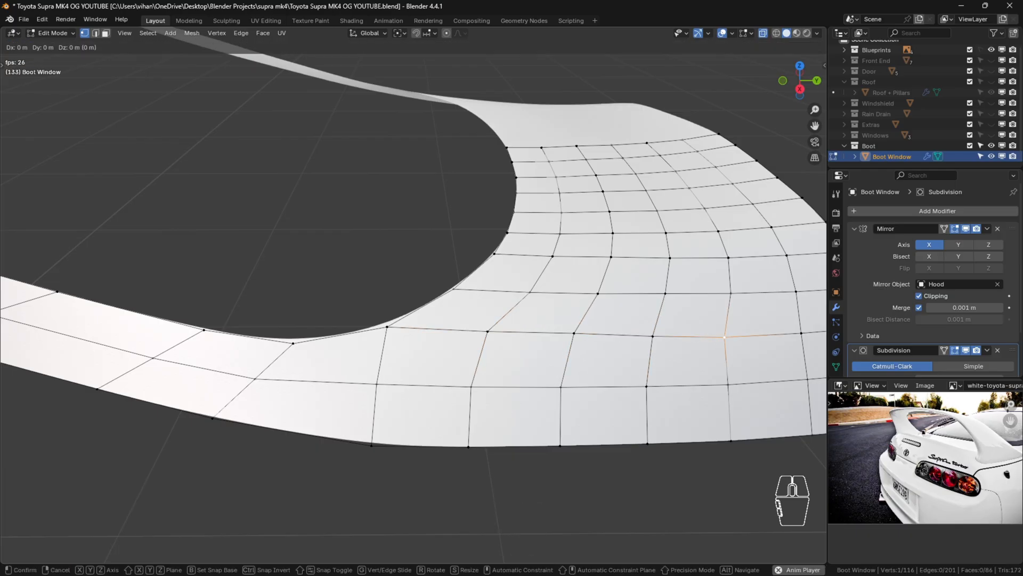
key(g)
click(716, 334)
Vertex-slide the eighth loop's vertex near the window corner again, and the adjoining ninth-loop vertex by about 0.05.
shift+middle_drag(781, 357, 625, 375)
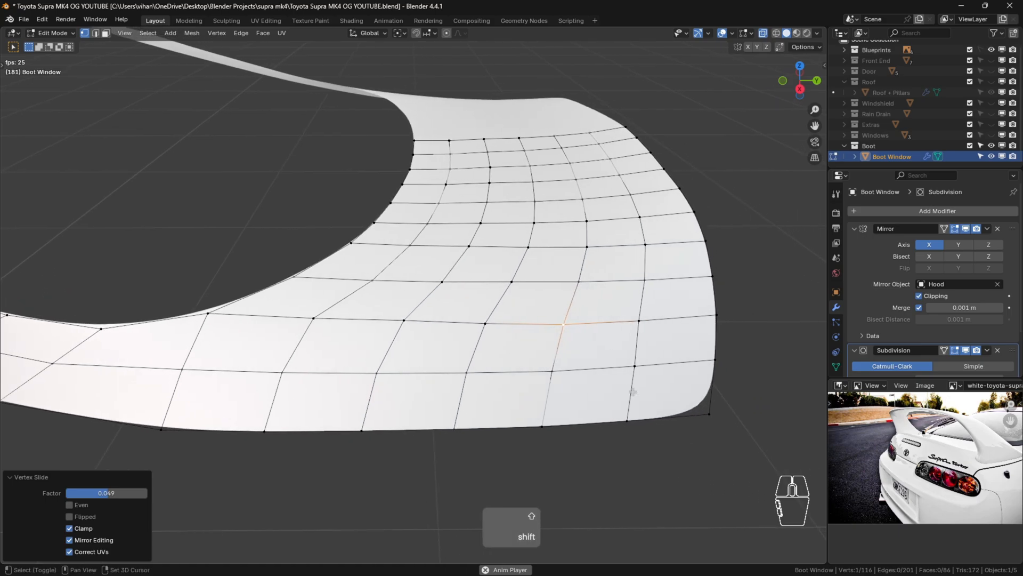
click(590, 376)
scroll(351, 362, down, 4)
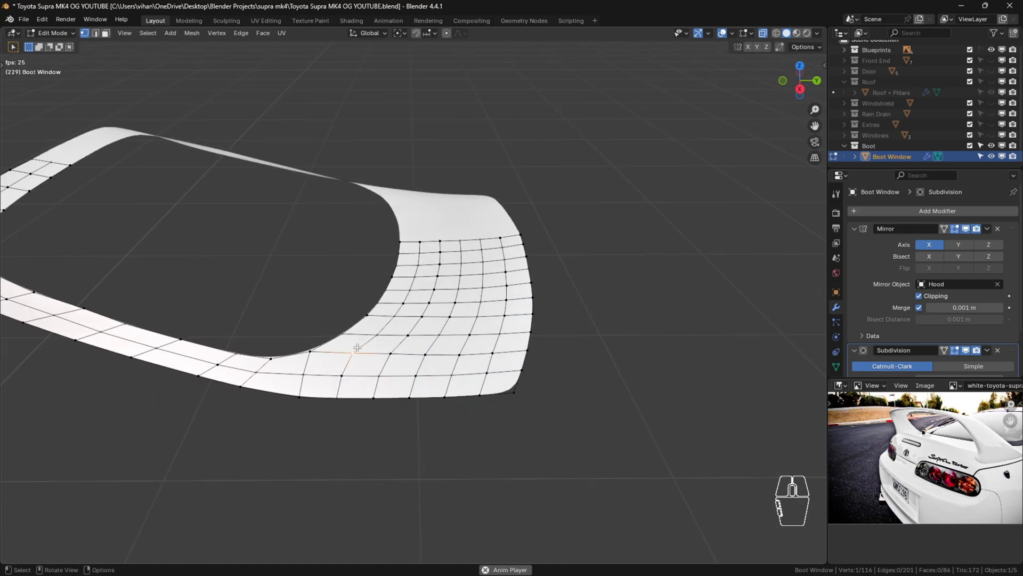
scroll(355, 348, up, 3)
key(g)
key(g)
click(359, 381)
key(g)
key(g)
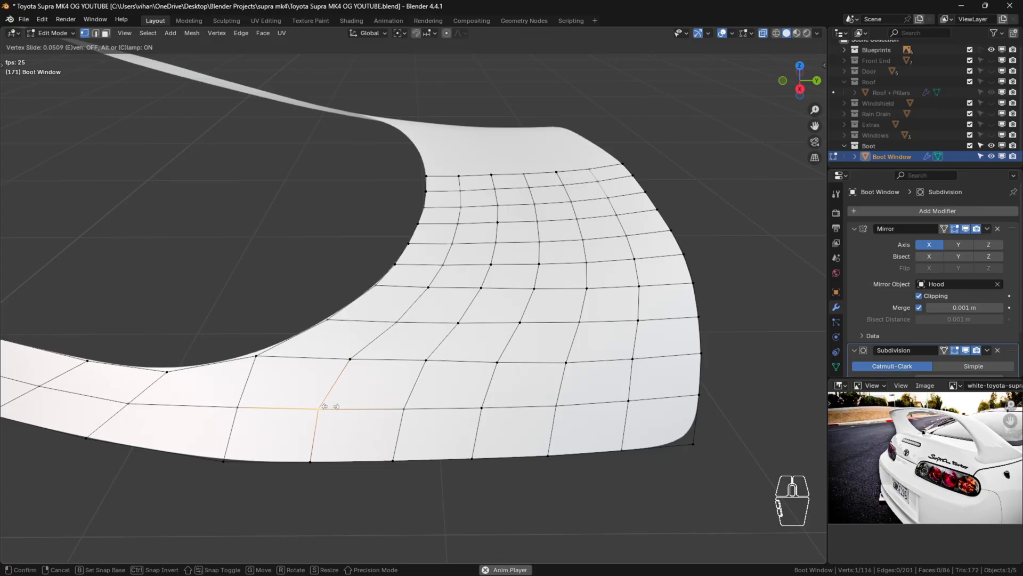
click(326, 406)
Vertex-slide the panel's outer-edge vertex below the window corner along the edge by about 0.12.
middle_drag(582, 486, 569, 385)
scroll(450, 432, up, 3)
click(433, 445)
key(g)
key(g)
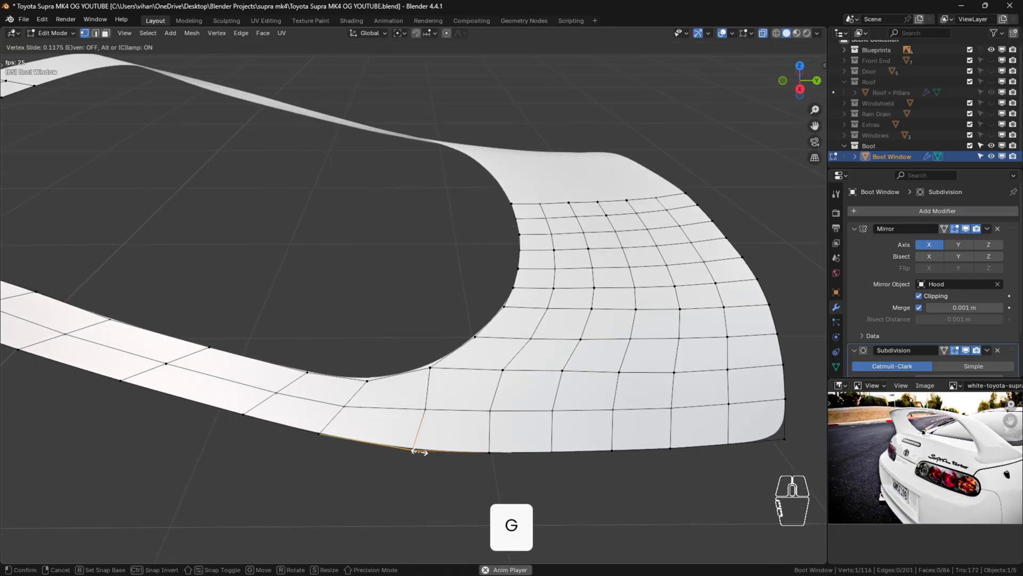
click(421, 450)
Vertex-slide the adjoining ninth-loop vertex below the window corner by a factor of 0.042, and clear the selection.
click(422, 404)
key(g)
key(g)
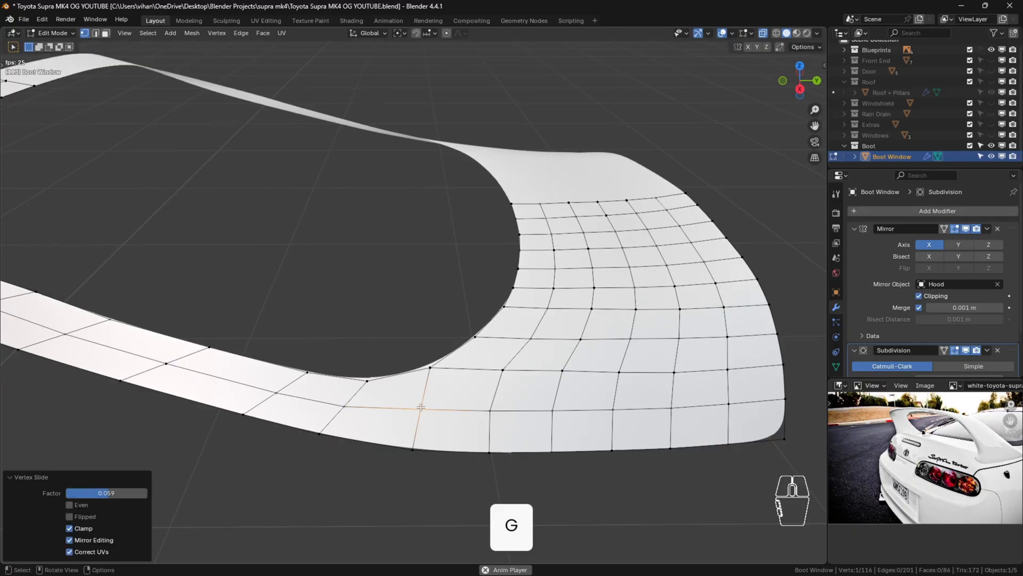
click(446, 423)
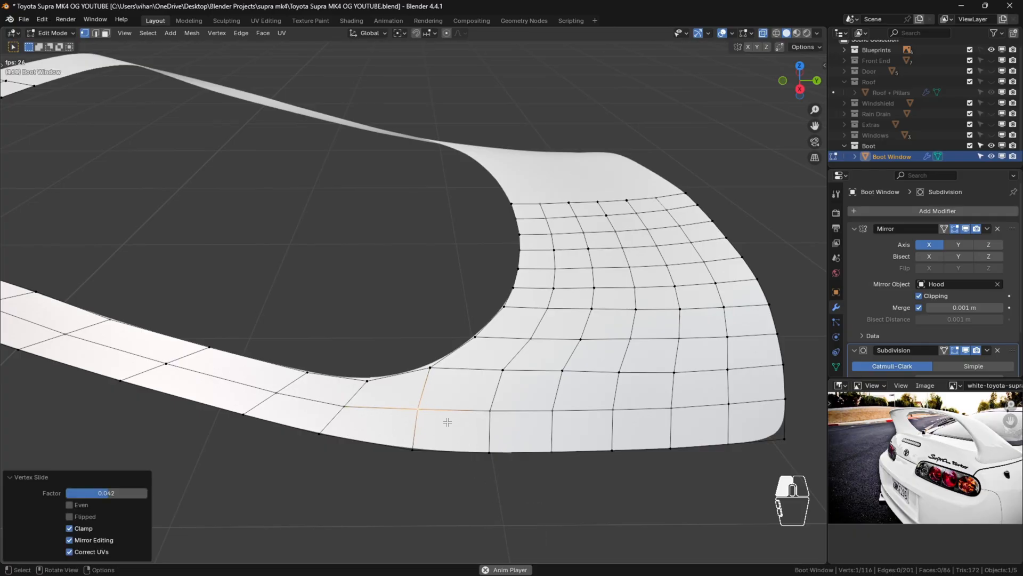
click(585, 490)
scroll(510, 424, down, 8)
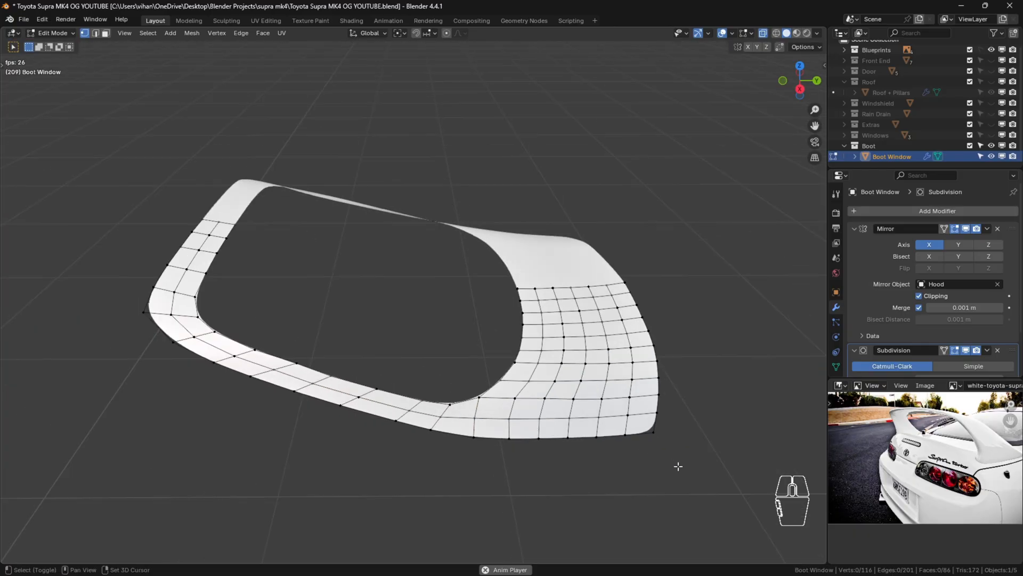
Return to Object Mode, unhide all car parts except the Extras collection, and inspect the panel against the whole body.
key(Tab)
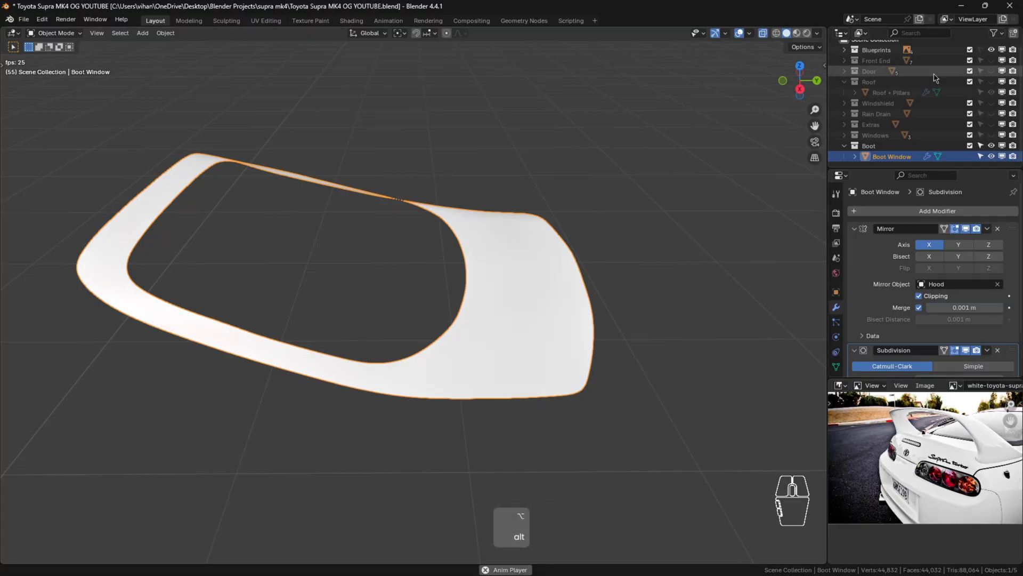
key(alt+h)
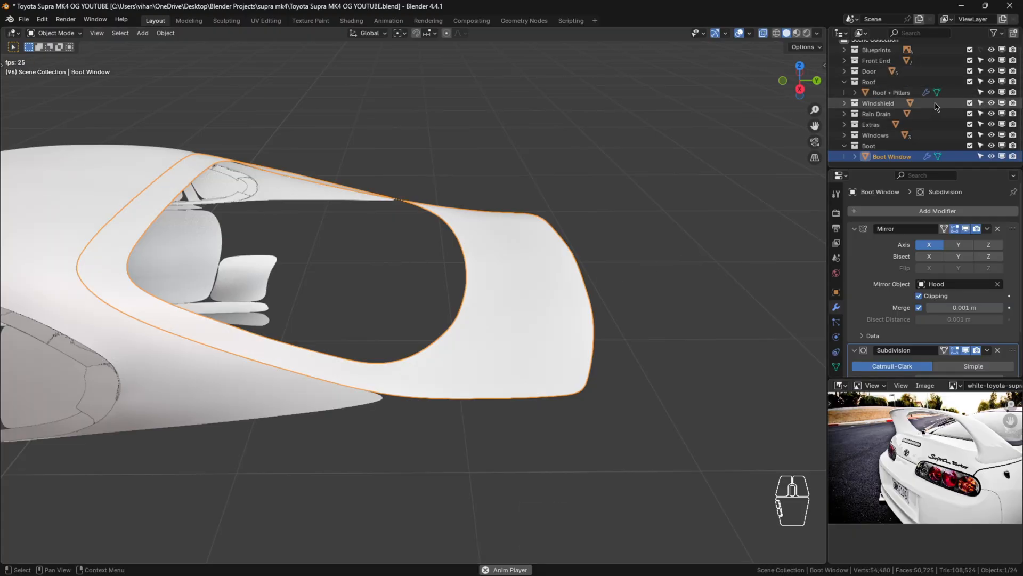
click(991, 124)
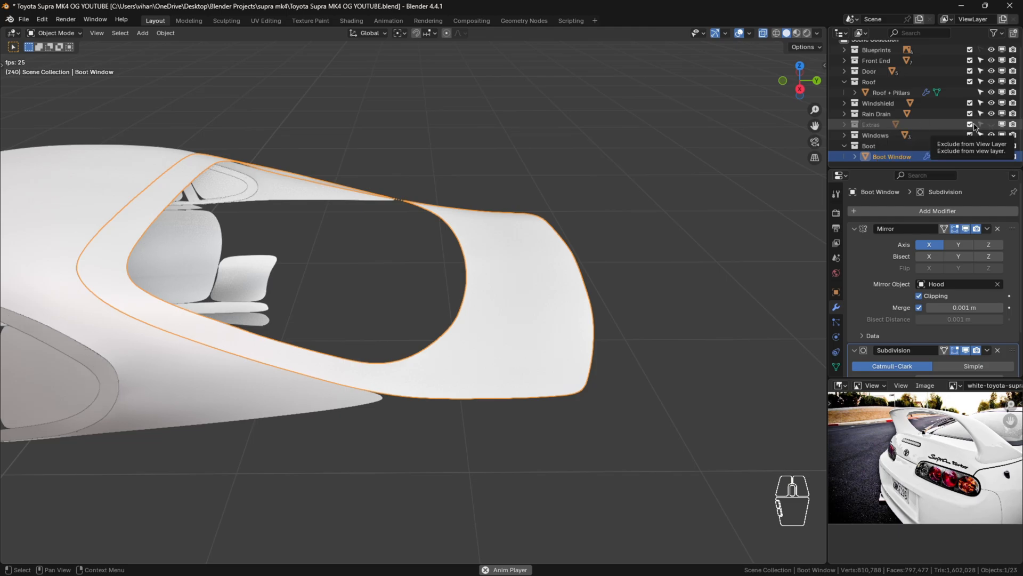
scroll(703, 309, down, 5)
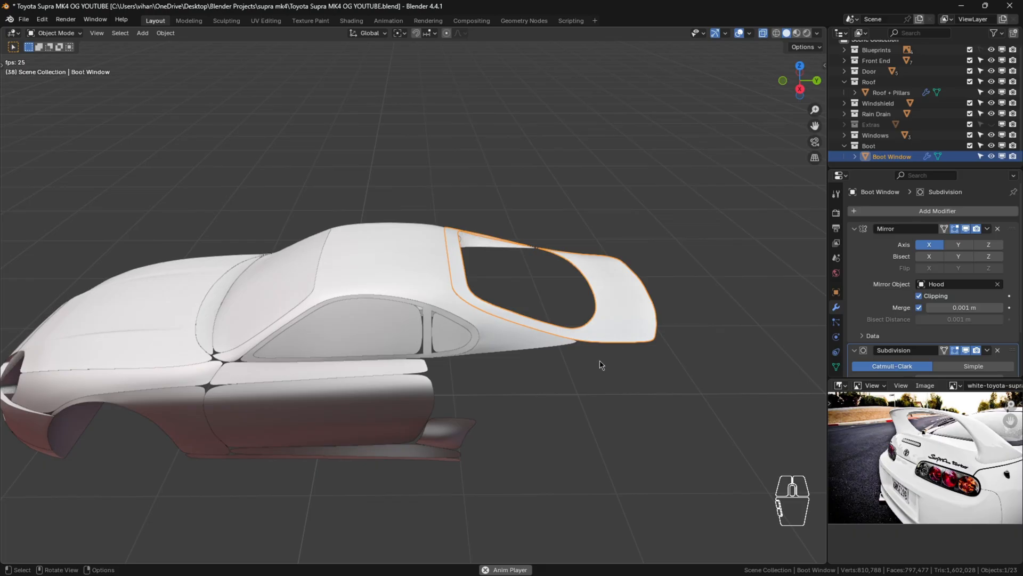
click(645, 394)
middle_drag(647, 392, 374, 363)
click(605, 234)
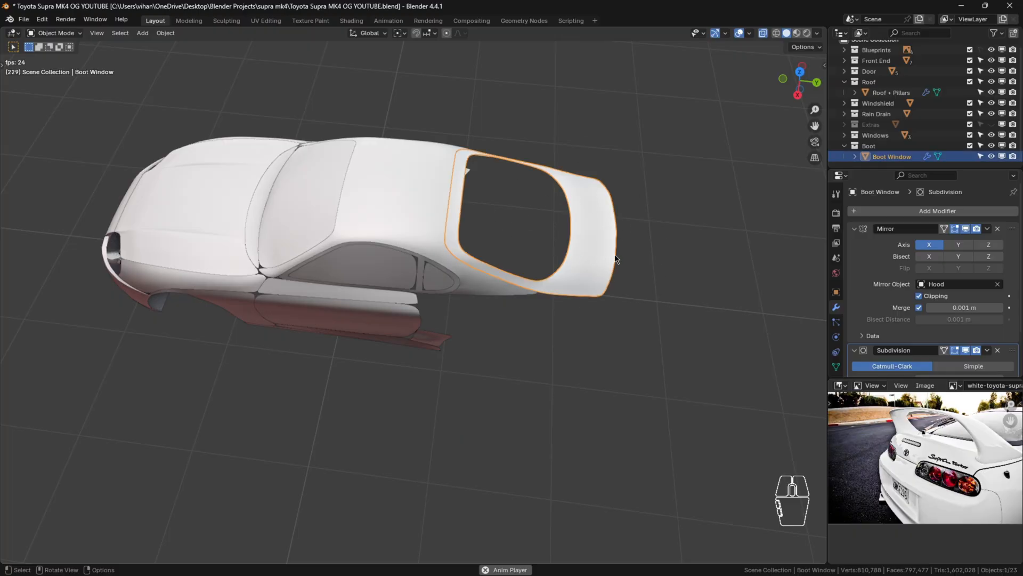
In Edit Mode from the top view, select the window opening's rear vertex on the centre line.
key(Tab)
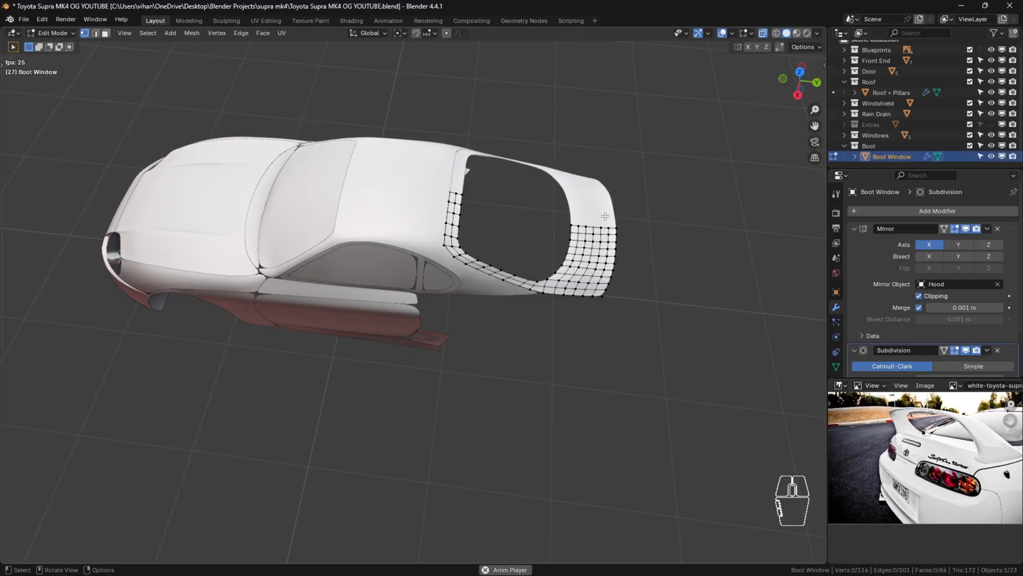
scroll(579, 209, up, 2)
key(KP_7)
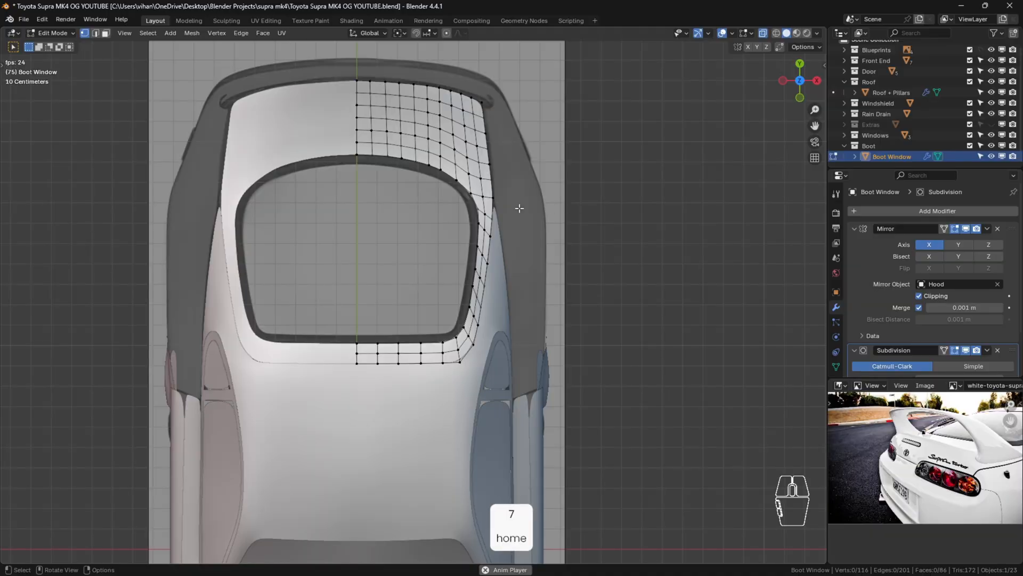
scroll(462, 212, up, 3)
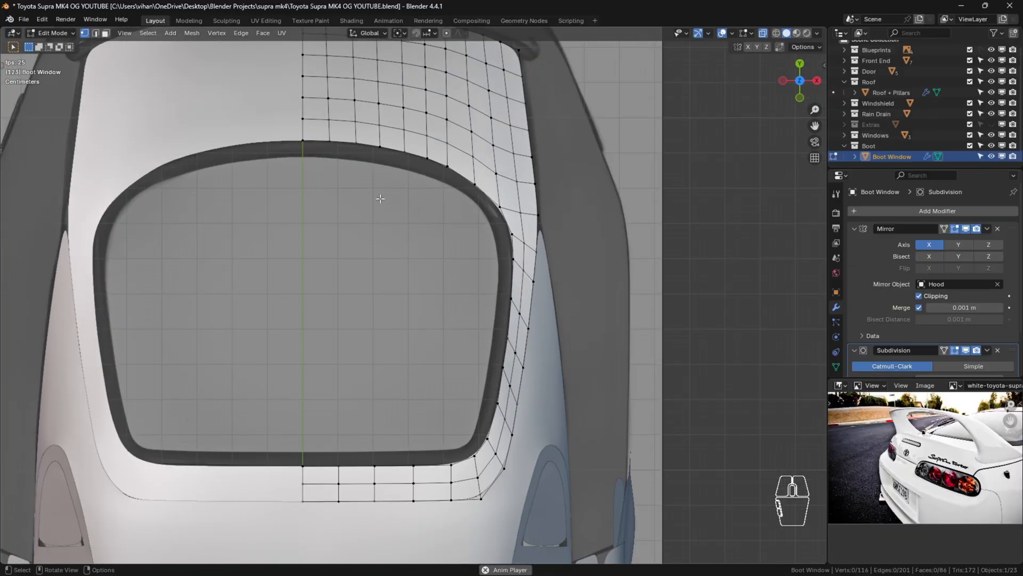
click(305, 144)
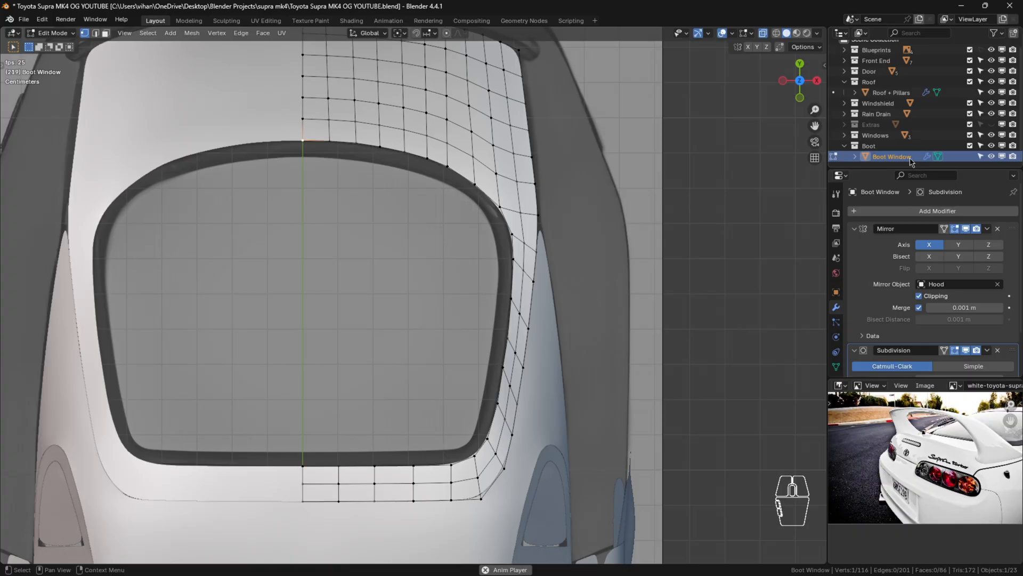
Rename the Boot Window object to "Boot Window Panel".
key(Tab)
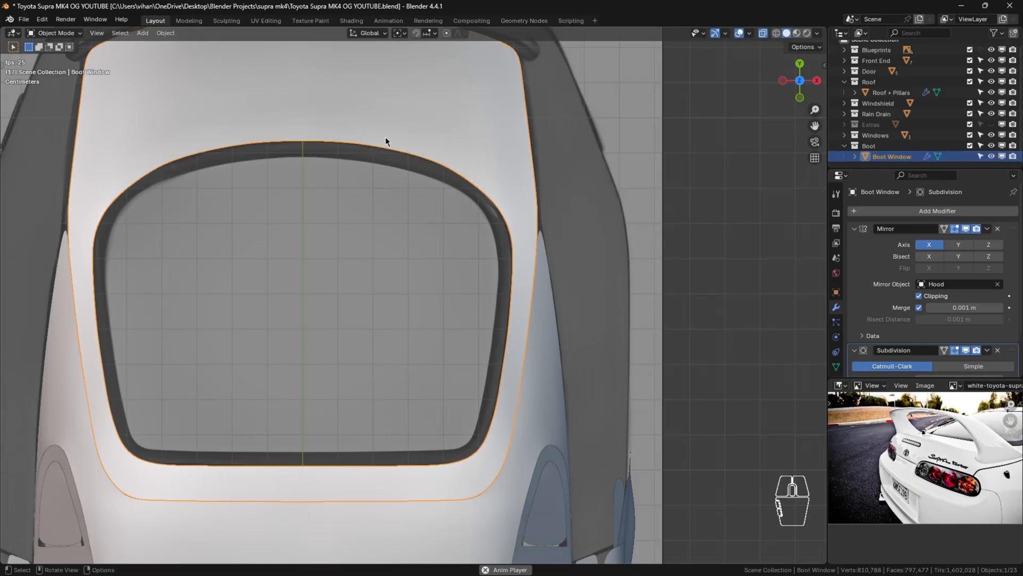
key(F2)
text(0)
key(F2)
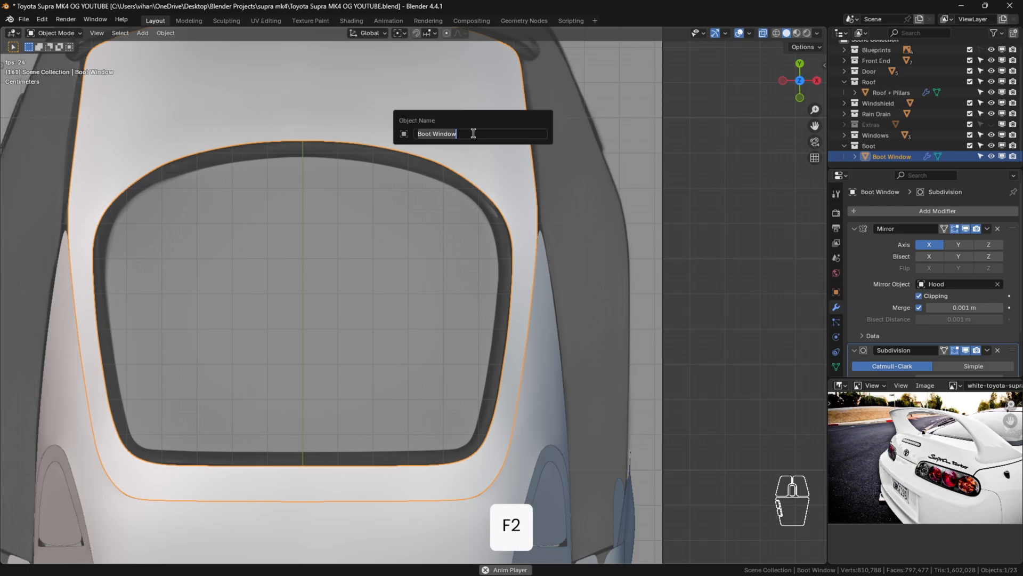
key(Right)
key(Caps_Lock)
text(Panel)
key(Return)
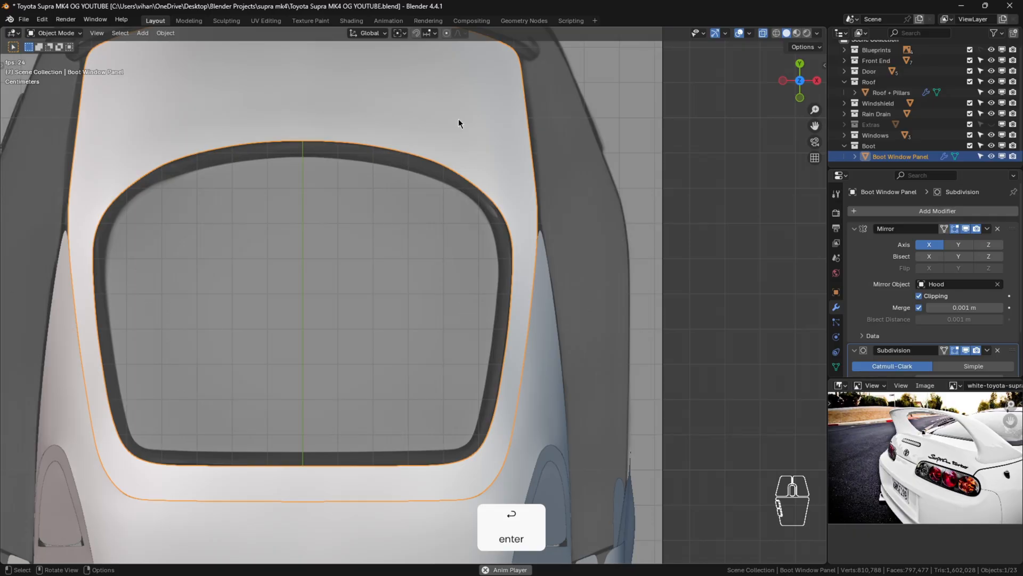
Duplicate the window opening's edge path from rear centre to front centre in place and separate it into its own object.
key(Tab)
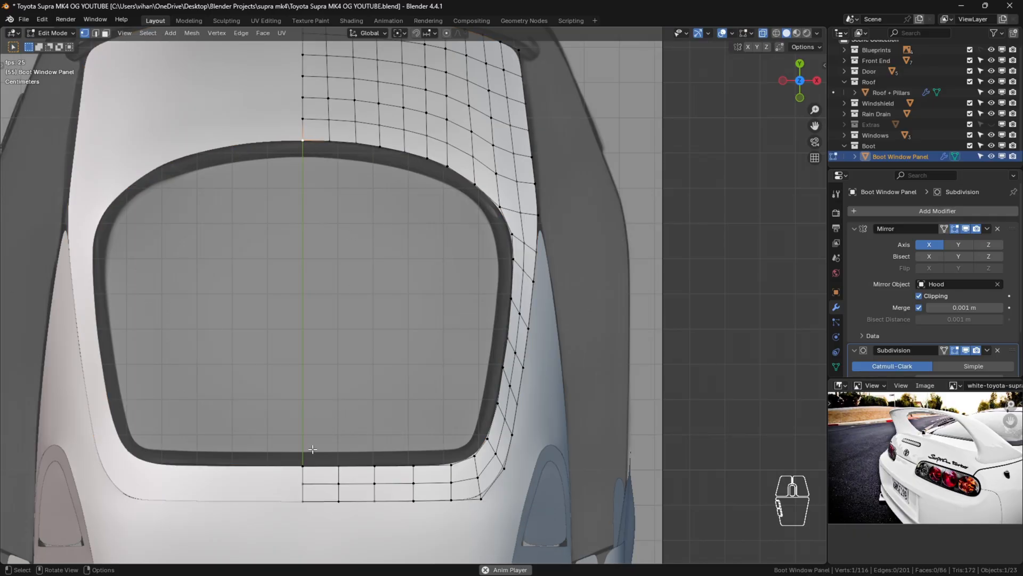
ctrl+click(304, 465)
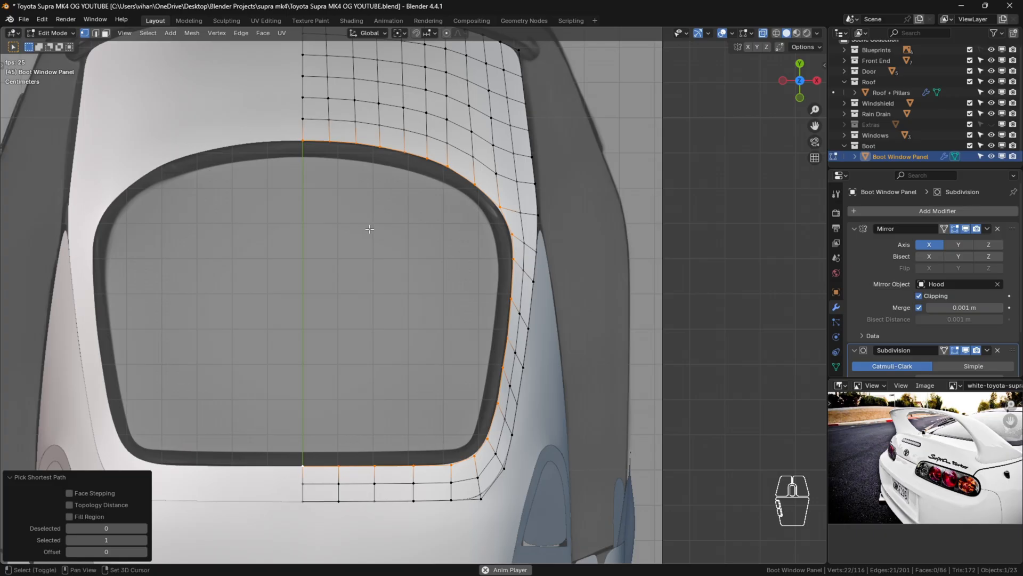
key(shift+d)
right_click(434, 176)
key(p)
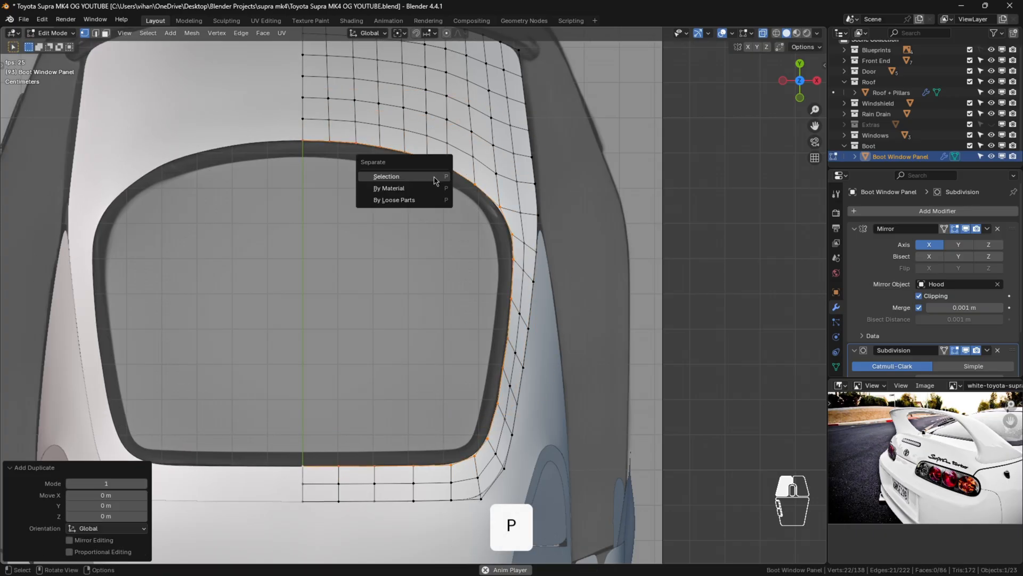
click(434, 176)
Space all vertices of the separated window outline evenly with LoopTools Space, and check the corner in Object Mode.
key(Tab)
click(472, 188)
key(Tab)
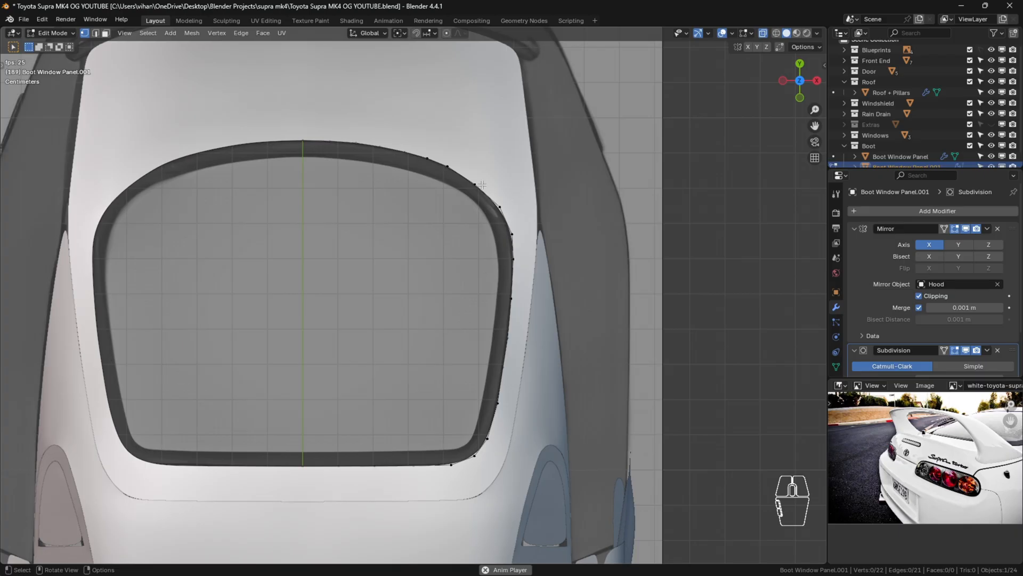
key(a)
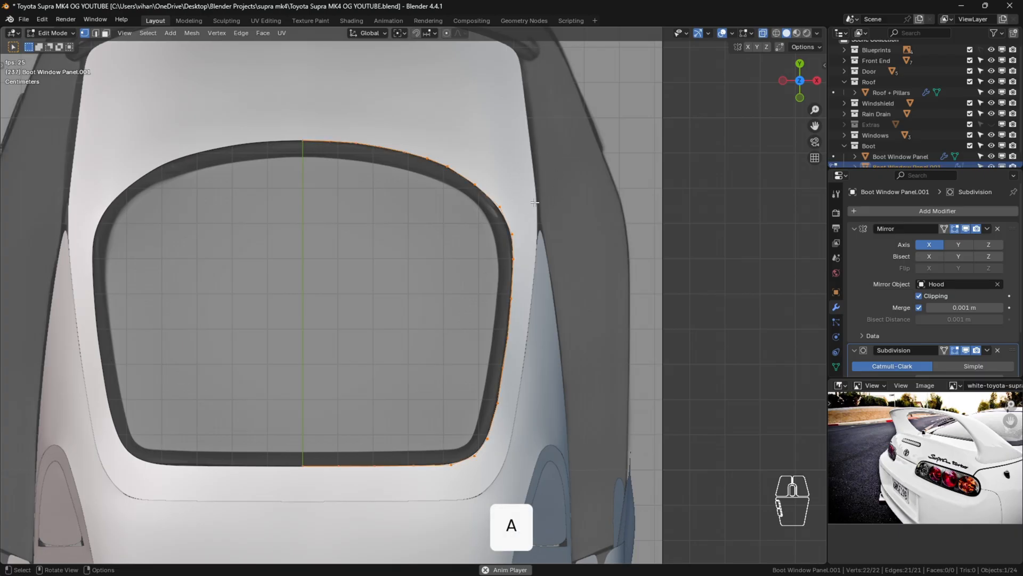
key(n)
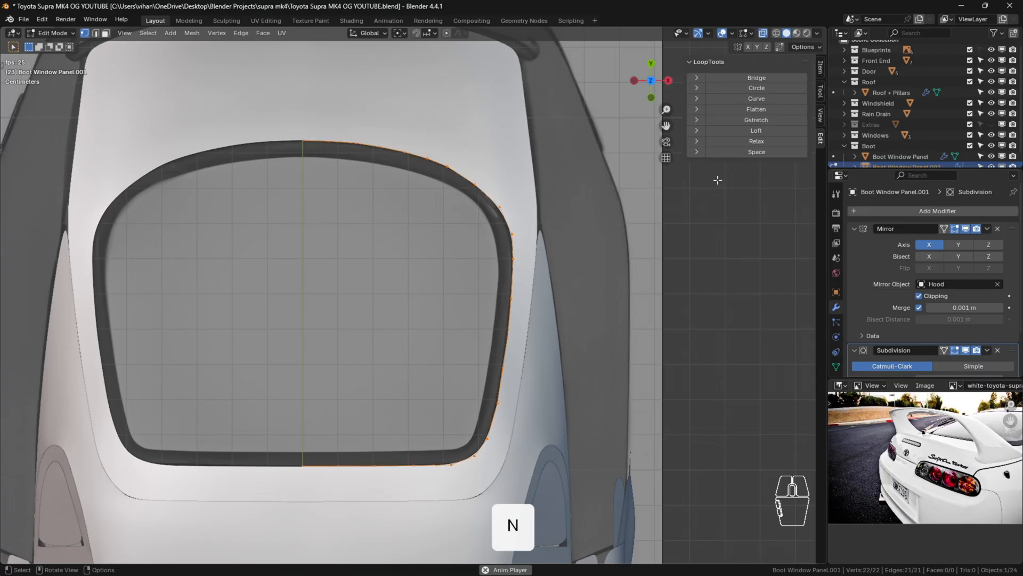
click(757, 152)
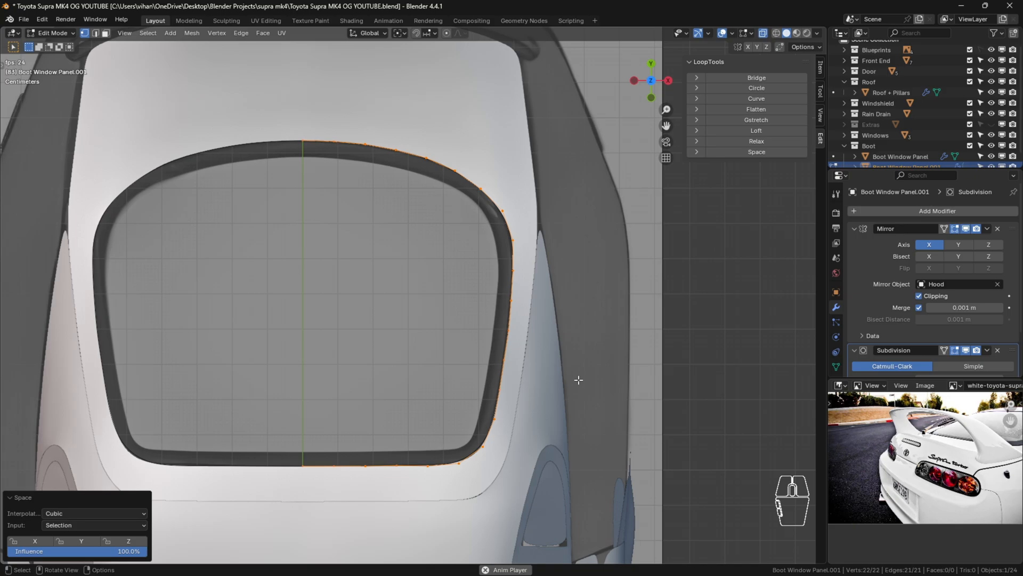
key(n)
scroll(533, 426, up, 3)
key(Tab)
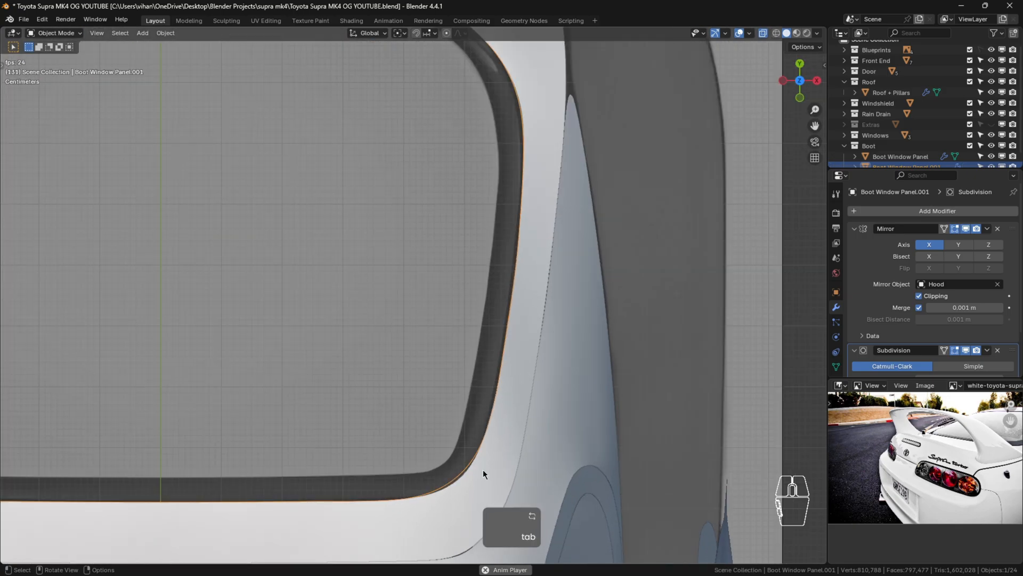
scroll(471, 267, down, 4)
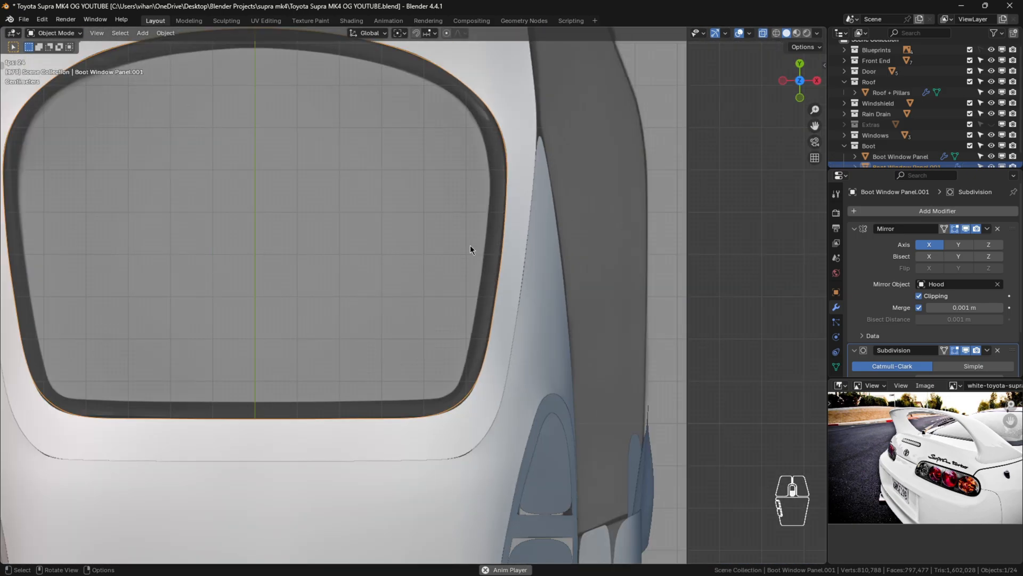
Compare the vertex runs along the outline's front and rear edges, from the centre line to the corners, using path selections.
key(Tab)
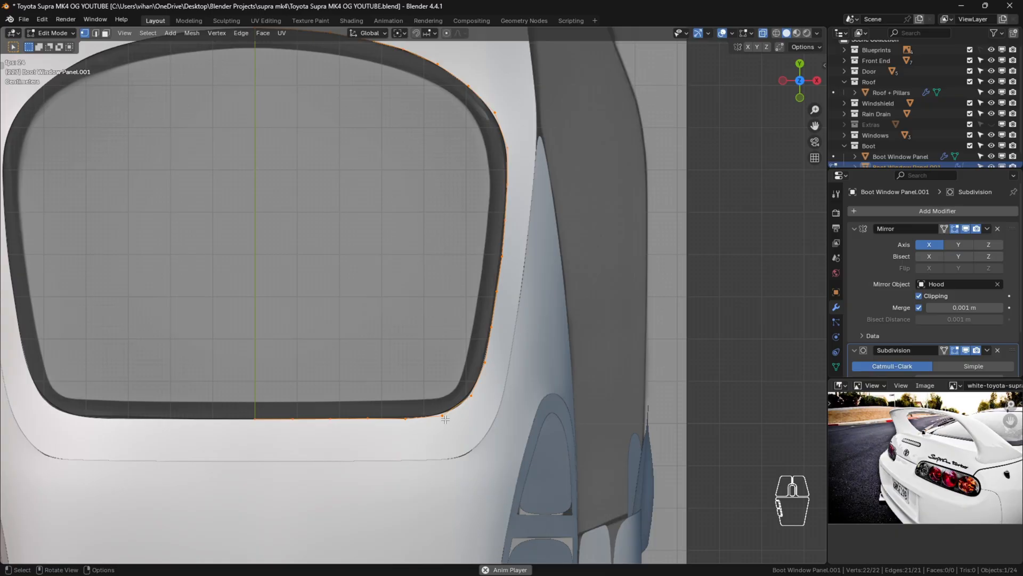
click(255, 418)
ctrl+click(442, 415)
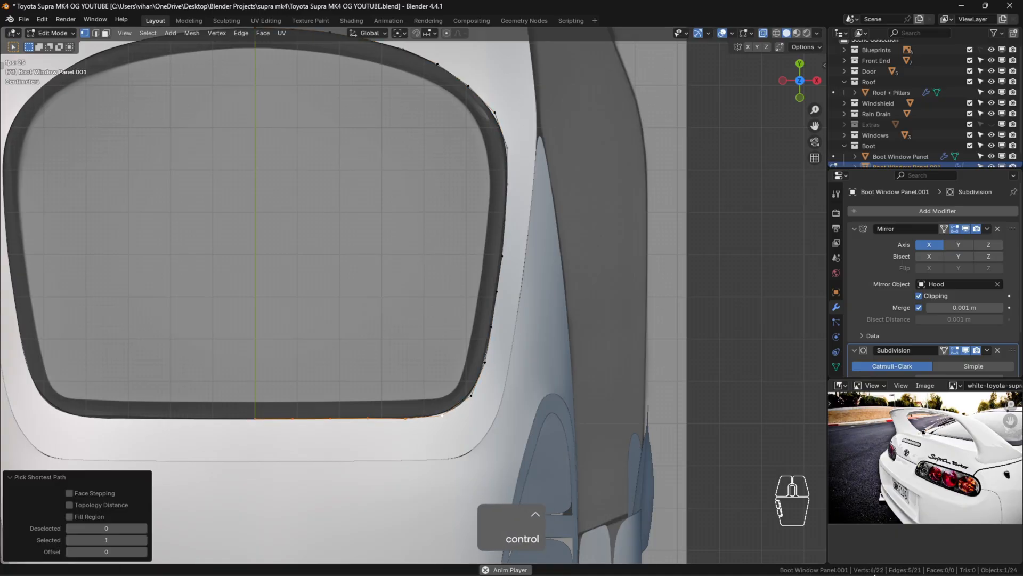
shift+middle_drag(468, 202, 498, 265)
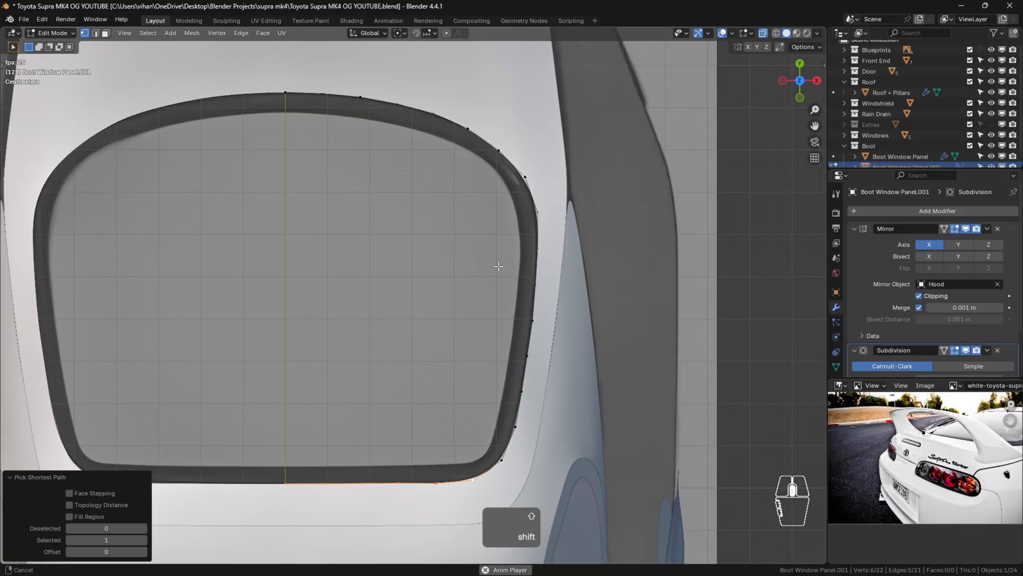
click(468, 128)
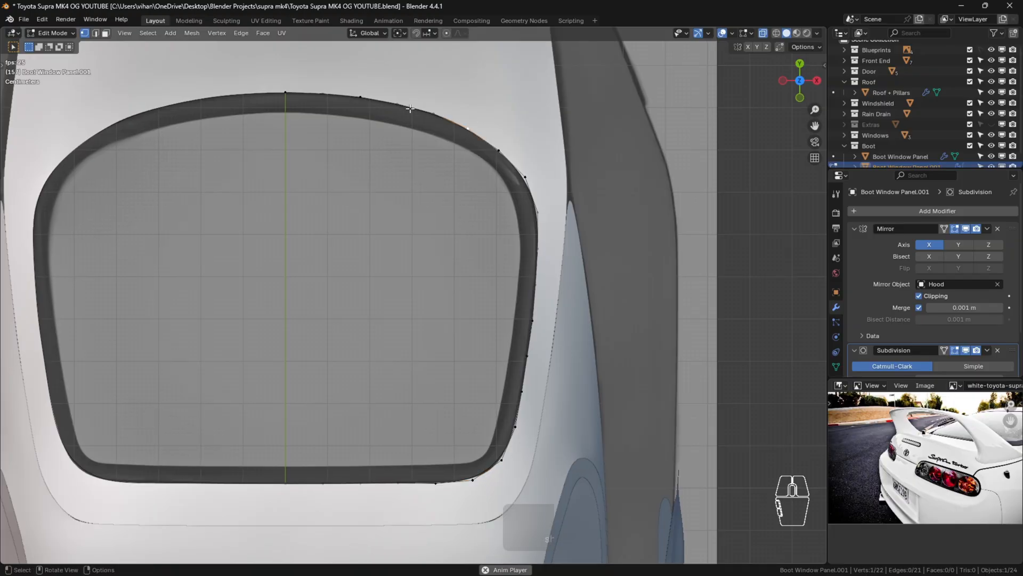
ctrl+click(284, 95)
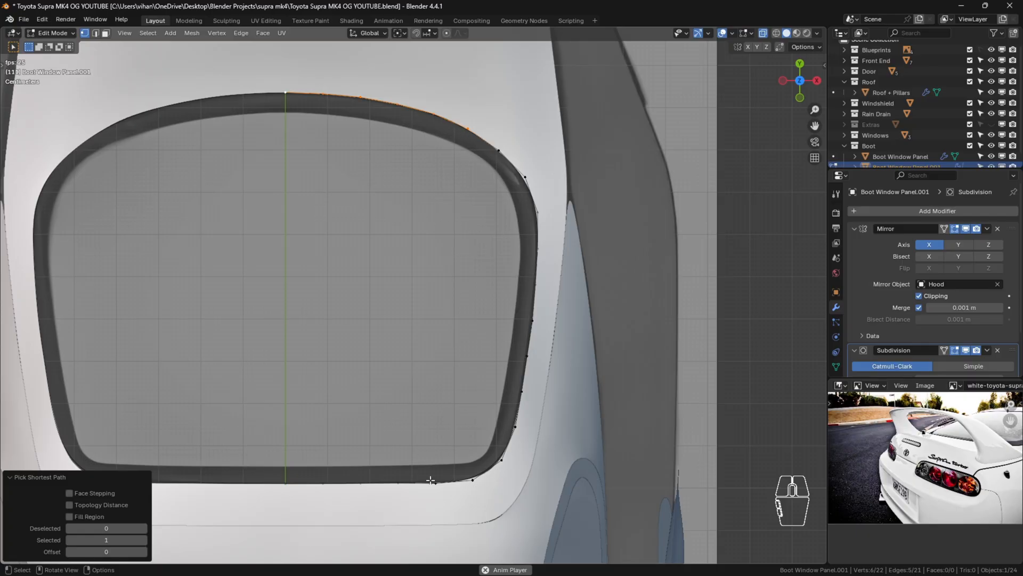
click(505, 459)
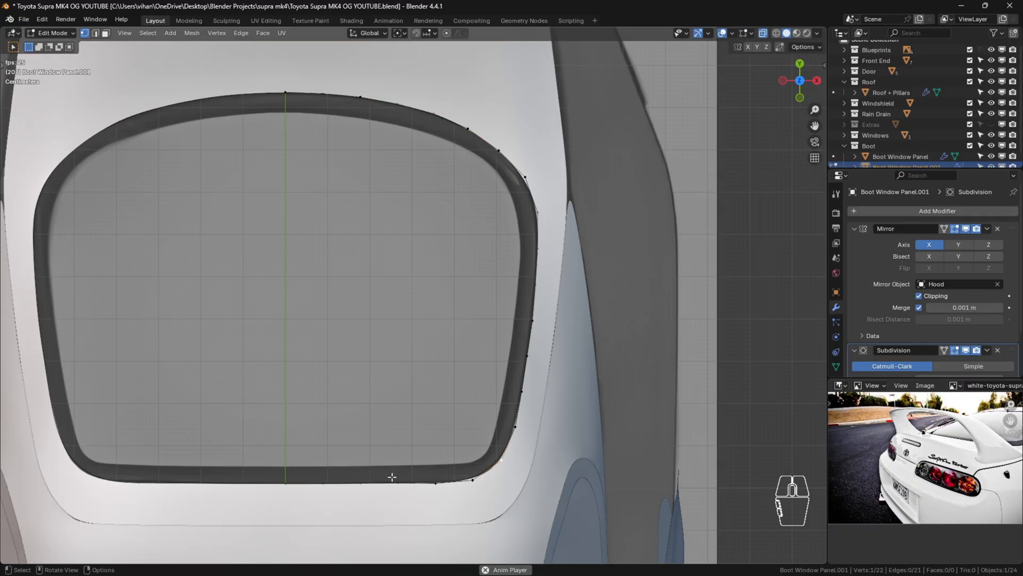
click(272, 477)
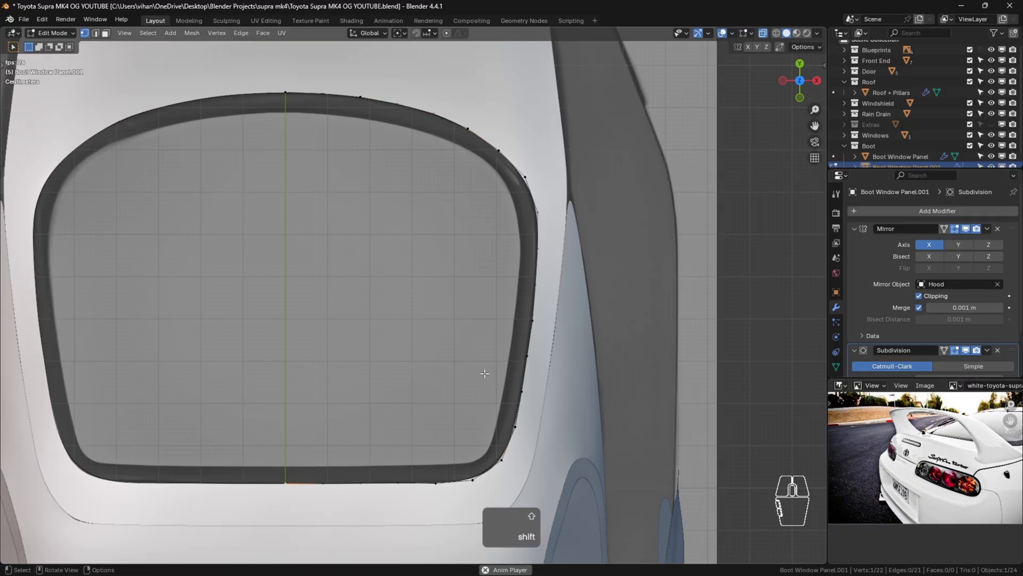
click(500, 455)
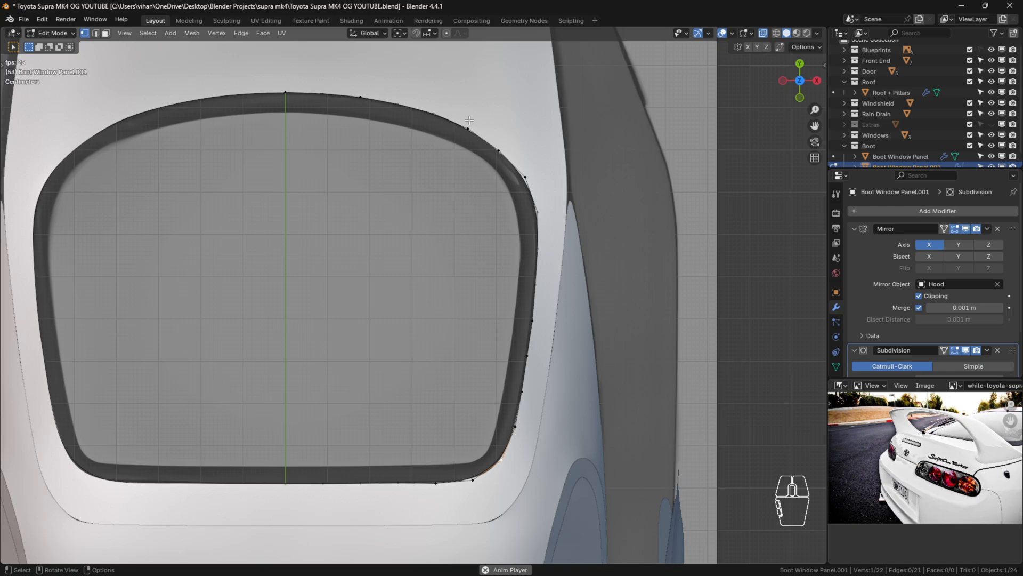
Add a single loop cut with factor 0 to the outline's rear curve, and select its rear centre vertex.
click(496, 146)
scroll(413, 106, up, 2)
key(ctrl+r)
click(263, 95)
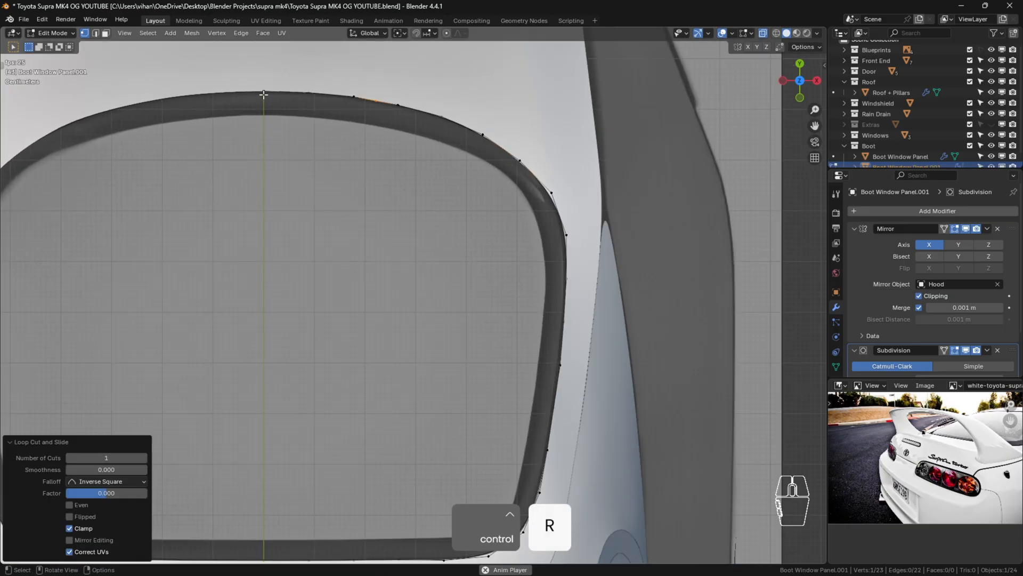
click(263, 95)
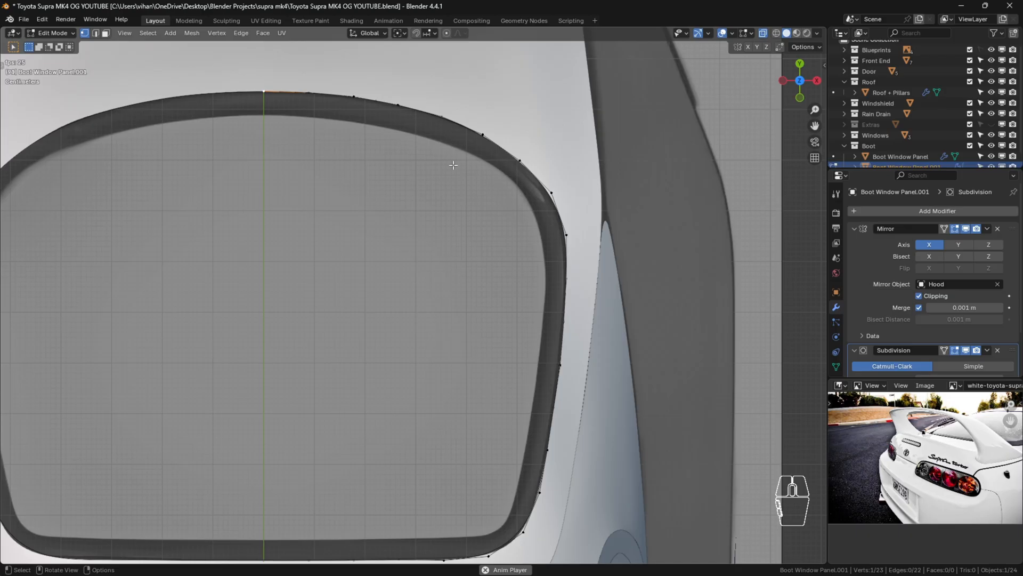
Space all vertices of the window outline evenly again with LoopTools Space, and dismiss the battery notice.
key(a)
key(n)
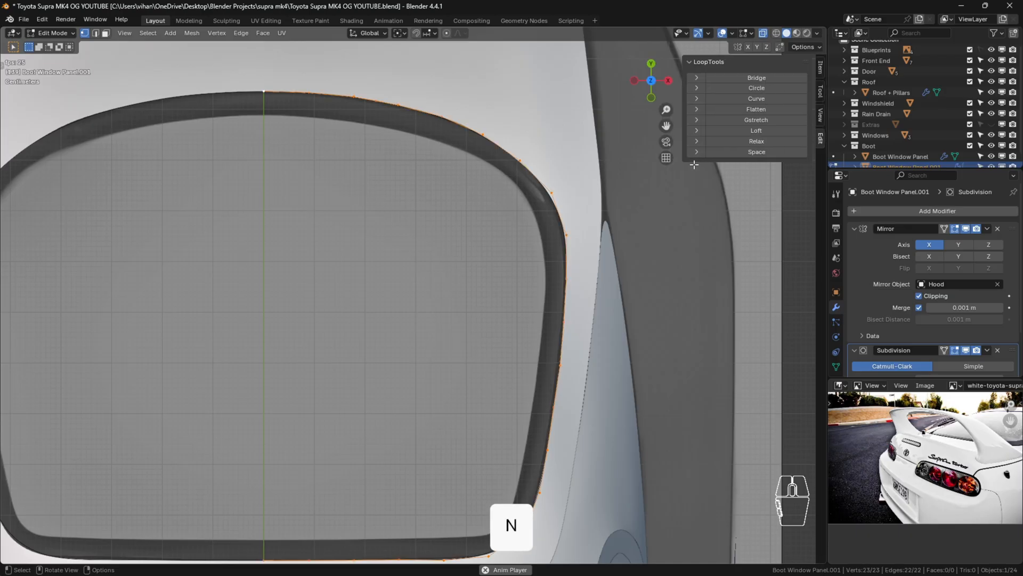
click(765, 151)
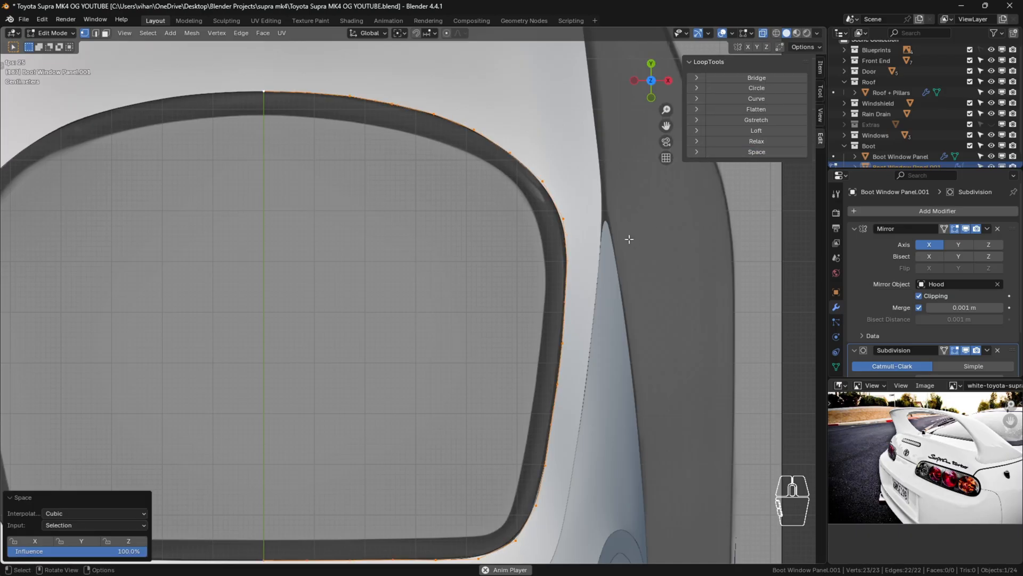
key(n)
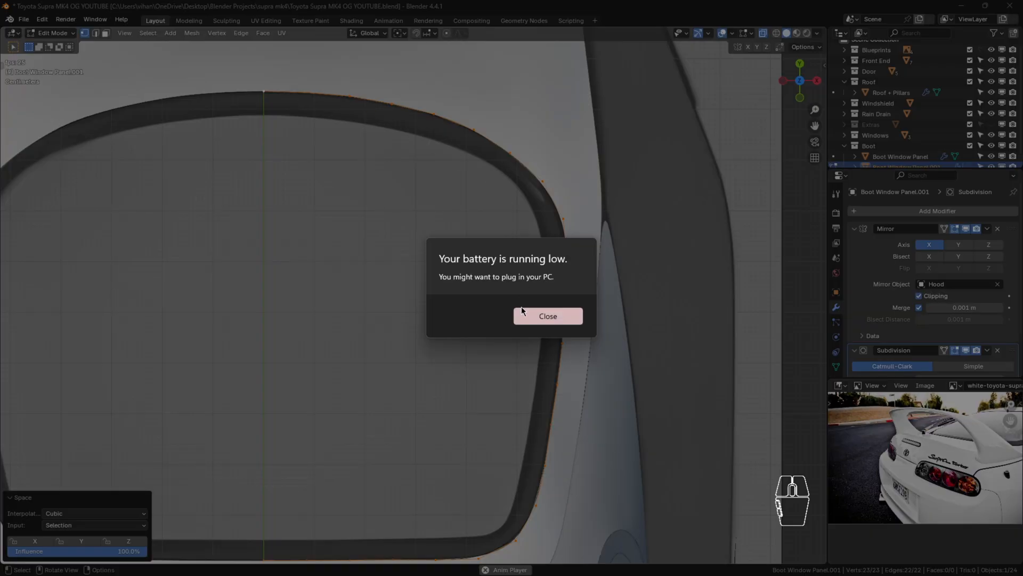
click(539, 317)
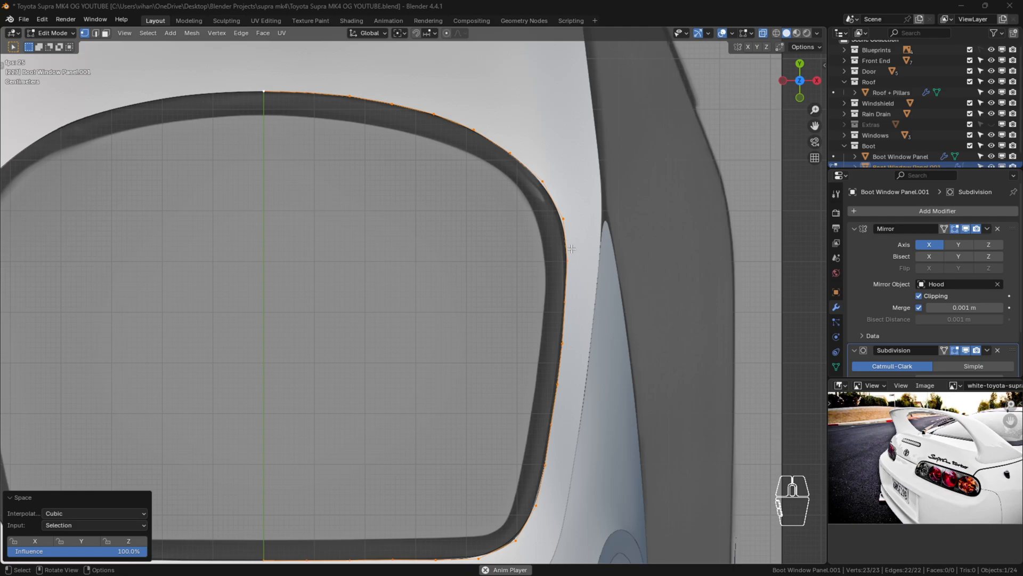
mouse_move(824, 218)
mouse_down()
mouse_move(853, 219)
mouse_move(830, 228)
mouse_up()
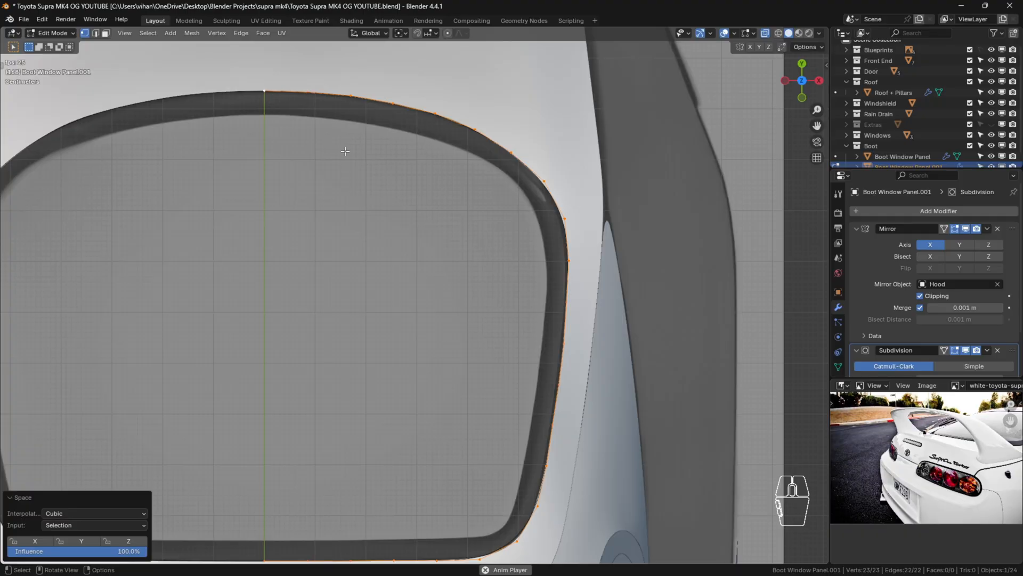
key(Caps_Lock)
middle_drag(515, 437, 528, 345)
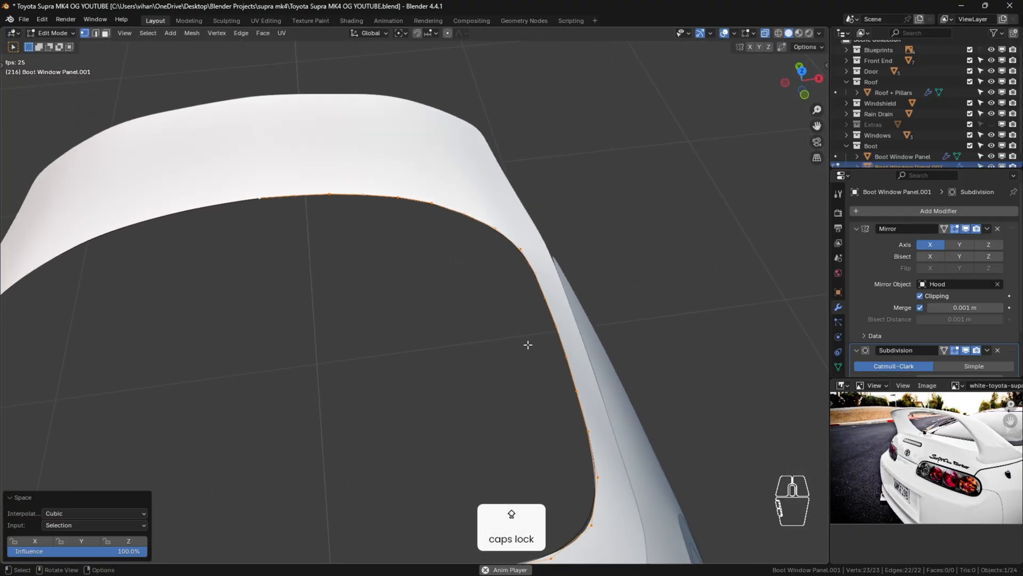
key(KP_7)
Compare the vertex runs along the outline's rear edge, front edge and side between the corners, using path selections.
click(406, 107)
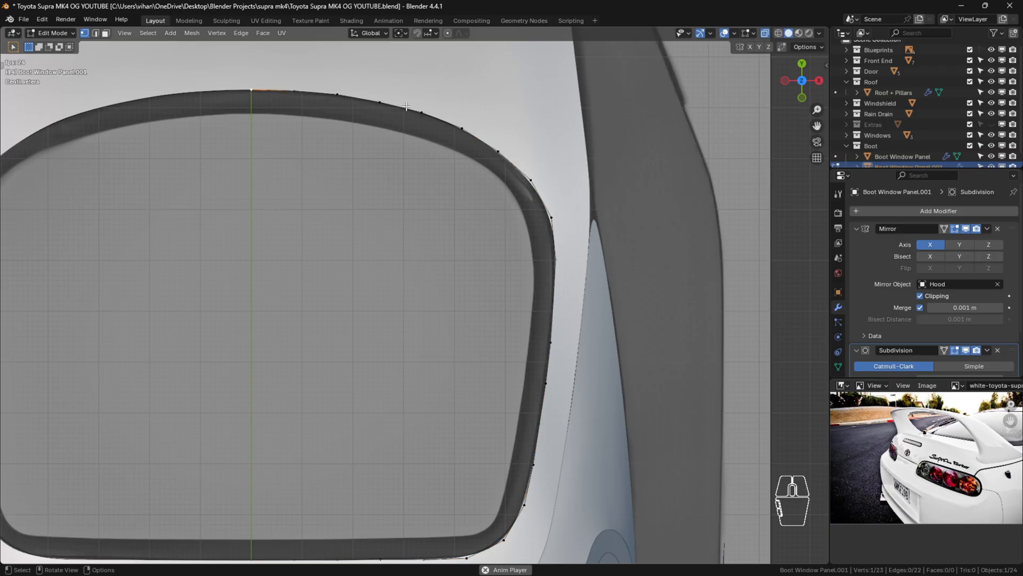
ctrl+click(462, 126)
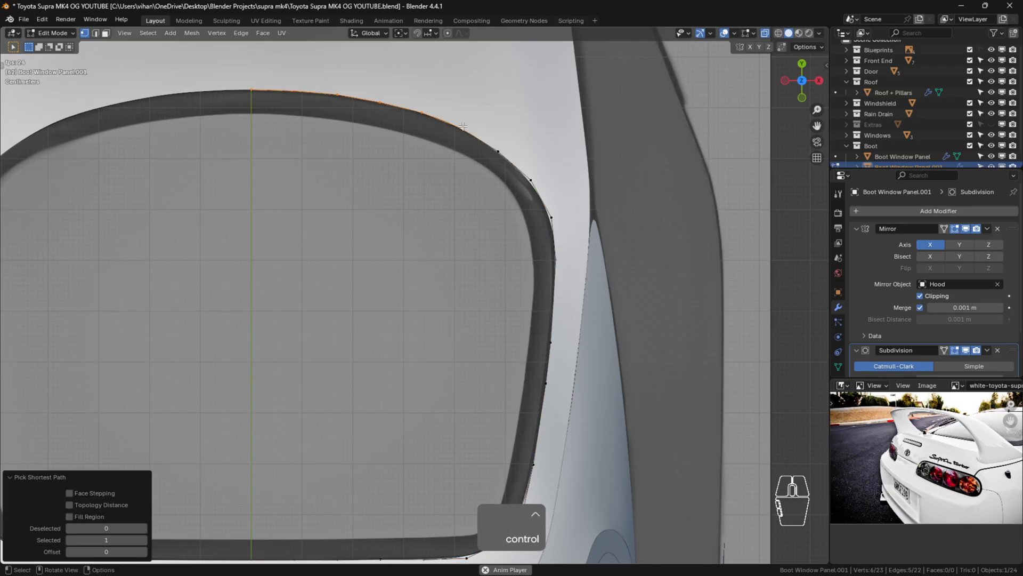
scroll(550, 302, down, 2)
shift+middle_drag(544, 326, 520, 250)
shift+click(467, 408)
click(467, 409)
ctrl+click(324, 407)
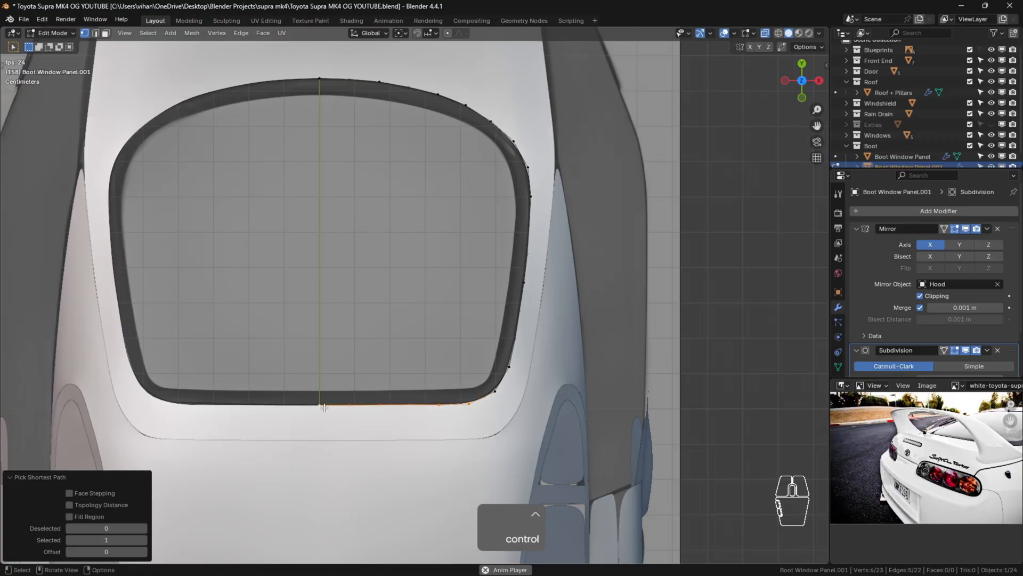
click(492, 121)
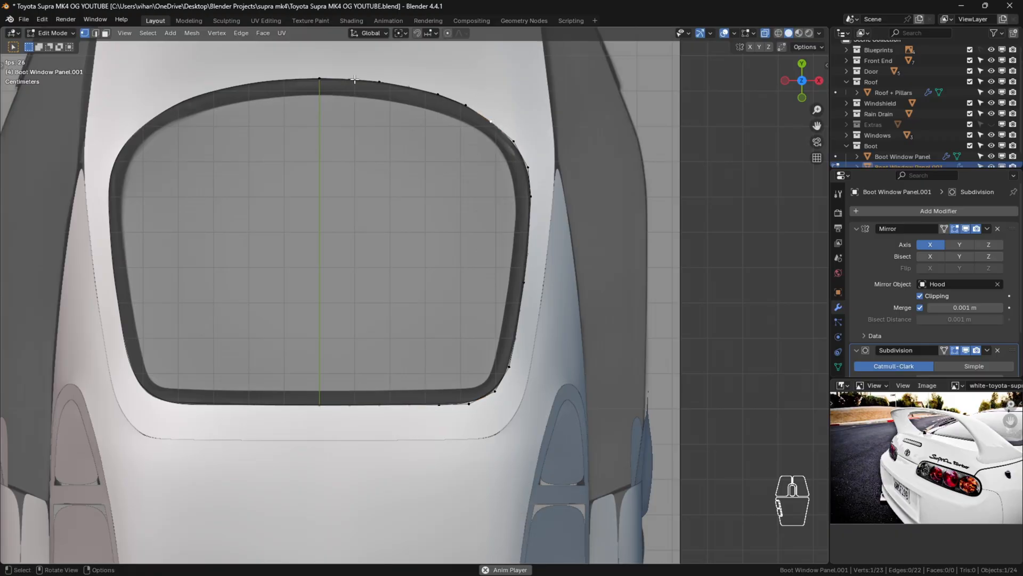
ctrl+click(495, 392)
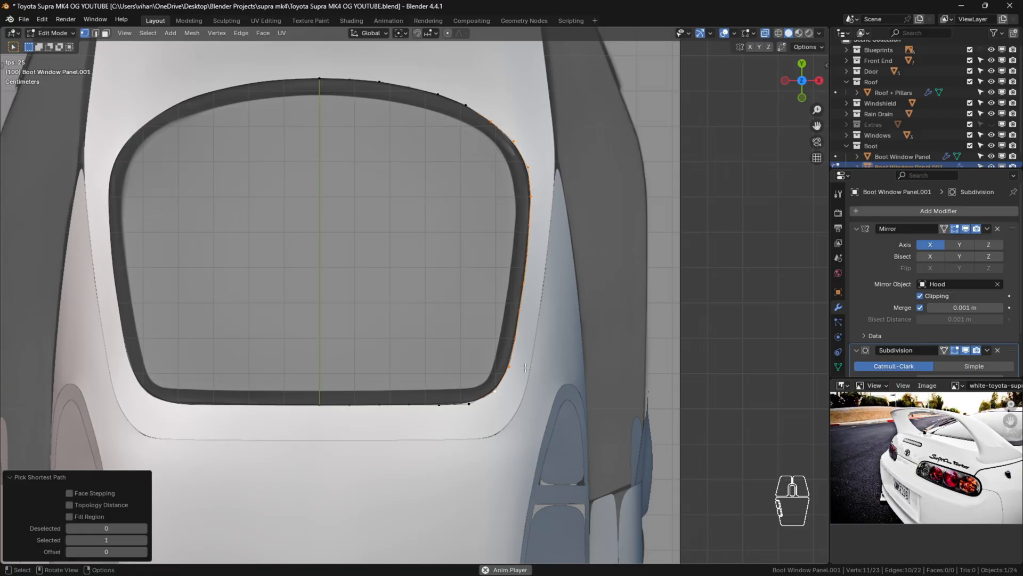
Connect the outline's rear centre and front centre vertices with an edge.
click(315, 76)
shift+click(326, 393)
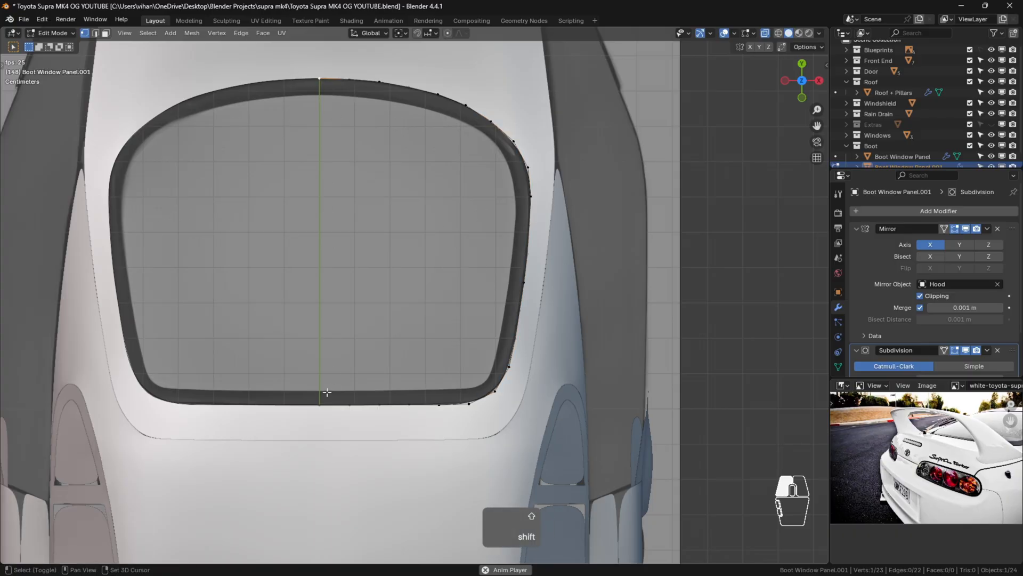
key(f)
scroll(377, 352, down, 2)
Divide the new centre-line edge with 11 evenly spaced loop cuts in the side view.
key(KP_3)
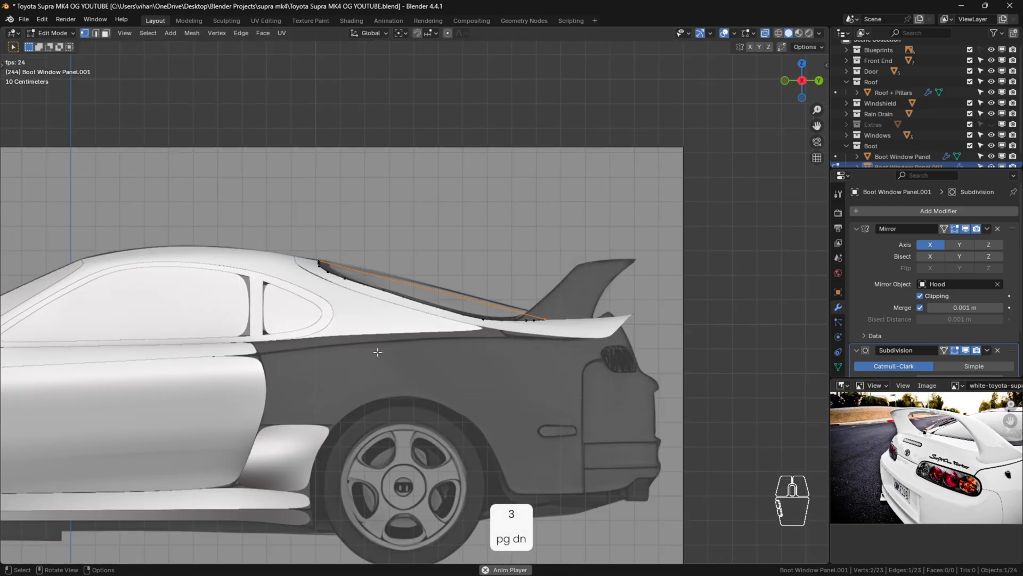
scroll(469, 288, up, 4)
key(ctrl+r)
scroll(472, 309, up, 6)
scroll(472, 309, up, 3)
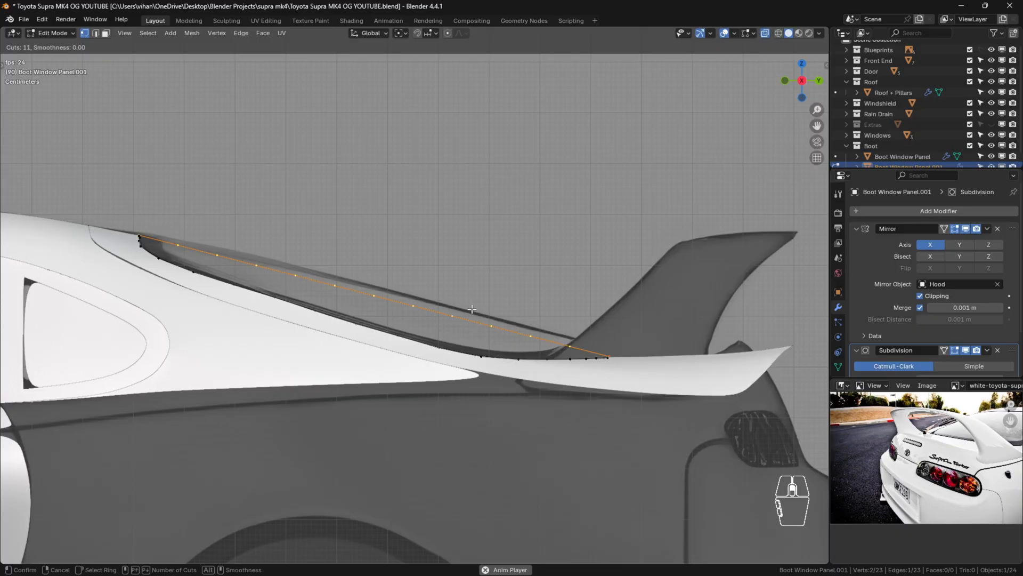
click(472, 309)
Raise the rearmost vertex cut into the centre-line edge by about 0.0036 m along Z towards the blueprint's glass line.
scroll(469, 310, up, 3)
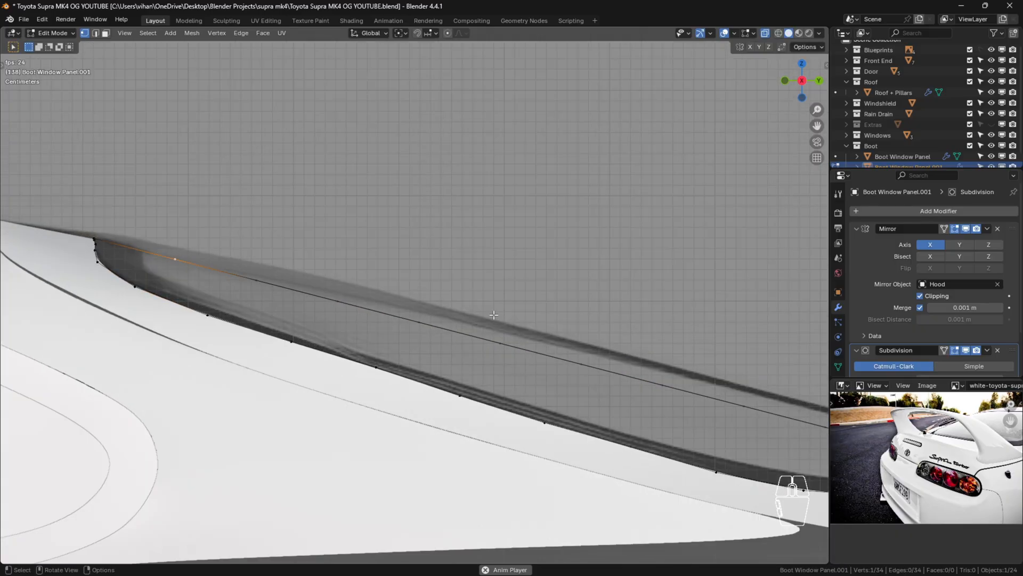
shift+middle_drag(616, 367, 570, 374)
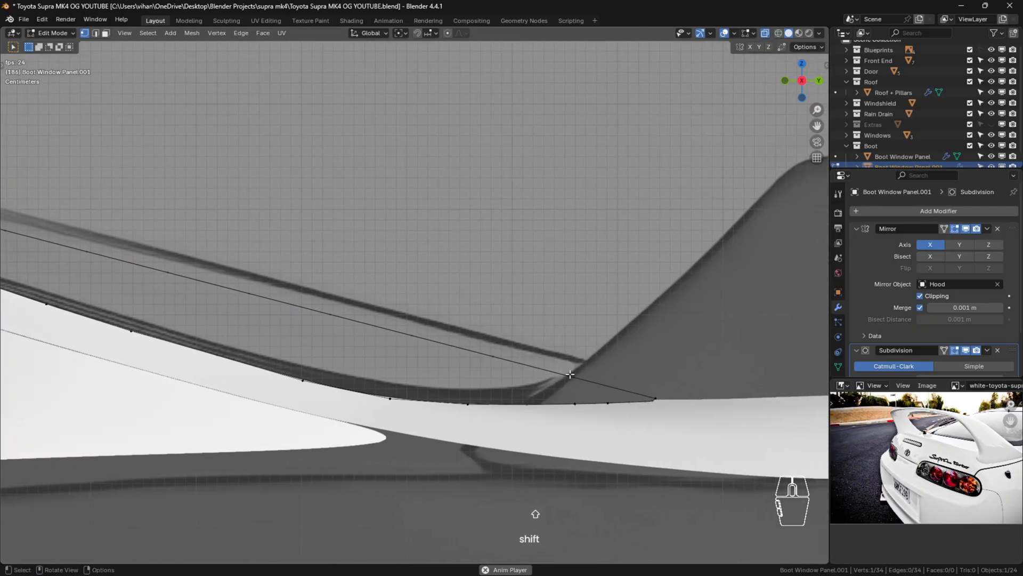
scroll(571, 379, up, 2)
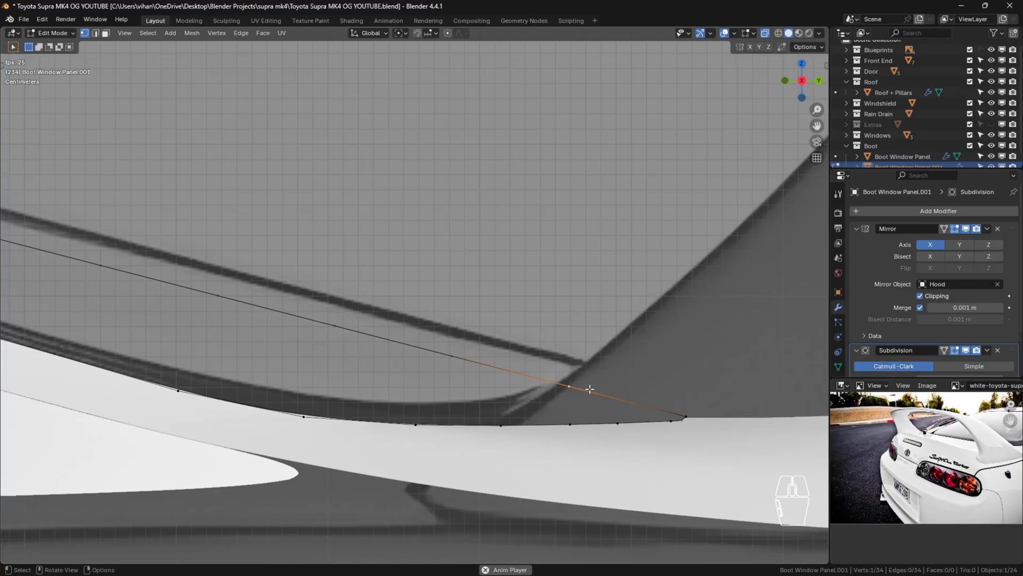
scroll(528, 358, down, 5)
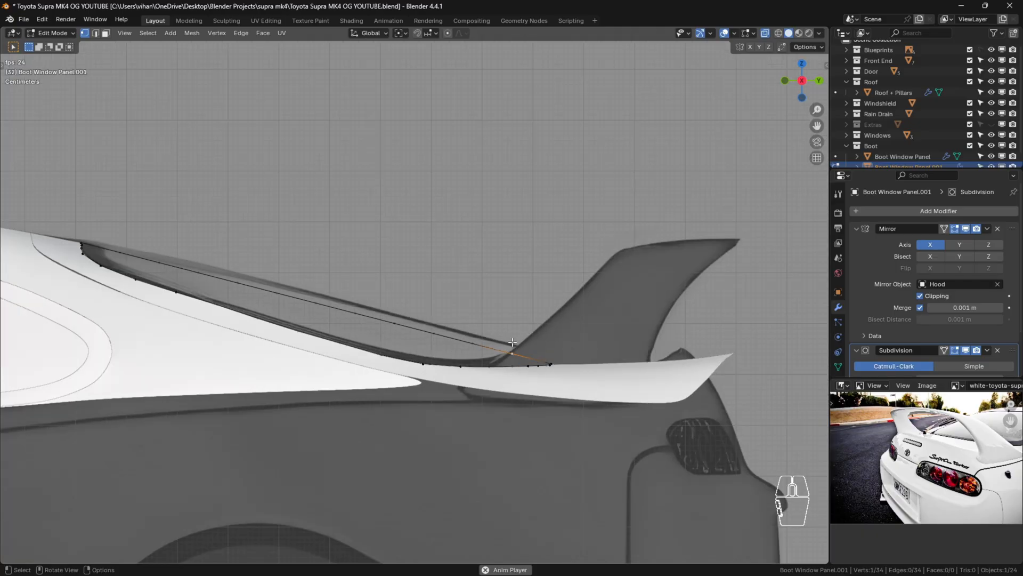
scroll(514, 342, up, 4)
click(542, 326)
click(534, 356)
key(Tab)
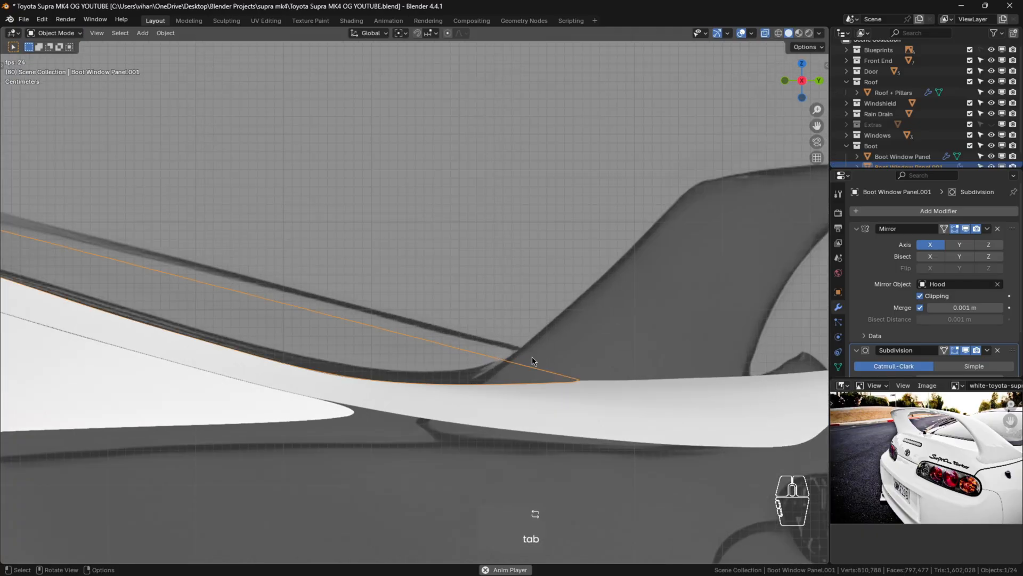
key(Tab)
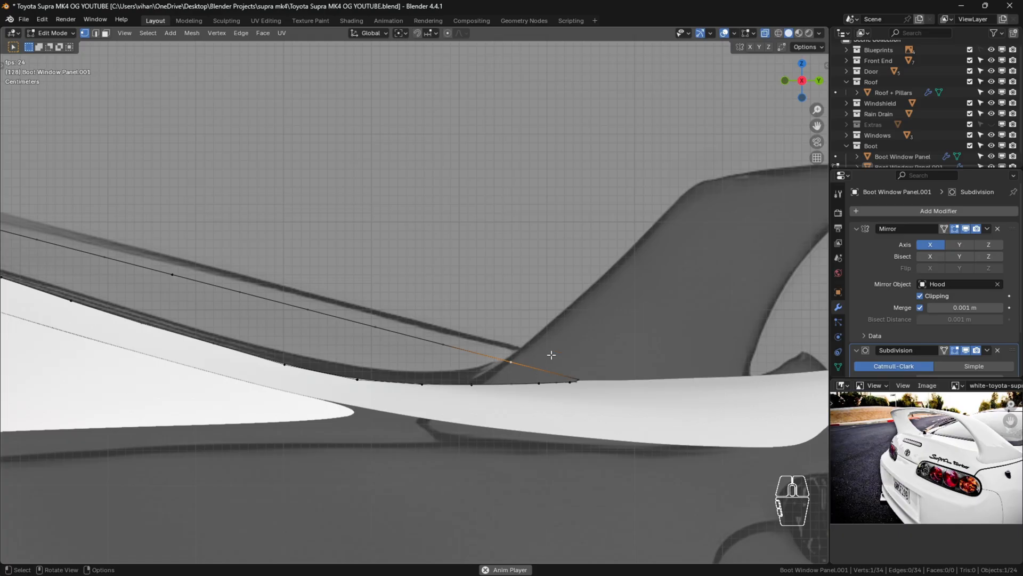
key(g)
key(z)
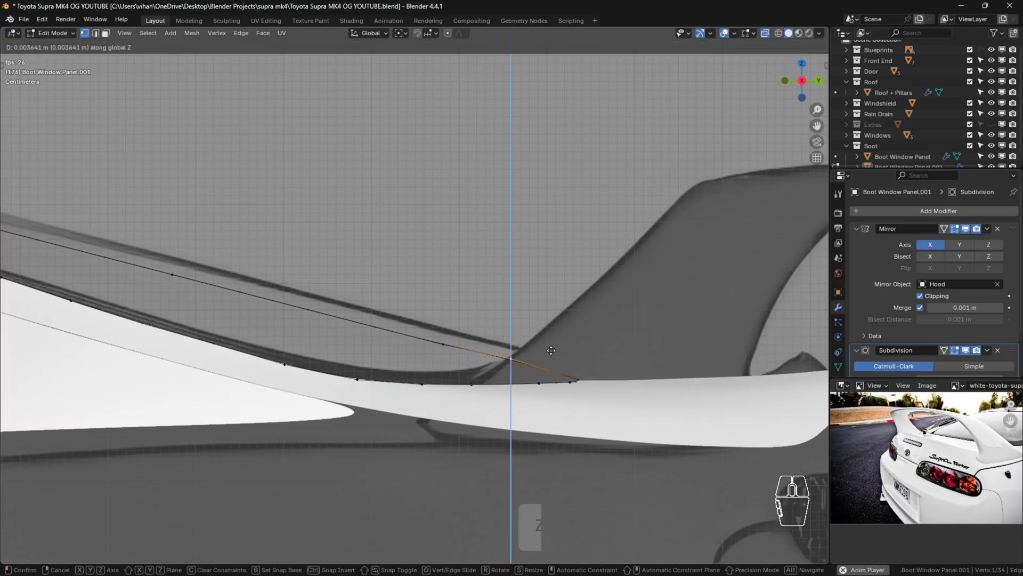
click(551, 350)
Examine the boot window panel and the glass centre line against the side blueprint in Object Mode.
click(456, 350)
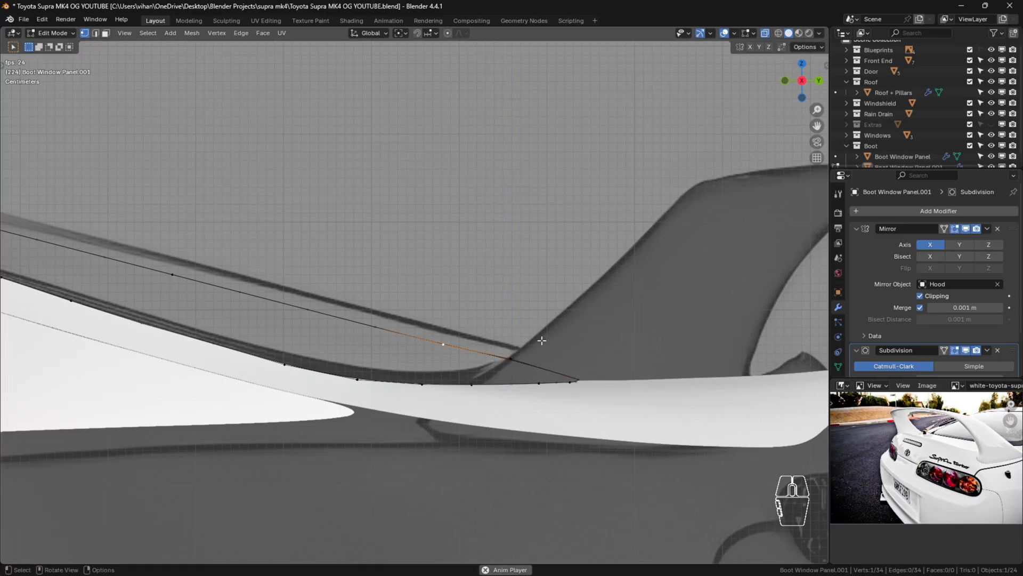
key(Caps_Lock)
click(635, 421)
key(Tab)
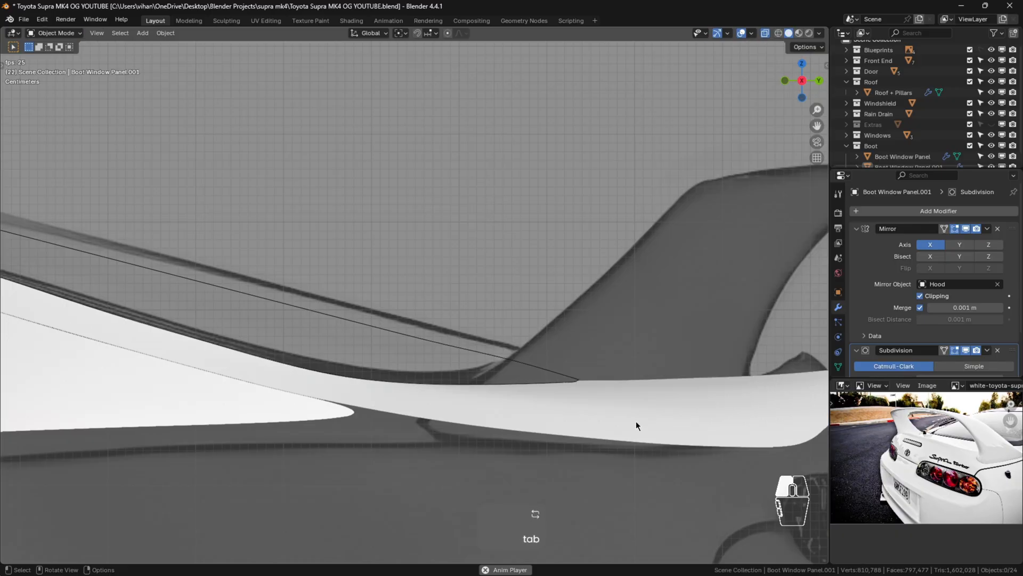
click(636, 421)
scroll(636, 422, down, 6)
scroll(640, 429, down, 6)
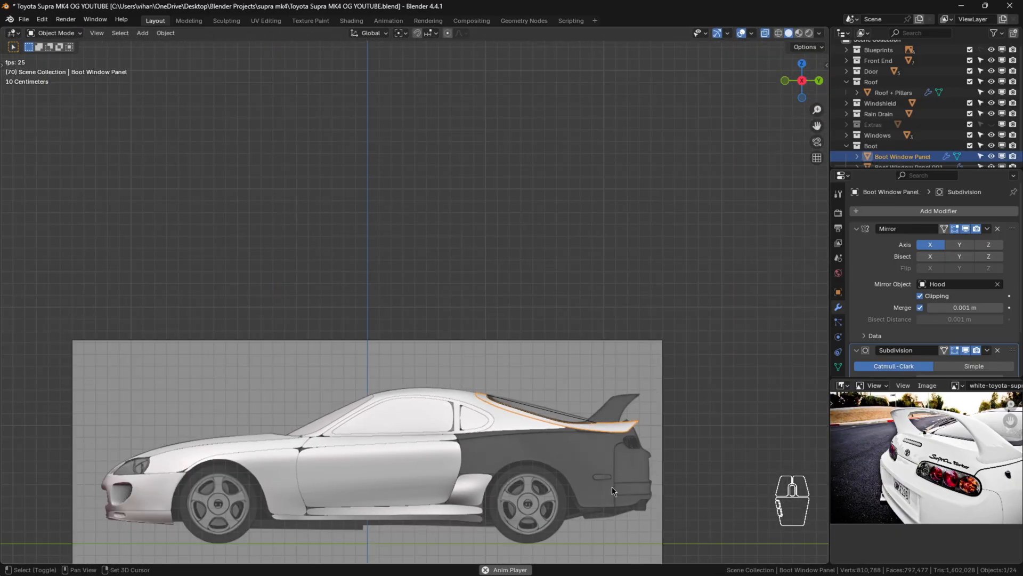
shift+middle_drag(613, 487, 596, 447)
scroll(599, 379, up, 5)
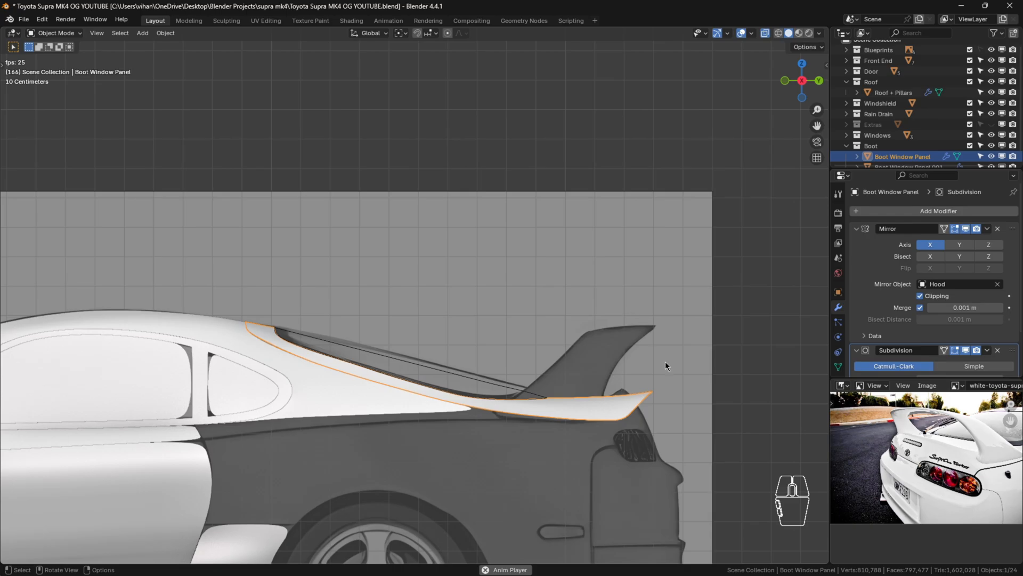
Return to editing the separated window outline and raise the centre line's second cut vertex from the rear slightly along Z.
click(520, 390)
key(Tab)
scroll(521, 390, up, 3)
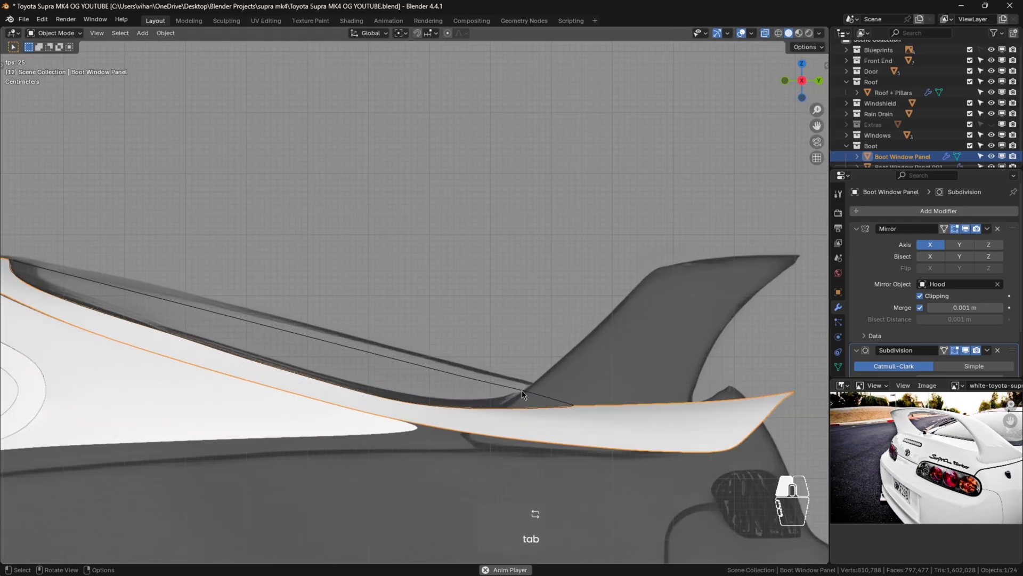
scroll(522, 390, up, 2)
click(450, 373)
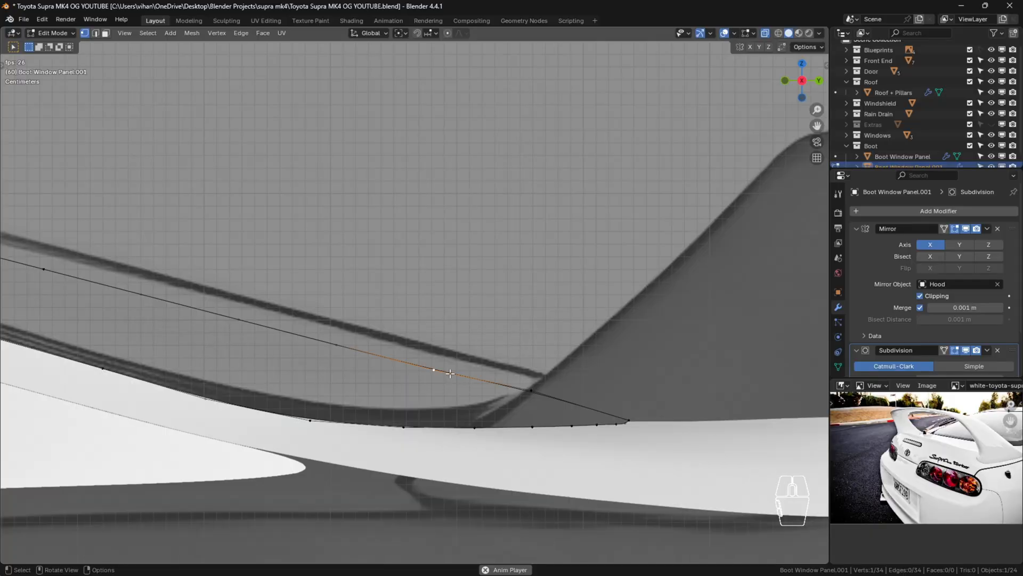
key(g)
key(z)
click(449, 368)
Raise the third and fourth centre-line cut vertices from the rear along Z, following the blueprint's glass curve.
click(356, 356)
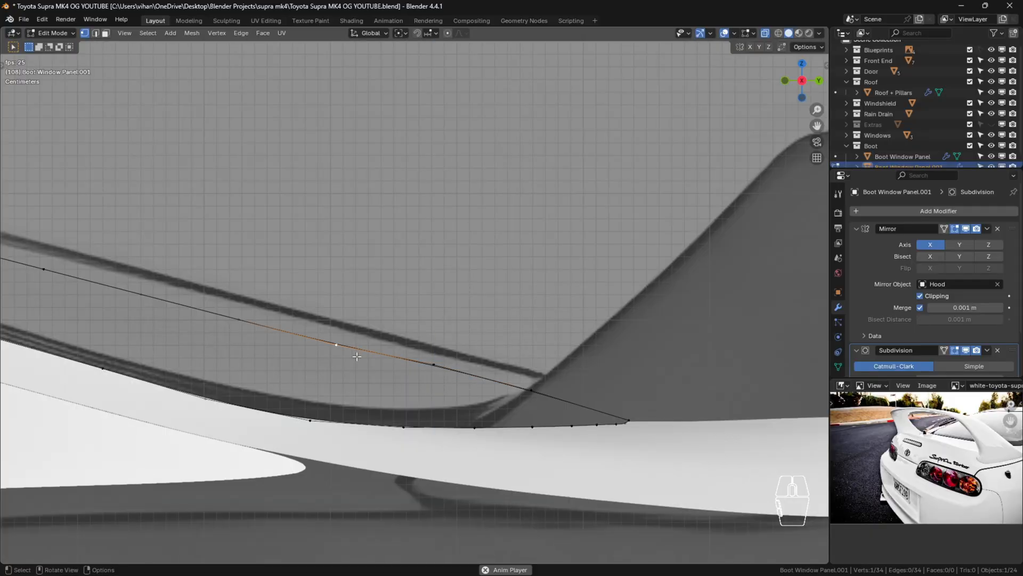
key(g)
key(z)
click(357, 348)
click(243, 319)
key(g)
key(z)
click(263, 313)
Raise the fifth and sixth centre-line cut vertices from the rear along Z, the sixth by about 0.0097 m.
shift+middle_drag(264, 314, 479, 371)
click(399, 307)
key(g)
key(z)
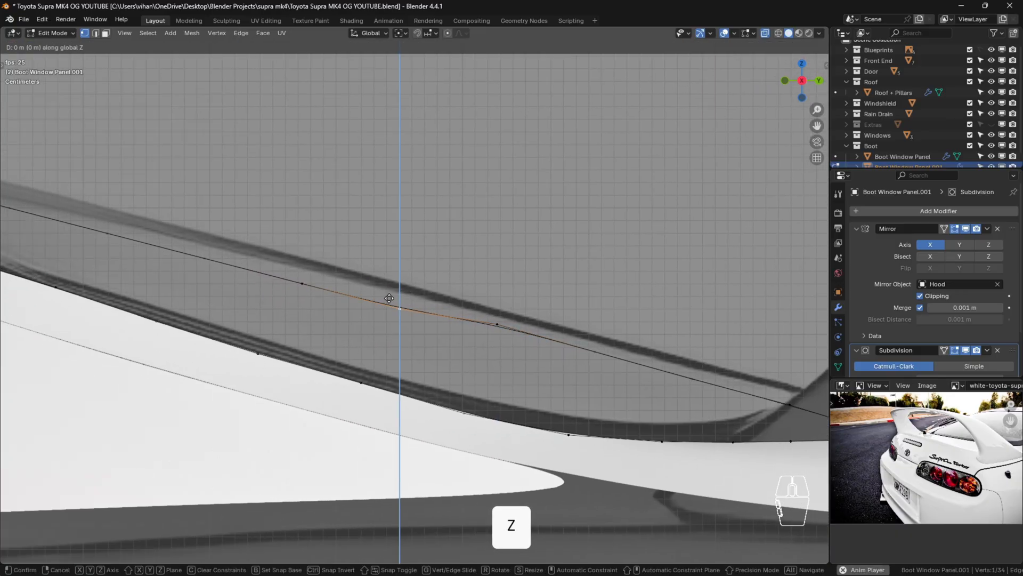
click(393, 287)
click(312, 283)
key(g)
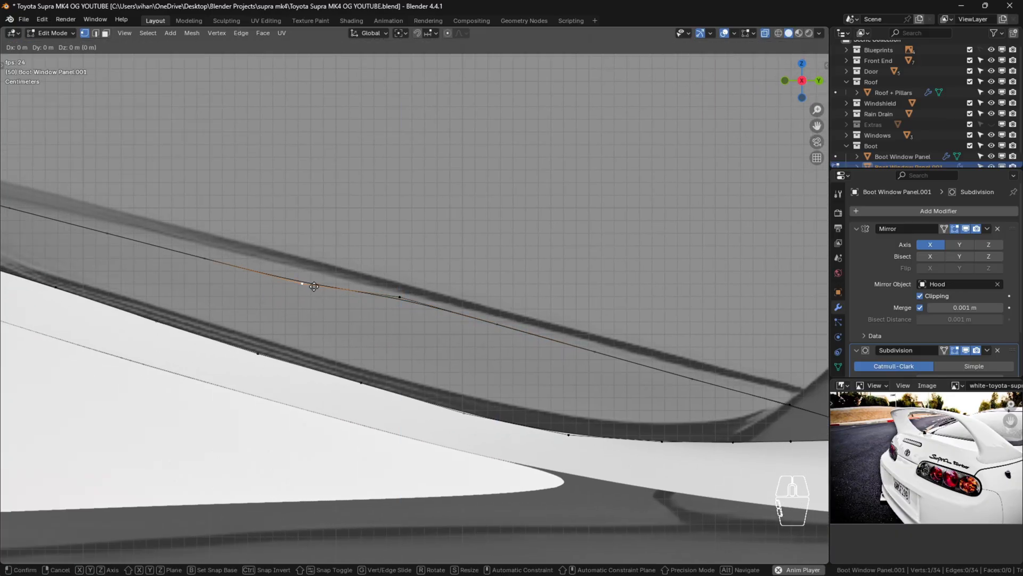
key(z)
click(320, 275)
Raise the seventh and eighth centre-line cut vertices from the rear along Z, the seventh by about 0.0089 m.
shift+middle_drag(341, 305, 389, 307)
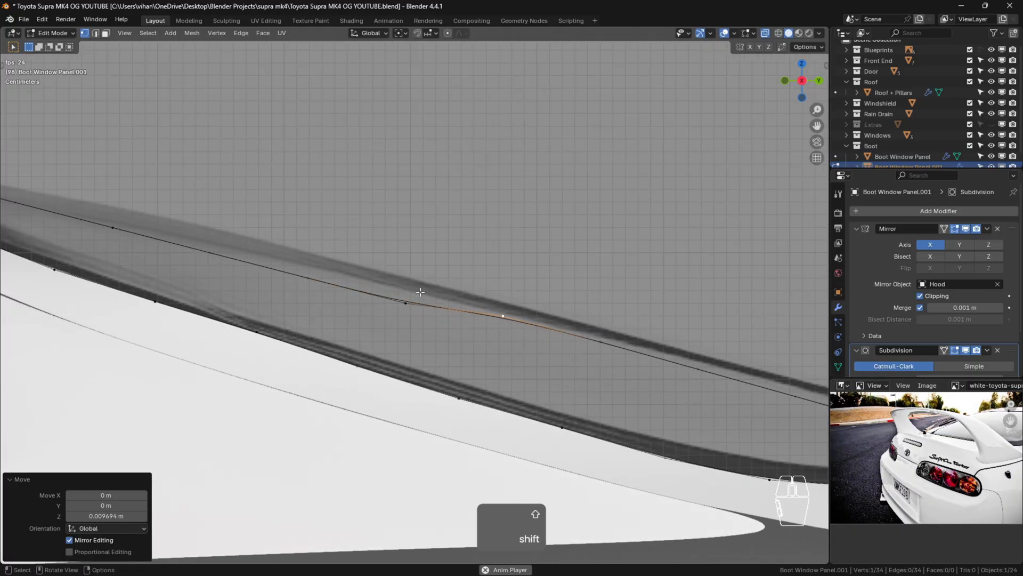
click(407, 299)
key(g)
key(z)
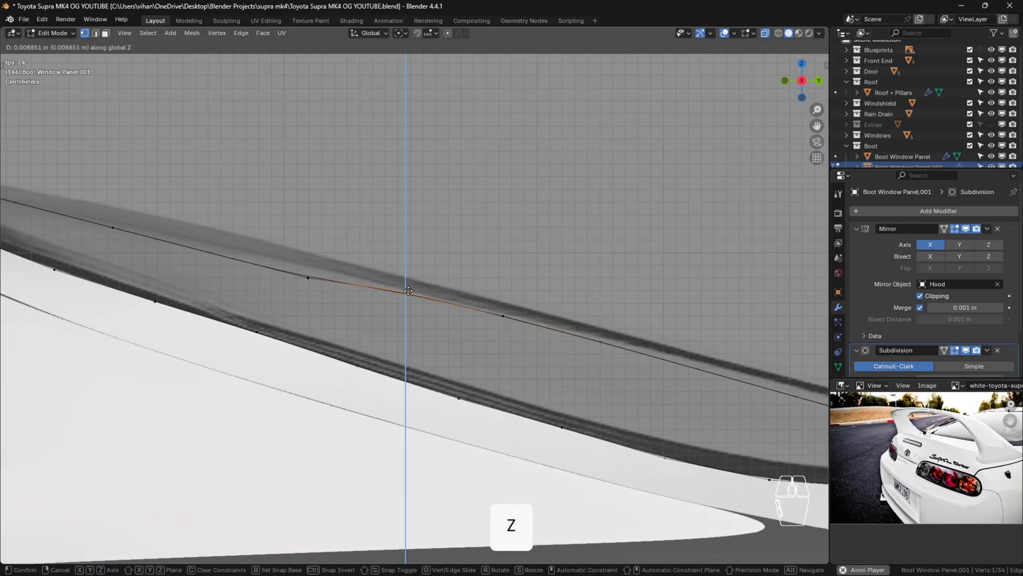
click(408, 291)
shift+middle_drag(295, 264, 483, 328)
click(483, 329)
key(g)
key(z)
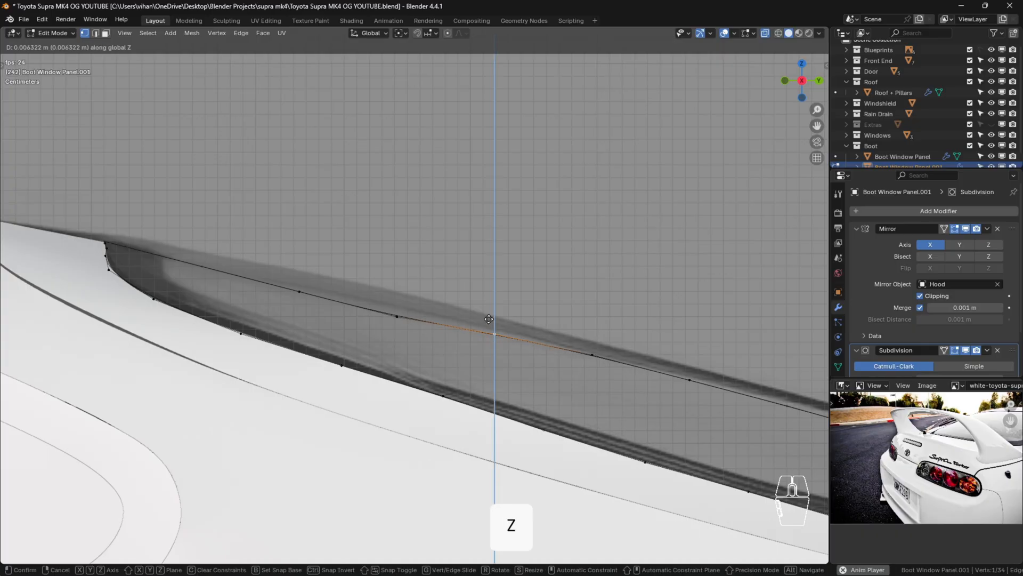
click(492, 318)
Raise the third and second centre-line cut vertices from the roof end along Z, following the blueprint's glass curve.
click(397, 317)
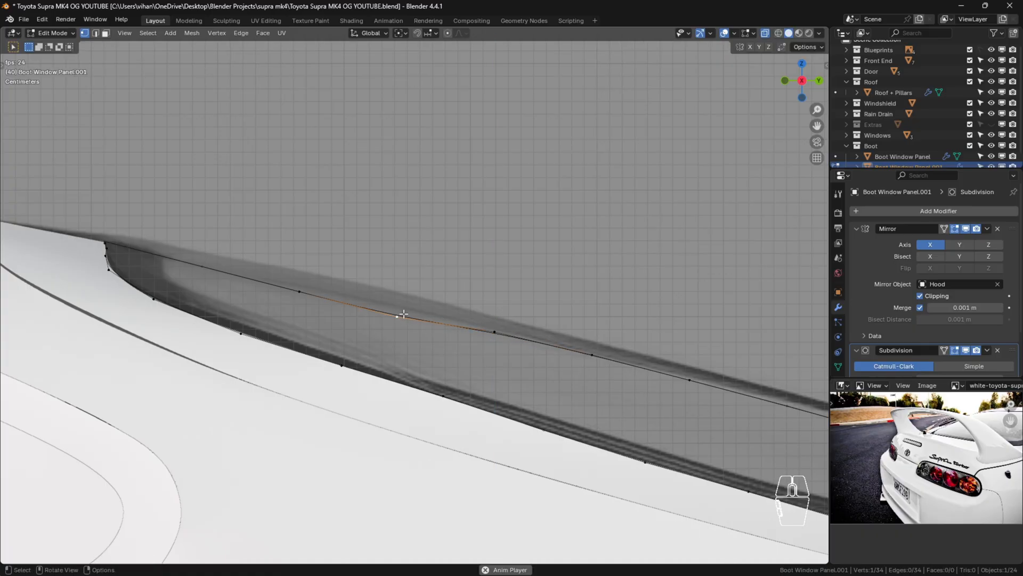
key(g)
key(z)
click(303, 297)
click(302, 293)
key(g)
key(z)
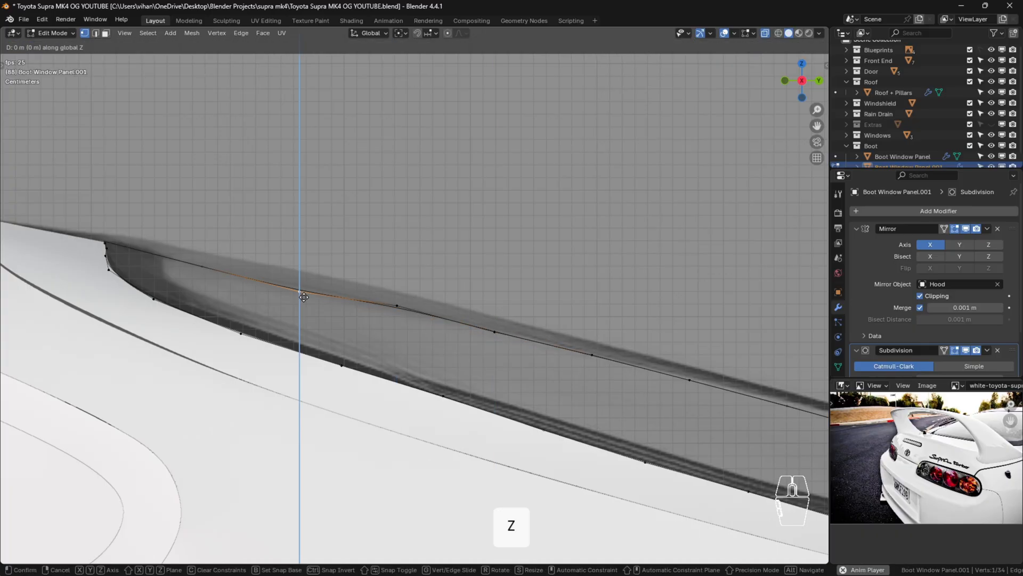
click(304, 289)
Raise the centre-line cut vertex nearest the roof about 0.0059 m along Z and fine-tune the height of the second one.
click(219, 261)
key(g)
key(z)
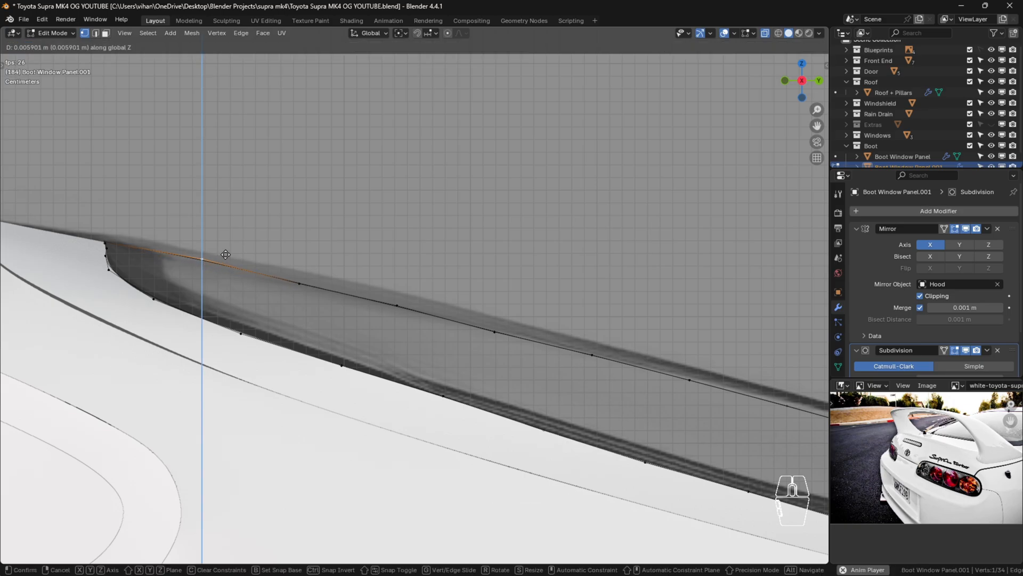
click(225, 254)
click(426, 352)
click(314, 283)
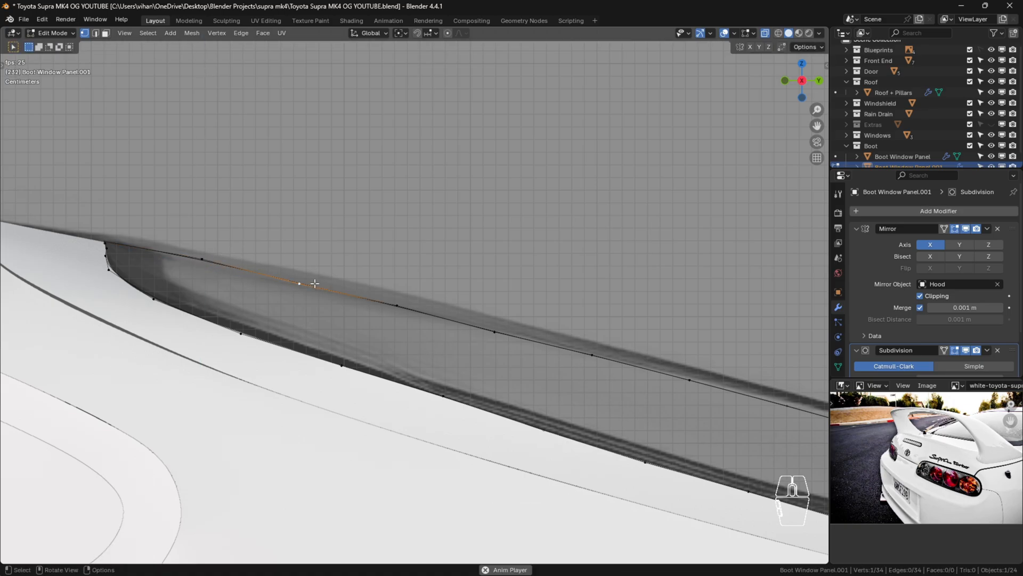
key(g)
key(z)
click(320, 280)
Raise the fourth centre-line cut vertex from the roof end by about 0.0025 m along Z.
click(537, 375)
scroll(544, 376, down, 2)
shift+middle_drag(573, 378, 403, 342)
click(341, 309)
scroll(341, 310, up, 2)
key(g)
key(z)
click(342, 307)
shift+middle_drag(475, 361, 250, 294)
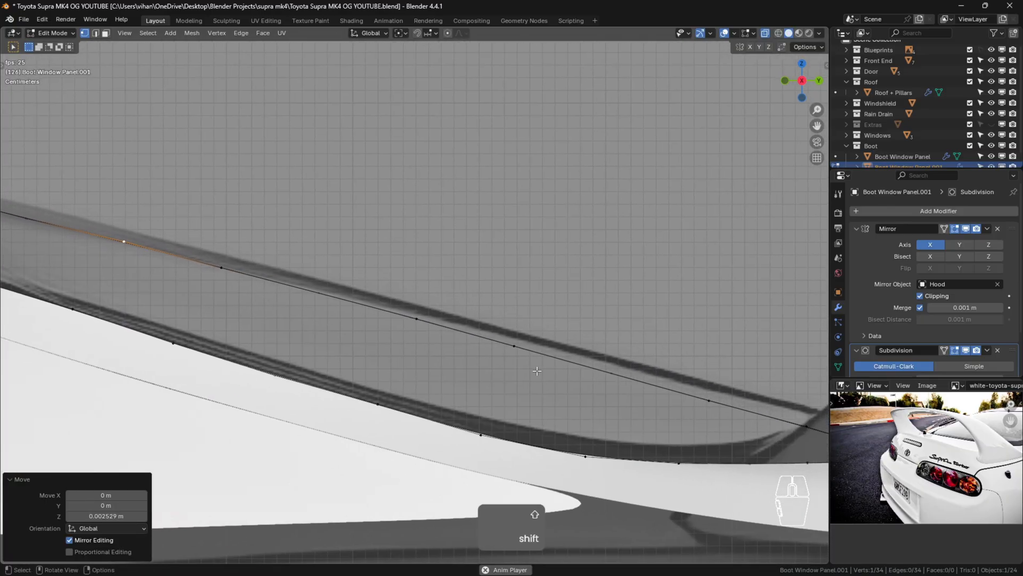
scroll(626, 418, down, 5)
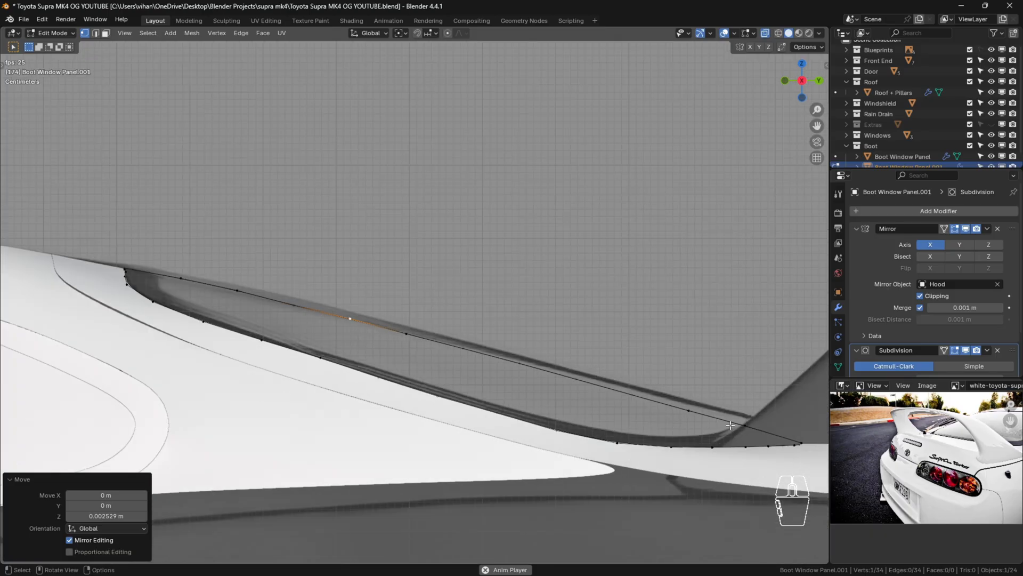
Select the whole centre line from the roof end to the rear edge to check its vertex count.
middle_drag(754, 459, 469, 413)
scroll(578, 297, down, 2)
shift+middle_drag(578, 305, 469, 328)
click(529, 248)
ctrl+click(506, 429)
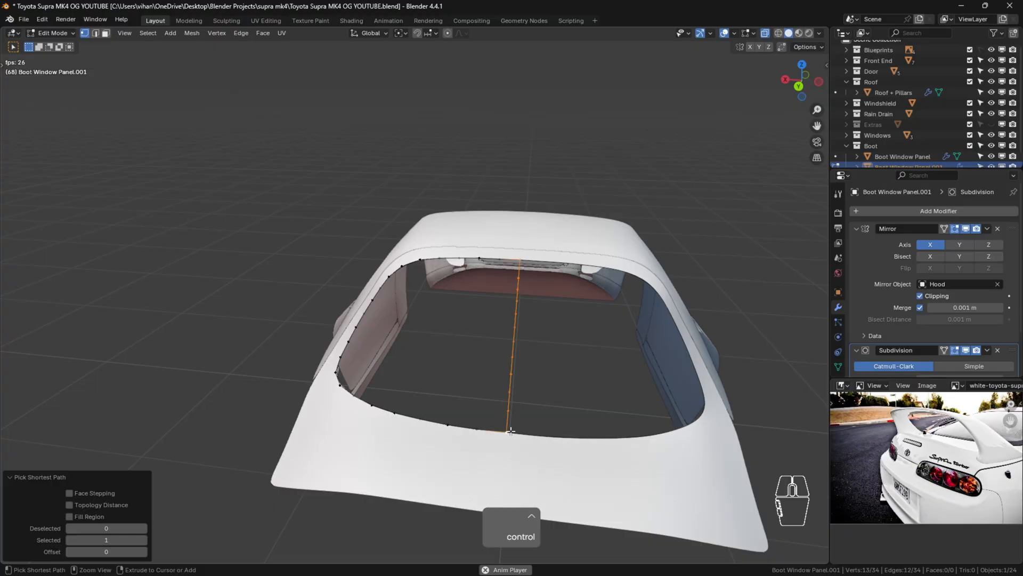
shift+middle_drag(496, 368, 512, 407)
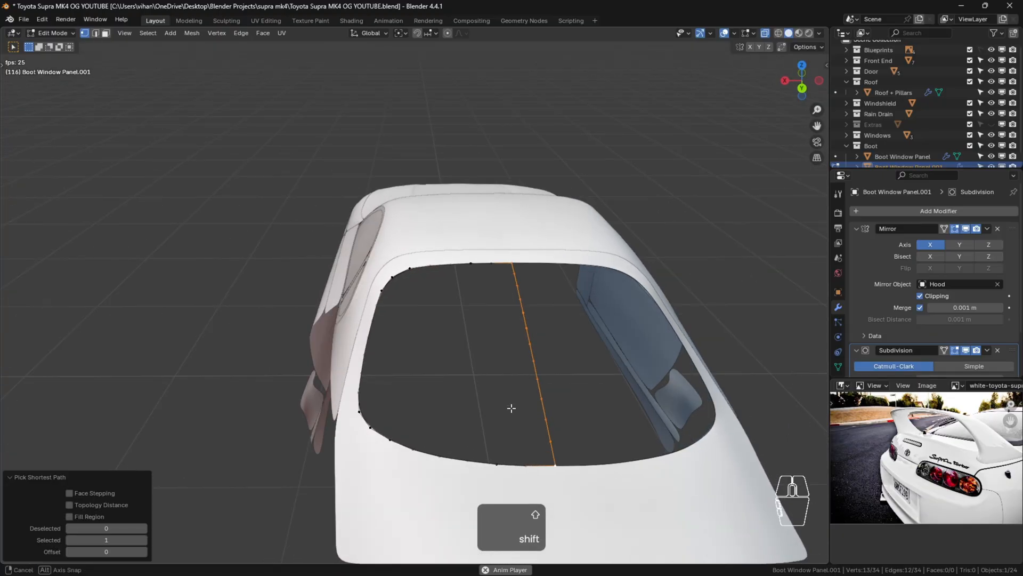
Select the outline's rear and roof-side edges from their corners to the centre line to compare their segment counts.
click(368, 414)
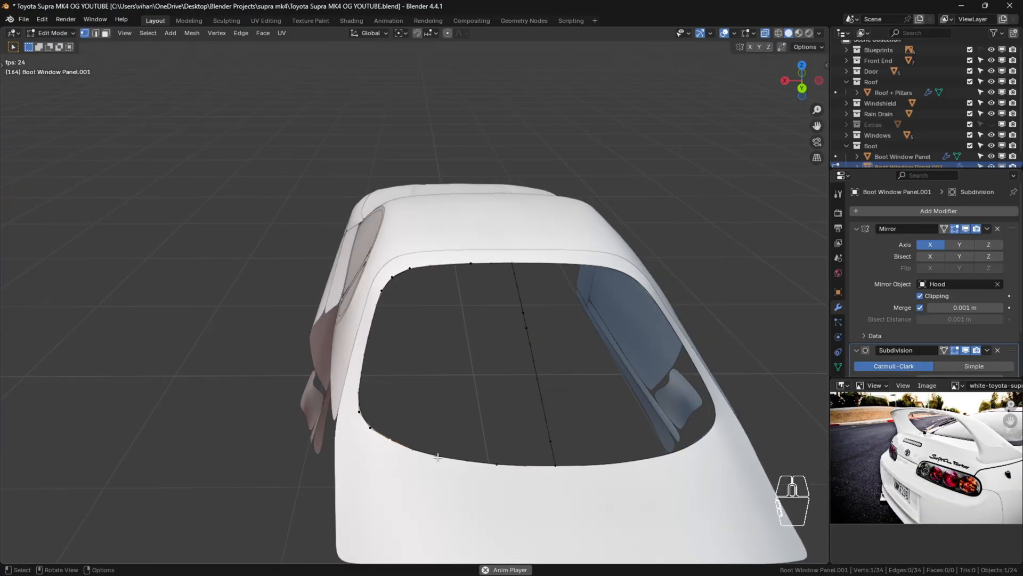
ctrl+click(552, 470)
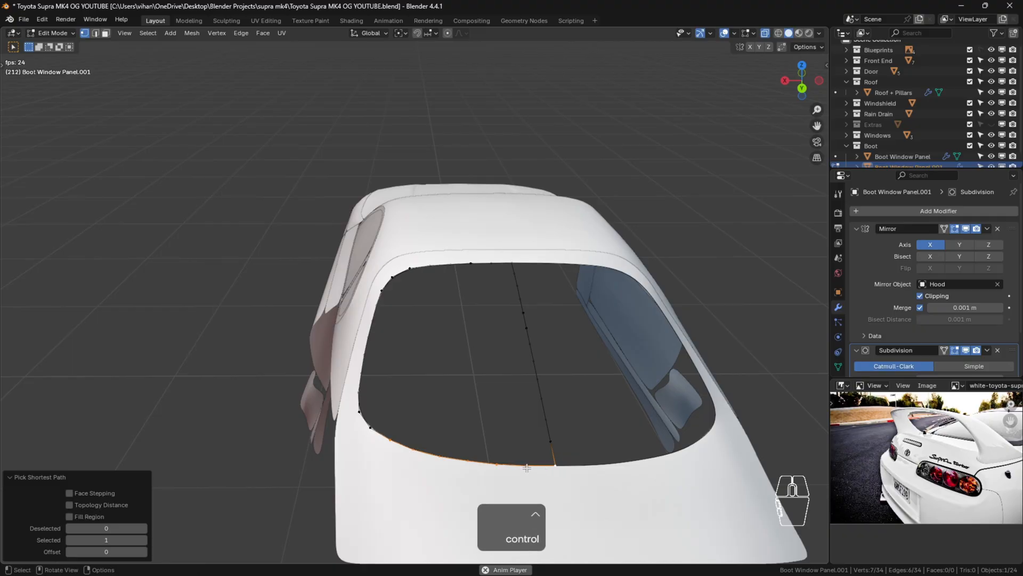
click(411, 448)
ctrl+click(554, 465)
shift+click(410, 266)
ctrl+click(509, 260)
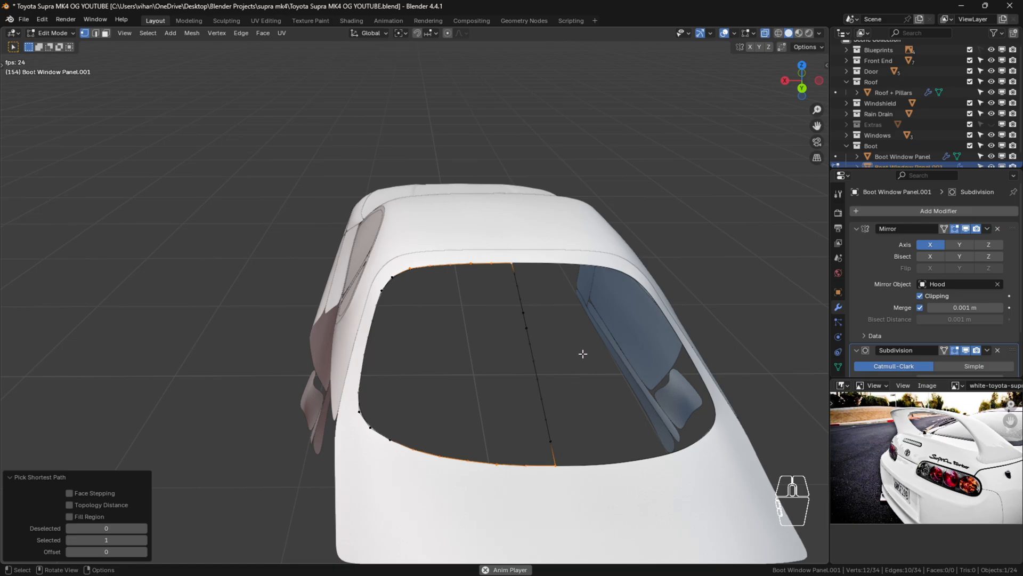
Try to Grid Fill the half window between its outer side edge and the full centre line, and undo the fill.
click(396, 281)
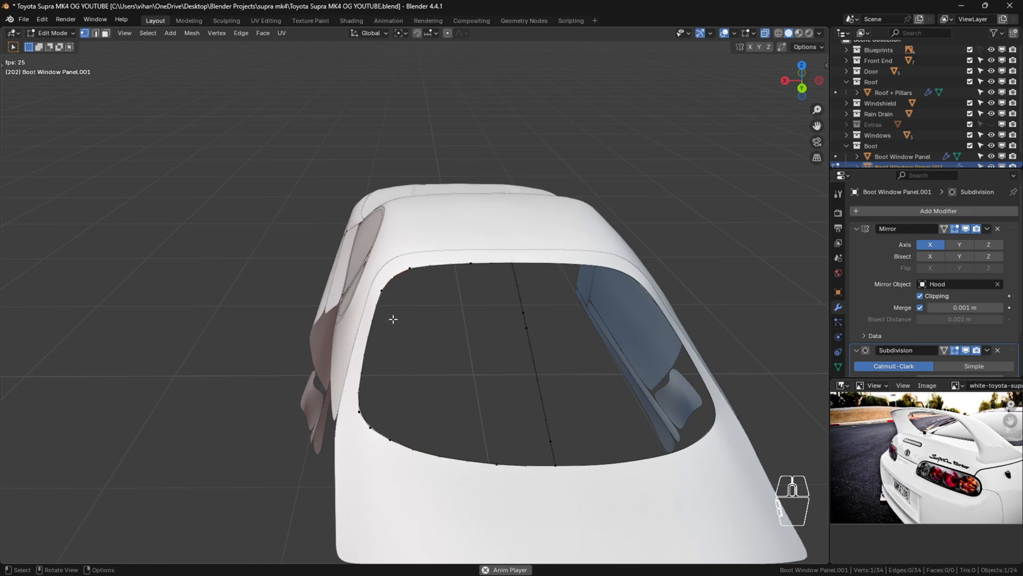
ctrl+click(391, 441)
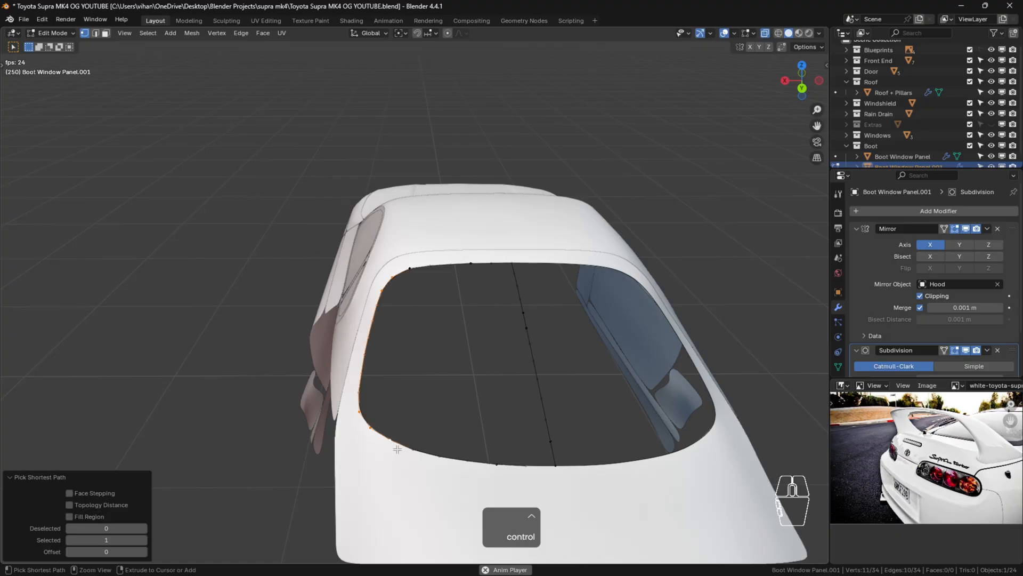
ctrl+click(512, 264)
ctrl+click(562, 471)
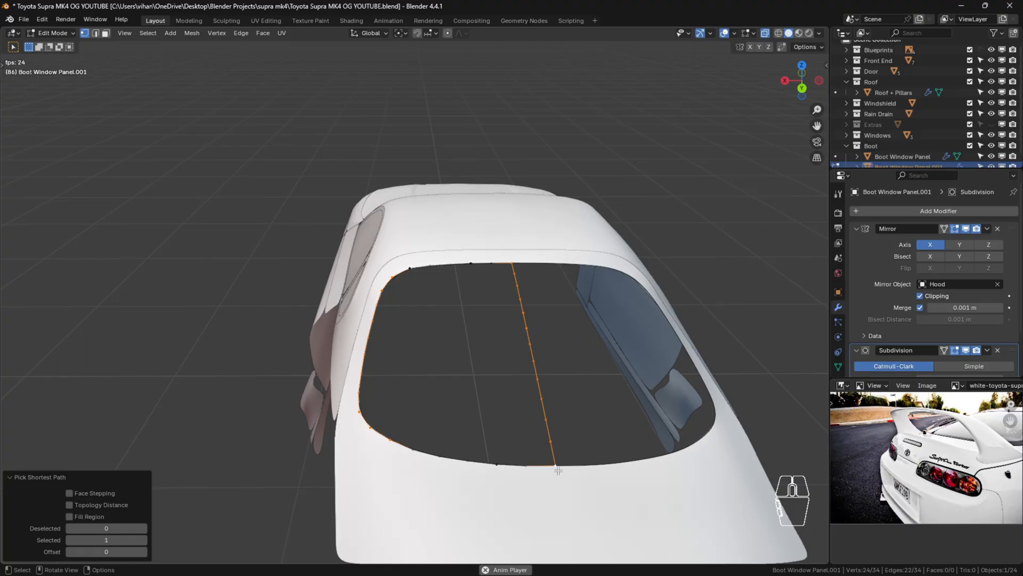
key(shift)
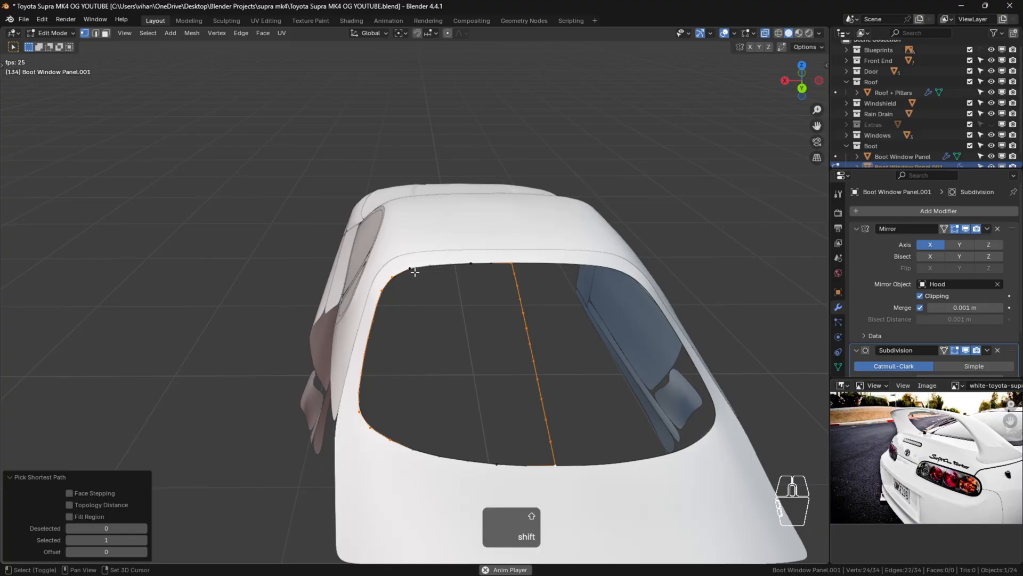
key(F3)
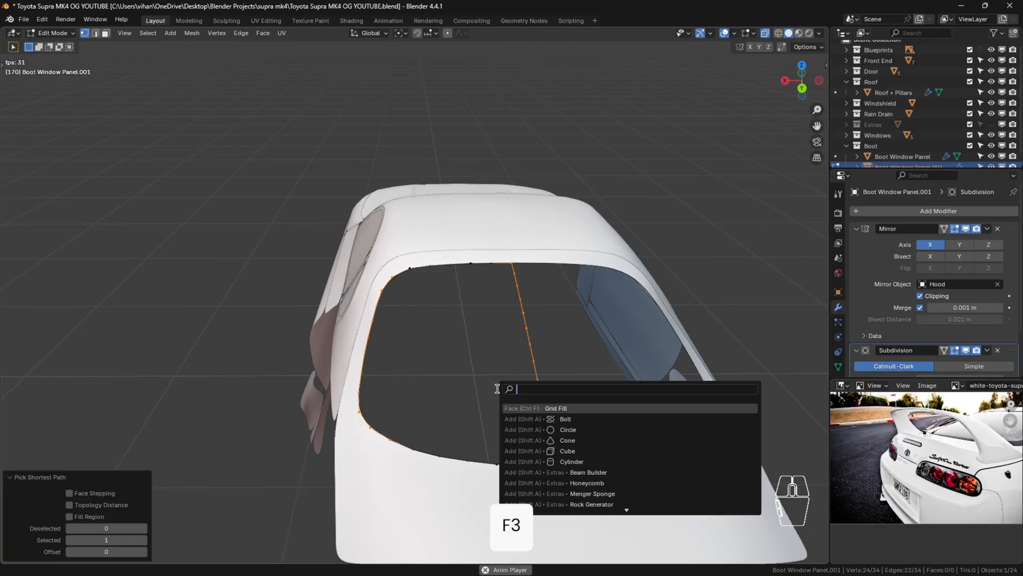
click(579, 408)
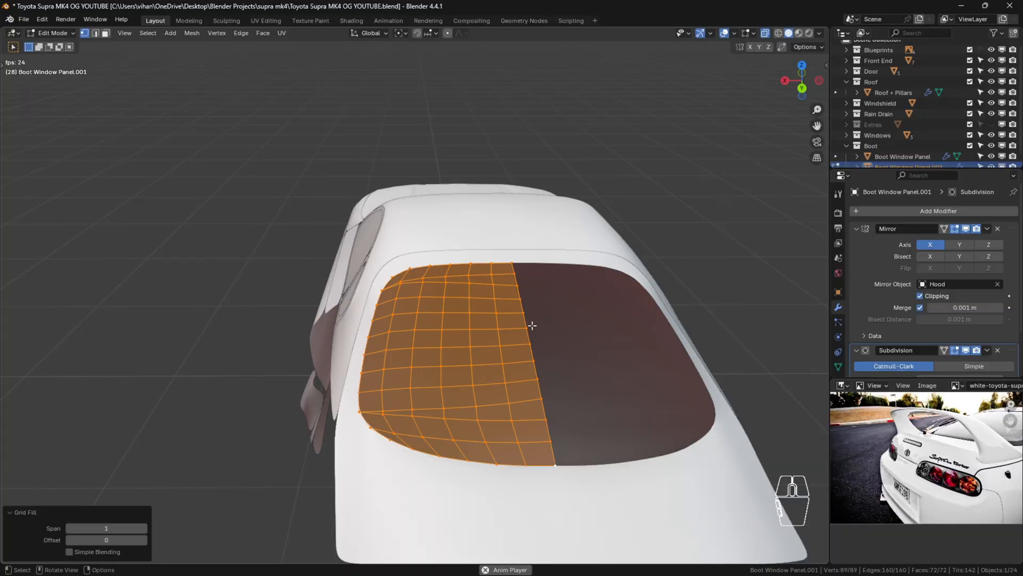
key(ctrl+z)
key(ctrl+z)
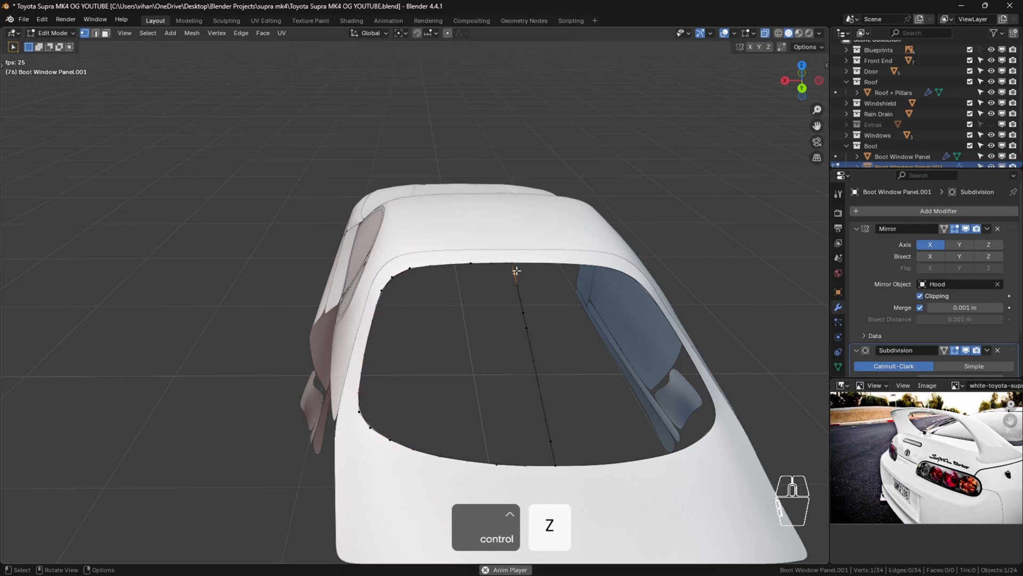
Dissolve two of the centre line's vertices and space the remaining ones evenly with LoopTools Space.
key(ctrl+x)
key(ctrl+x)
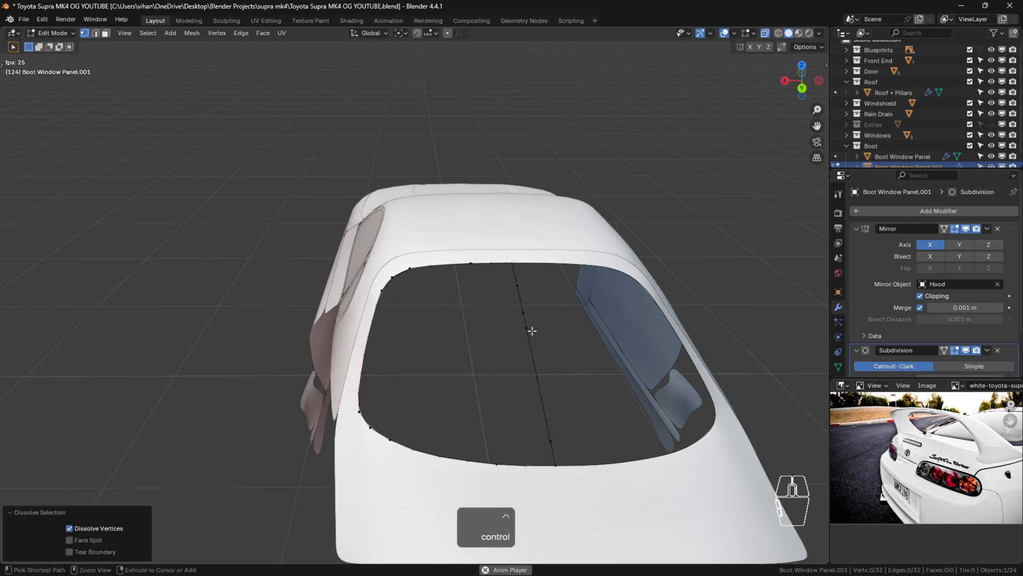
click(525, 259)
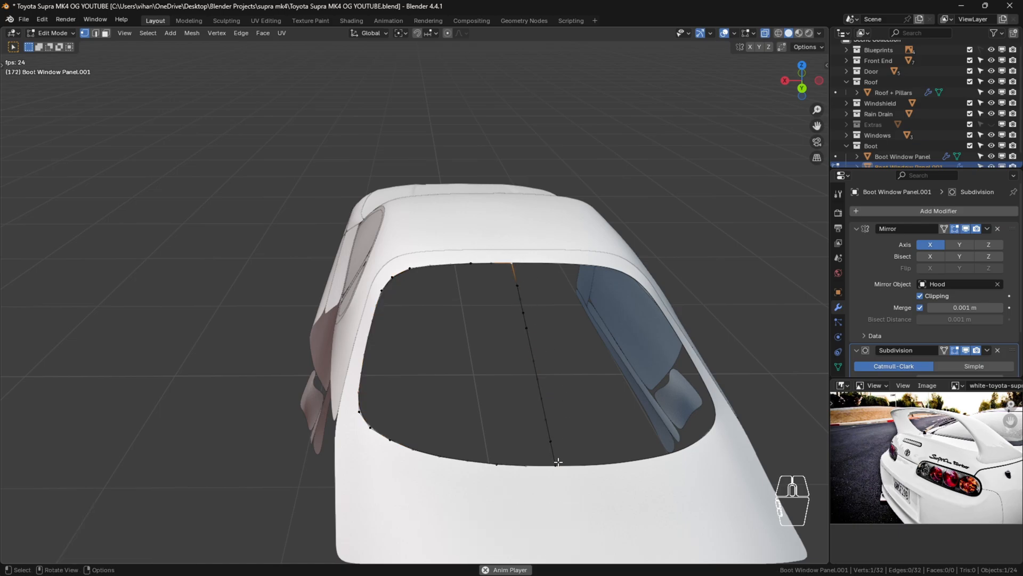
ctrl+click(557, 461)
key(n)
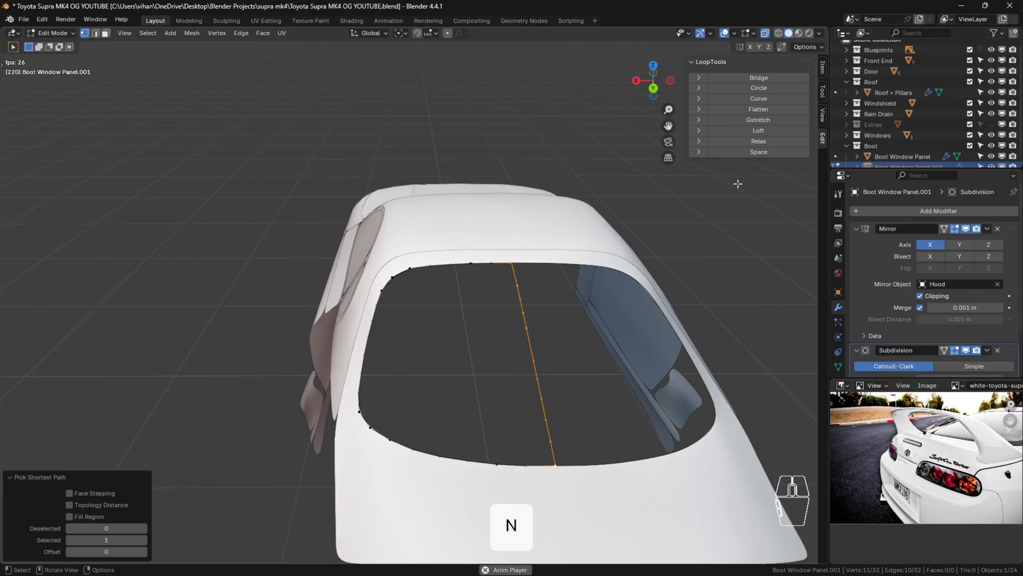
click(758, 152)
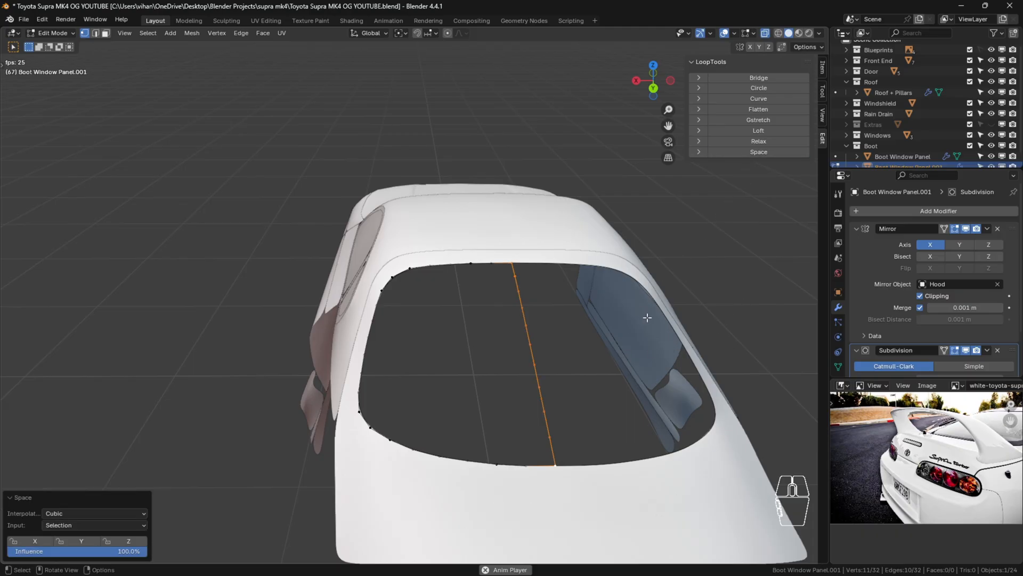
key(n)
Grid Fill the half window between its outer side edge and the evenly spaced centre line.
click(518, 268)
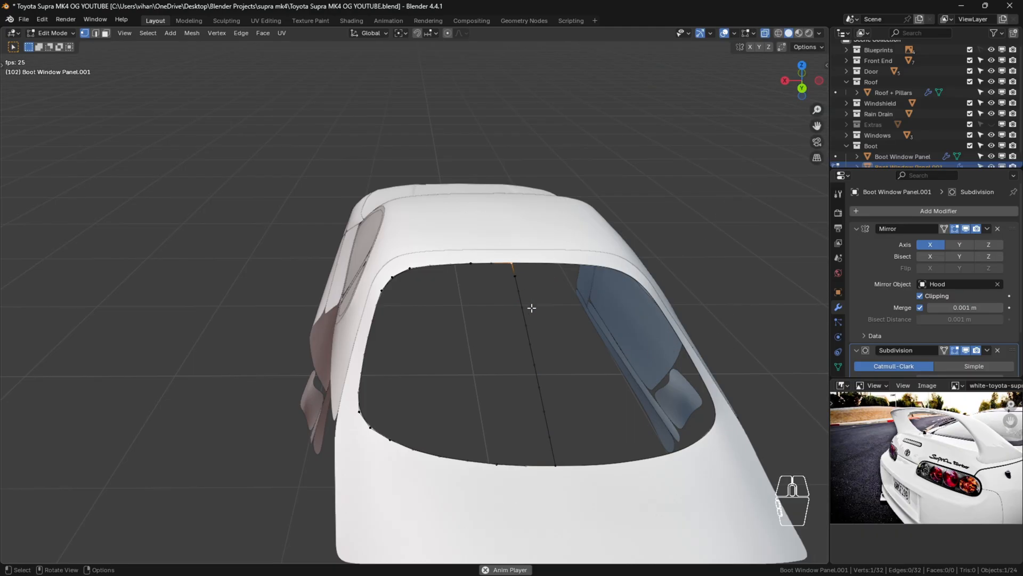
ctrl+click(562, 469)
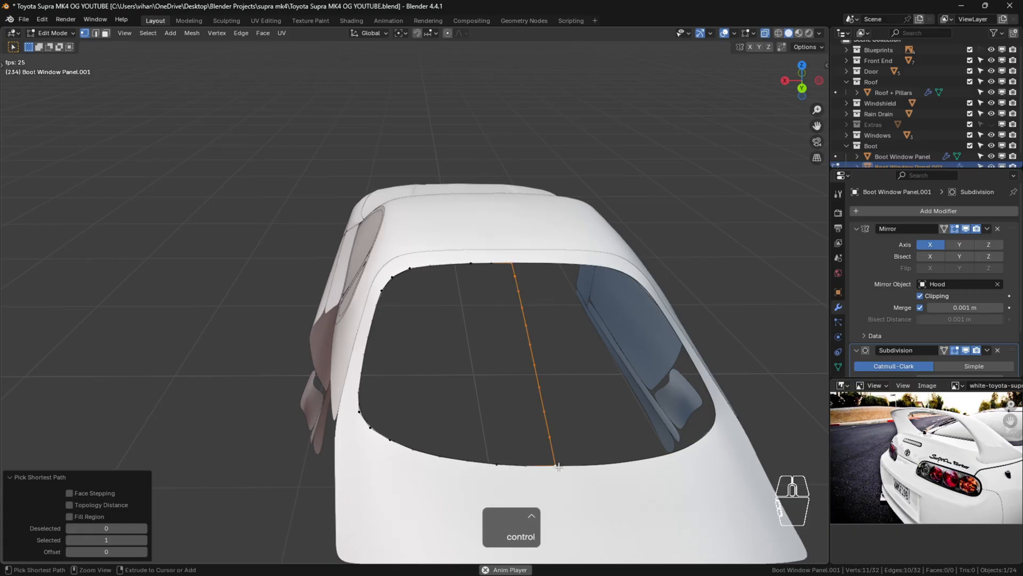
shift+click(399, 274)
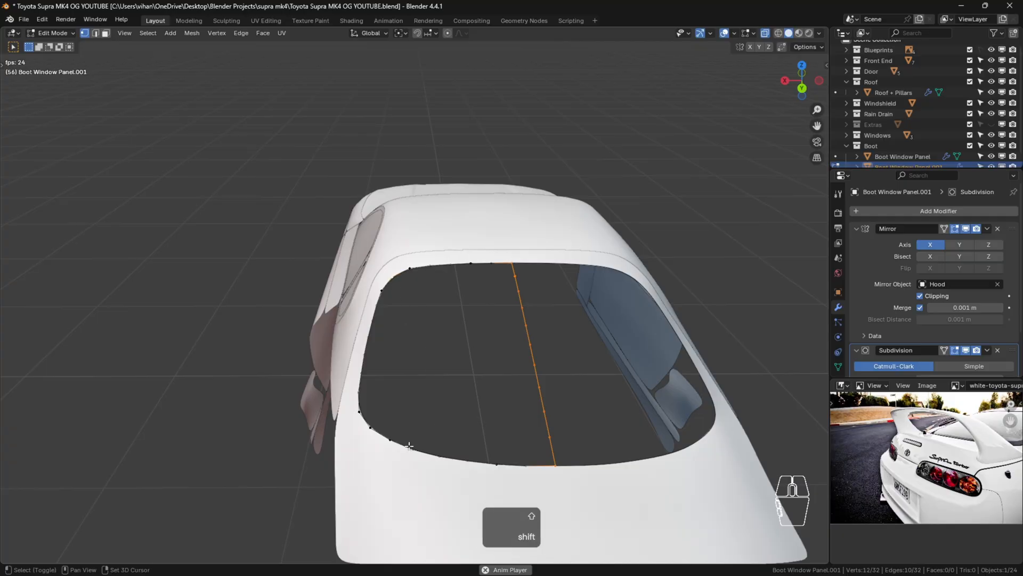
click(395, 280)
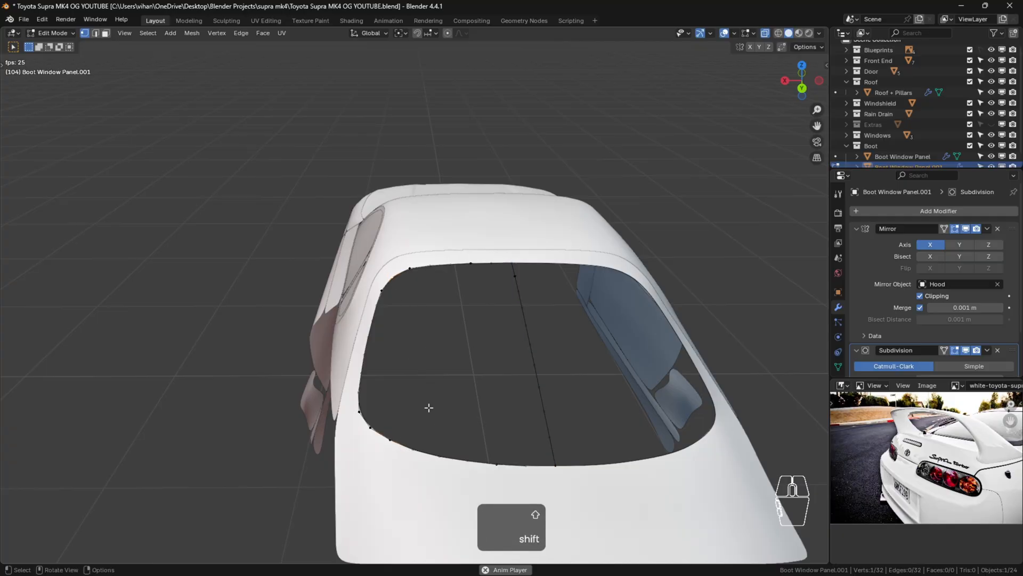
ctrl+click(405, 448)
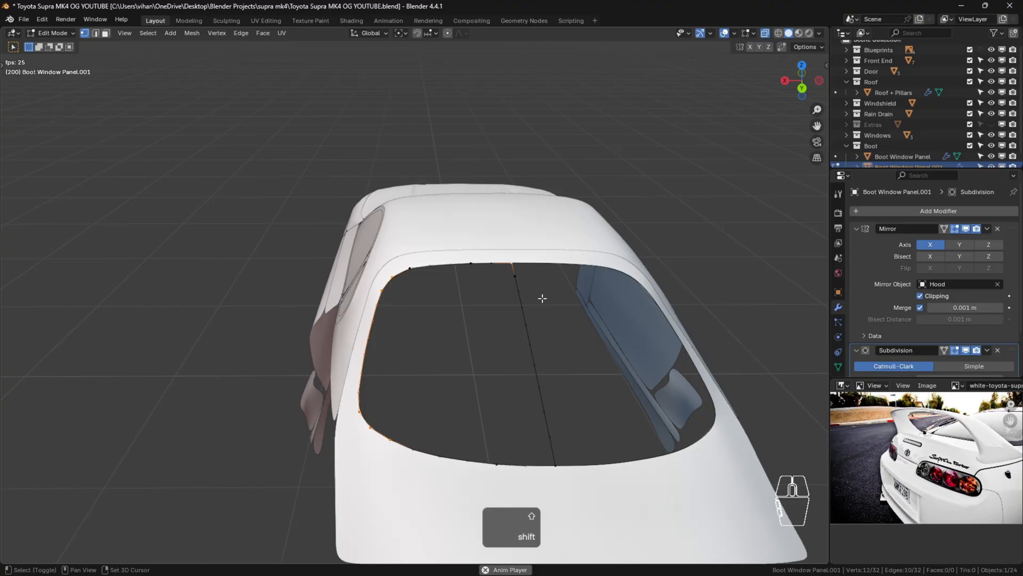
ctrl+click(564, 468)
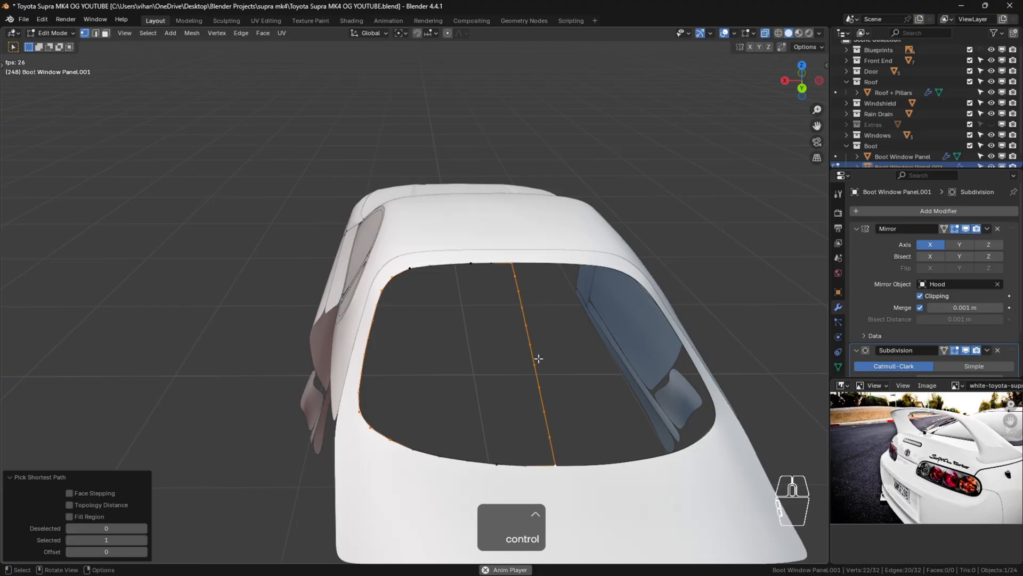
key(F3)
click(605, 373)
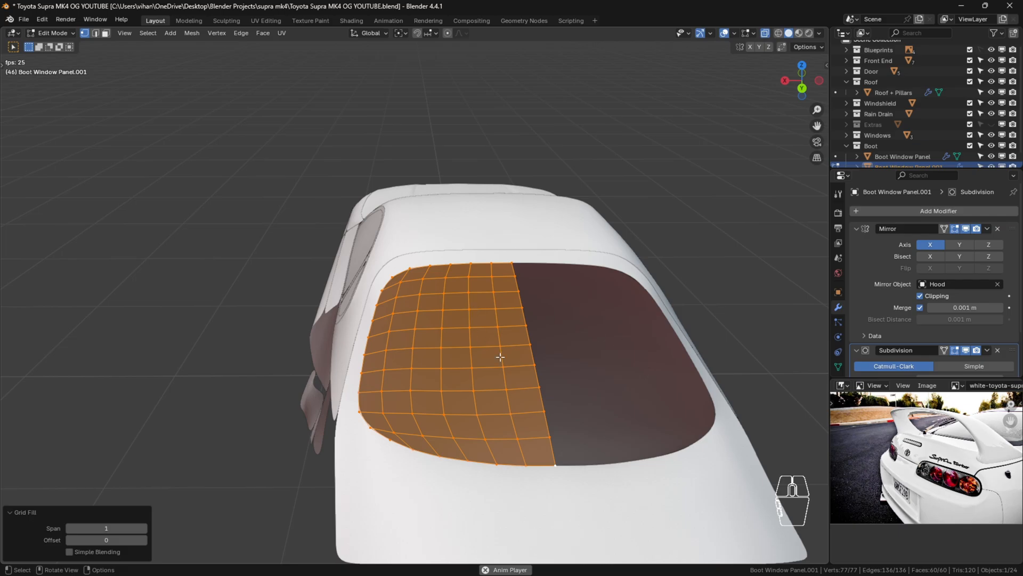
Slide the edge loop next to the glass's centre line with the Even option so it follows the centre line.
scroll(560, 355, up, 2)
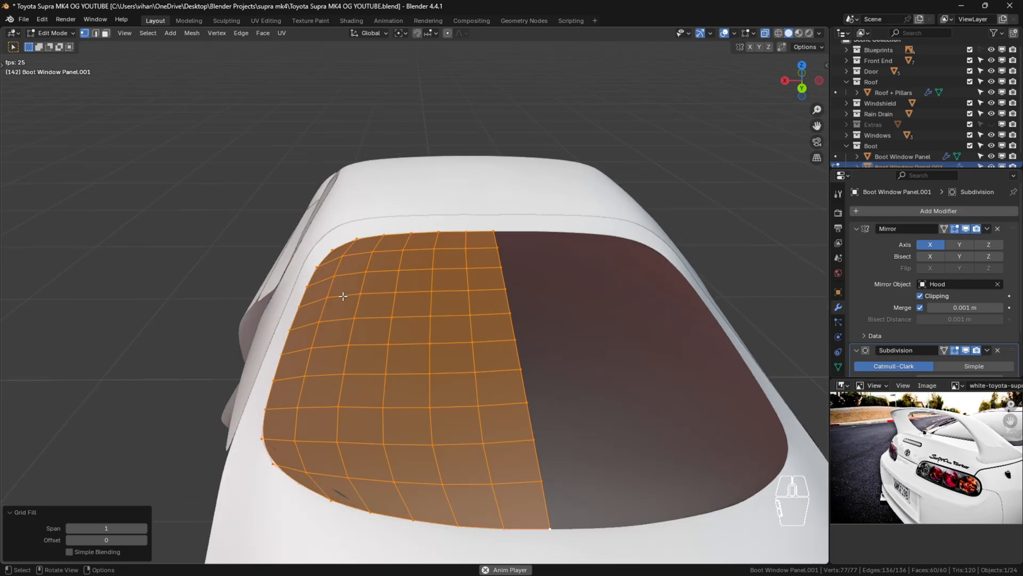
key(alt+a)
alt+click(467, 261)
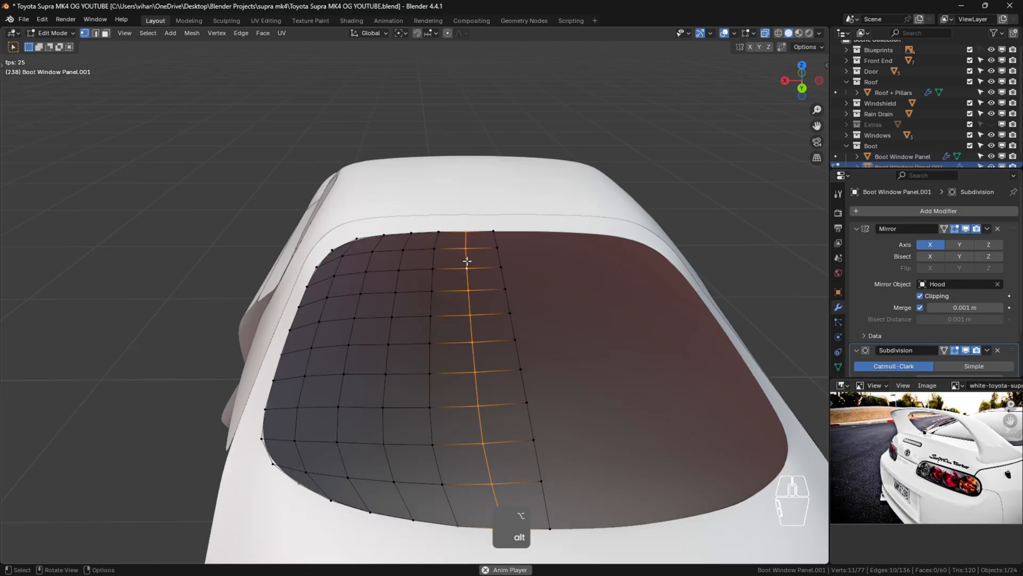
key(g)
key(g)
key(e)
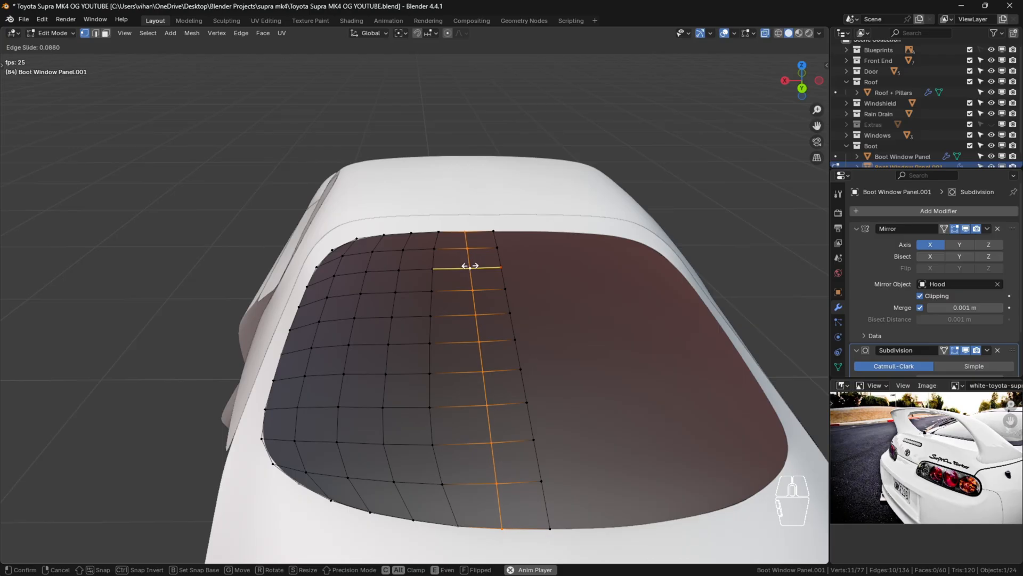
click(468, 269)
Slide the second edge loop from the glass's centre line slightly toward the centre with Edge Slide, without the Even option.
alt+click(434, 262)
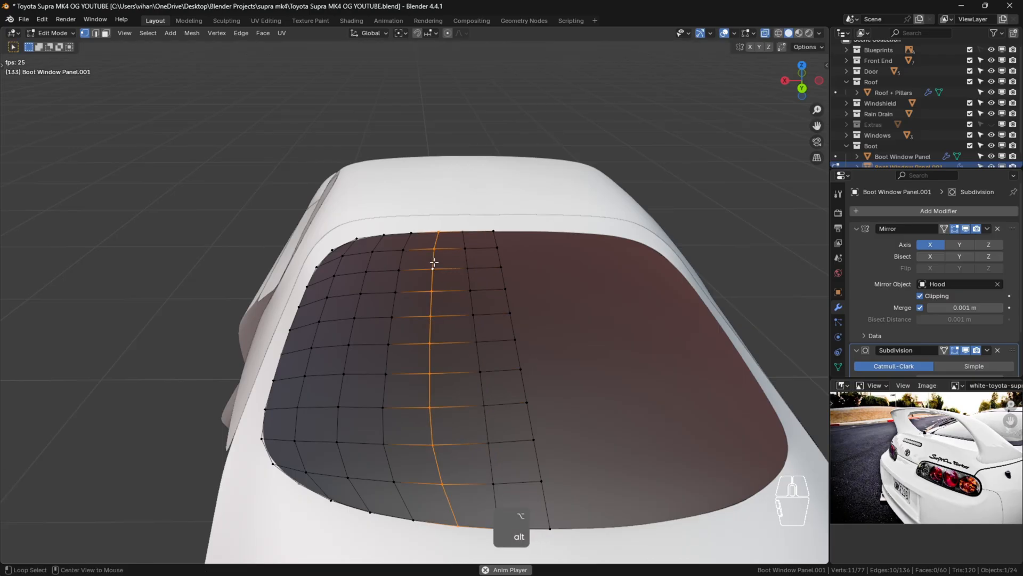
key(g)
key(g)
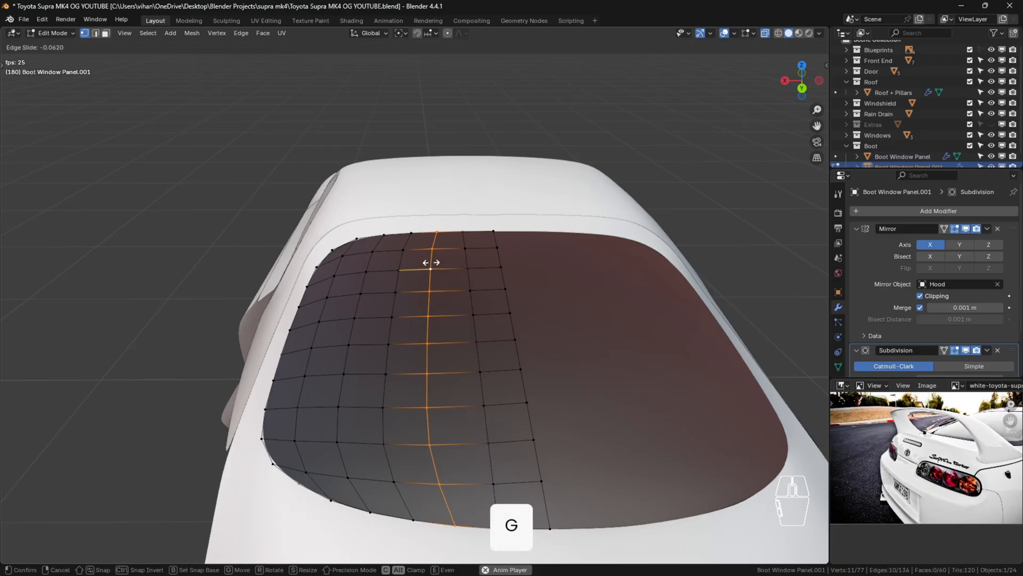
key(e)
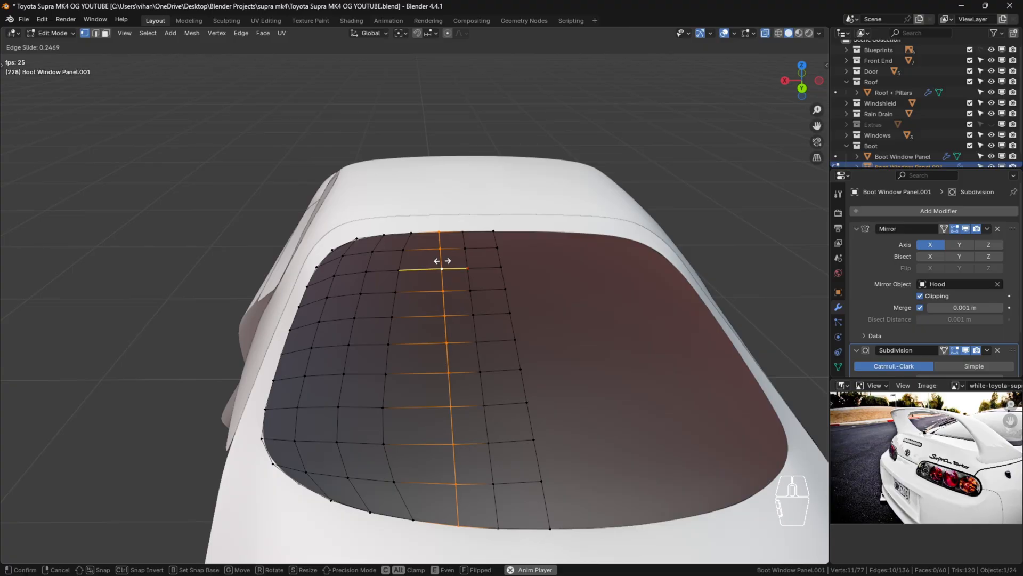
key(f)
key(e)
key(e)
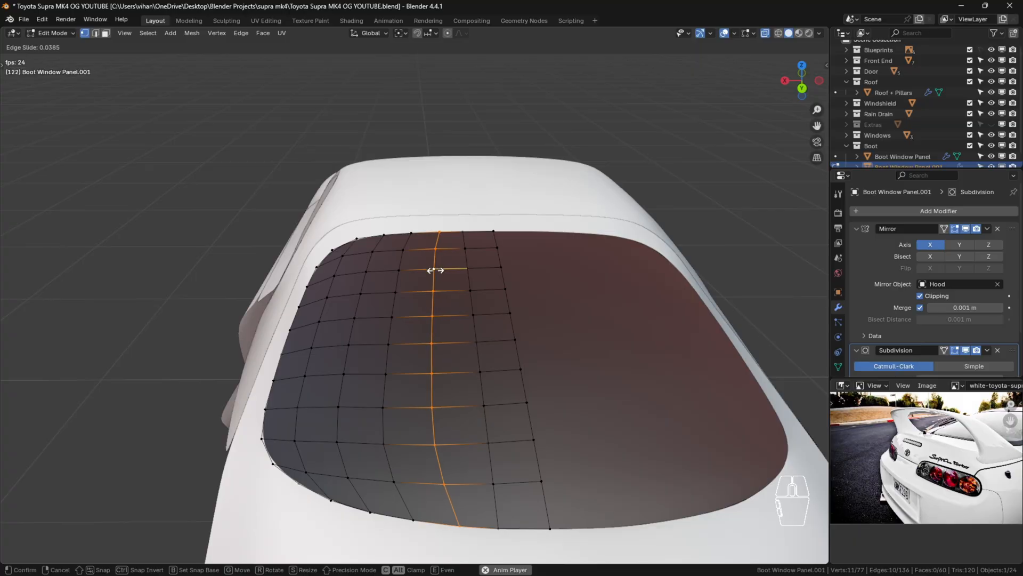
click(433, 267)
Slide the third edge loop from the centre line slightly outward by a factor of about -0.095, without the Even option.
key(g)
key(g)
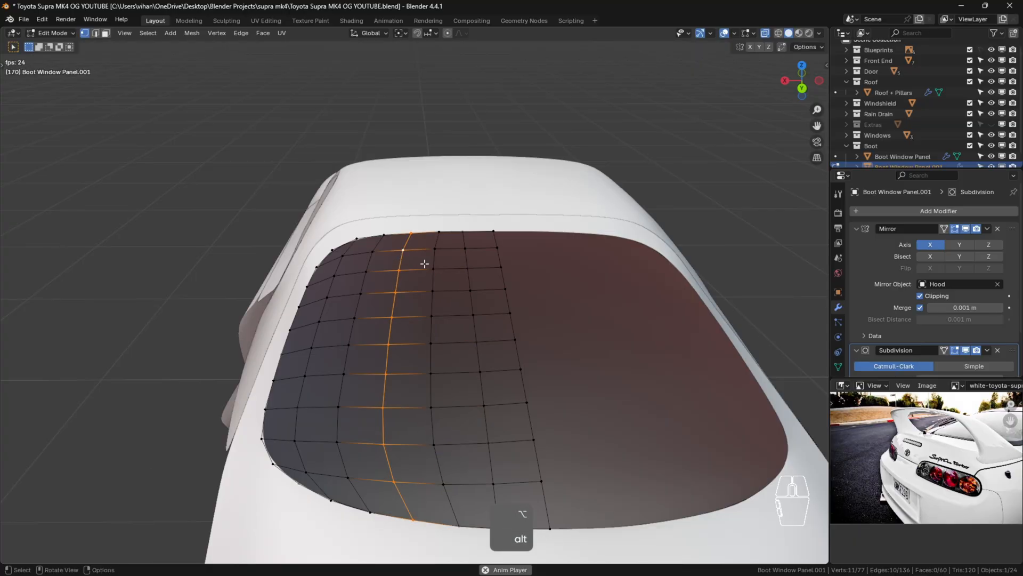
key(e)
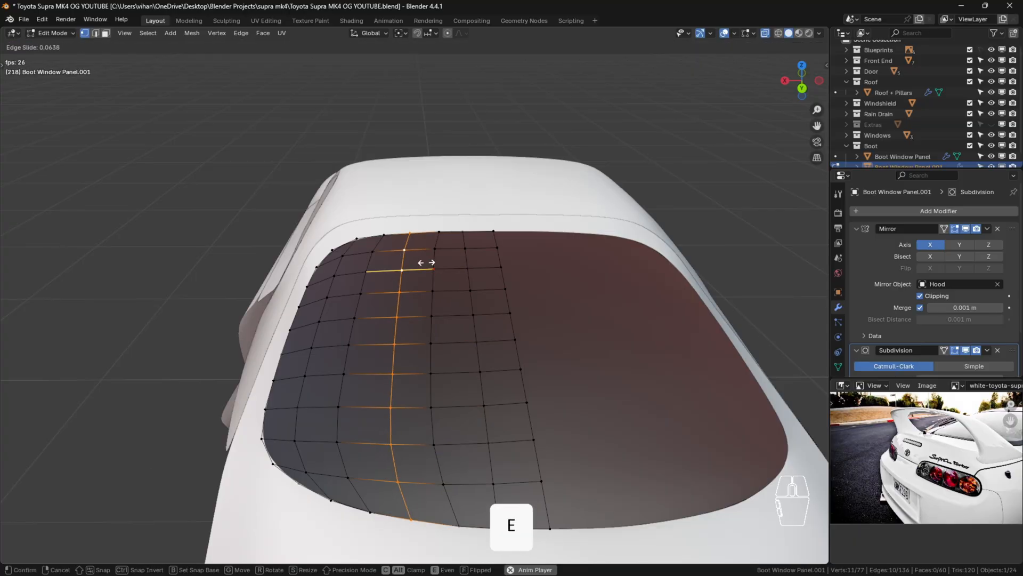
click(421, 264)
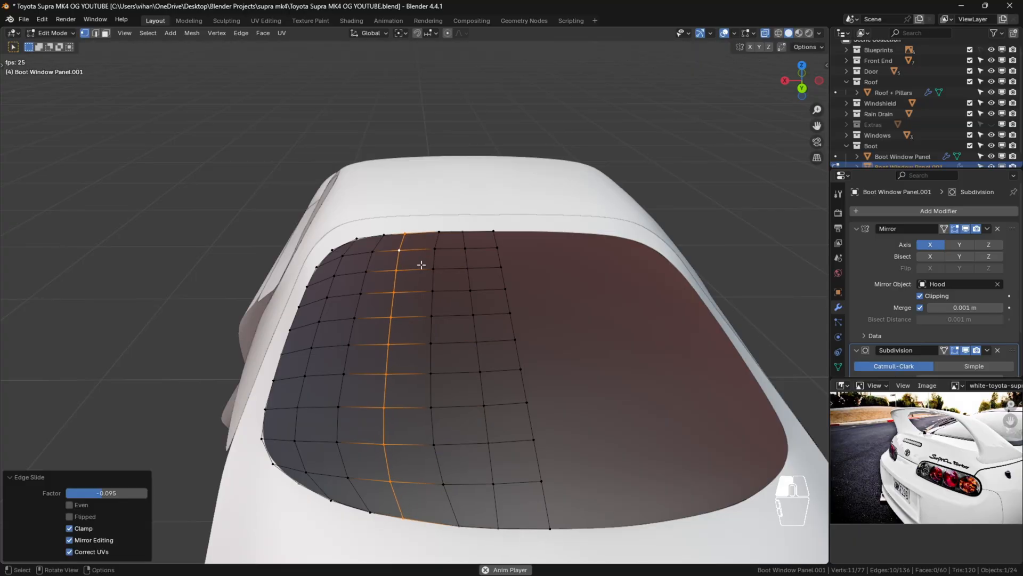
alt+click(368, 263)
key(e)
key(f)
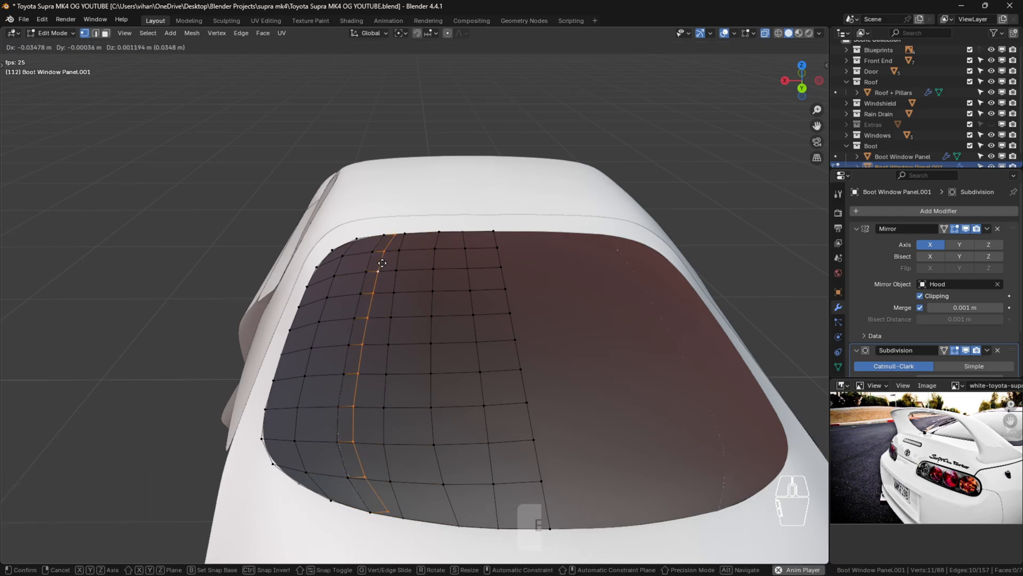
key(Escape)
key(ctrl+z)
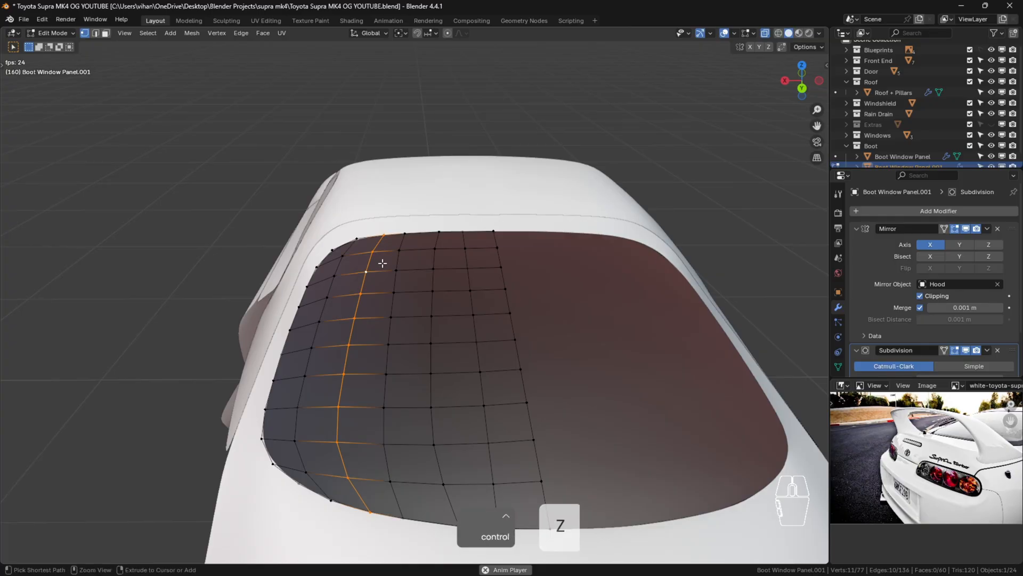
Slide the fourth edge loop from the centre line to even out its spacing between the neighbouring loops.
key(g)
key(g)
key(e)
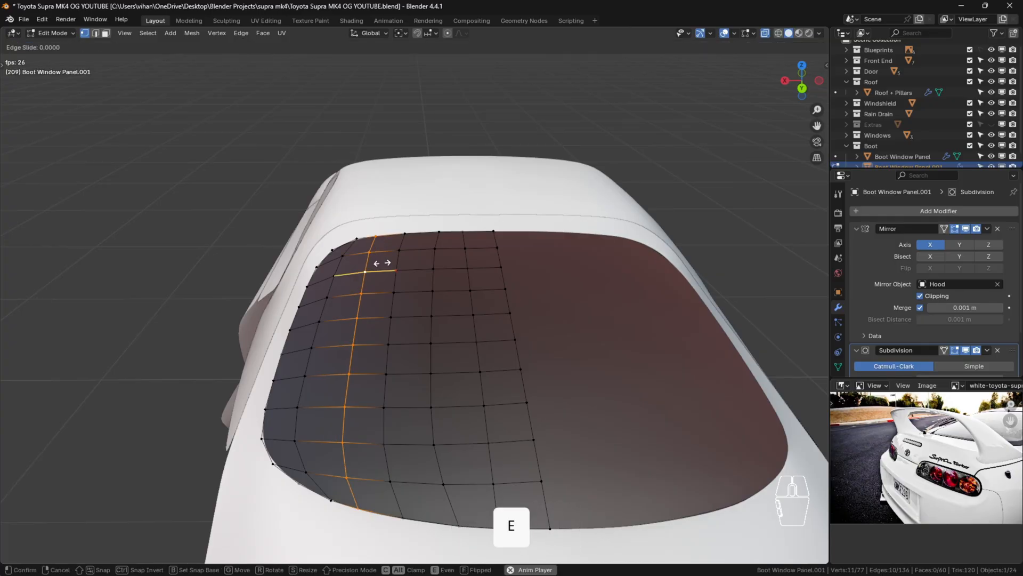
click(364, 278)
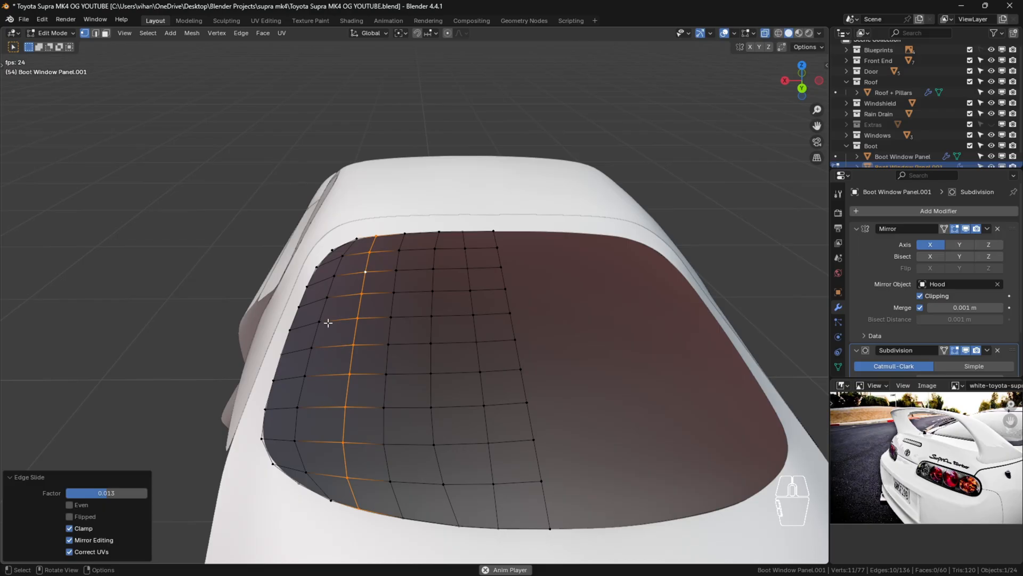
Slide the outermost inner edge loop toward the centre of the glass by a factor of about 0.14.
key(g)
key(g)
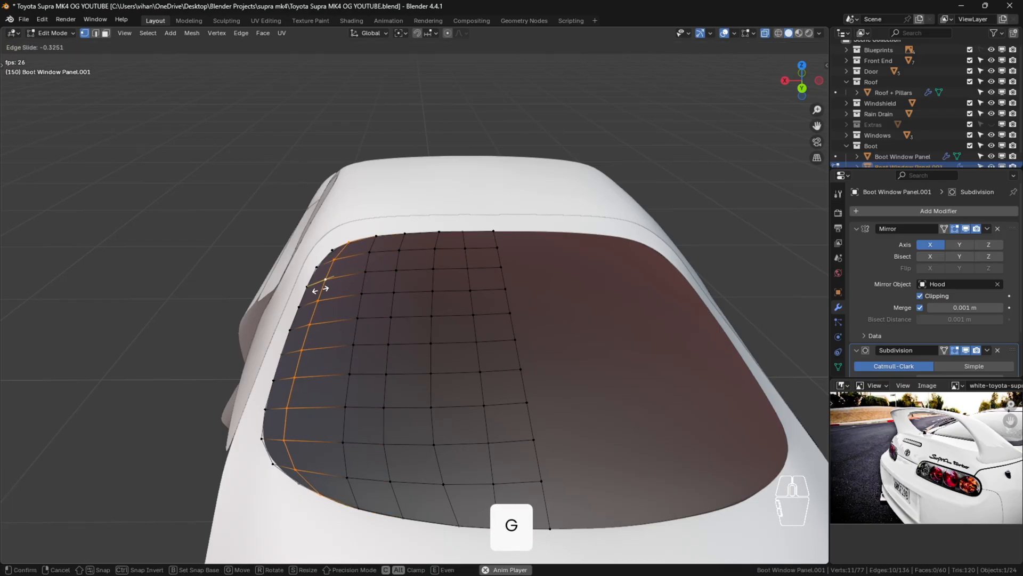
key(e)
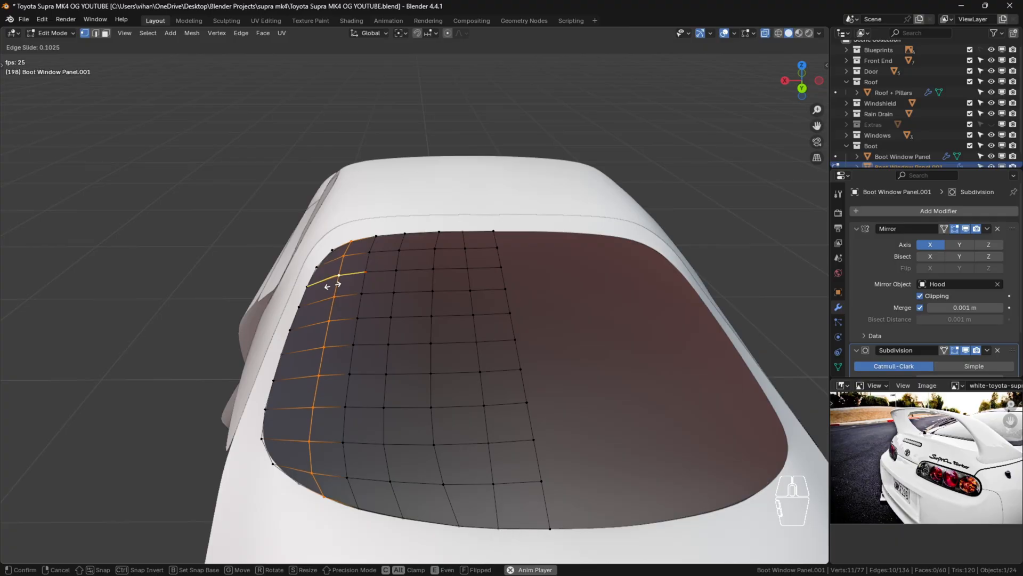
click(333, 285)
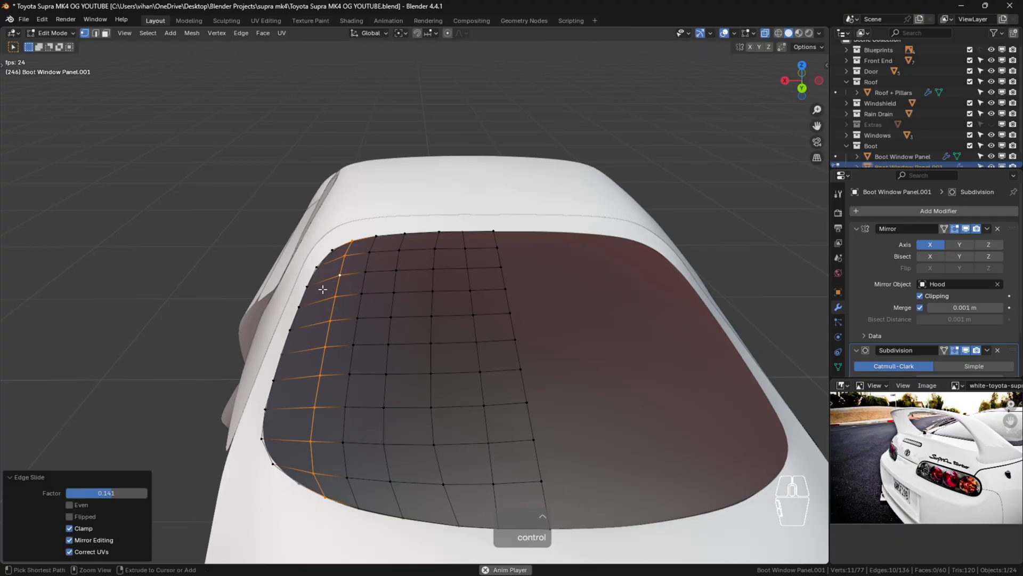
Add one centred loop cut between the glass's outer side edge and the outermost inner edge loop.
key(ctrl+r)
click(320, 285)
right_click(320, 285)
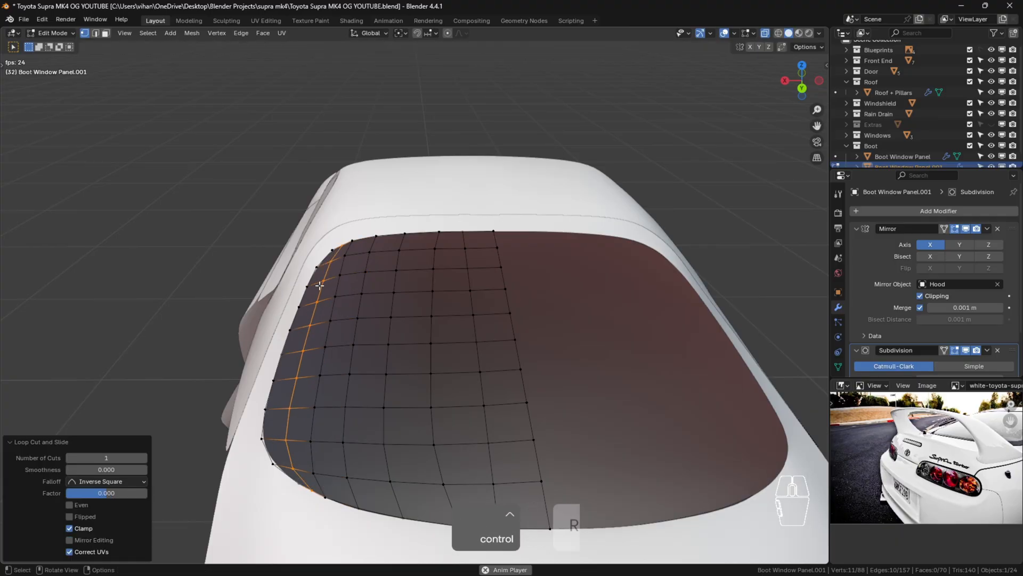
Dissolve the new loop's two end vertices on the upper and lower outline of the glass.
click(351, 241)
scroll(343, 244, up, 2)
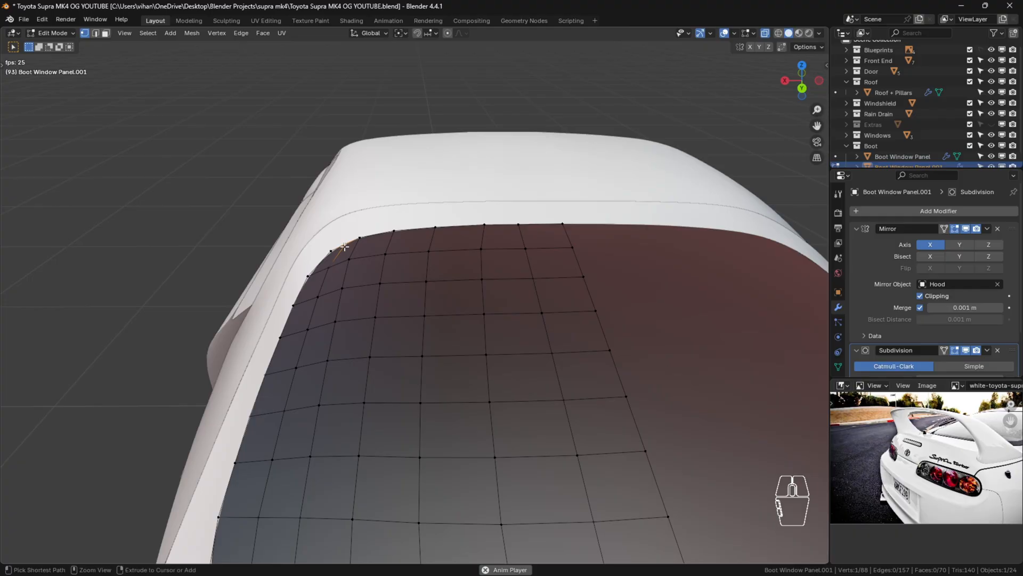
key(ctrl+x)
scroll(377, 407, down, 2)
shift+middle_drag(379, 409, 362, 302)
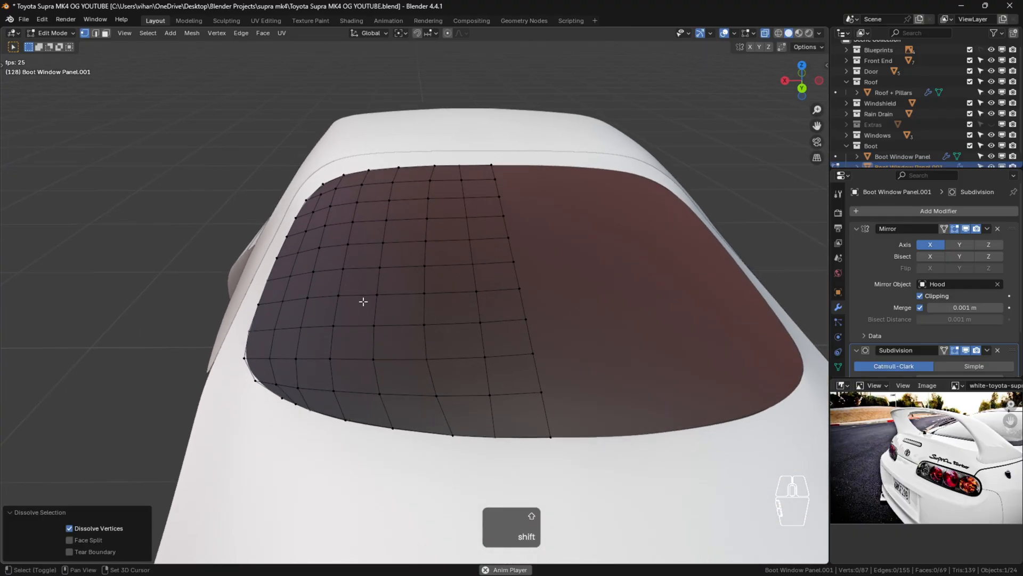
click(297, 405)
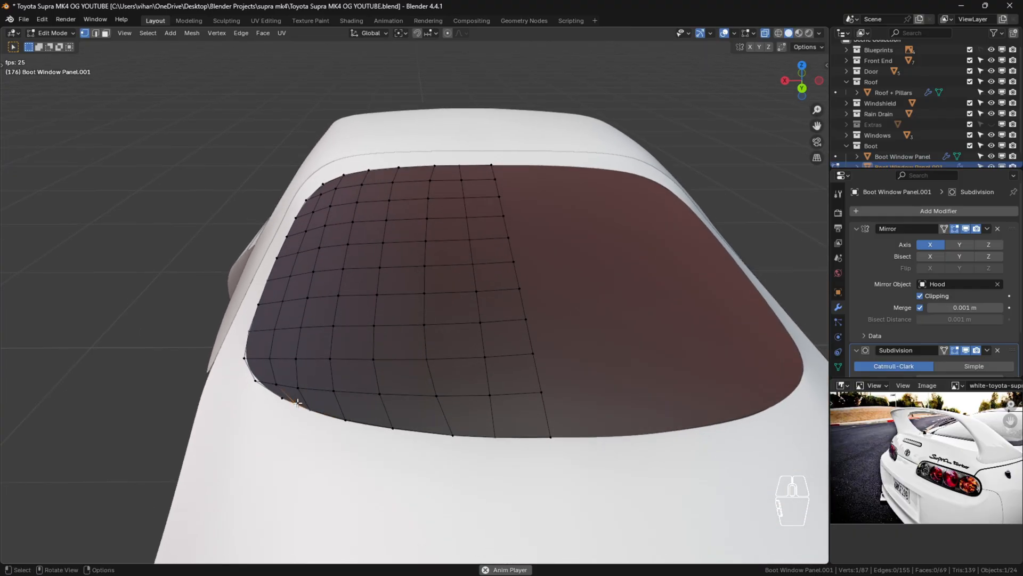
key(ctrl+x)
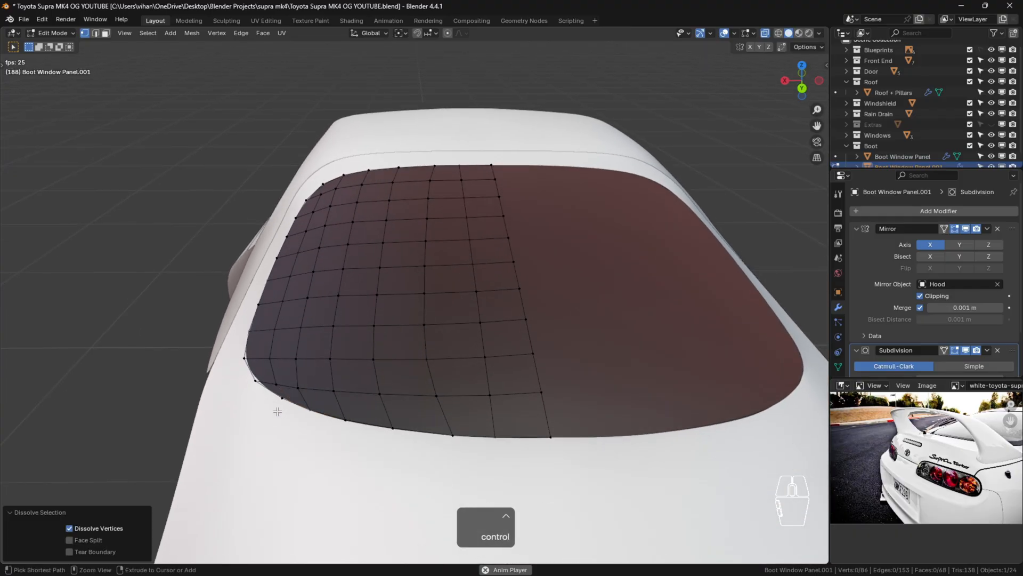
Connect the new loop's last inner vertices to the outline vertices at the glass's lower and upper outer corners.
scroll(288, 393, up, 1)
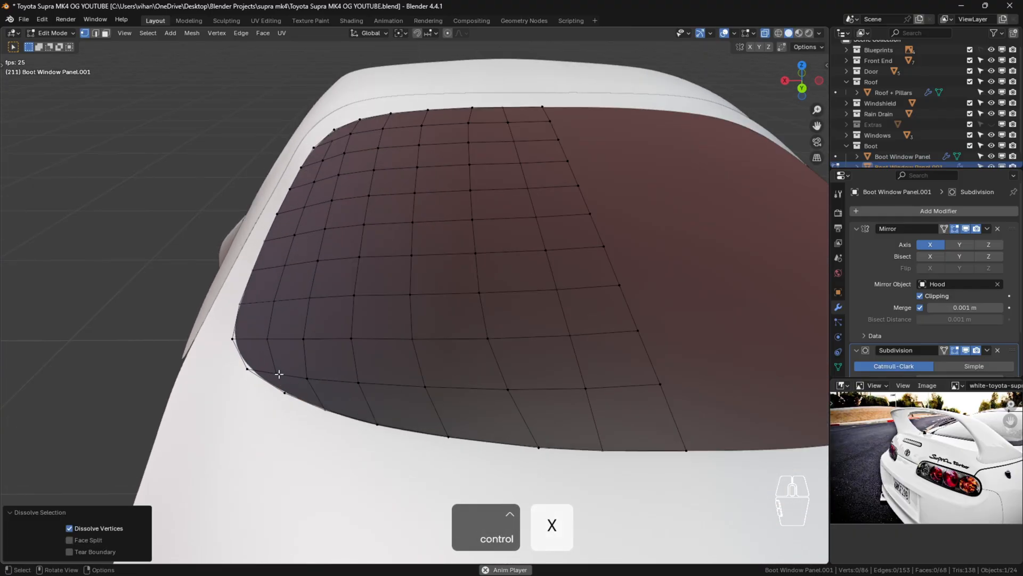
click(279, 374)
shift+click(286, 397)
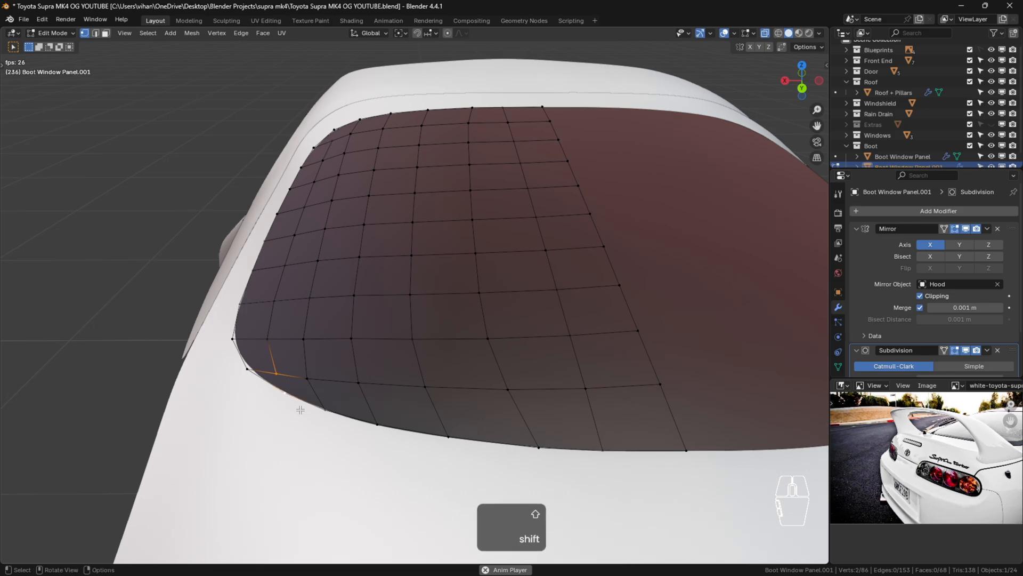
key(j)
shift+middle_drag(315, 251, 350, 359)
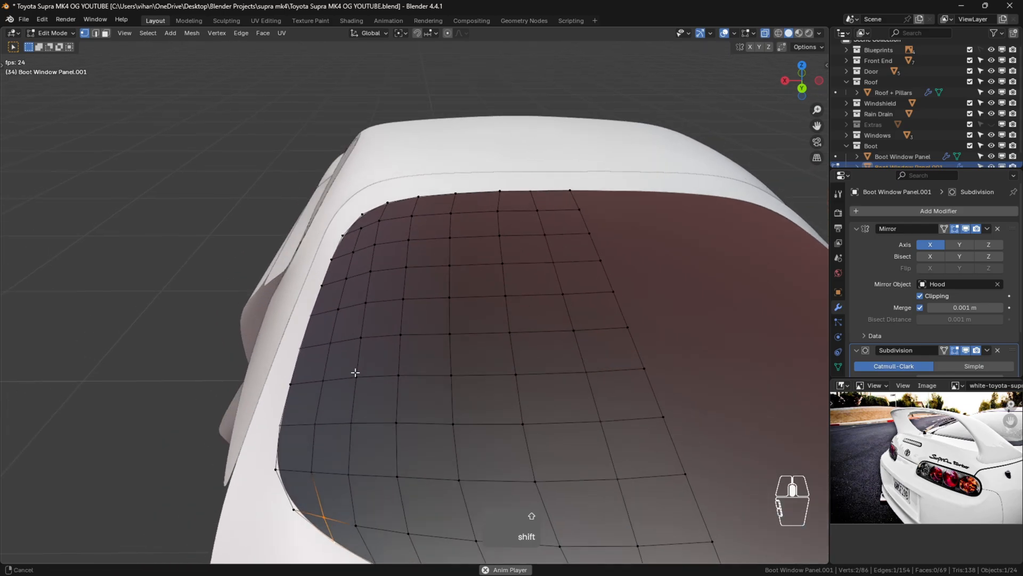
click(365, 237)
shift+click(378, 236)
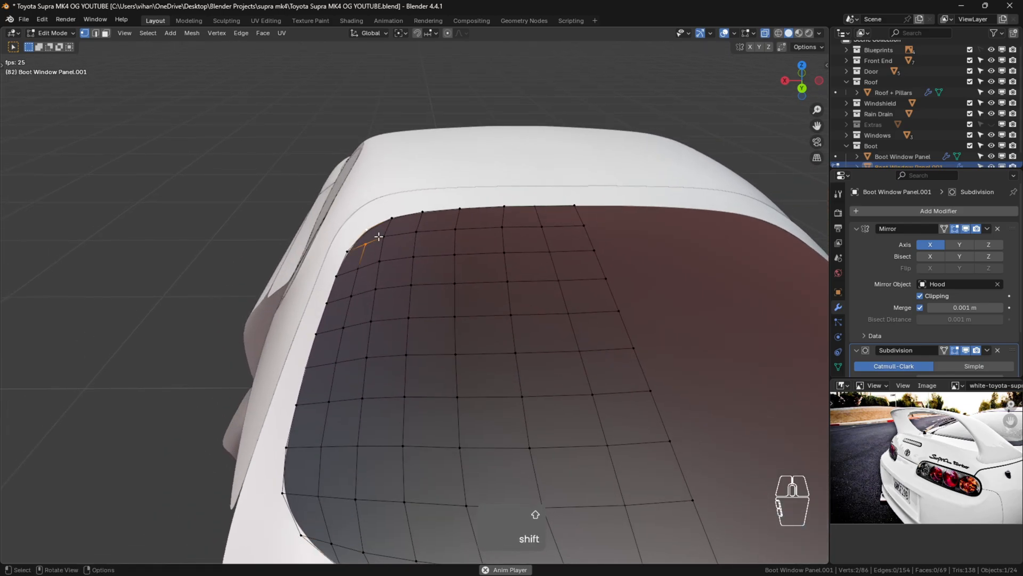
key(j)
Slide the outline vertex at the glass's upper outer corner along the edge toward the centre.
scroll(560, 313, up, 2)
click(353, 229)
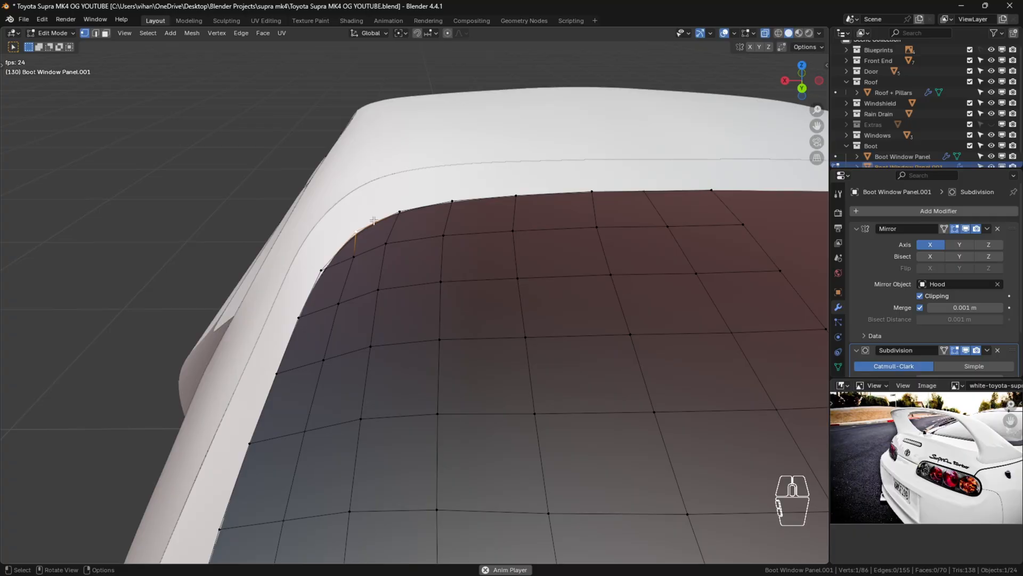
key(g)
key(g)
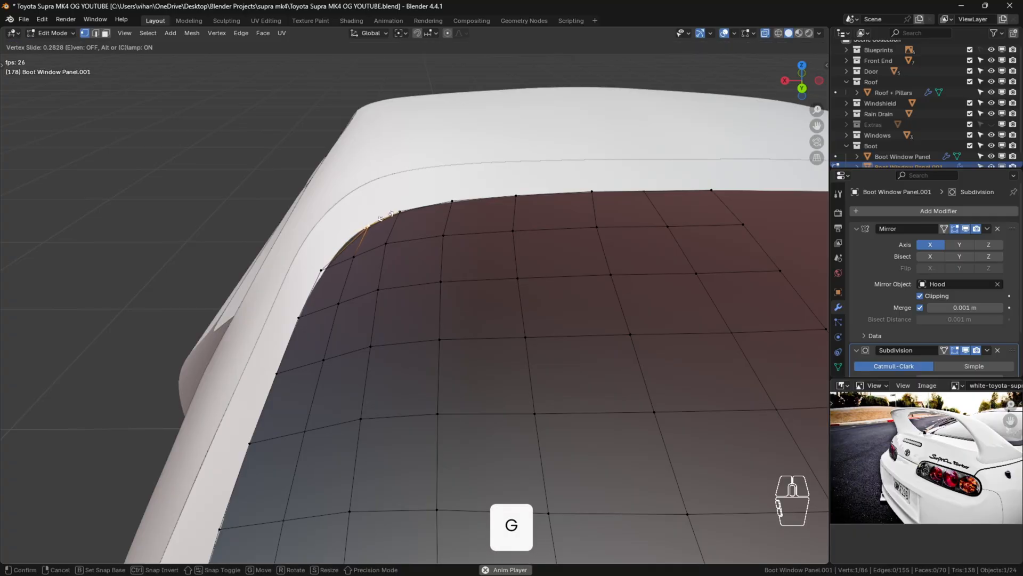
click(387, 216)
Slide the fifth edge loop from the centre line slightly toward the centre to widen the outer column of faces.
click(514, 233)
scroll(549, 346, down, 4)
shift+middle_drag(614, 385, 509, 317)
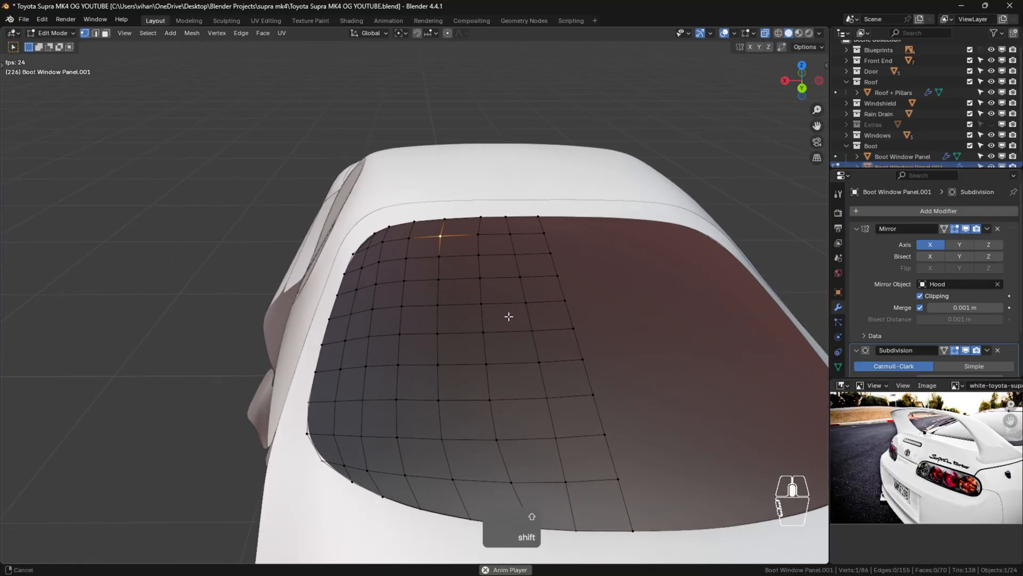
alt+click(377, 240)
middle_drag(376, 240, 379, 274)
key(g)
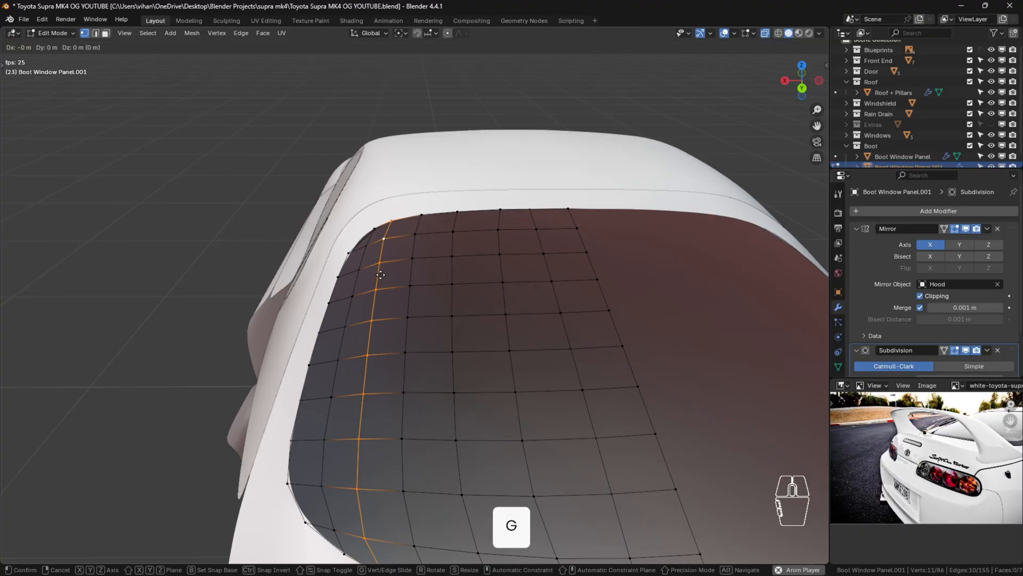
click(381, 274)
key(space)
click(412, 252)
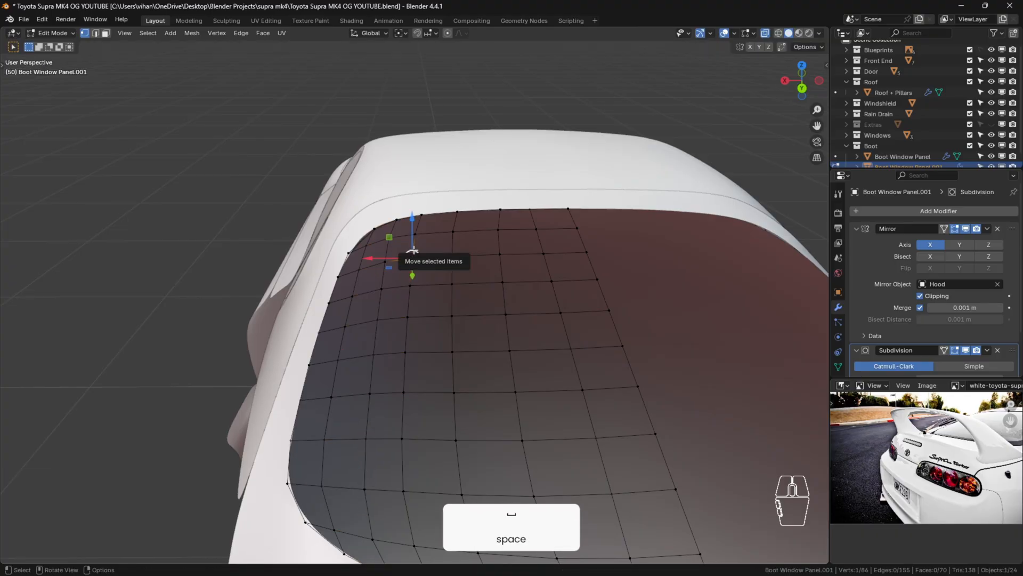
Slide the fourth edge loop from the centre line slightly toward the centre to even out its spacing.
alt+click(418, 347)
key(g)
key(g)
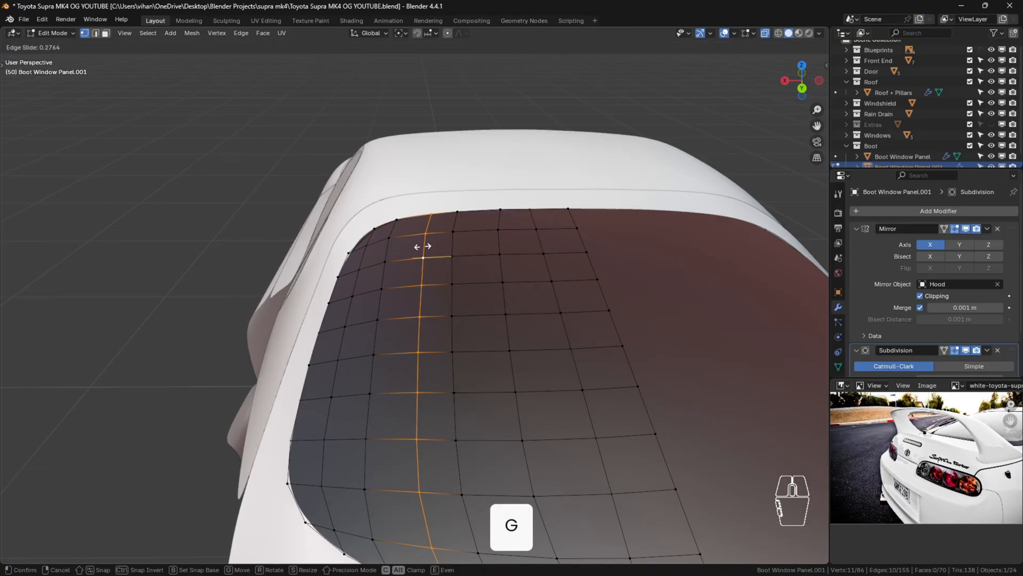
click(413, 251)
key(space)
click(453, 232)
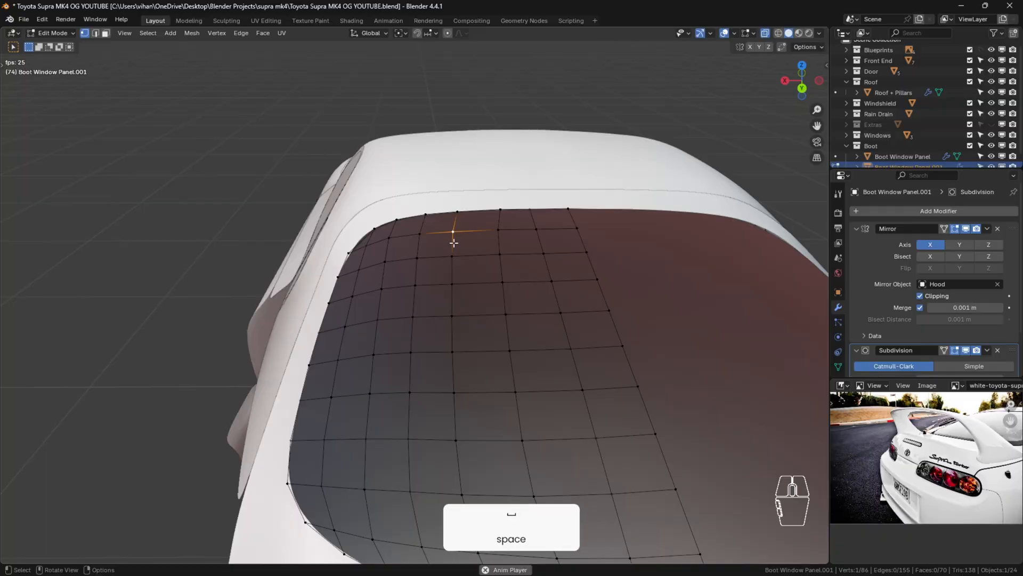
Slide the third edge loop from the centre line slightly to balance the face columns on either side.
key(space)
alt+click(456, 249)
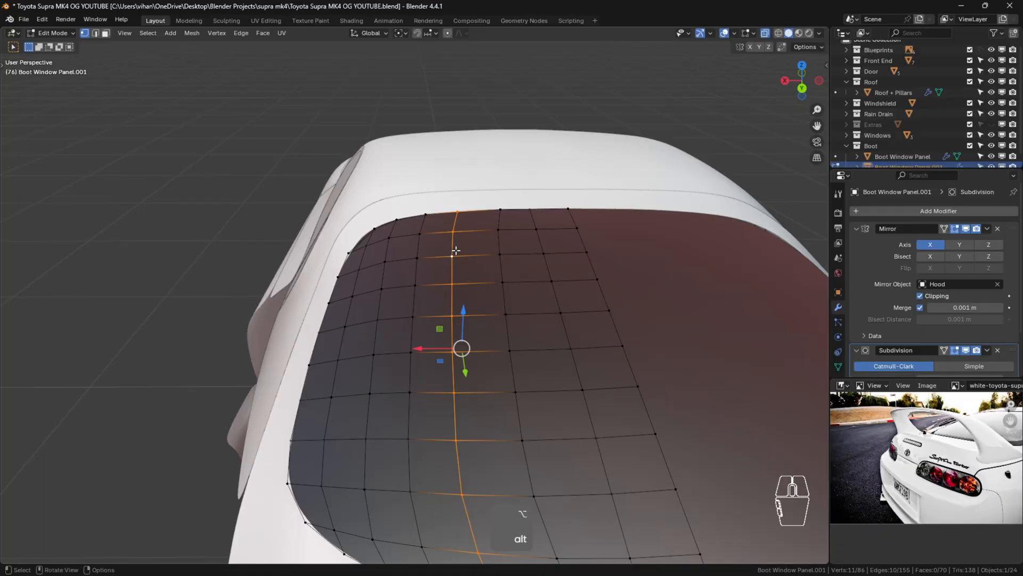
key(g)
key(g)
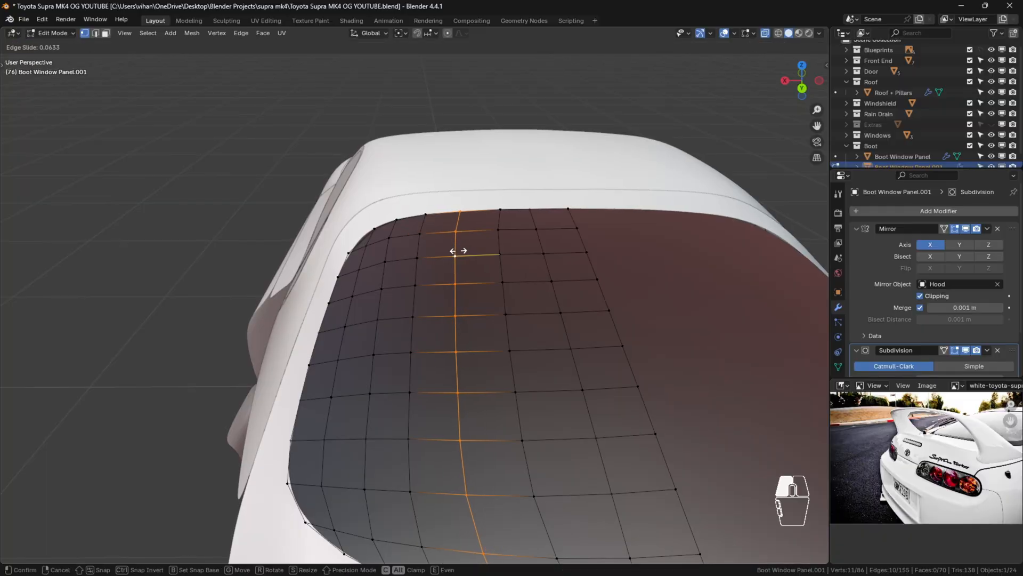
click(454, 251)
middle_drag(576, 336, 624, 306)
click(460, 300)
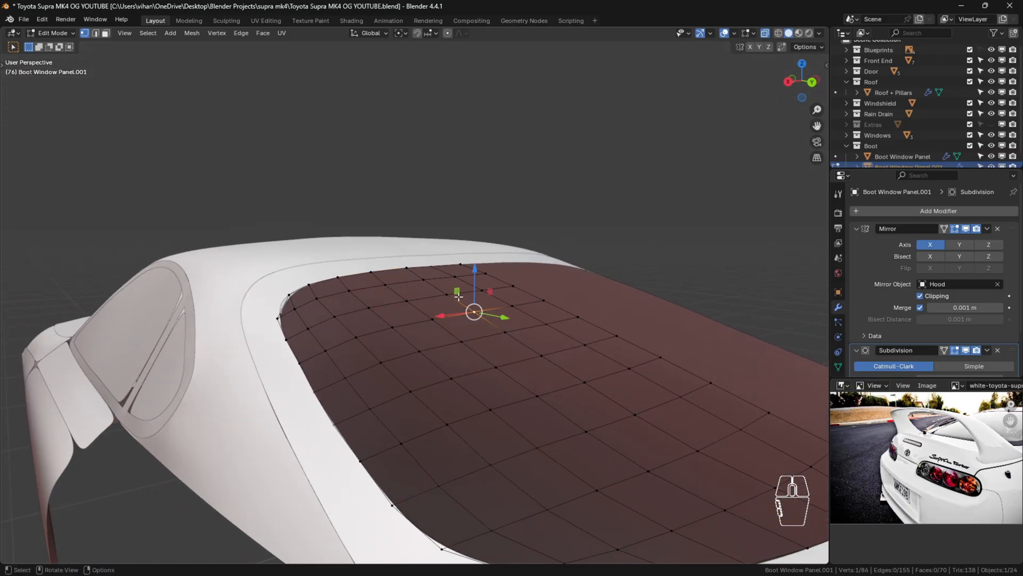
scroll(503, 311, up, 4)
middle_drag(503, 313, 453, 341)
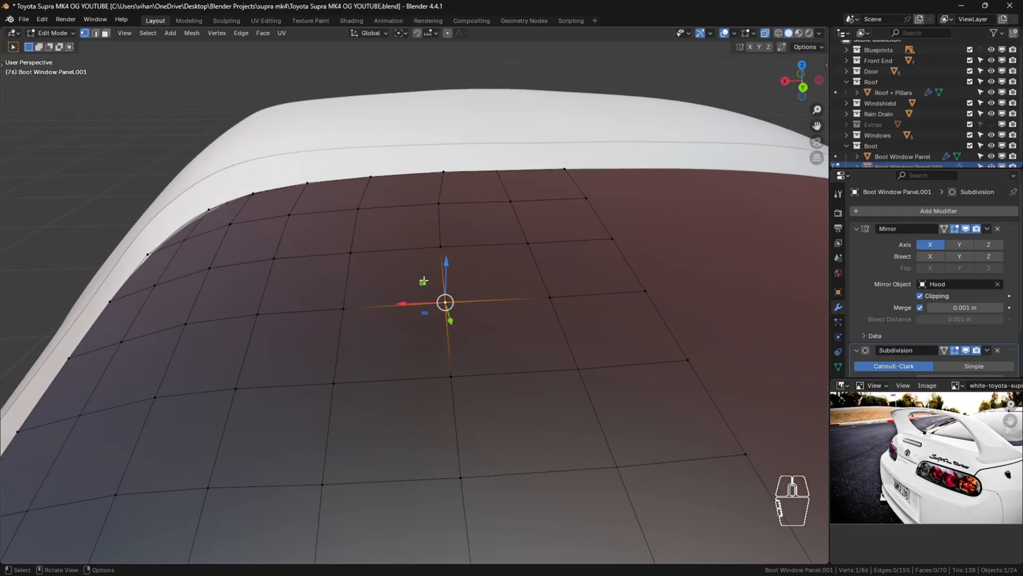
key(space)
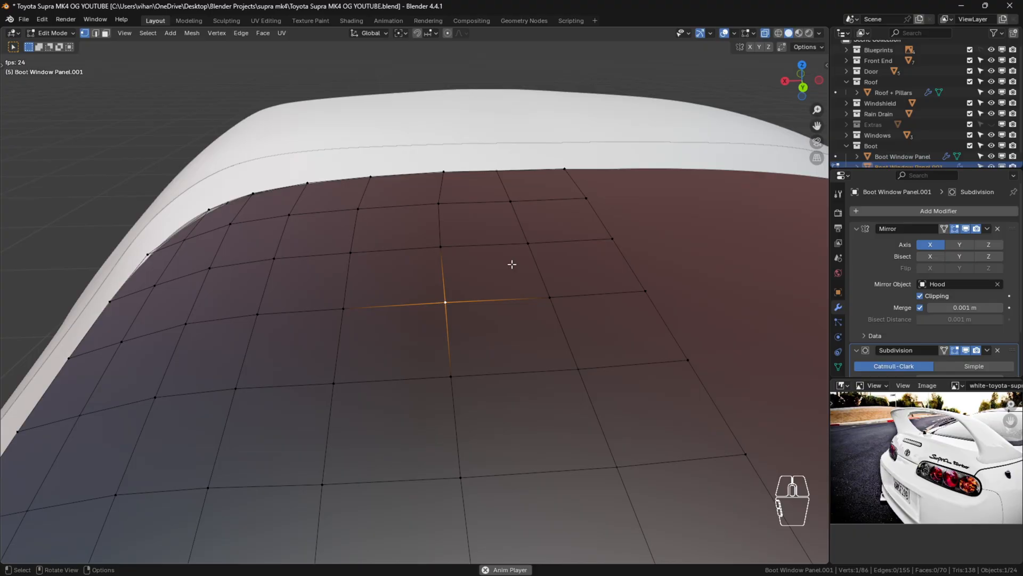
Slide the second edge loop from the centre line slightly outward, away from the centre.
key(space)
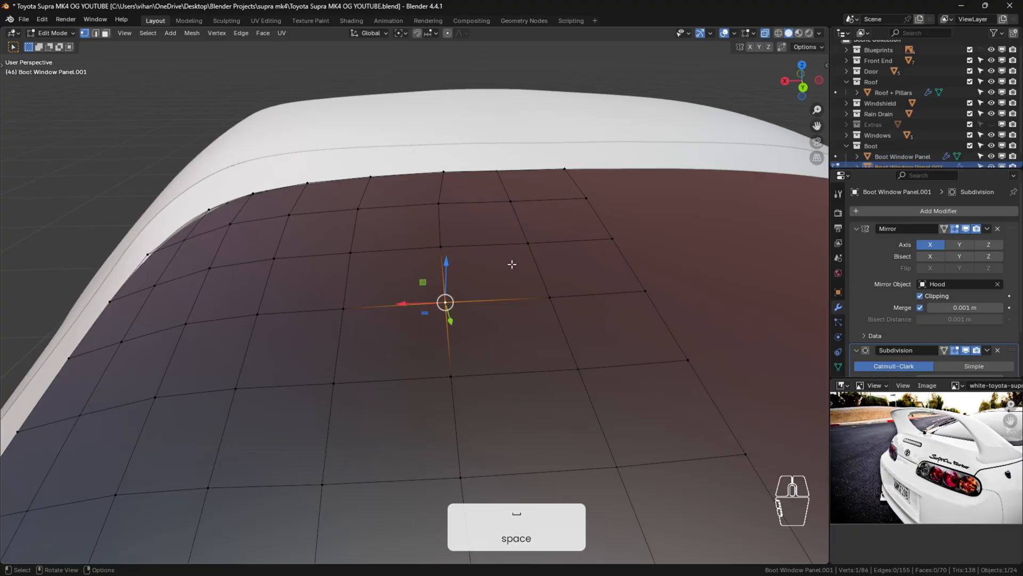
scroll(514, 265, down, 3)
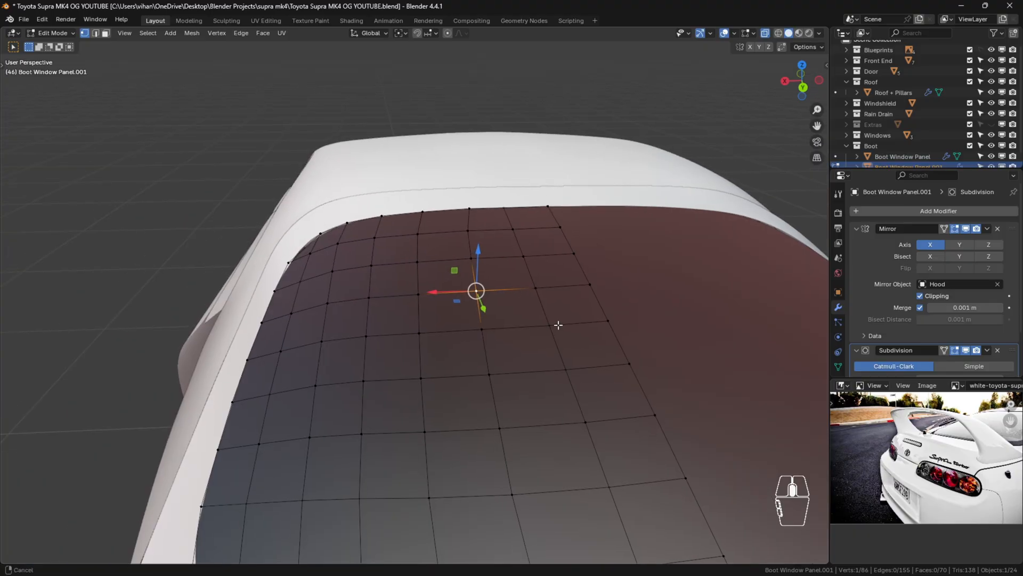
shift+middle_drag(558, 327, 496, 258)
scroll(500, 247, down, 1)
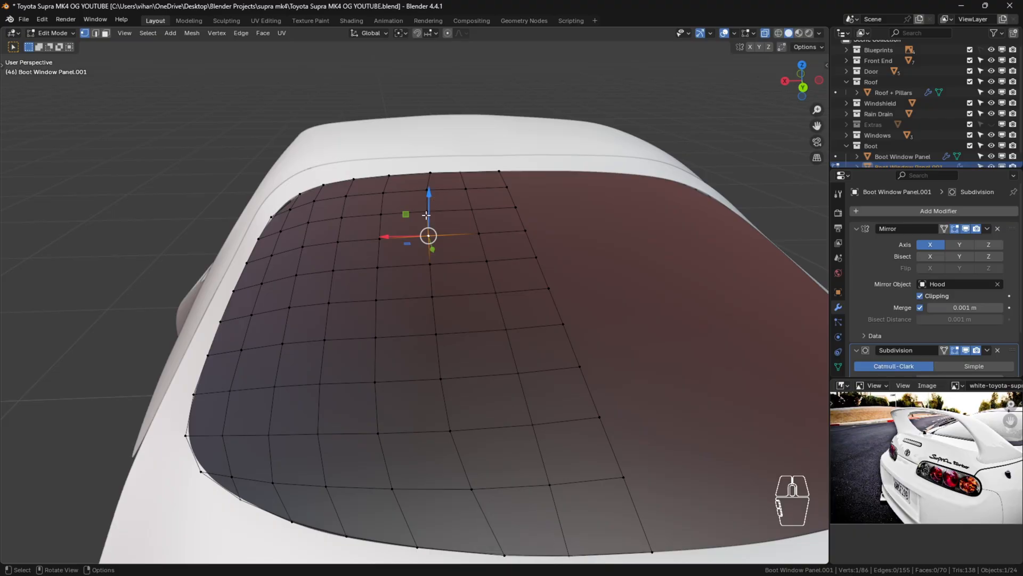
alt+click(431, 275)
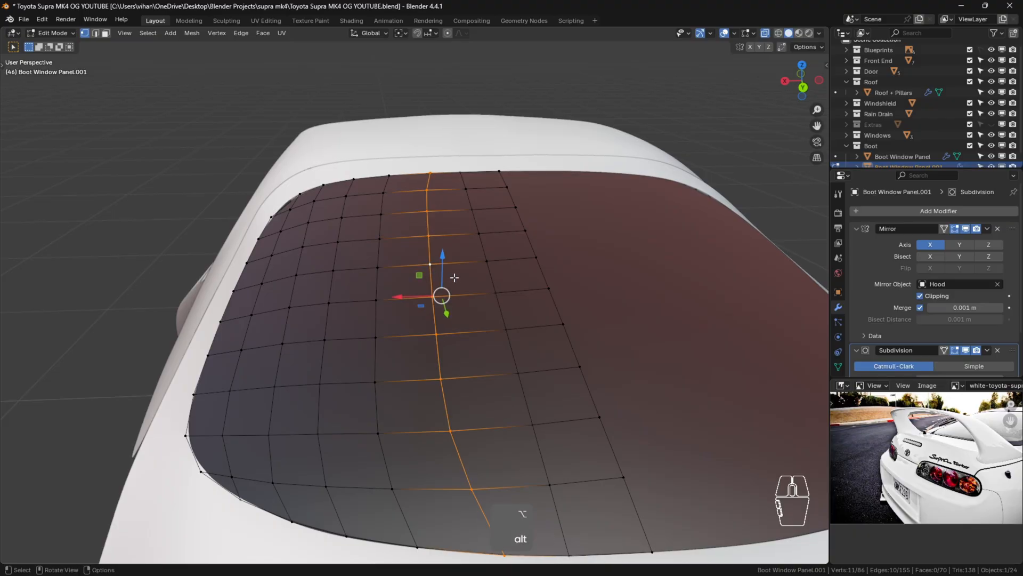
key(g)
key(g)
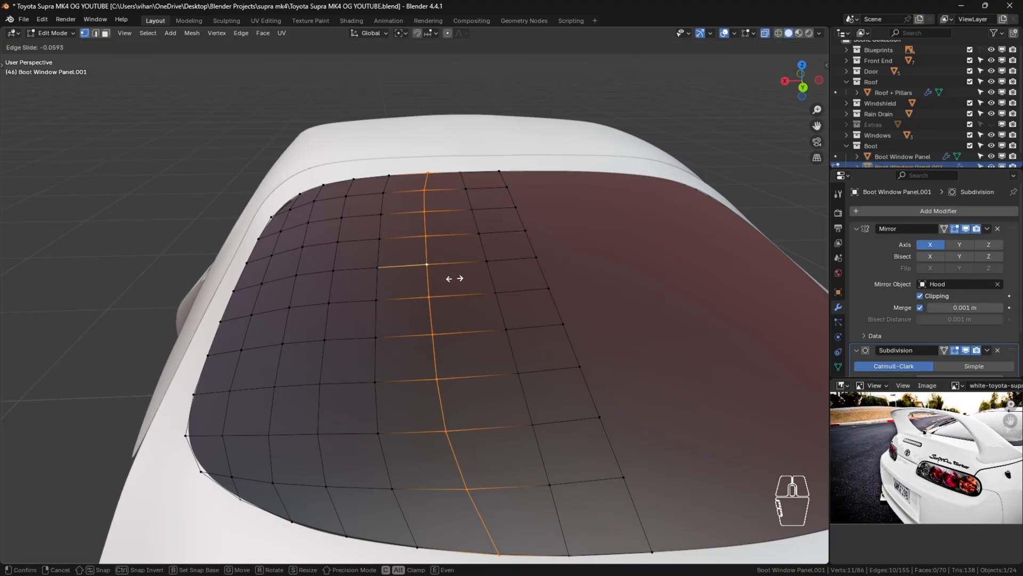
click(457, 278)
Slide the vertex where the second edge loop meets the glass's upper edge slightly away from the centre.
click(430, 167)
scroll(430, 171, up, 3)
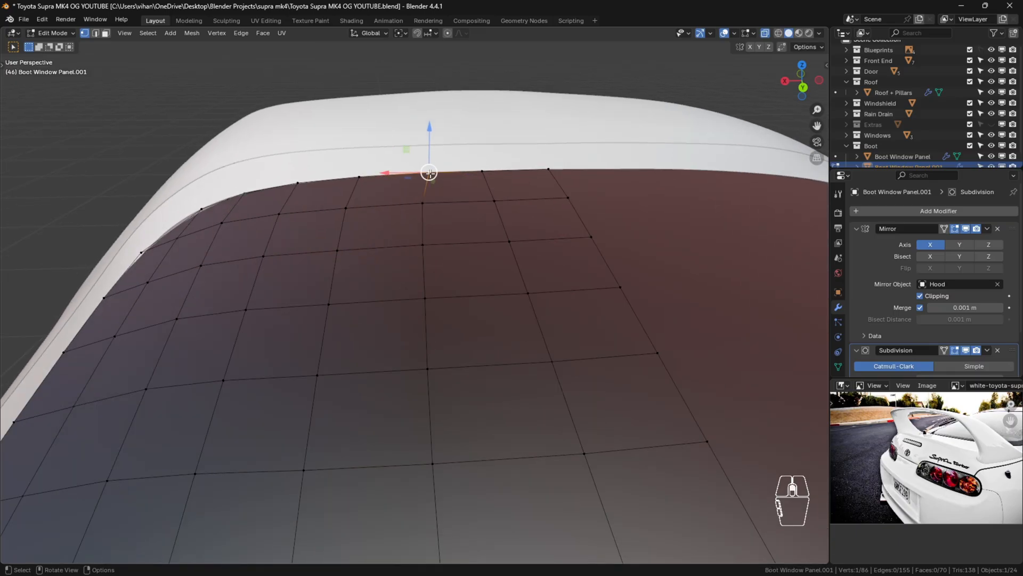
key(g)
key(g)
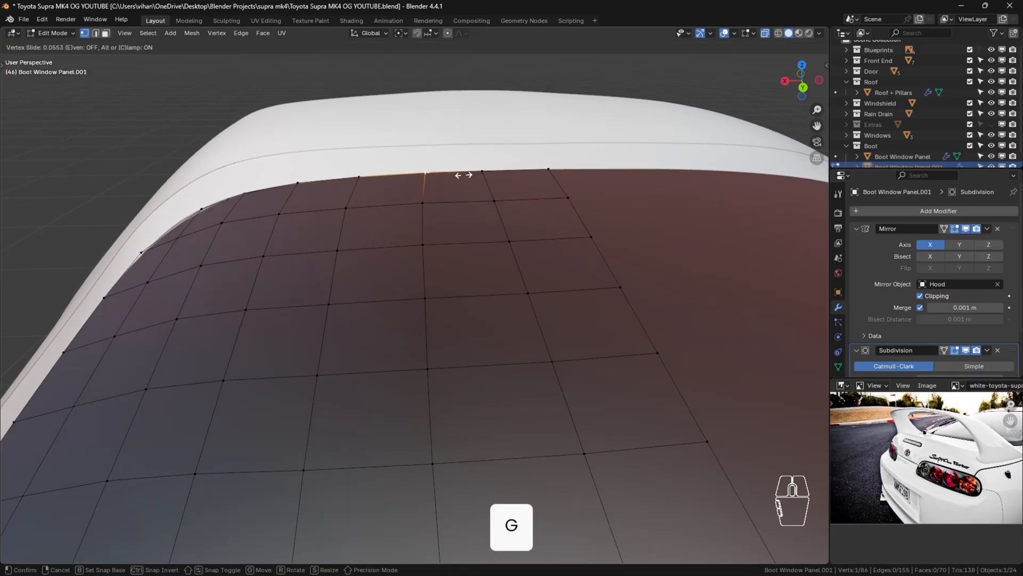
click(463, 175)
middle_drag(463, 175, 535, 363)
Preview the rear window in rendered shading and return the viewport to solid shading.
key(z)
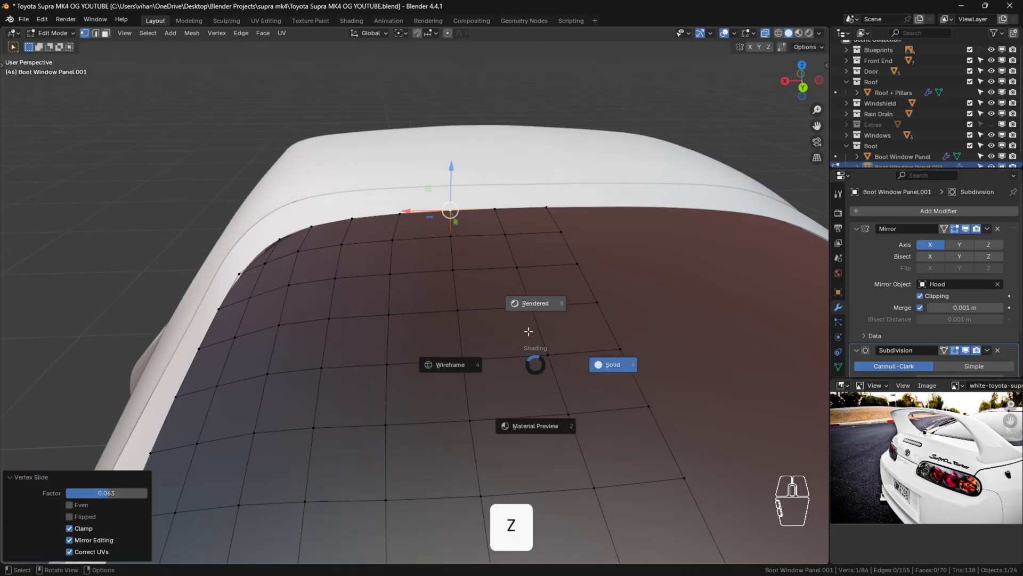
key(8)
scroll(547, 351, down, 2)
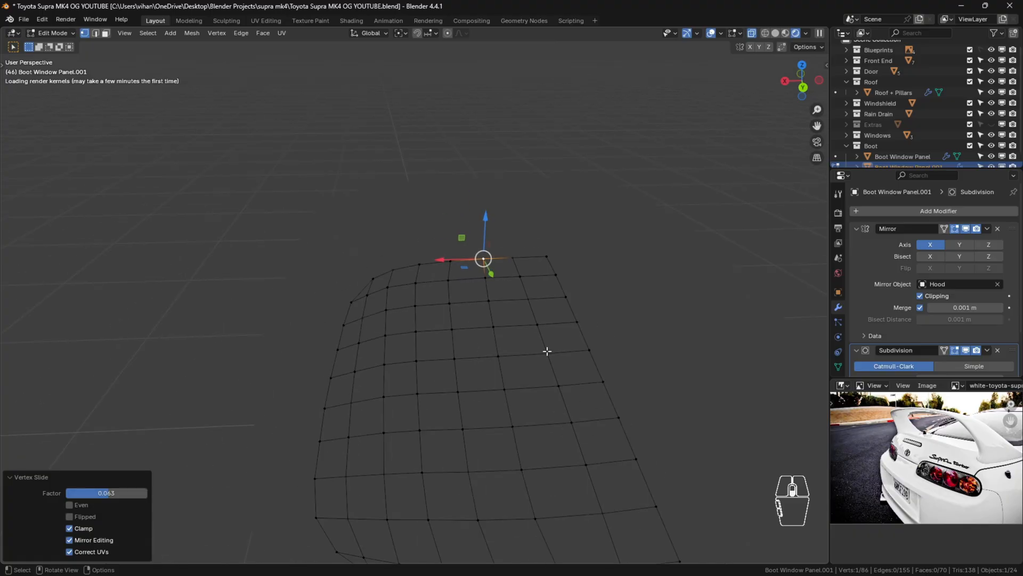
scroll(547, 350, down, 1)
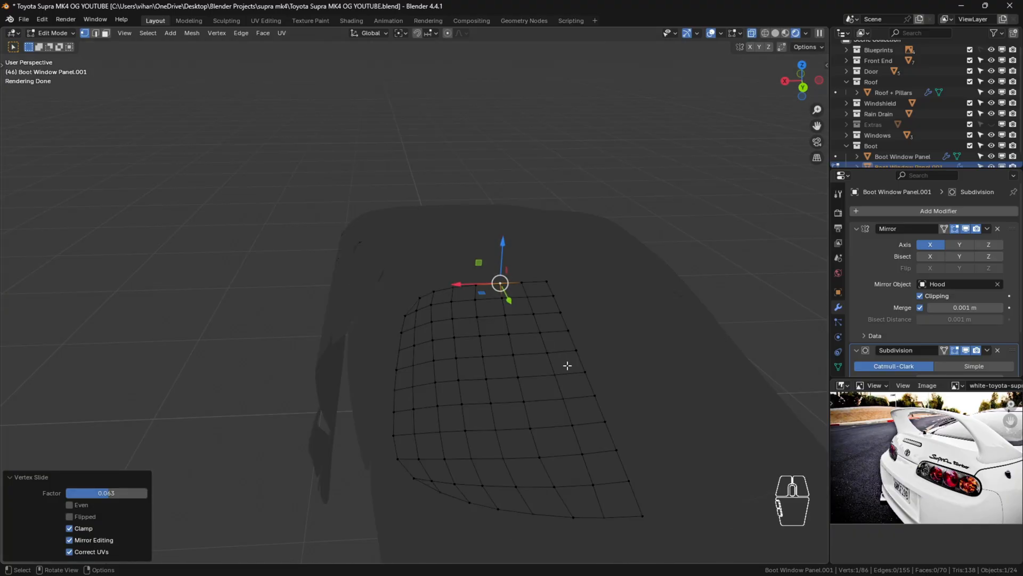
key(z)
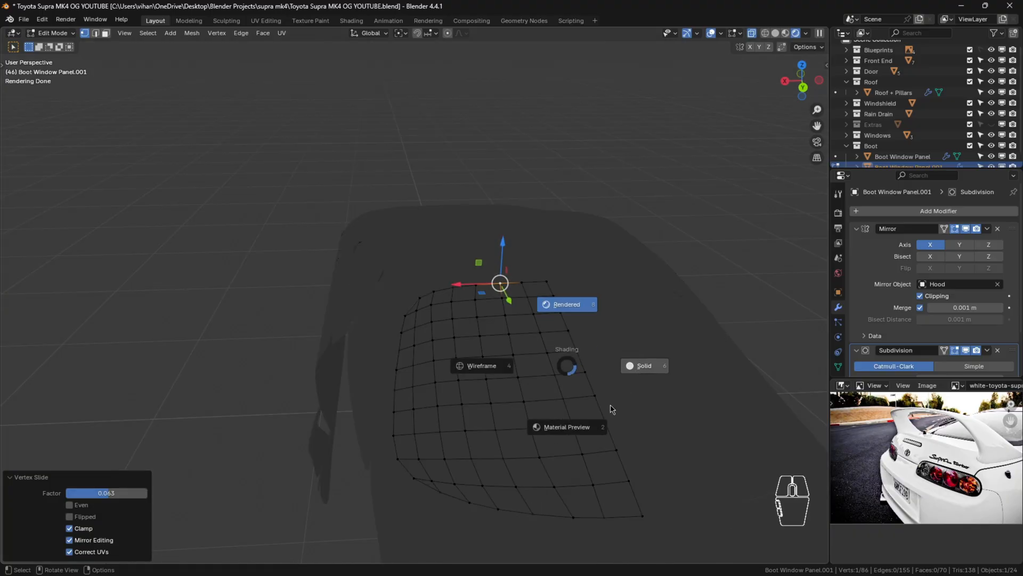
click(647, 372)
mouse_move(646, 368)
middle_down()
mouse_move(637, 383)
mouse_move(463, 400)
mouse_move(462, 366)
middle_up()
scroll(462, 366, up, 2)
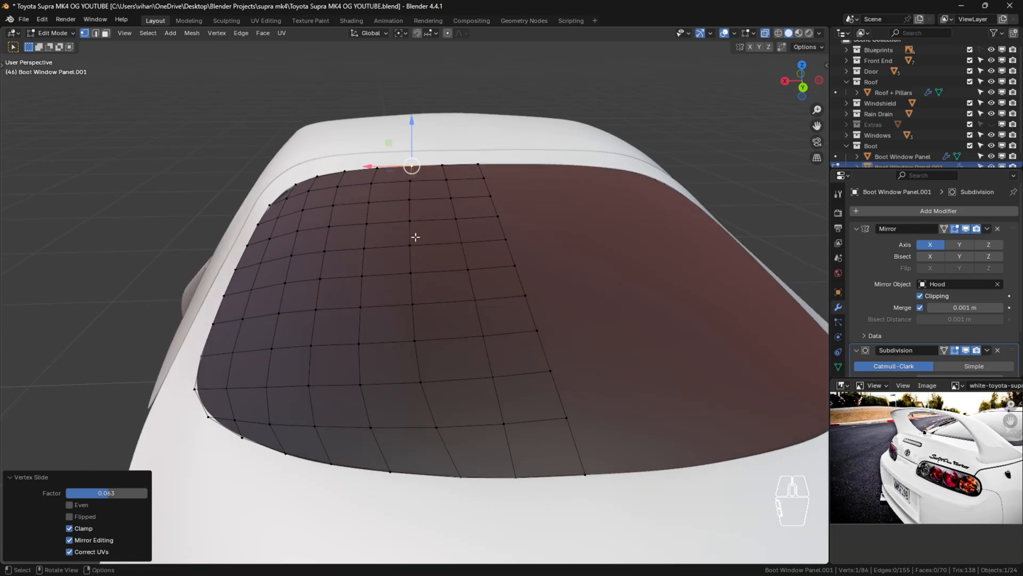
Slide the second loop's interior vertices toward the centre line with Even enabled, at a factor of about 0.218.
ctrl+click(437, 426)
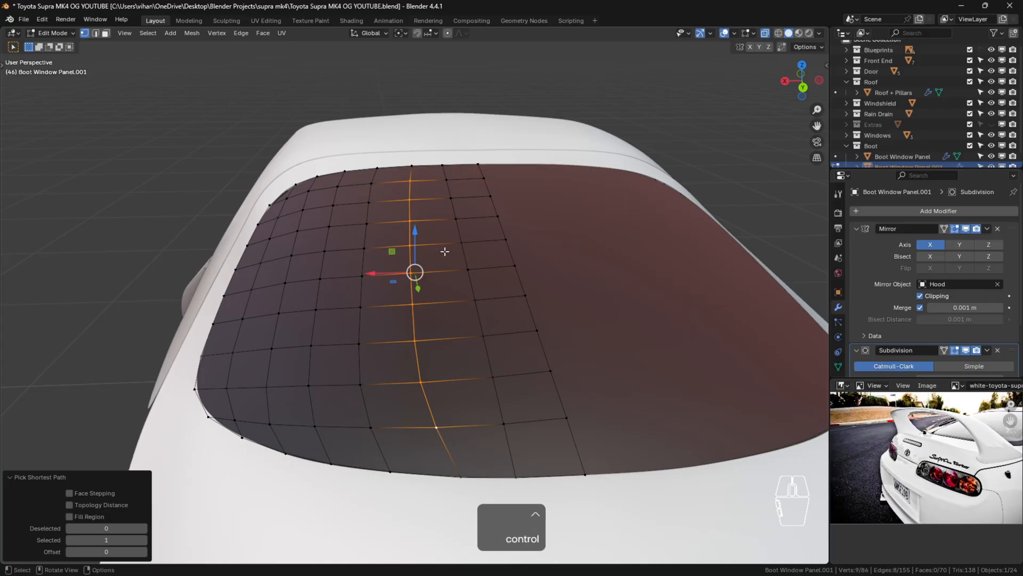
key(g)
key(g)
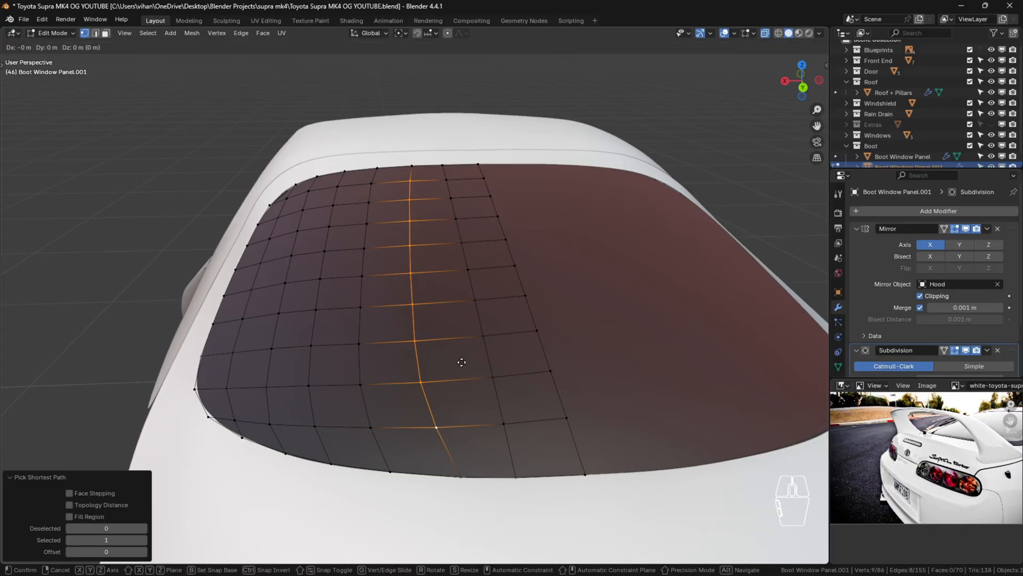
key(e)
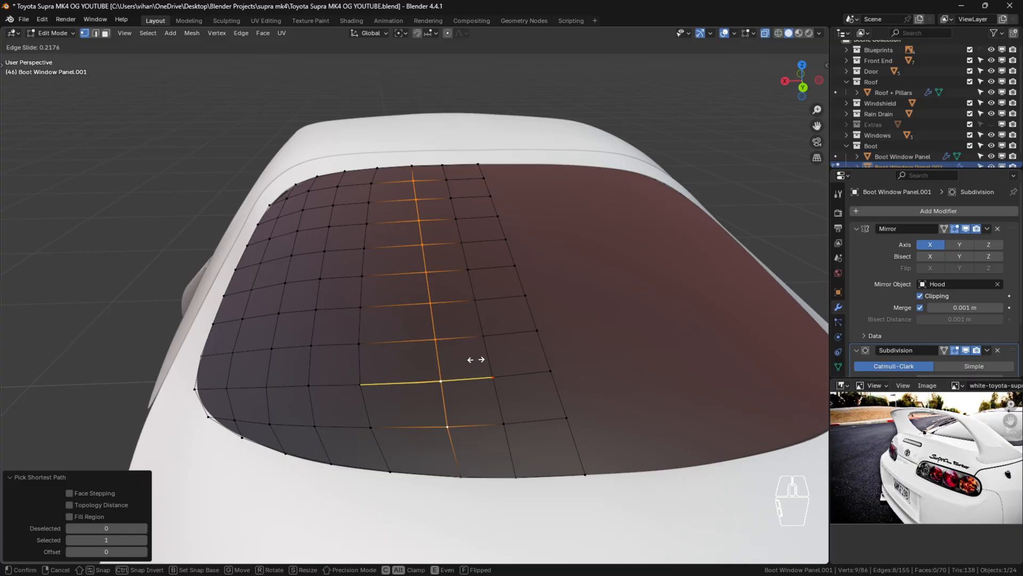
click(475, 359)
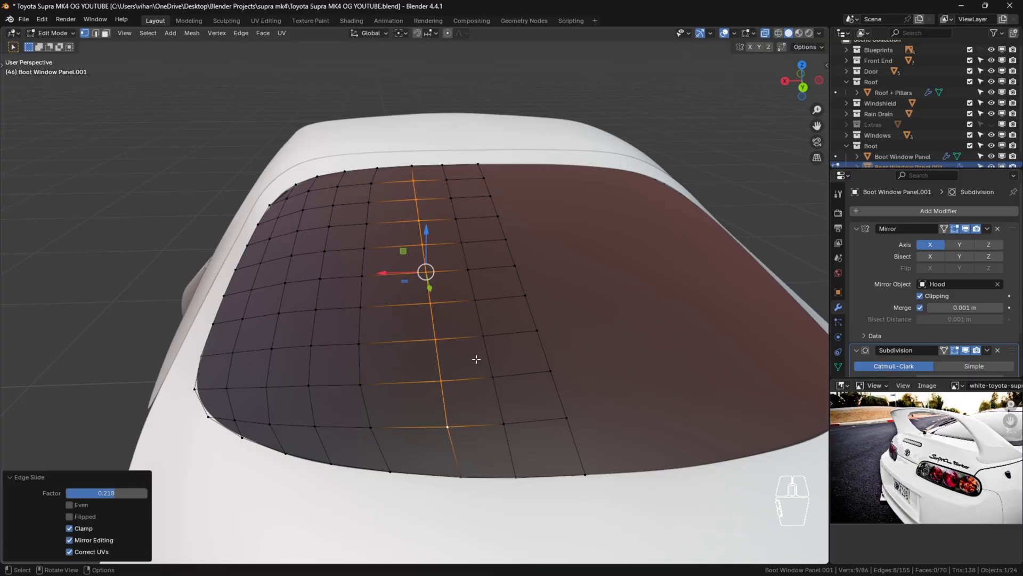
Slide the whole second edge loop slightly away from the centre, at a factor of about -0.073.
alt+click(415, 218)
key(g)
key(g)
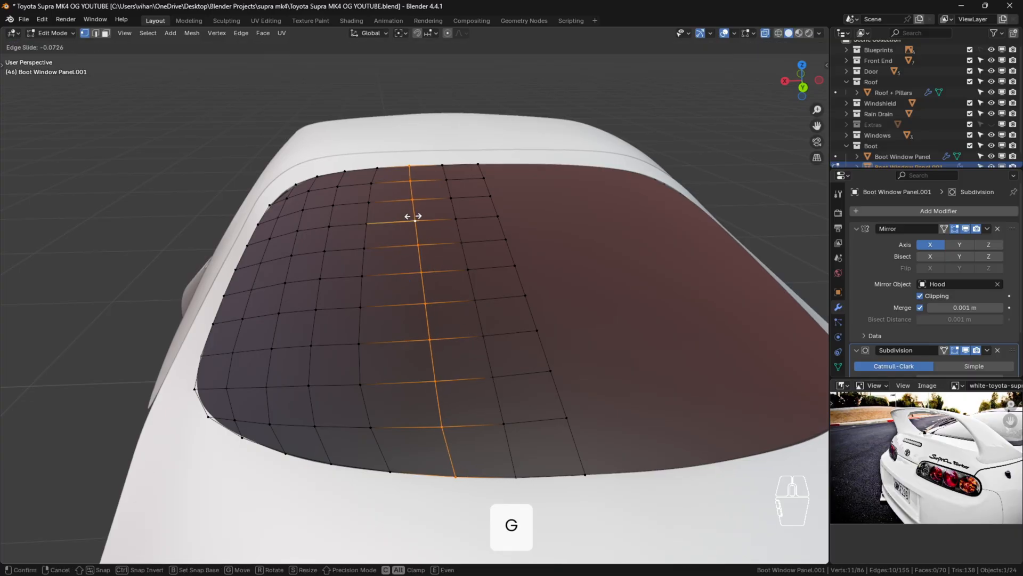
click(416, 216)
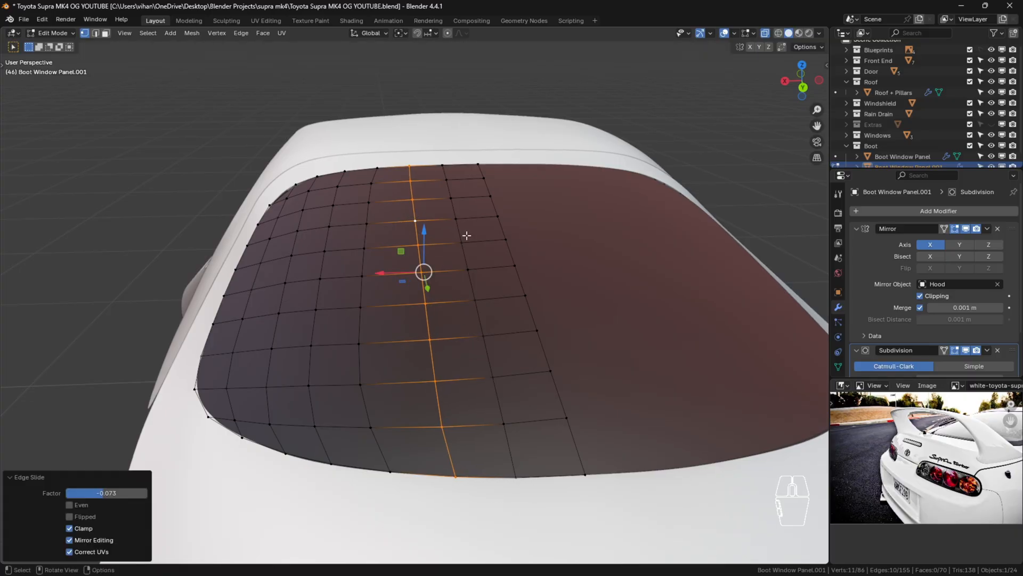
Slide the third edge loop from the centre line toward the centre with Even enabled, at a factor of about 0.074.
click(443, 427)
alt+click(369, 262)
key(g)
key(g)
key(e)
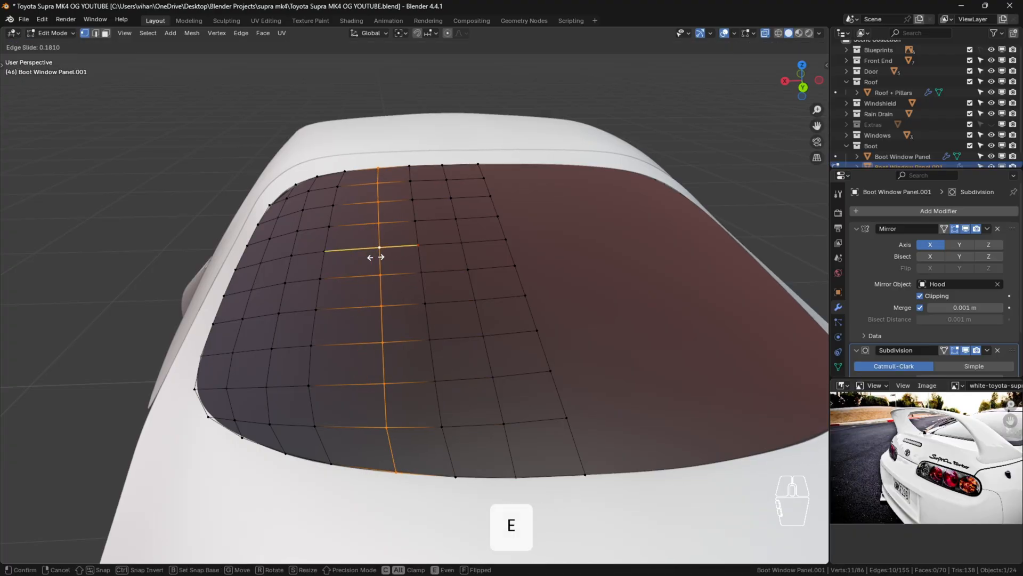
click(372, 258)
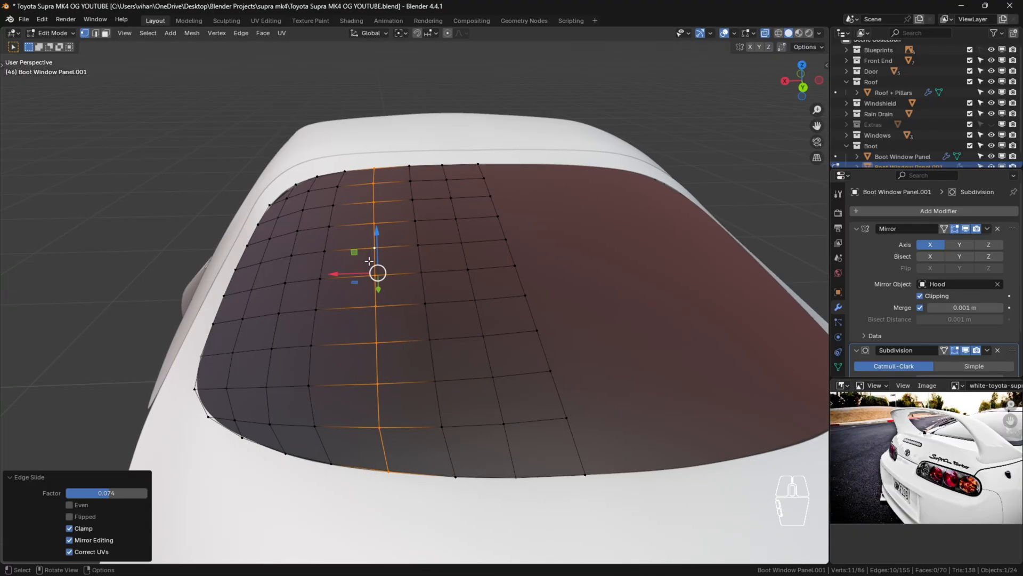
Slide the fourth edge loop from the centre line toward the centre with Even enabled, at a factor of about 0.085.
alt+click(325, 261)
key(g)
key(g)
key(e)
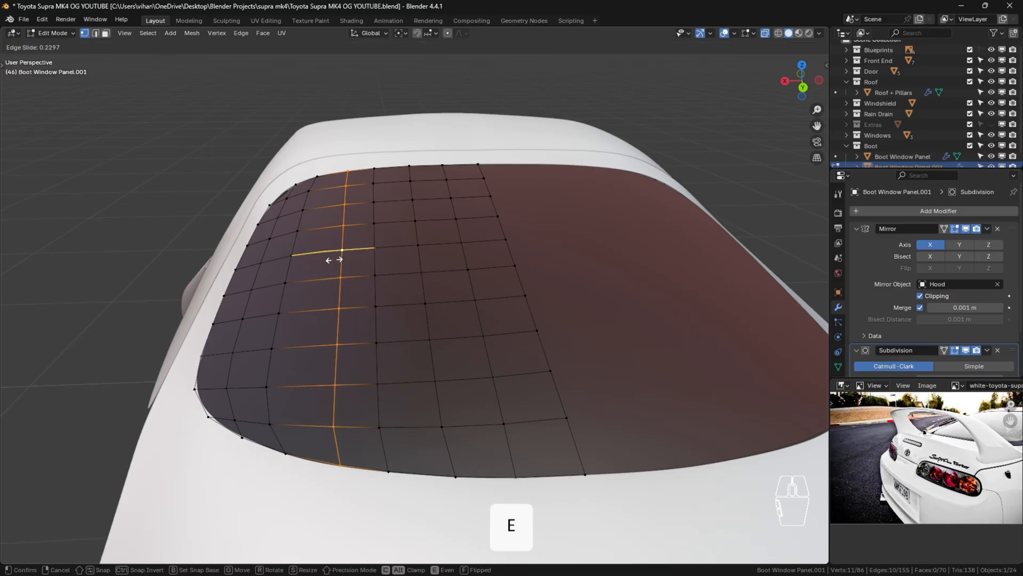
click(328, 262)
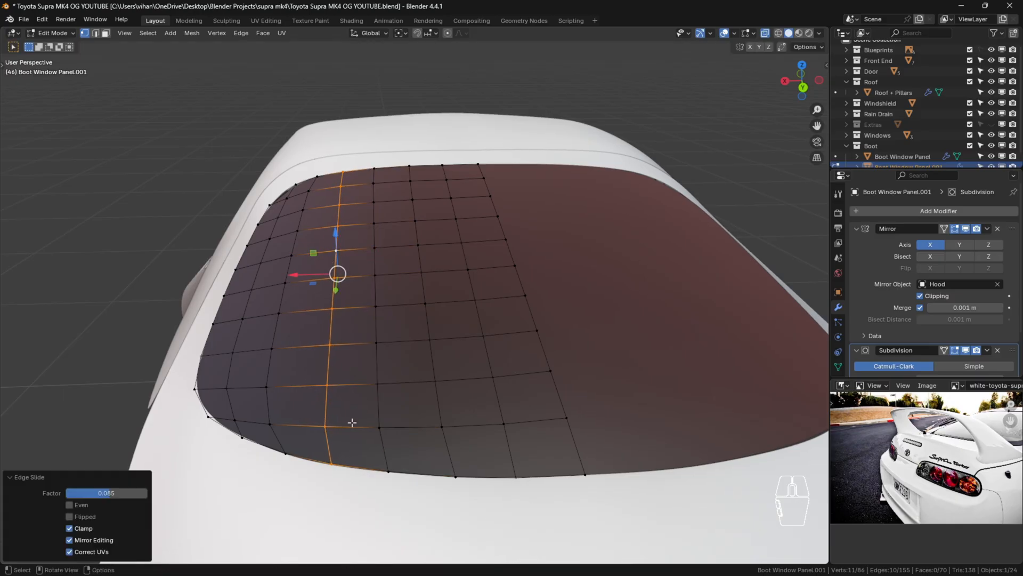
Slide the fourth and third loops' vertices on the lowest interior row slightly toward the centre.
click(371, 471)
click(322, 427)
scroll(305, 429, up, 3)
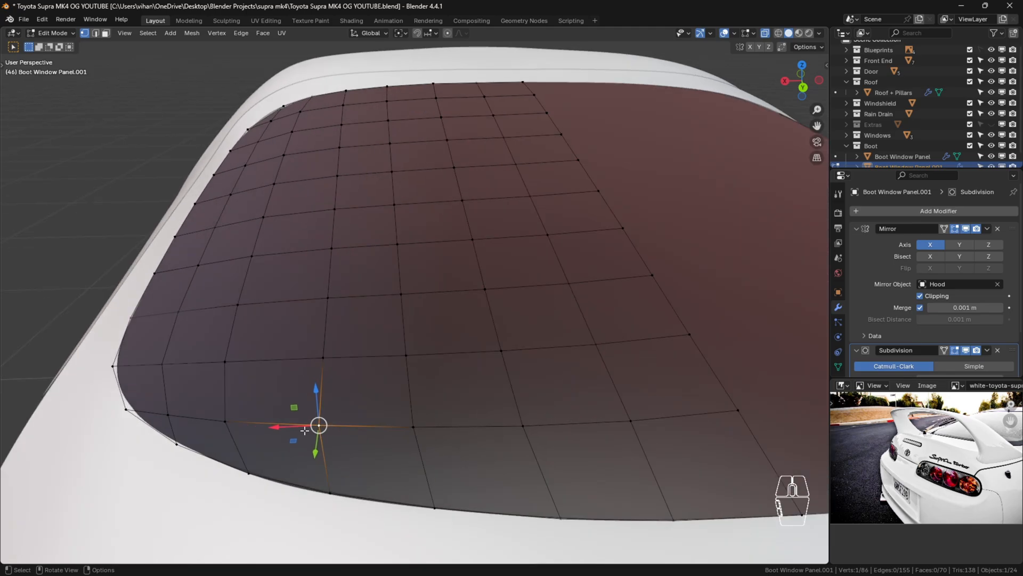
key(g)
click(309, 429)
click(425, 427)
click(415, 426)
key(g)
click(414, 426)
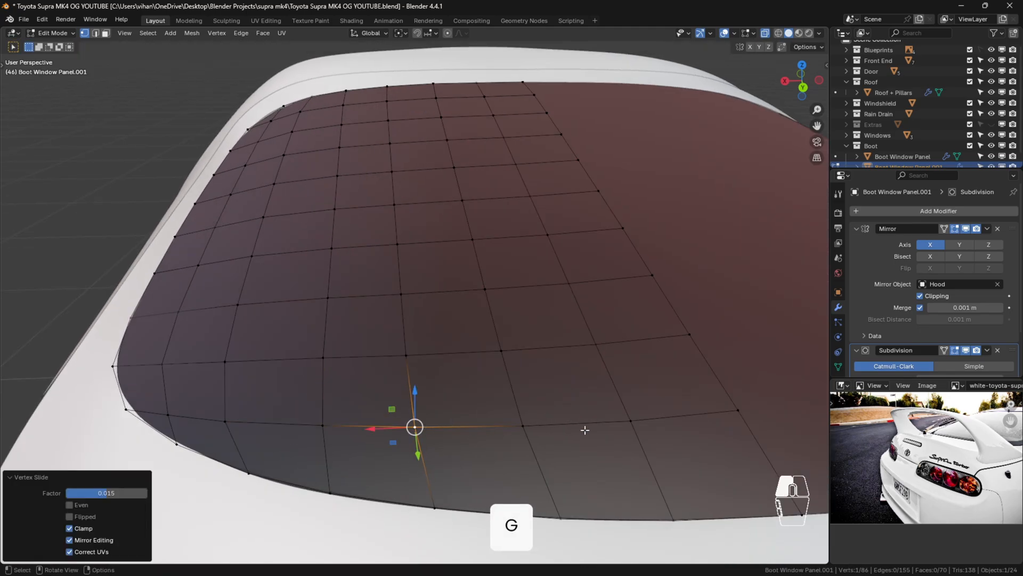
Slide the second loop's vertex on the lowest interior row slightly toward the centre and clear the selection.
click(529, 414)
click(524, 425)
key(g)
click(533, 416)
click(566, 379)
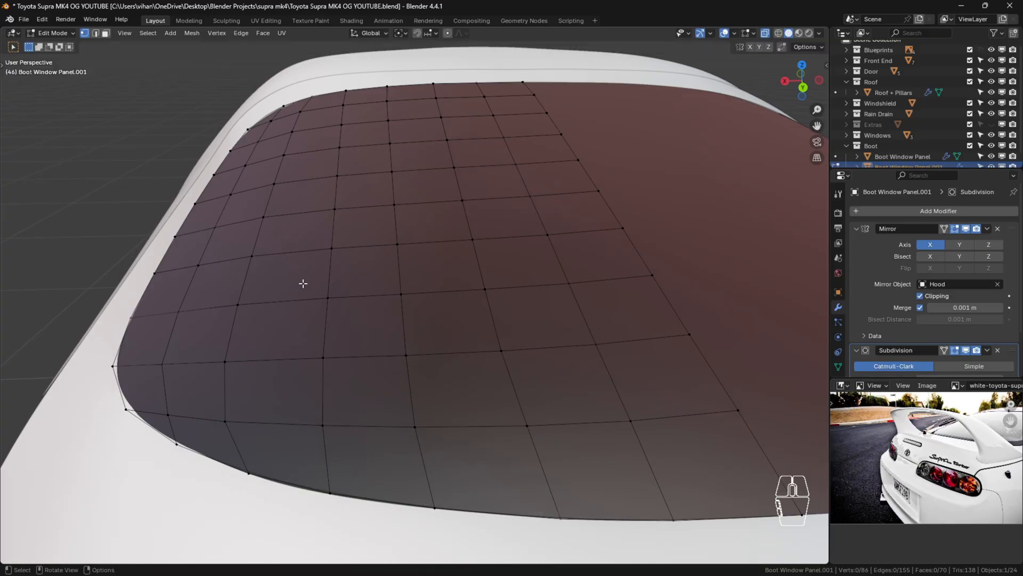
Slide the fifth edge loop from the centre line slightly toward the centre and clear the selection.
alt+click(270, 206)
key(g)
key(g)
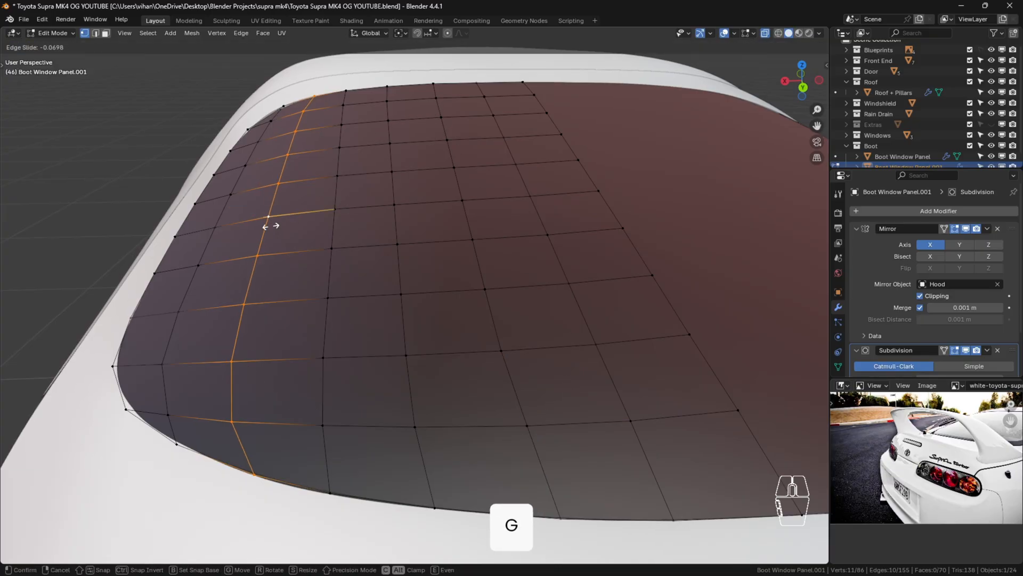
click(274, 226)
click(448, 304)
Recalculate the normals of the entire window glass mesh to face outward, and leave Edit Mode.
scroll(557, 346, down, 4)
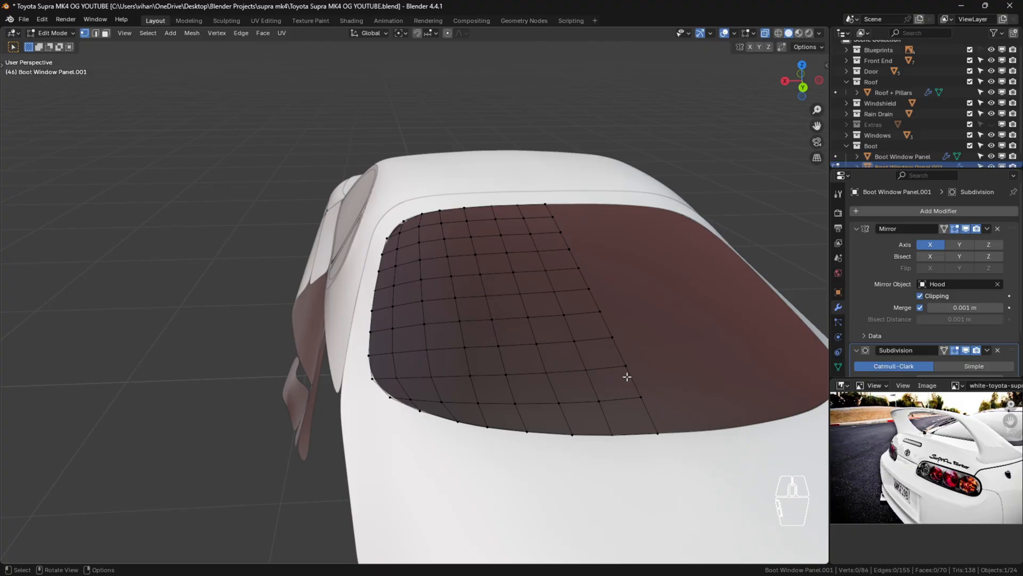
key(a)
key(shift+n)
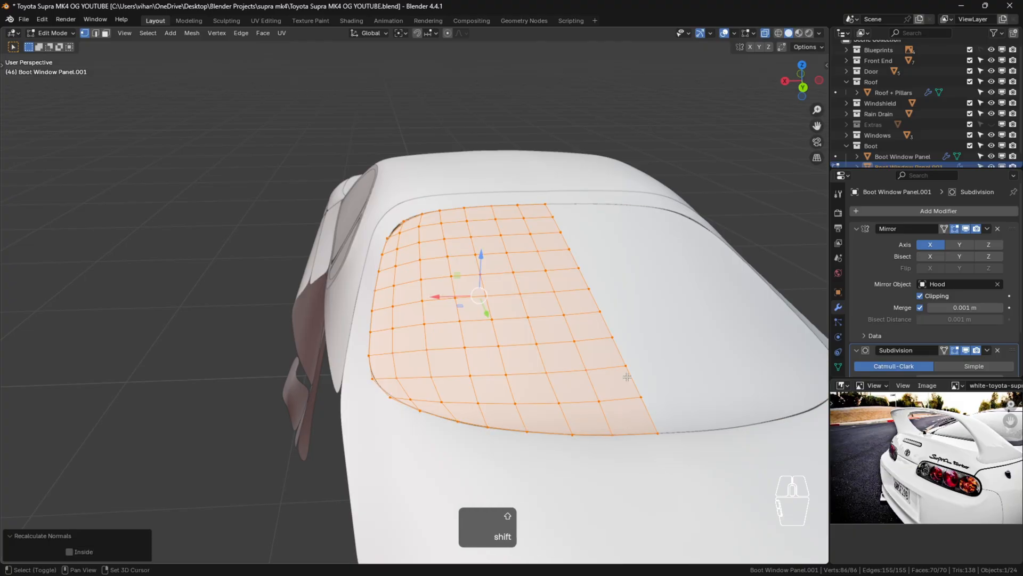
key(Tab)
In top view, move the glass's upper outer corner vertex outward along X and about -0.0072 m along Y to cover the gap.
key(KP_7)
key(Home)
scroll(482, 426, up, 5)
scroll(478, 429, up, 1)
key(Tab)
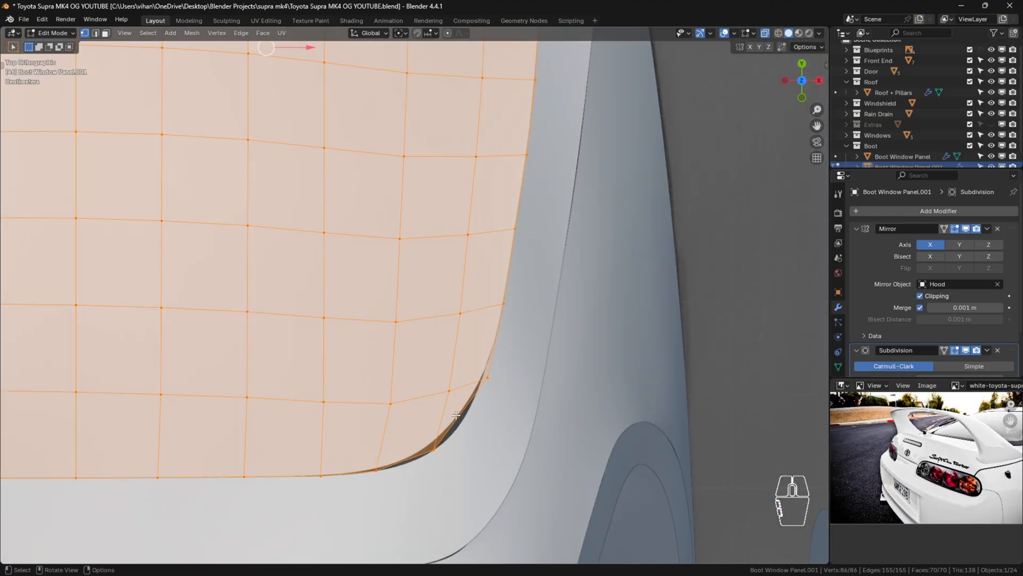
shift+middle_drag(469, 408, 500, 335)
click(470, 372)
scroll(471, 371, up, 3)
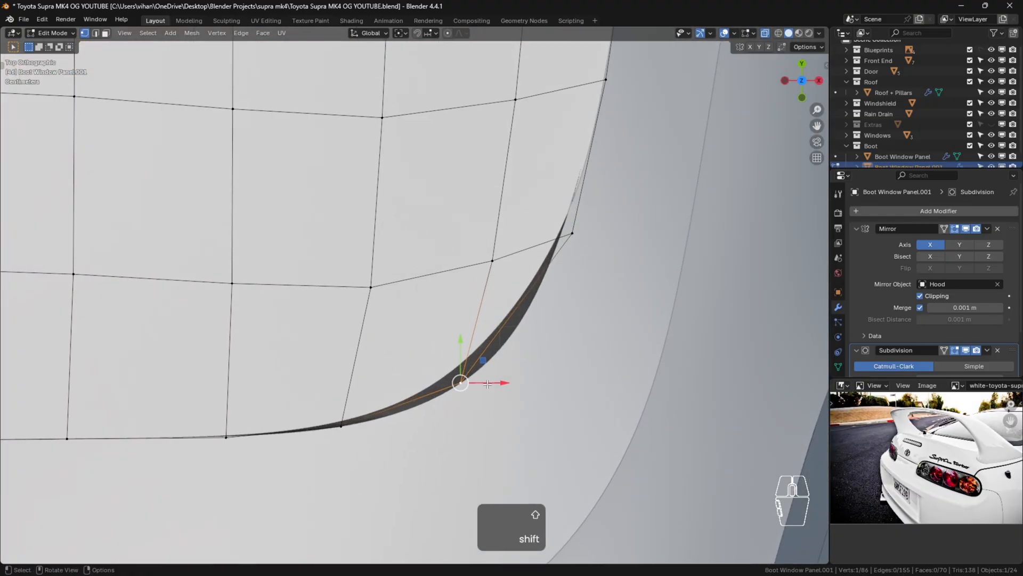
key(g)
key(x)
click(510, 384)
key(g)
key(y)
click(480, 360)
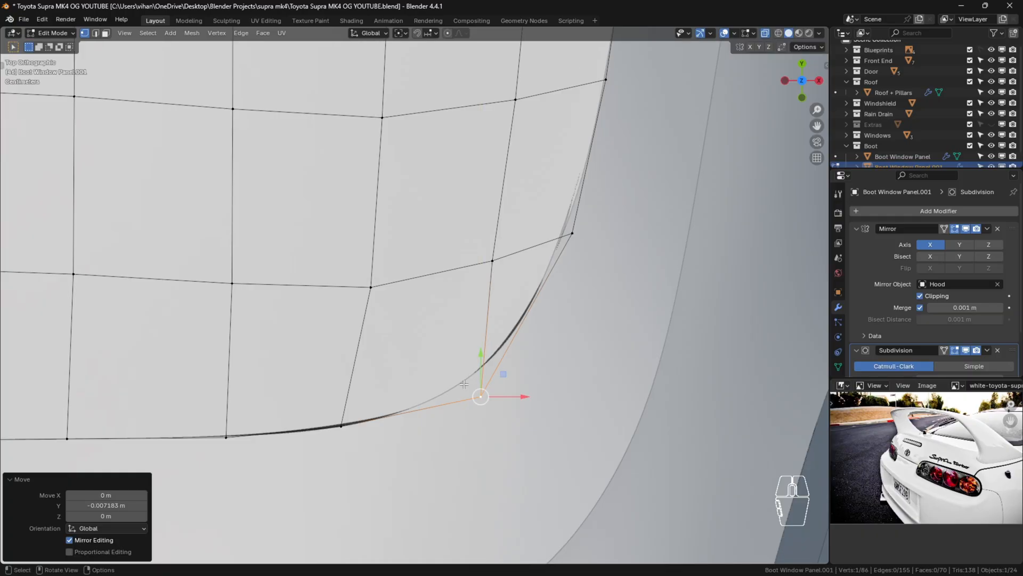
Slide the upper-edge vertex beside the corner toward the corner and nudge it along Y to fit the opening.
click(361, 412)
key(g)
key(g)
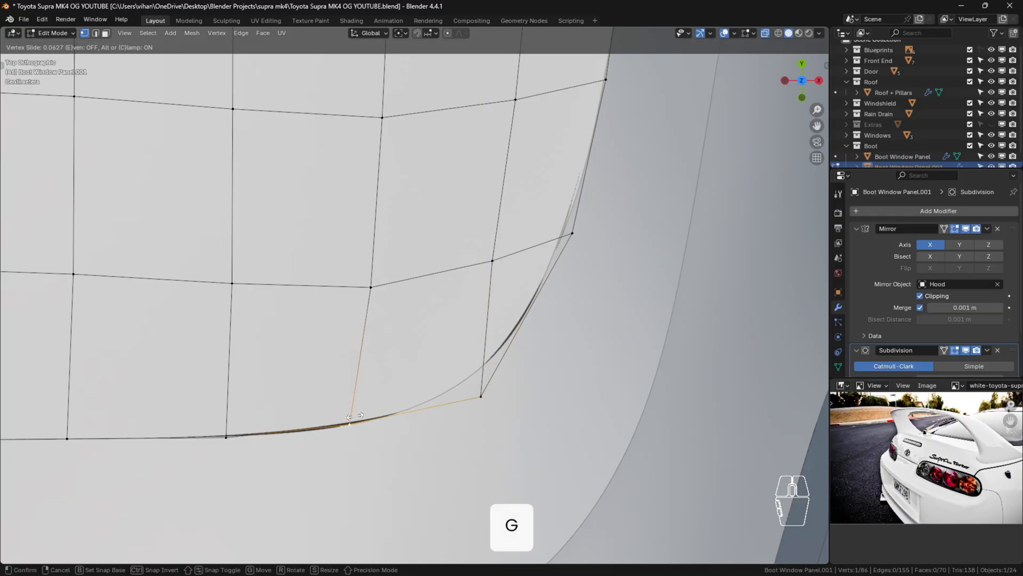
click(362, 407)
key(g)
key(g)
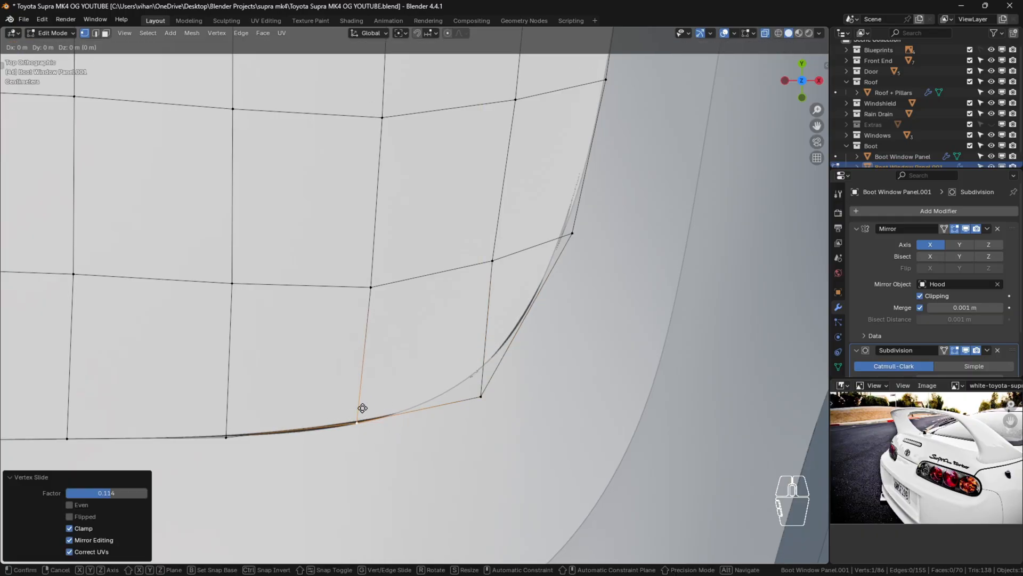
click(368, 401)
key(g)
key(y)
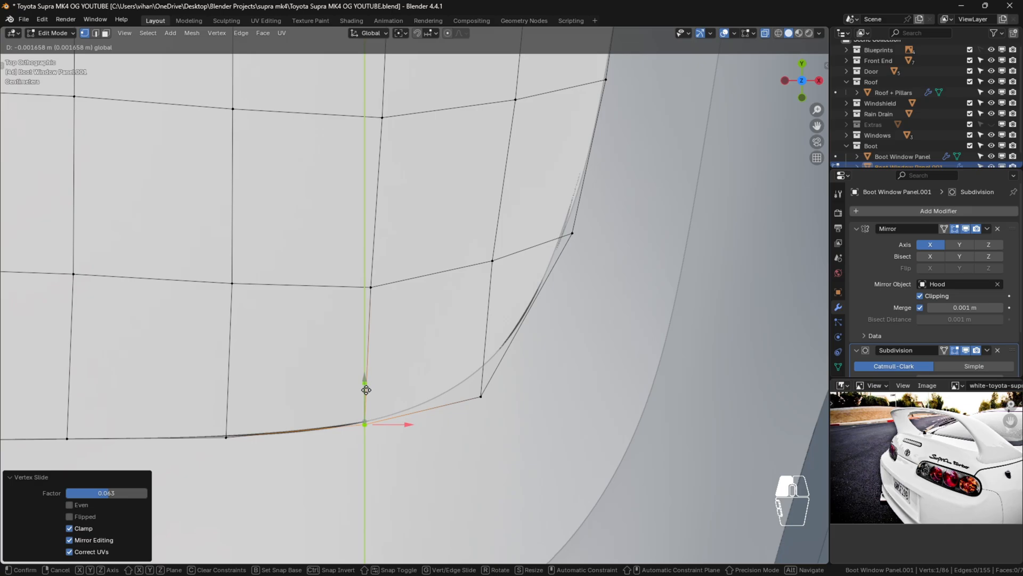
click(366, 390)
Nudge the two roof-side edge vertices nearest the outer corner along Y to follow the window opening.
click(261, 424)
click(234, 435)
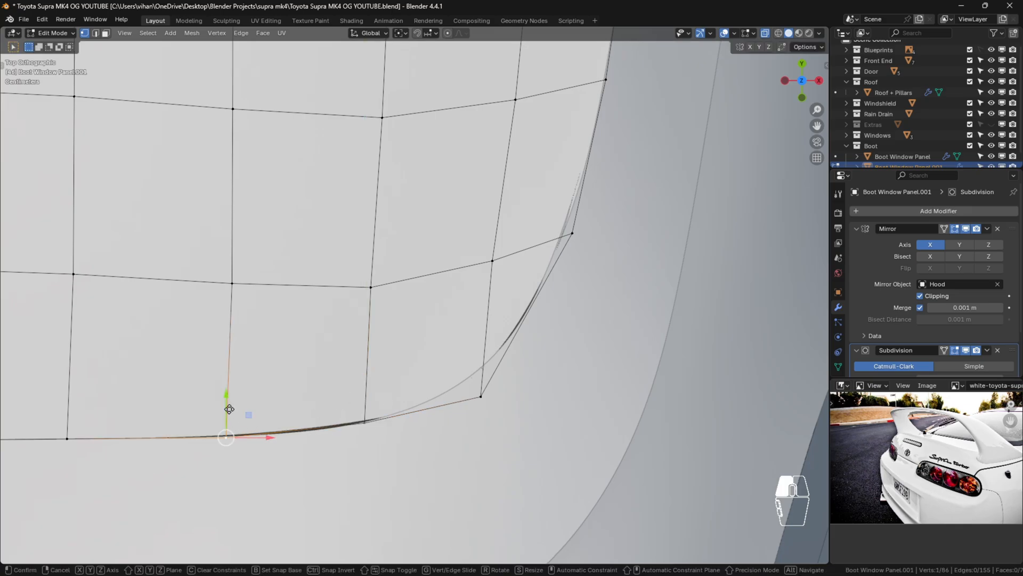
key(g)
key(y)
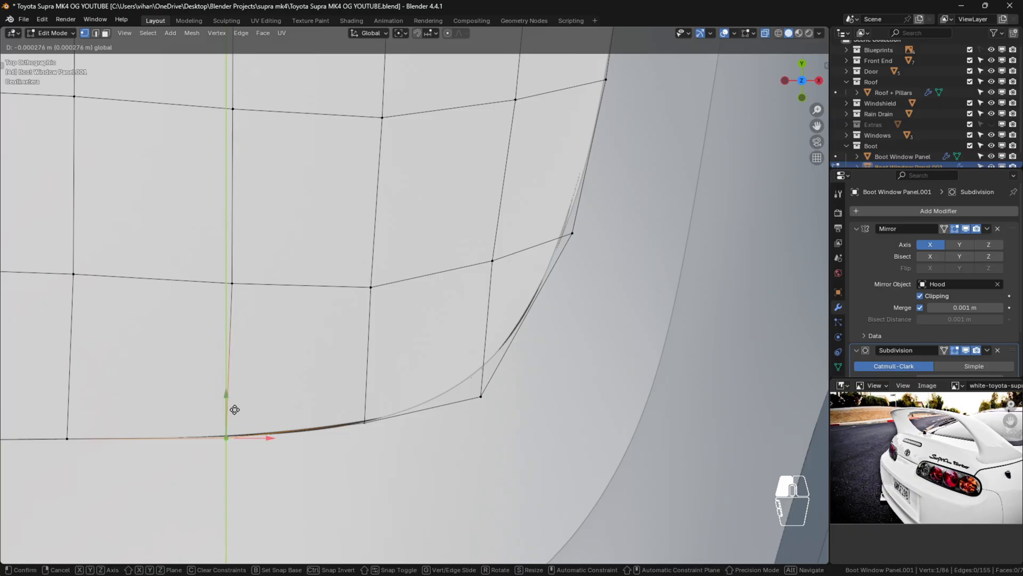
click(235, 409)
click(362, 425)
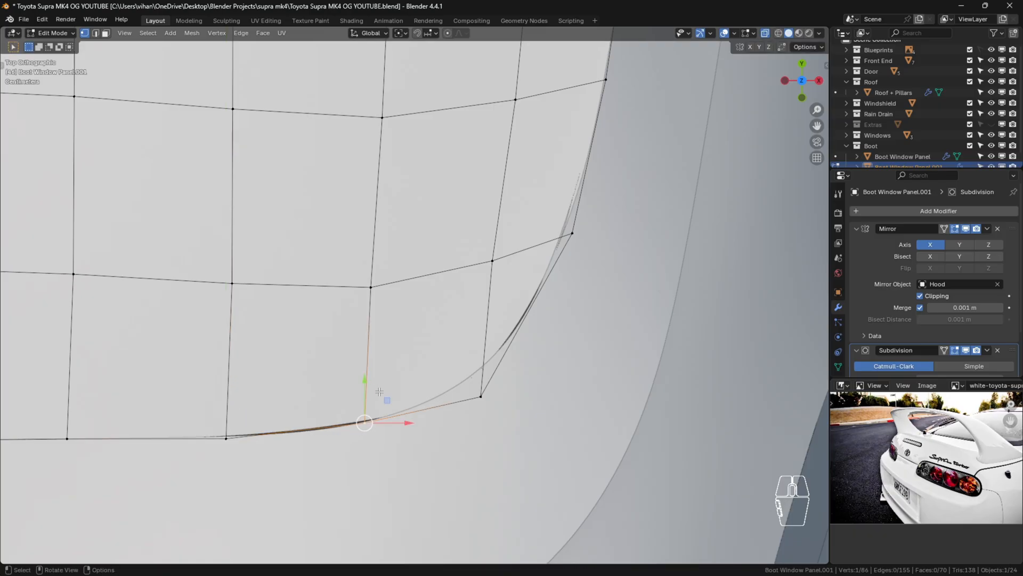
key(g)
key(y)
click(480, 401)
Move the glass's roof-side outer corner vertex along Y and outward along X, then about 0.0025 m along Y to fit the opening.
click(479, 401)
key(g)
key(y)
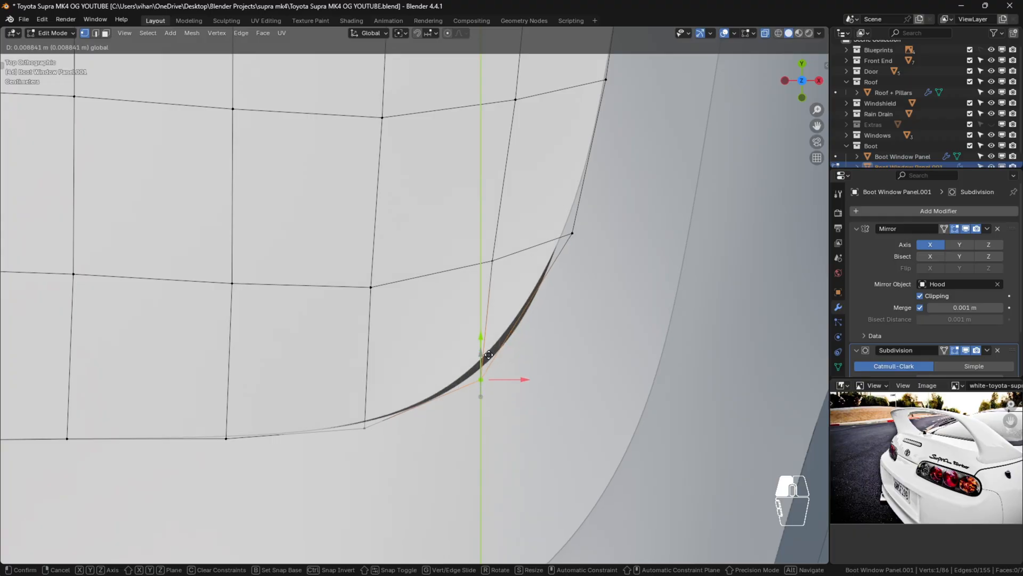
click(489, 359)
drag(530, 386, 546, 385)
drag(494, 341, 496, 350)
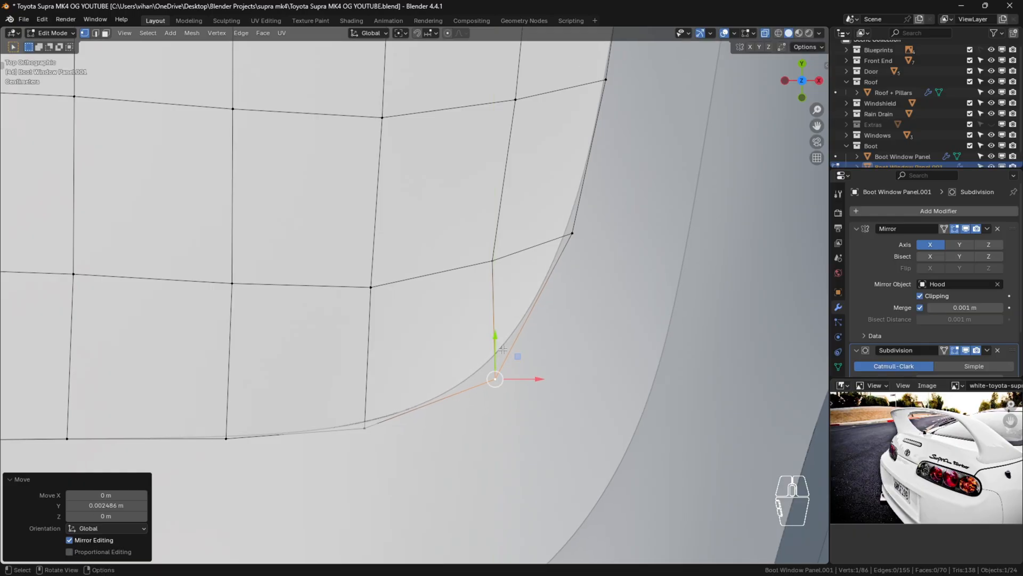
click(602, 313)
Slide the interior vertex beside the roof-side corner slightly outward along its edge and clear the selection.
click(493, 260)
key(g)
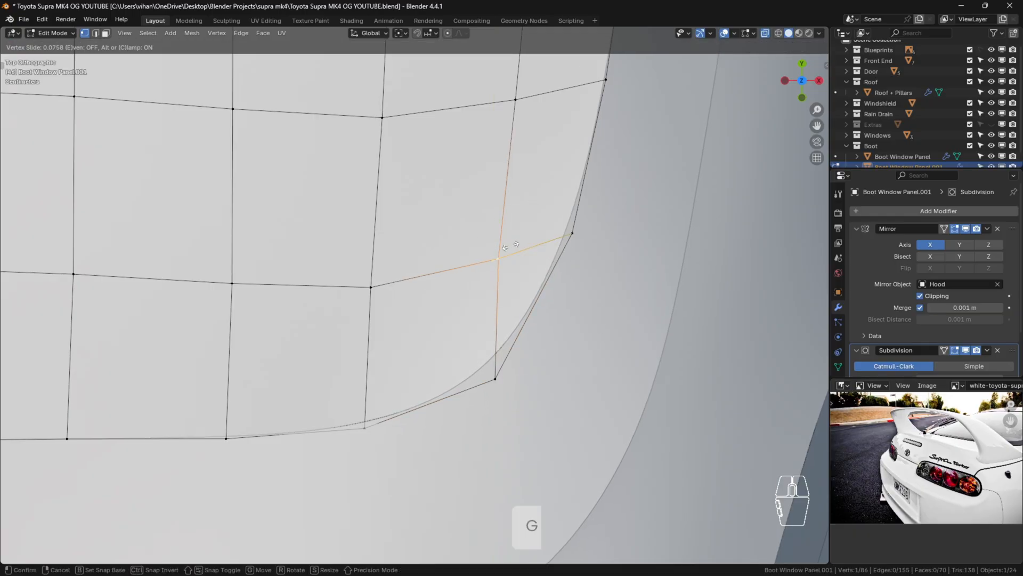
key(g)
click(518, 247)
click(609, 262)
Slide two vertices near the boot-side end of the fifth edge loop from the centre line slightly toward the centre.
scroll(613, 234, down, 5)
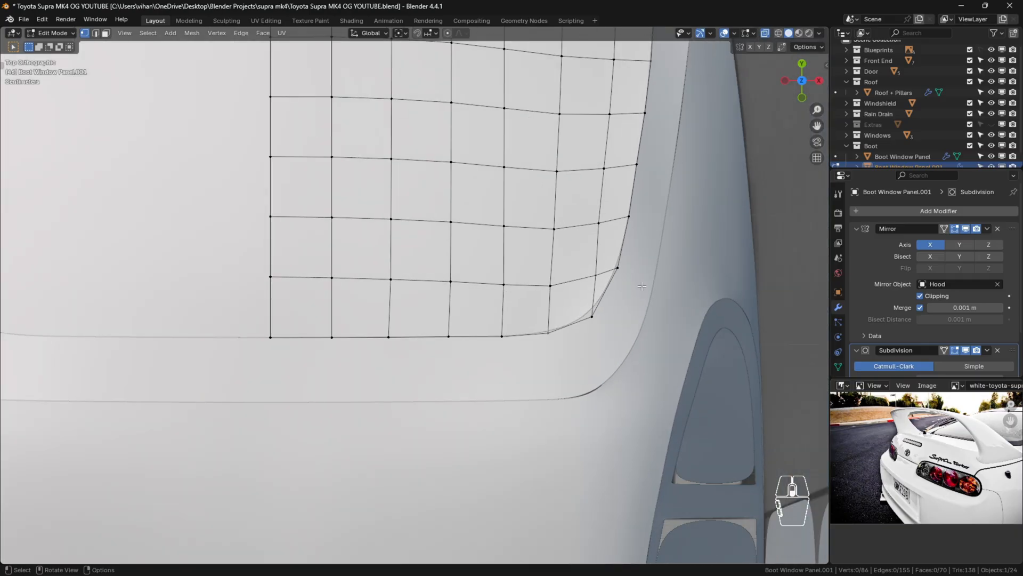
scroll(618, 204, up, 2)
shift+middle_drag(612, 229, 463, 278)
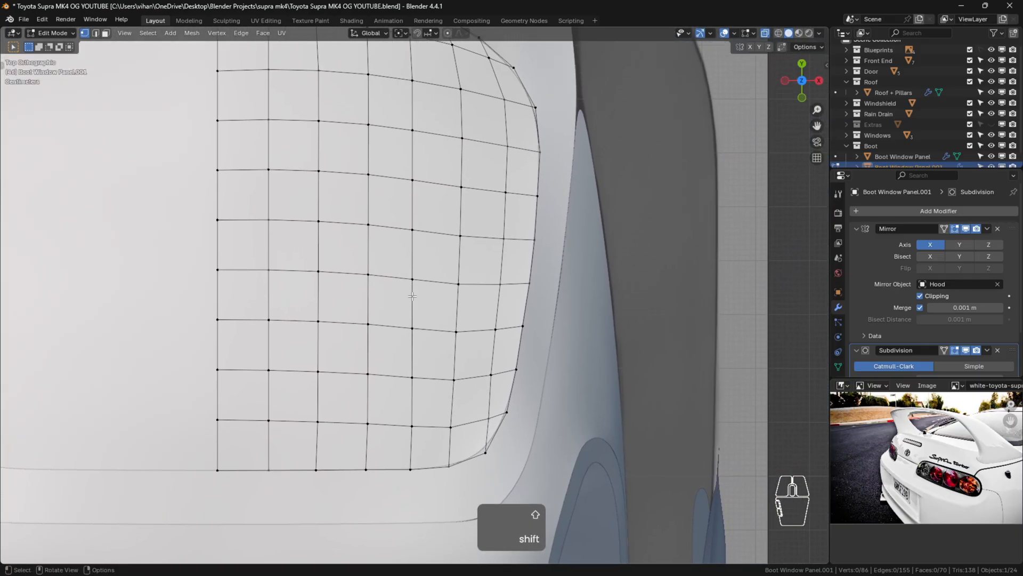
shift+middle_drag(436, 174, 440, 193)
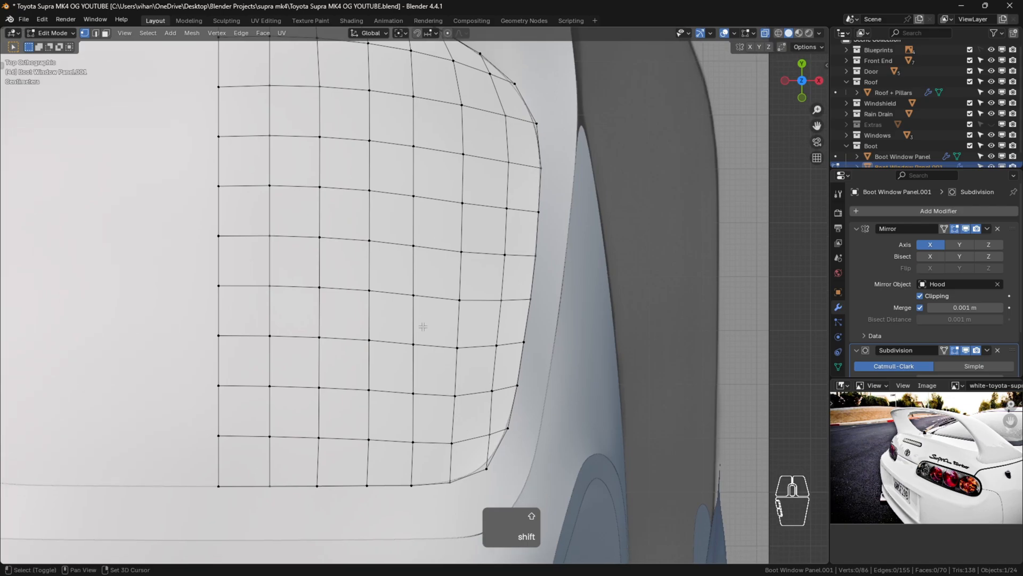
scroll(459, 92, up, 3)
click(462, 105)
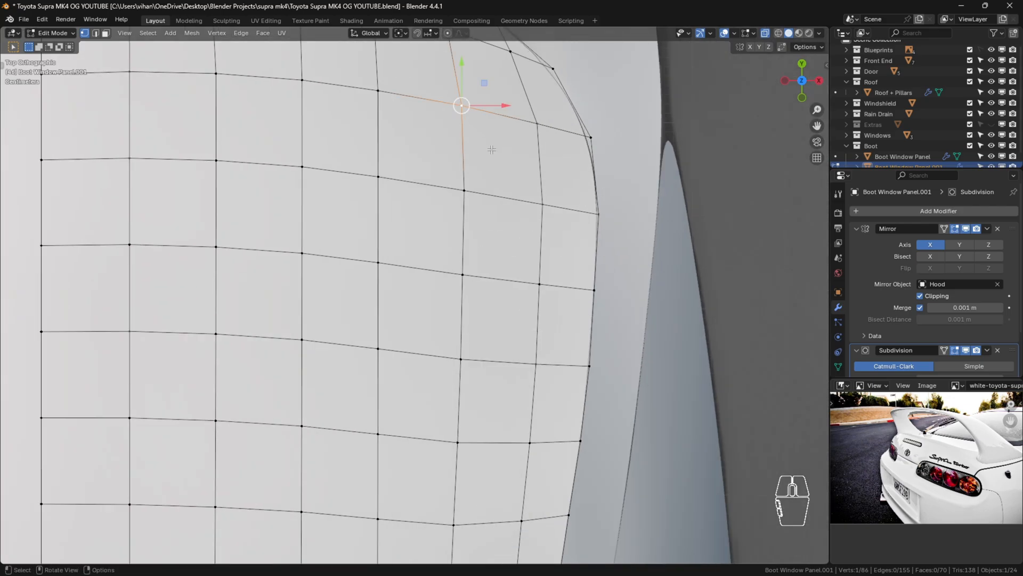
scroll(498, 151, down, 1)
shift+middle_drag(497, 152, 478, 260)
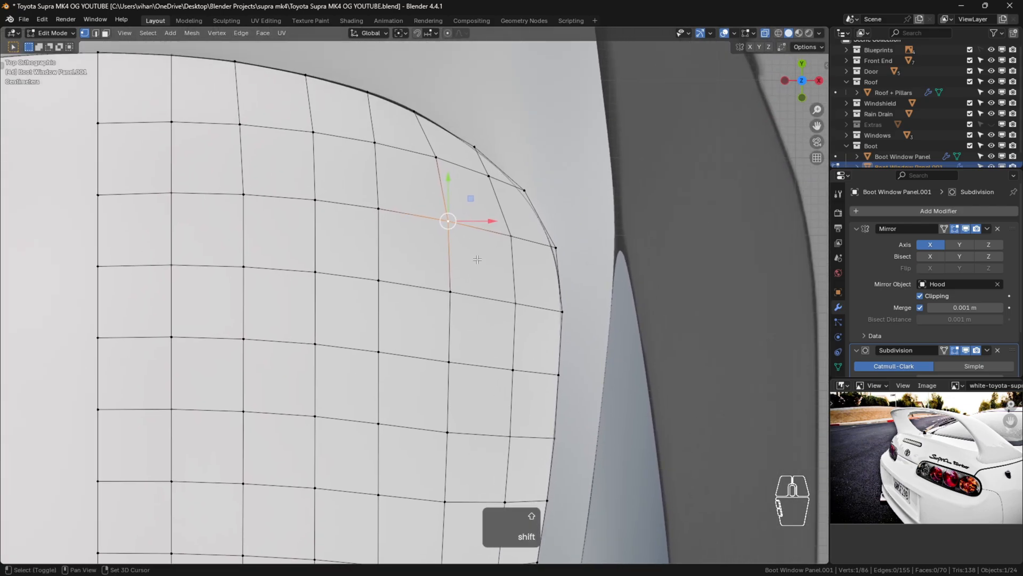
key(g)
key(g)
click(448, 228)
click(450, 291)
key(g)
key(g)
click(447, 286)
Slide the next three vertices along the same fifth edge loop toward the centre to straighten it, and clear the selection.
click(449, 361)
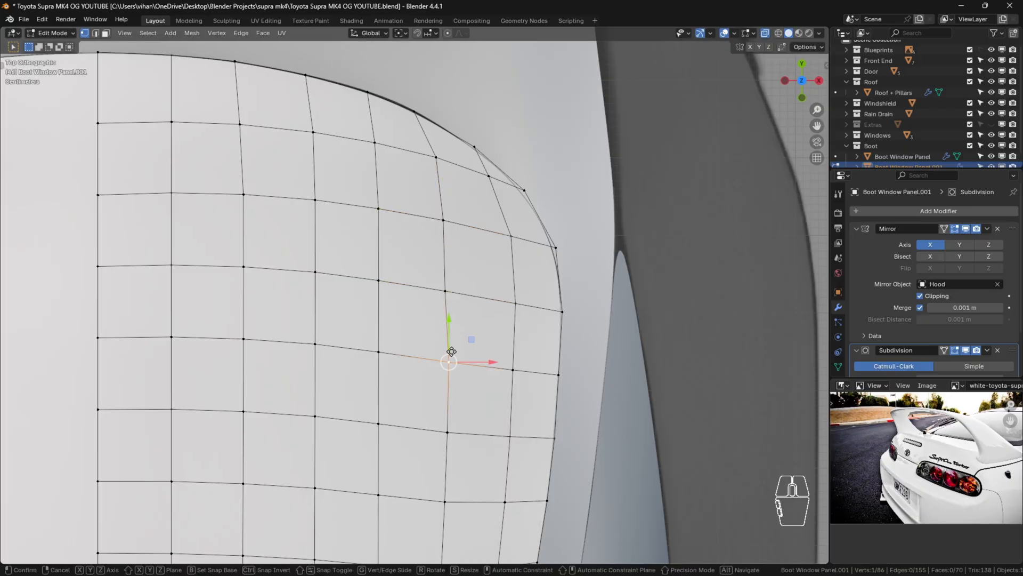
key(g)
key(g)
click(480, 352)
click(450, 432)
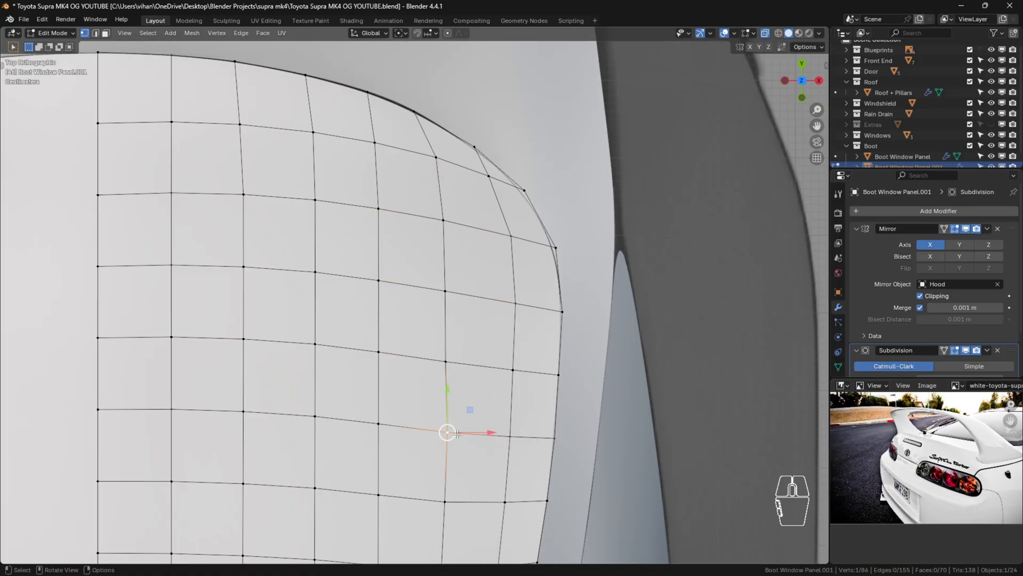
key(g)
key(g)
click(562, 435)
click(561, 435)
scroll(561, 435, down, 1)
shift+middle_drag(560, 435, 549, 293)
click(456, 350)
key(g)
key(g)
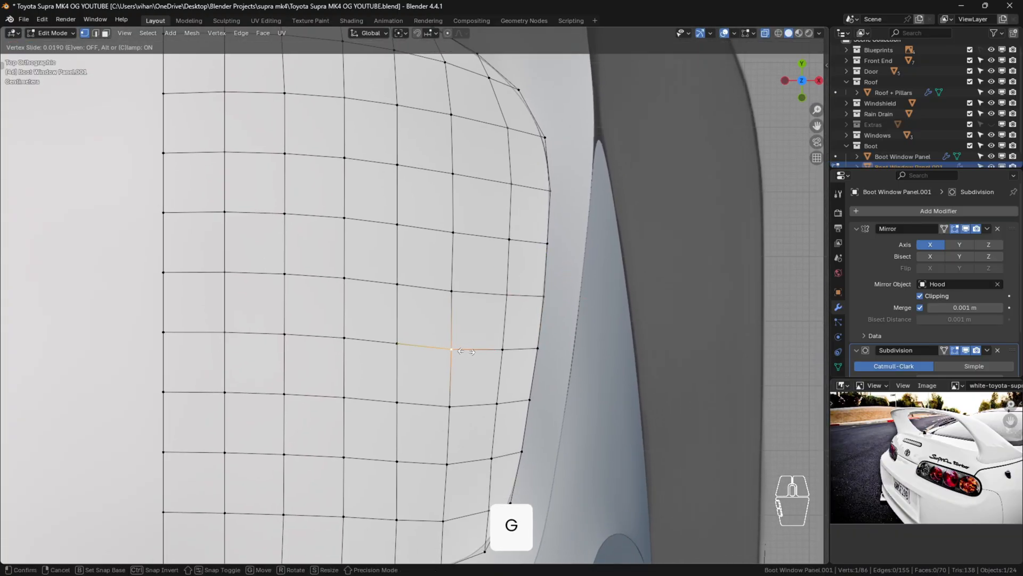
click(458, 349)
click(674, 373)
scroll(671, 325, down, 3)
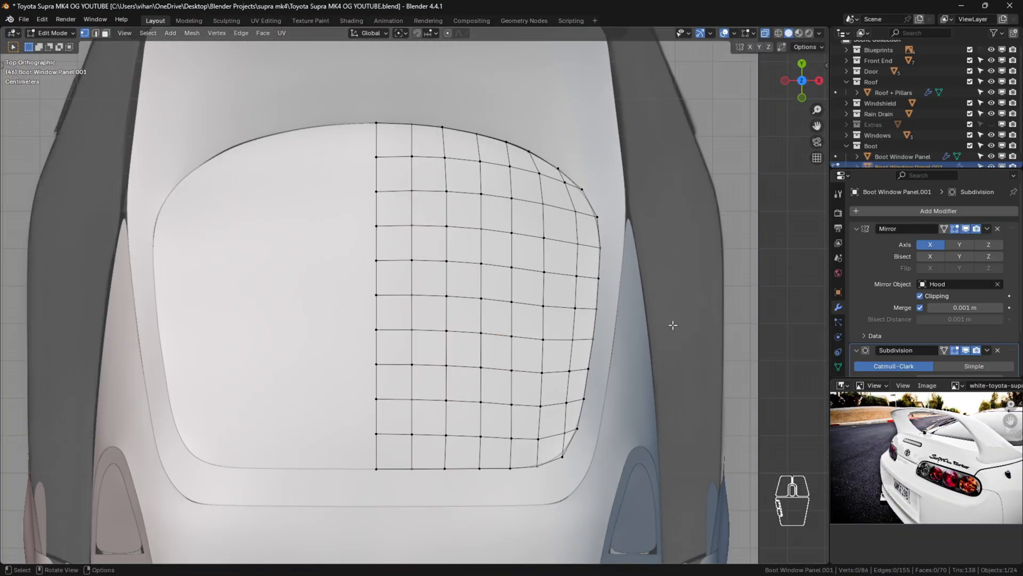
Leave Edit Mode and switch the viewport to a glossy metallic matcap for checking the surface reflections.
key(Tab)
scroll(672, 324, down, 5)
middle_drag(574, 337, 322, 263)
shift+middle_drag(445, 314, 573, 277)
scroll(373, 289, up, 4)
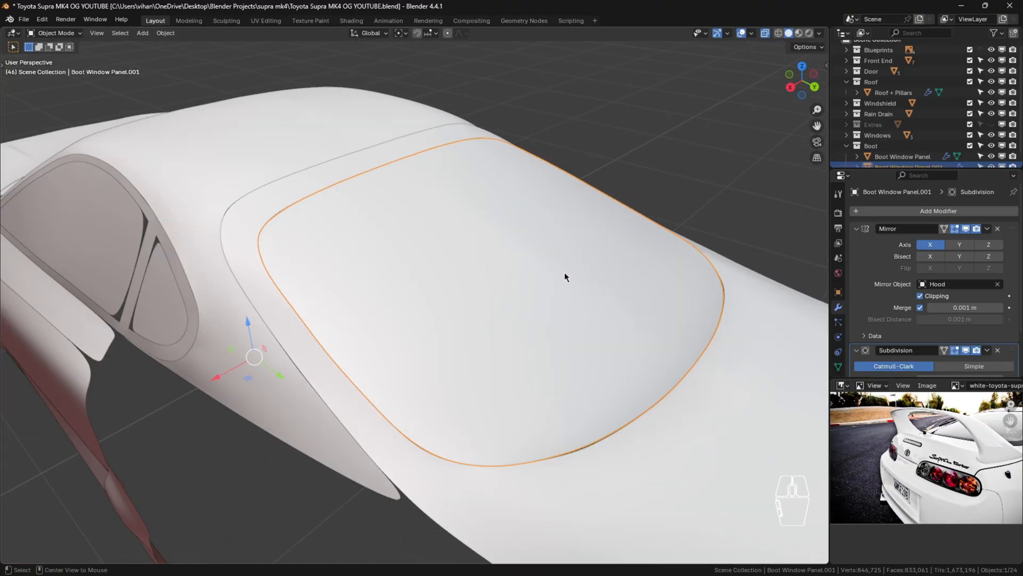
key(alt+x)
click(556, 207)
middle_drag(584, 226, 297, 257)
Apply Shade Smooth to the rear window glass and to the surrounding boot window panel.
click(389, 254)
right_click(389, 254)
click(389, 254)
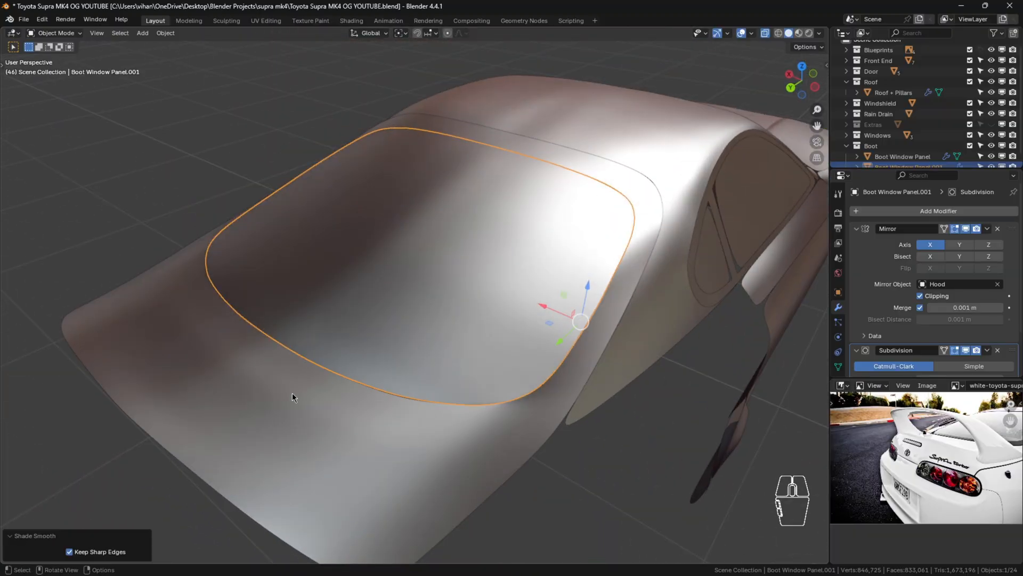
click(292, 393)
right_click(292, 392)
click(301, 366)
Put the rear window glass into Edit Mode and view it from the top.
scroll(512, 287, down, 4)
middle_drag(512, 290, 452, 341)
key(Tab)
scroll(385, 297, up, 2)
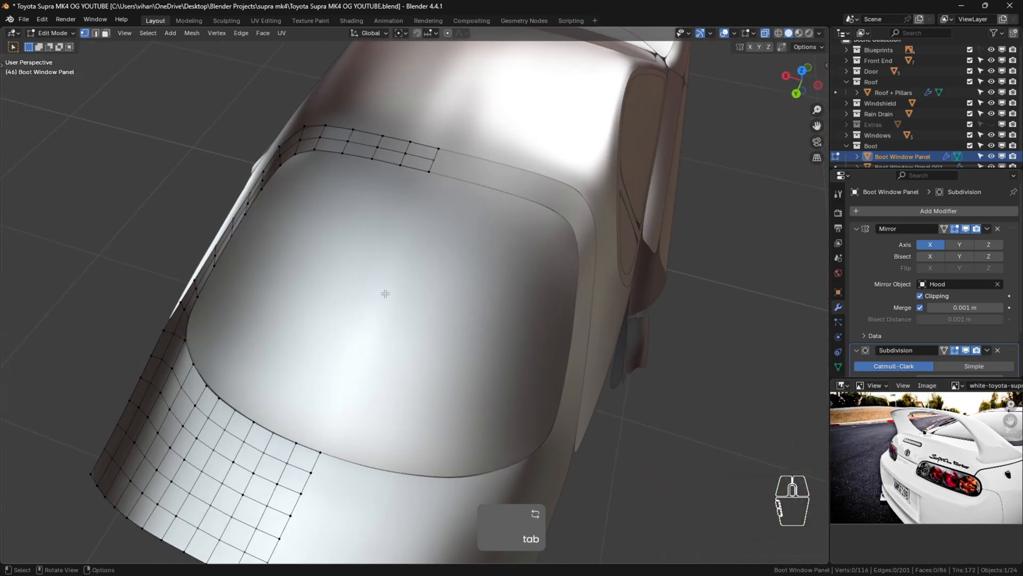
key(Tab)
click(385, 280)
key(Tab)
scroll(387, 285, down, 1)
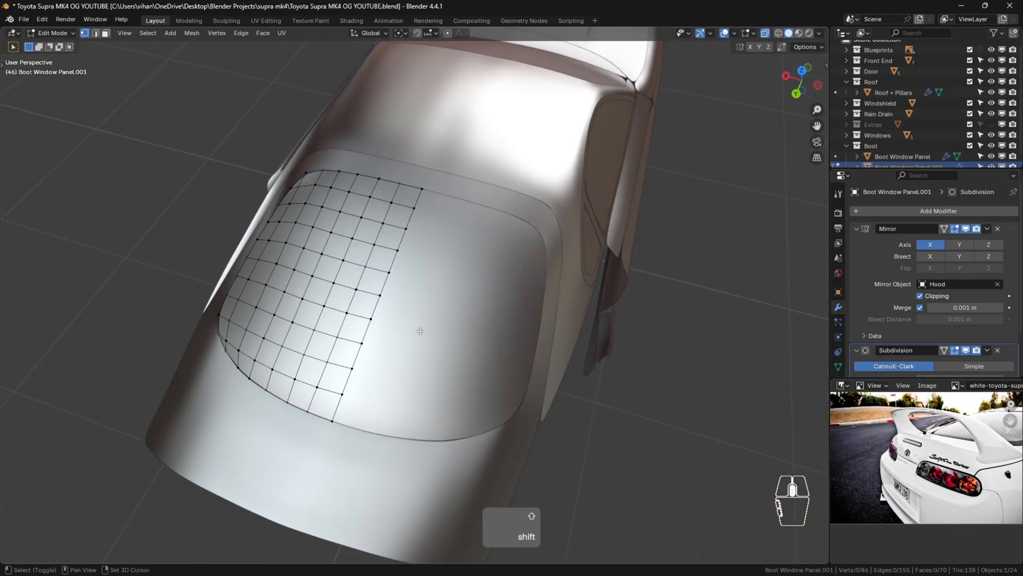
shift+middle_drag(419, 325, 453, 315)
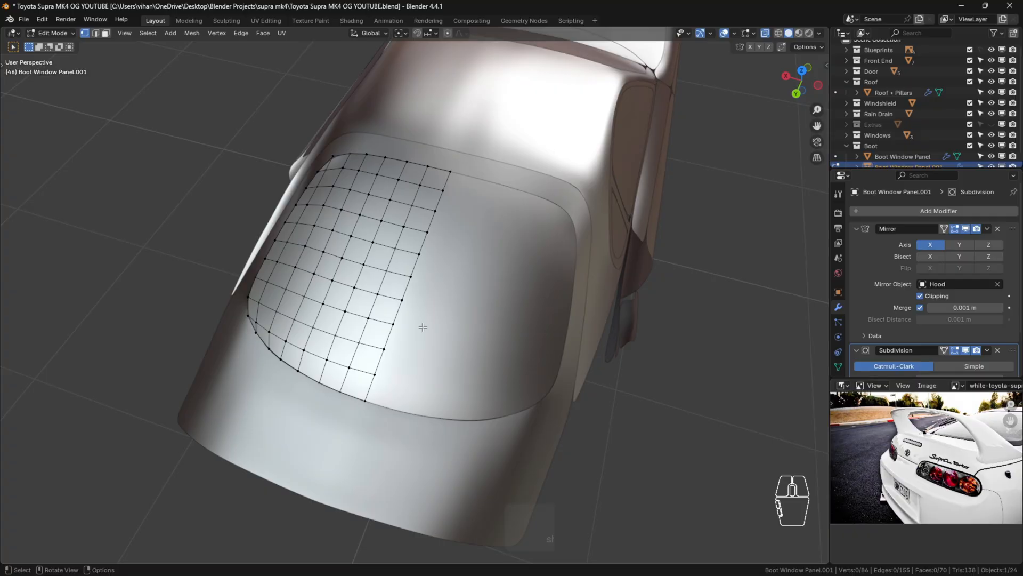
key(KP_7)
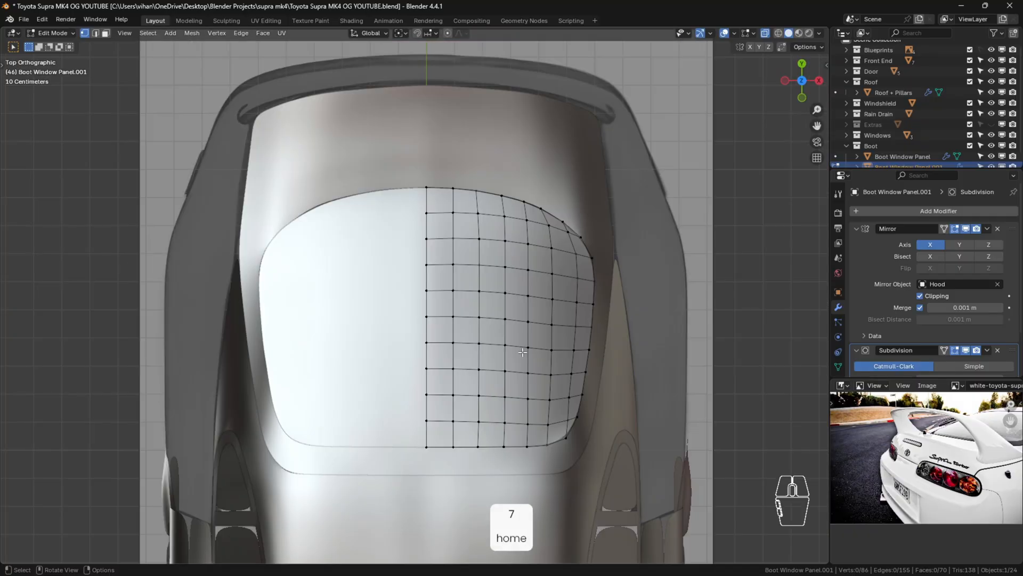
scroll(511, 283, up, 1)
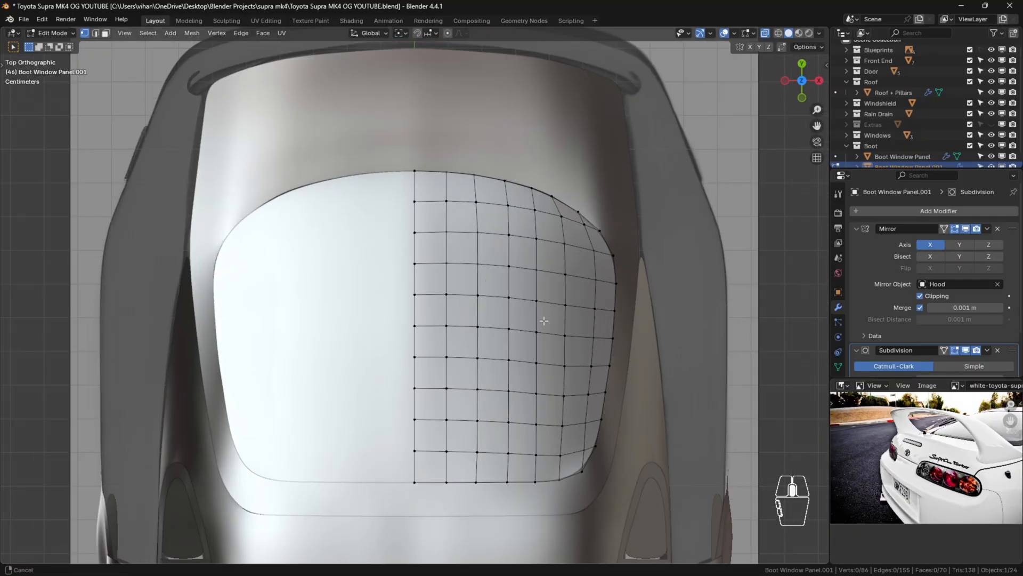
shift+middle_drag(482, 305, 402, 239)
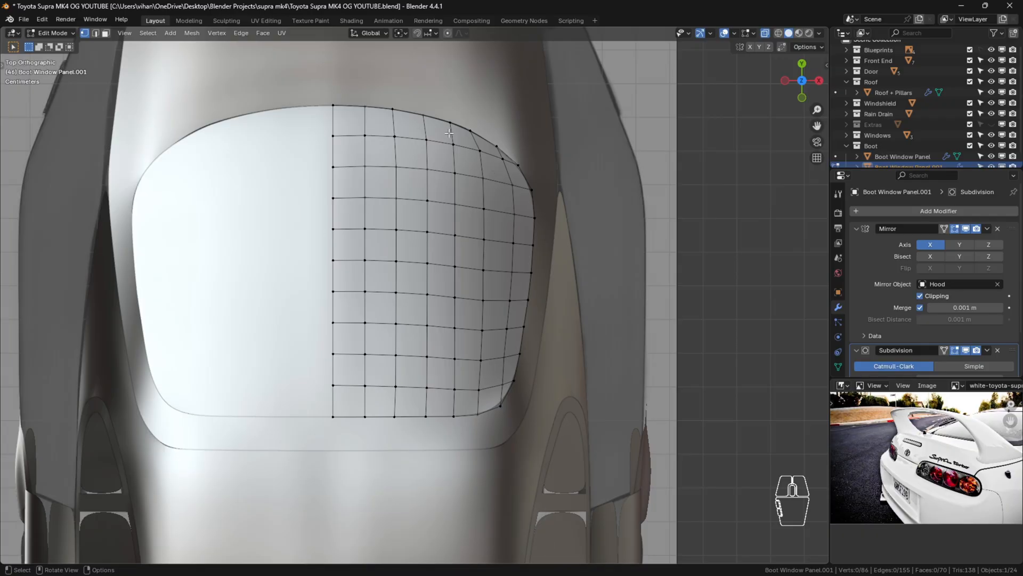
Scale the entire glass mesh down uniformly to about 0.875, leaving a gap around it, and exit Edit Mode.
key(a)
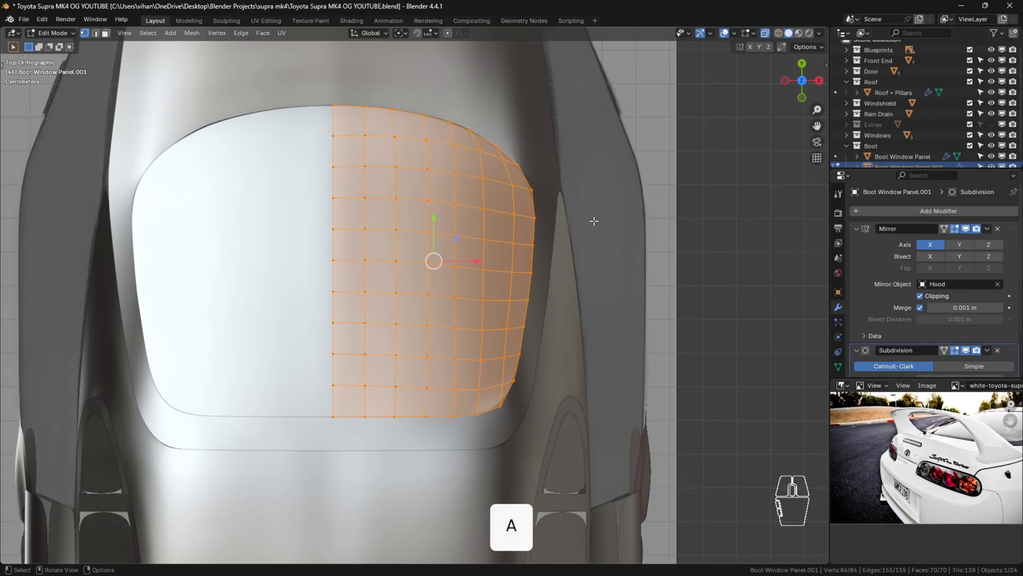
scroll(593, 220, up, 1)
shift+middle_drag(593, 222, 541, 228)
key(s)
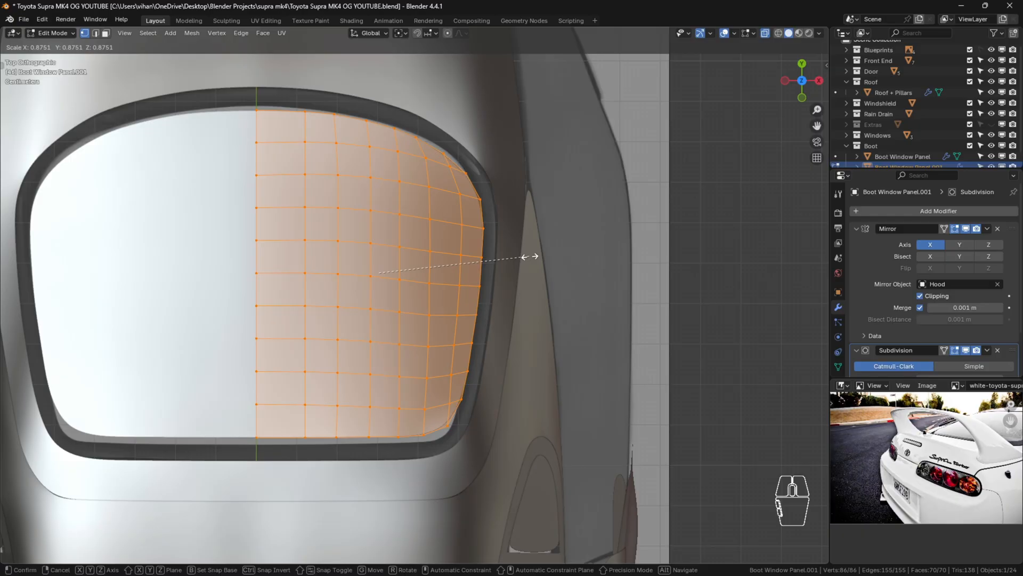
click(529, 256)
click(687, 283)
key(Tab)
Open the glass and the boot window panel together in Edit Mode and select the edge path around the panel's opening.
scroll(693, 306, down, 3)
middle_drag(693, 306, 351, 248)
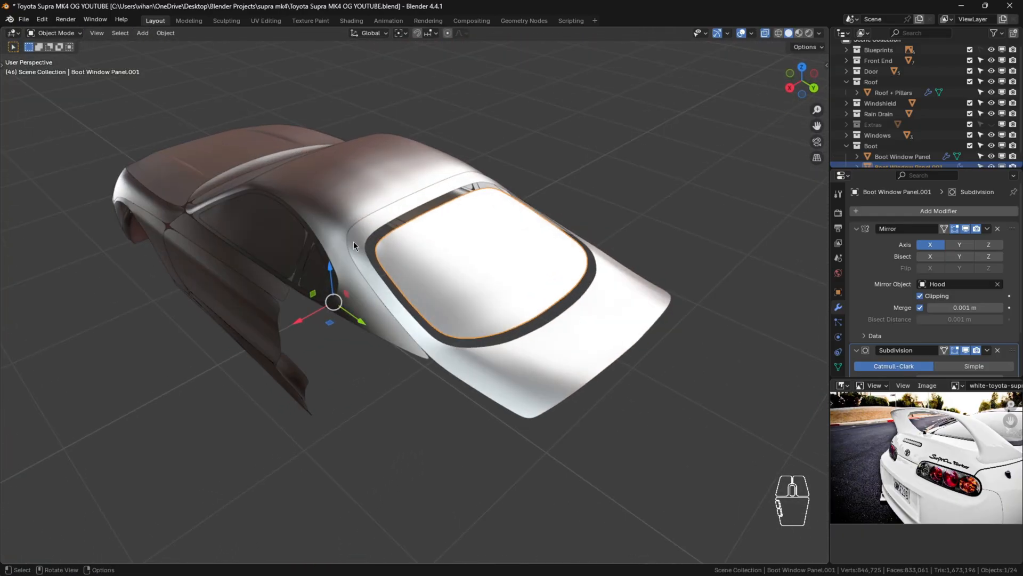
shift+click(364, 227)
key(Tab)
scroll(459, 250, up, 2)
shift+middle_drag(471, 252, 348, 258)
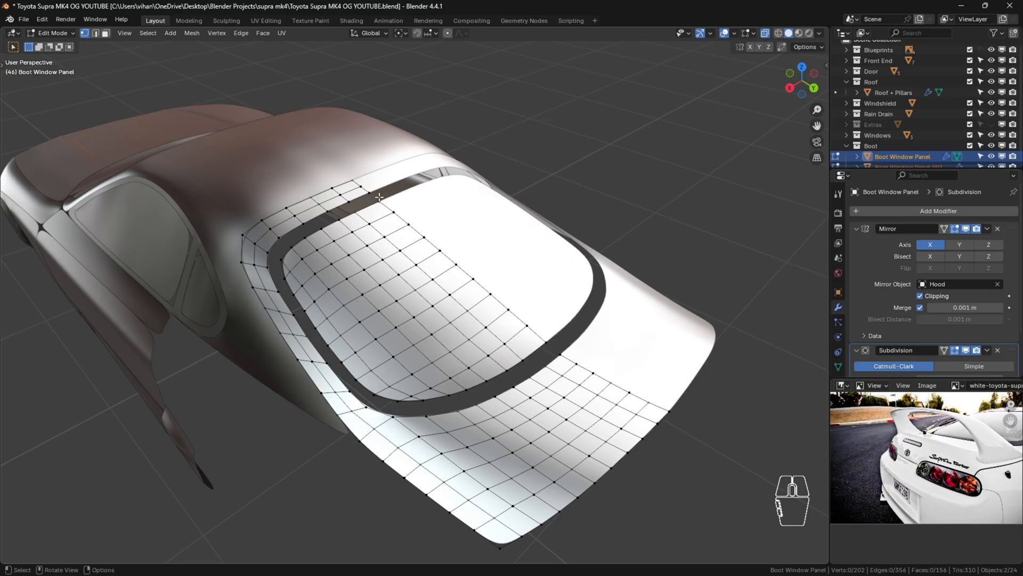
ctrl+click(559, 353)
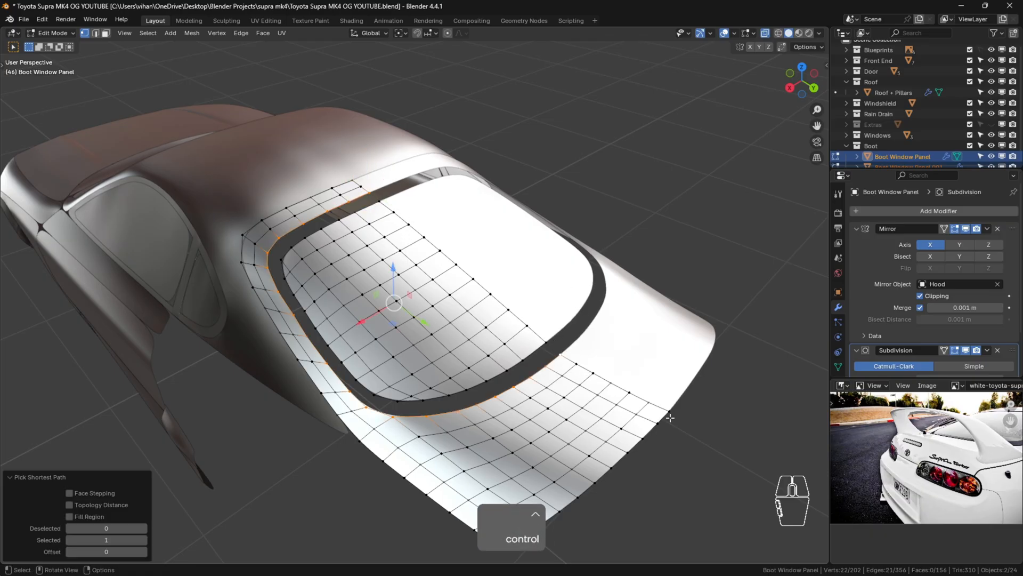
Duplicate the outer edge path of the window glass in place and separate the copy into its own object.
click(377, 199)
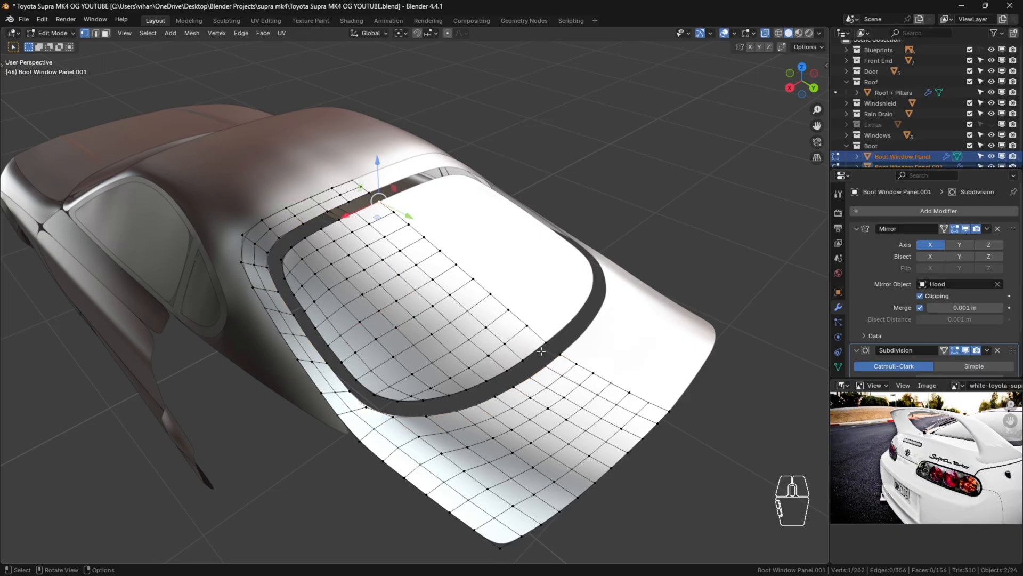
ctrl+click(548, 338)
click(378, 202)
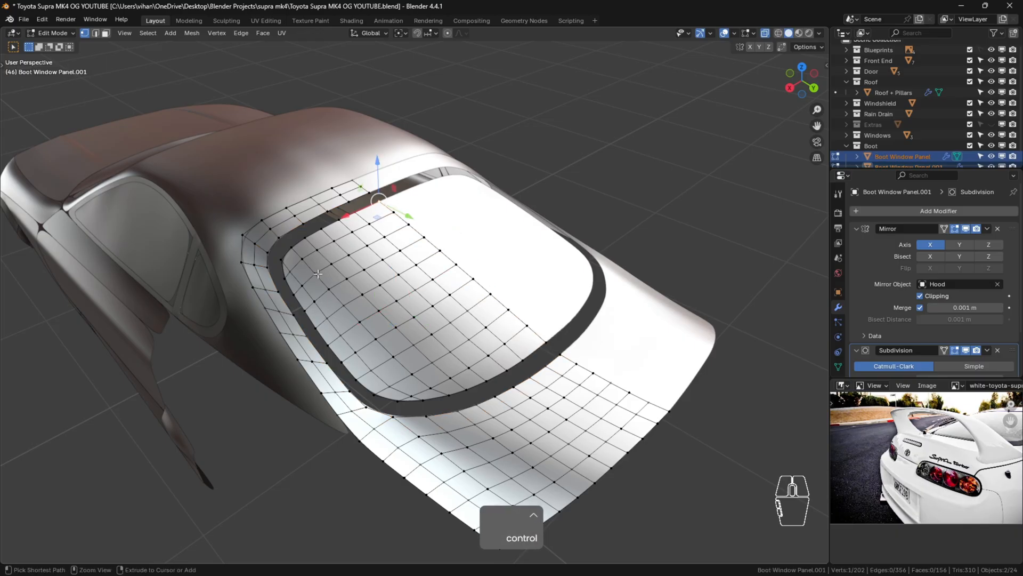
ctrl+click(322, 344)
ctrl+click(549, 351)
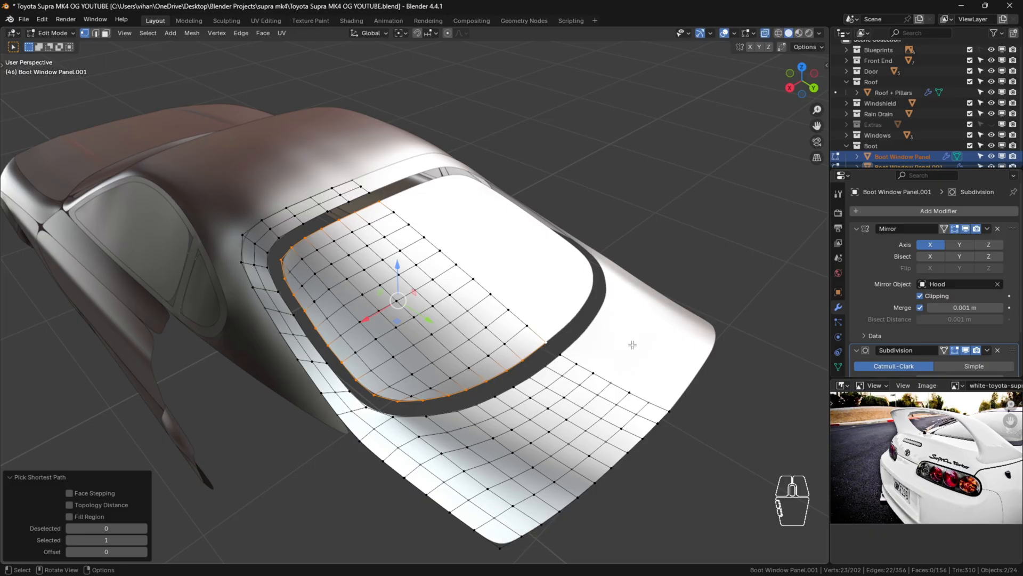
key(shift+d)
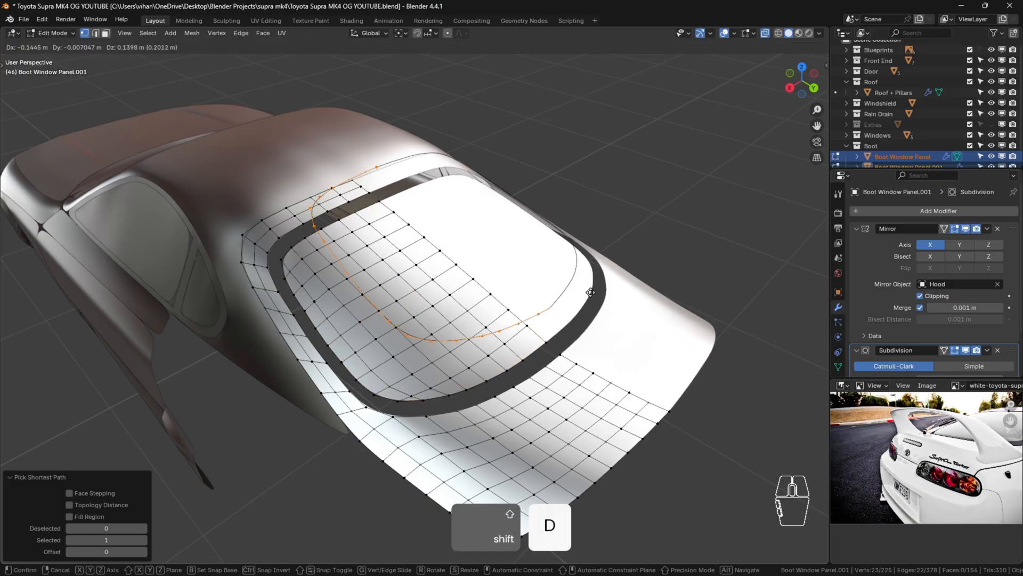
right_click(561, 346)
key(p)
click(592, 297)
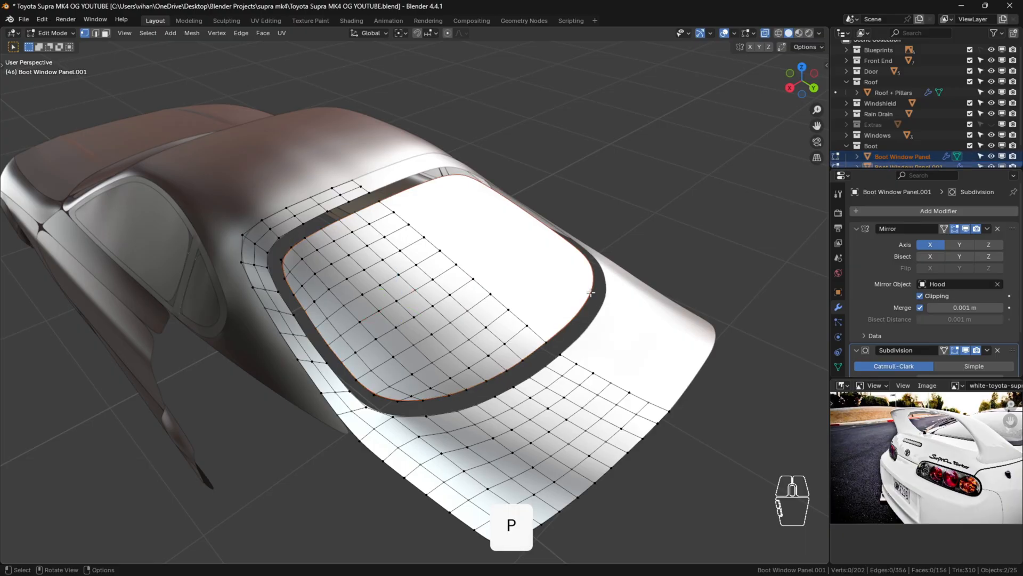
Open only the boot window panel in Edit Mode and select the edge path around its window opening.
key(Tab)
key(Tab)
click(571, 363)
key(Tab)
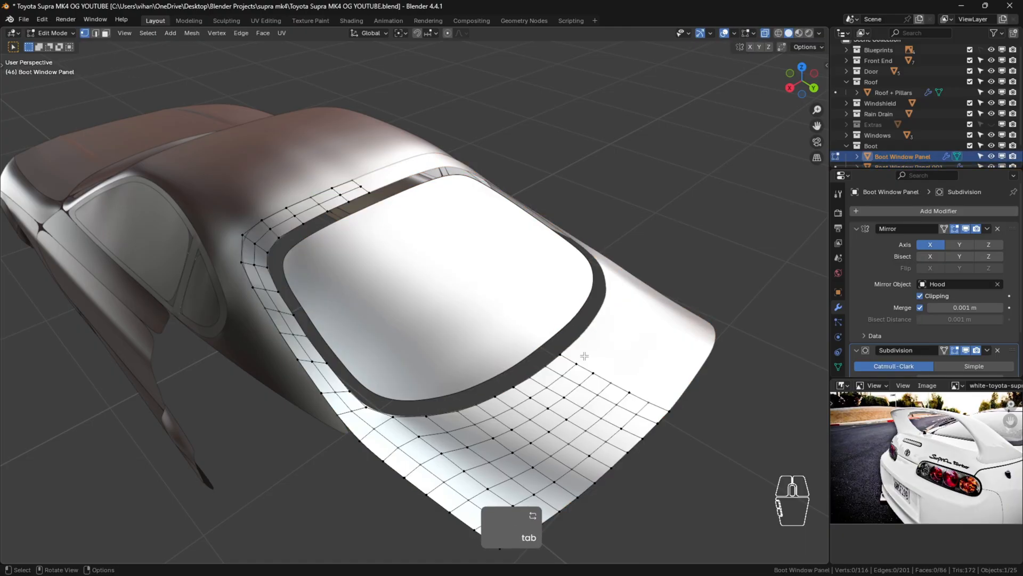
scroll(572, 356, up, 1)
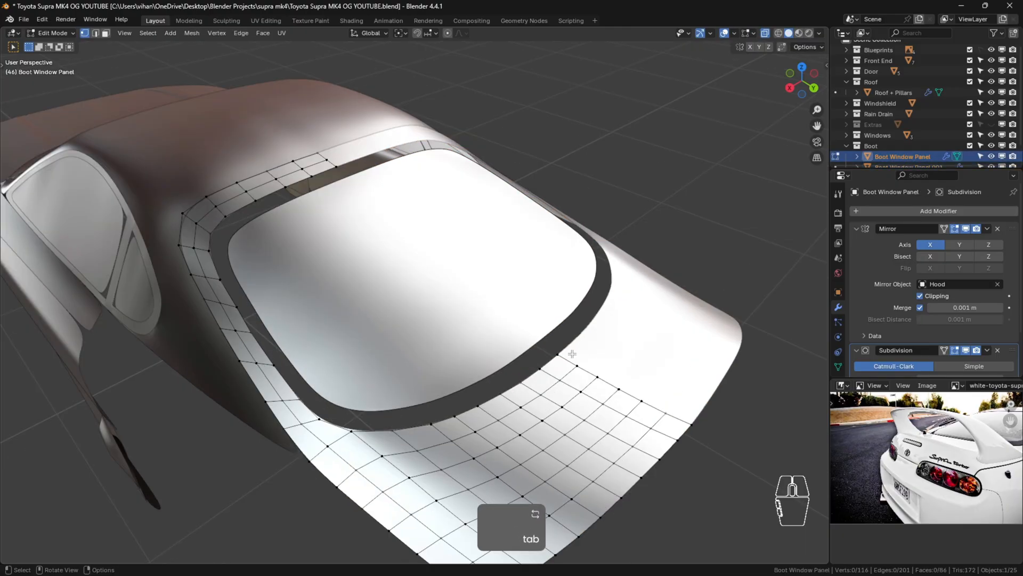
ctrl+click(339, 166)
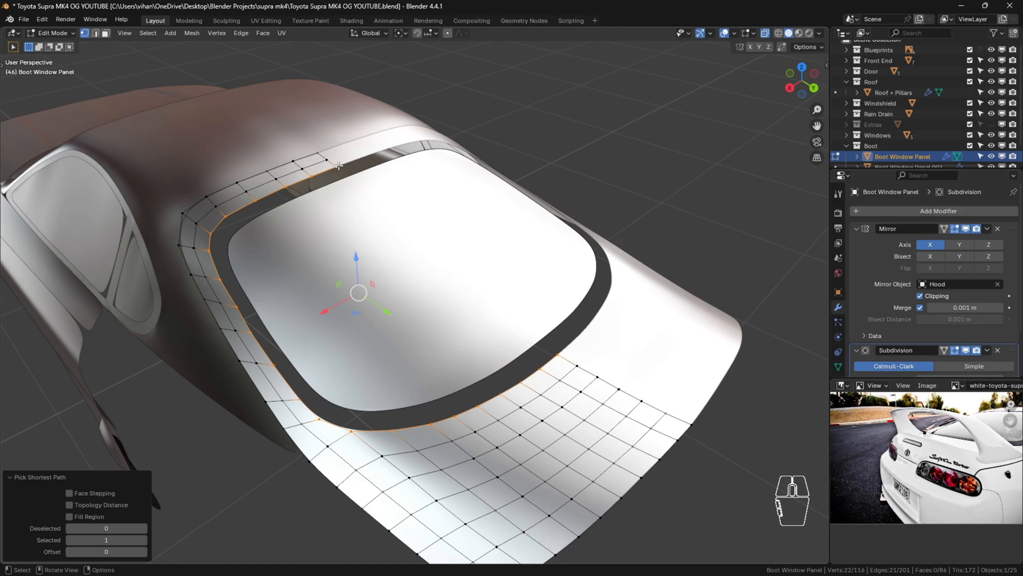
Duplicate the selected opening edge path in place, separate the copy into its own object and exit Edit Mode.
key(shift+d)
right_click(388, 136)
key(p)
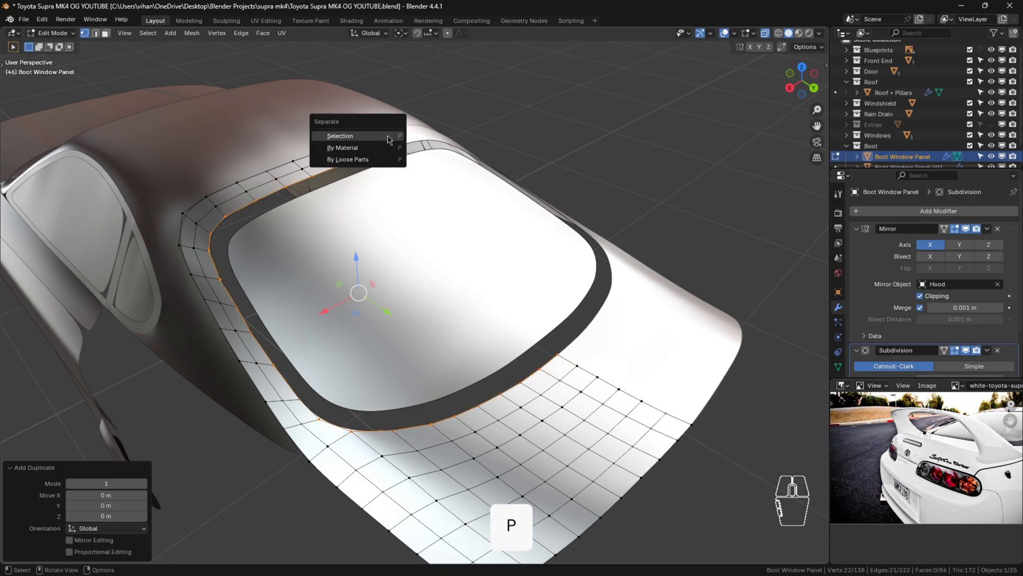
click(388, 137)
key(Tab)
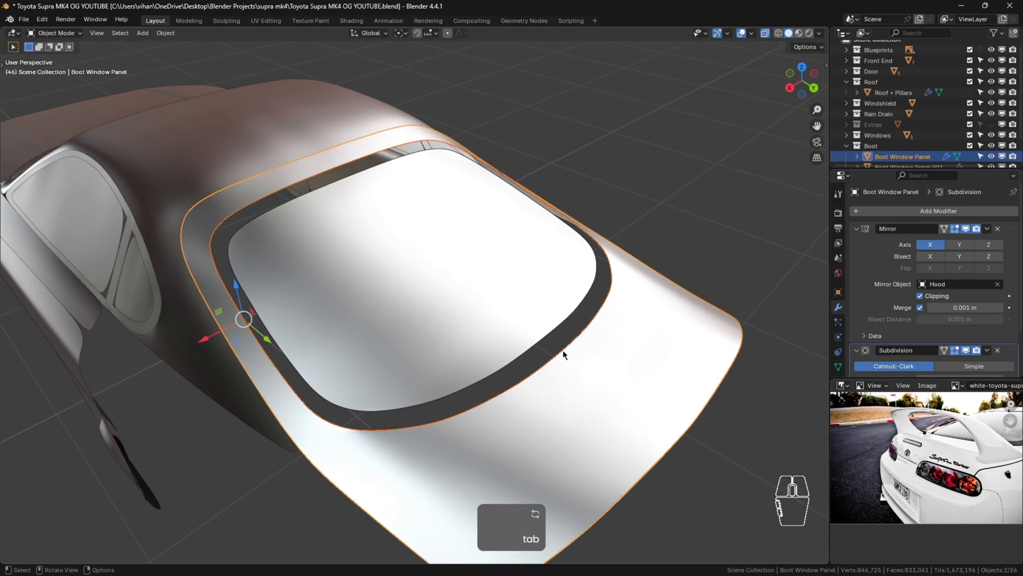
Hide the boot window panel so that only the glass and the separated edge paths remain around the window.
click(563, 351)
click(560, 353)
click(560, 352)
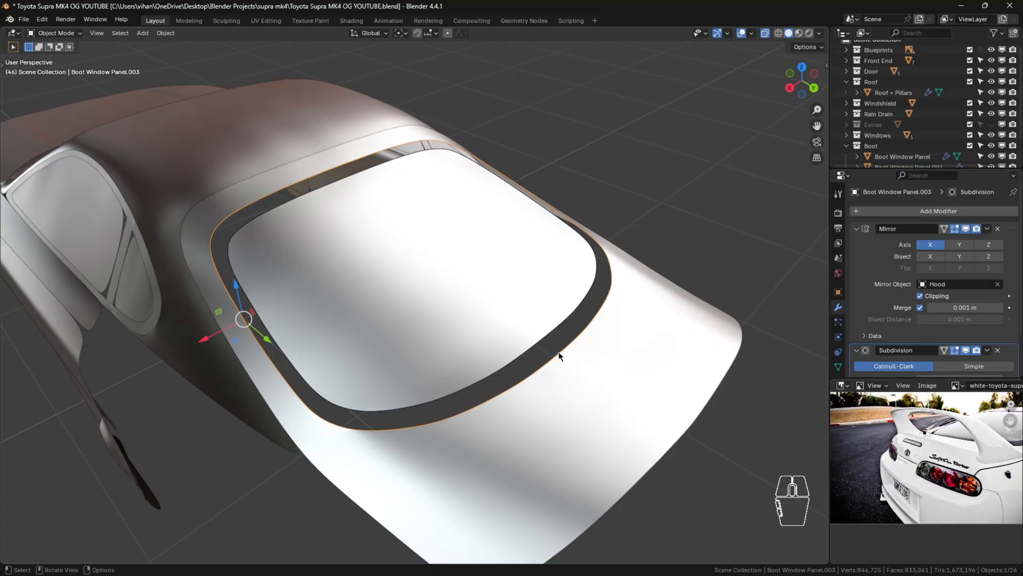
key(h)
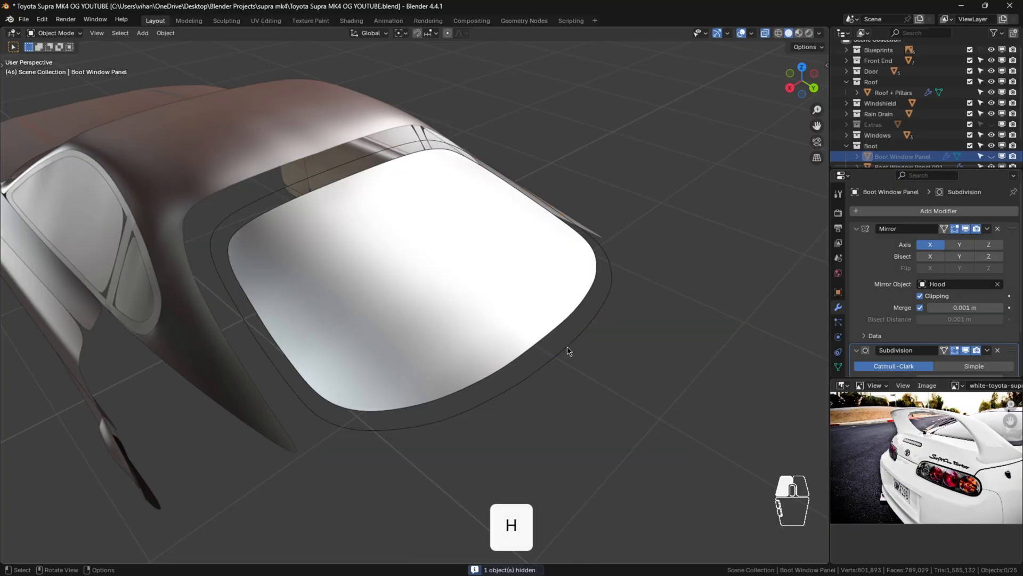
Open the separated outer edge path in Edit Mode and add a single loop cut on its upper edge nearest the centerline.
key(Tab)
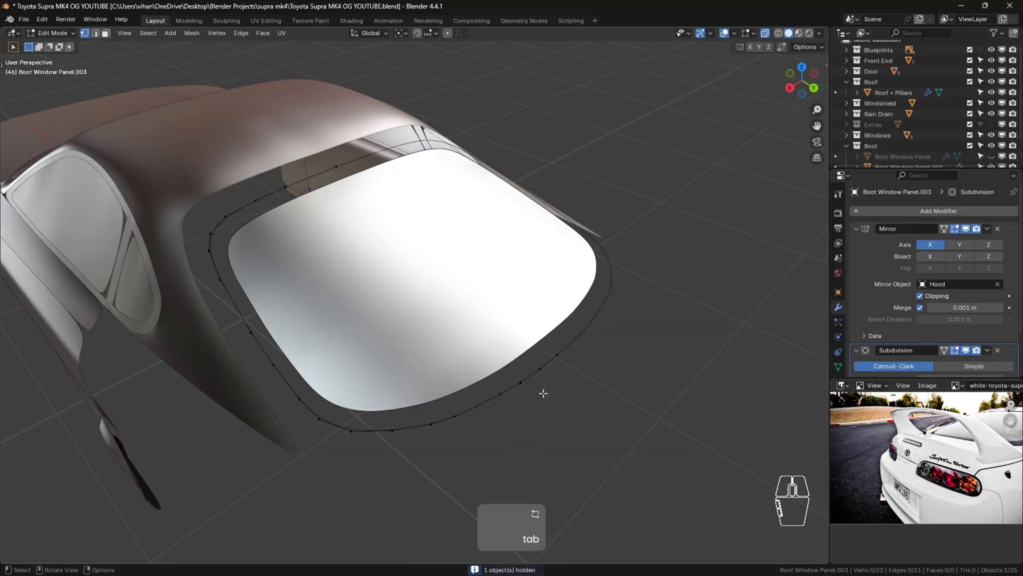
scroll(482, 411, up, 2)
scroll(240, 119, up, 1)
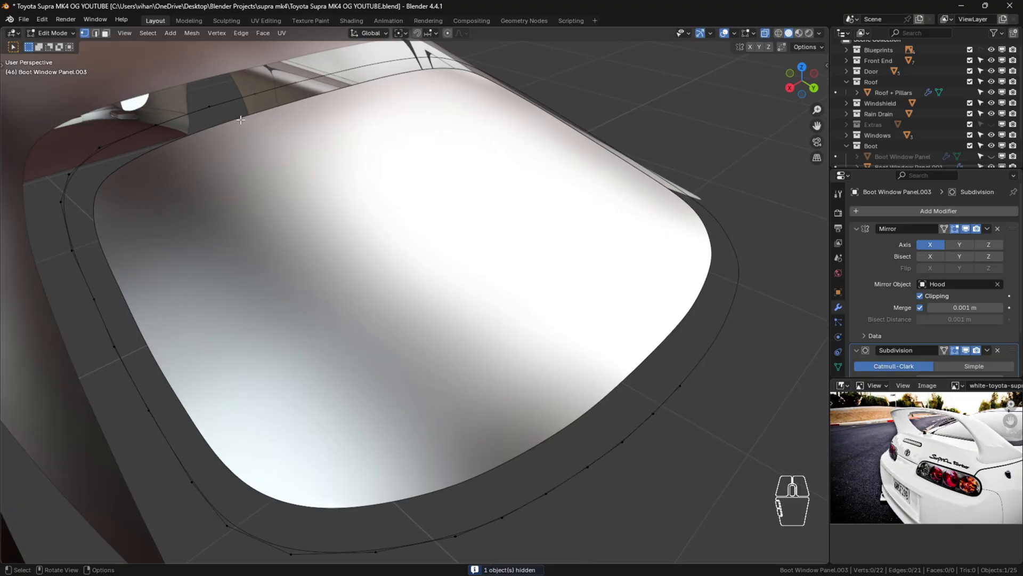
ctrl+right_click(296, 83)
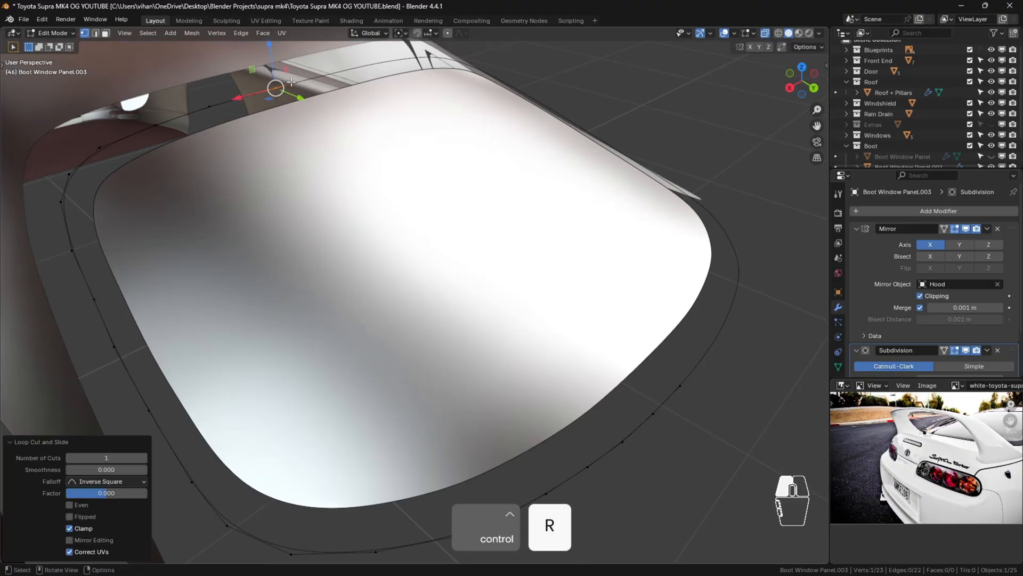
Select the whole outer path and distribute its vertices evenly with LoopTools Space.
alt+click(257, 96)
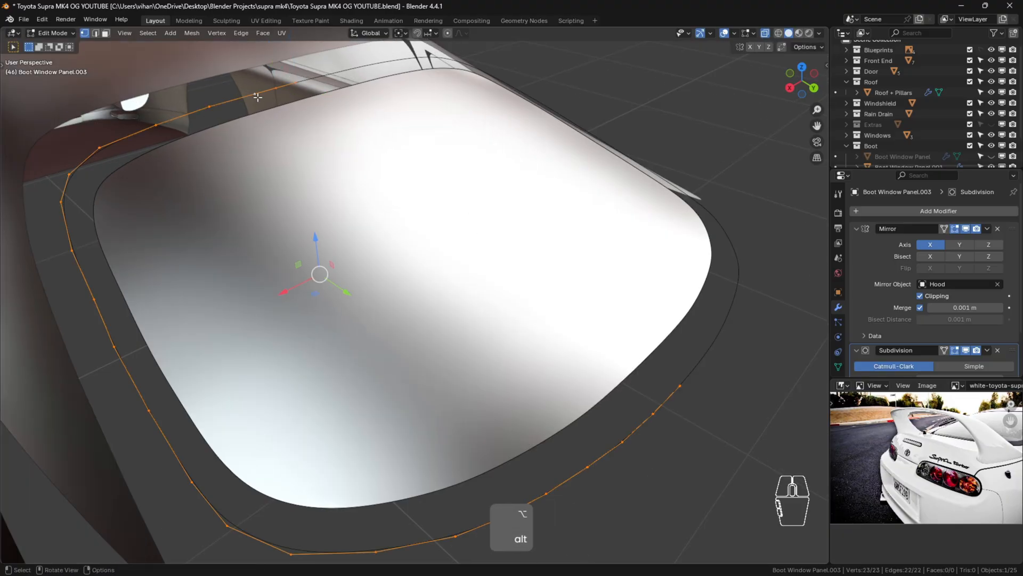
key(n)
click(759, 151)
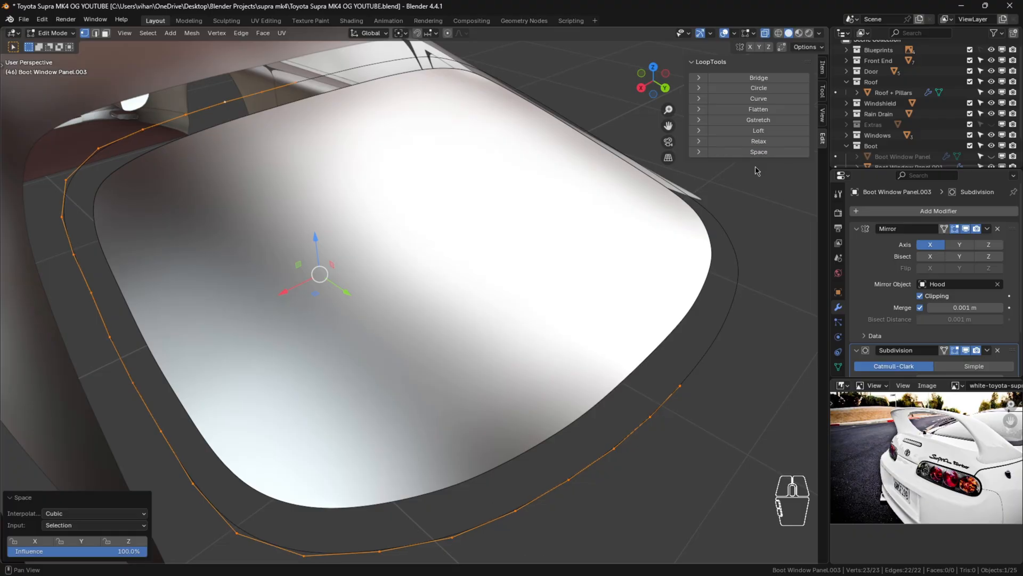
key(n)
scroll(464, 297, down, 2)
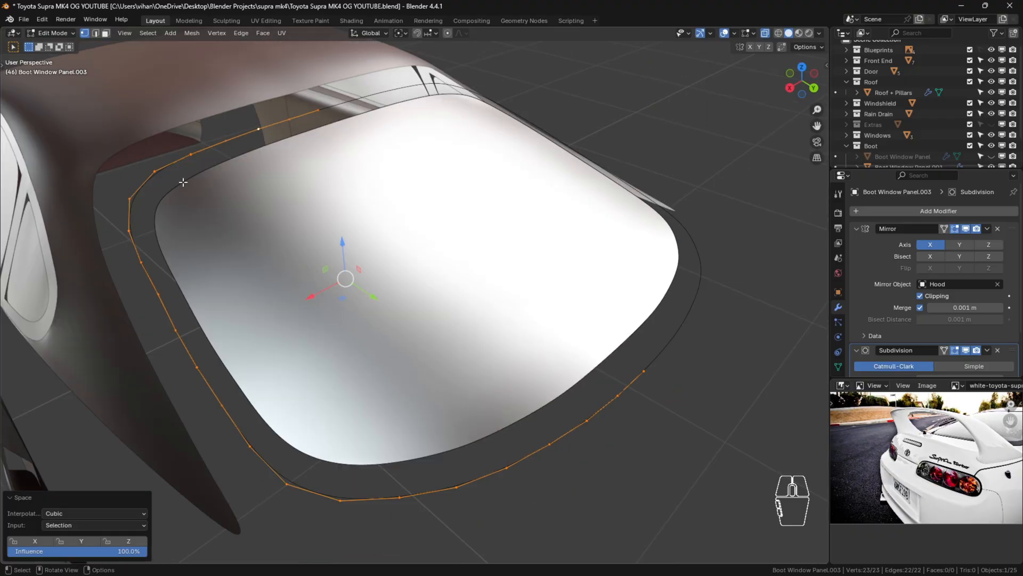
Join the outer opening path with the glass edge path into one object and open it in Edit Mode.
key(Tab)
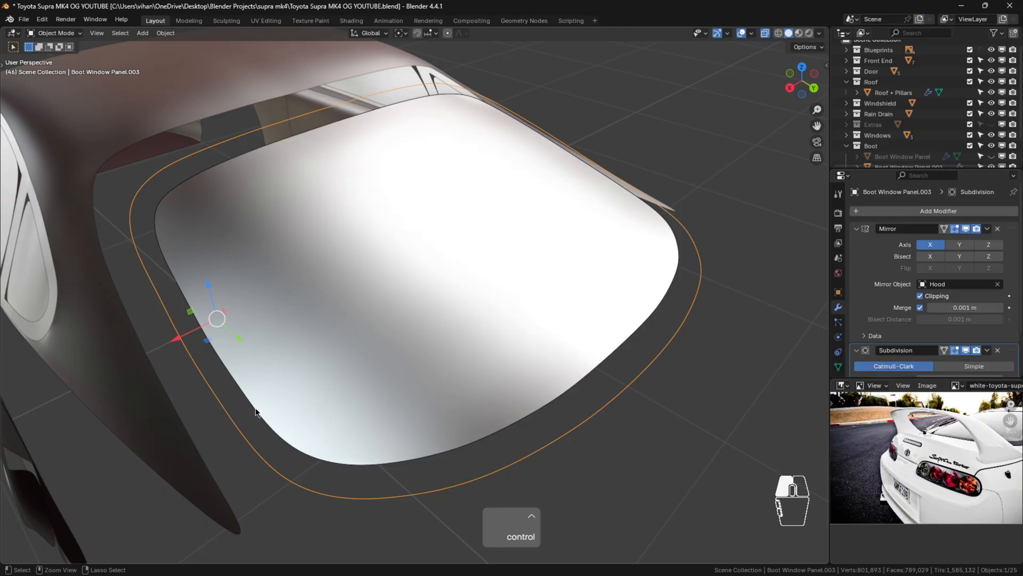
shift+click(158, 205)
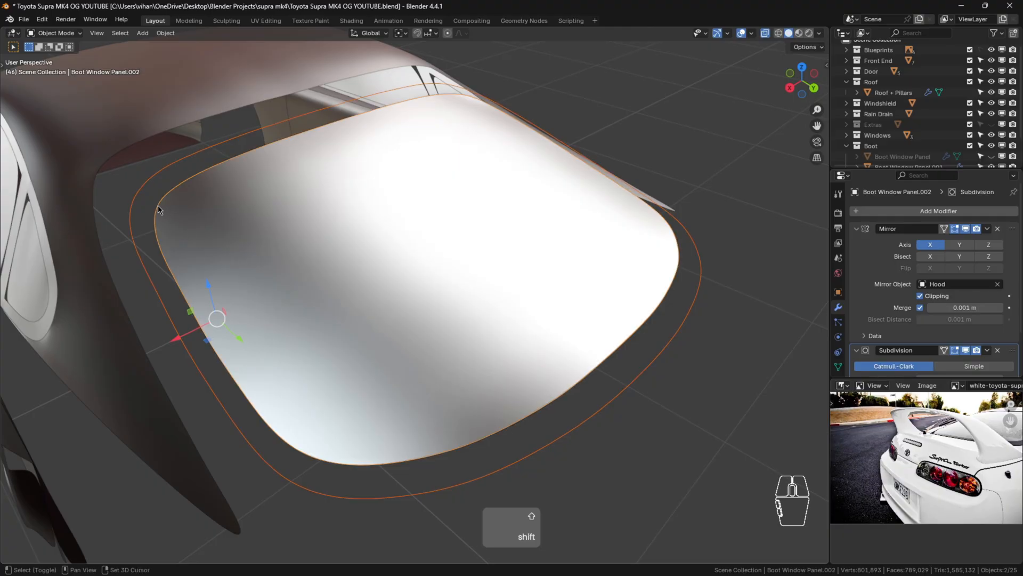
key(ctrl+j)
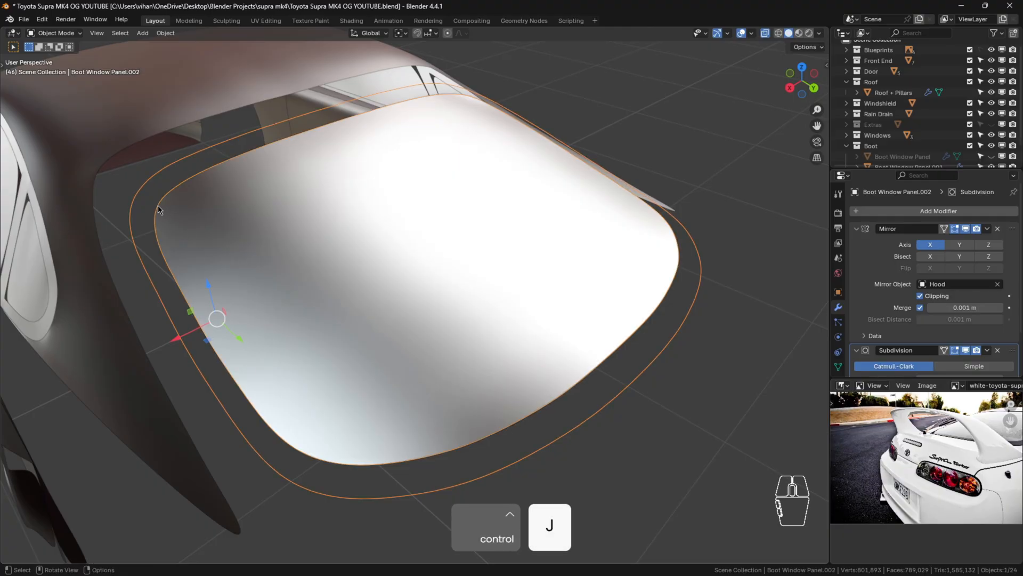
key(Tab)
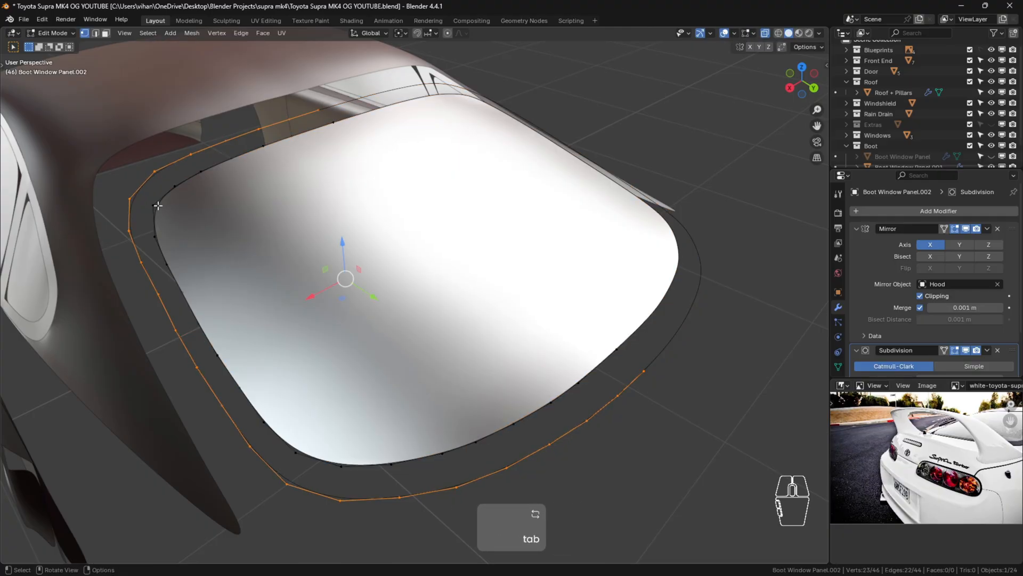
Connect the inner and outer paths with an edge at both centerline ends, upper and lower.
alt+click(286, 136)
click(318, 110)
shift+click(333, 123)
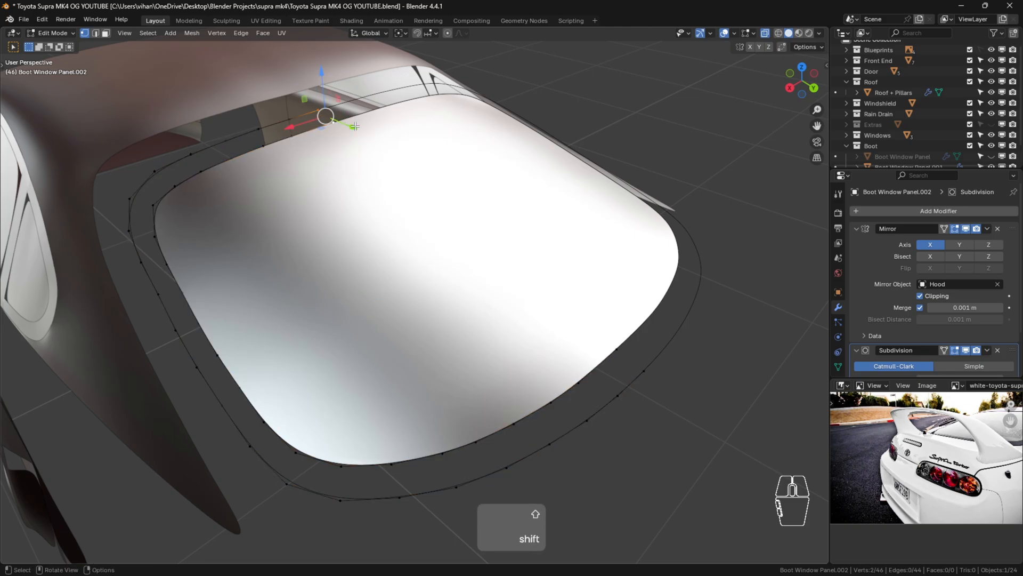
key(f)
shift+click(644, 370)
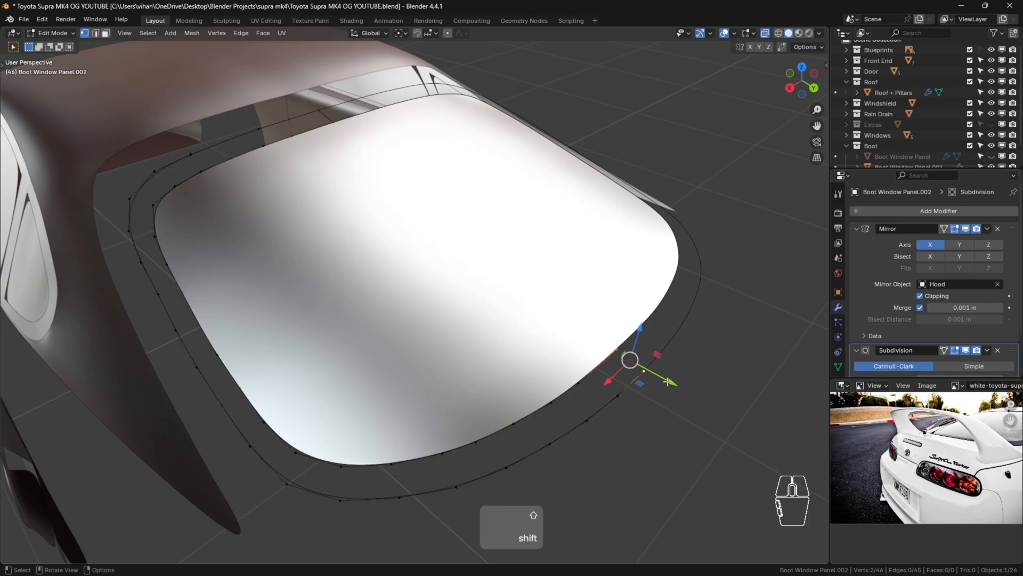
key(f)
Try to fill the closed border outline with Grid Fill, and undo the attempt.
alt+click(297, 122)
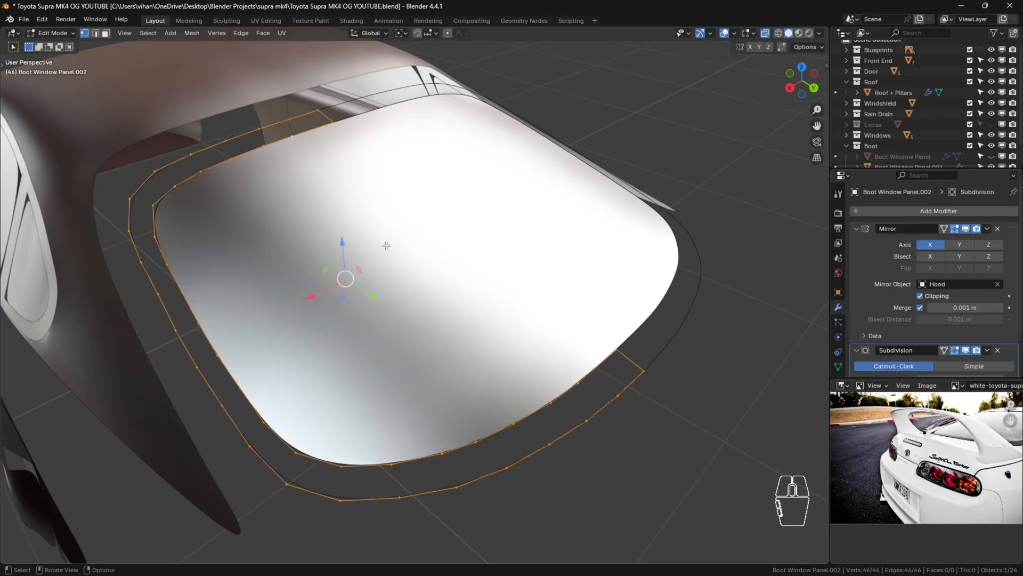
key(F3)
text(grid)
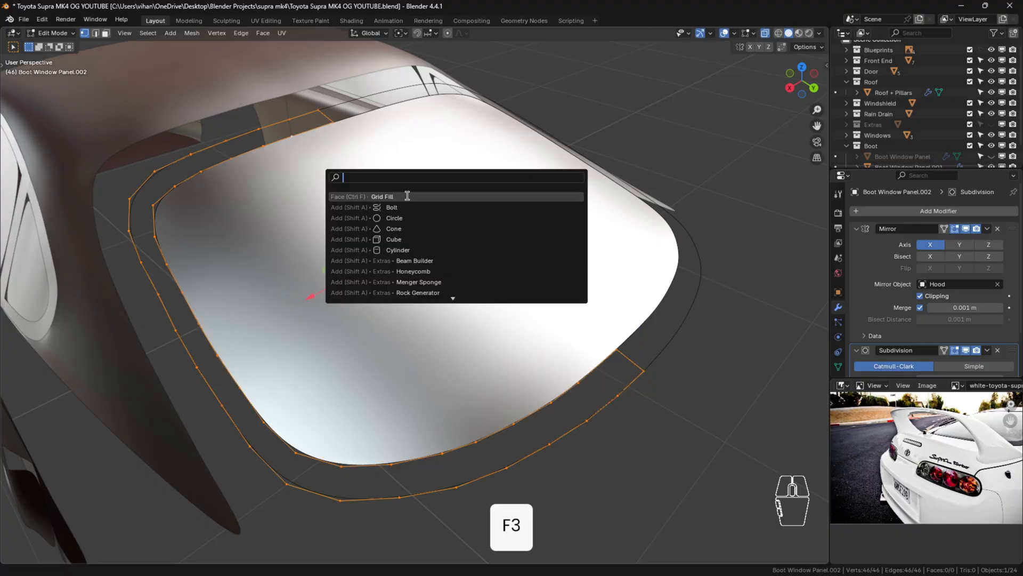
click(407, 198)
key(ctrl+z)
key(ctrl+z)
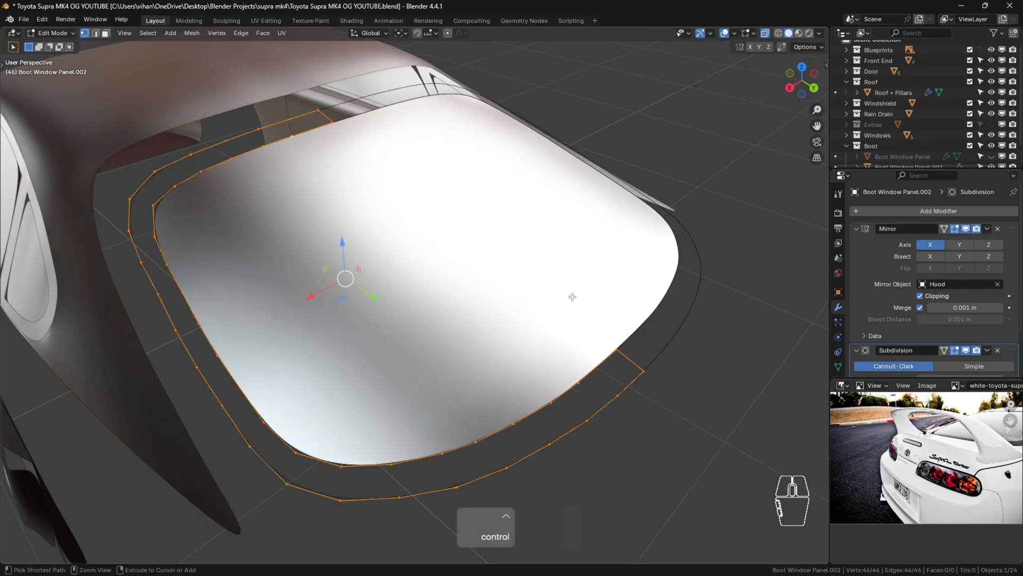
Fill the first face between the inner and outer paths at the upper centerline end of the border.
middle_drag(705, 400, 647, 392)
middle_drag(593, 296, 502, 156)
shift+drag(482, 154, 563, 200)
key(KP_Decimal)
shift+click(458, 195)
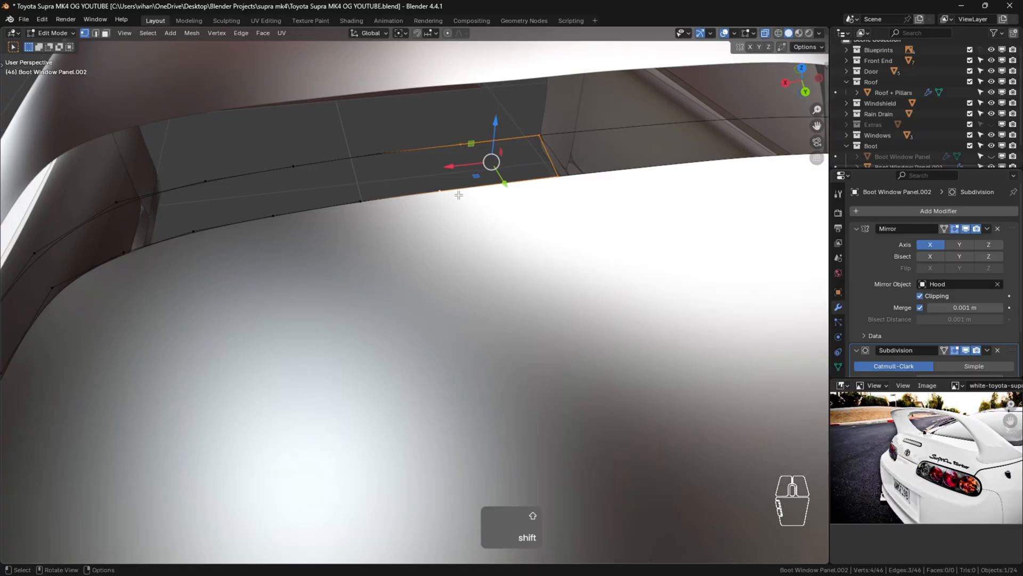
scroll(529, 212, down, 8)
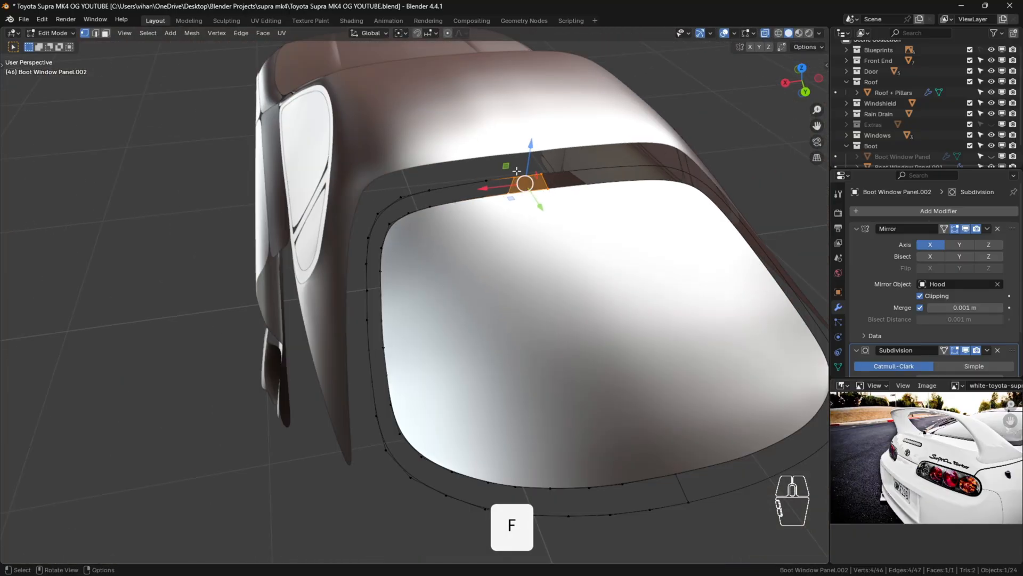
key(ctrl+z)
key(f)
Fill the remaining faces one after another between the inner and outer paths, down to the lower centerline end.
scroll(516, 164, up, 1)
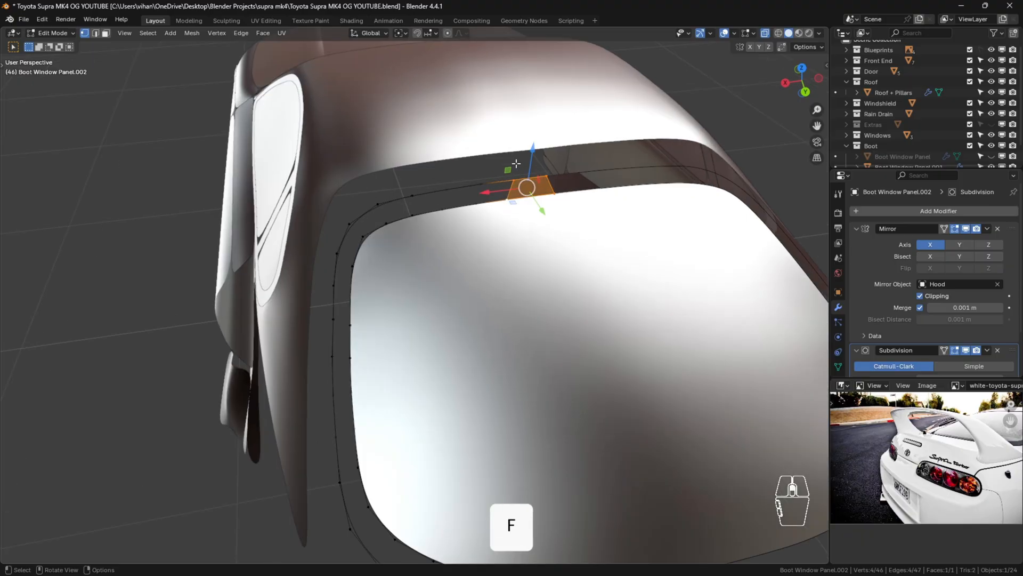
scroll(516, 164, up, 1)
key(f)
key(f)
key(f)
key(f)
key(f)
scroll(530, 274, down, 8)
key(f)
key(f)
key(f)
key(f)
key(f)
key(f)
key(f)
key(f)
key(f)
key(f)
key(f)
key(f)
key(f)
key(f)
key(f)
Select the inner vertices along the border's lower stretch near the centerline and space them evenly with LoopTools Space.
scroll(607, 408, up, 3)
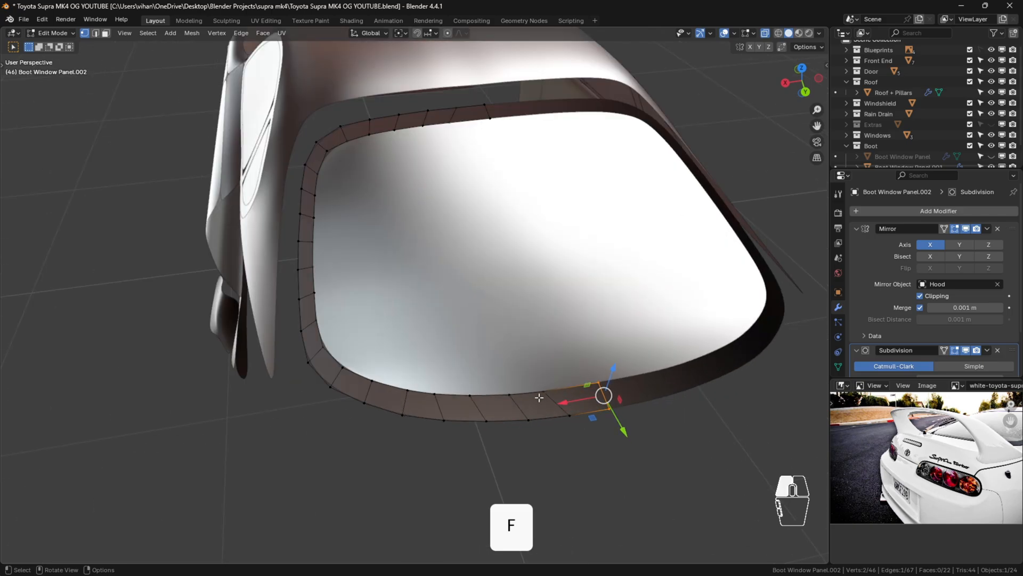
click(544, 394)
scroll(586, 386, up, 2)
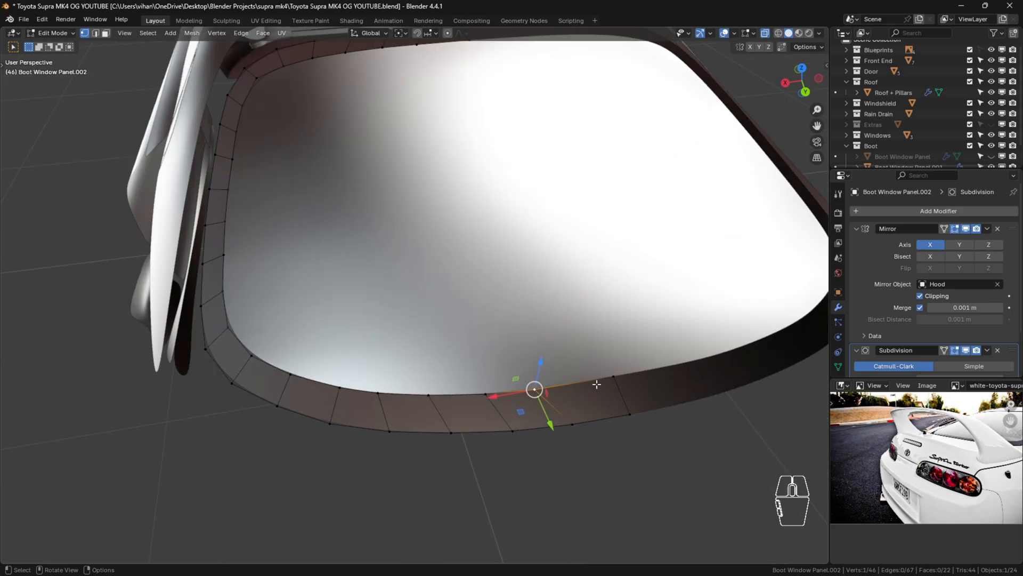
ctrl+click(390, 388)
key(n)
click(783, 152)
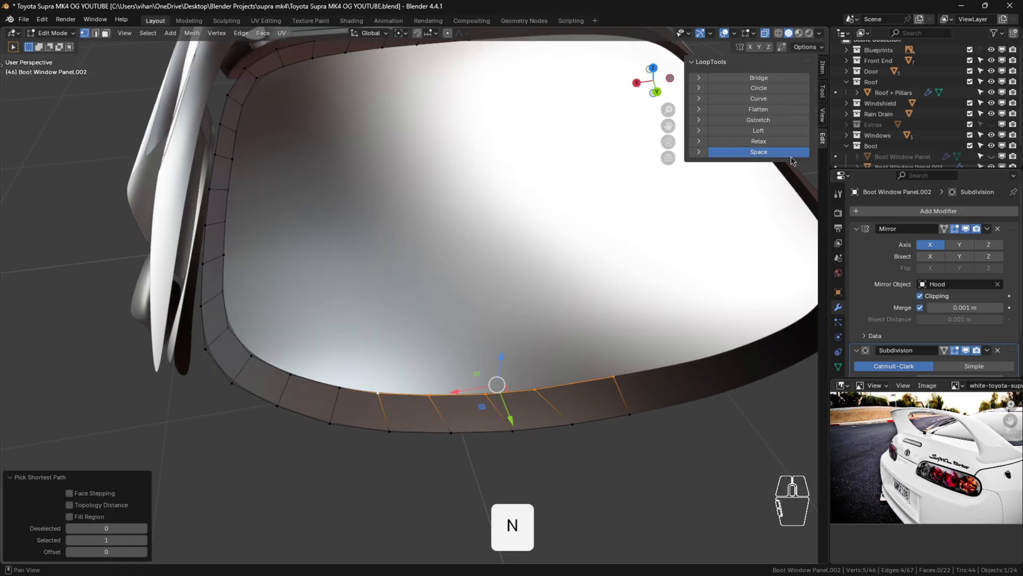
Slide the inner vertex at the end of the respaced lower stretch slightly along its edge towards the centerline.
click(375, 395)
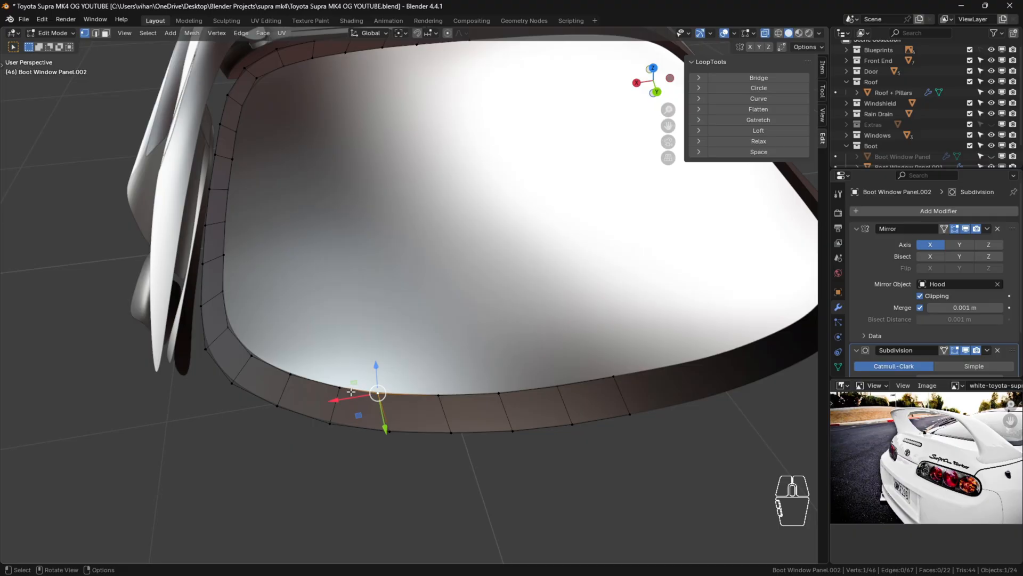
key(g)
key(g)
click(389, 393)
Select the inner edge path along the border's upper stretch and space its vertices evenly with LoopTools Space.
shift+middle_drag(375, 53, 366, 176)
click(317, 176)
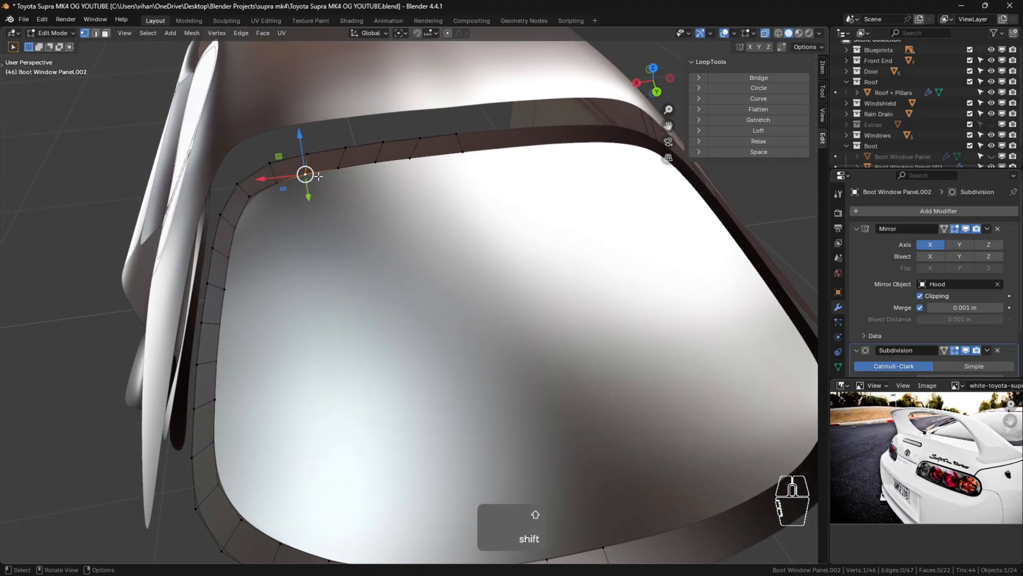
ctrl+click(462, 152)
key(n)
key(n)
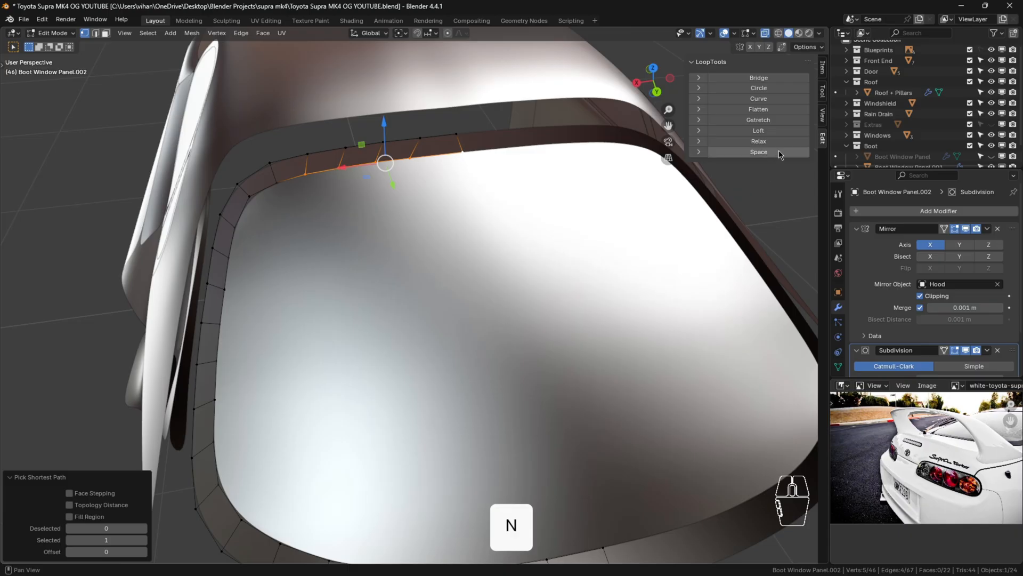
click(307, 154)
shift+click(461, 133)
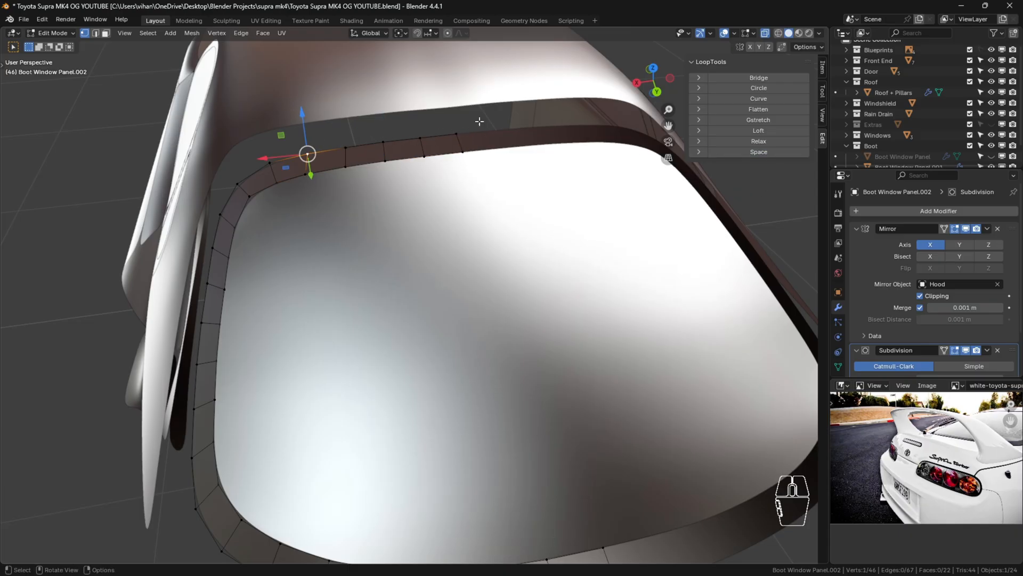
key(ctrl)
key(ctrl+z)
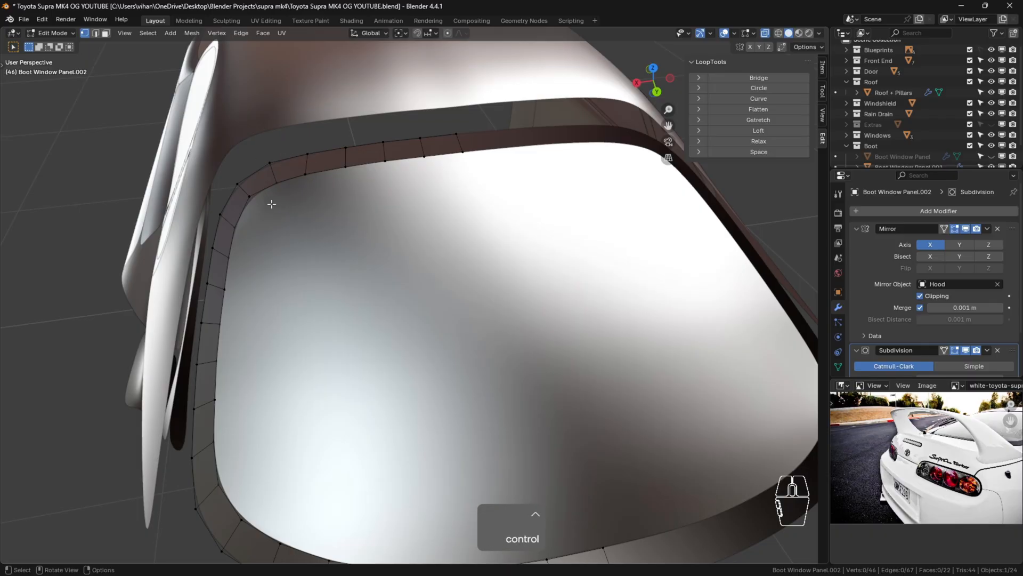
Select the whole border mesh, make its normals face outward and exit Edit Mode.
click(250, 197)
scroll(251, 198, up, 7)
middle_drag(249, 204, 328, 240)
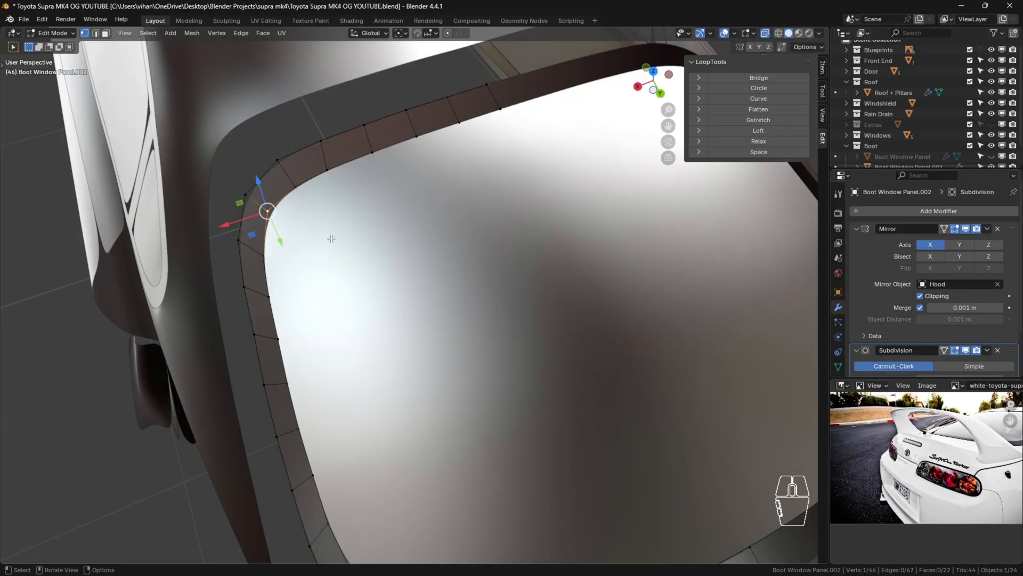
key(a)
key(KP_Decimal)
key(Tab)
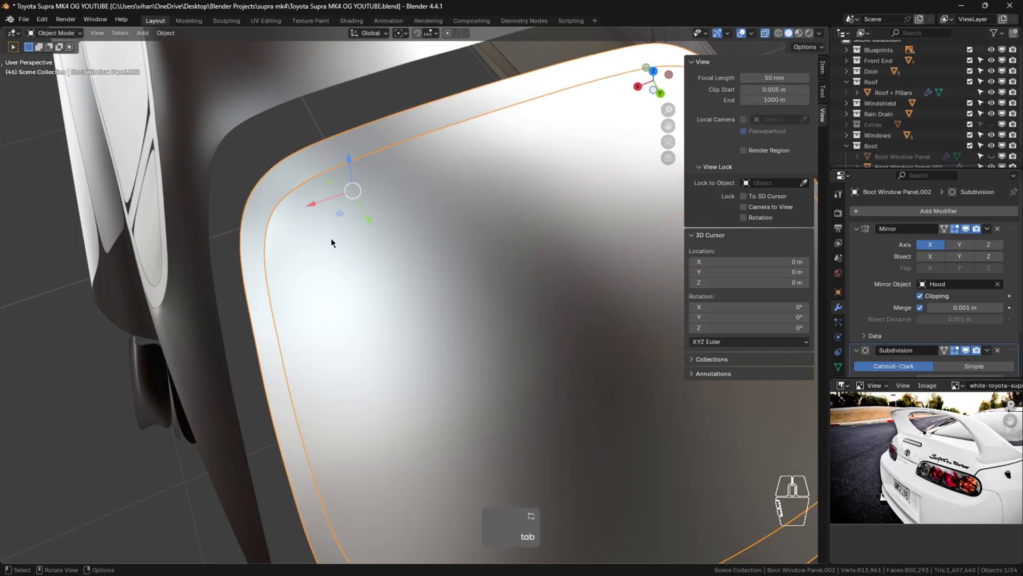
Unhide the hidden boot window panel around the rear glass and hide the viewport's sidebar.
click(657, 363)
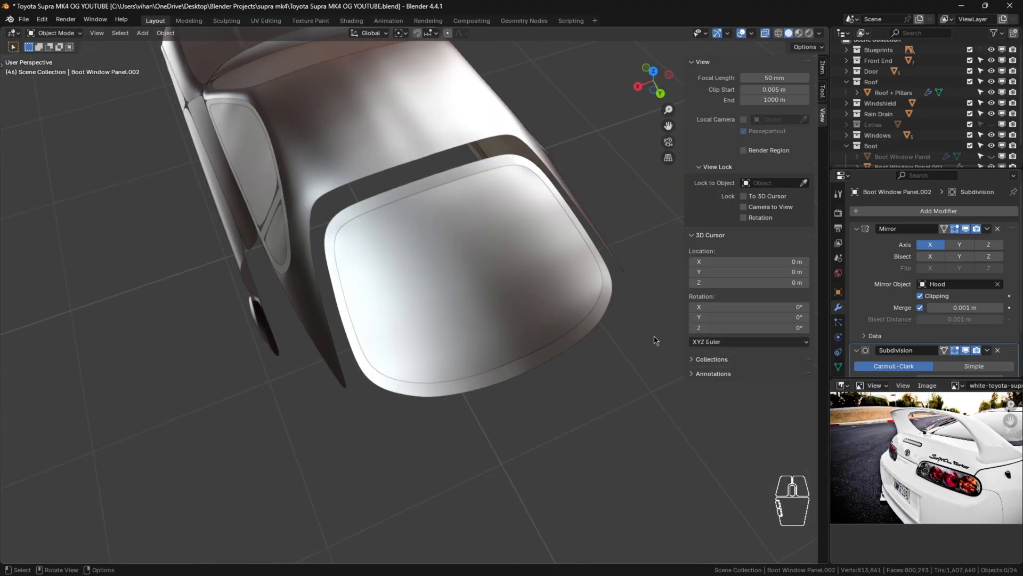
key(alt+h)
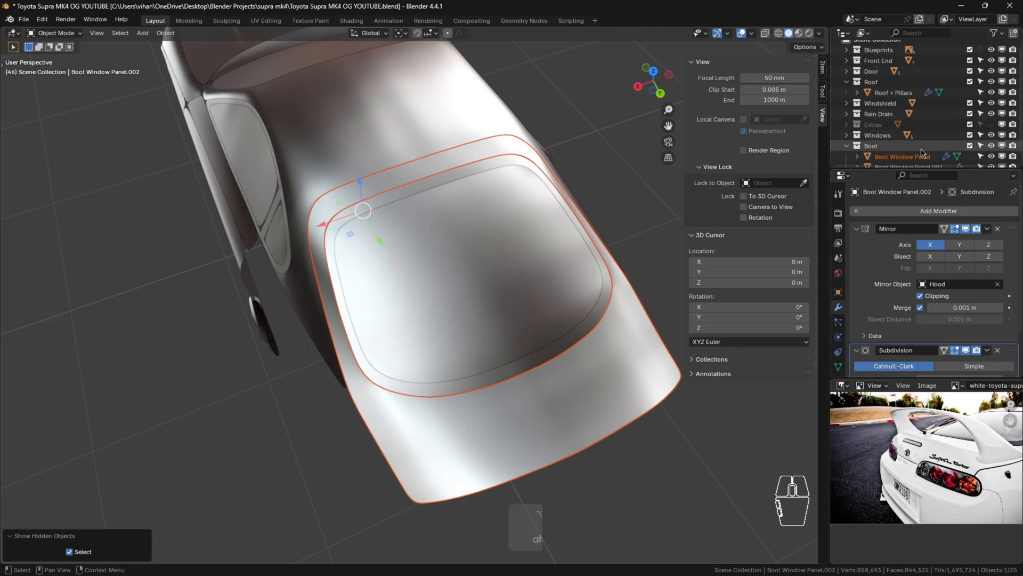
scroll(850, 148, down, 2)
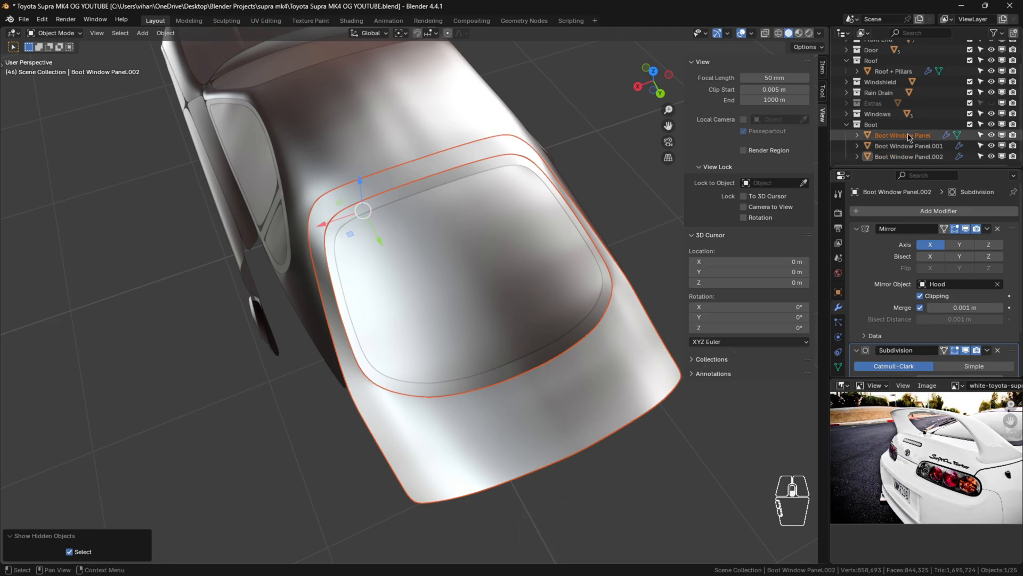
scroll(622, 264, down, 2)
key(n)
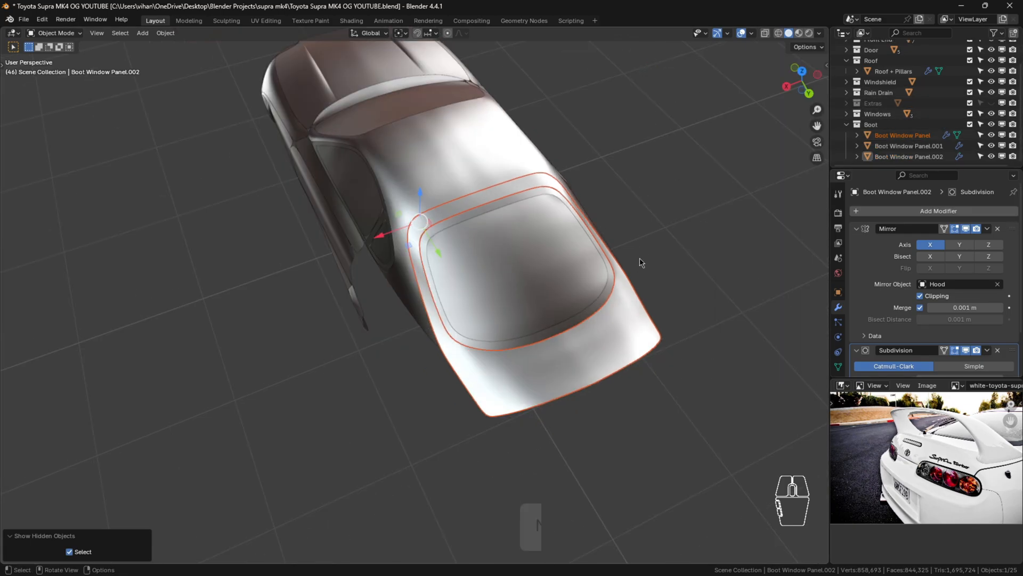
Apply Shade Smooth in turn to the boot window panel, the border around the glass and the rear window glass.
click(631, 303)
right_click(632, 303)
click(607, 304)
scroll(600, 302, up, 4)
click(597, 300)
right_click(597, 300)
click(598, 302)
click(565, 279)
right_click(564, 278)
click(566, 280)
scroll(581, 302, down, 3)
middle_drag(582, 302, 453, 440)
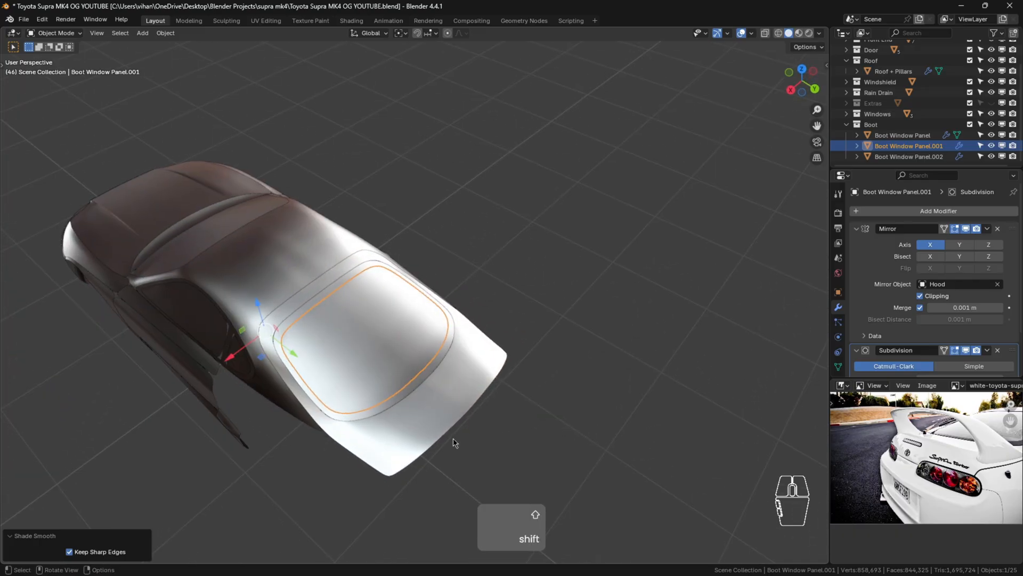
In the boot window panel's mesh, select the four-vertex path behind the glass, lower it slightly along Z and exit Edit Mode.
scroll(452, 434, up, 7)
click(449, 385)
middle_drag(449, 385, 536, 245)
scroll(537, 246, up, 4)
key(Tab)
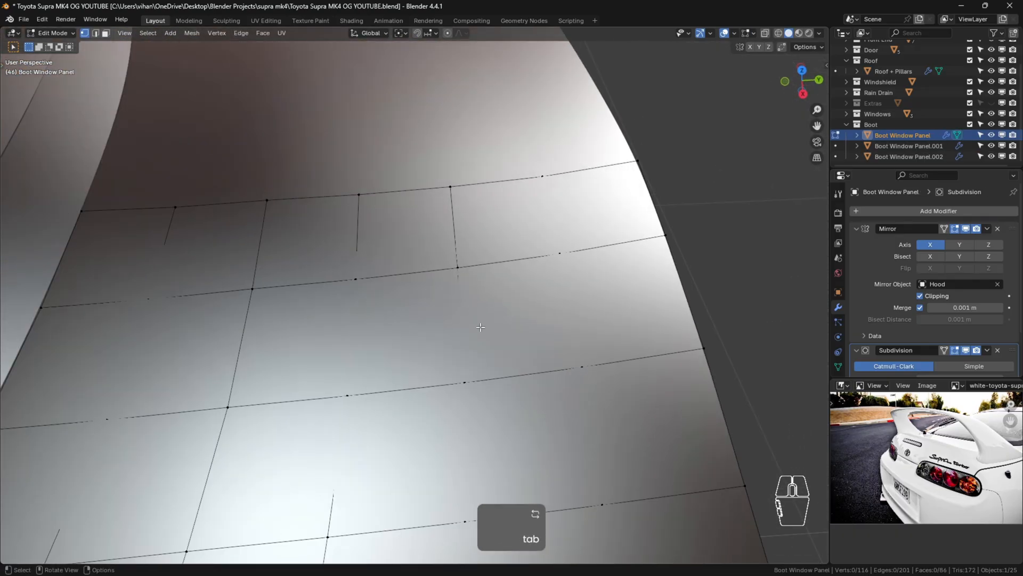
shift+middle_drag(490, 304, 507, 247)
scroll(507, 247, down, 6)
shift+middle_drag(487, 294, 449, 256)
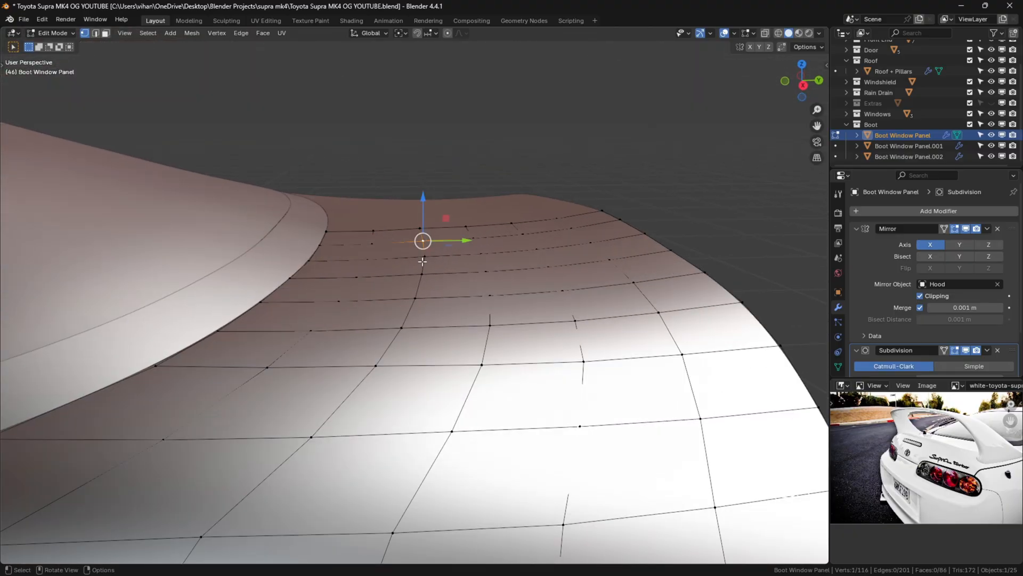
ctrl+click(413, 300)
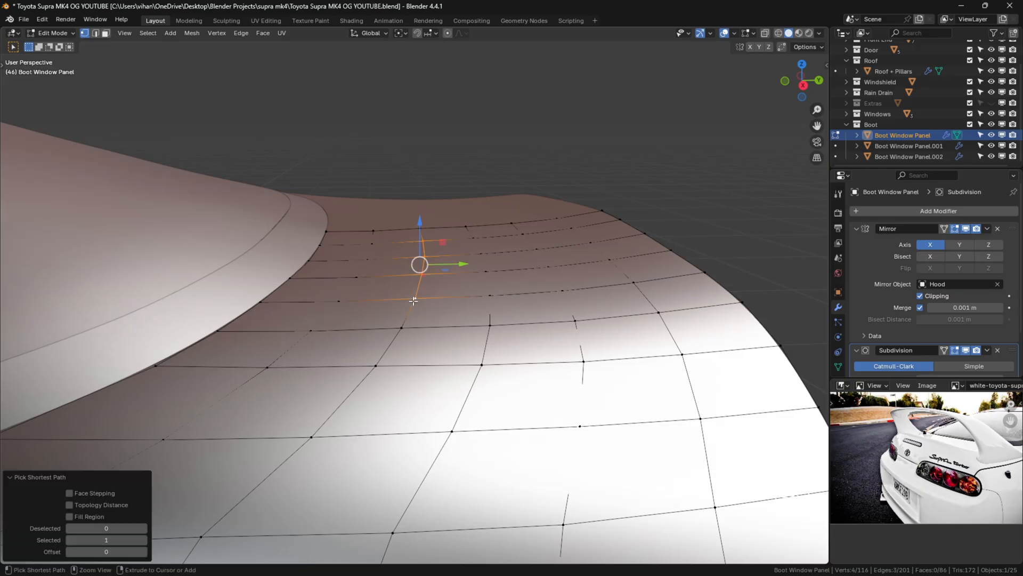
key(g)
key(z)
key(shift)
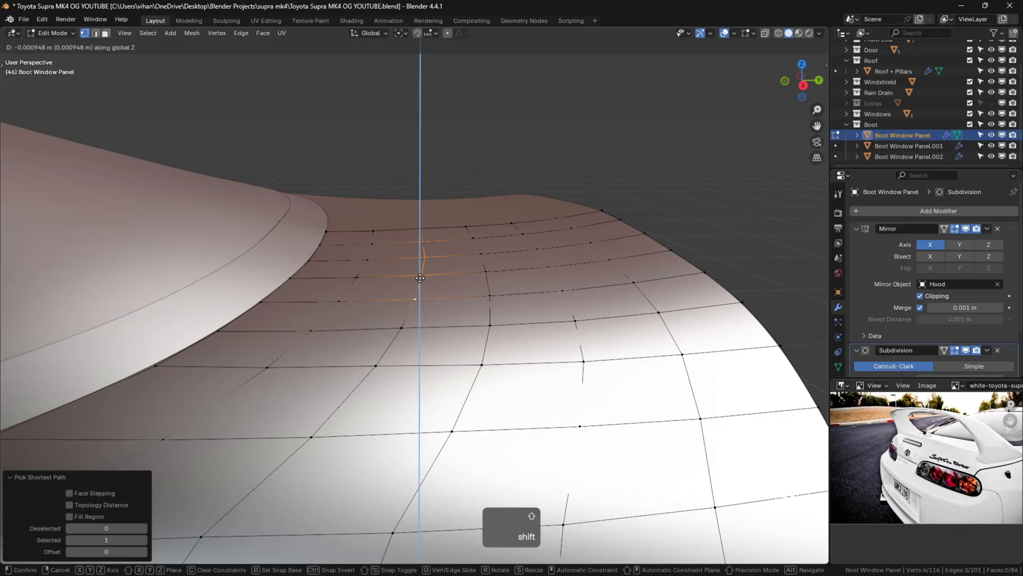
click(419, 277)
key(Tab)
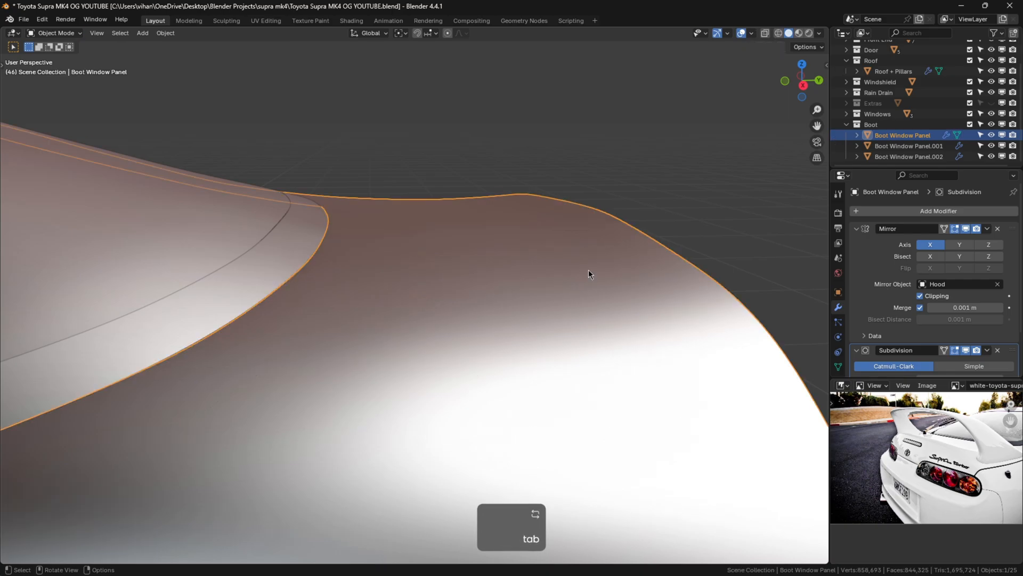
Switch the viewport matcap to a reflective red one and examine the reflections across the boot panel and rear glass.
scroll(590, 270, down, 6)
middle_drag(598, 274, 593, 239)
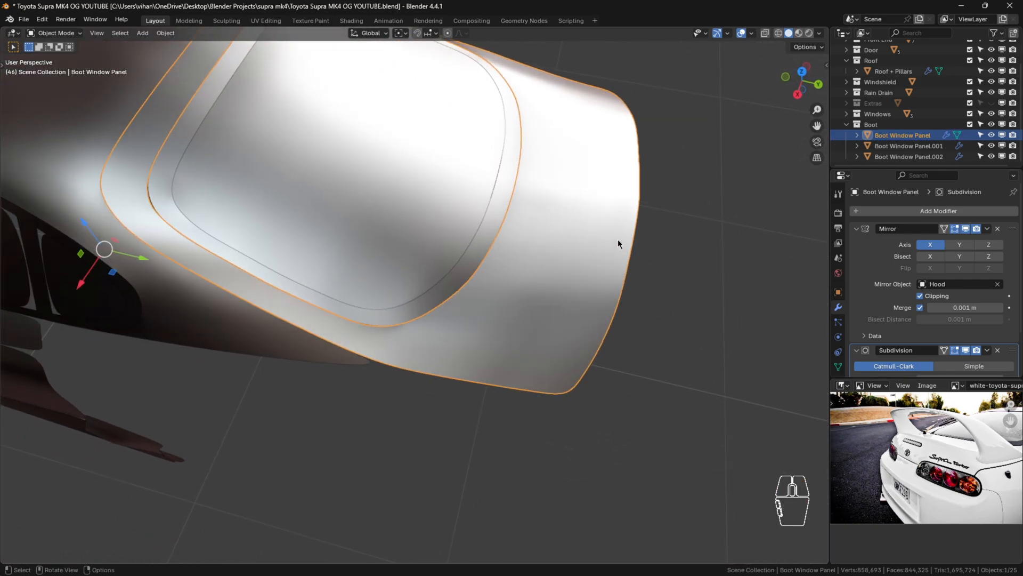
key(alt+x)
click(560, 191)
middle_drag(561, 191, 645, 247)
middle_drag(625, 214, 604, 222)
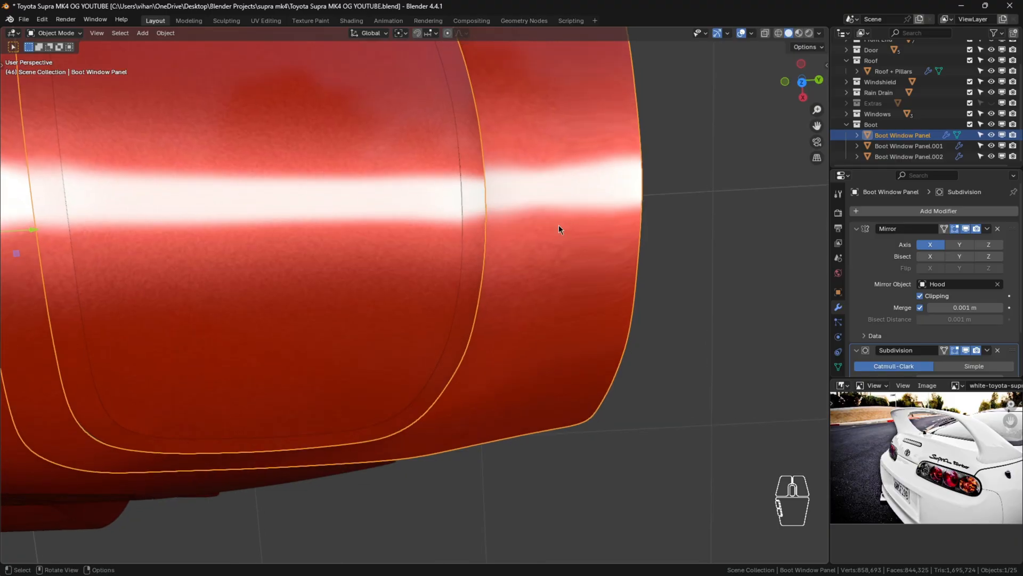
scroll(559, 225, down, 3)
scroll(542, 247, down, 6)
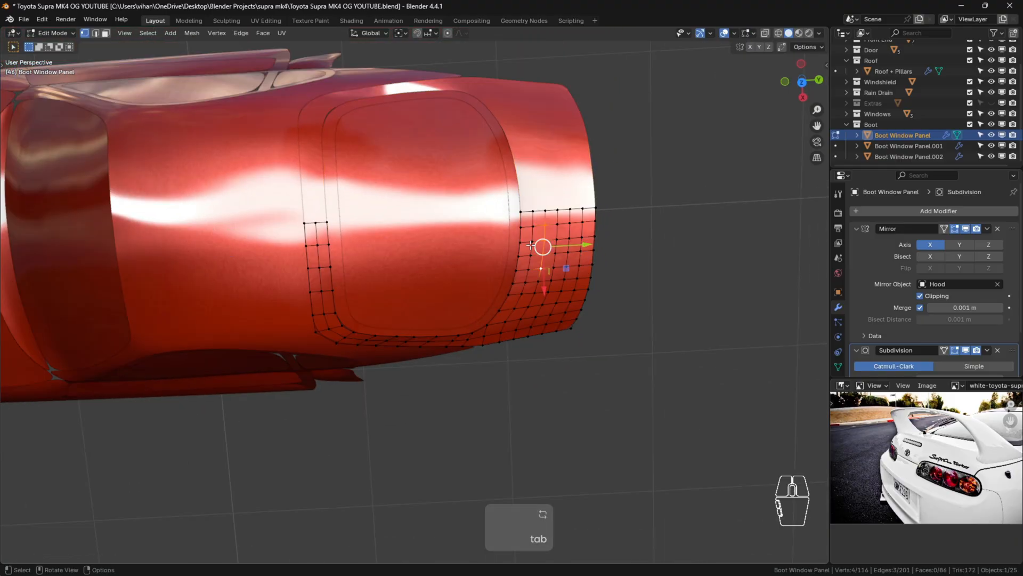
middle_drag(540, 234, 527, 209)
Set the viewport matcap to basic_1.exr and deselect the boot window panel.
key(alt+x)
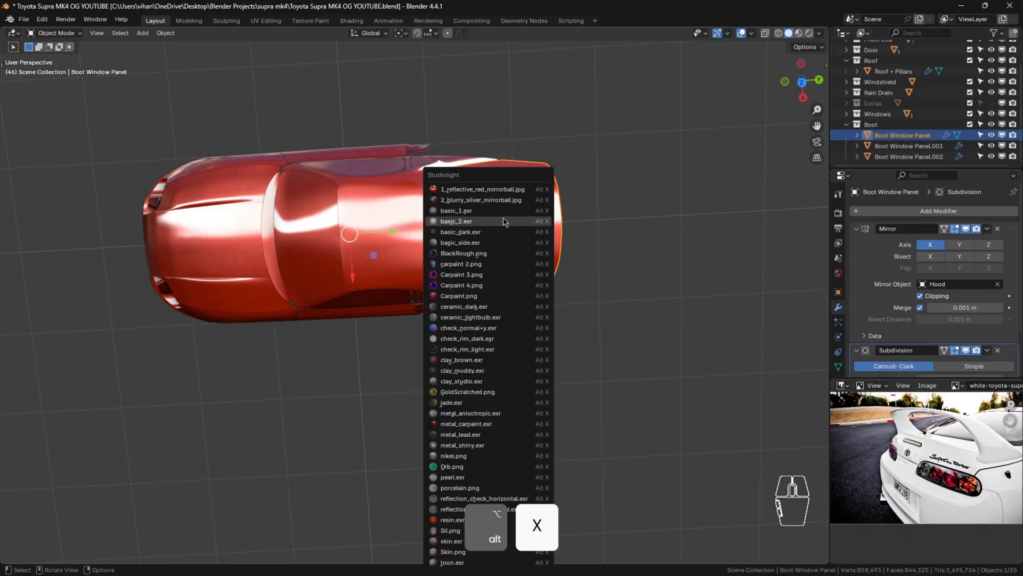
click(483, 211)
scroll(496, 347, up, 4)
middle_drag(497, 348, 638, 361)
click(631, 370)
scroll(501, 402, up, 4)
middle_drag(501, 402, 641, 359)
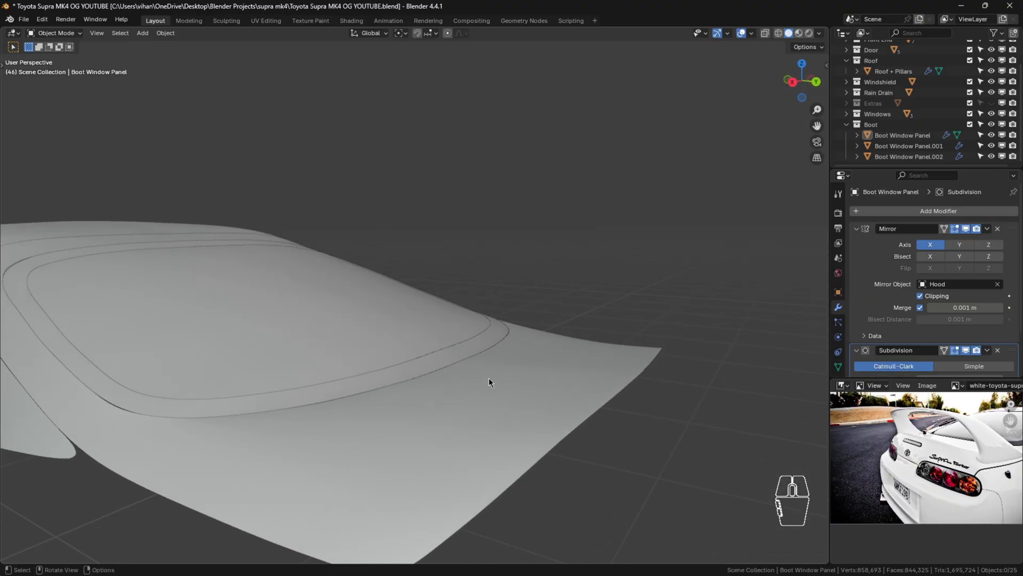
Apply Shade Smooth to the main side window glass and to the small rear side window glass.
scroll(475, 388, down, 4)
scroll(322, 391, down, 3)
shift+middle_drag(322, 389, 460, 343)
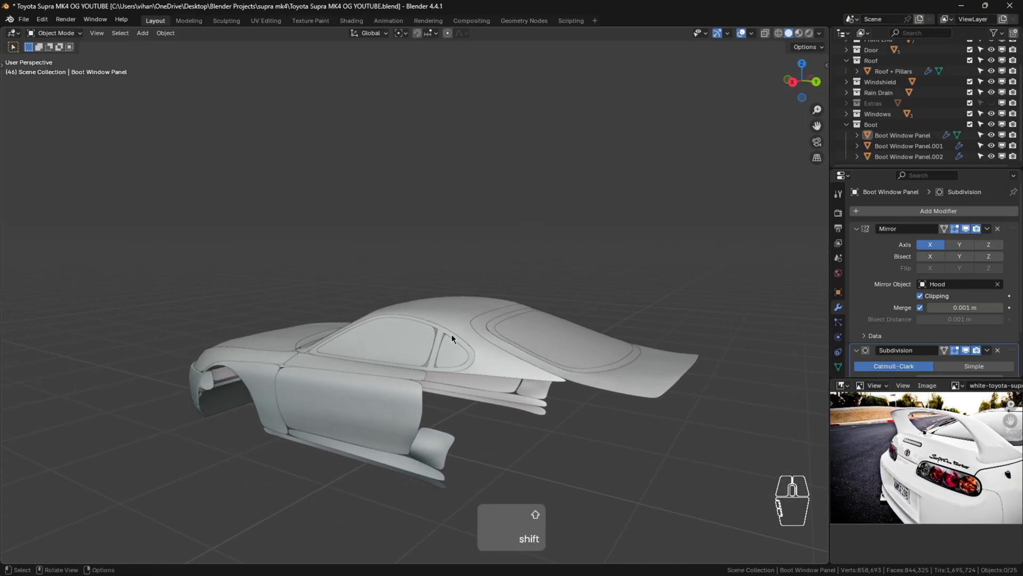
click(388, 334)
right_click(388, 333)
click(393, 334)
click(446, 348)
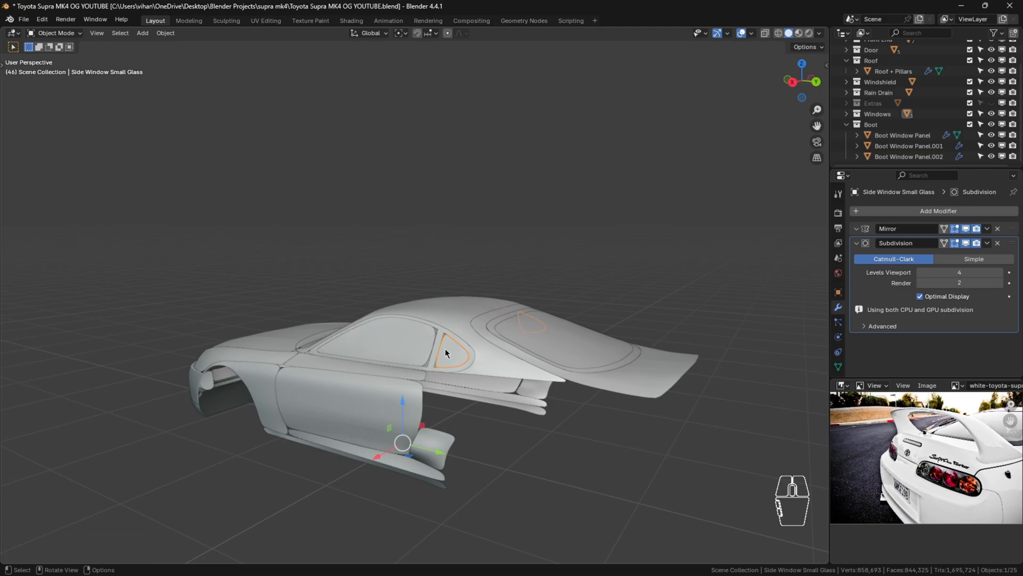
right_click(446, 348)
click(448, 346)
scroll(450, 346, up, 4)
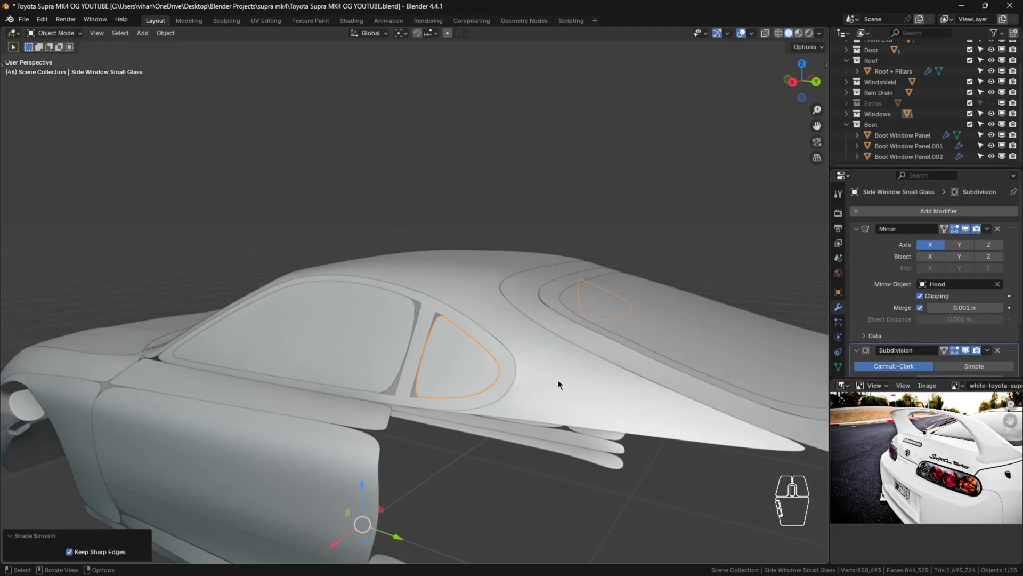
Rename the rear window glass object to "Boot Window".
click(628, 291)
shift+middle_drag(628, 291, 340, 333)
scroll(450, 287, down, 2)
key(F2)
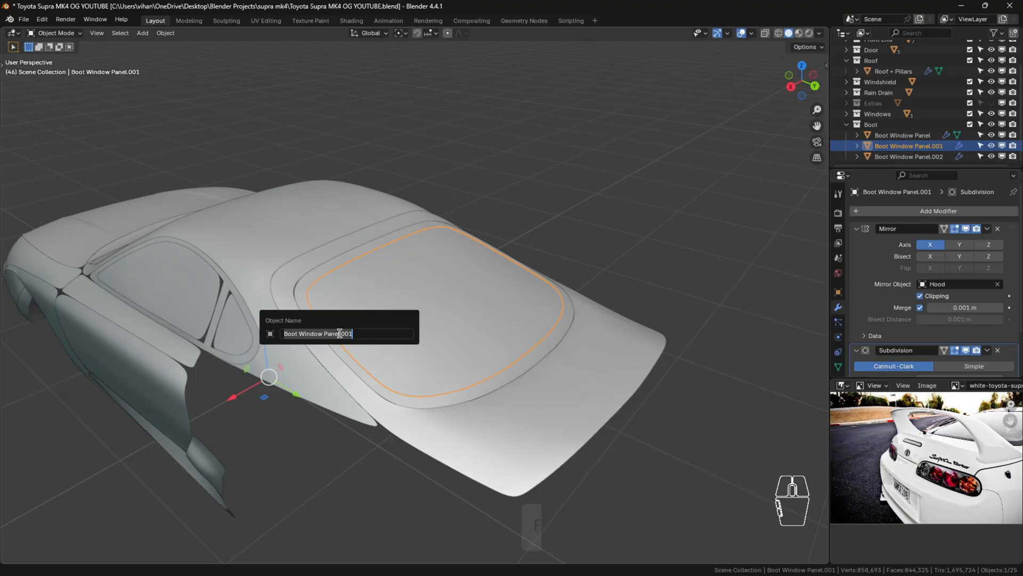
key(Right)
key(BackSpace)
key(BackSpace)
key(BackSpace)
key(BackSpace)
key(BackSpace)
key(BackSpace)
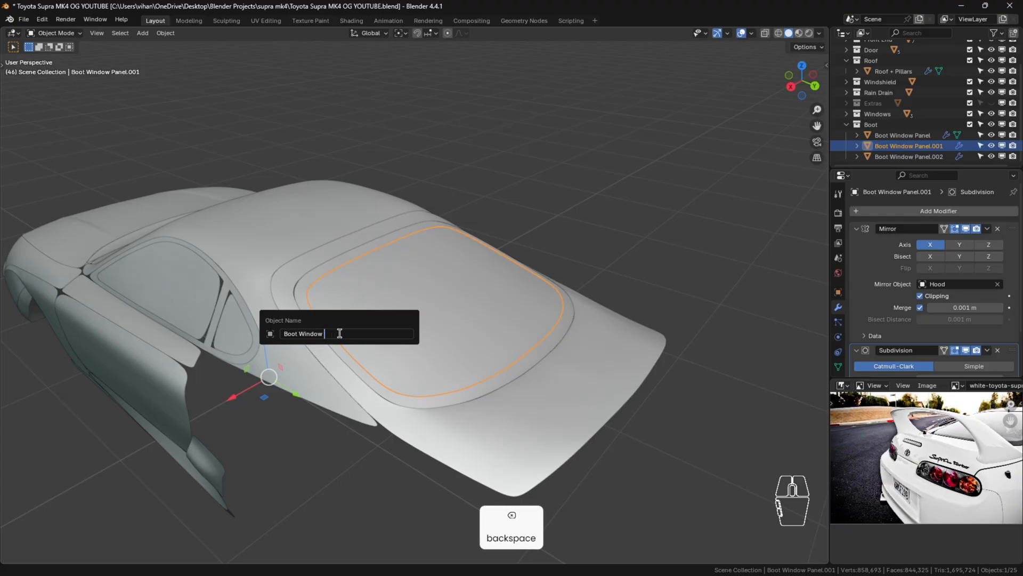
key(Return)
Rename the border around the rear glass to "Boot Window Black Adh".
click(337, 350)
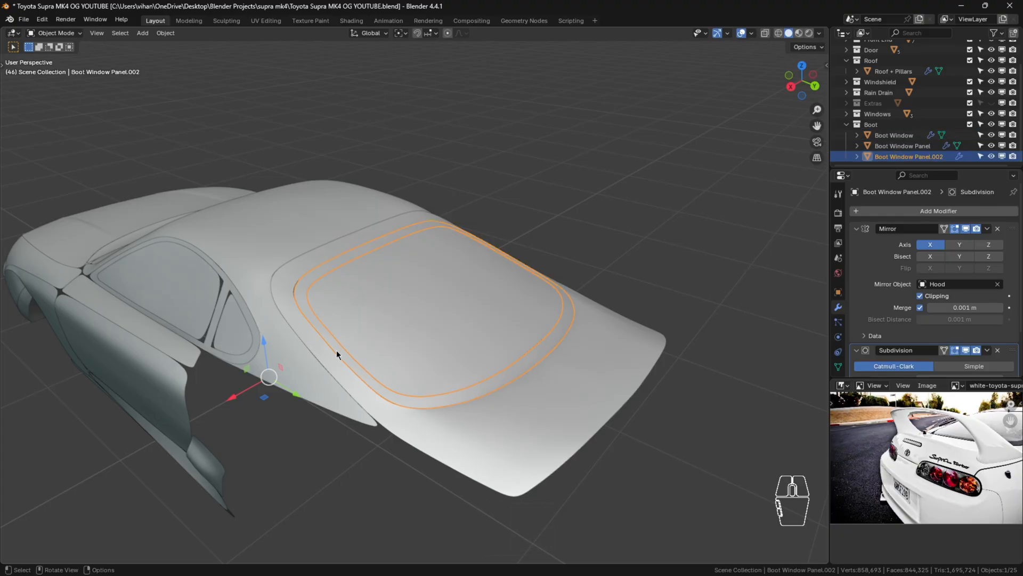
key(F2)
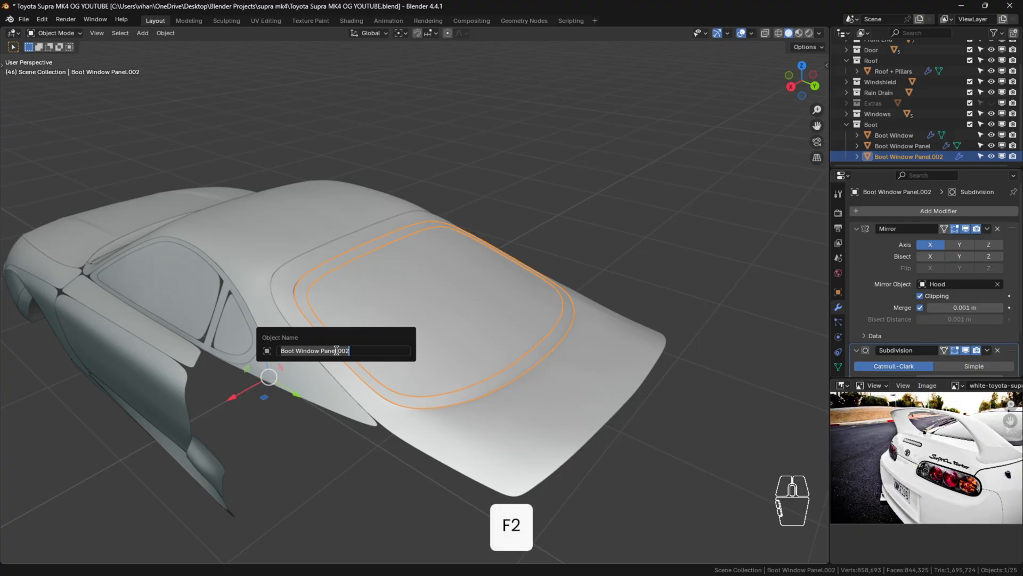
key(Right)
key(Down)
key(BackSpace)
key(BackSpace)
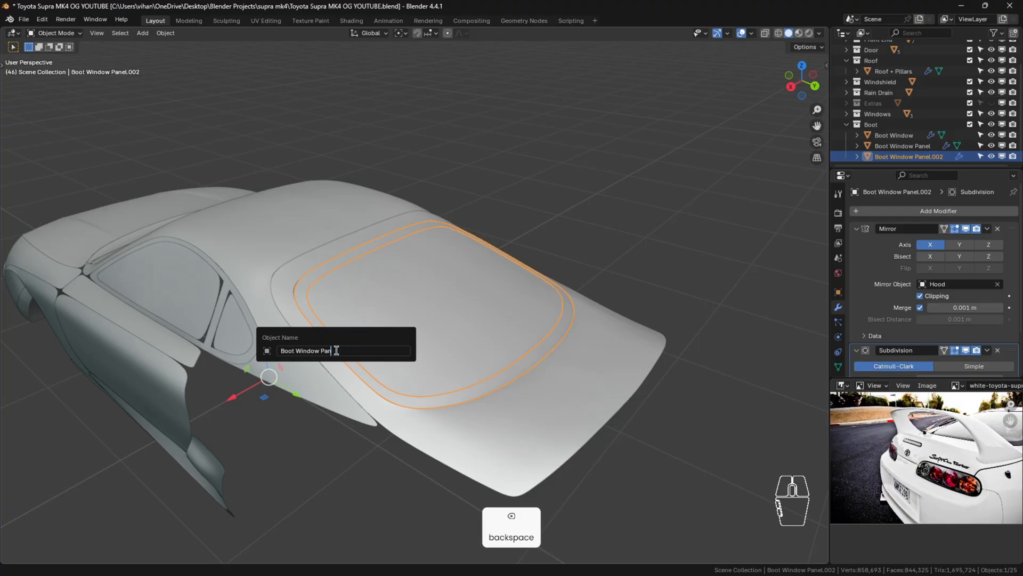
text(Black)
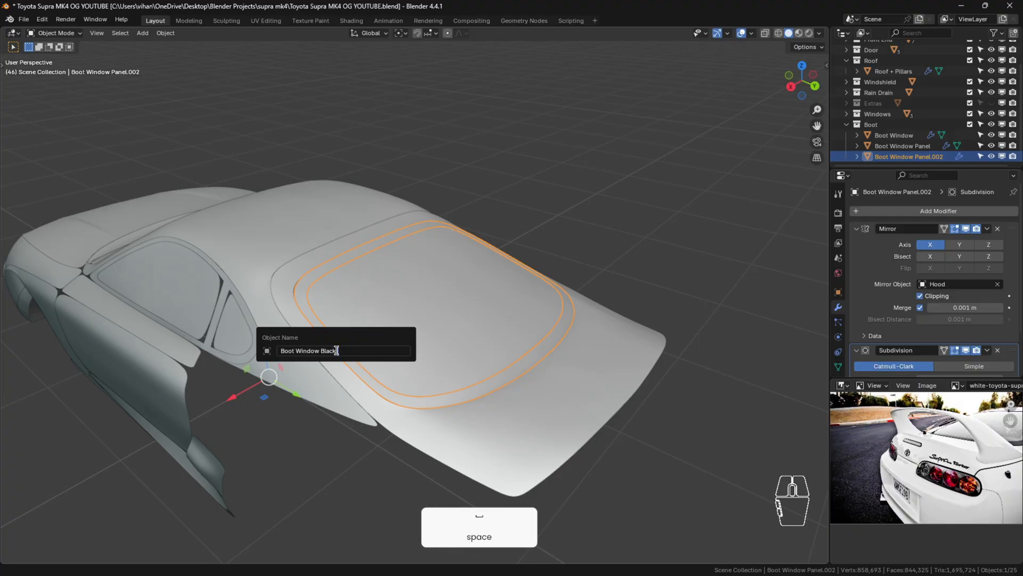
key(Caps_Lock)
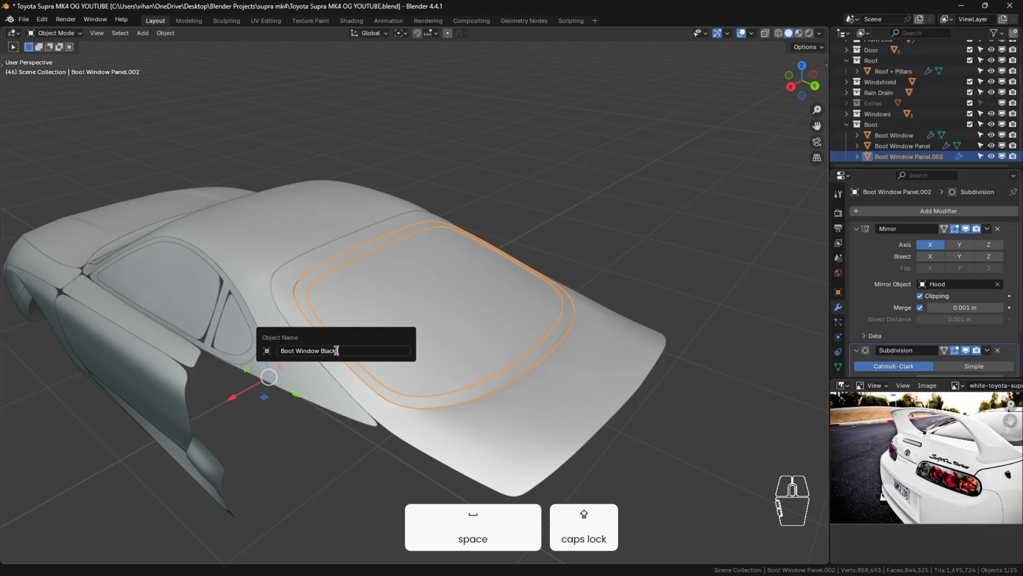
text(Adh)
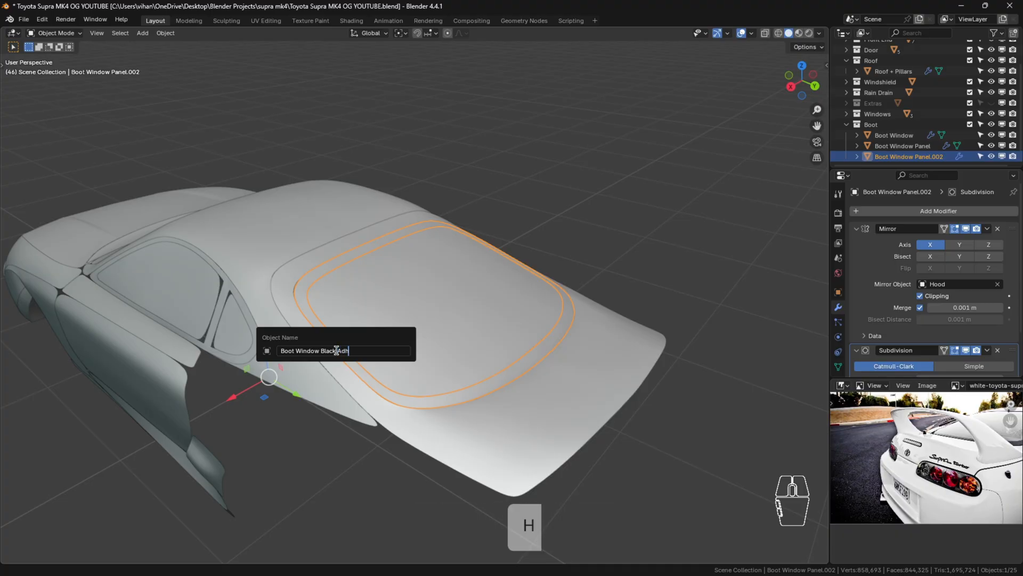
key(Return)
Move the outer corner vertex at the boot window panel's upper corner by -0.001651 m along X.
scroll(287, 270, up, 6)
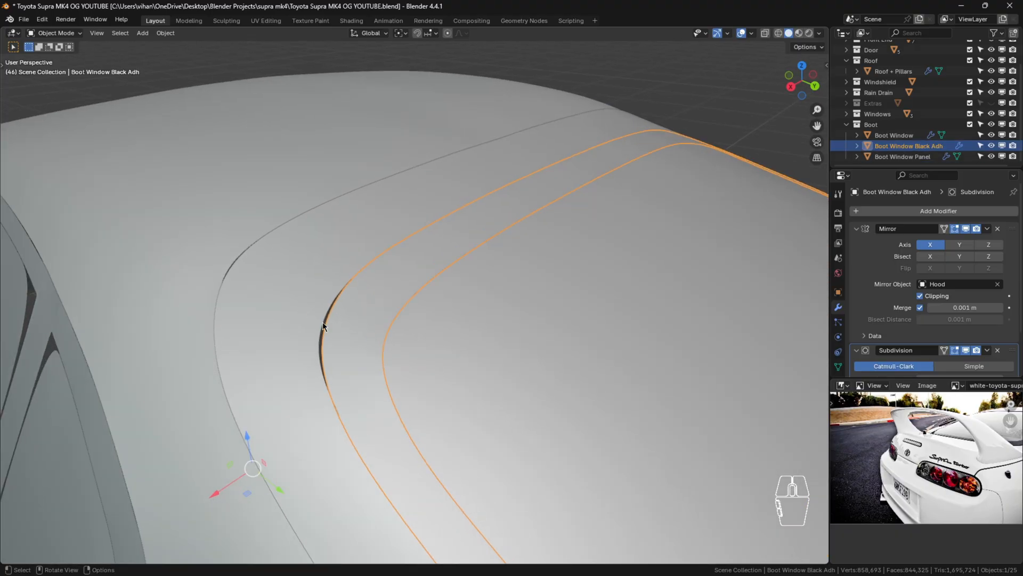
click(271, 239)
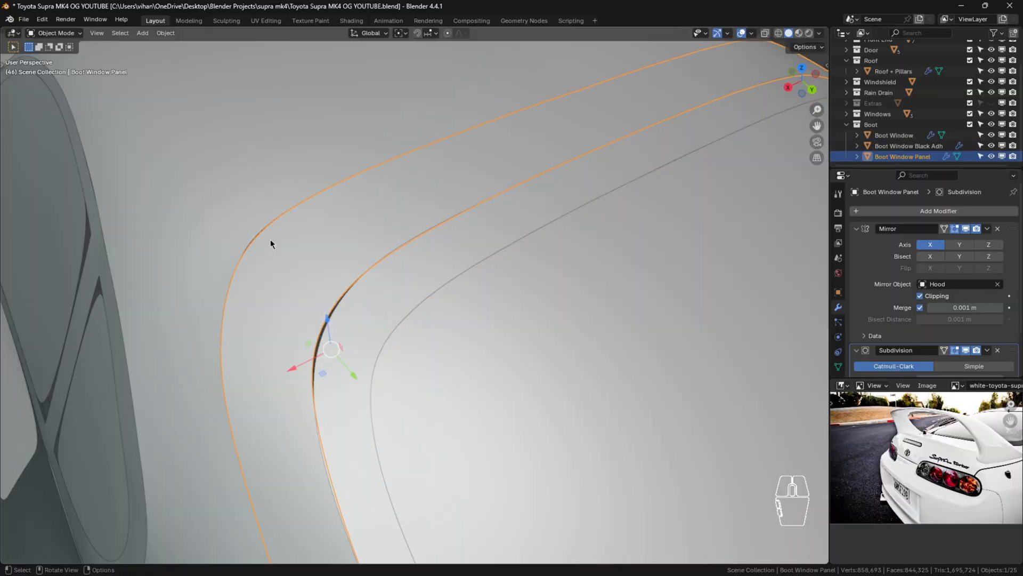
key(Tab)
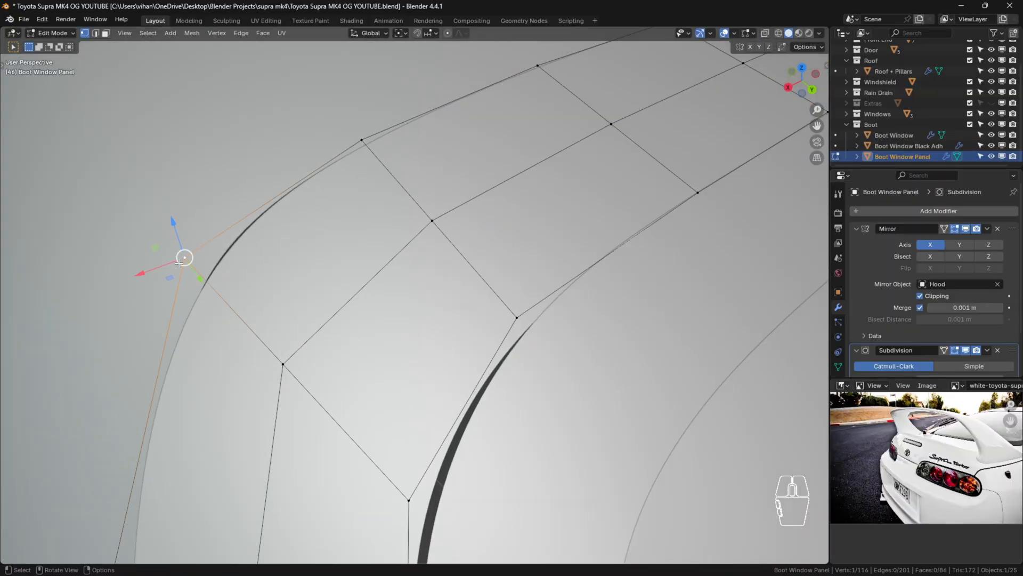
drag(200, 271, 163, 262)
scroll(459, 347, down, 3)
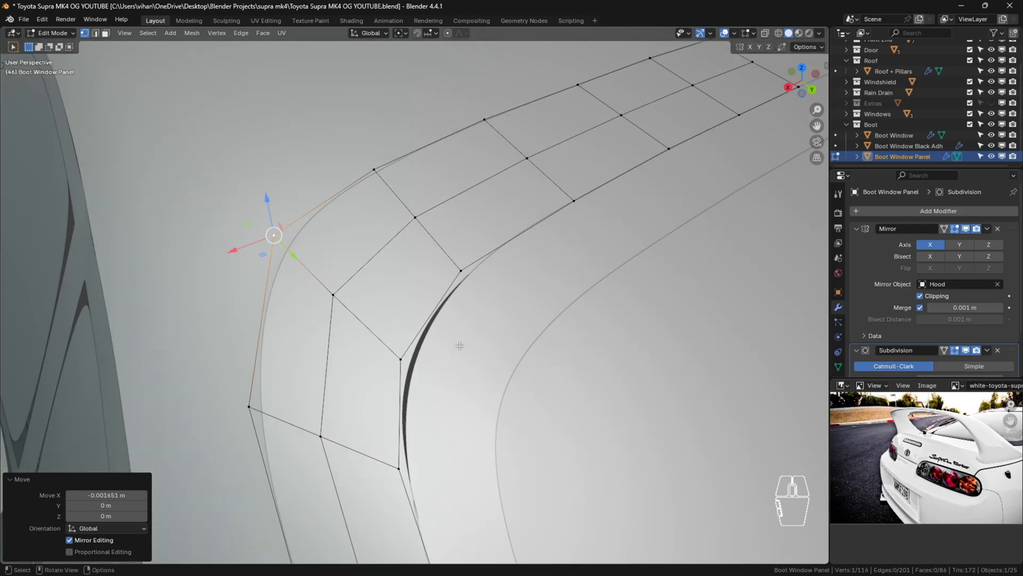
Edit the Boot Window Black Adh border and shift its outer upper corner vertex towards the panel, raising it 0.001498 m along Z.
key(Tab)
click(459, 351)
scroll(457, 347, up, 2)
key(Tab)
shift+middle_drag(349, 358, 285, 347)
drag(321, 379, 309, 358)
middle_drag(379, 372, 299, 326)
drag(275, 337, 273, 329)
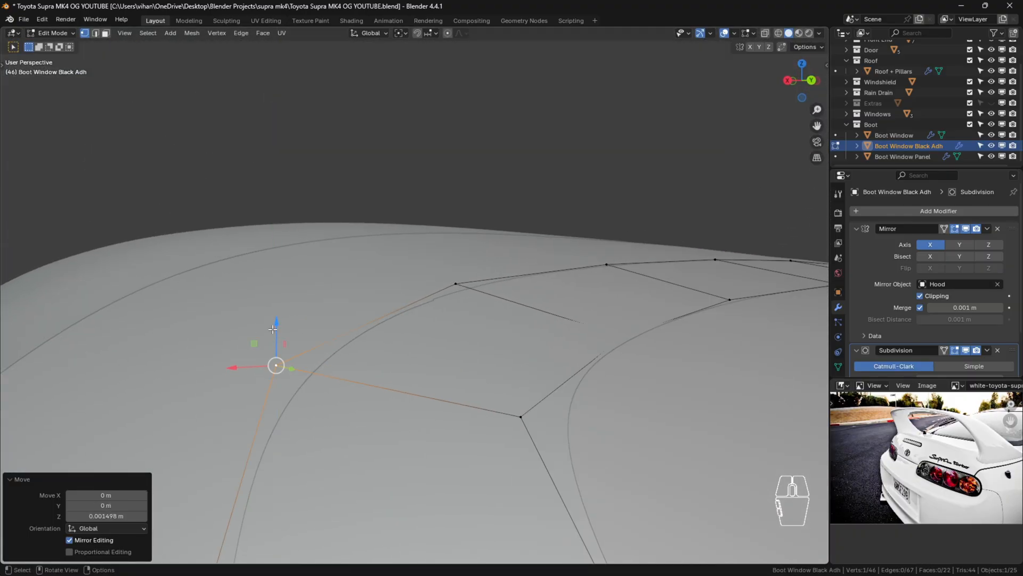
Fine-tune the border's outer corner vertex against the panel's edge, finishing with a 0.001103, -0.000736, -0.000095 m move, and exit Edit Mode.
click(458, 337)
middle_drag(458, 337, 547, 419)
shift+middle_drag(474, 488, 385, 385)
drag(354, 397, 367, 399)
drag(374, 400, 367, 405)
click(368, 296)
scroll(367, 297, up, 3)
drag(361, 317, 350, 318)
scroll(551, 387, down, 4)
shift+middle_drag(540, 387, 428, 325)
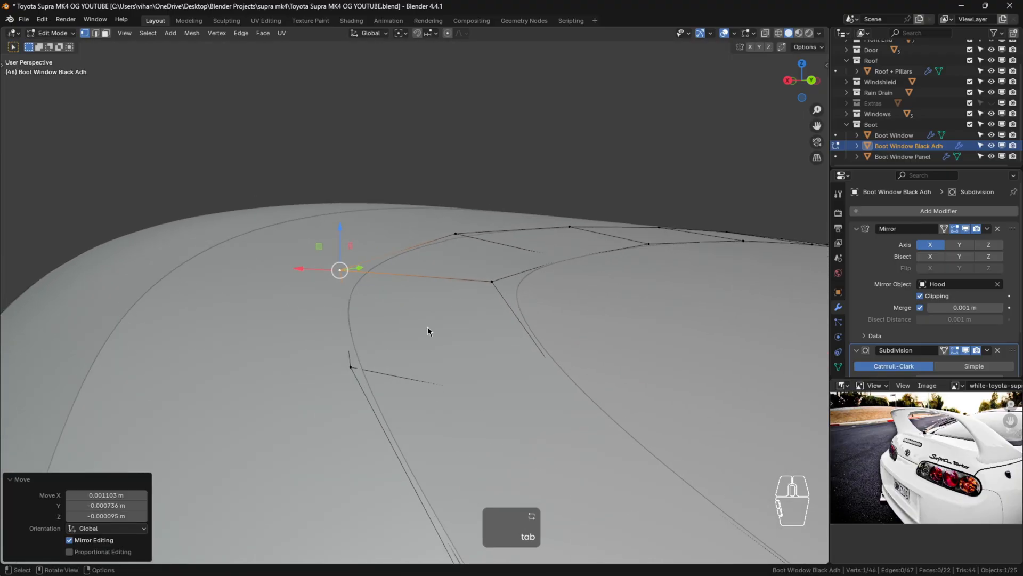
key(Tab)
Examine the rear window border and panel gaps, and the whole car body from the rear round to the front.
scroll(469, 344, down, 8)
shift+middle_drag(589, 385, 359, 341)
scroll(360, 341, up, 2)
scroll(359, 341, down, 5)
shift+middle_drag(492, 389, 400, 315)
scroll(457, 352, down, 4)
middle_drag(457, 352, 589, 413)
click(593, 412)
middle_drag(429, 407, 529, 322)
scroll(536, 397, down, 4)
shift+middle_drag(453, 325, 501, 265)
shift+middle_drag(485, 354, 704, 338)
scroll(607, 269, down, 3)
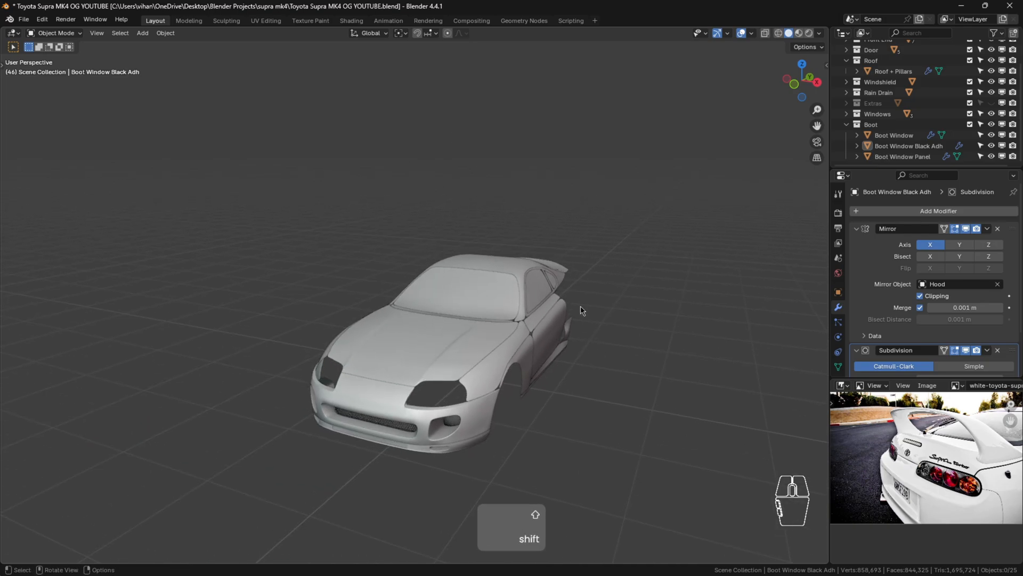
shift+middle_drag(598, 288, 571, 304)
scroll(564, 320, up, 3)
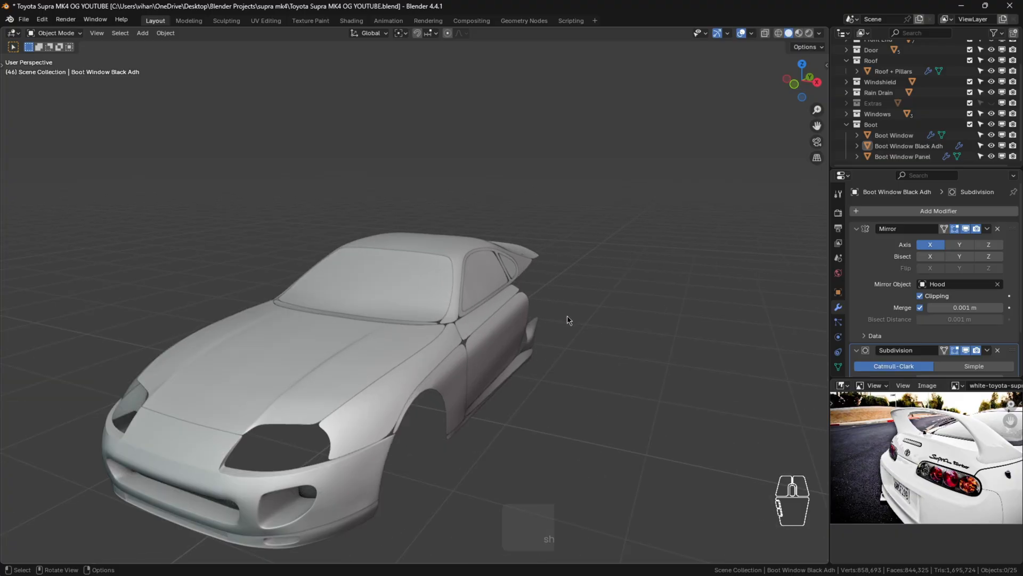
scroll(356, 416, up, 1)
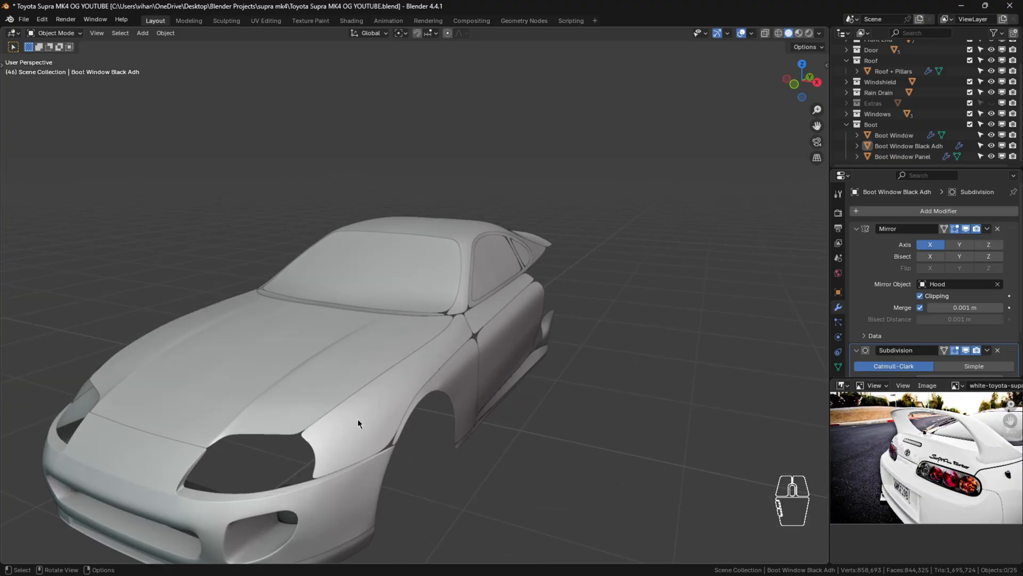
scroll(442, 333, down, 1)
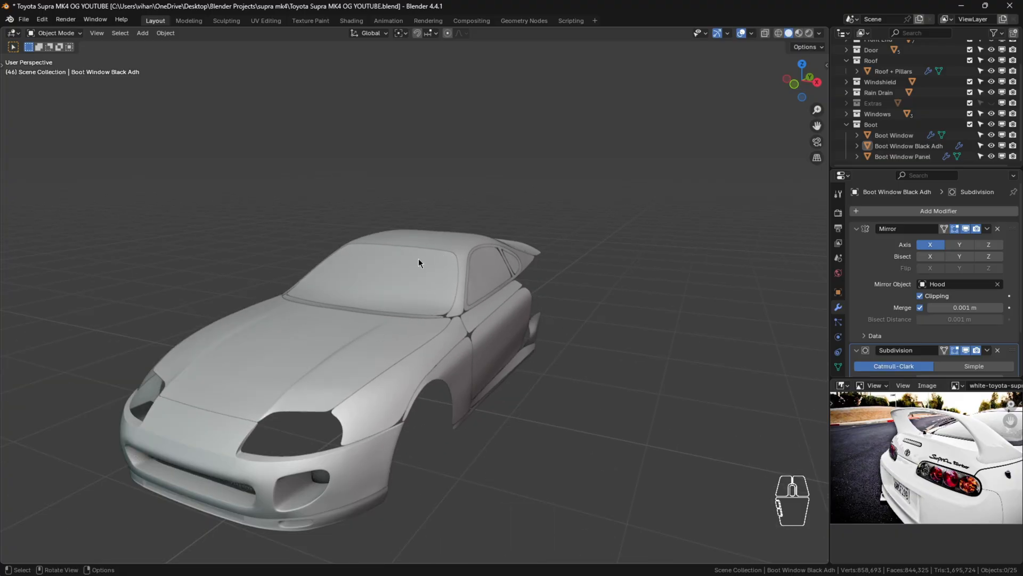